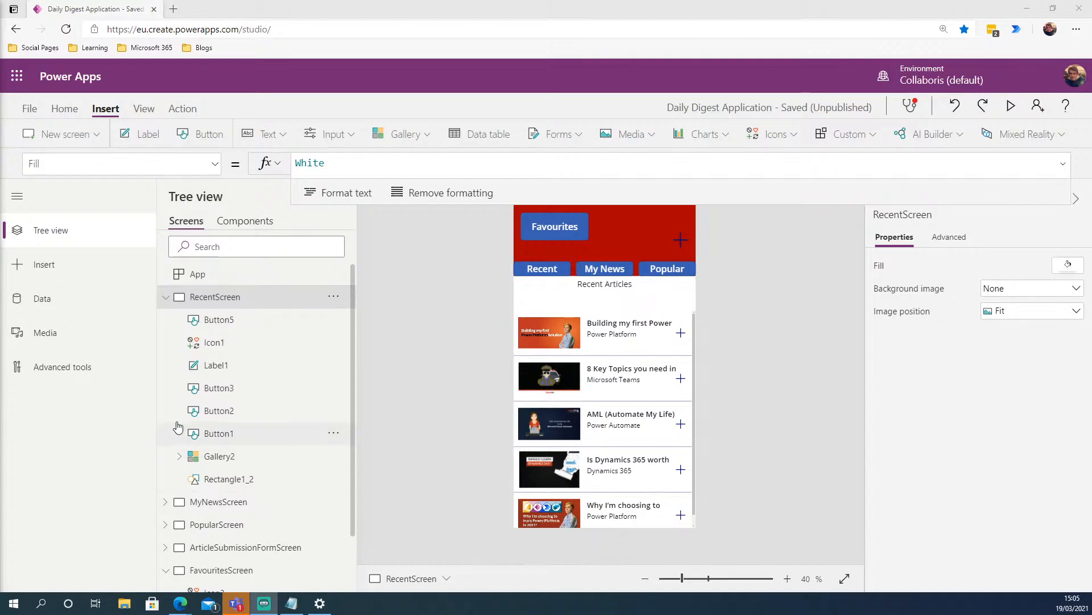
Review the layouts of MyNewsScreen, PopularScreen and RecentScreen in the app
{"action": "left_click", "coordinate": [65, 276]}
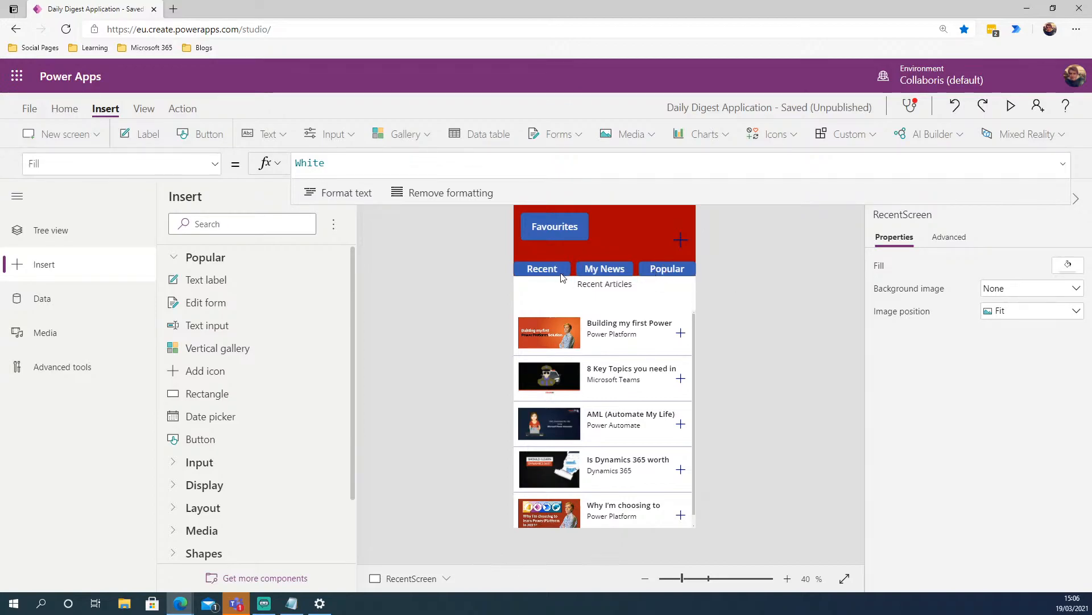
{"action": "left_click", "coordinate": [60, 231]}
{"action": "left_click", "coordinate": [165, 296]}
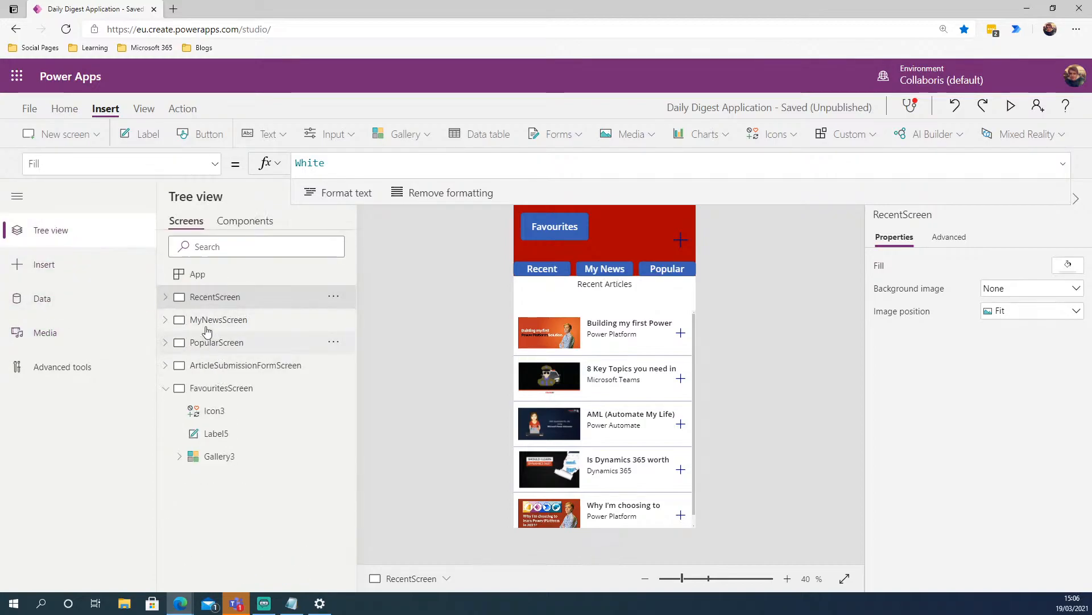
{"action": "left_click", "coordinate": [208, 322]}
{"action": "left_click", "coordinate": [216, 342]}
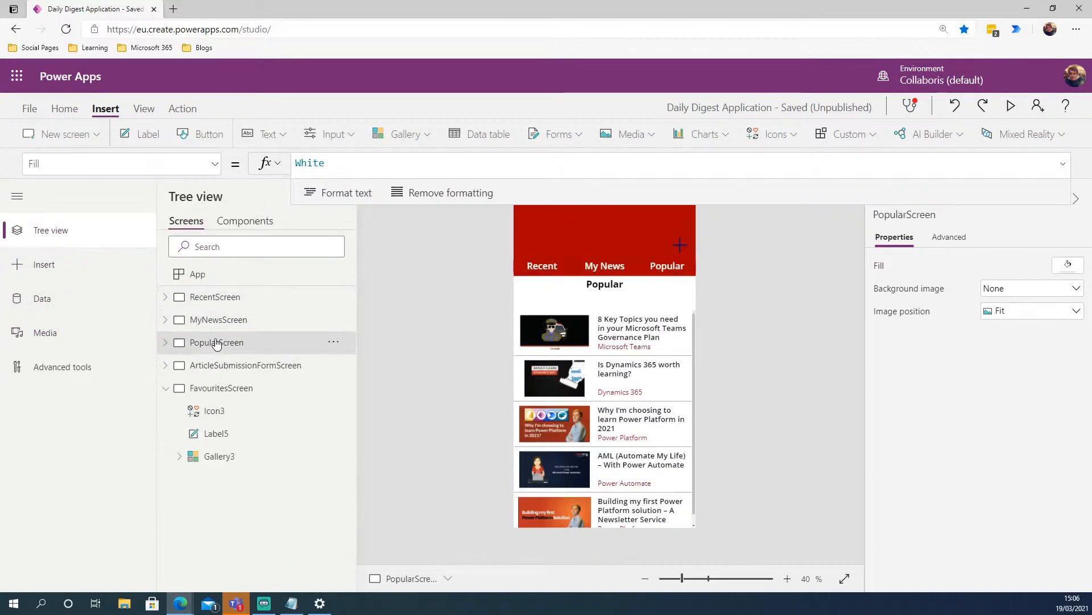
{"action": "left_click", "coordinate": [219, 326]}
{"action": "left_click", "coordinate": [224, 296]}
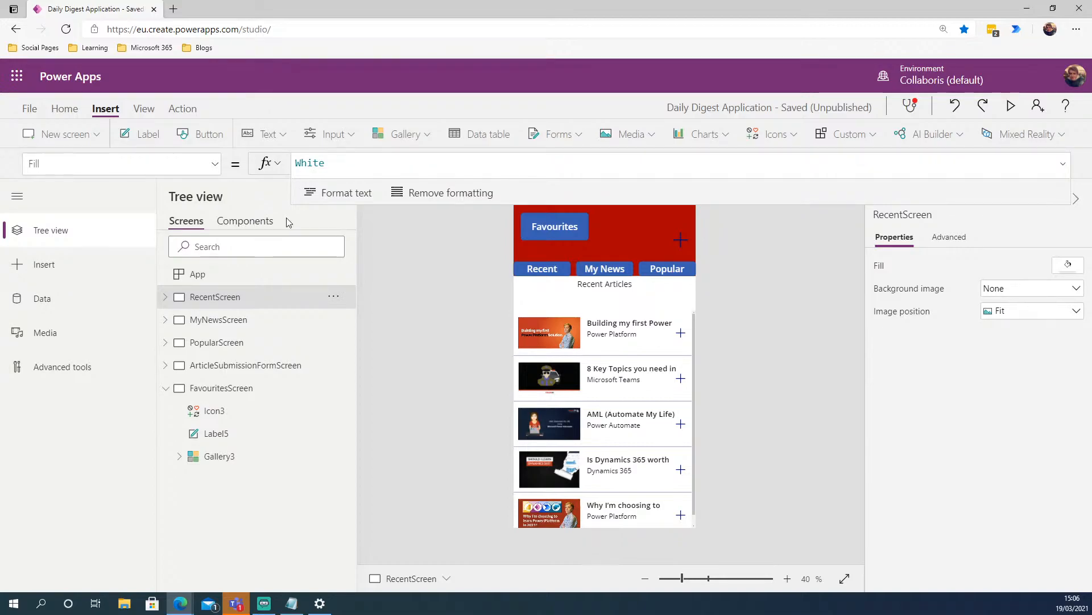
Create a new component in the app and rename it MenuComponent
{"action": "left_click", "coordinate": [254, 222]}
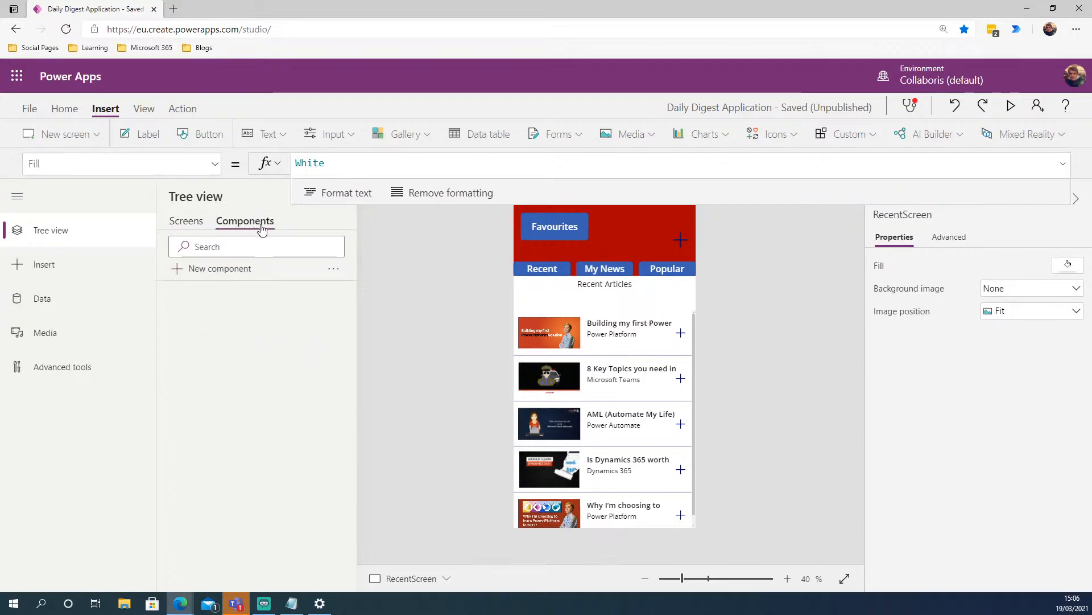
{"action": "left_click", "coordinate": [237, 273]}
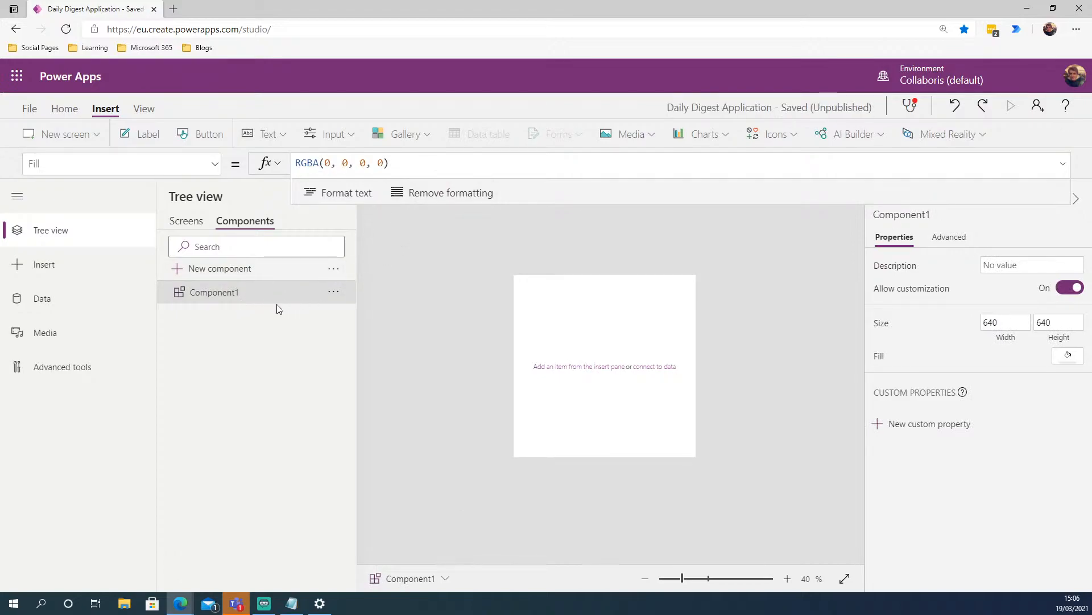
{"action": "left_click", "coordinate": [333, 291]}
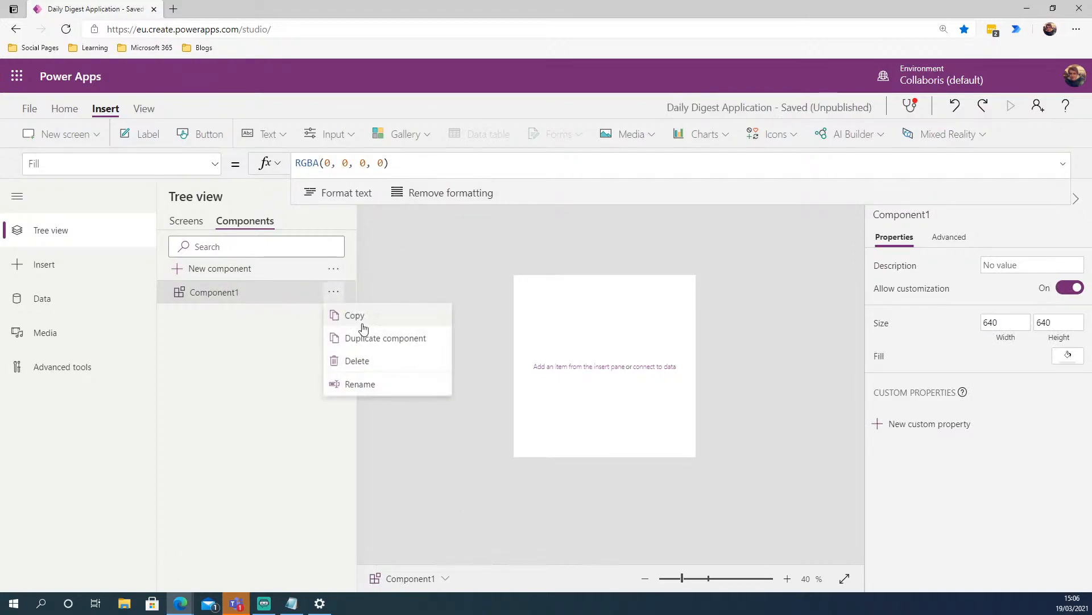
{"action": "left_click", "coordinate": [362, 384]}
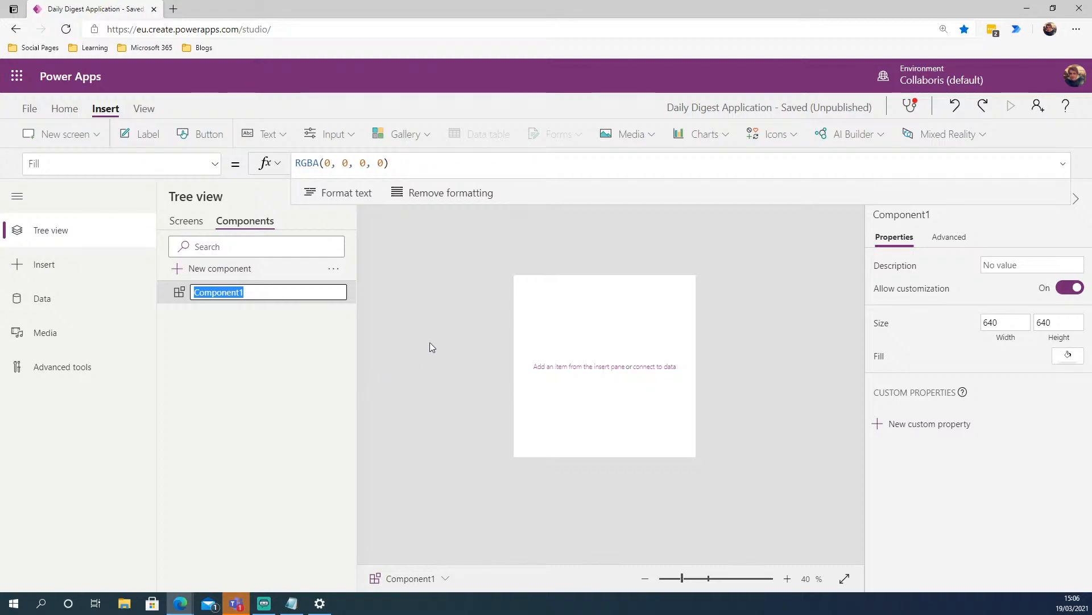
{"action": "type", "text": "Menu"}
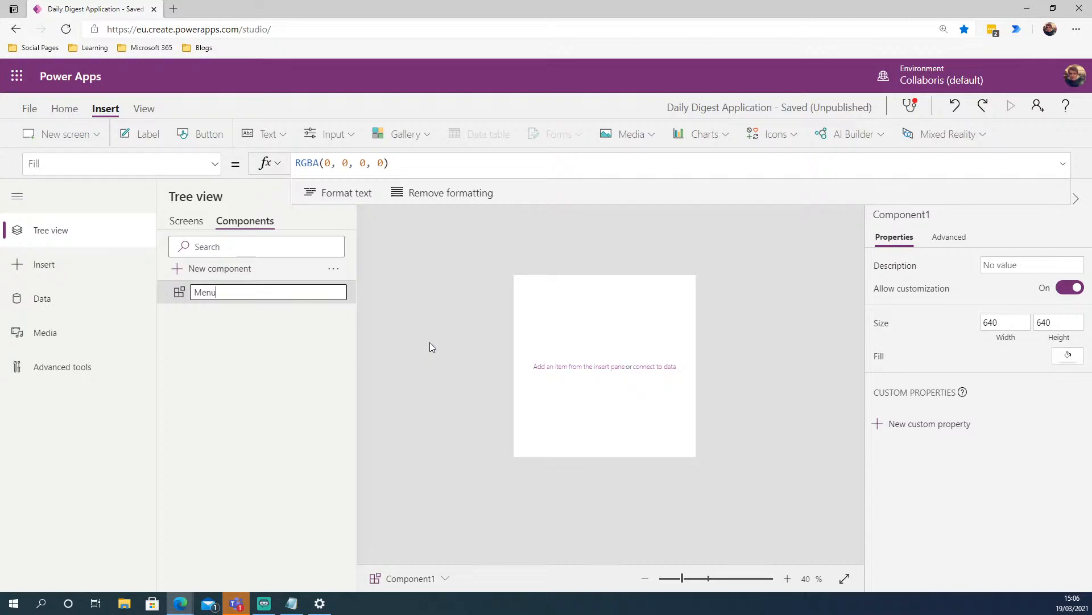
{"action": "type", "text": "Component"}
{"action": "left_click", "coordinate": [387, 305]}
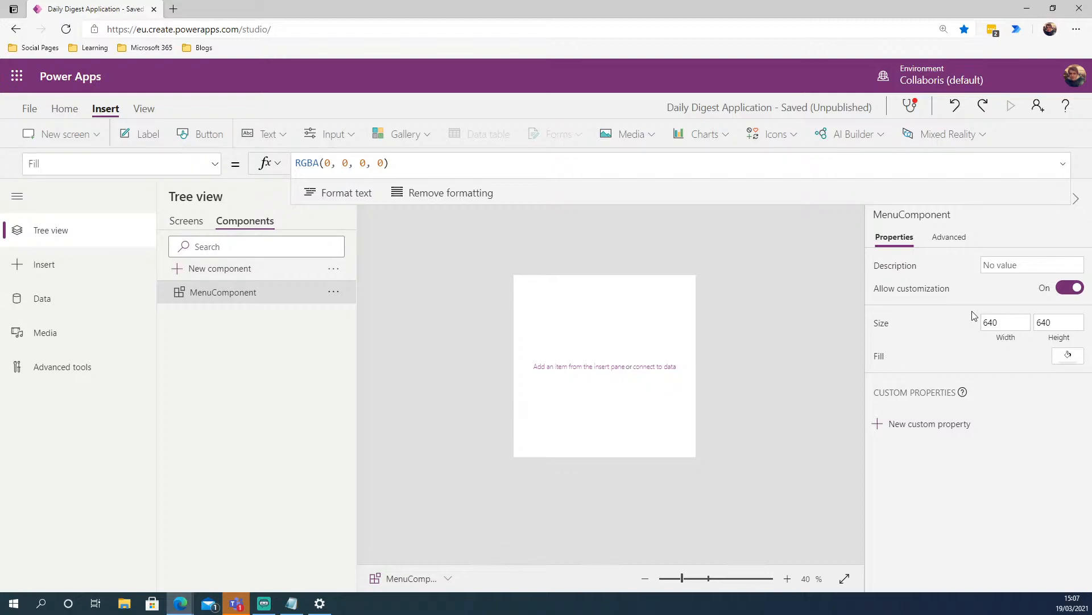
Set the height of MenuComponent to 300
{"action": "double_click", "coordinate": [996, 322]}
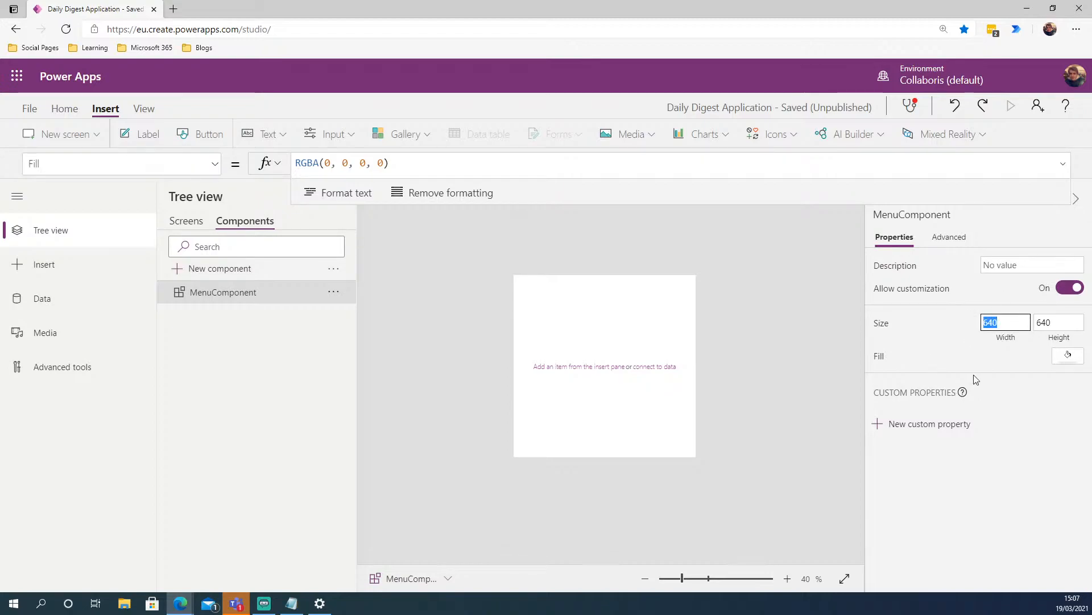
{"action": "double_click", "coordinate": [1067, 322]}
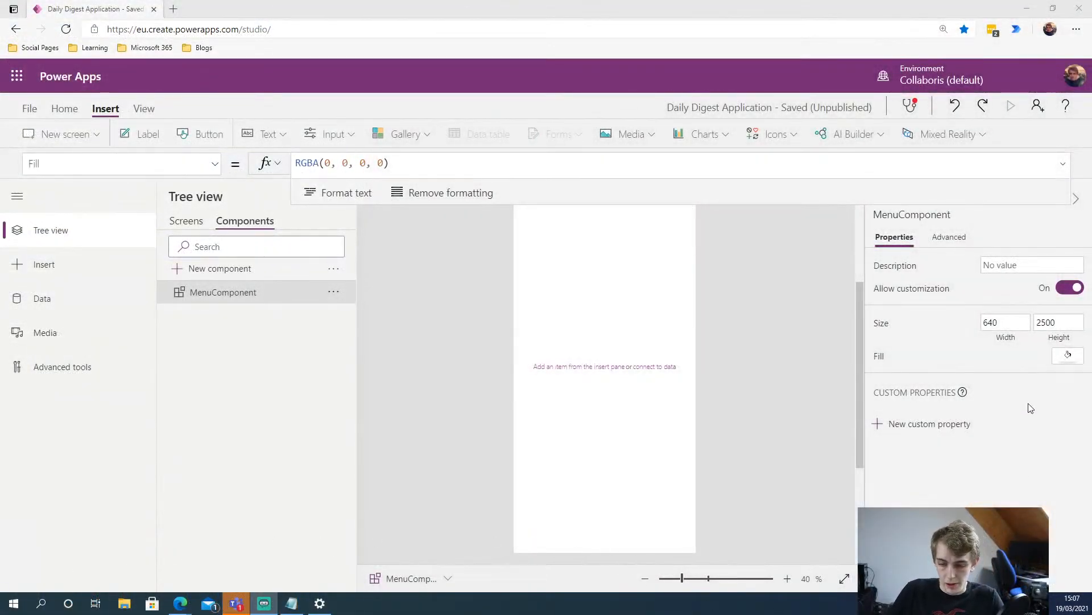
{"action": "left_click", "coordinate": [1066, 322]}
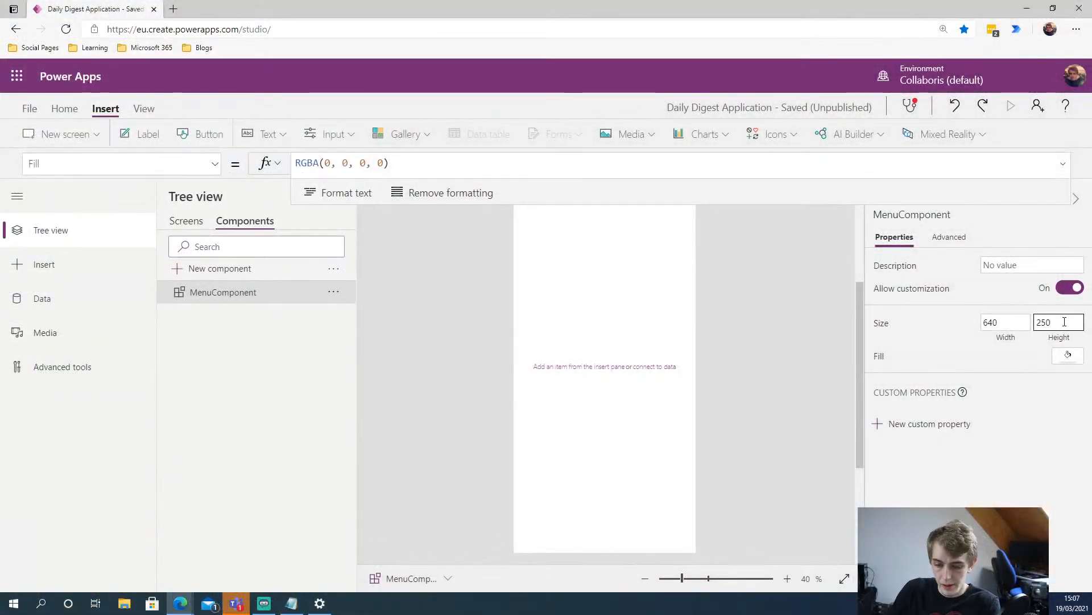
{"action": "left_click", "coordinate": [989, 339]}
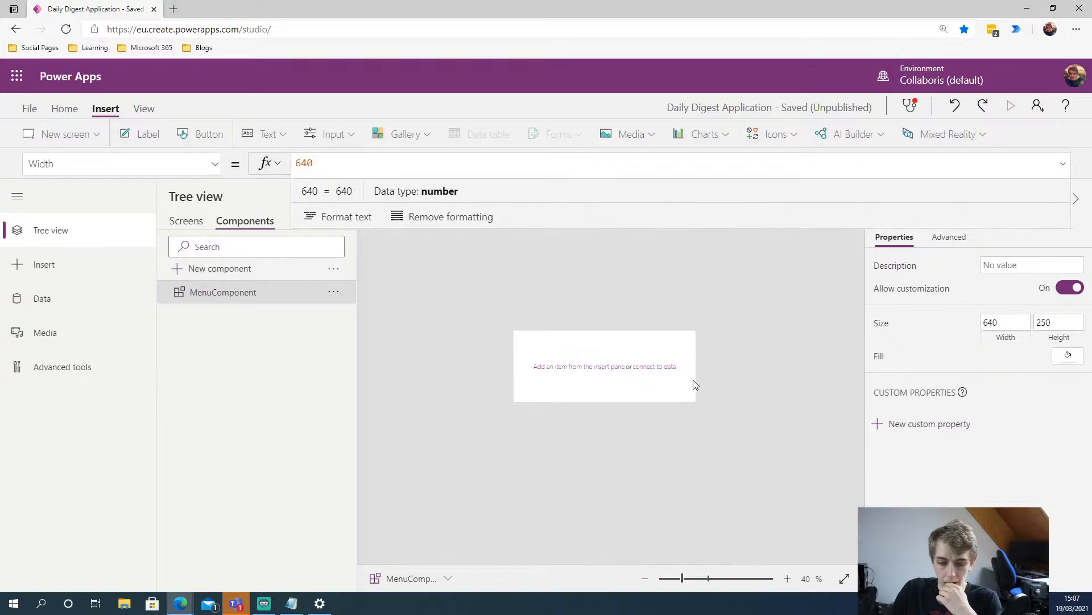
{"action": "left_click", "coordinate": [1047, 322]}
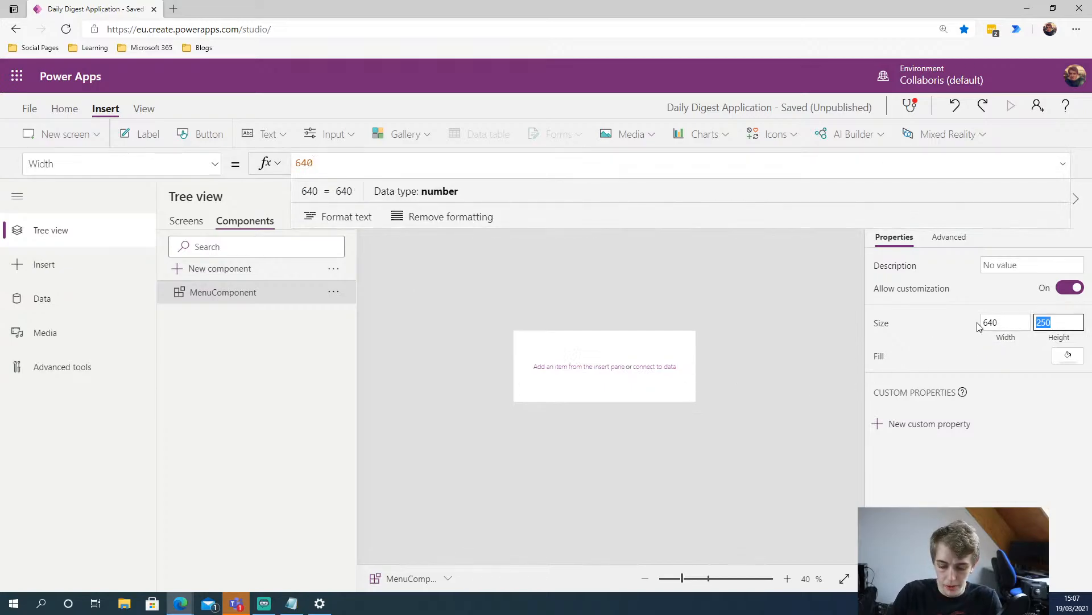
{"action": "type", "text": "300"}
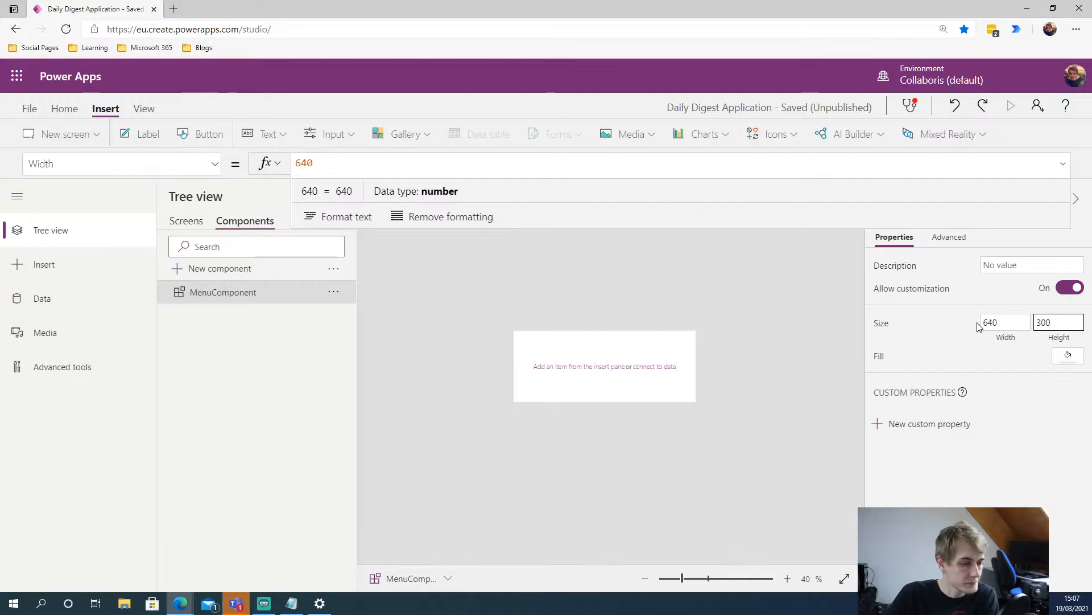
{"action": "left_click", "coordinate": [797, 361]}
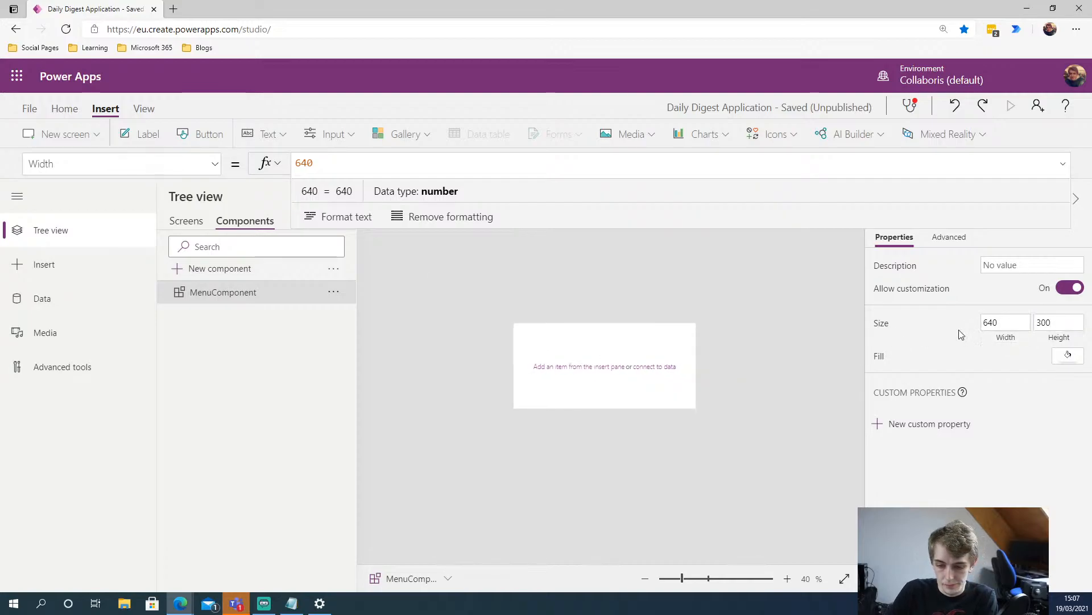
Start a new custom property for MenuComponent and collapse the expanded formula bar so the whole form is accessible
{"action": "left_click", "coordinate": [616, 366]}
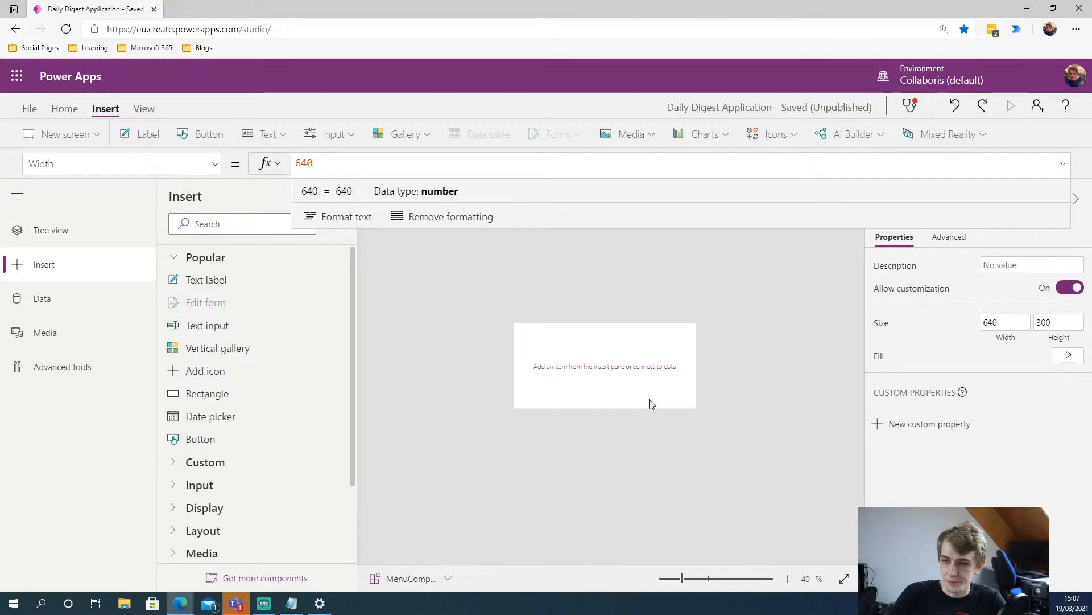
{"action": "left_click", "coordinate": [927, 428]}
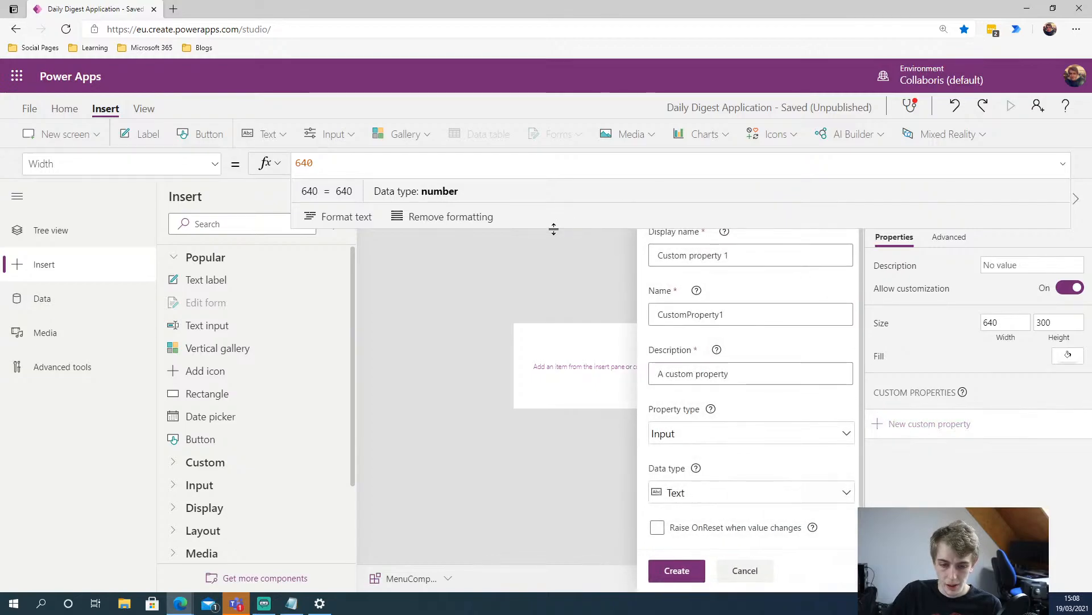
{"action": "left_click_drag", "start_coordinate": [554, 229], "coordinate": [543, 152]}
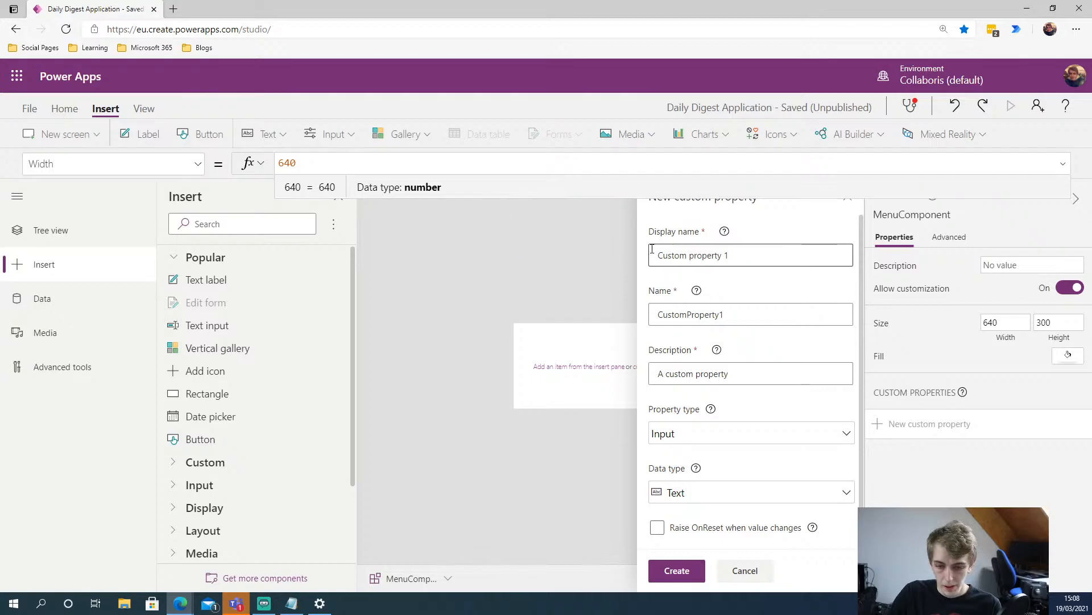
{"action": "left_click", "coordinate": [1063, 166]}
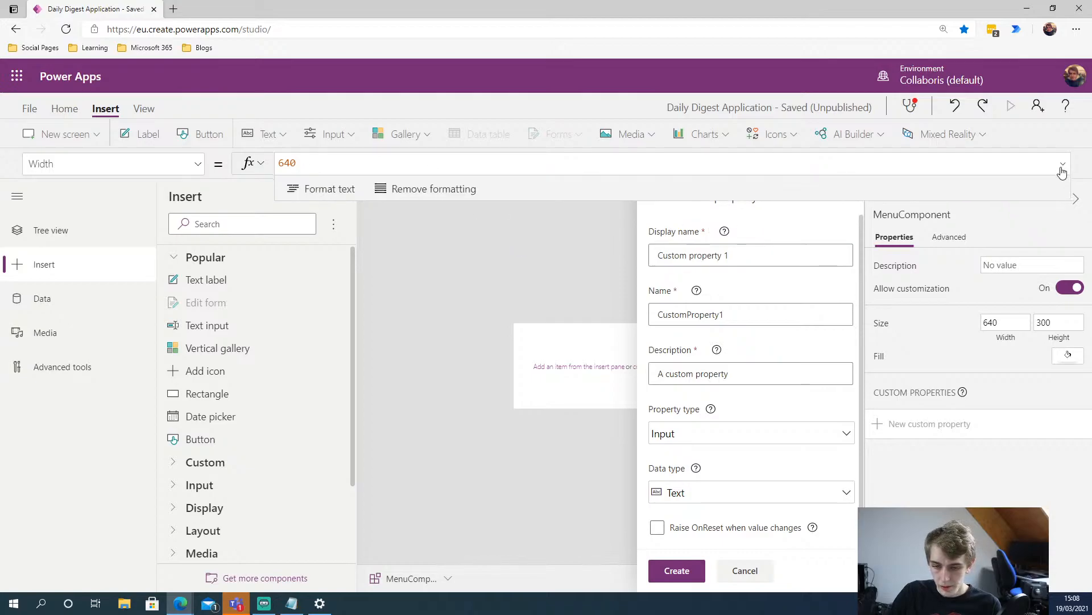
{"action": "left_click", "coordinate": [1063, 166]}
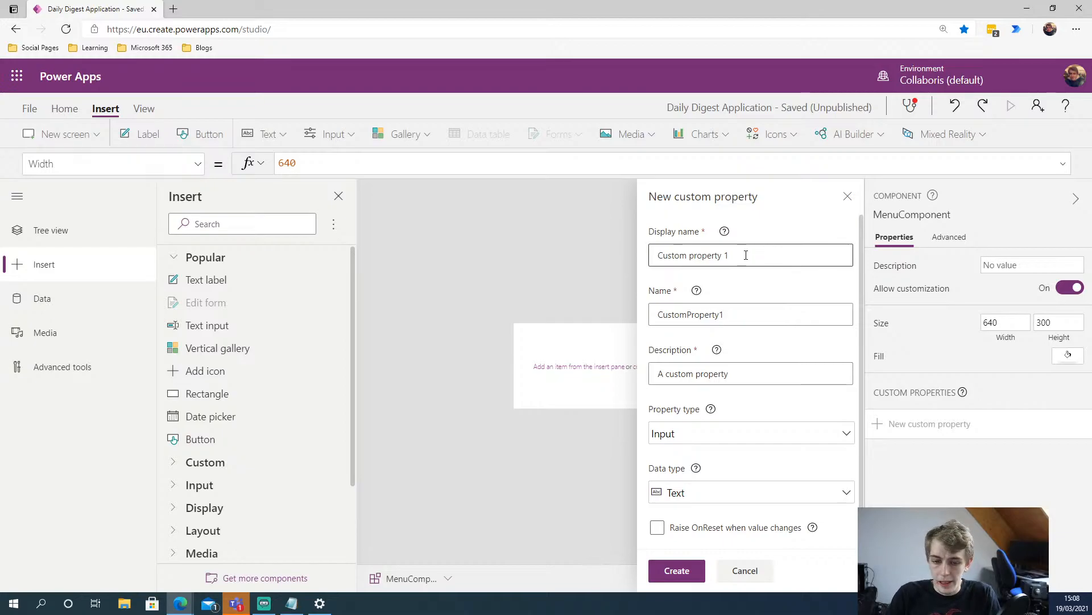
Give the new custom property the display name "Menu Items"
{"action": "triple_click", "coordinate": [724, 253]}
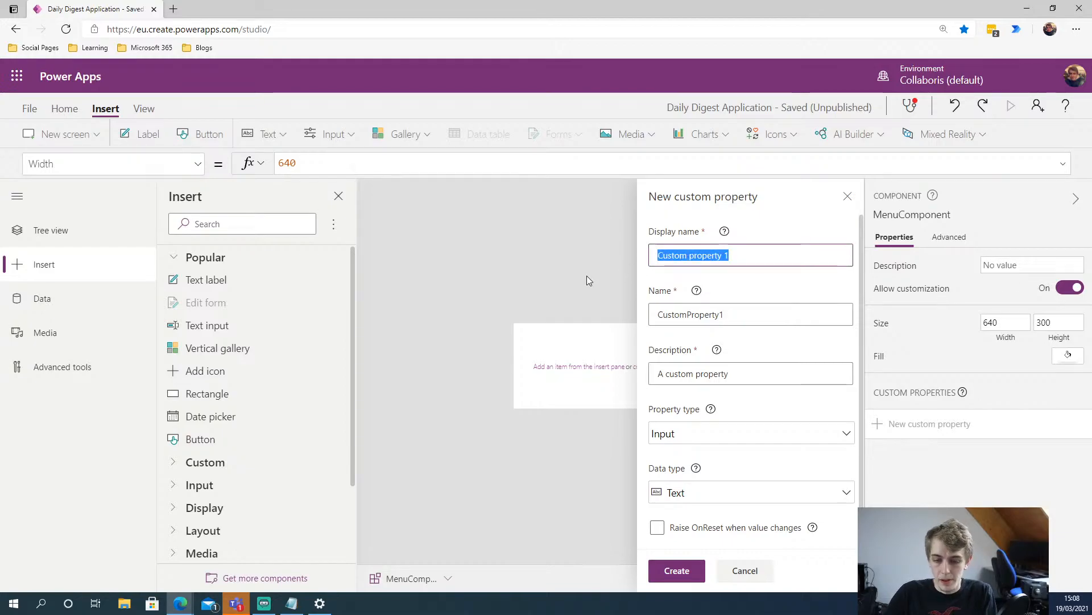
{"action": "type", "text": "M"}
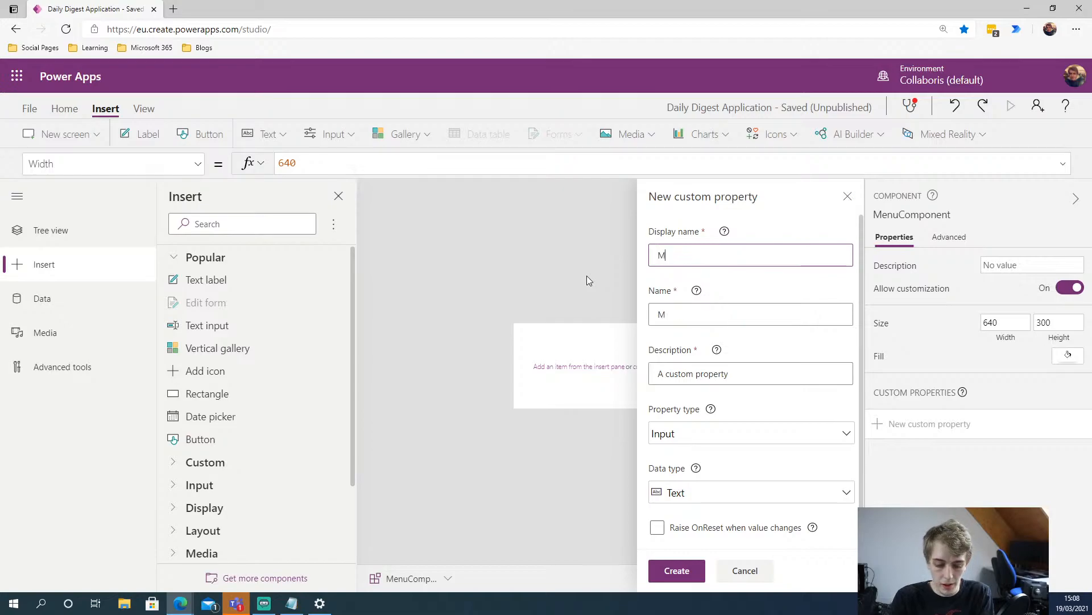
{"action": "type", "text": "enu O"}
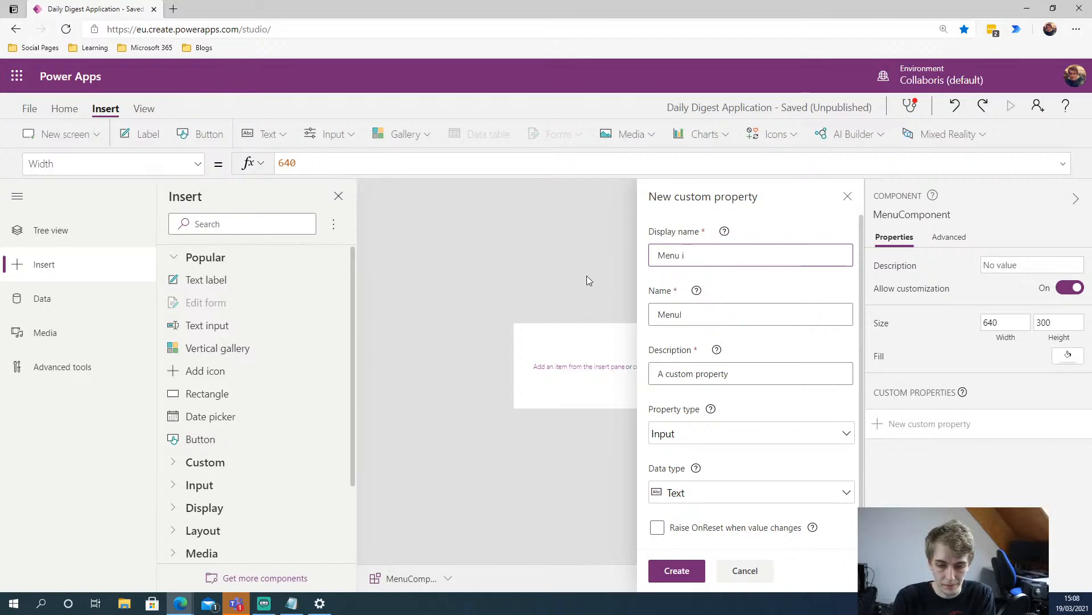
{"action": "key", "text": "BackSpace"}
{"action": "type", "text": "Items"}
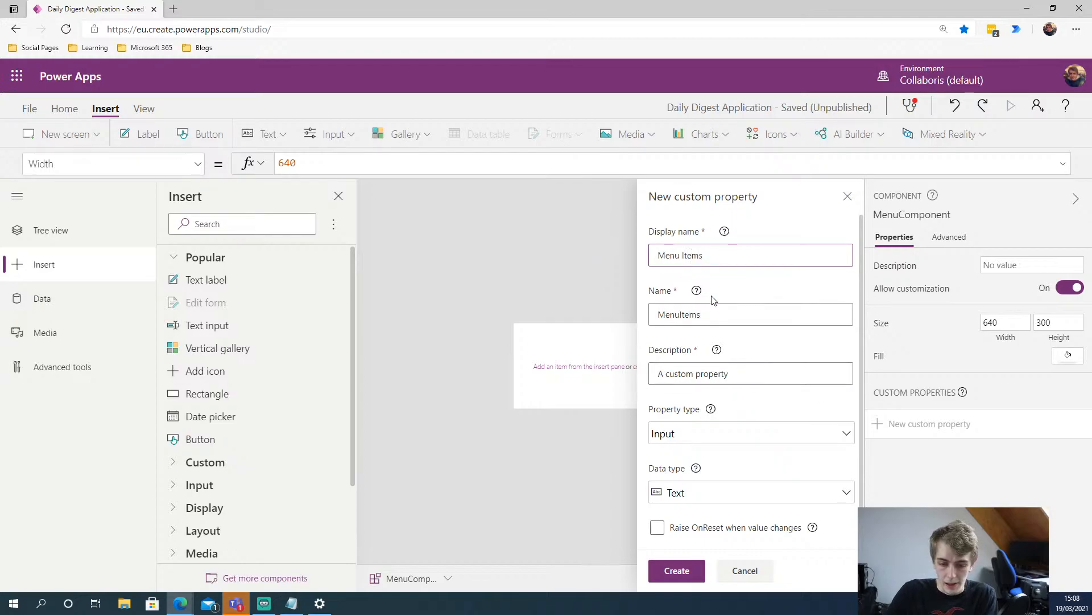
{"action": "double_click", "coordinate": [703, 314]}
Replace the custom property's description with "List of Navigation Tabs"
{"action": "left_click", "coordinate": [758, 373]}
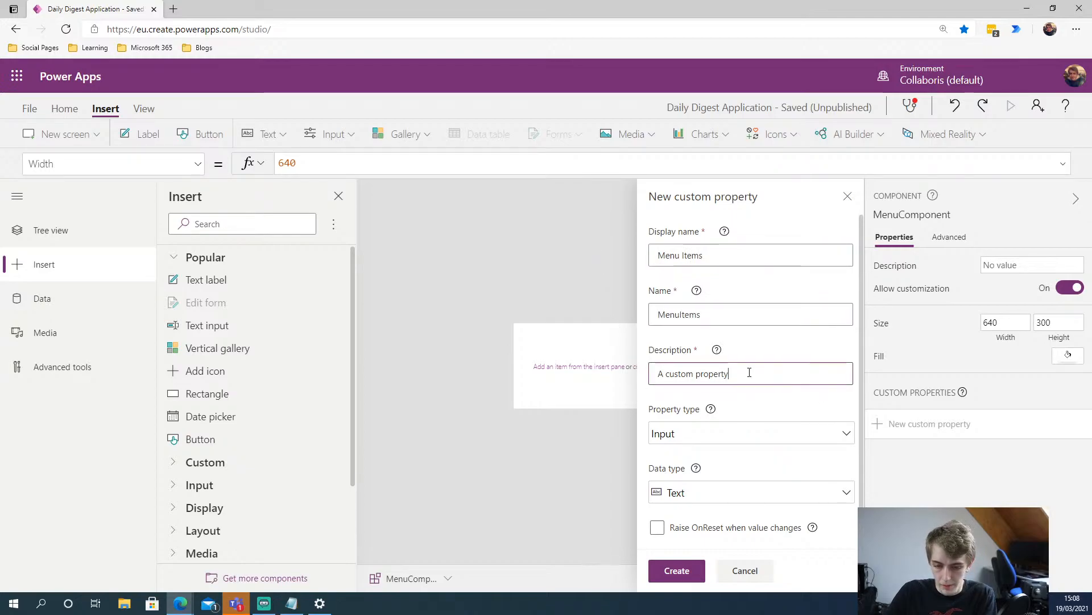
{"action": "left_click_drag", "start_coordinate": [735, 374], "coordinate": [538, 378]}
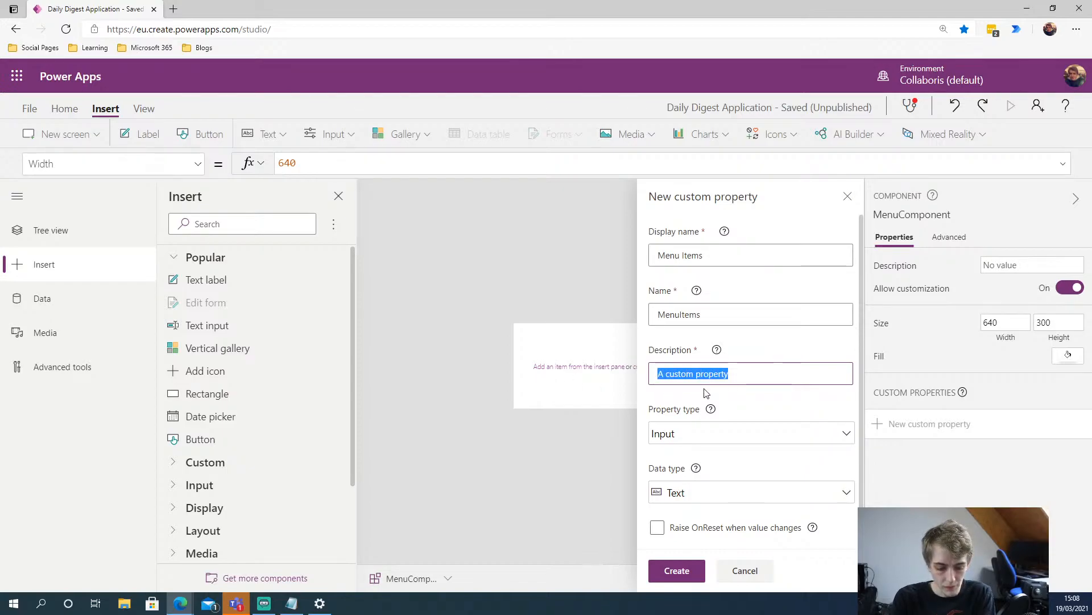
{"action": "type", "text": "List o"}
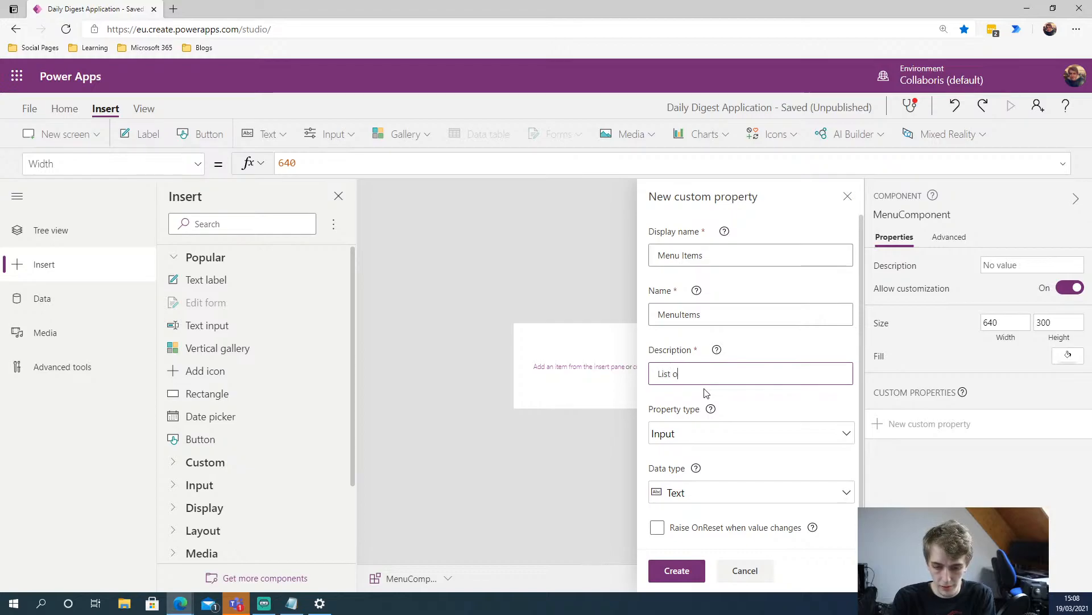
{"action": "type", "text": "f Na"}
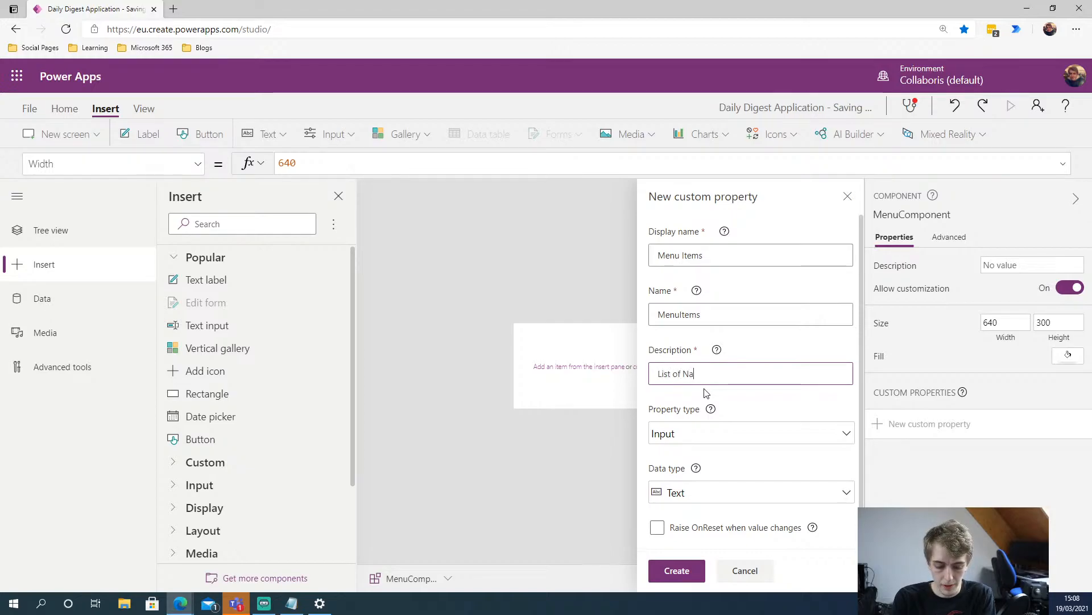
{"action": "type", "text": "vigation"}
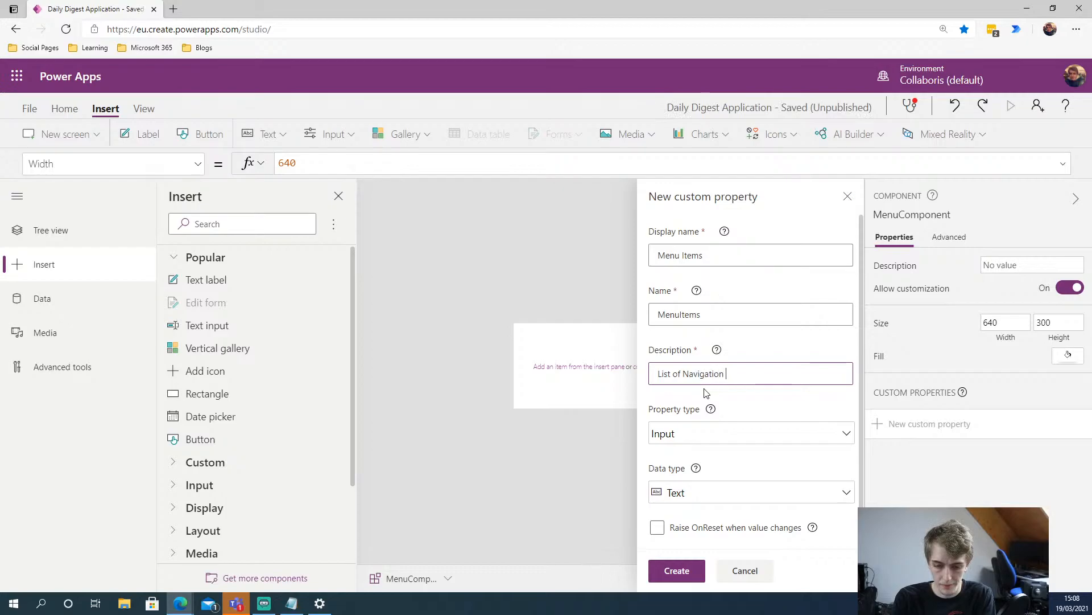
{"action": "type", "text": " Tabs"}
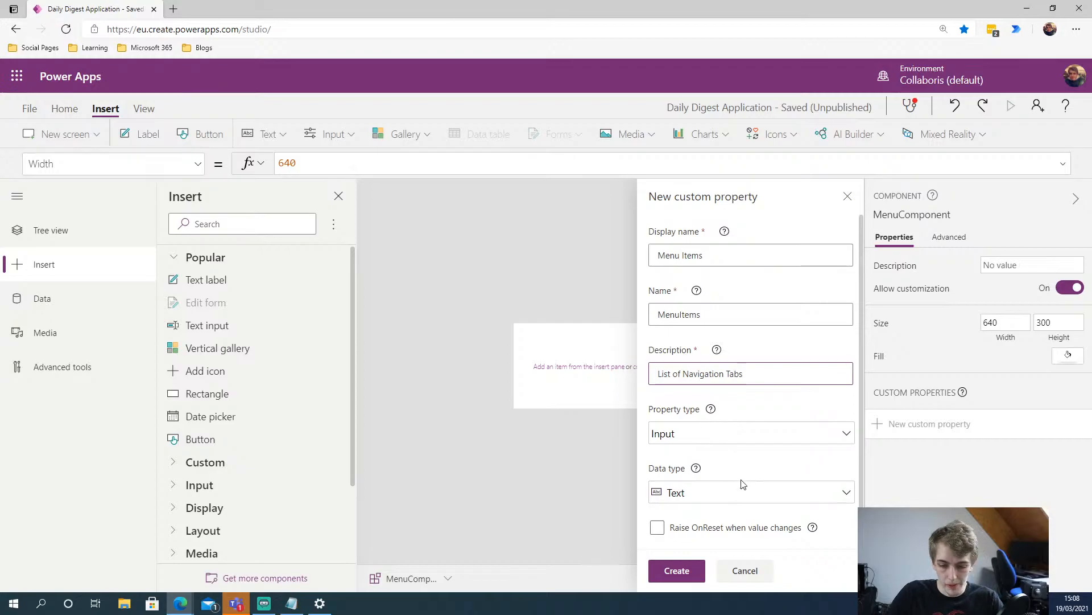
Set the custom property's data type to Table and create the property
{"action": "left_click", "coordinate": [708, 495]}
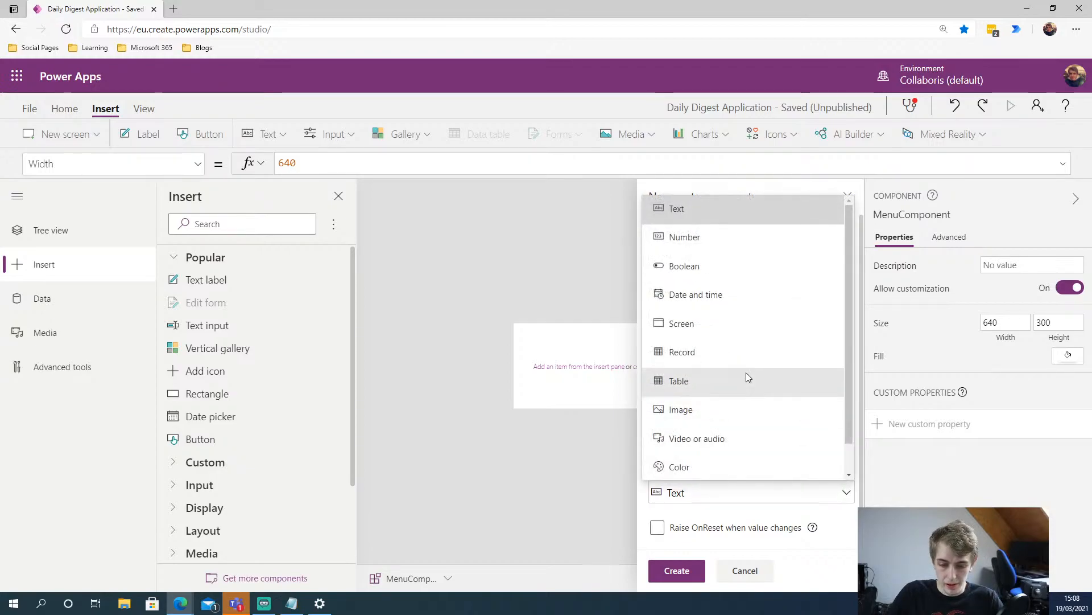
{"action": "left_click", "coordinate": [697, 380]}
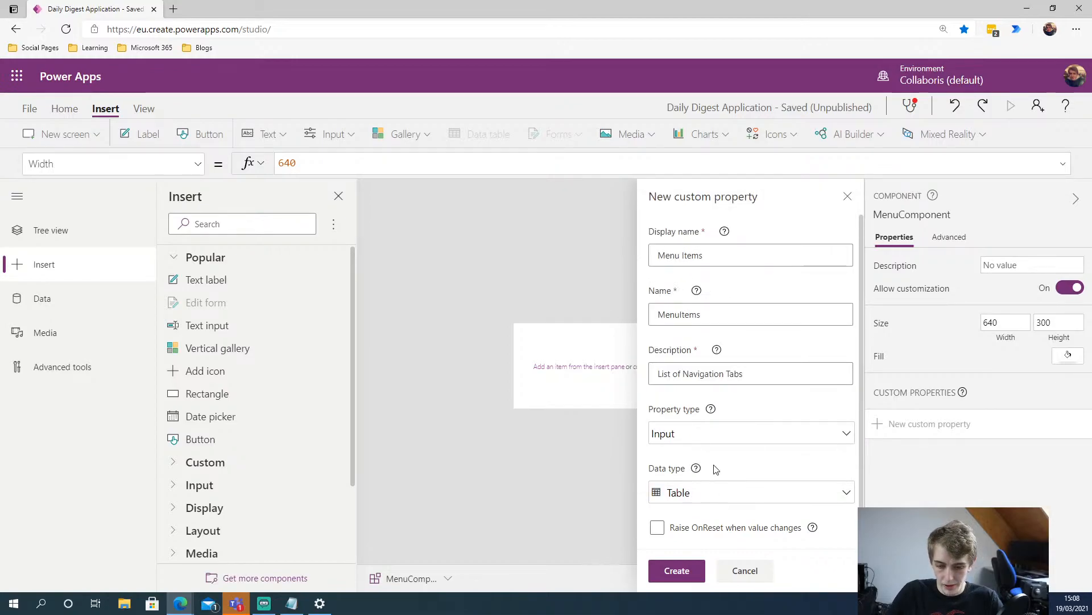
{"action": "left_click", "coordinate": [677, 570]}
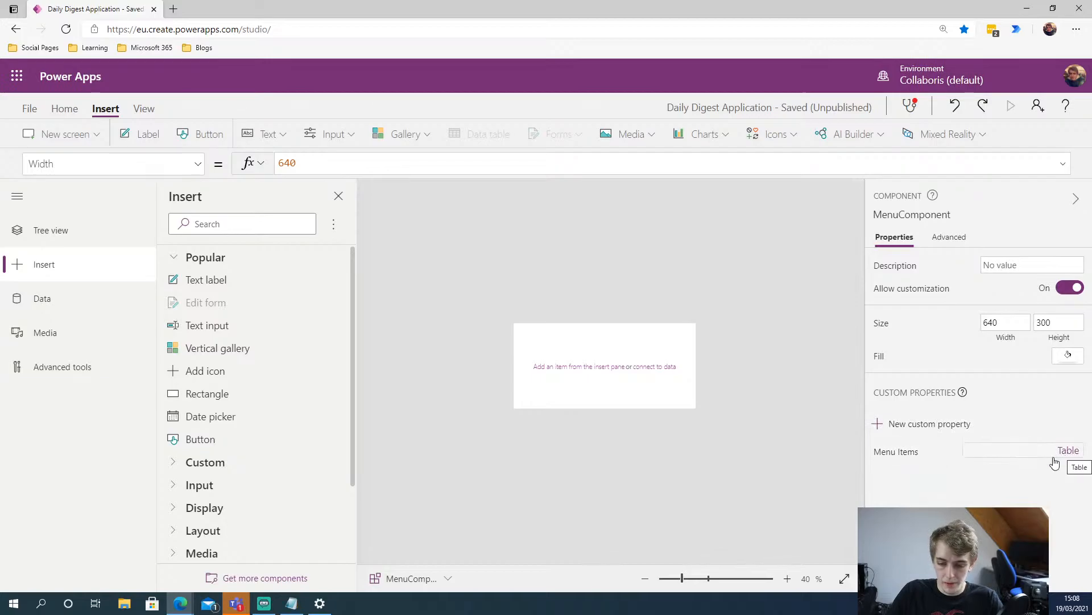
Start another custom property for MenuComponent and give it the display name "Menu Label"
{"action": "left_click", "coordinate": [919, 424]}
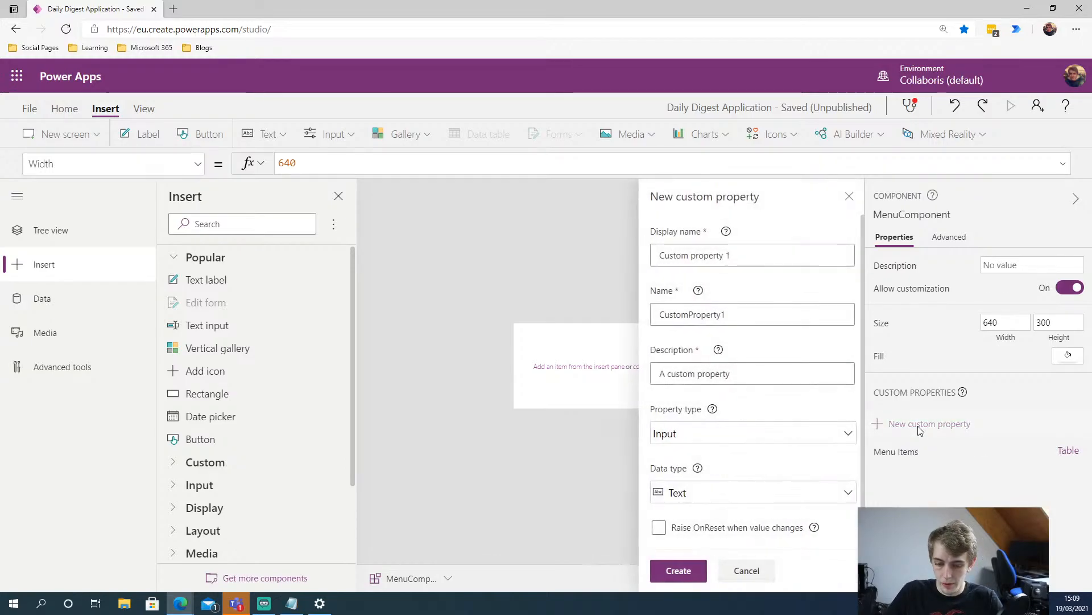
{"action": "left_click_drag", "start_coordinate": [750, 256], "coordinate": [579, 262]}
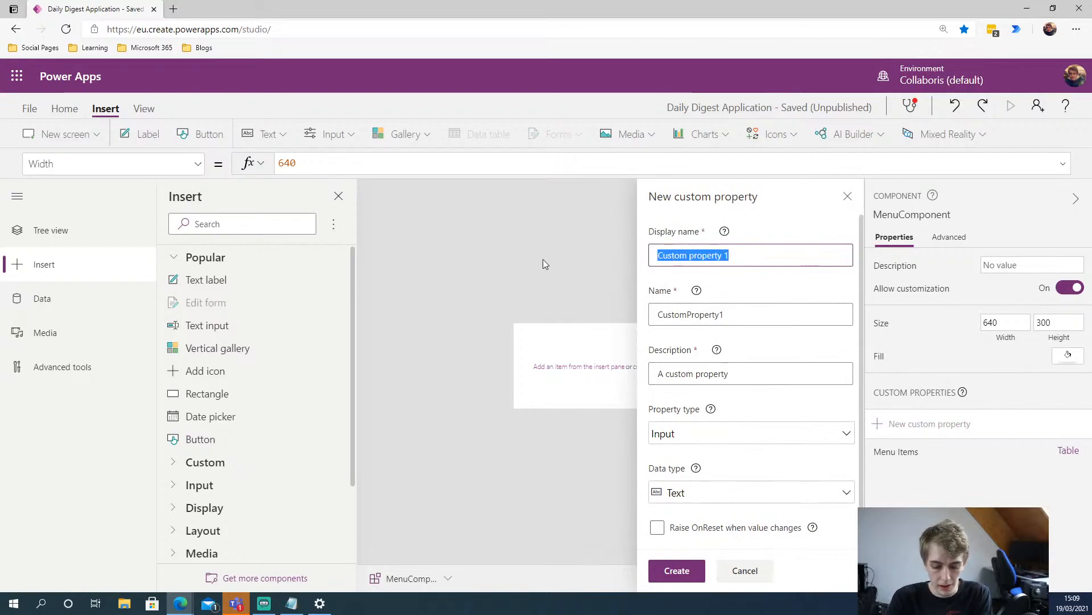
{"action": "type", "text": "M"}
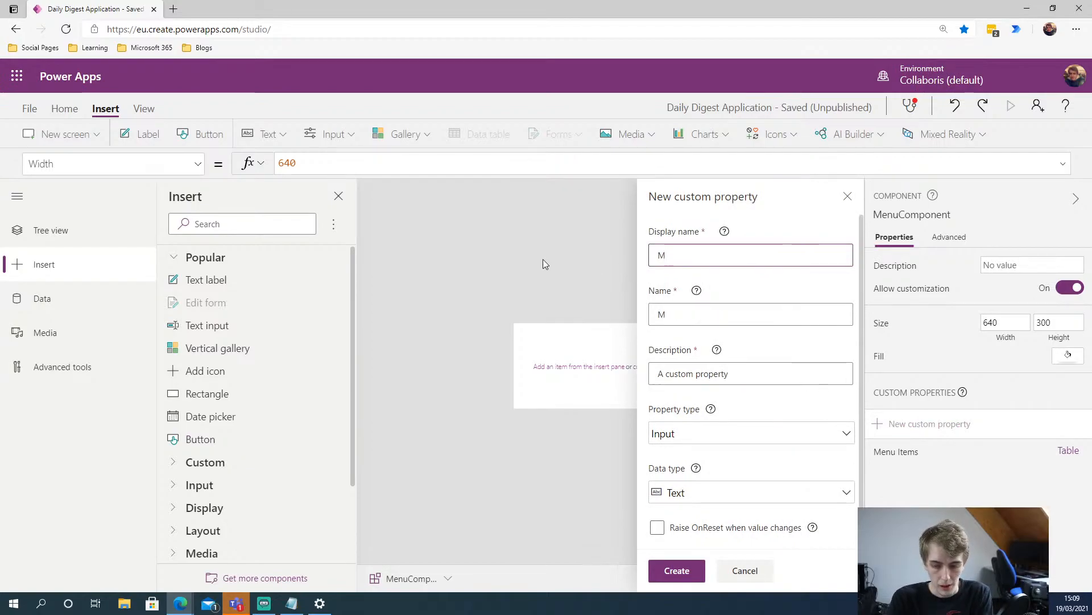
{"action": "type", "text": "enu"}
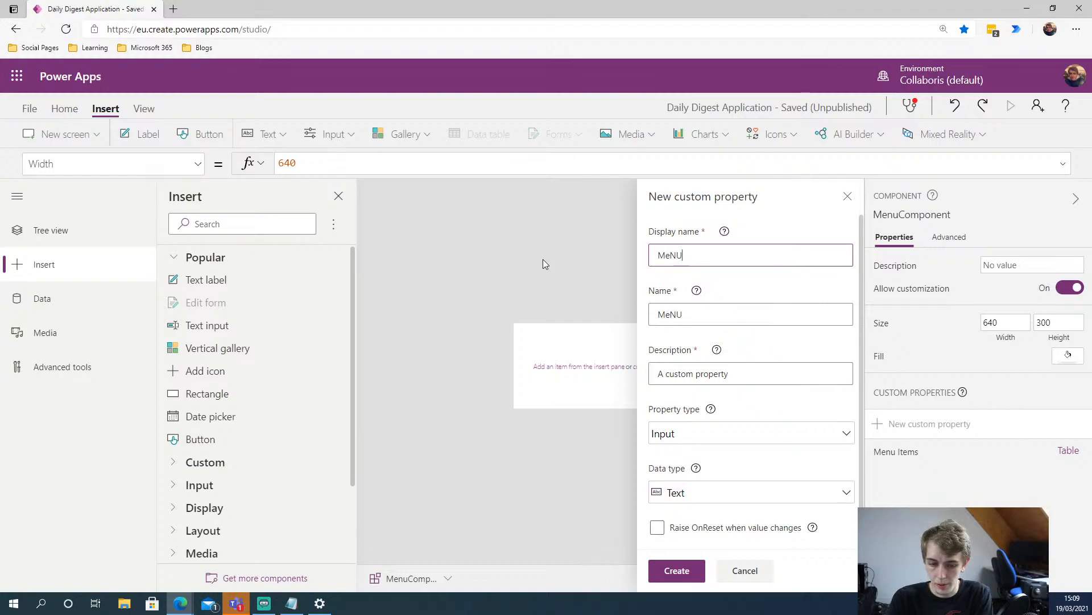
{"action": "key", "text": "BackSpace"}
{"action": "key", "text": "BackSpace"}
{"action": "type", "text": "nu"}
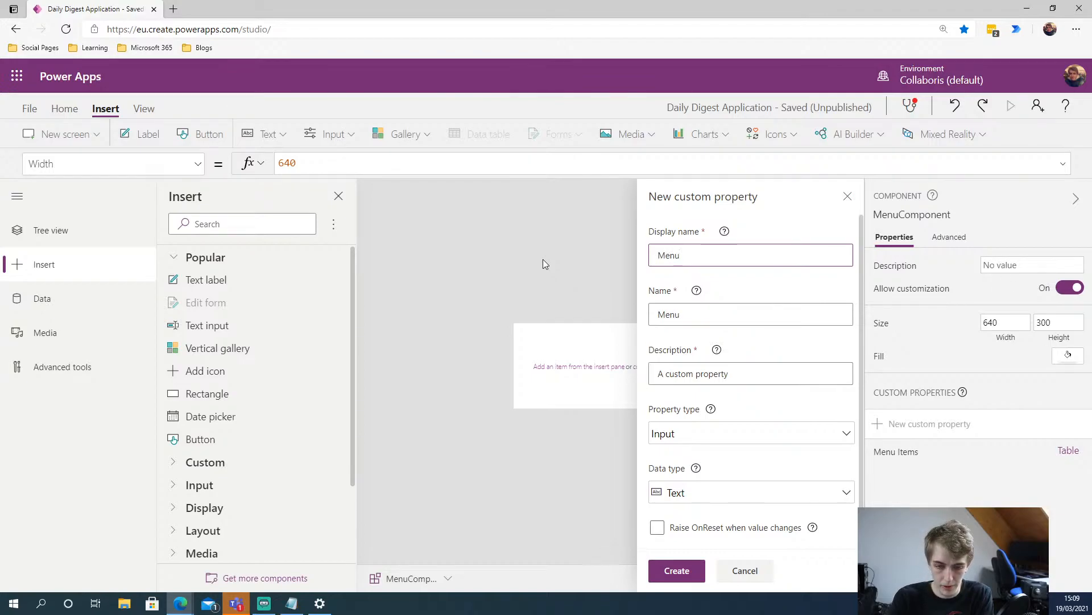
{"action": "type", "text": " Label"}
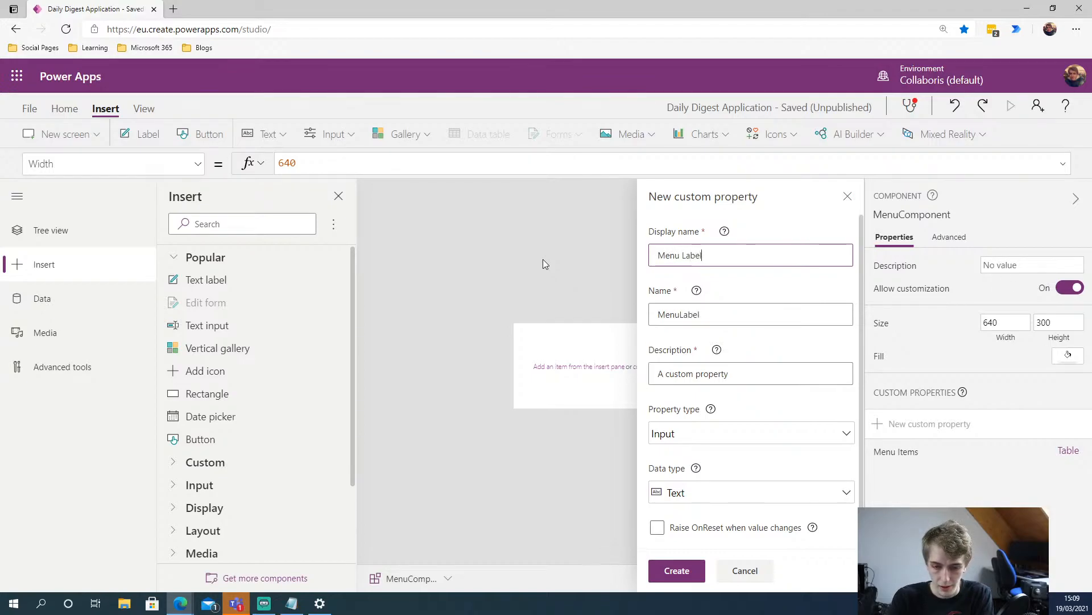
Replace the new property's description with "Label of menu items"
{"action": "left_click_drag", "start_coordinate": [747, 369], "coordinate": [529, 372]}
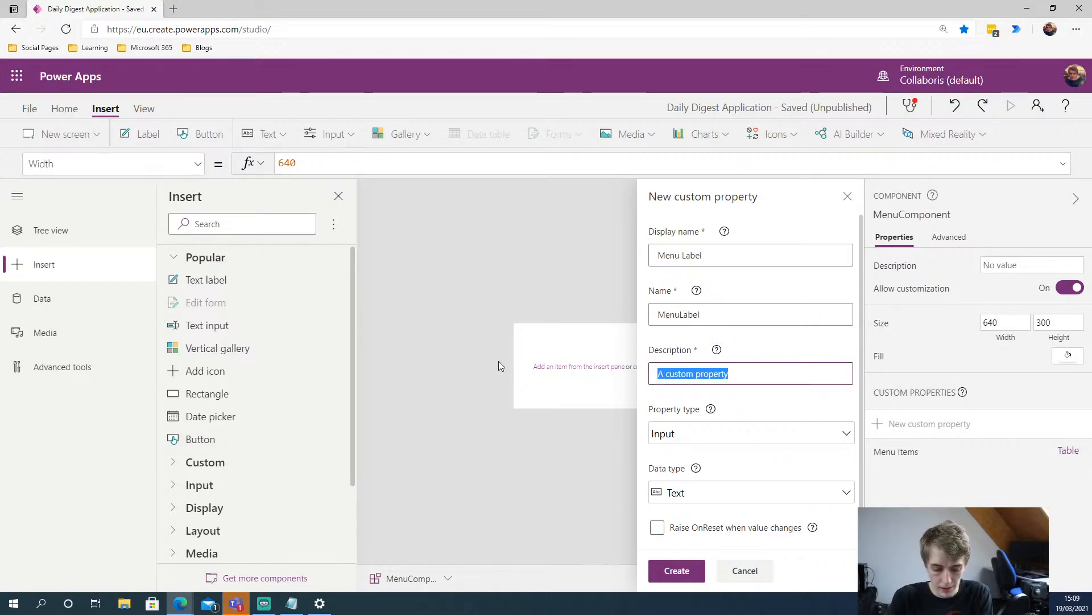
{"action": "type", "text": "Labels"}
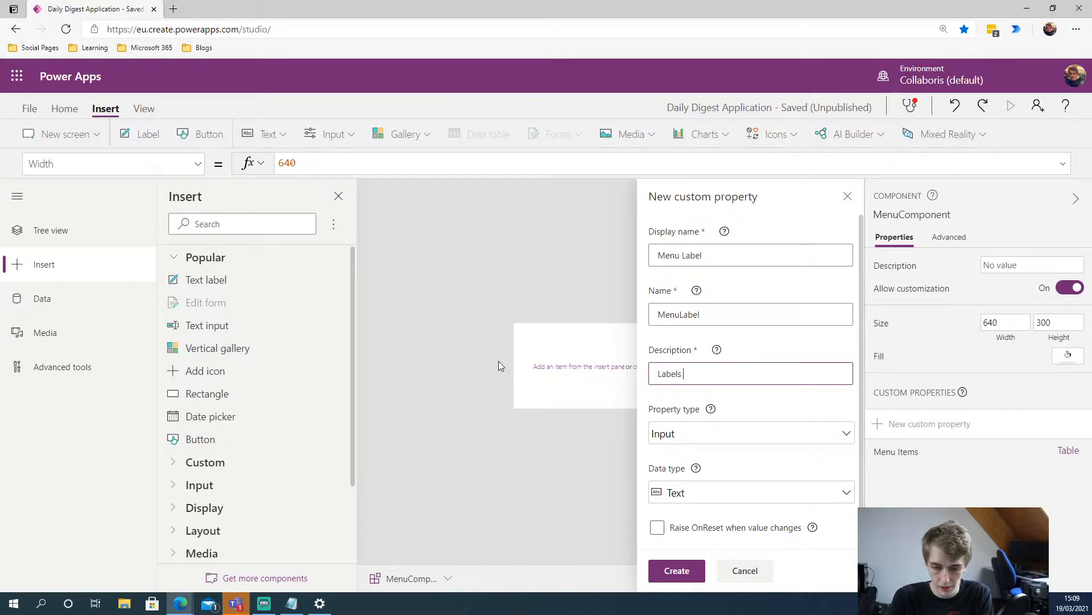
{"action": "key", "text": "BackSpace"}
{"action": "key", "text": "BackSpace"}
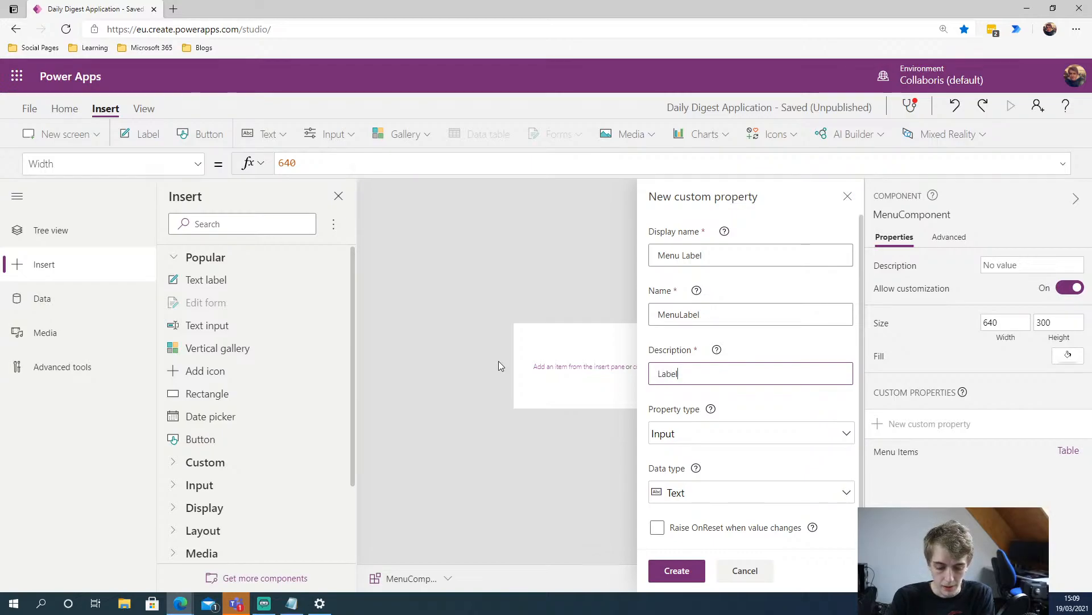
{"action": "type", "text": "of menu items"}
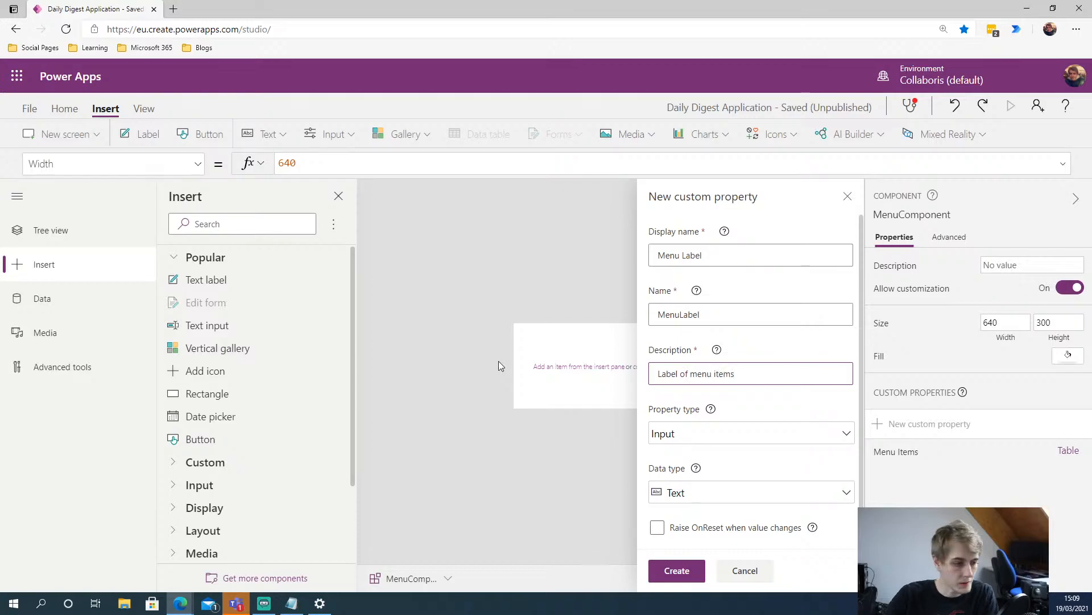
Set the Menu Label property's type to Output and create the property
{"action": "left_click", "coordinate": [708, 438]}
{"action": "left_click", "coordinate": [704, 515]}
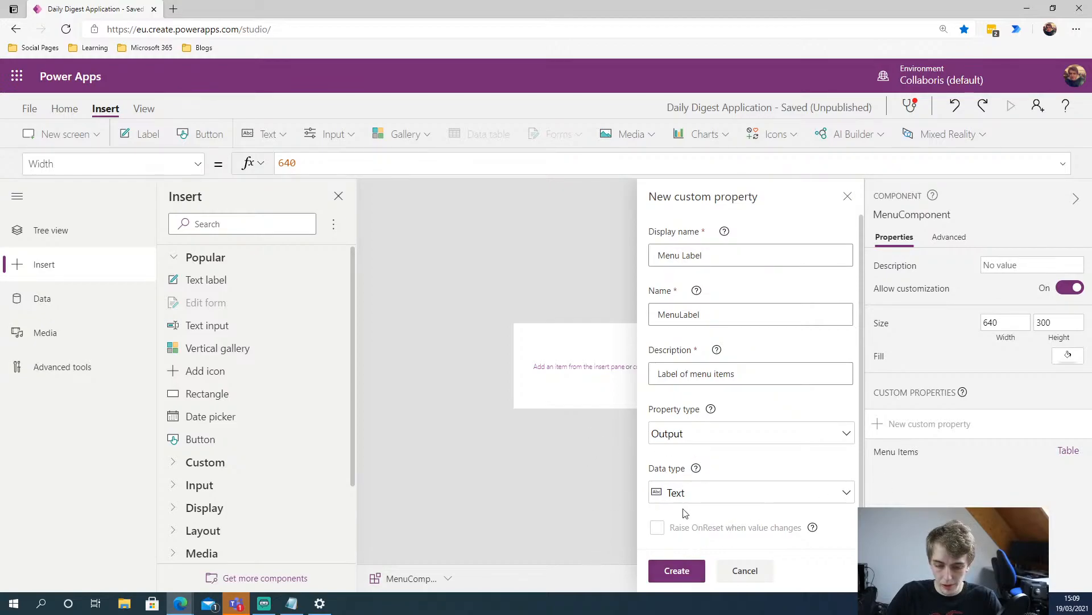
{"action": "left_click", "coordinate": [677, 572]}
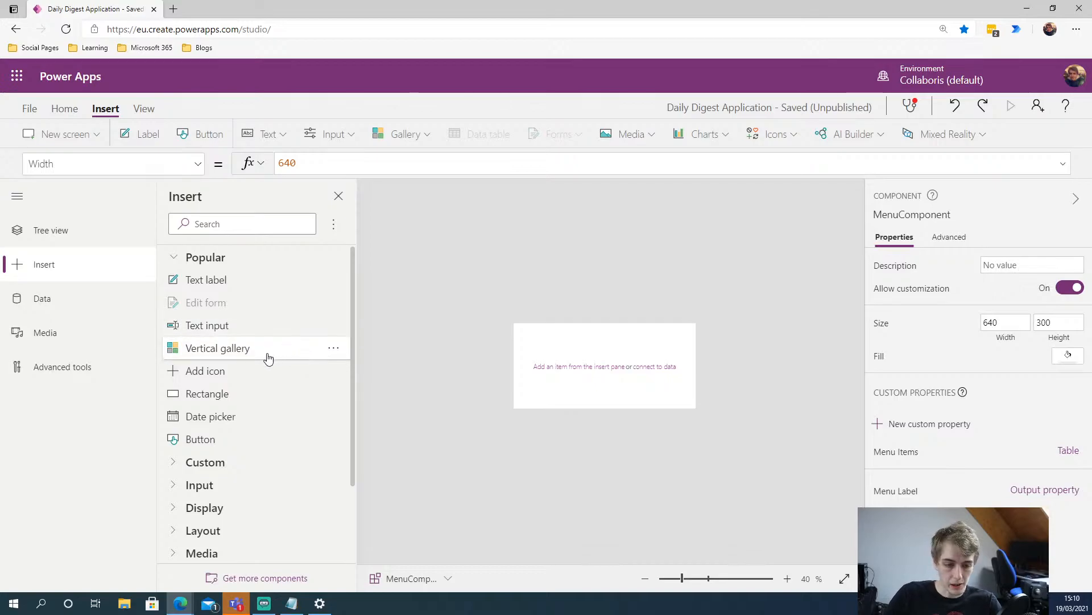
Insert a horizontal gallery into MenuComponent
{"action": "scroll", "coordinate": [266, 324], "scroll_direction": "down", "scroll_amount": 2}
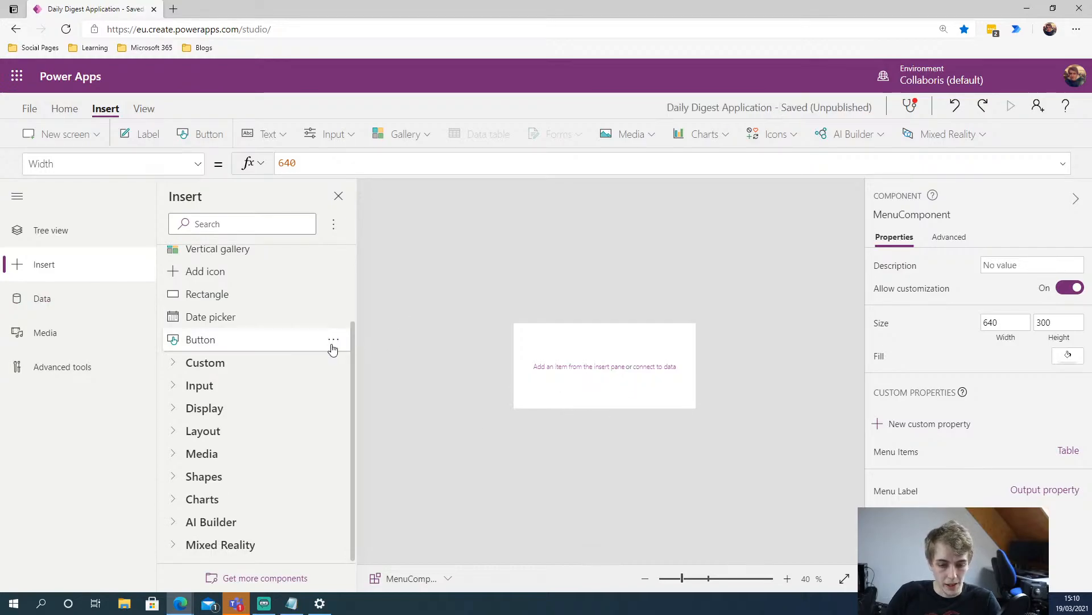
{"action": "left_click", "coordinate": [176, 431]}
{"action": "scroll", "coordinate": [193, 431], "scroll_direction": "down", "scroll_amount": 2}
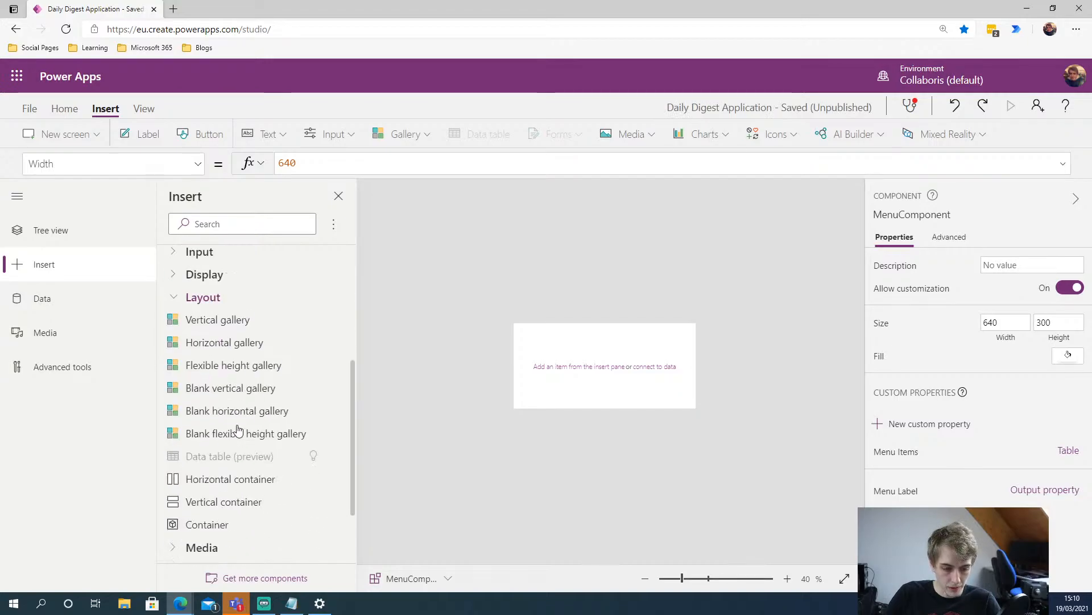
{"action": "left_click", "coordinate": [215, 332]}
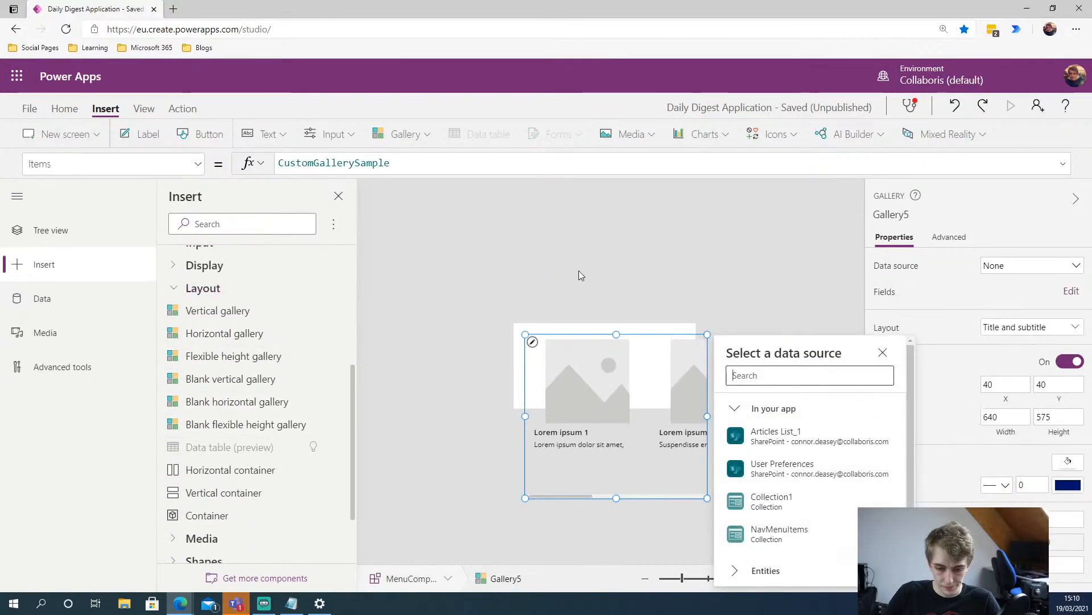
Fit the new gallery to the component's canvas at position 0, 0 with a size of 640 by 300
{"action": "left_click", "coordinate": [603, 274]}
{"action": "left_click", "coordinate": [651, 392]}
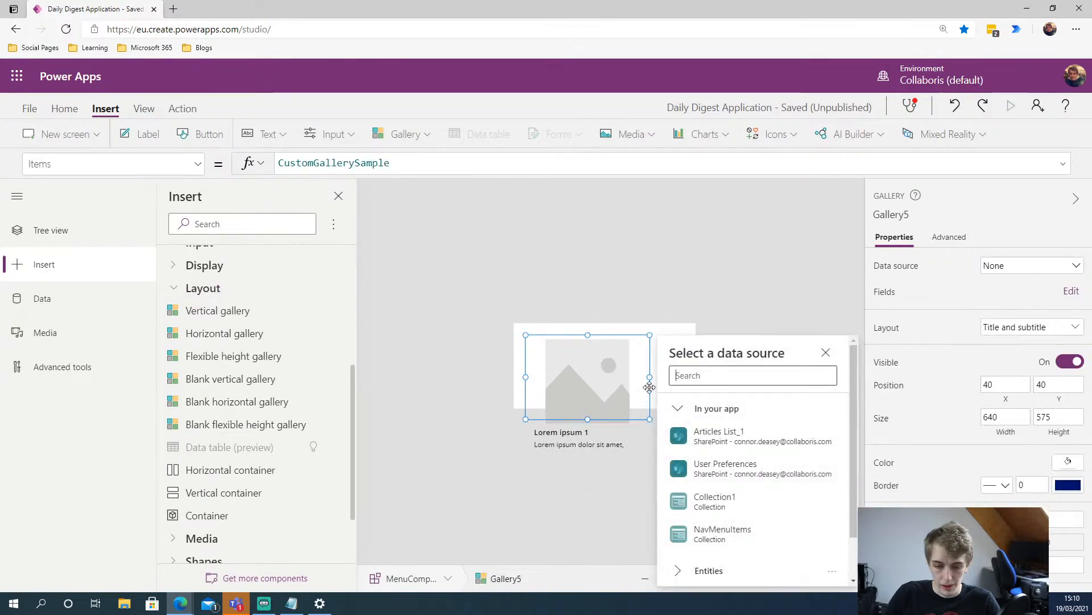
{"action": "key", "text": "Escape"}
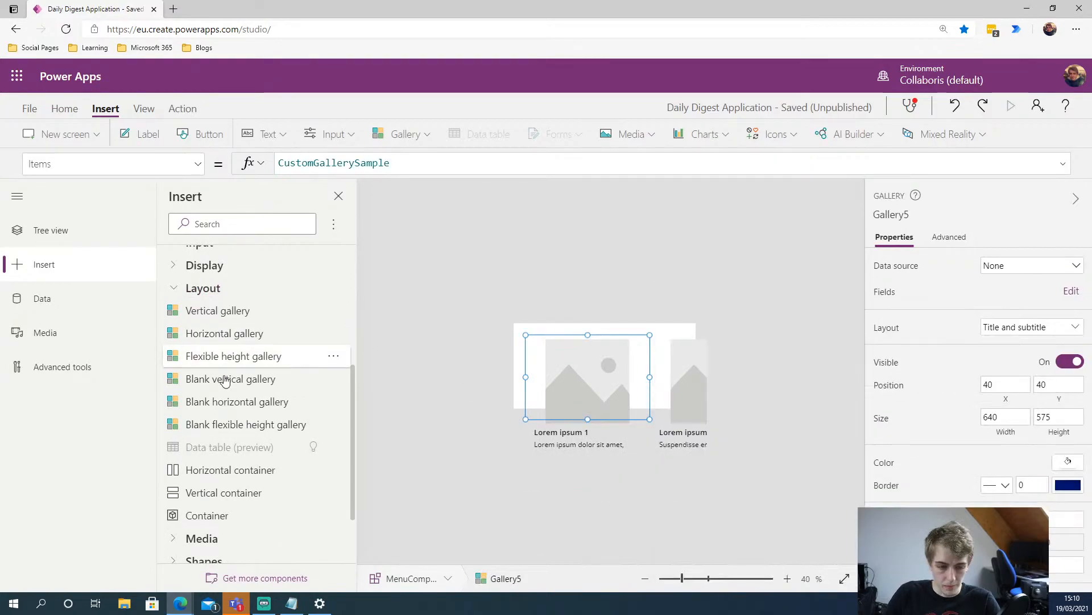
{"action": "left_click", "coordinate": [70, 237]}
{"action": "left_click", "coordinate": [222, 316]}
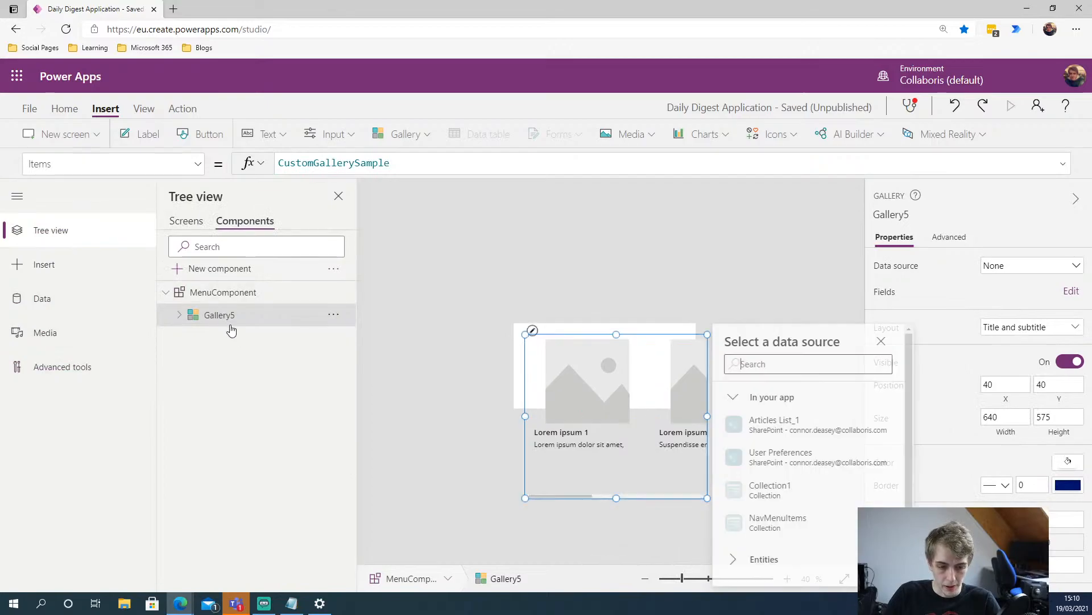
{"action": "key", "text": "Escape"}
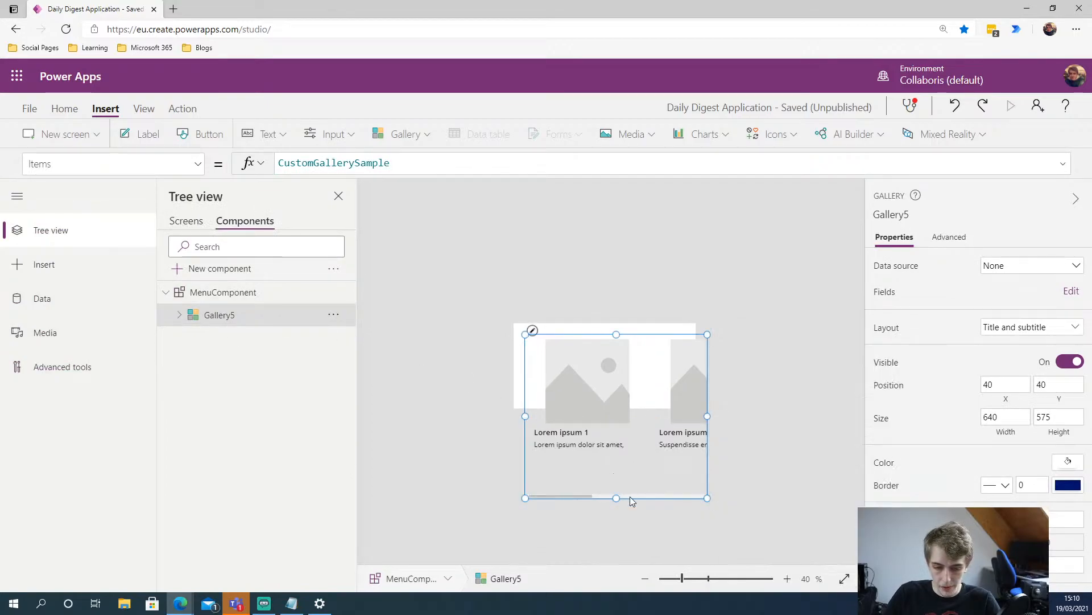
{"action": "left_click_drag", "start_coordinate": [613, 333], "coordinate": [601, 313]}
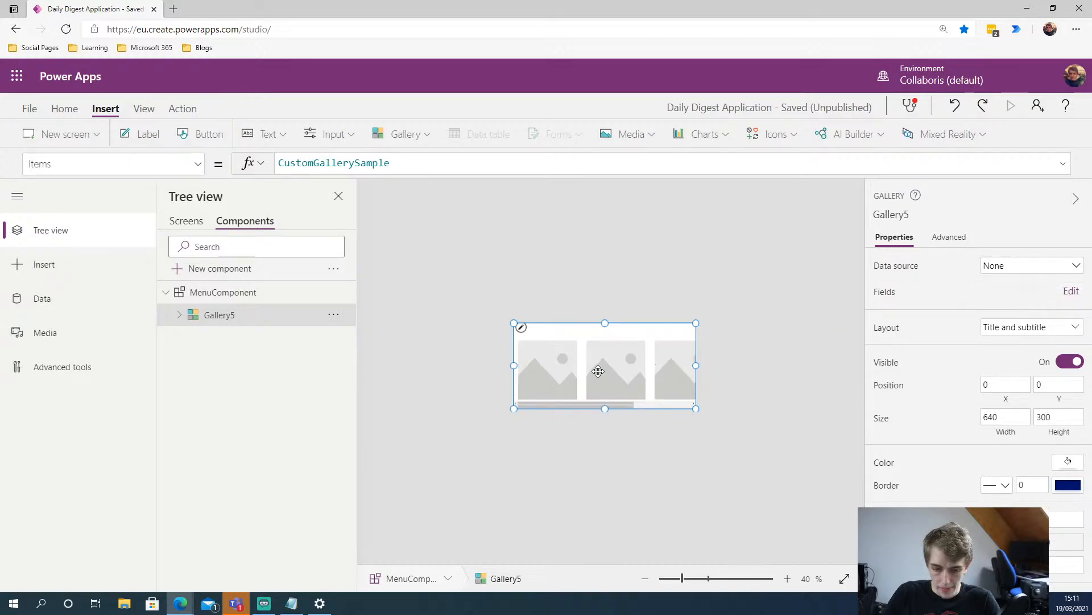
Delete the image and the subtitle from the gallery's template, keeping only the title
{"action": "left_click", "coordinate": [510, 258]}
{"action": "left_click", "coordinate": [543, 367]}
{"action": "left_click", "coordinate": [543, 367]}
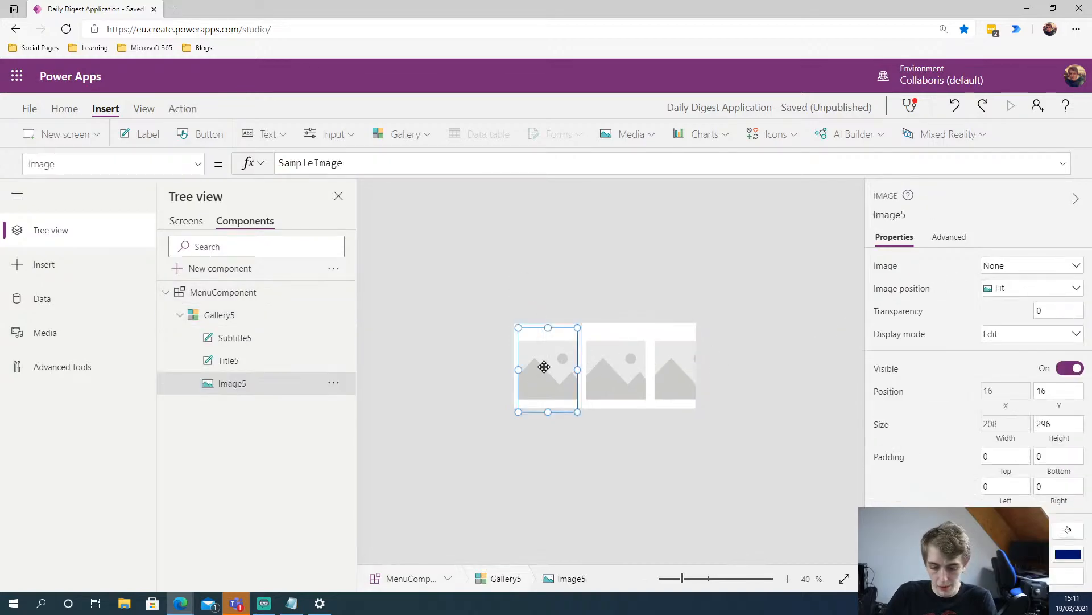
{"action": "key", "text": "Delete"}
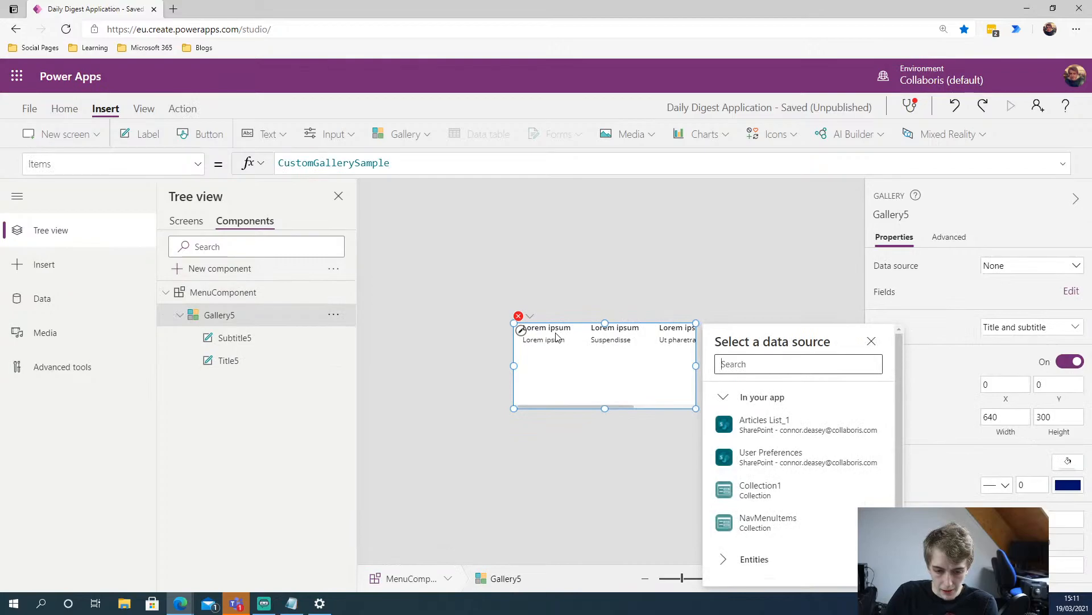
{"action": "left_click", "coordinate": [556, 340]}
{"action": "key", "text": "Delete"}
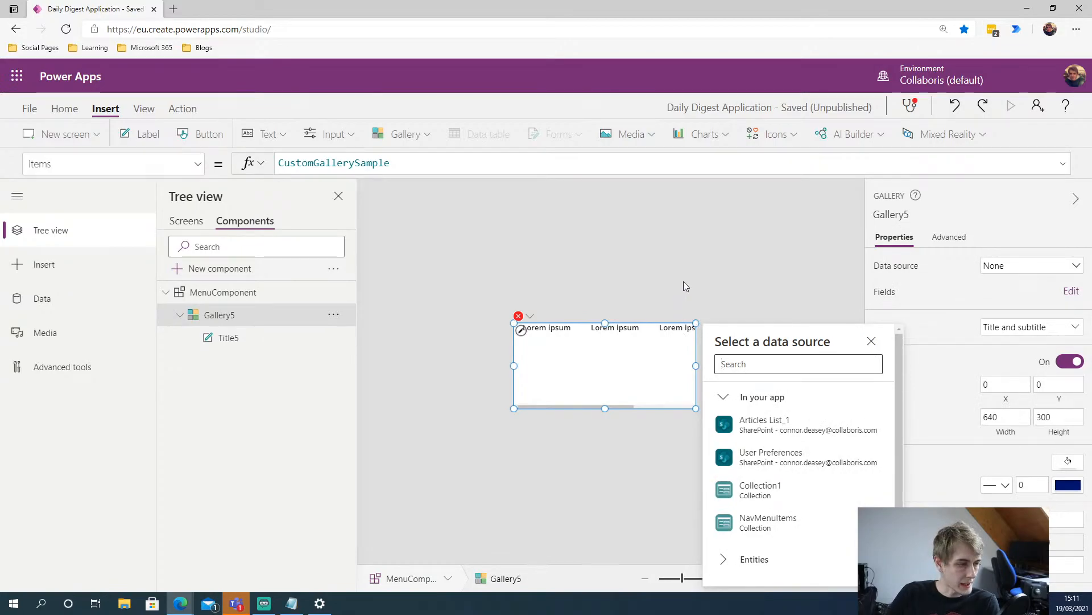
Lower the gallery's upper edge to about Y 116, reducing its height to about 184
{"action": "left_click", "coordinate": [668, 279]}
{"action": "left_click", "coordinate": [609, 349]}
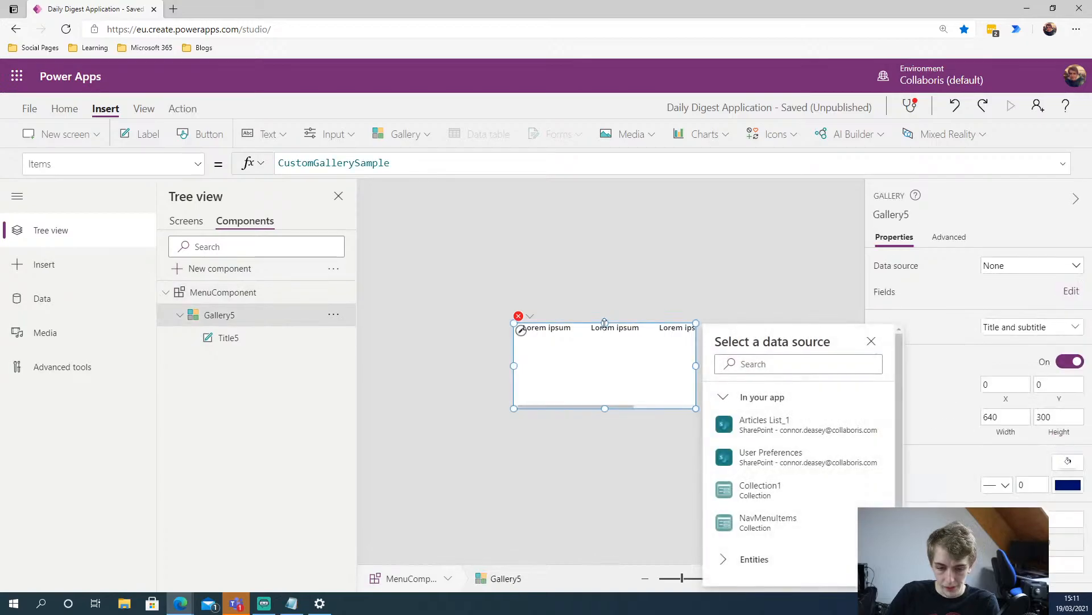
{"action": "left_click_drag", "start_coordinate": [605, 322], "coordinate": [612, 344]}
{"action": "left_click", "coordinate": [613, 294]}
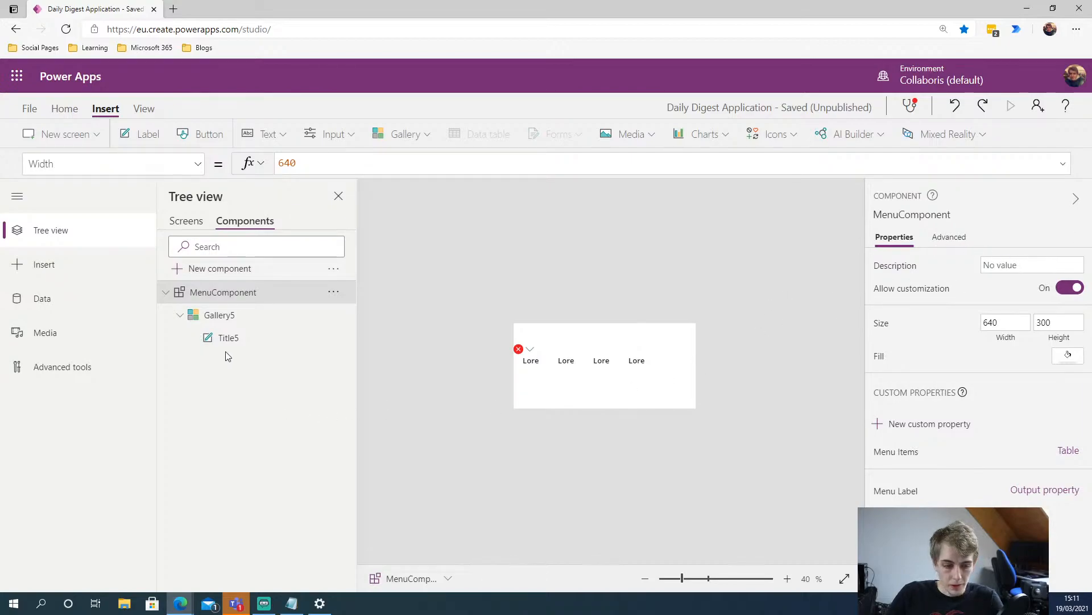
Rename the gallery inside MenuComponent as MenuGallery
{"action": "left_click", "coordinate": [230, 315]}
{"action": "left_click", "coordinate": [334, 315]}
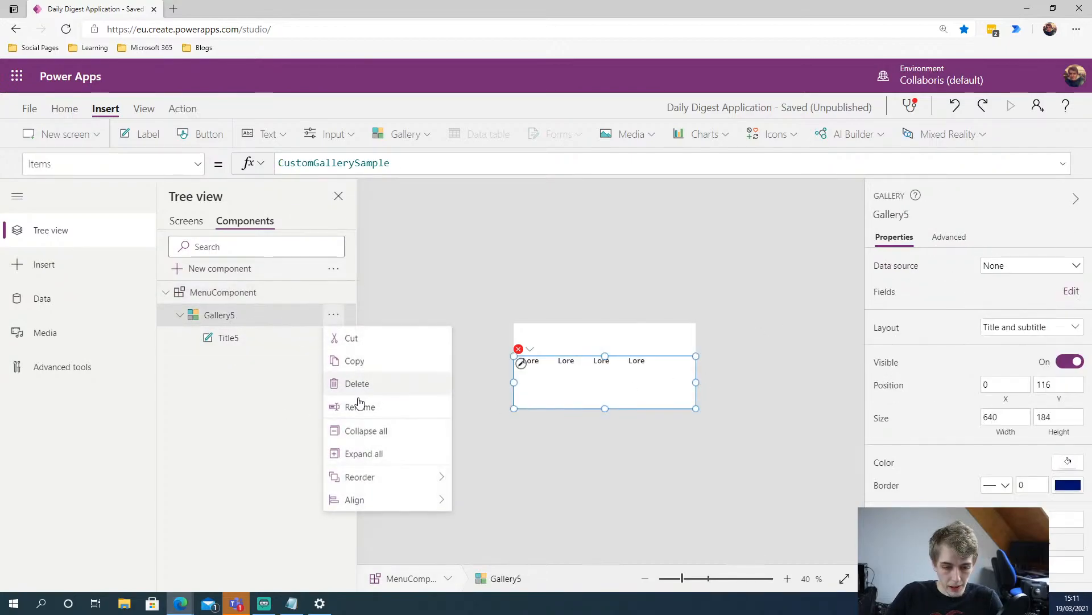
{"action": "left_click", "coordinate": [366, 407]}
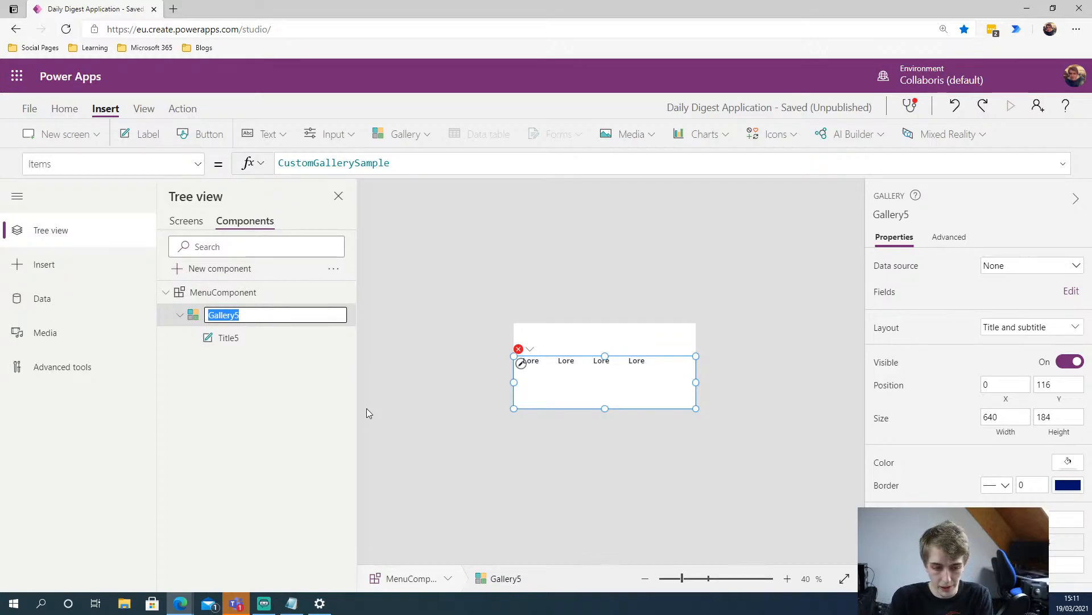
{"action": "type", "text": "M"}
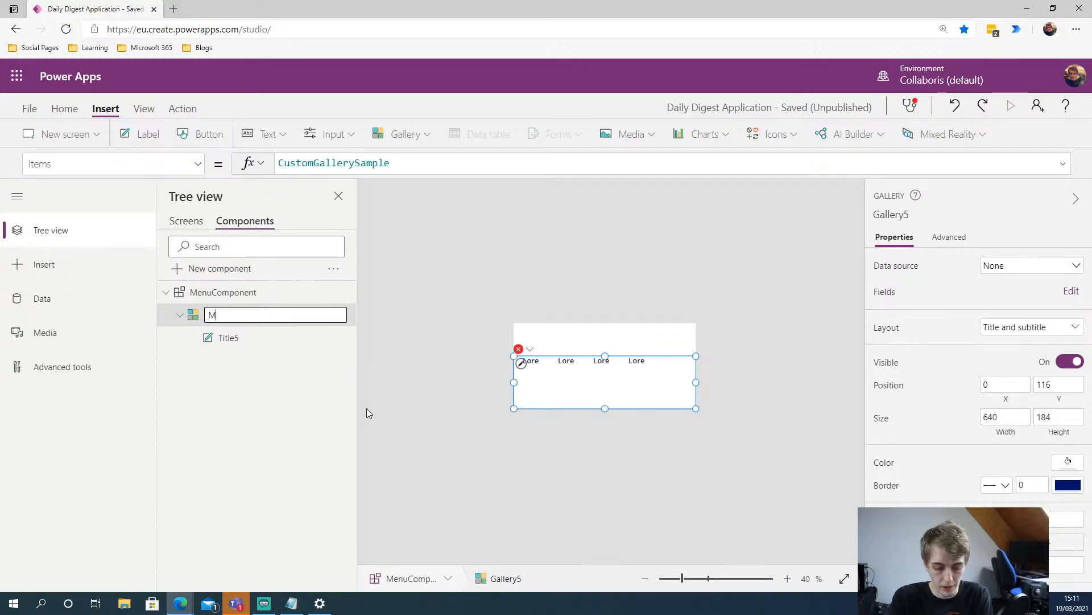
{"action": "type", "text": "enuGallery"}
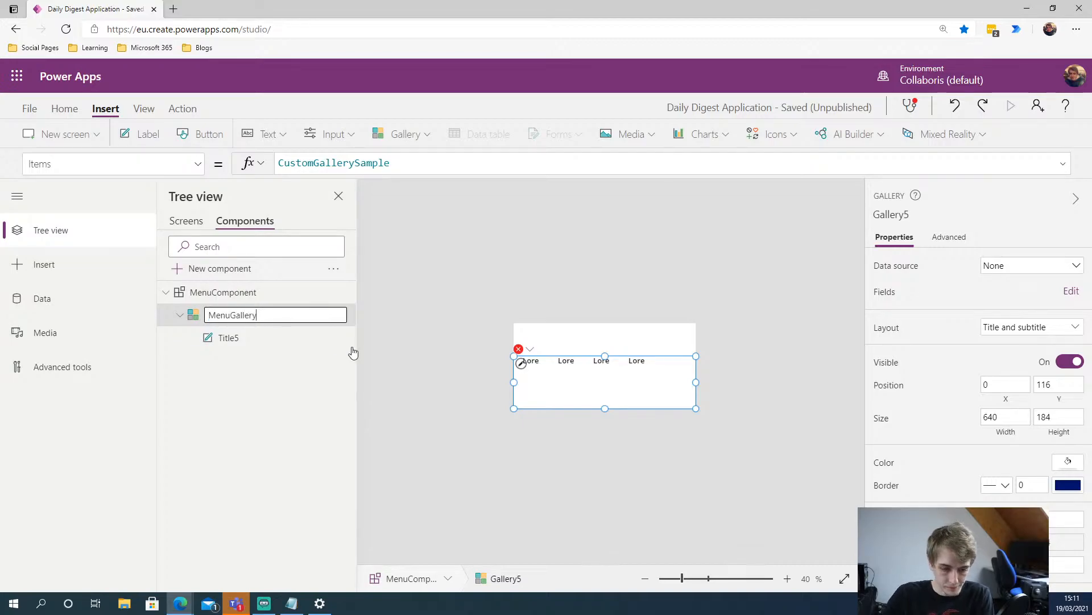
{"action": "left_click", "coordinate": [421, 334]}
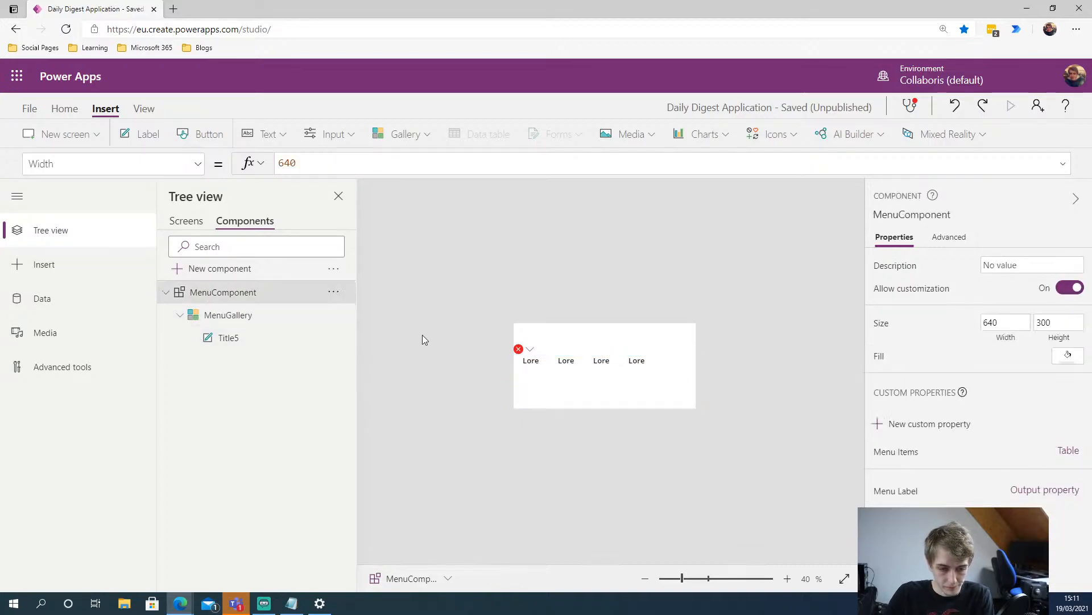
{"action": "left_click", "coordinate": [257, 322]}
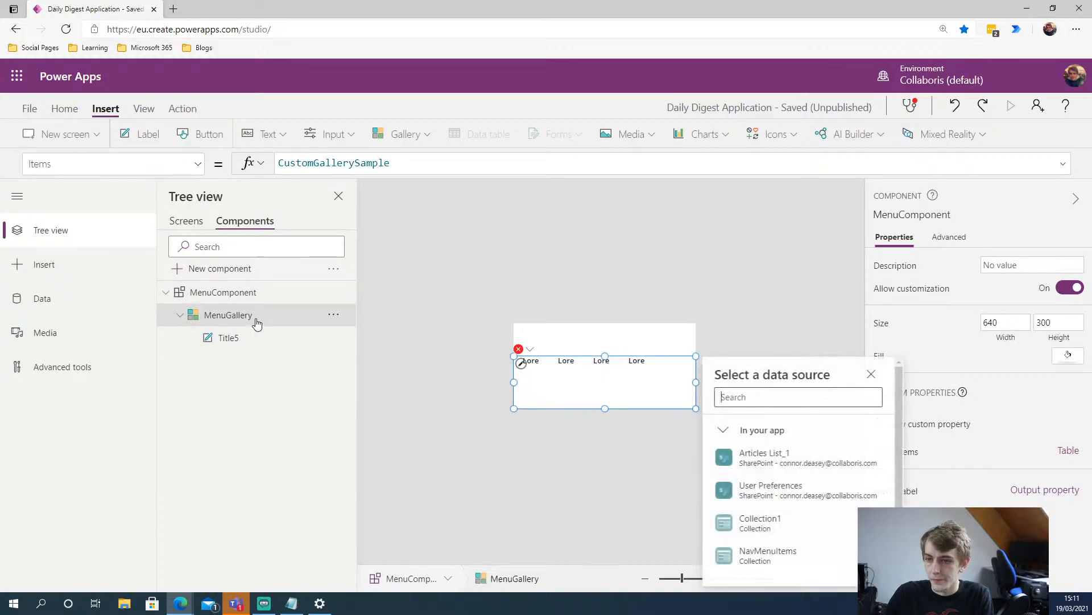
{"action": "left_click", "coordinate": [432, 358]}
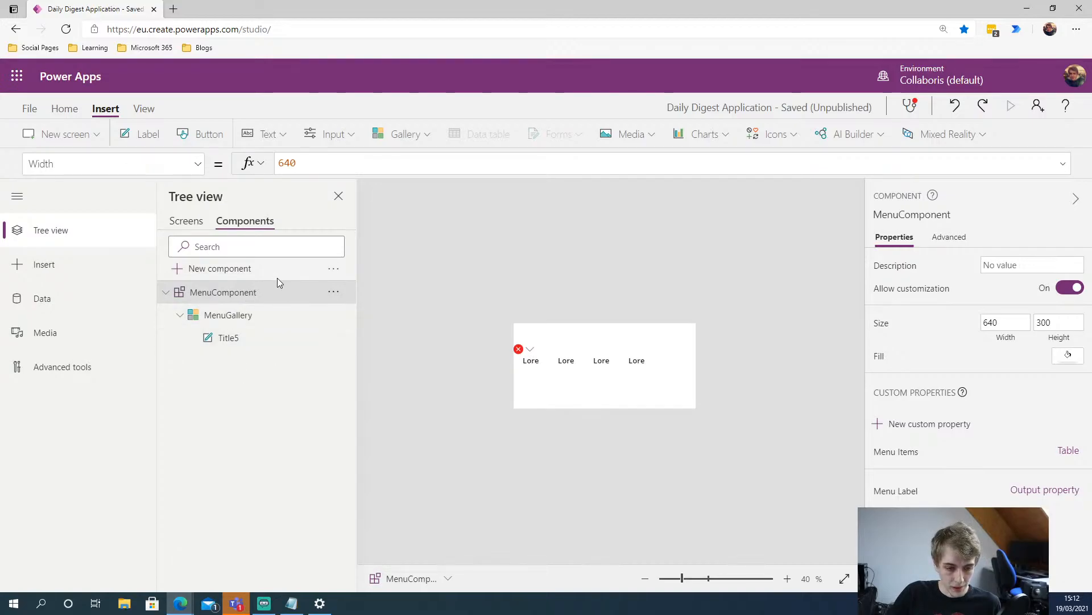
Clear the default sample table formula from MenuComponent's MenuItems property
{"action": "left_click", "coordinate": [198, 164]}
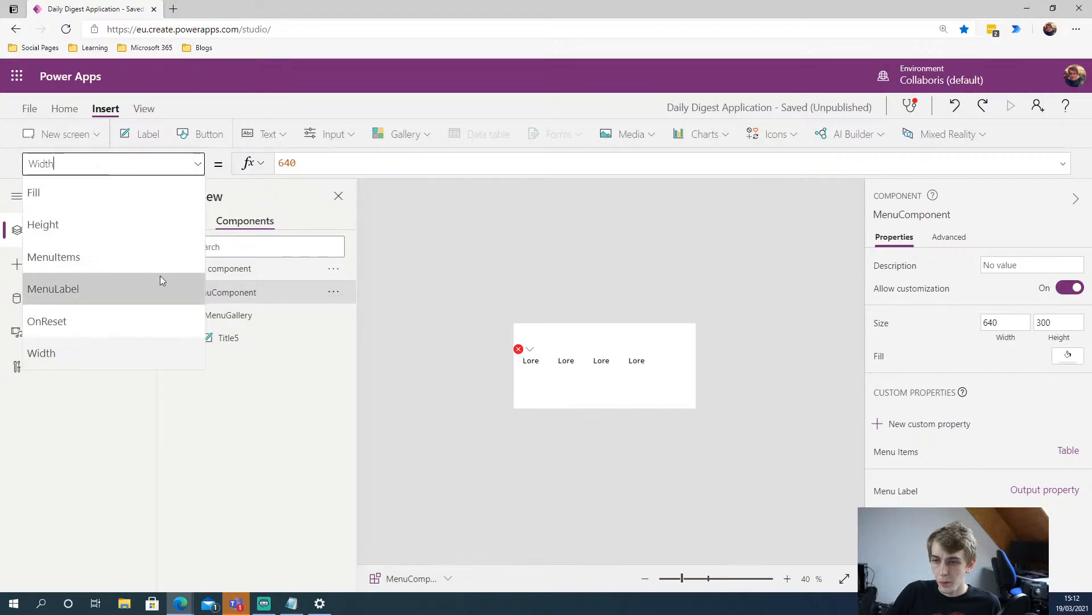
{"action": "left_click", "coordinate": [134, 257]}
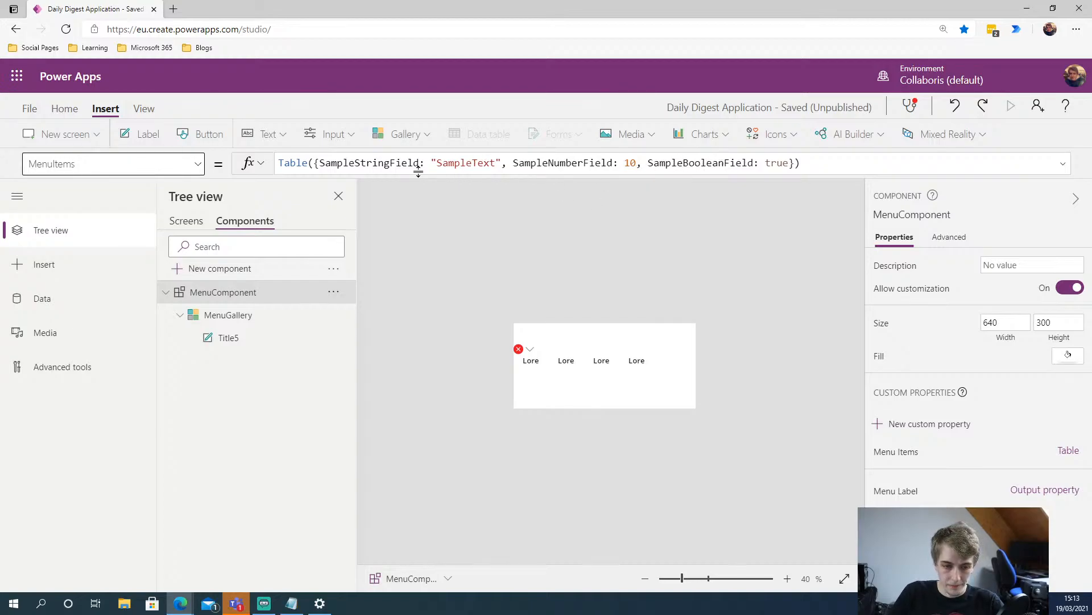
{"action": "left_click", "coordinate": [675, 158]}
{"action": "key", "text": "ctrl+a"}
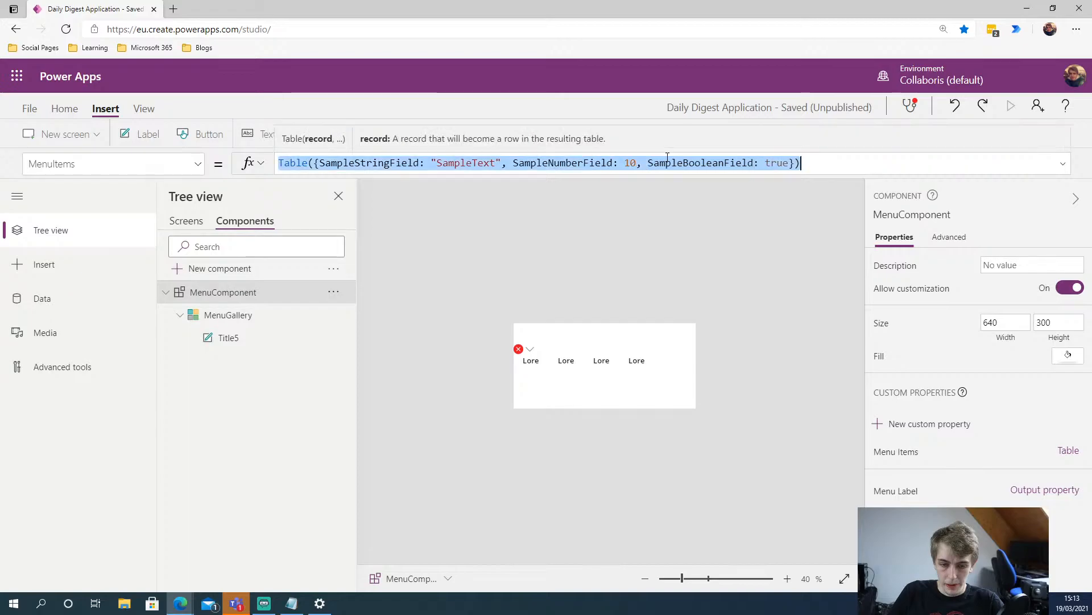
{"action": "key", "text": "ctrl+x"}
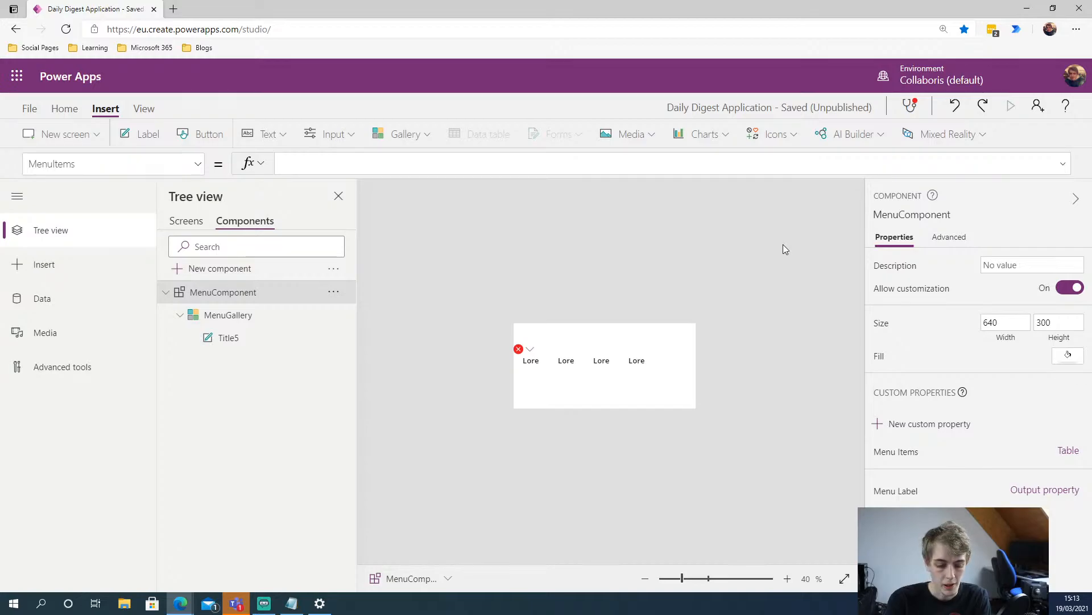
Enter a Table formula for MenuItems containing one record with the field id:0
{"action": "type", "text": "T"}
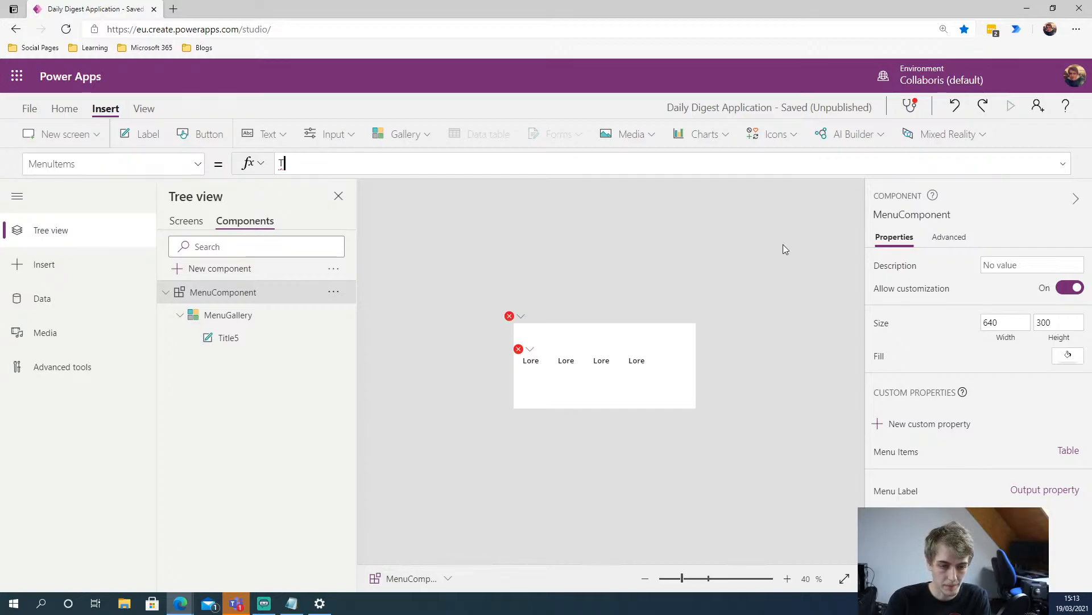
{"action": "type", "text": "able"}
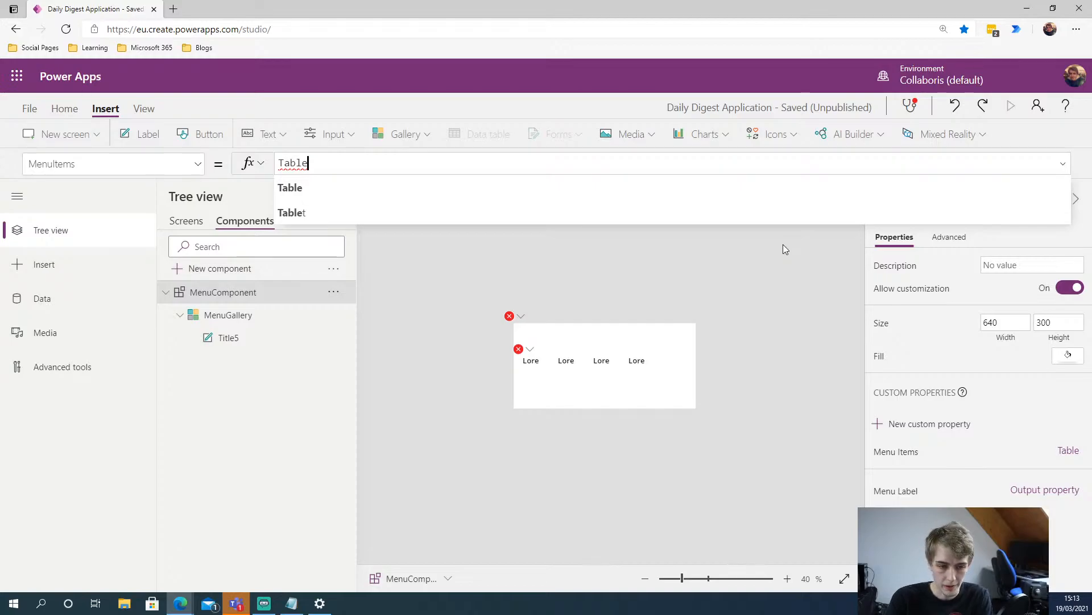
{"action": "type", "text": "("}
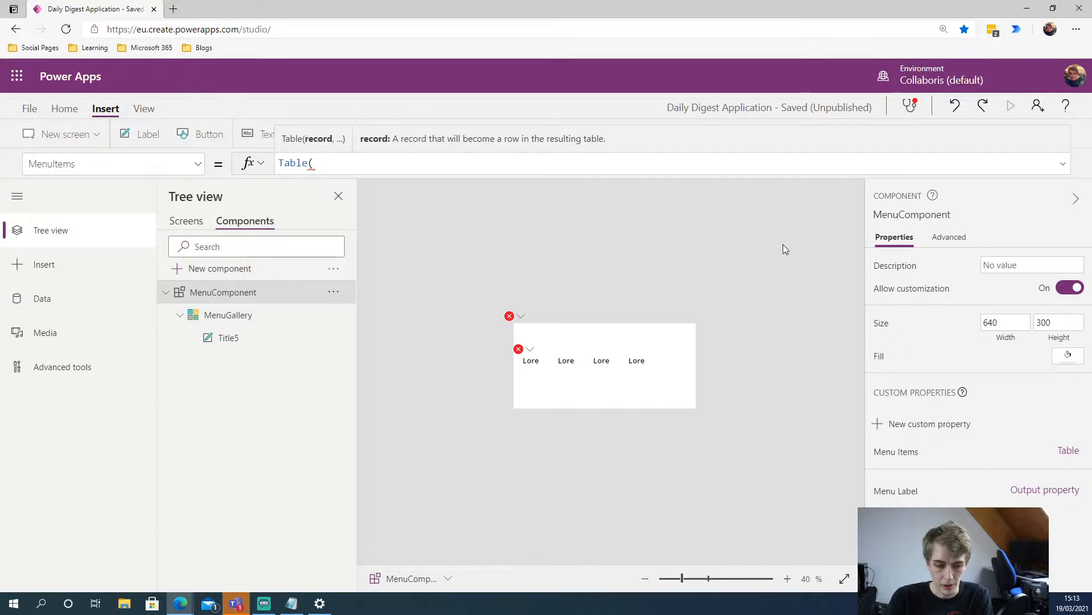
{"action": "type", "text": "{})"}
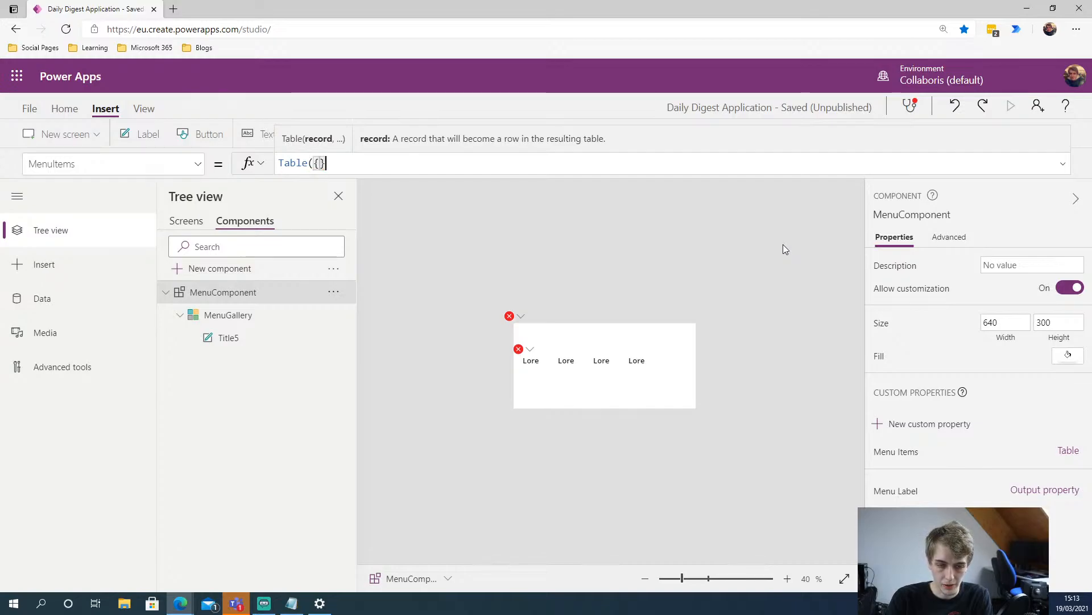
{"action": "key", "text": "Left"}
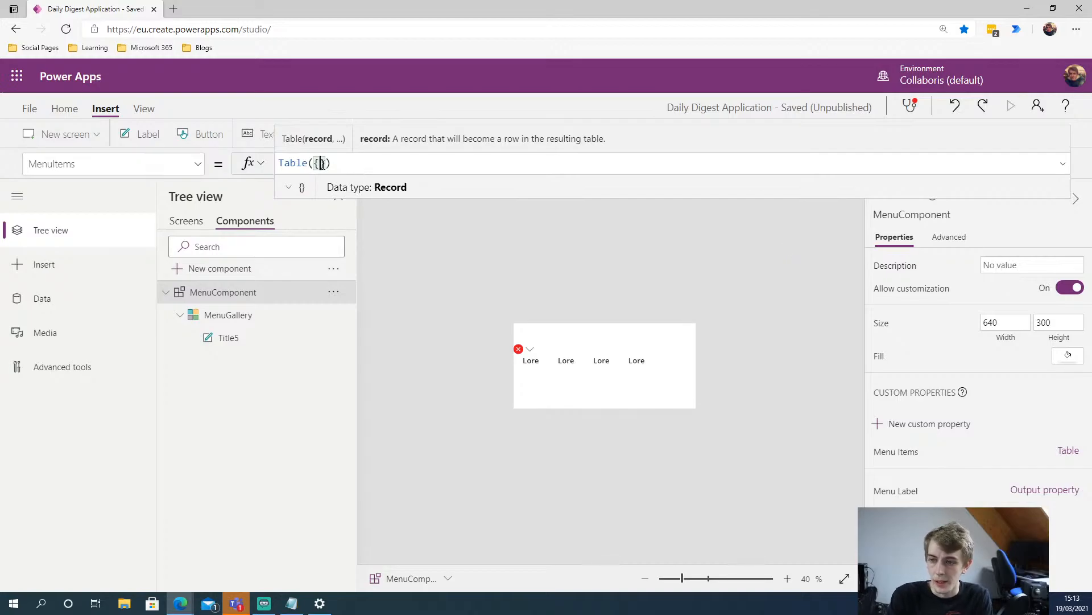
{"action": "type", "text": "id:0"}
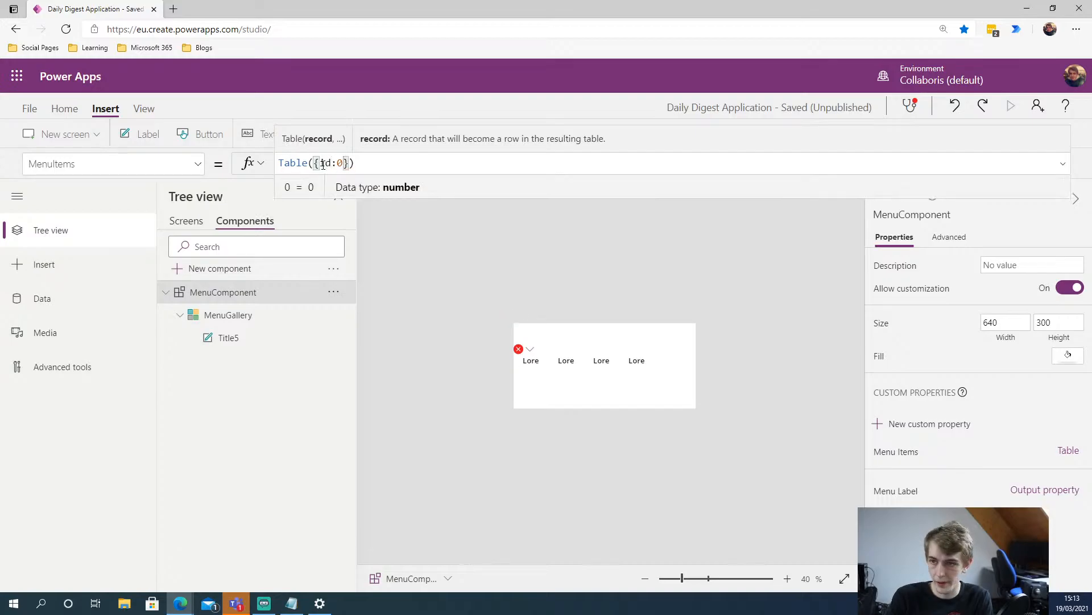
Add a second field named MenuLabel to the MenuItems record, separated from id:0 by a comma and a space
{"action": "type", "text": ","}
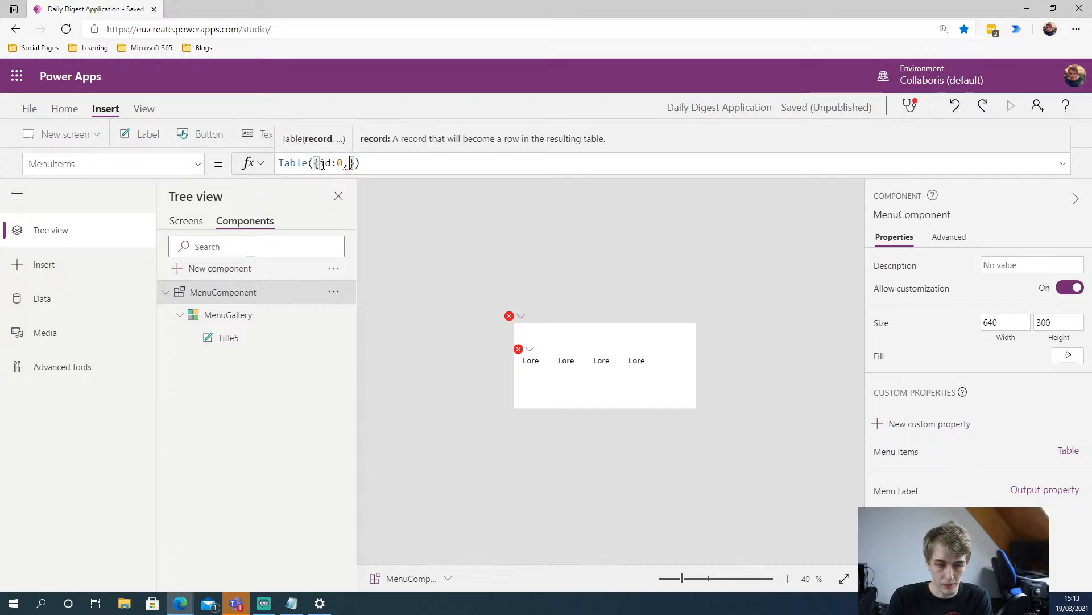
{"action": "type", "text": "M"}
{"action": "type", "text": "enuLabe"}
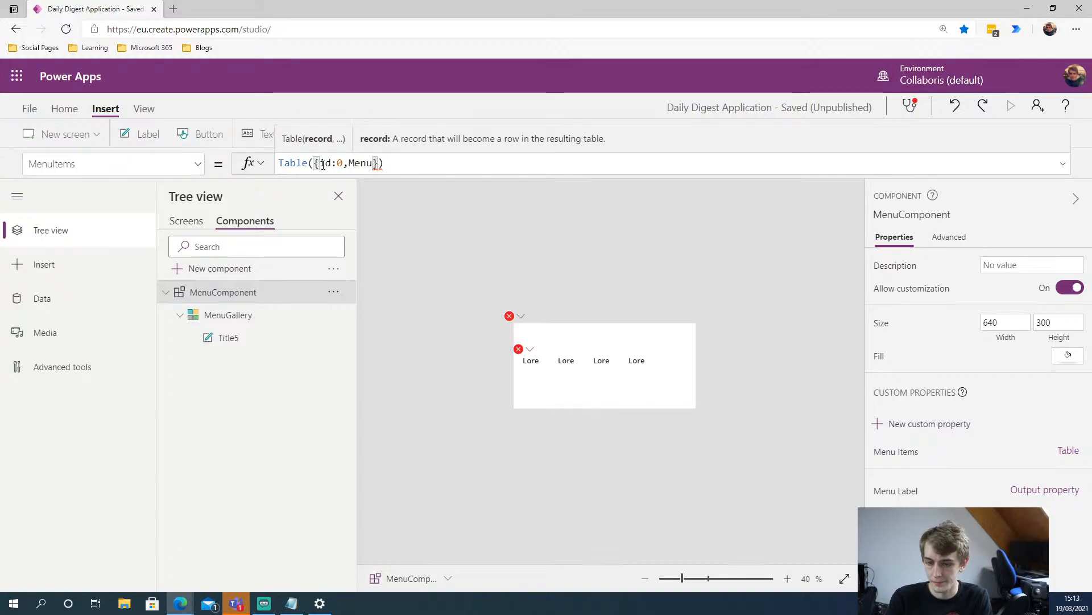
{"action": "type", "text": "l"}
{"action": "key", "text": "Left"}
{"action": "key", "text": "Left"}
{"action": "key", "text": "Left"}
{"action": "key", "text": "Left"}
{"action": "key", "text": "Left"}
{"action": "key", "text": "Left"}
{"action": "key", "text": "Left"}
{"action": "key", "text": "Left"}
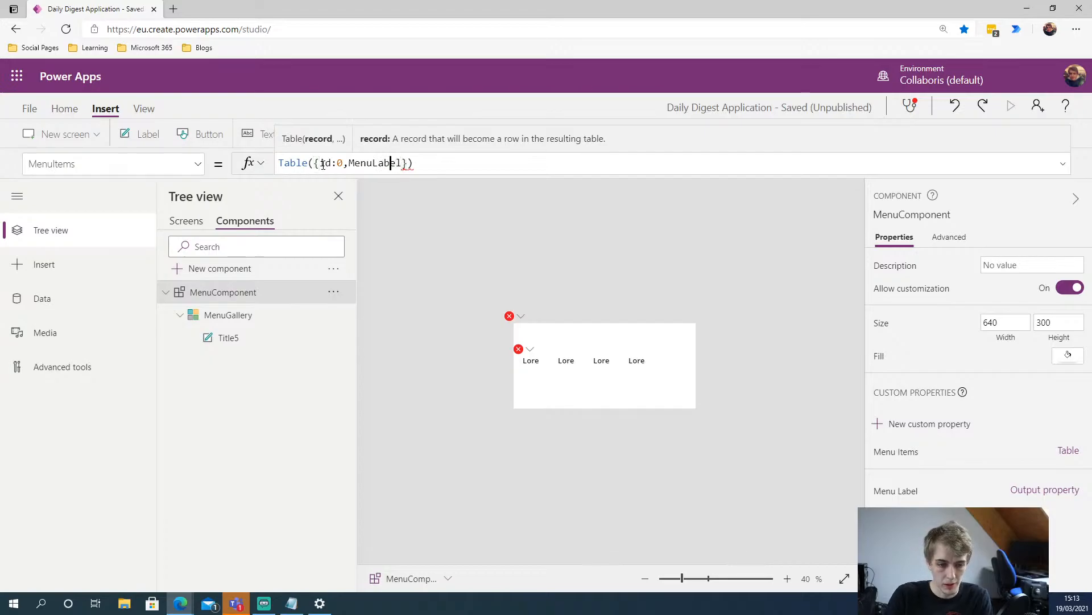
{"action": "key", "text": "Right"}
{"action": "key", "text": "Right"}
{"action": "key", "text": "Right"}
{"action": "key", "text": "Right"}
{"action": "key", "text": "Right"}
{"action": "key", "text": "Right"}
{"action": "key", "text": "Right"}
{"action": "key", "text": "Right"}
{"action": "key", "text": "Right"}
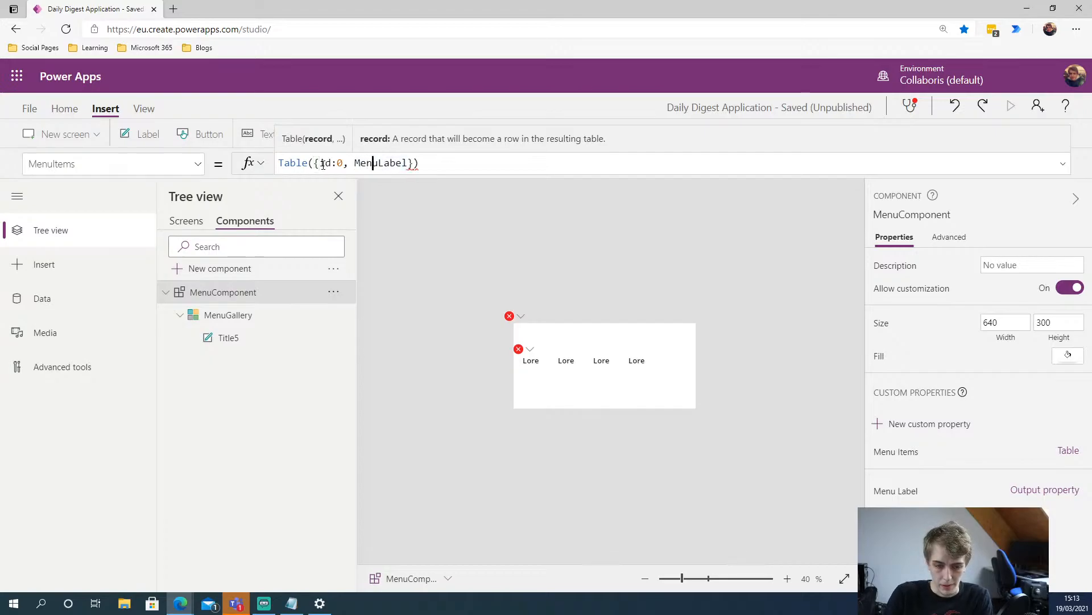
{"action": "key", "text": "Right"}
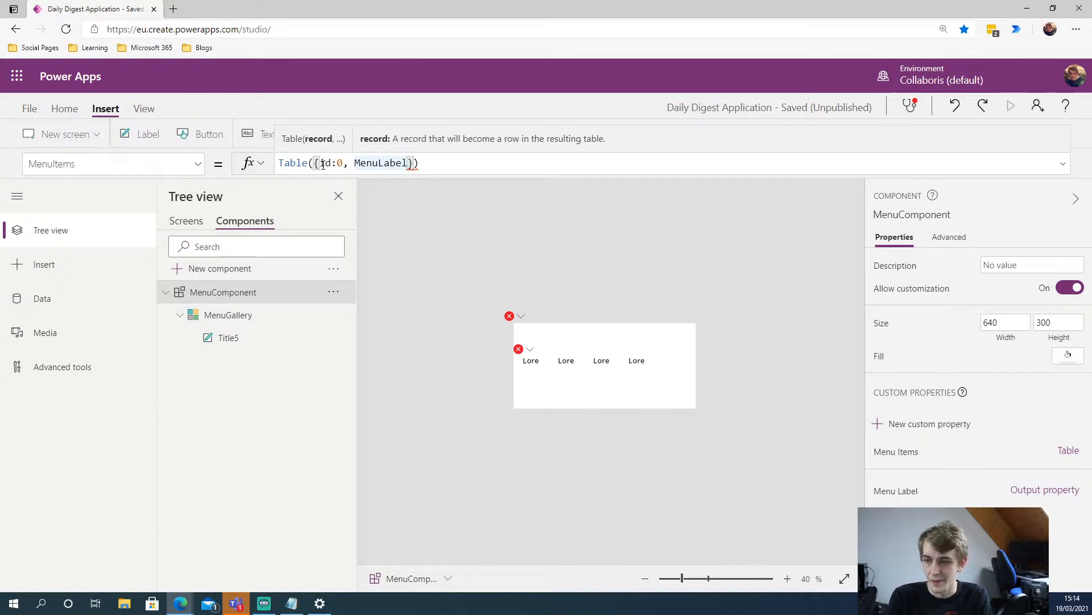
Give the MenuLabel field in the MenuItems record the text value "Sample Tab"
{"action": "type", "text": ":\"S"}
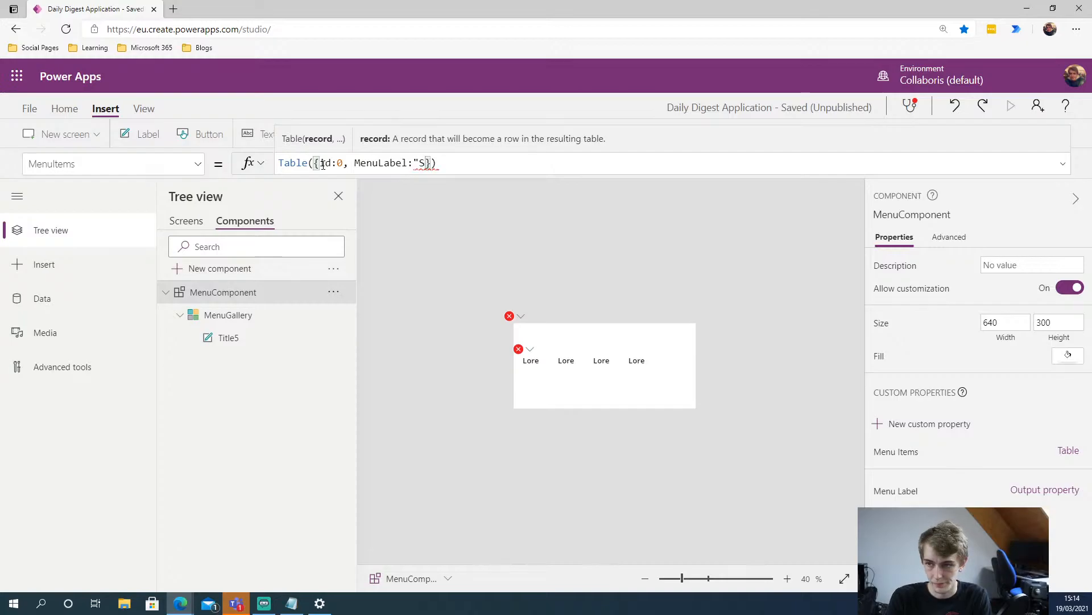
{"action": "type", "text": "ampleTR"}
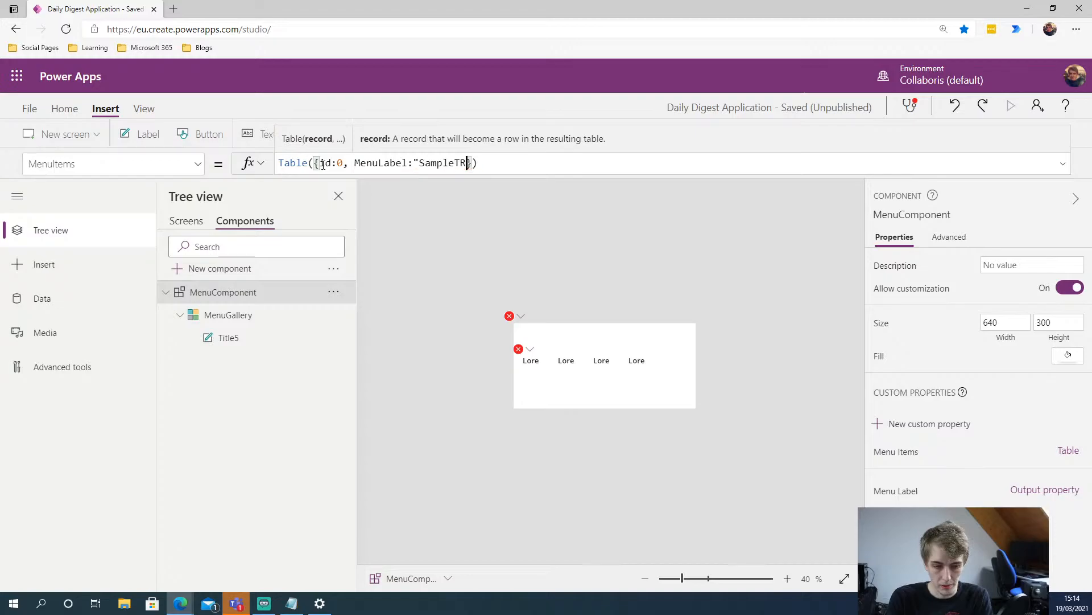
{"action": "type", "text": " rA"}
{"action": "key", "text": "BackSpace"}
{"action": "key", "text": "BackSpace"}
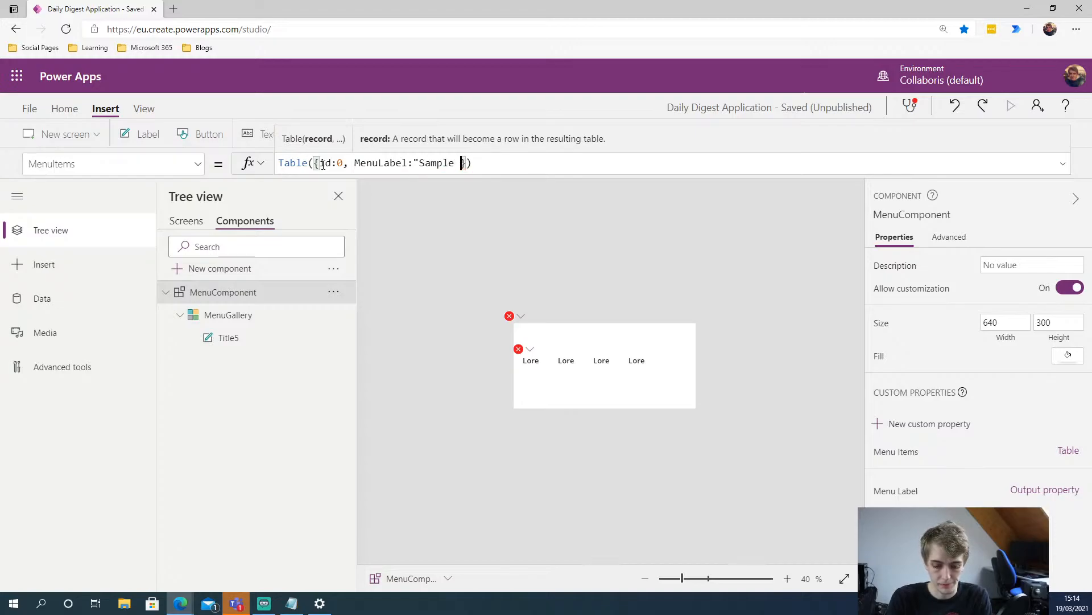
{"action": "type", "text": "TA"}
{"action": "key", "text": "BackSpace"}
{"action": "type", "text": "ab"}
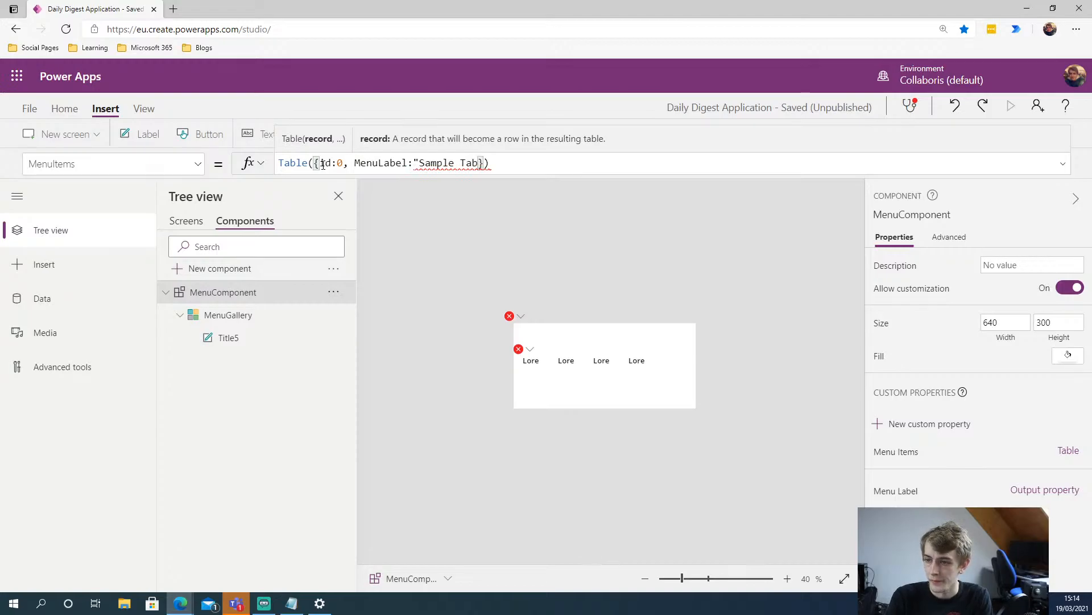
{"action": "type", "text": "\""}
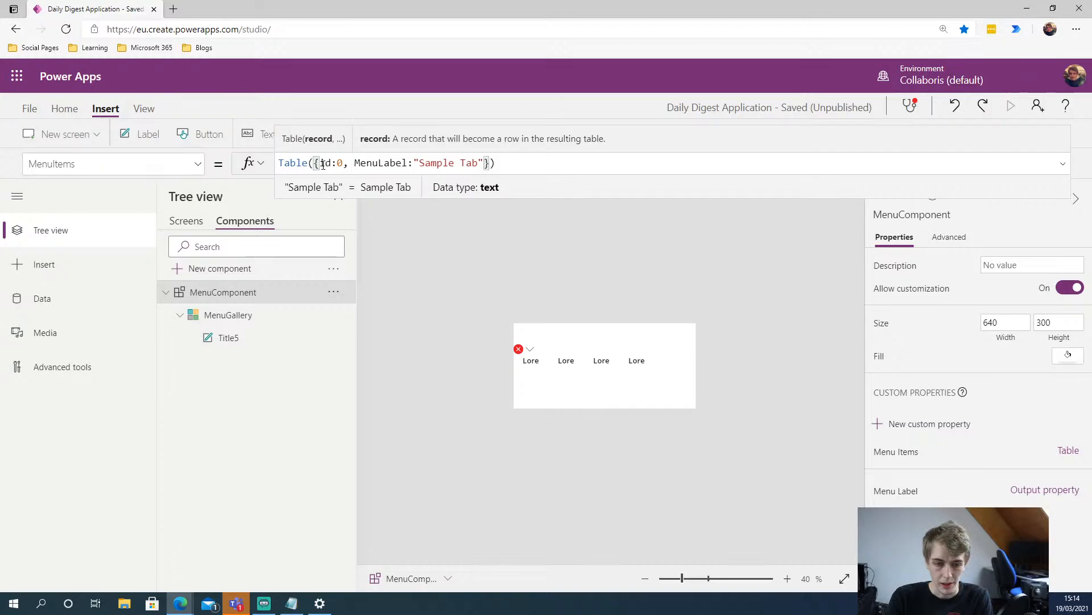
Add a third field, screen: App.ActiveScreen, to the MenuItems record after MenuLabel
{"action": "type", "text": ","}
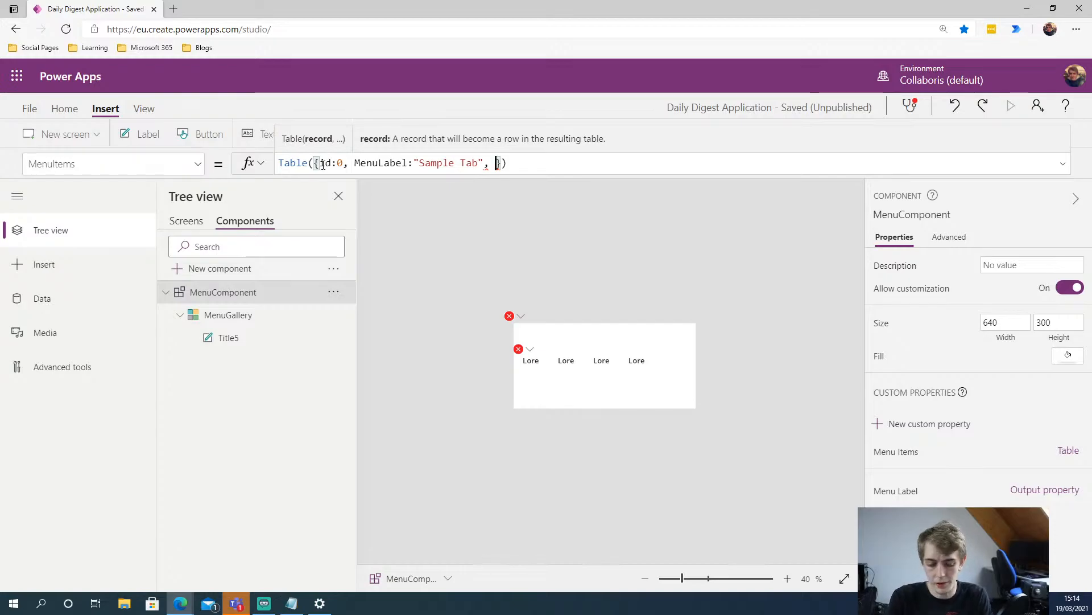
{"action": "type", "text": "screen"}
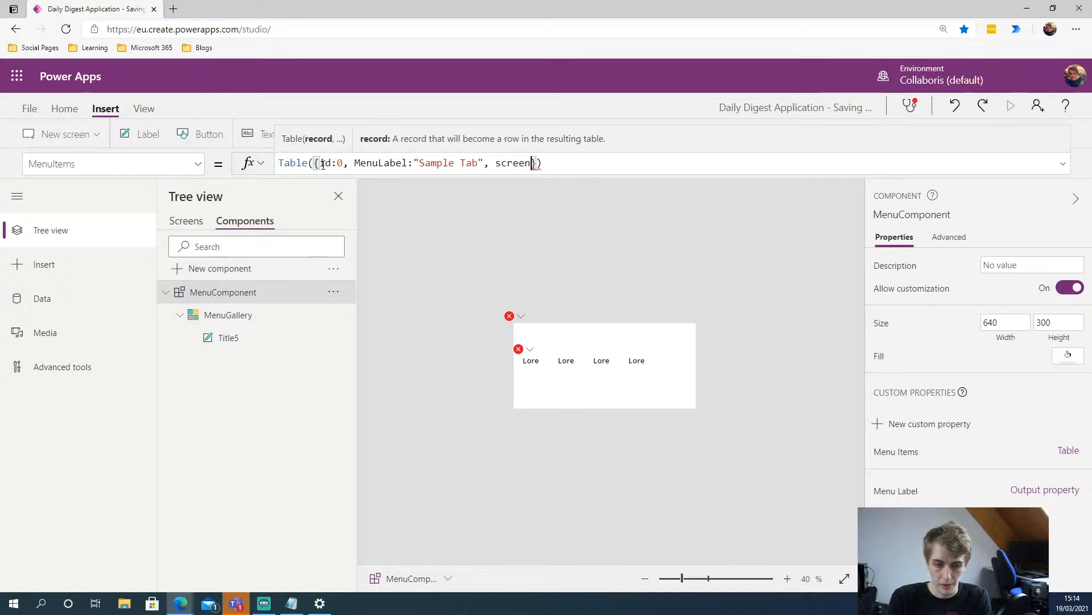
{"action": "type", "text": ": "}
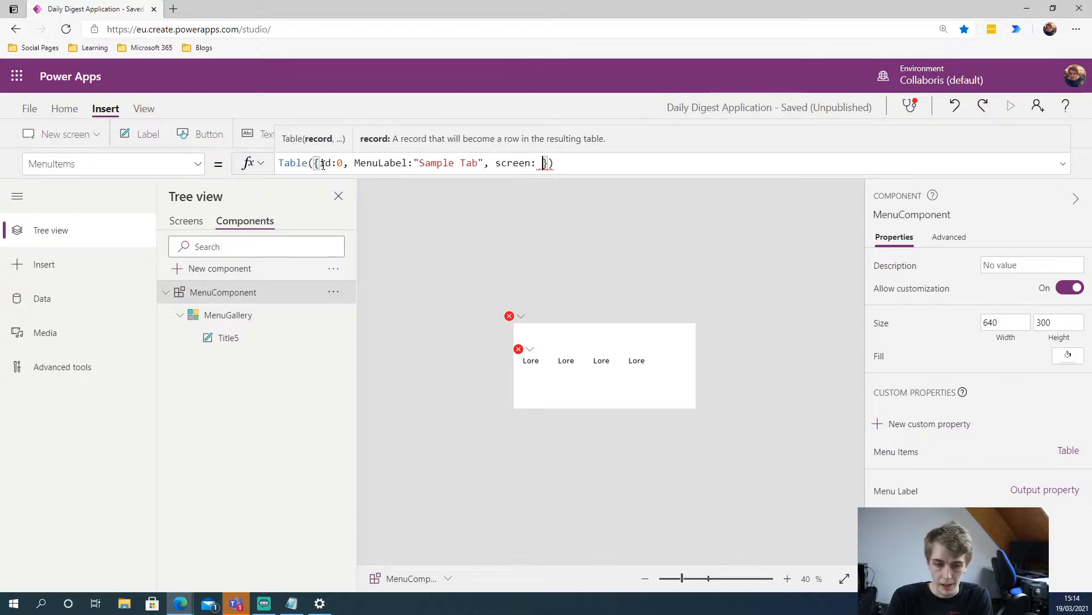
{"action": "type", "text": "App"}
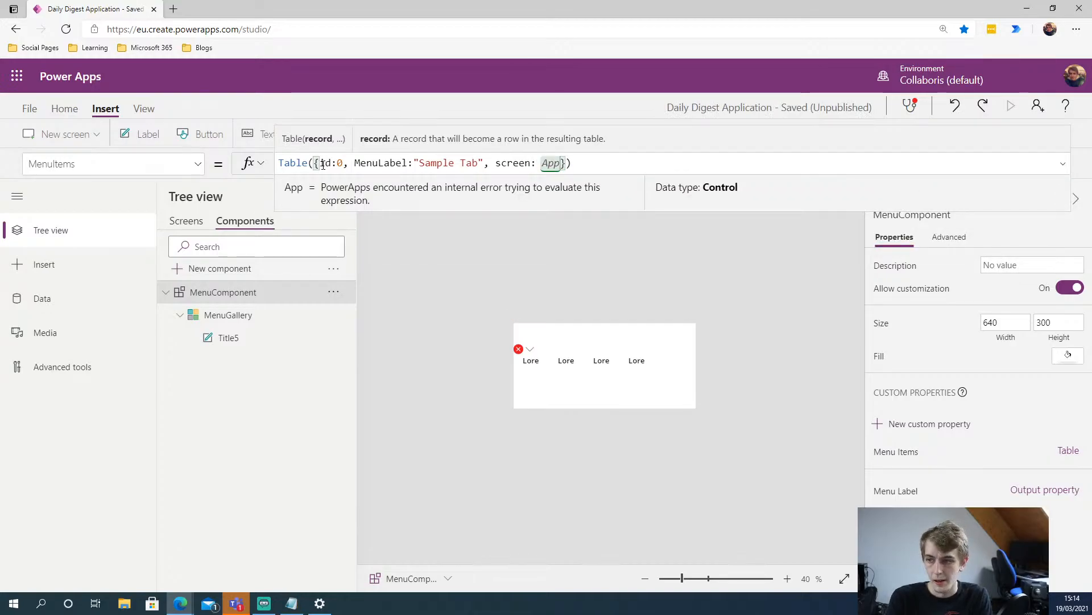
{"action": "type", "text": ".ActiveS"}
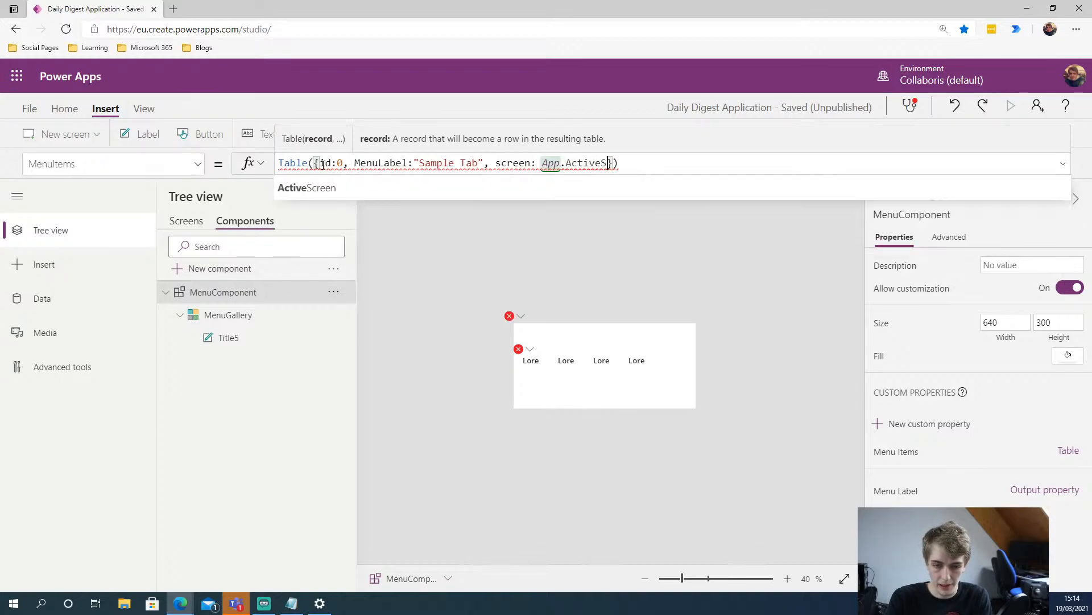
{"action": "type", "text": "creen"}
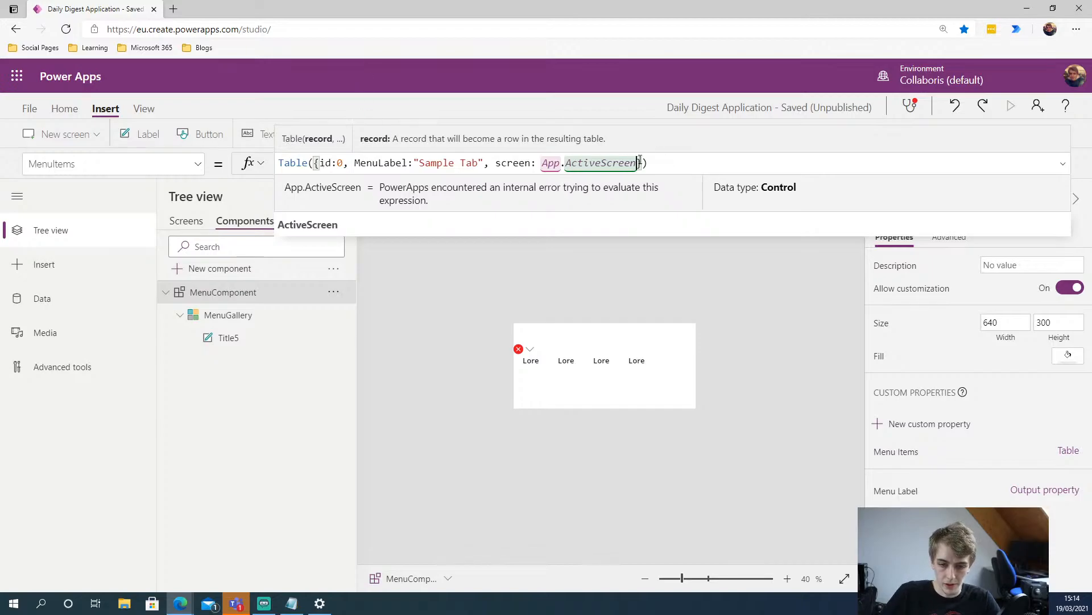
{"action": "left_click", "coordinate": [663, 163]}
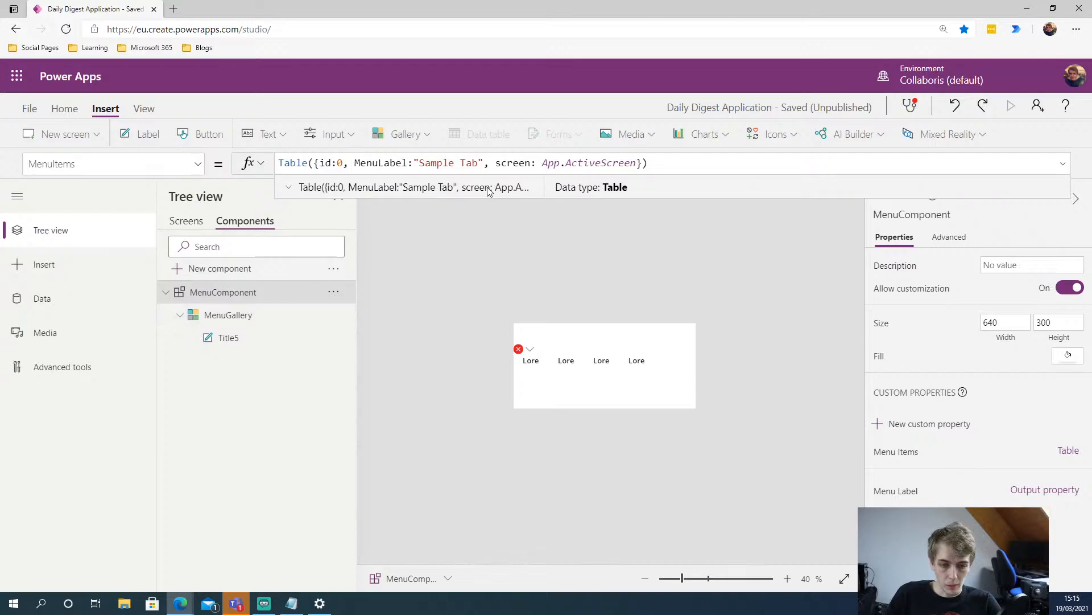
Set MenuGallery's Items property to MenuComponent.MenuItems in place of CustomGallerySample
{"action": "left_click", "coordinate": [254, 322]}
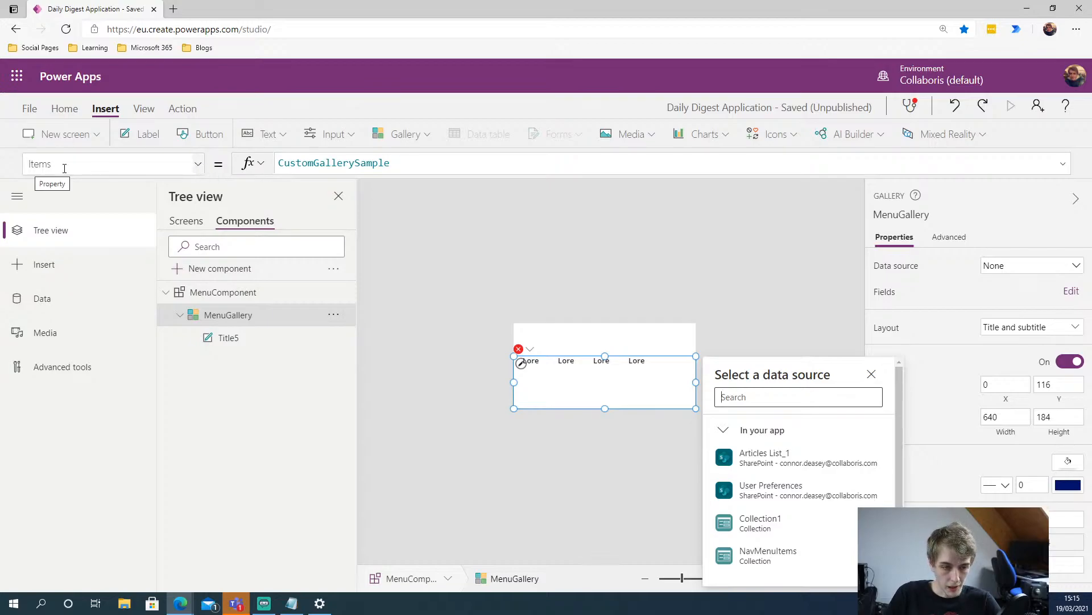
{"action": "left_click_drag", "start_coordinate": [400, 162], "coordinate": [169, 167]}
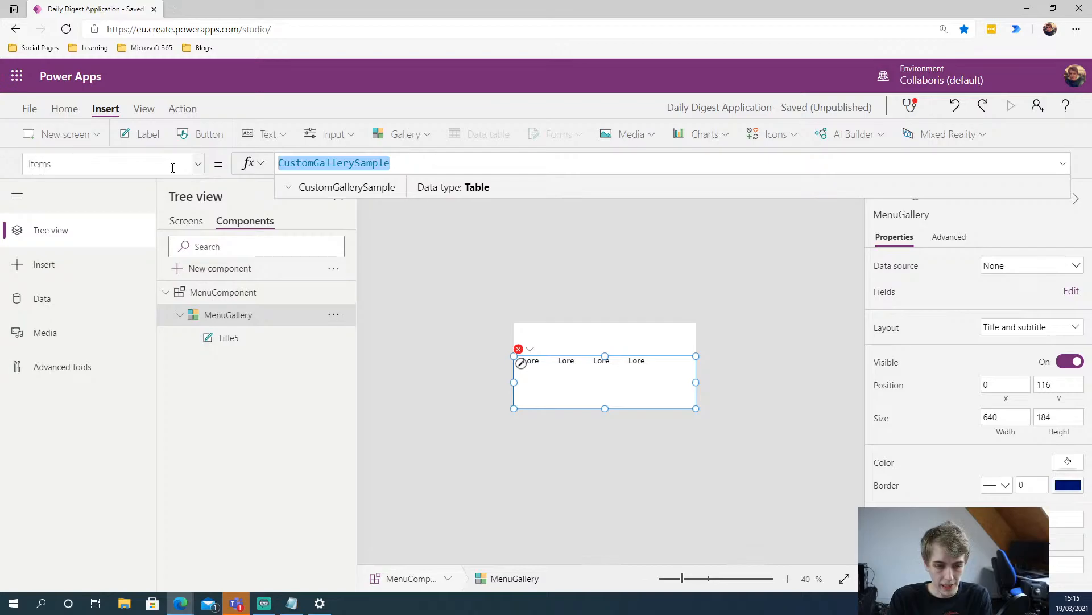
{"action": "type", "text": "Menu"}
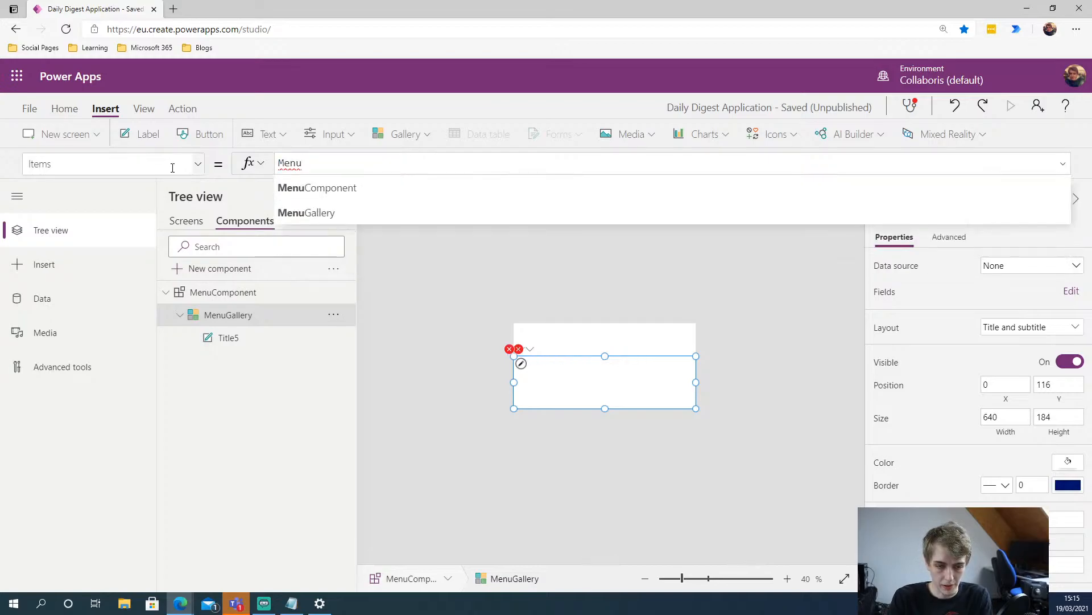
{"action": "left_click", "coordinate": [343, 188]}
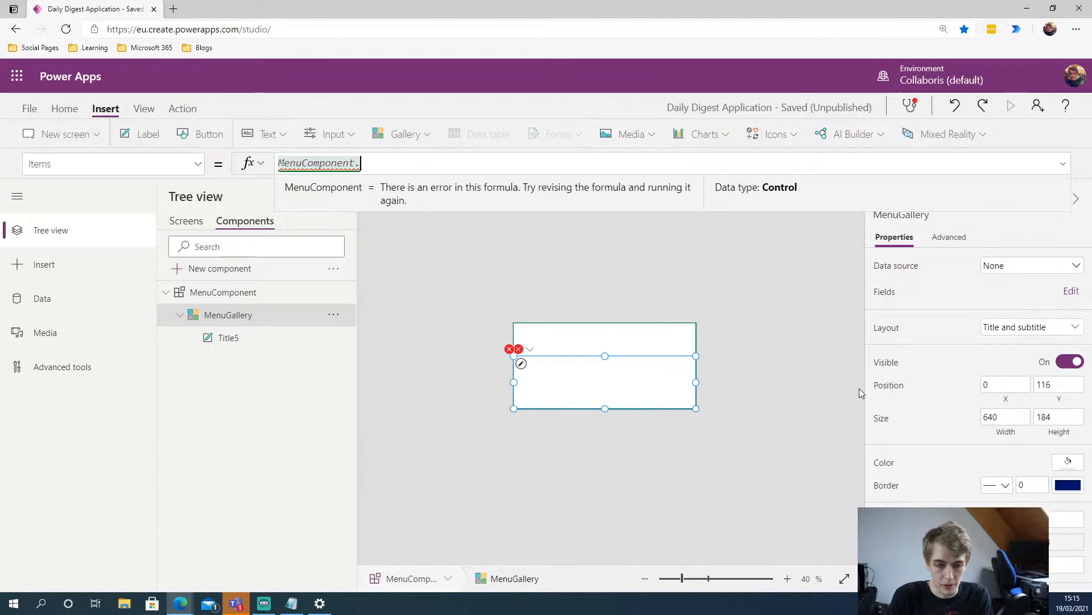
{"action": "type", "text": "."}
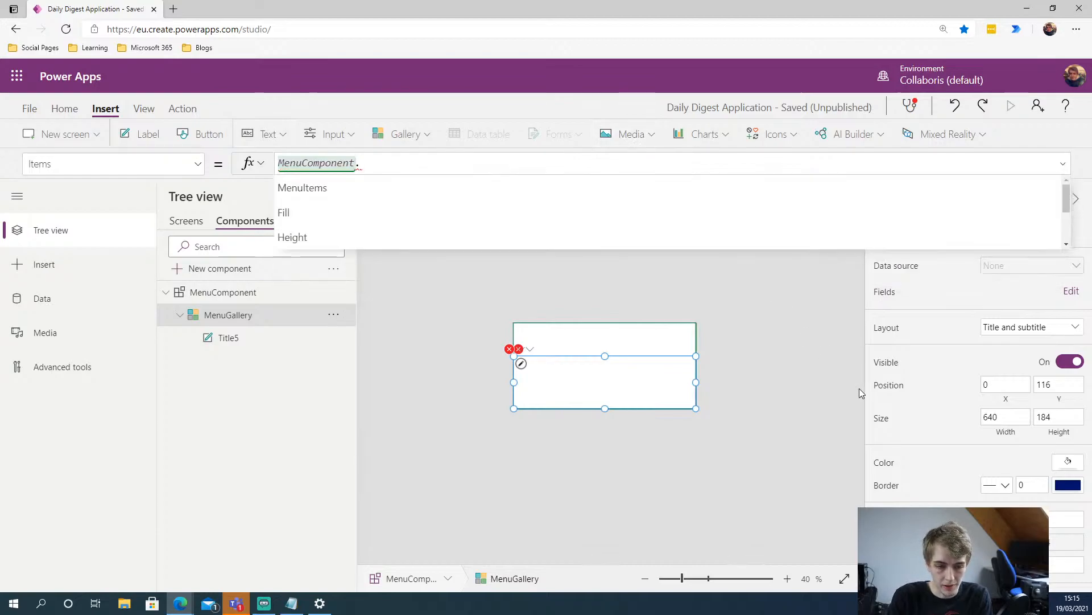
{"action": "left_click", "coordinate": [364, 190]}
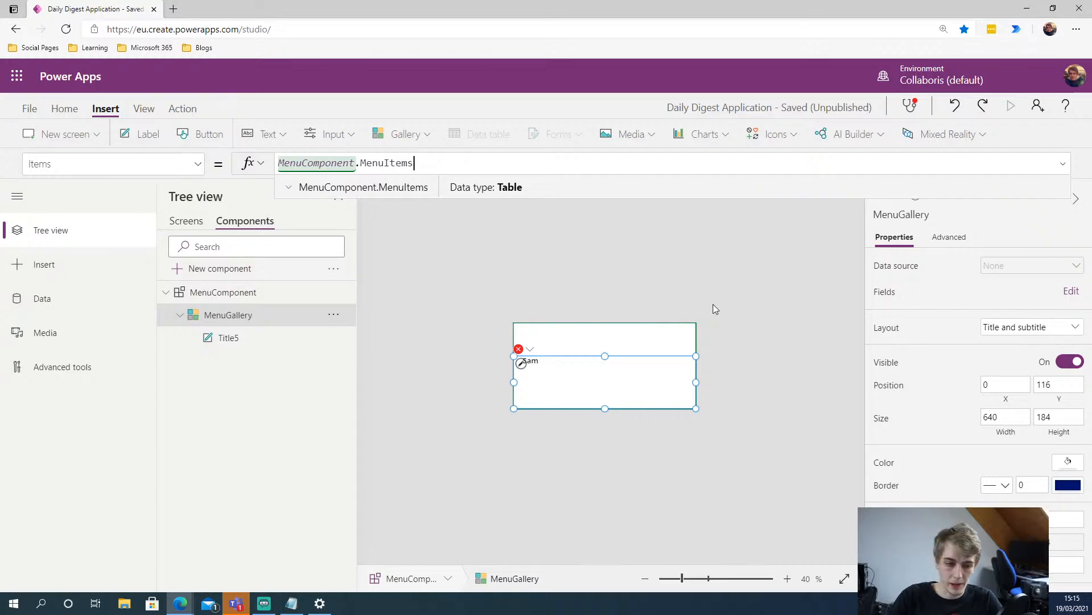
Widen MenuGallery's item template so the whole Sample Tab label fits inside one gallery item
{"action": "left_click", "coordinate": [228, 293]}
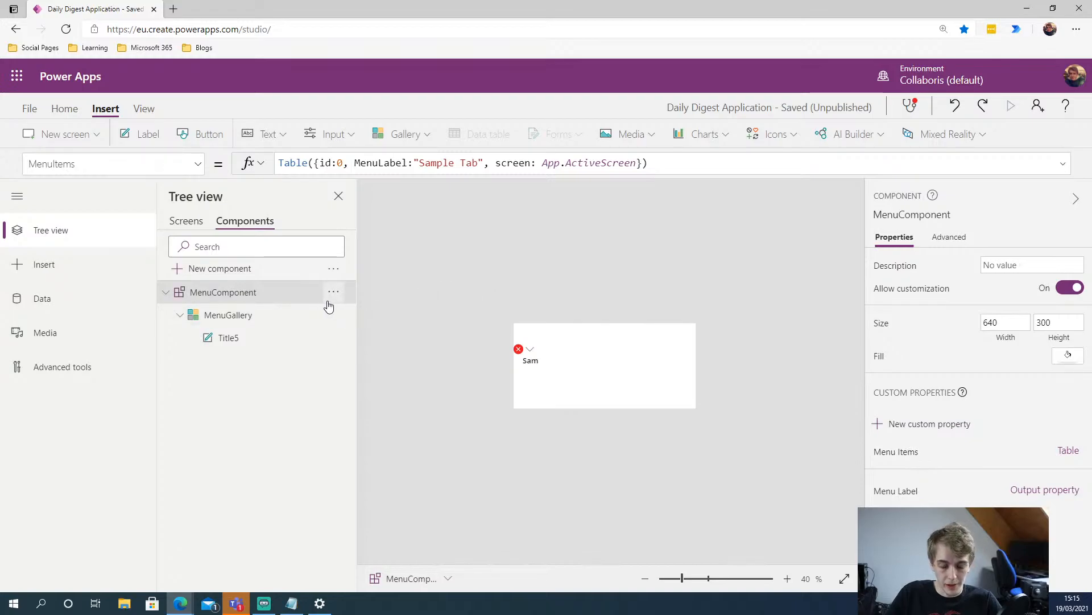
{"action": "left_click", "coordinate": [262, 317]}
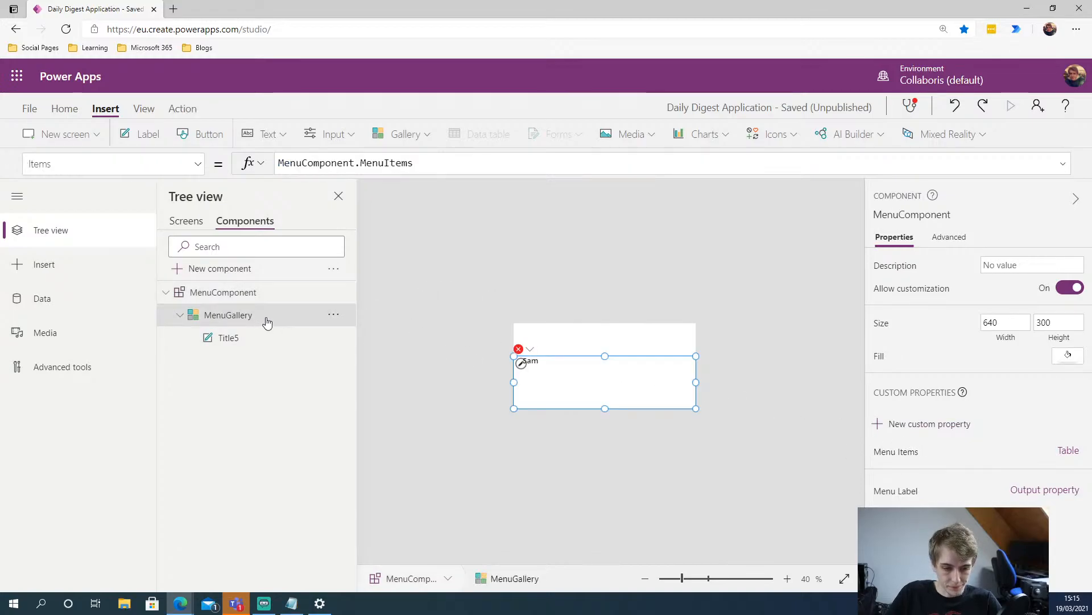
{"action": "left_click", "coordinate": [484, 277]}
{"action": "left_click", "coordinate": [548, 379]}
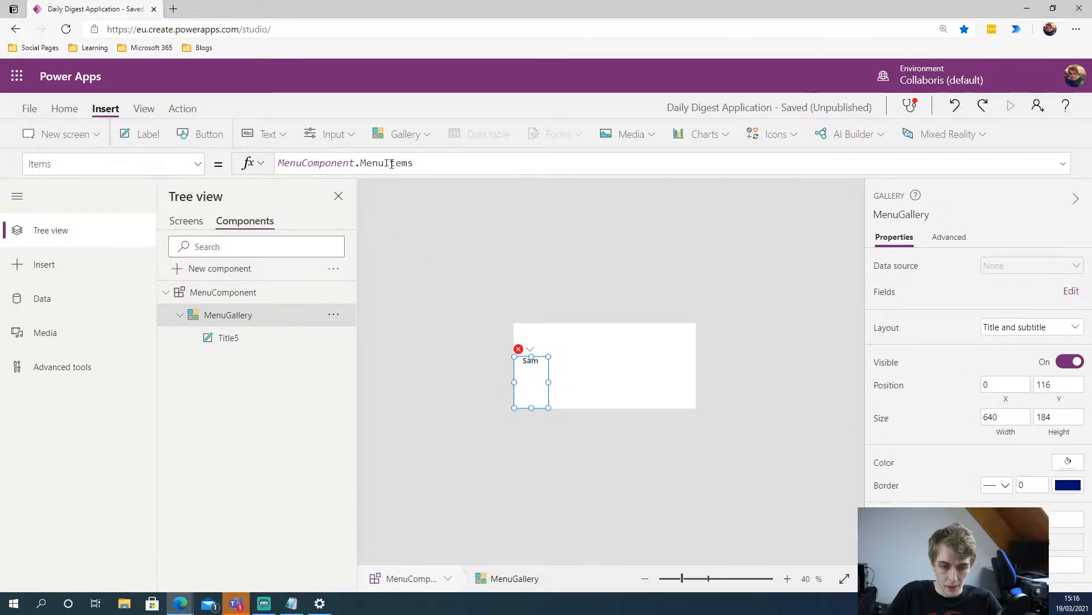
{"action": "left_click_drag", "start_coordinate": [548, 382], "coordinate": [592, 382]}
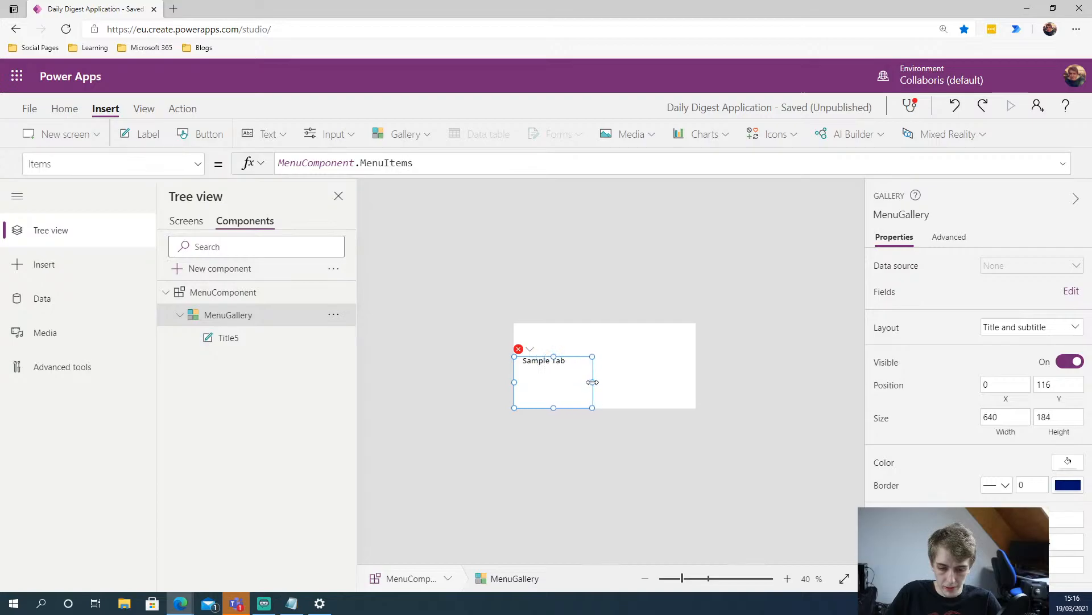
{"action": "left_click", "coordinate": [466, 297]}
{"action": "left_click", "coordinate": [239, 316]}
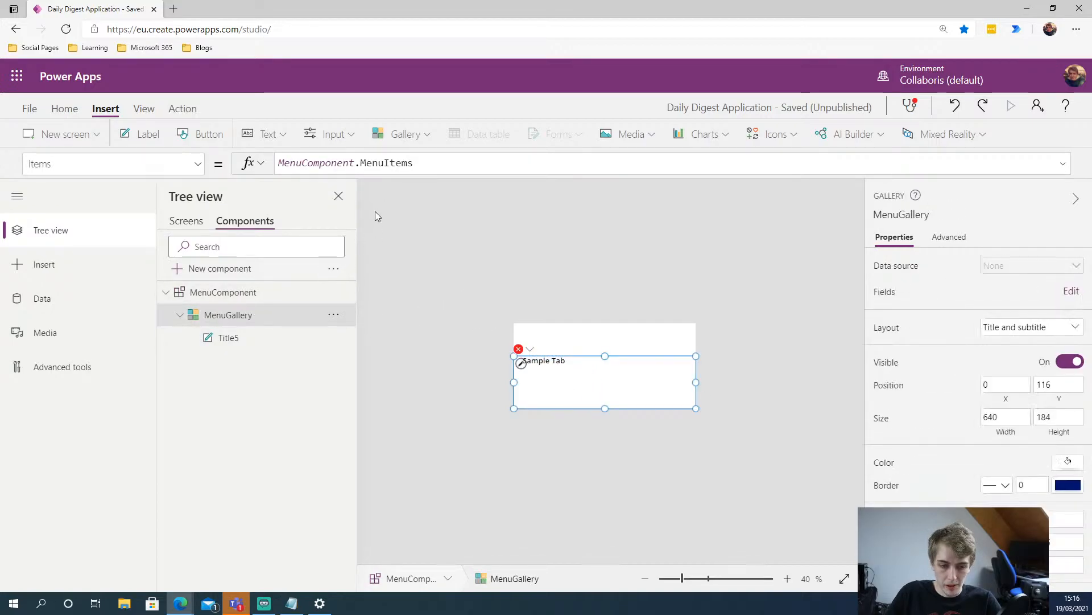
Clear the default "Text" formula from MenuComponent's MenuLabel output property
{"action": "left_click", "coordinate": [234, 294]}
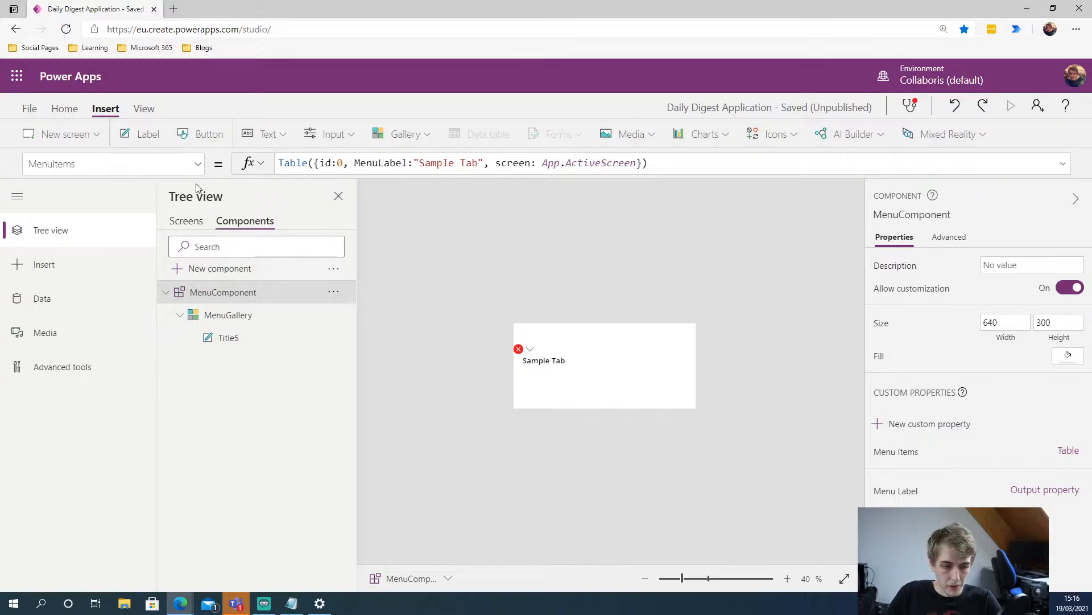
{"action": "left_click", "coordinate": [196, 165]}
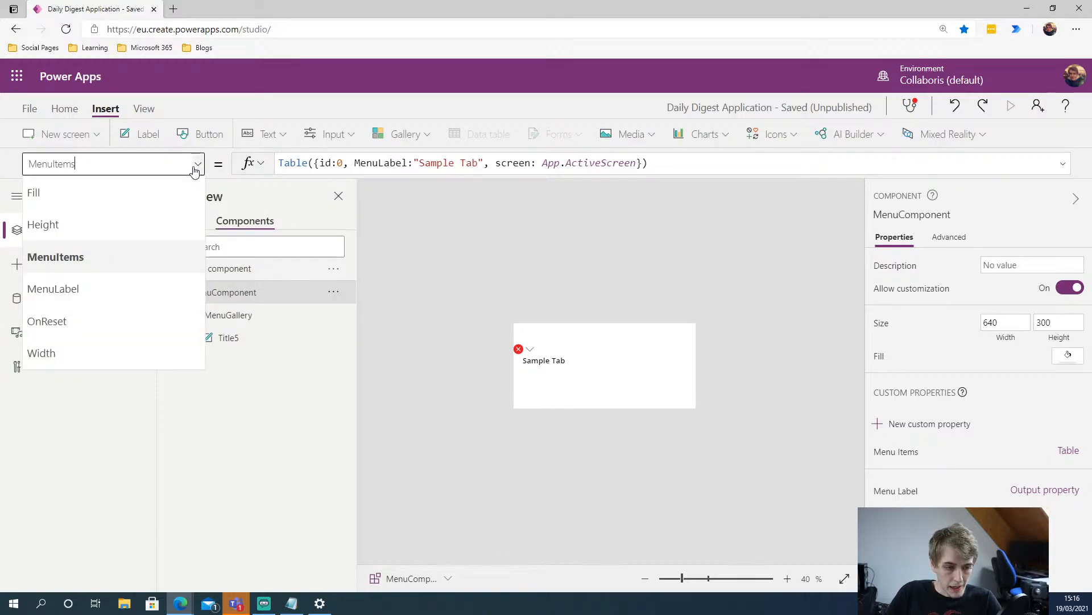
{"action": "left_click", "coordinate": [119, 288]}
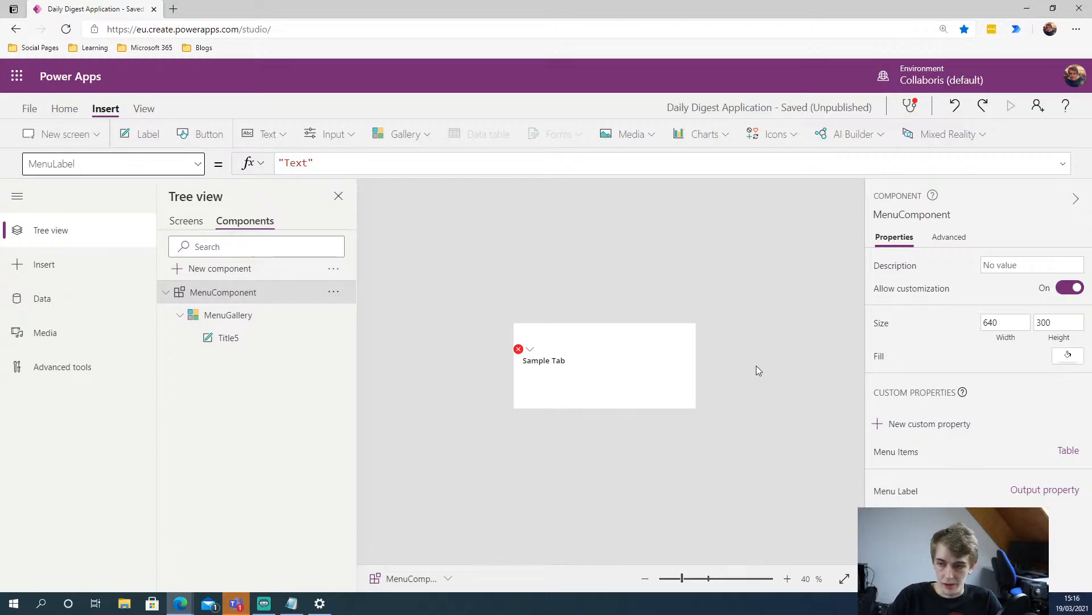
{"action": "left_click", "coordinate": [940, 239]}
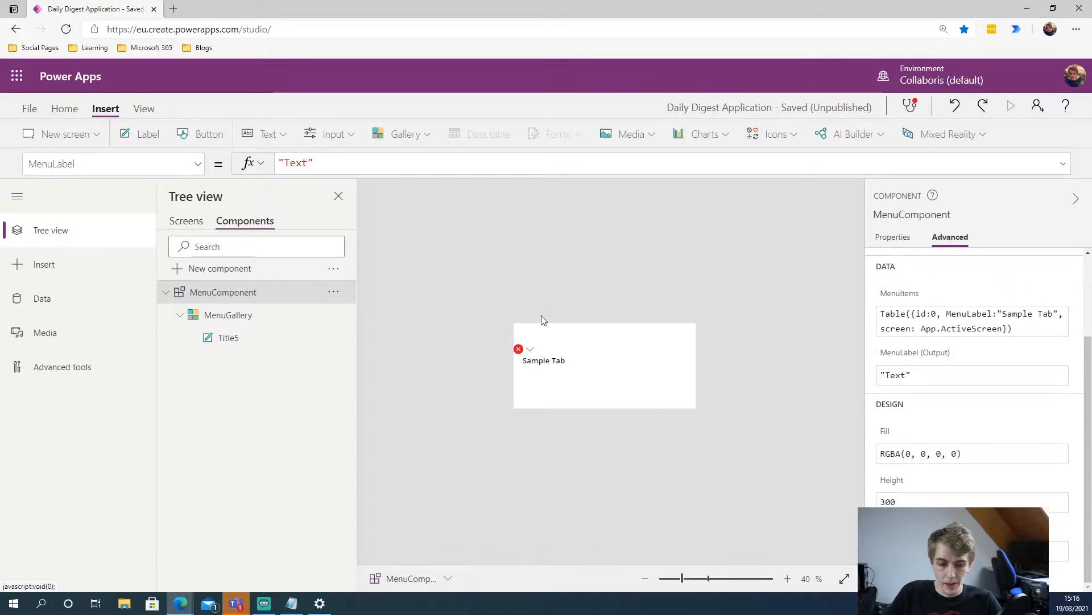
{"action": "left_click", "coordinate": [333, 161]}
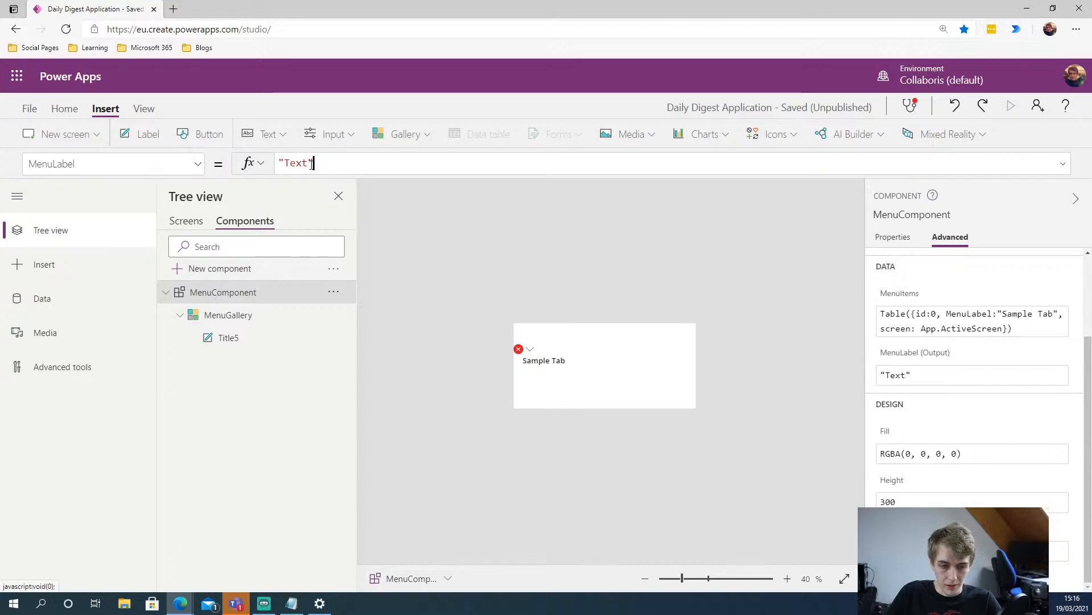
{"action": "left_click", "coordinate": [199, 167]}
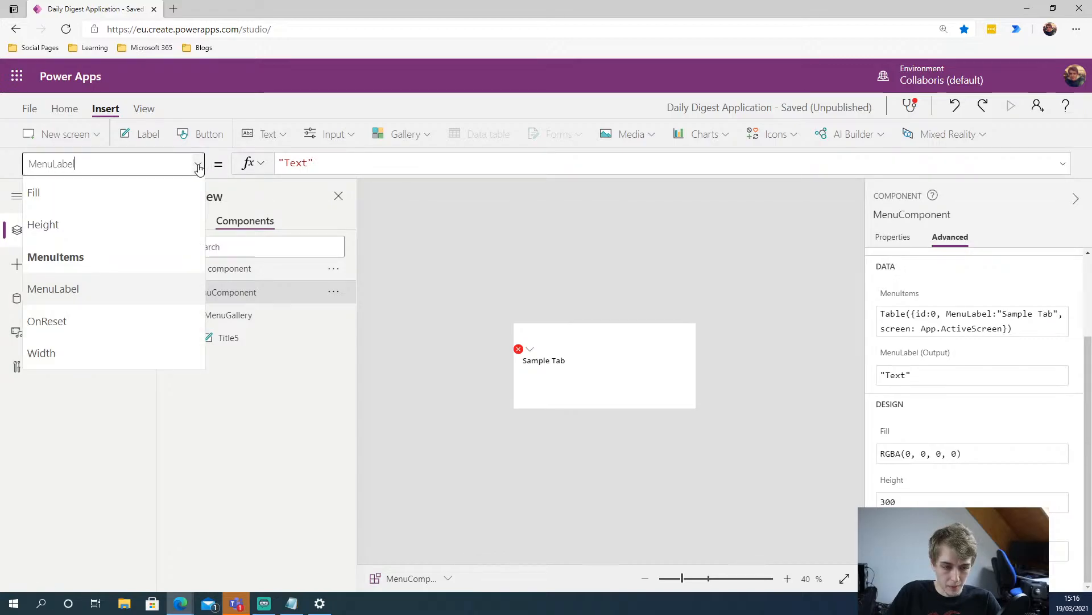
{"action": "left_click", "coordinate": [74, 290]}
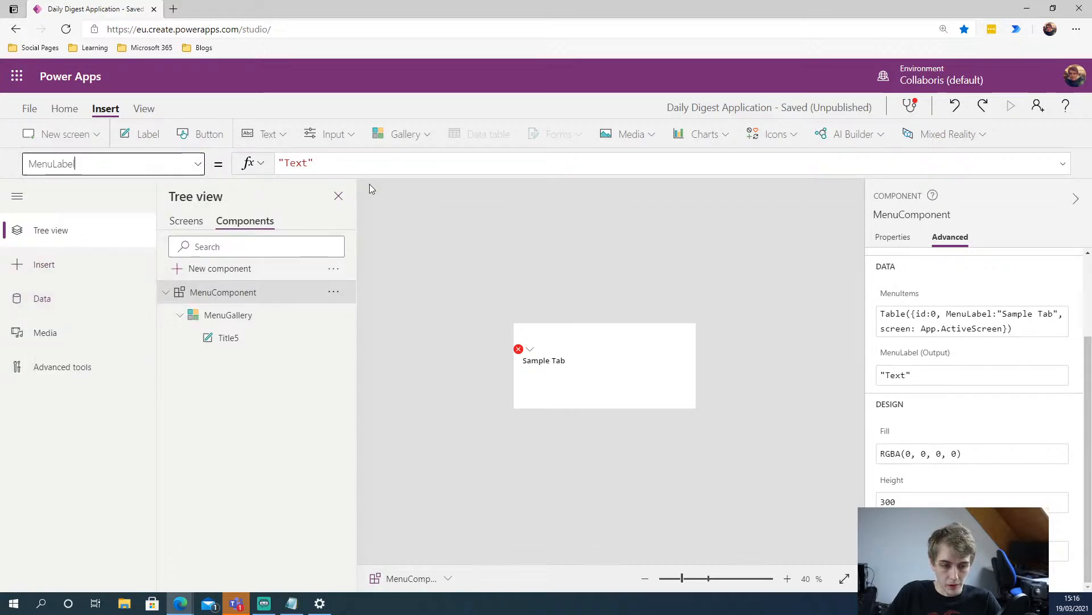
{"action": "double_click", "coordinate": [296, 163]}
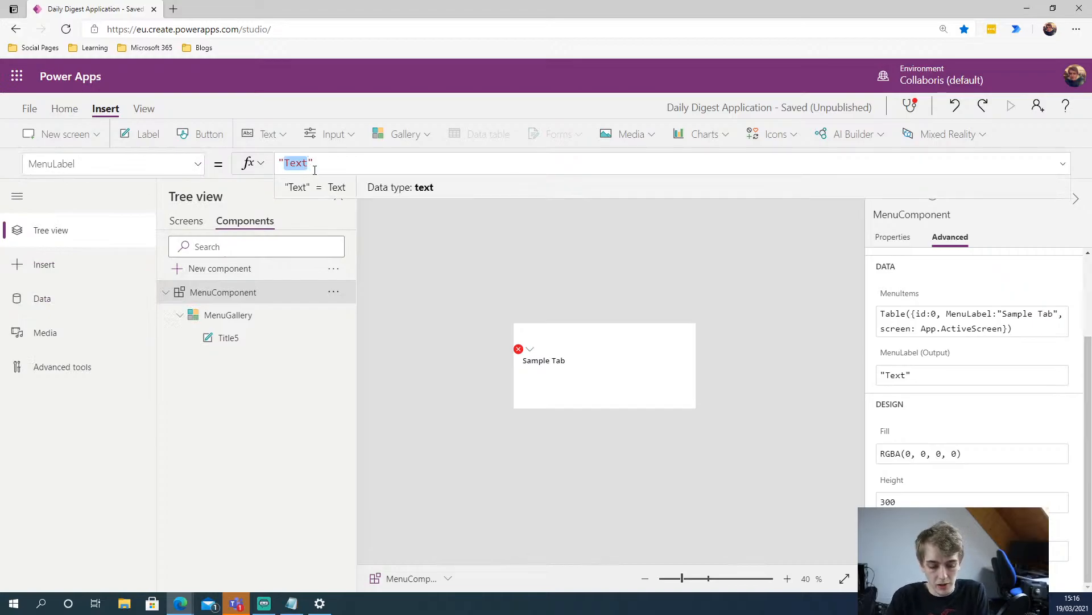
{"action": "key", "text": "ctrl+a"}
{"action": "key", "text": "BackSpace"}
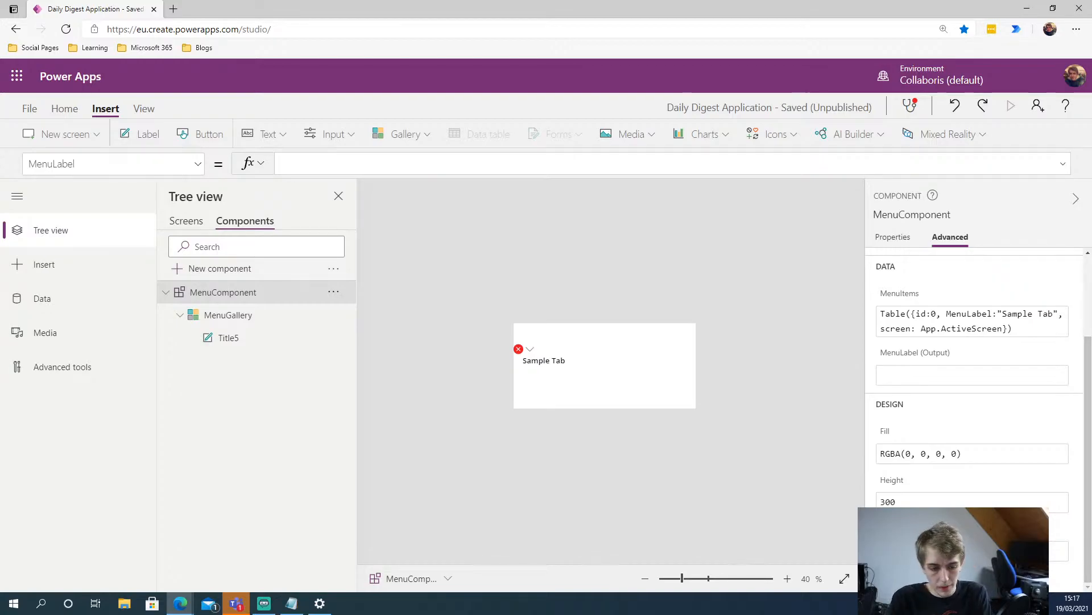
Set MenuComponent's MenuLabel output property to MenuGallery.Selected.MenuLabel
{"action": "type", "text": "Menu"}
{"action": "type", "text": "G"}
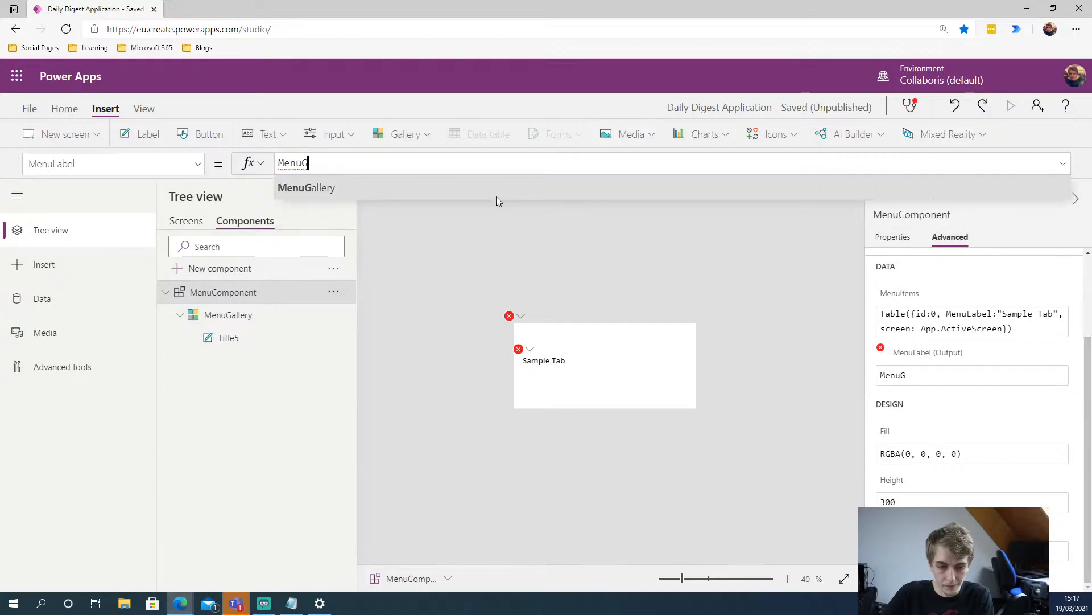
{"action": "left_click", "coordinate": [497, 196]}
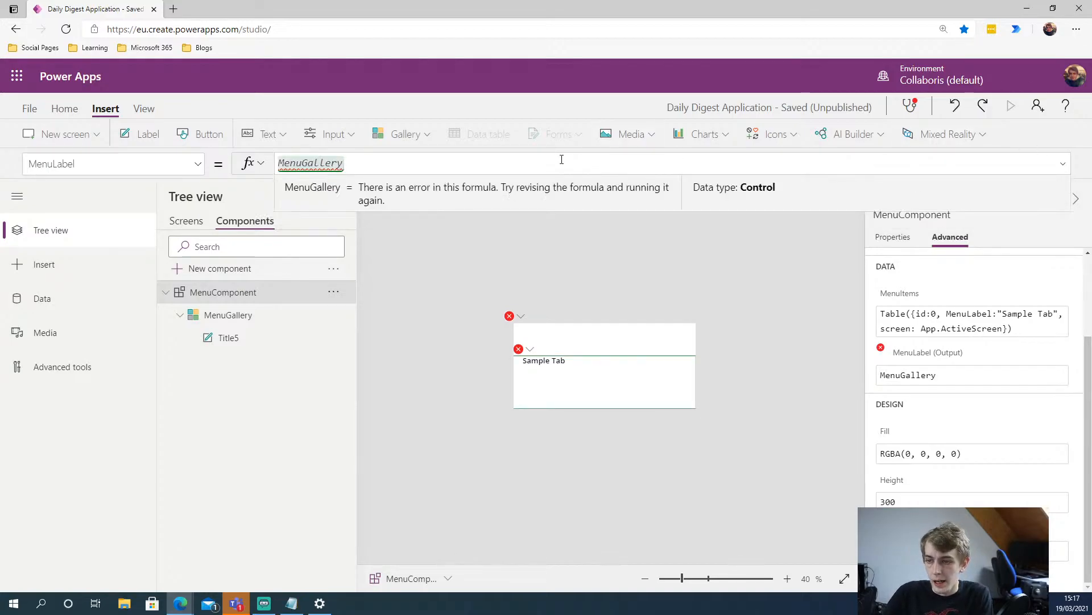
{"action": "type", "text": ".s"}
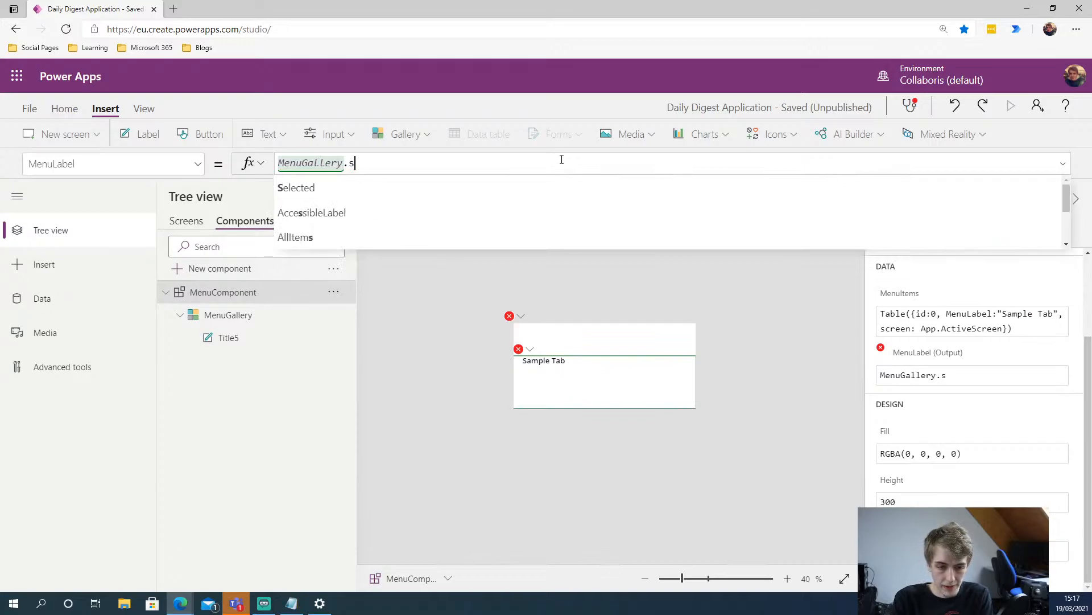
{"action": "type", "text": "elec"}
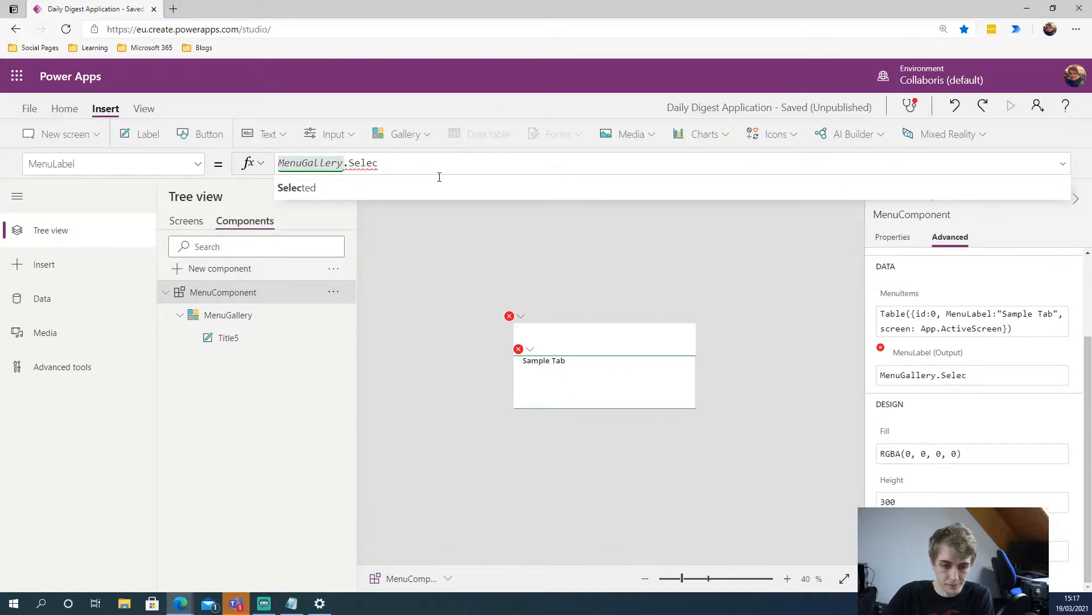
{"action": "left_click", "coordinate": [422, 192]}
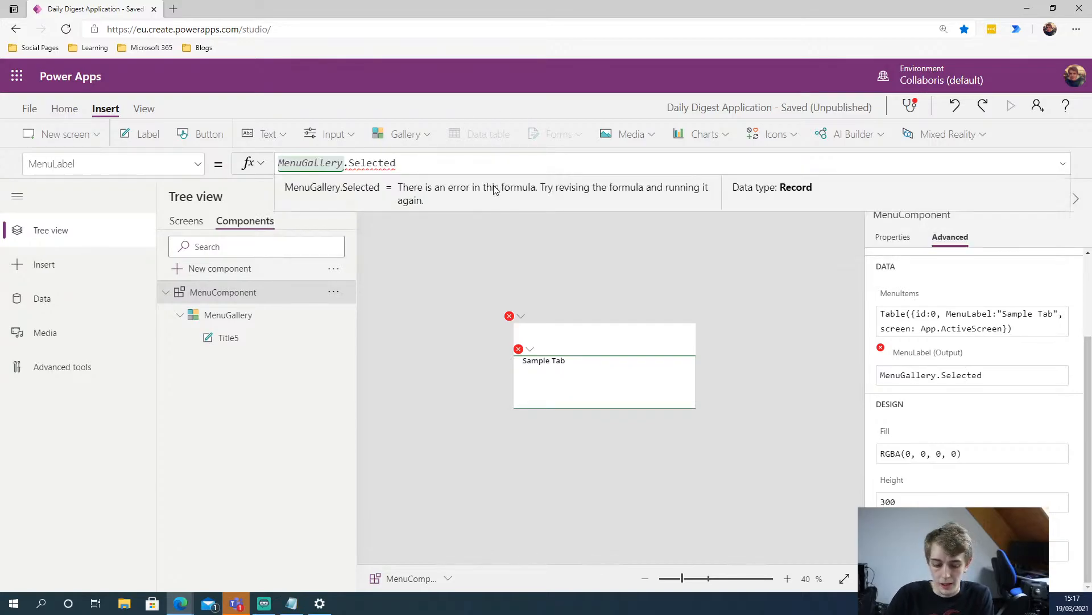
{"action": "type", "text": ".Menu"}
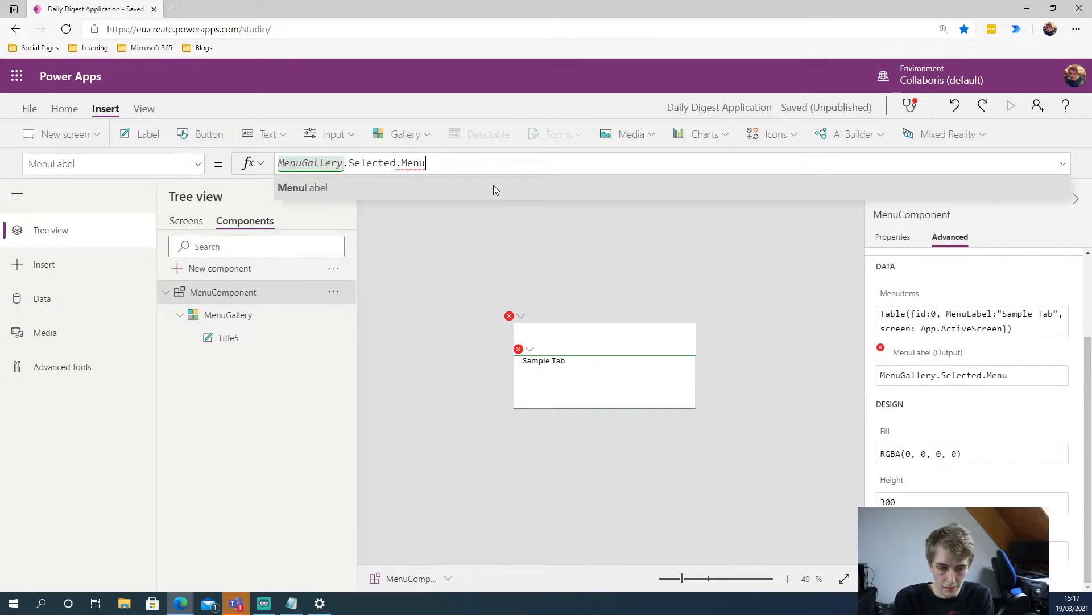
{"action": "type", "text": "La"}
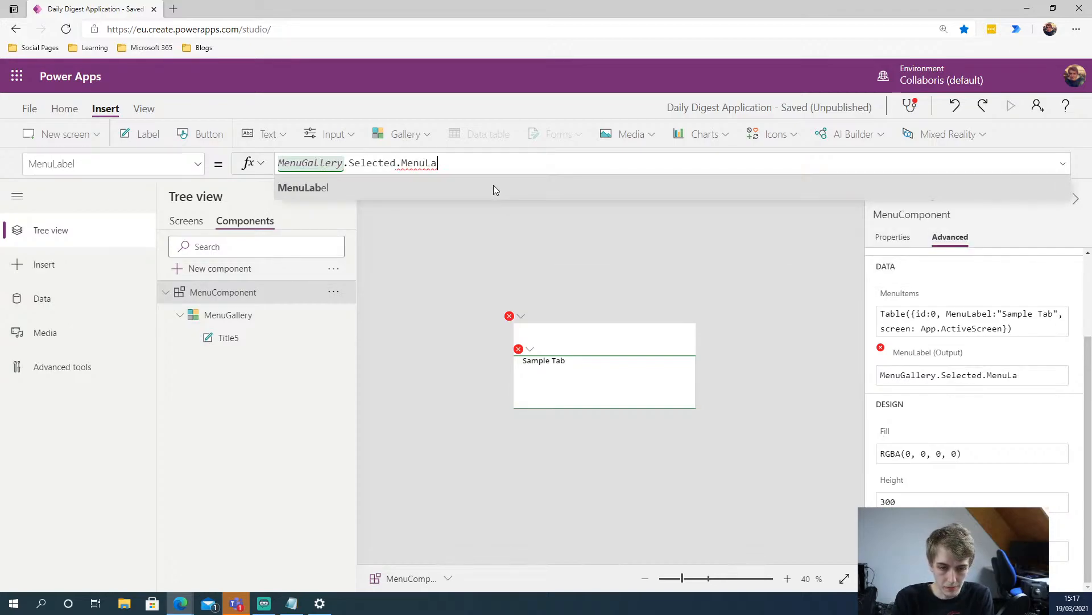
{"action": "type", "text": "bel"}
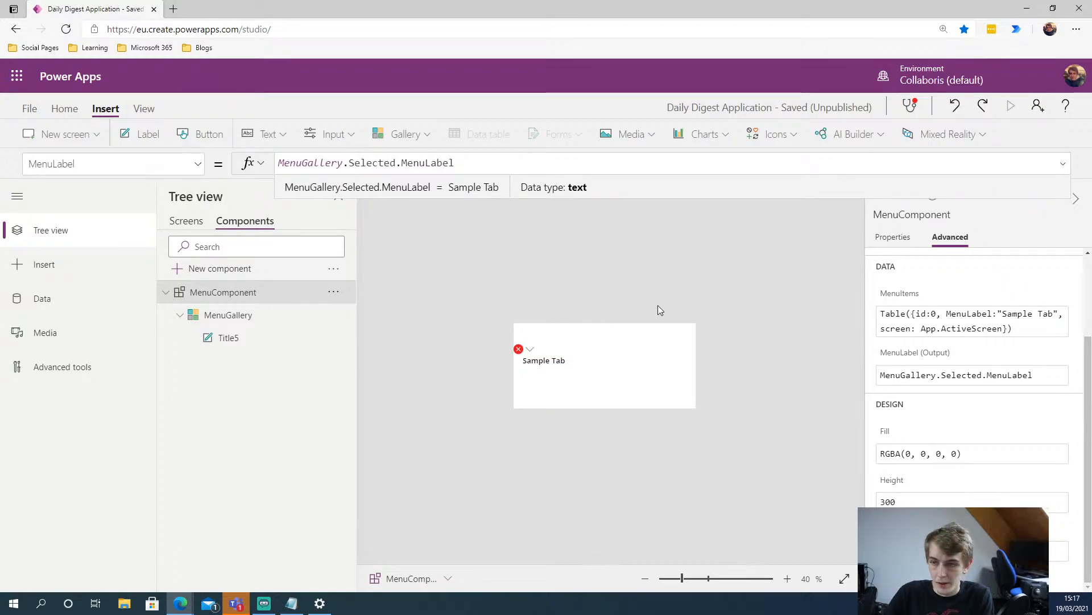
Look through MenuGallery's available properties and review the formulas set on MenuGallery and MenuComponent
{"action": "left_click", "coordinate": [259, 315]}
{"action": "left_click", "coordinate": [196, 165]}
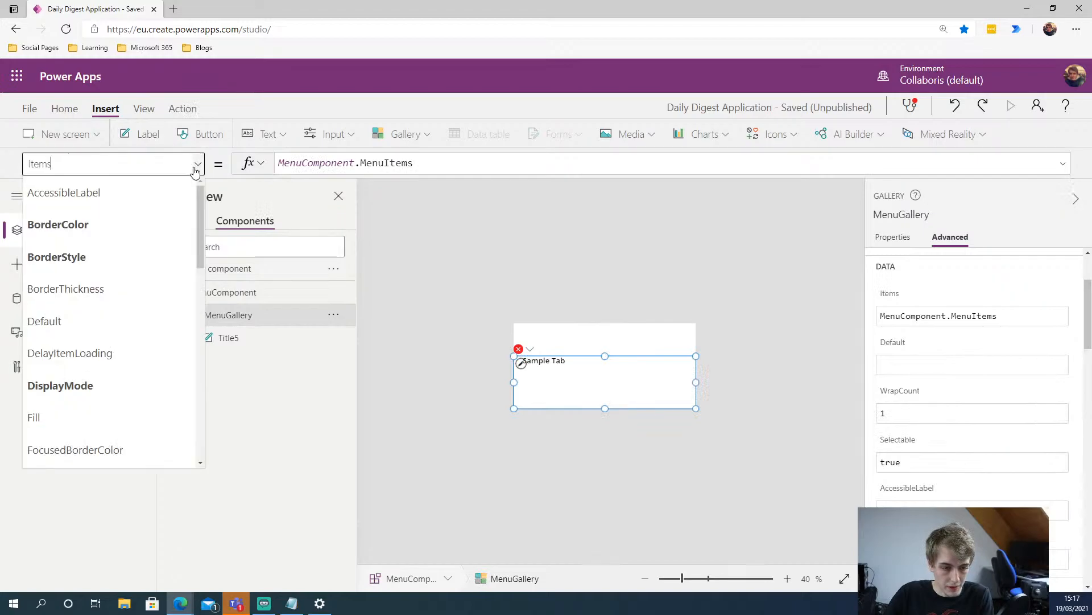
{"action": "scroll", "coordinate": [151, 255], "scroll_direction": "down", "scroll_amount": 8}
{"action": "scroll", "coordinate": [152, 257], "scroll_direction": "up", "scroll_amount": 2}
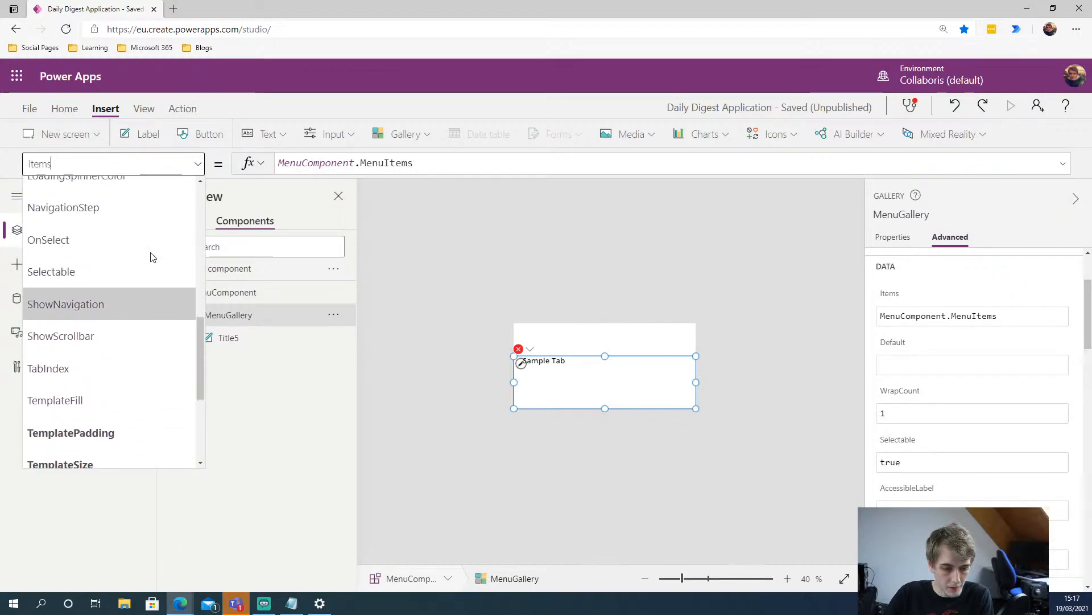
{"action": "scroll", "coordinate": [152, 257], "scroll_direction": "up", "scroll_amount": 1}
{"action": "left_click", "coordinate": [453, 284]}
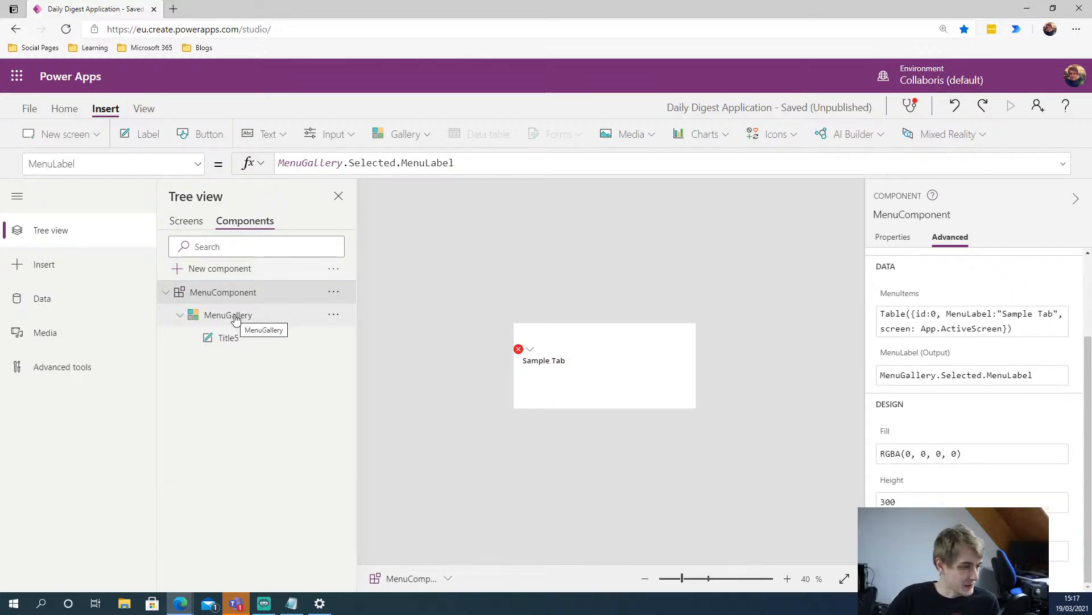
{"action": "left_click", "coordinate": [253, 318]}
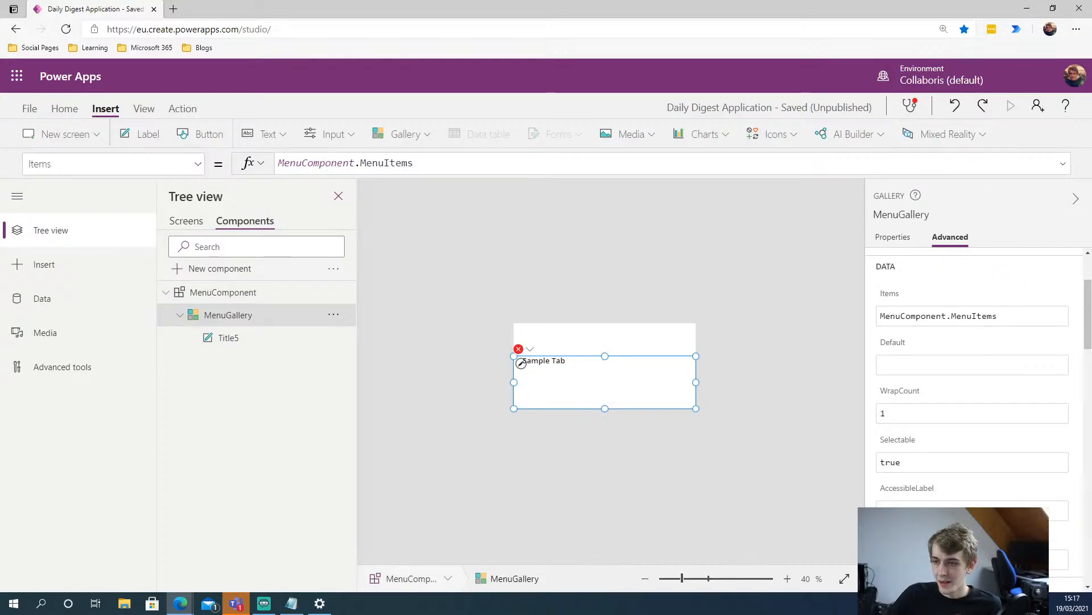
{"action": "key", "text": "alt+Tab"}
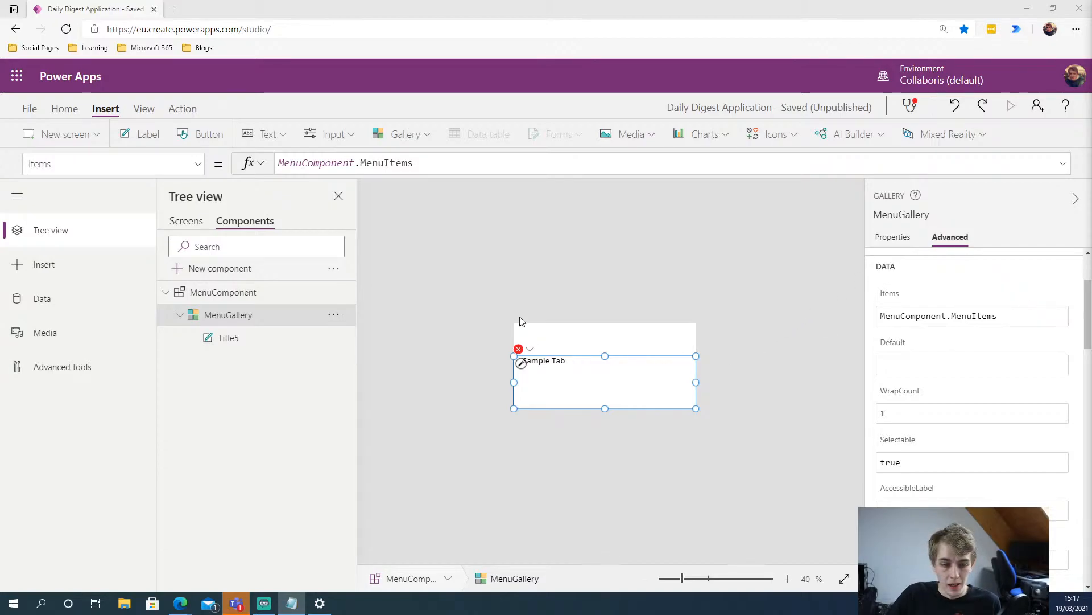
{"action": "left_click", "coordinate": [230, 293]}
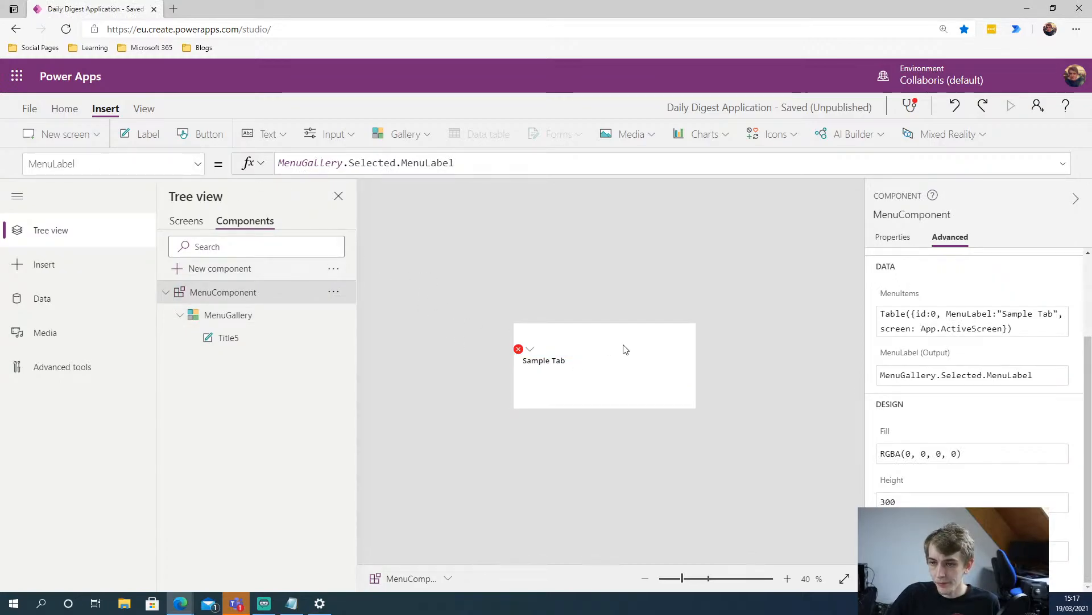
{"action": "left_click", "coordinate": [260, 322]}
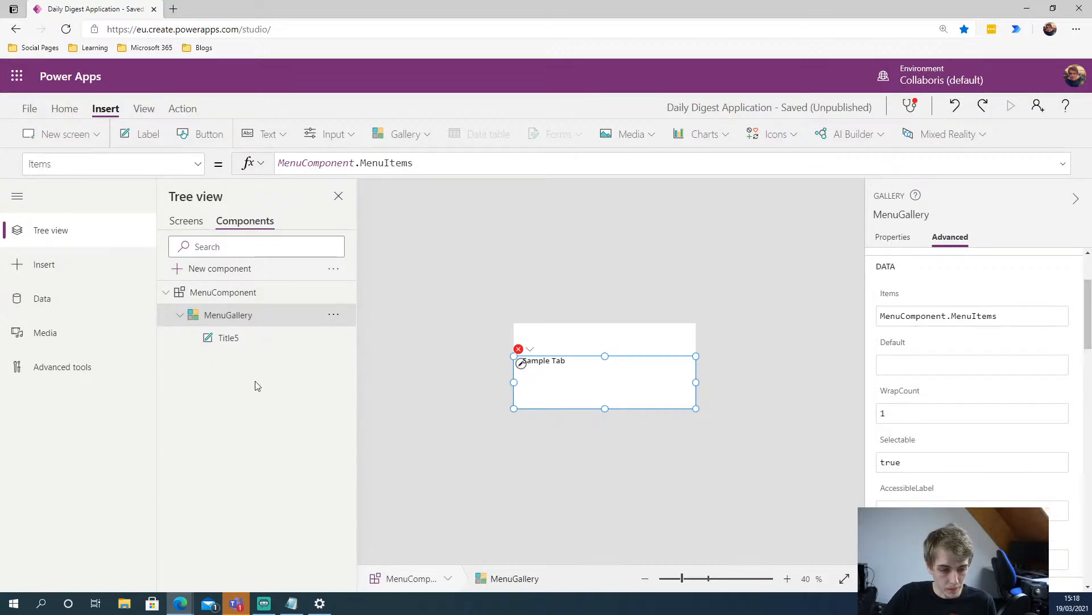
{"action": "left_click", "coordinate": [432, 315]}
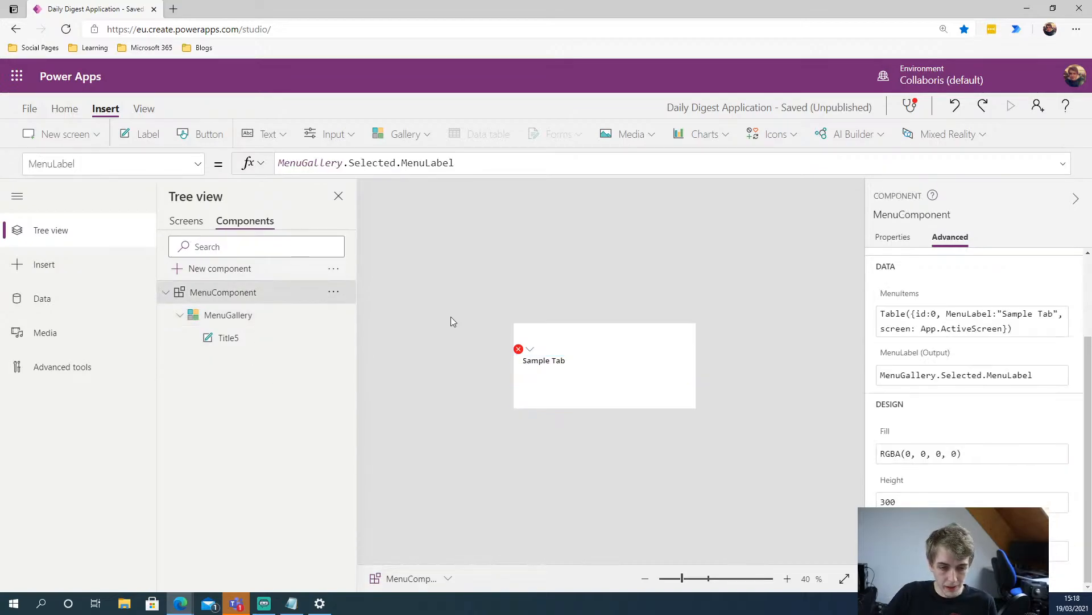
Add a blank screen to the app and insert an instance of MenuComponent on it
{"action": "left_click", "coordinate": [186, 221]}
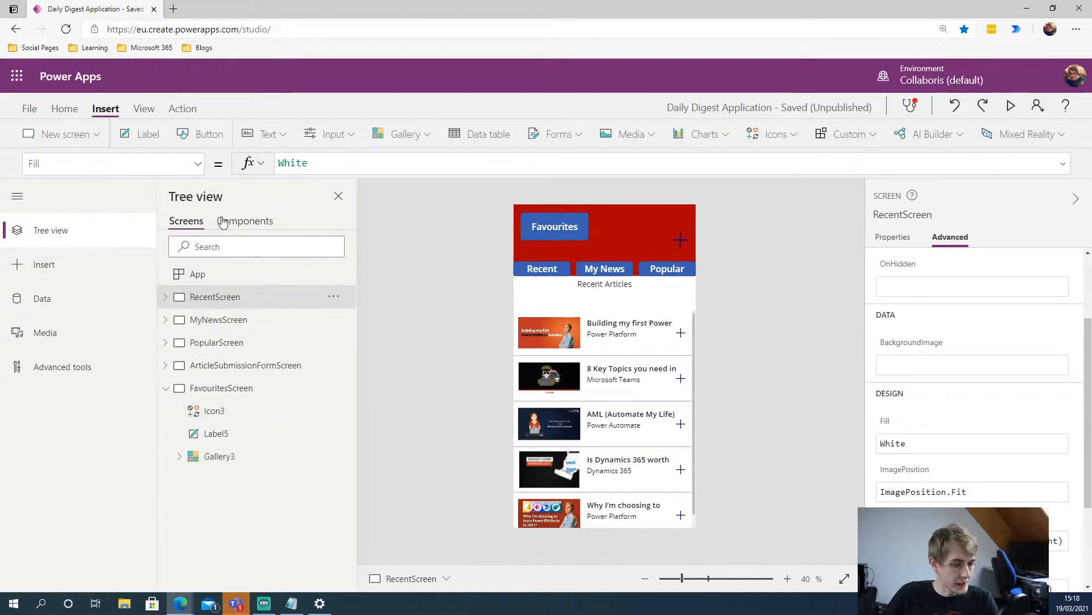
{"action": "left_click", "coordinate": [50, 136]}
{"action": "left_click", "coordinate": [70, 219]}
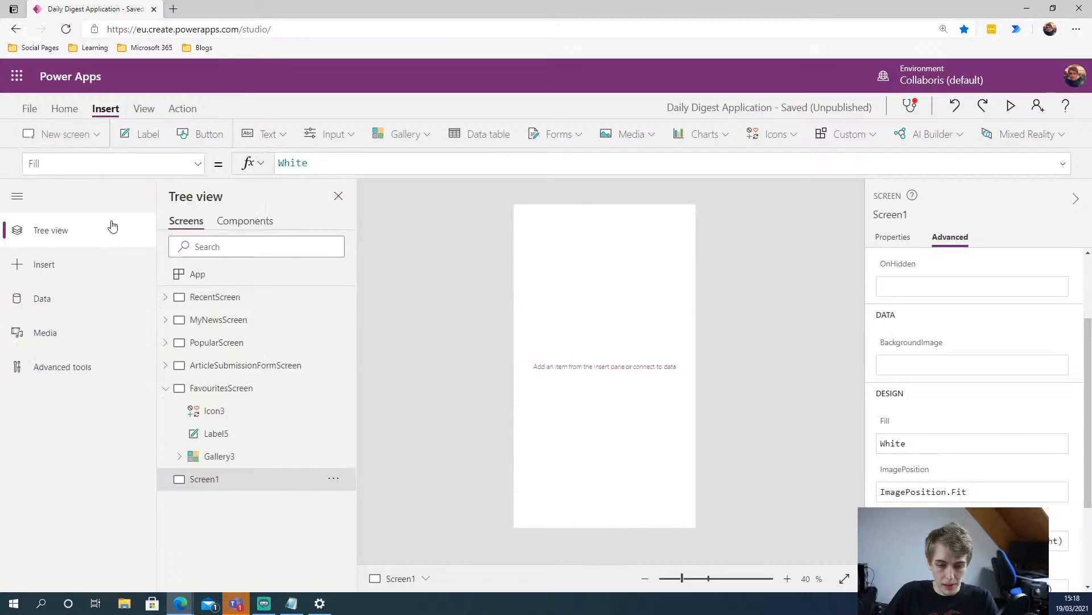
{"action": "left_click", "coordinate": [854, 137]}
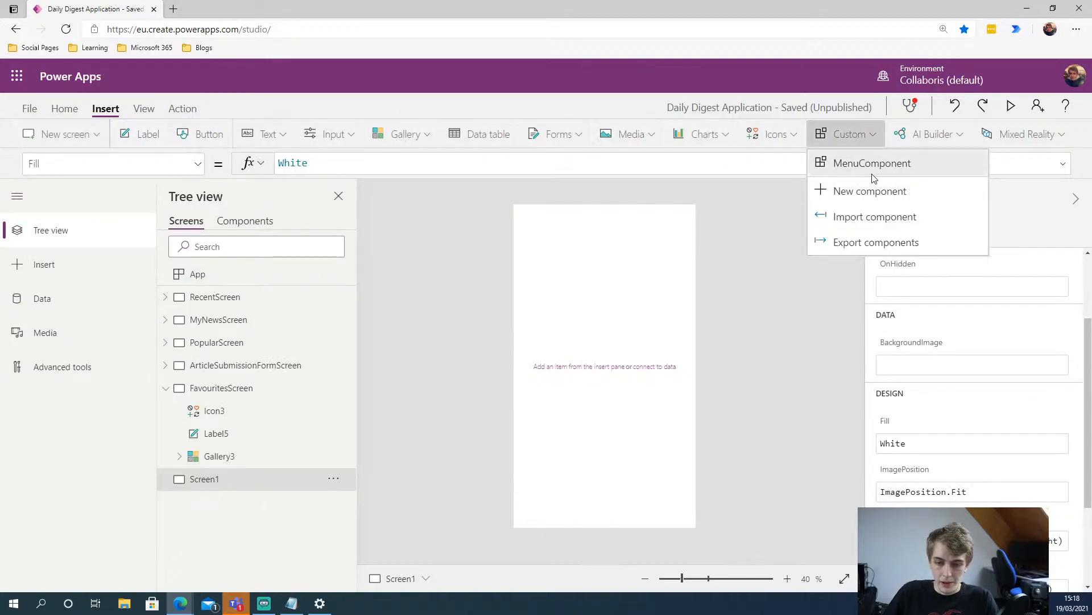
{"action": "left_click", "coordinate": [888, 171]}
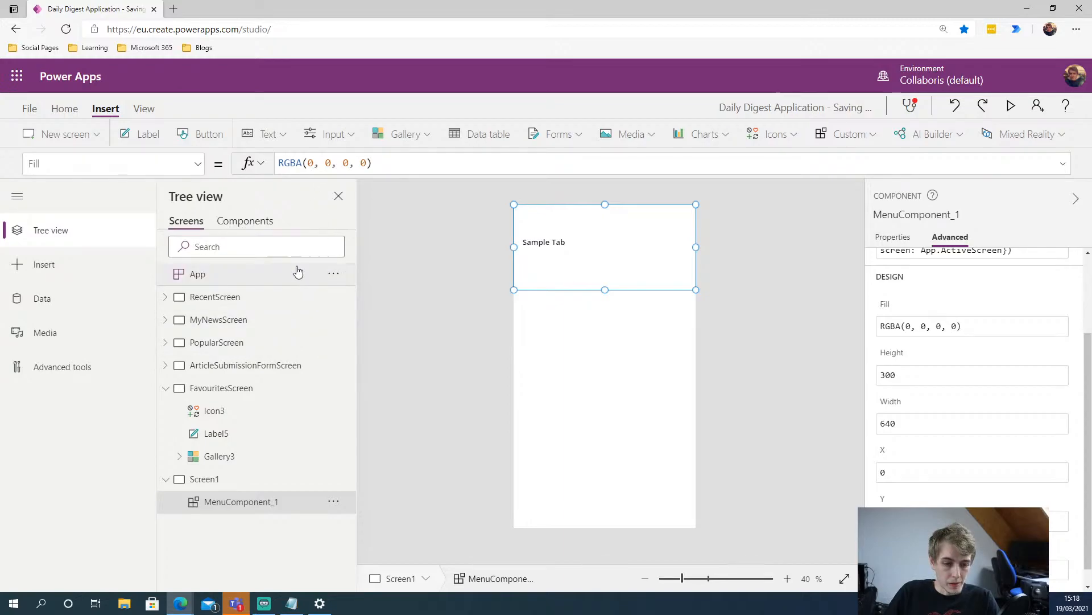
Add two more blank screens to the app
{"action": "left_click", "coordinate": [62, 135]}
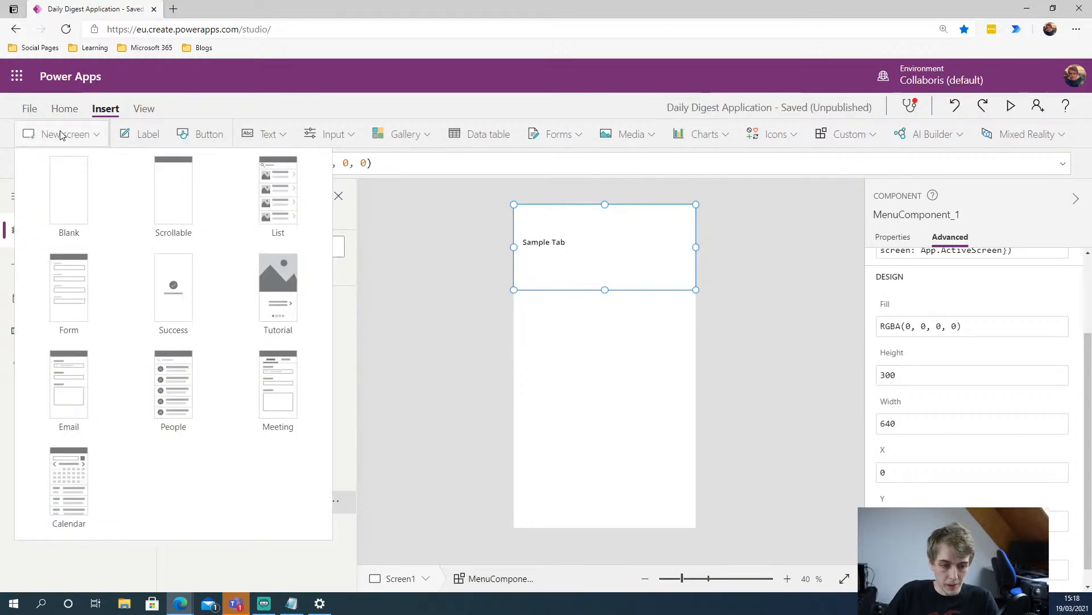
{"action": "left_click", "coordinate": [73, 196]}
{"action": "left_click", "coordinate": [62, 135]}
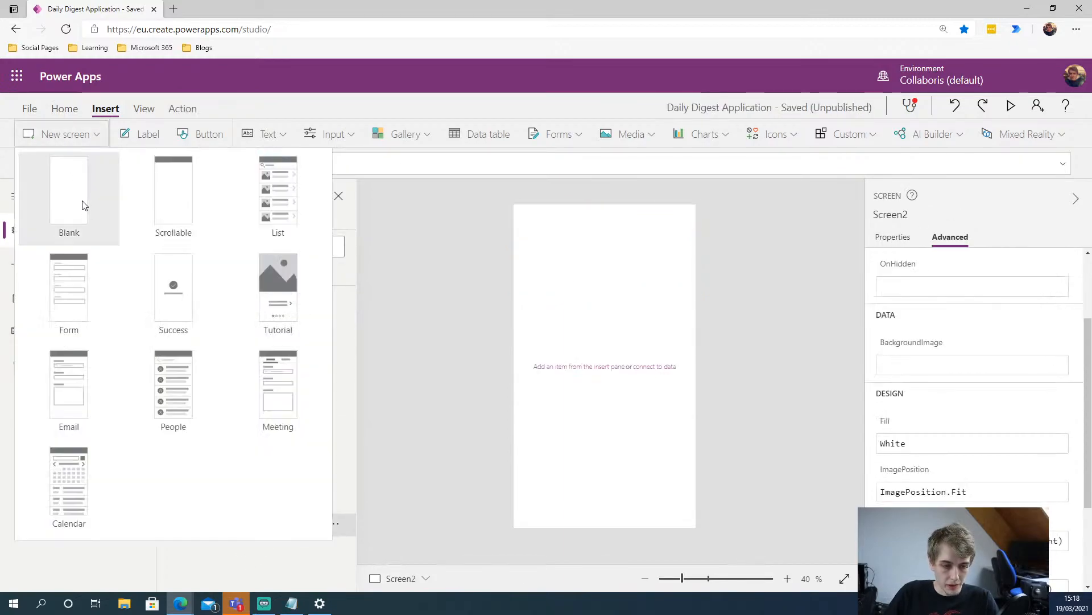
{"action": "left_click", "coordinate": [83, 205]}
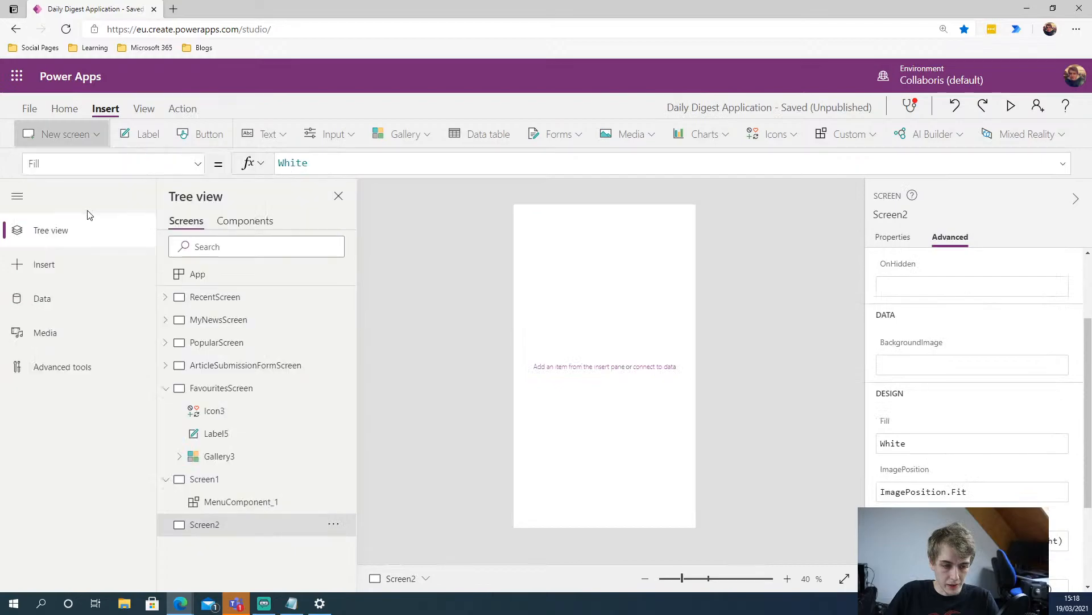
Insert an instance of MenuComponent on Screen2 and another on Screen3
{"action": "left_click", "coordinate": [280, 527]}
{"action": "left_click", "coordinate": [848, 134]}
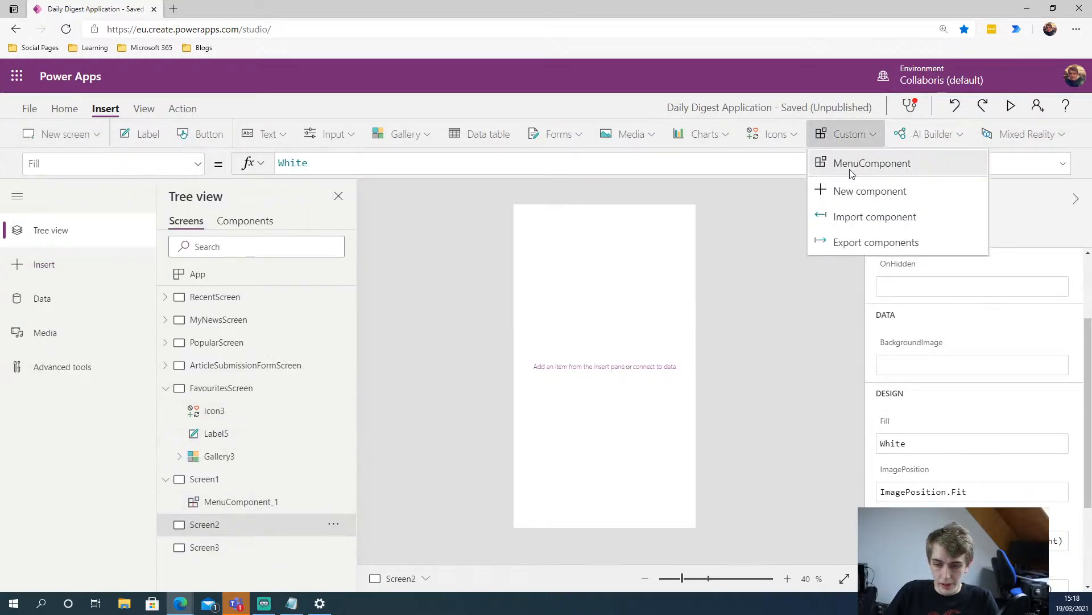
{"action": "left_click", "coordinate": [851, 171]}
{"action": "left_click", "coordinate": [205, 570]}
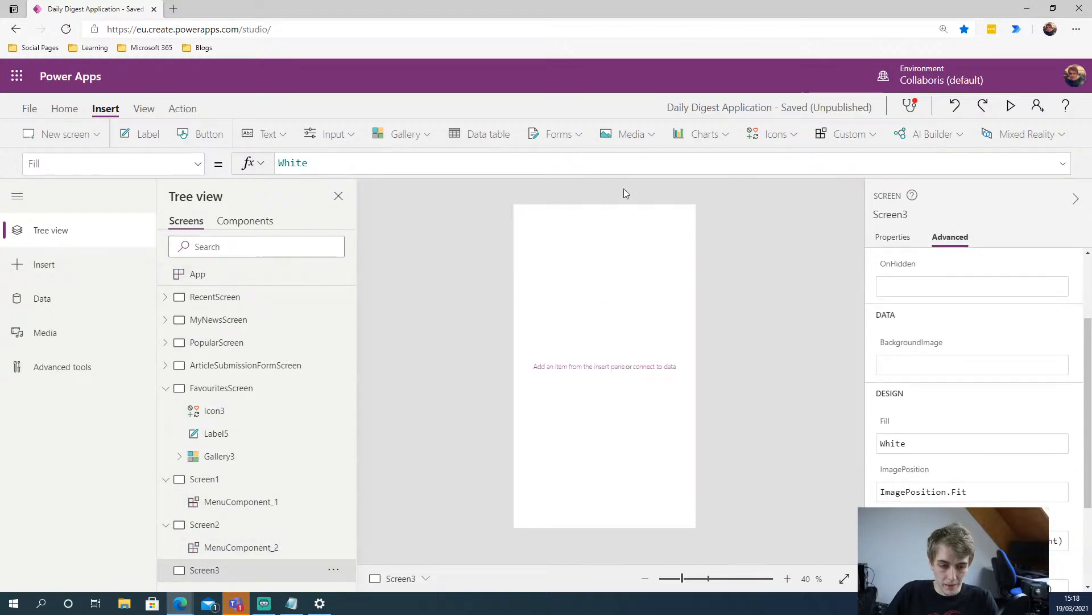
{"action": "left_click", "coordinate": [848, 134]}
{"action": "left_click", "coordinate": [854, 161]}
{"action": "left_click", "coordinate": [411, 326]}
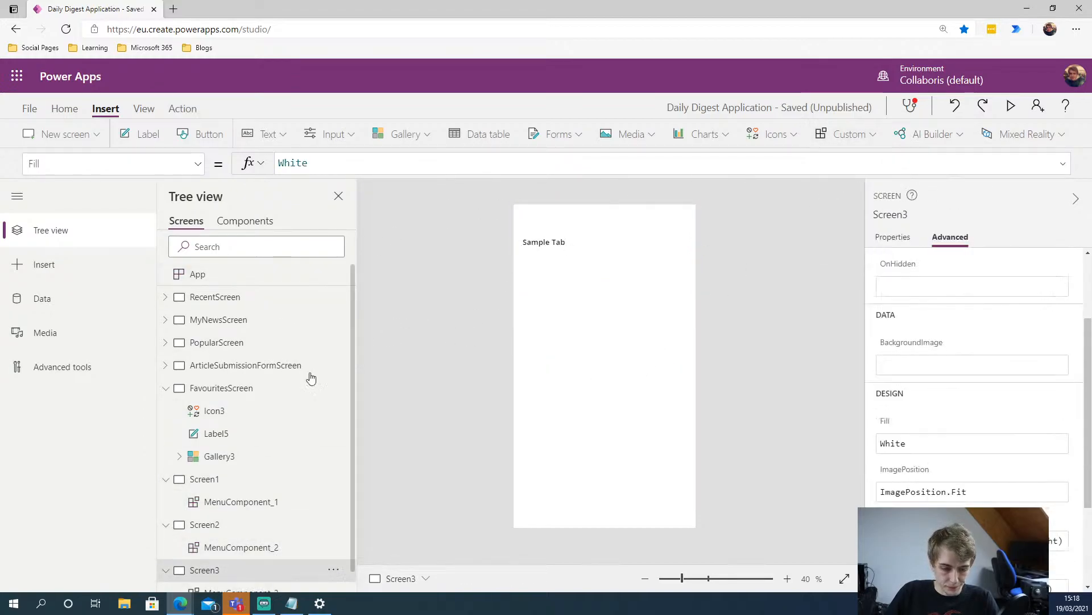
Narrow the item template of MenuGallery in the MenuComponent definition so that it cuts into the sample tab label
{"action": "left_click", "coordinate": [245, 221]}
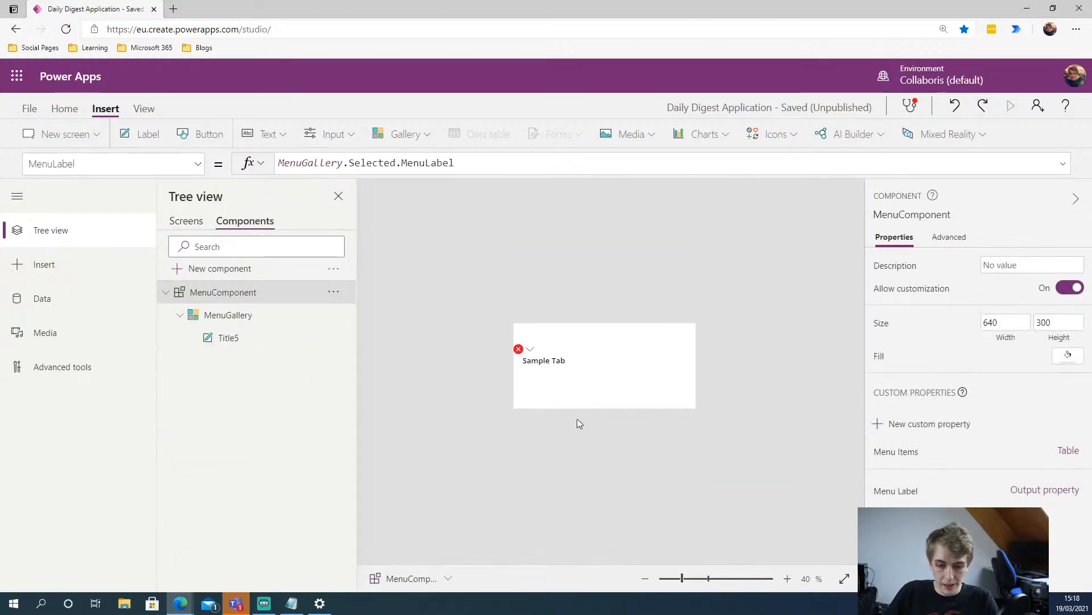
{"action": "left_click", "coordinate": [534, 380]}
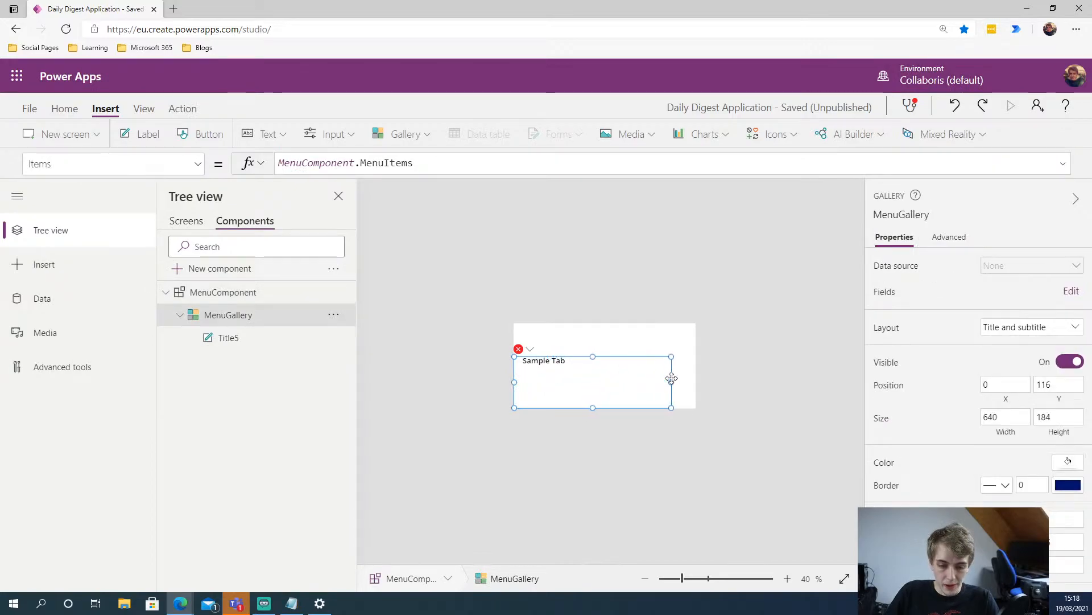
{"action": "left_click_drag", "start_coordinate": [673, 380], "coordinate": [547, 382]}
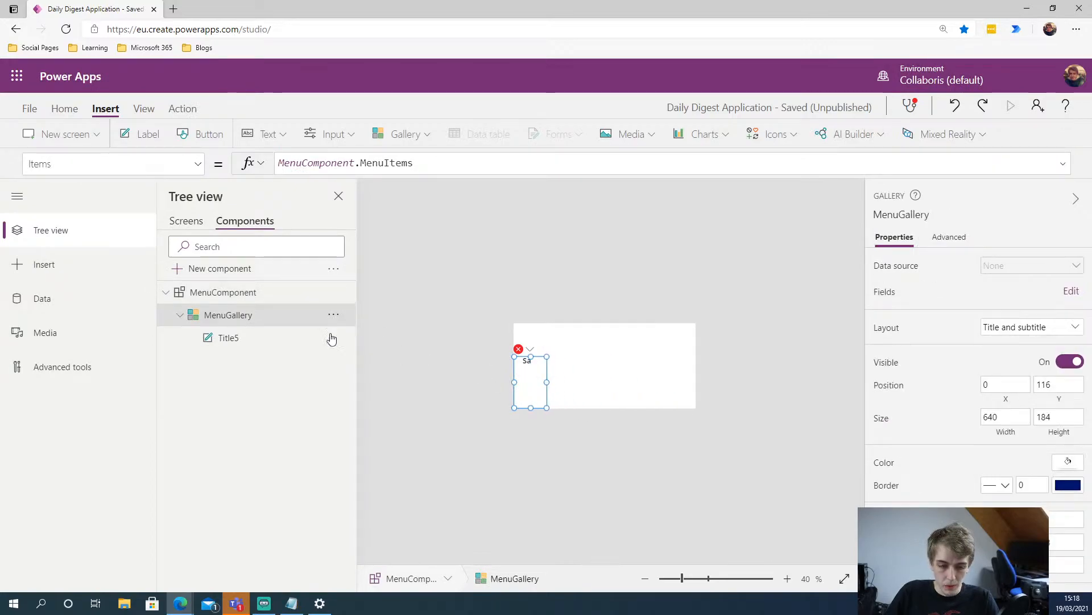
Check how the changed MenuComponent appears on Screen1, Screen2 and Screen3
{"action": "left_click", "coordinate": [192, 222]}
{"action": "left_click", "coordinate": [231, 527]}
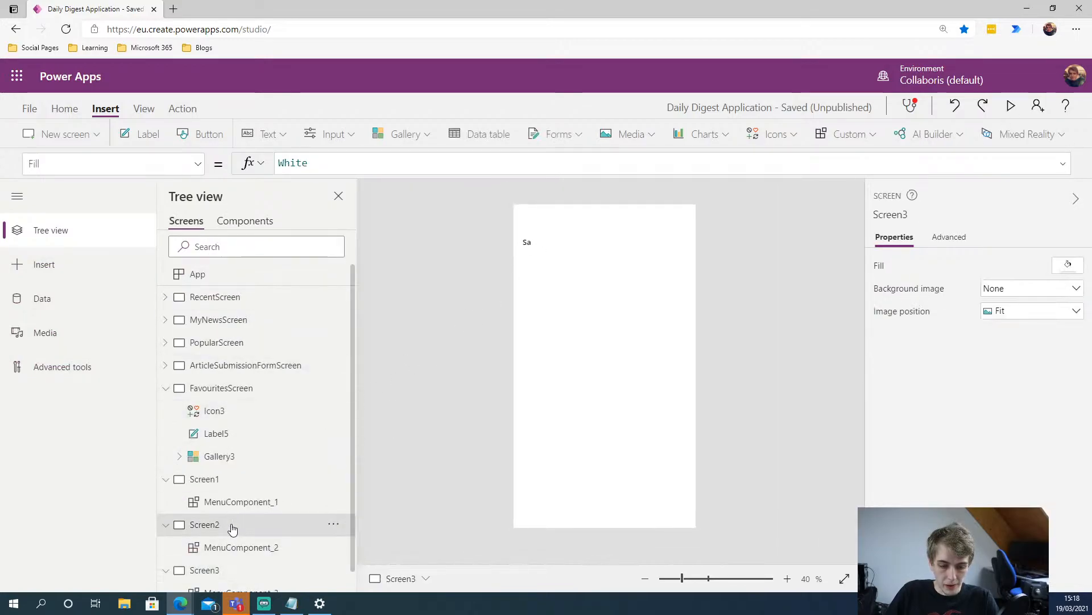
{"action": "left_click", "coordinate": [188, 481]}
{"action": "left_click", "coordinate": [233, 528]}
{"action": "left_click", "coordinate": [206, 569]}
{"action": "left_click", "coordinate": [220, 529]}
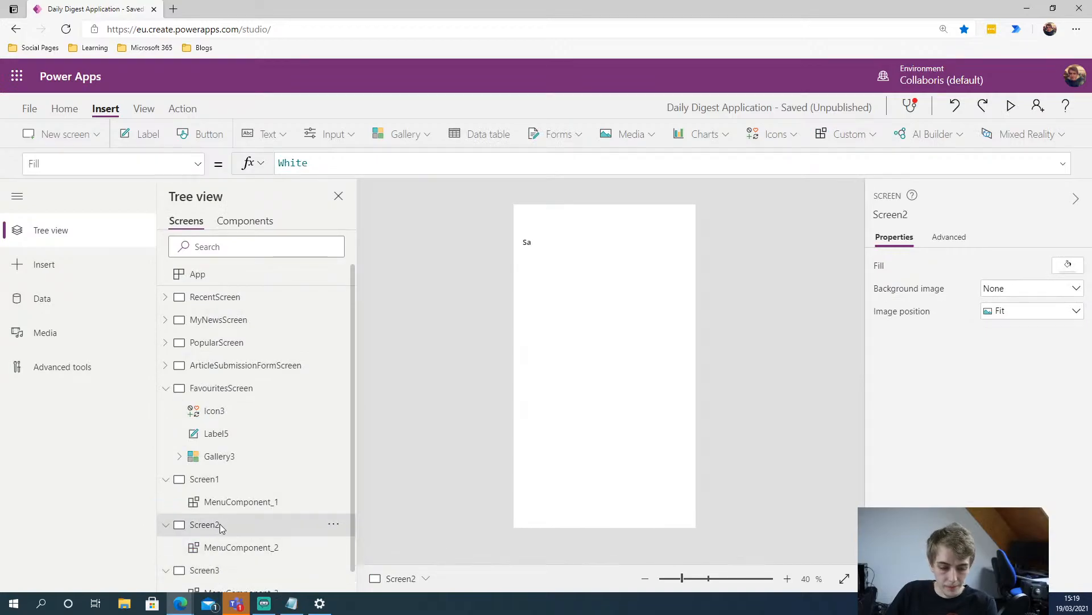
Delete Screen2 and Screen3 from the app
{"action": "left_click", "coordinate": [334, 526]}
{"action": "left_click", "coordinate": [359, 435]}
{"action": "left_click", "coordinate": [333, 526]}
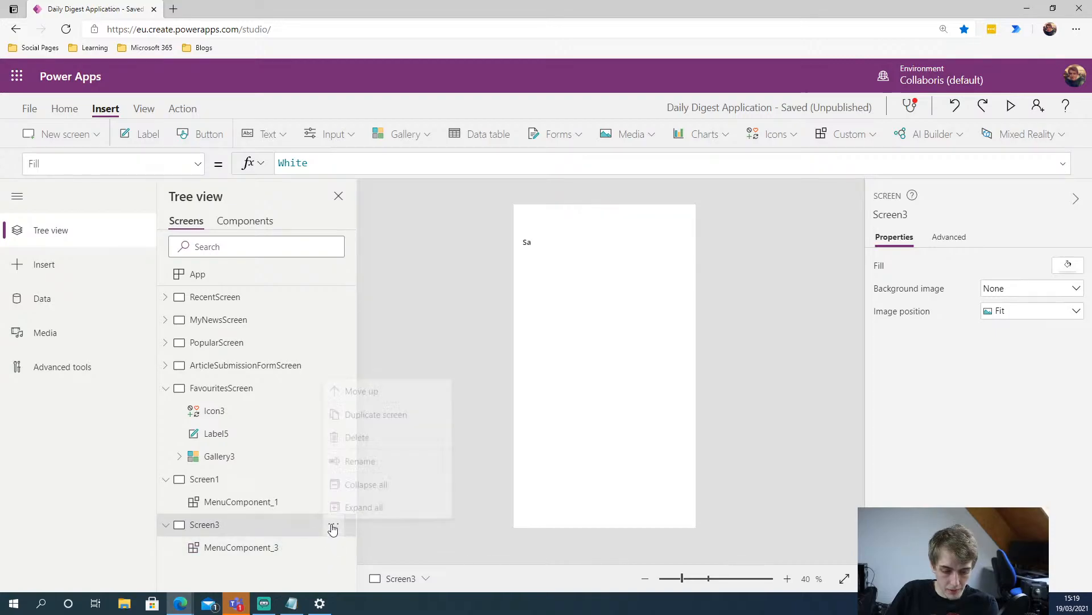
{"action": "left_click", "coordinate": [360, 436]}
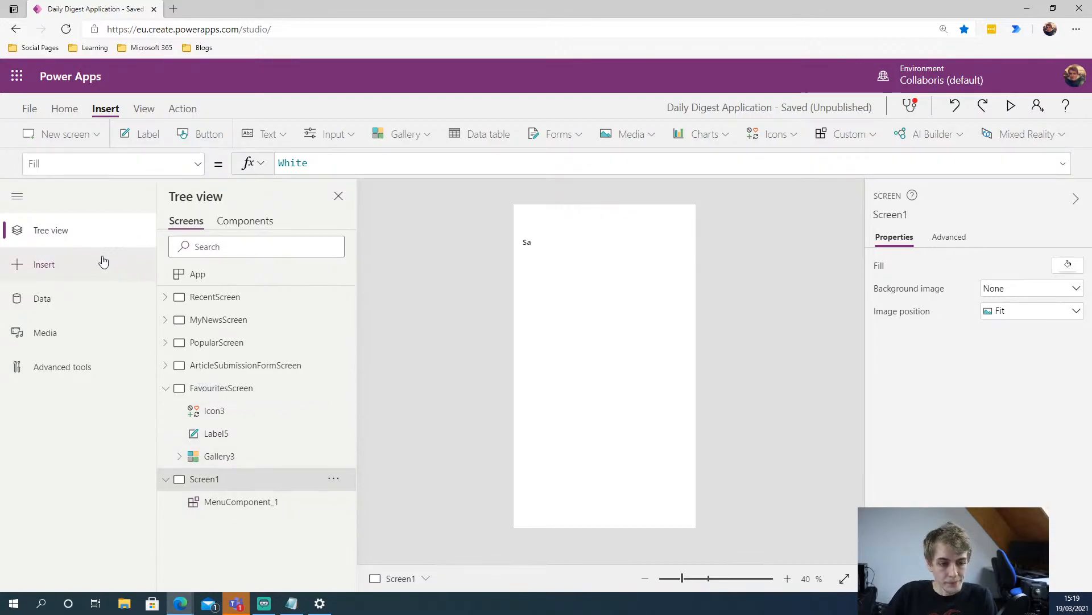
Widen the item template of MenuGallery in the MenuComponent definition to about 288
{"action": "left_click", "coordinate": [244, 220]}
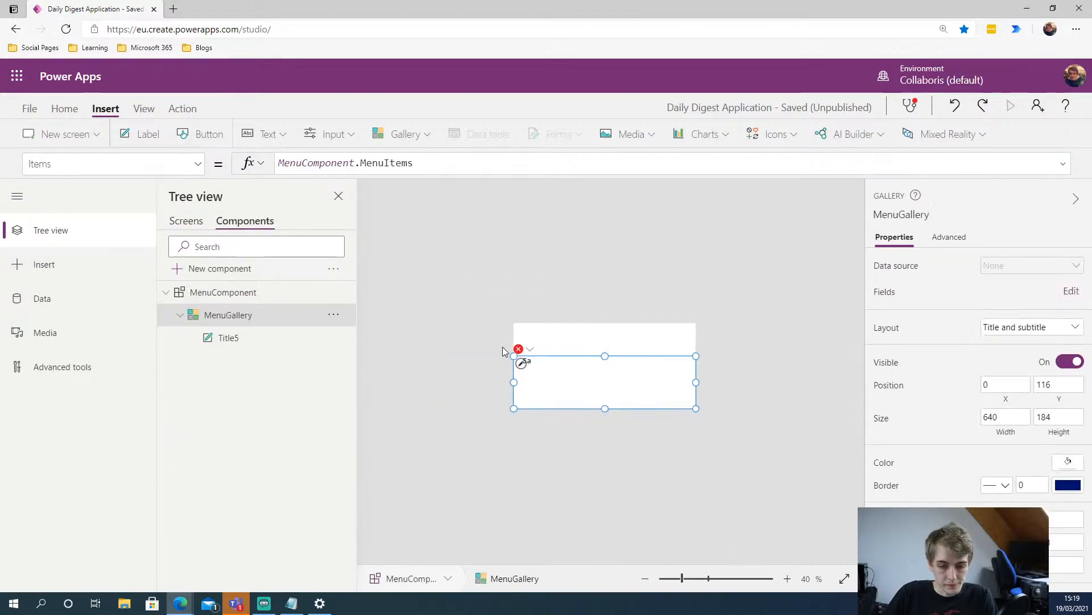
{"action": "left_click", "coordinate": [545, 380]}
{"action": "left_click_drag", "start_coordinate": [548, 382], "coordinate": [596, 382]}
{"action": "left_click", "coordinate": [742, 365]}
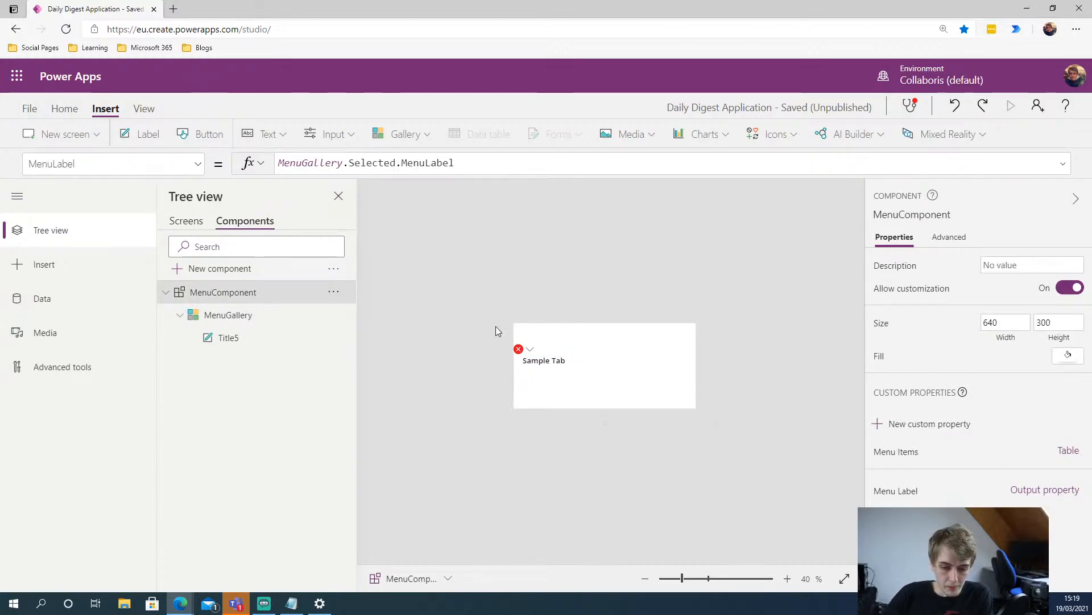
Examine the size, template and colour properties of MenuGallery and its Title5 label
{"action": "left_click", "coordinate": [573, 397]}
{"action": "left_click", "coordinate": [592, 347]}
{"action": "left_click", "coordinate": [545, 383]}
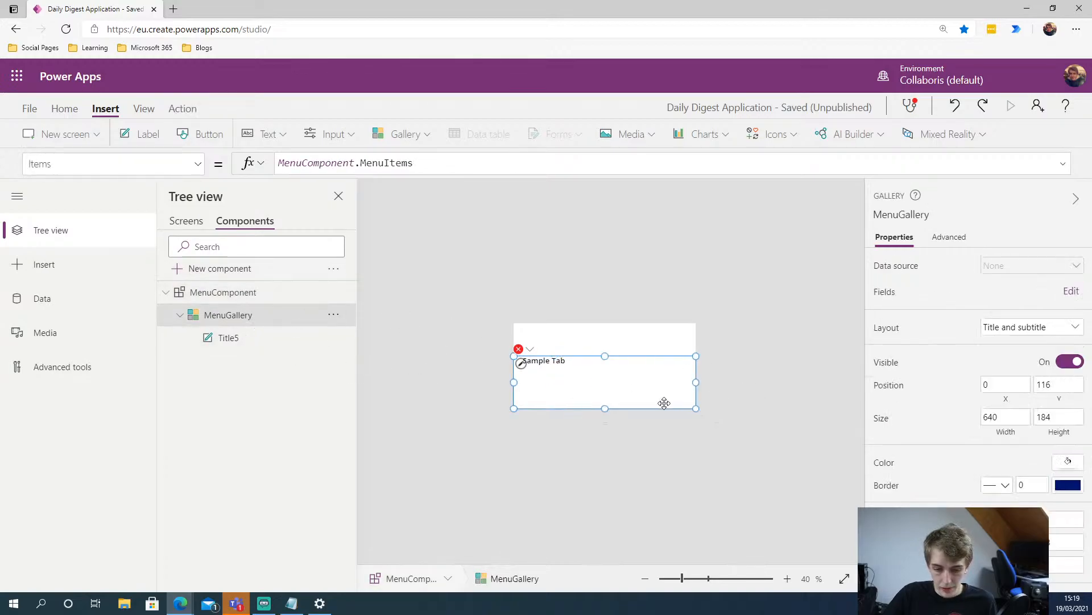
{"action": "scroll", "coordinate": [904, 442], "scroll_direction": "down", "scroll_amount": 3}
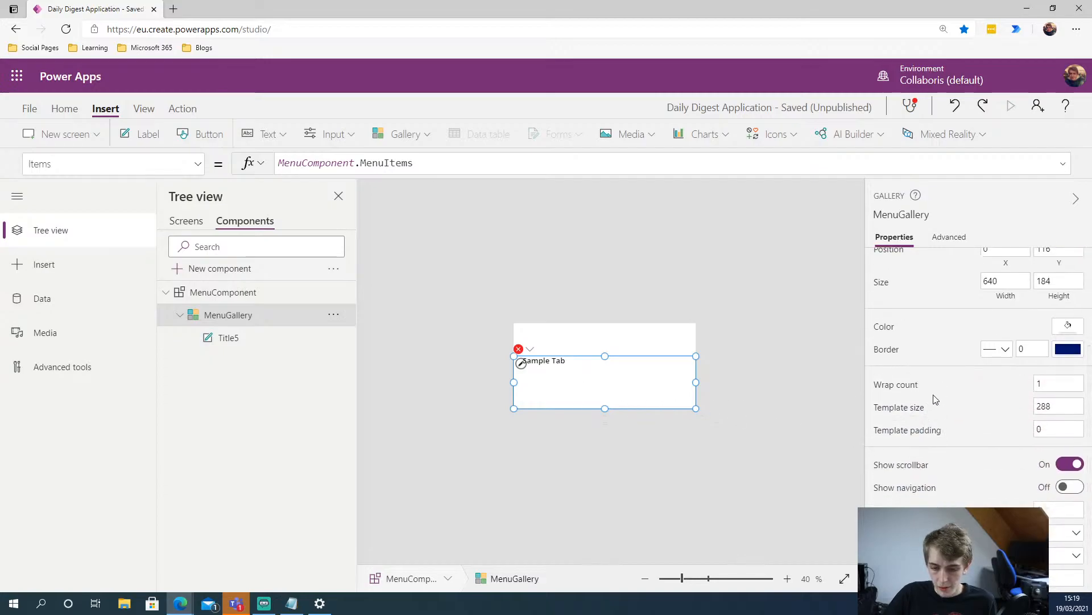
{"action": "left_click", "coordinate": [541, 385]}
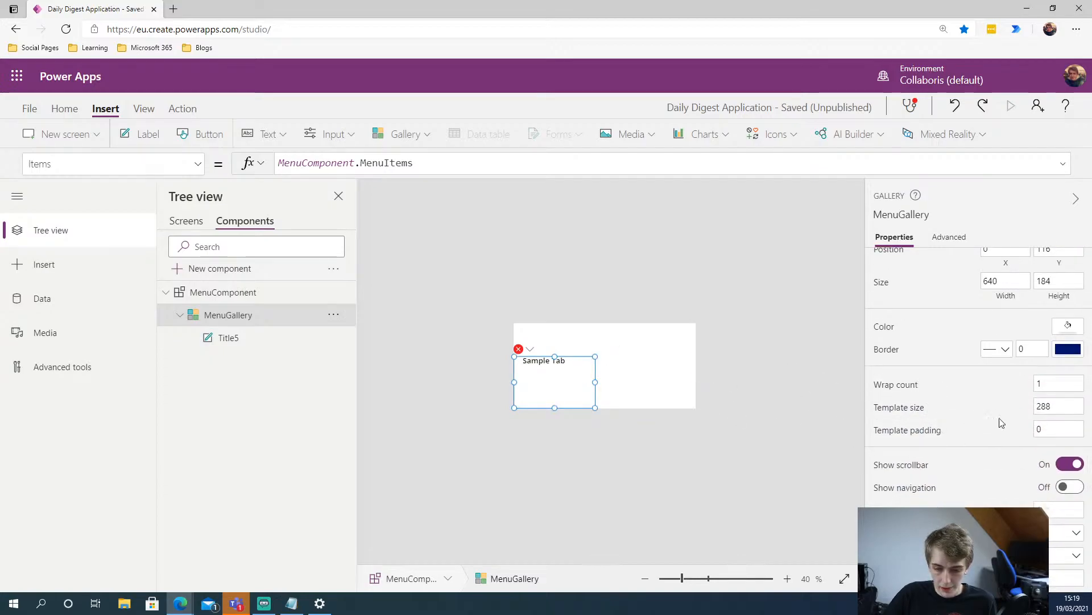
{"action": "scroll", "coordinate": [874, 406], "scroll_direction": "up", "scroll_amount": 2}
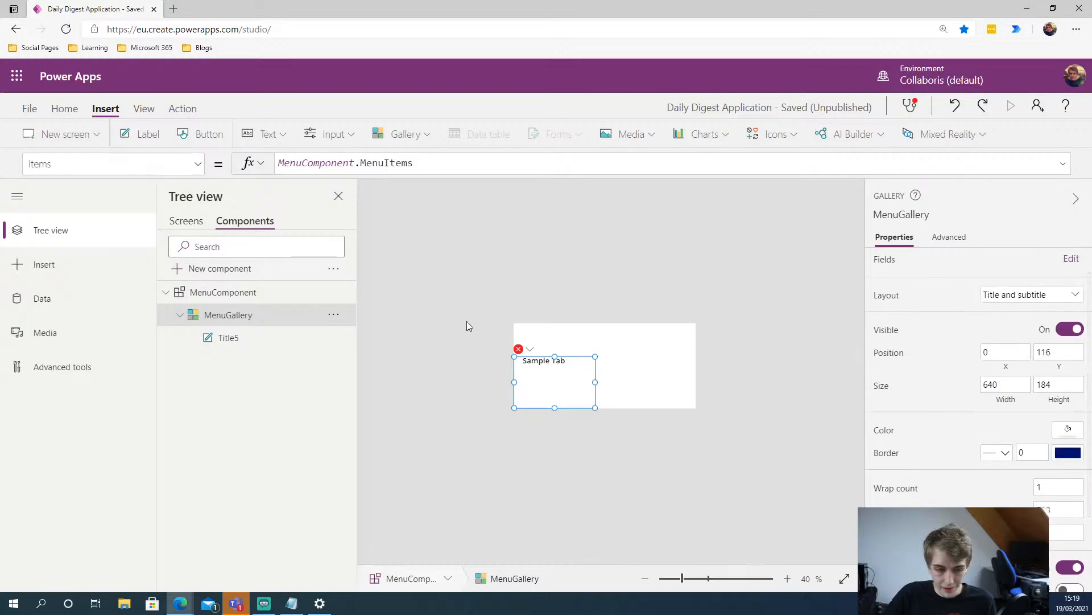
{"action": "left_click", "coordinate": [236, 341]}
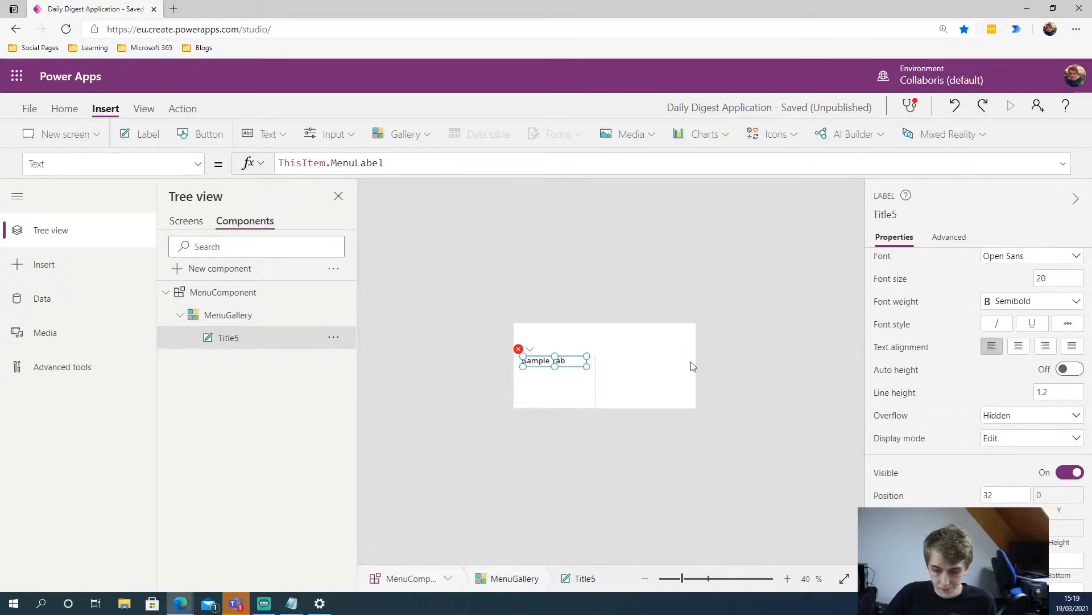
{"action": "scroll", "coordinate": [921, 399], "scroll_direction": "down", "scroll_amount": 5}
Set MenuGallery's fill colour to the custom hex value BE3621
{"action": "left_click", "coordinate": [548, 385]}
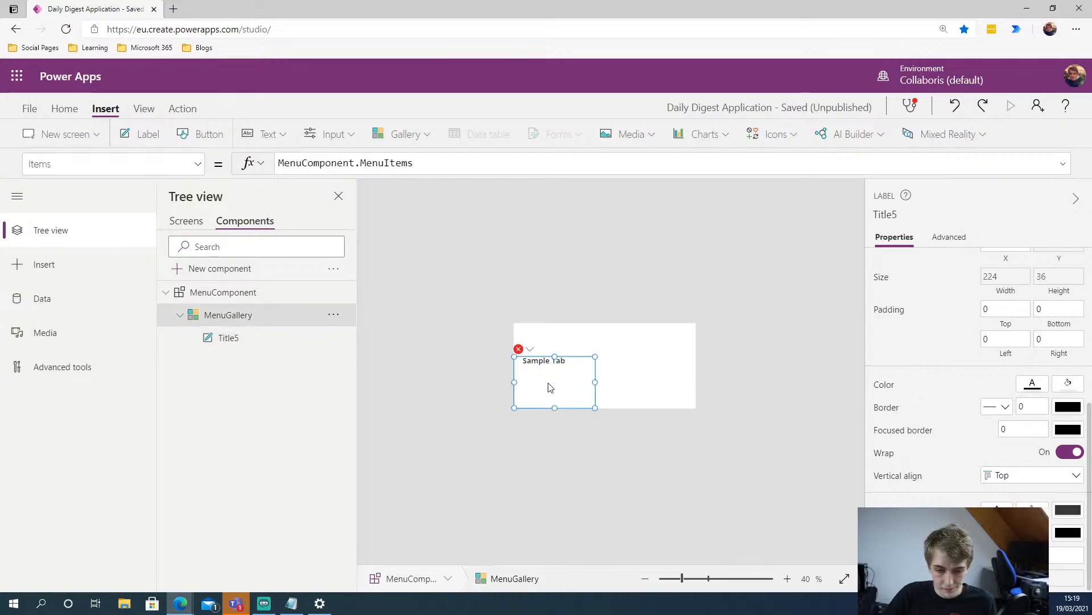
{"action": "scroll", "coordinate": [962, 425], "scroll_direction": "down", "scroll_amount": 1}
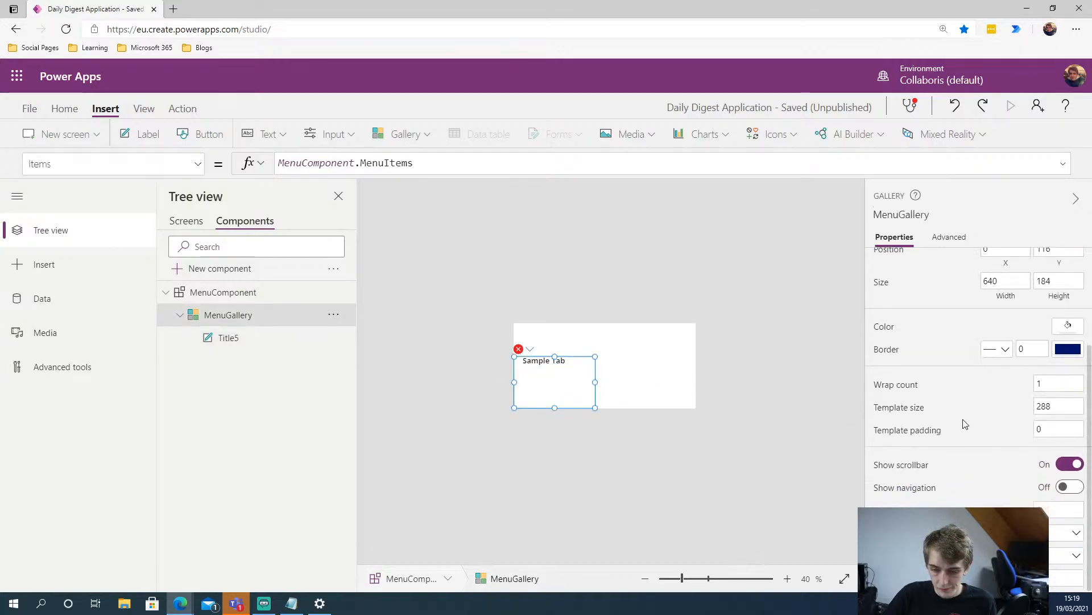
{"action": "left_click", "coordinate": [1069, 327]}
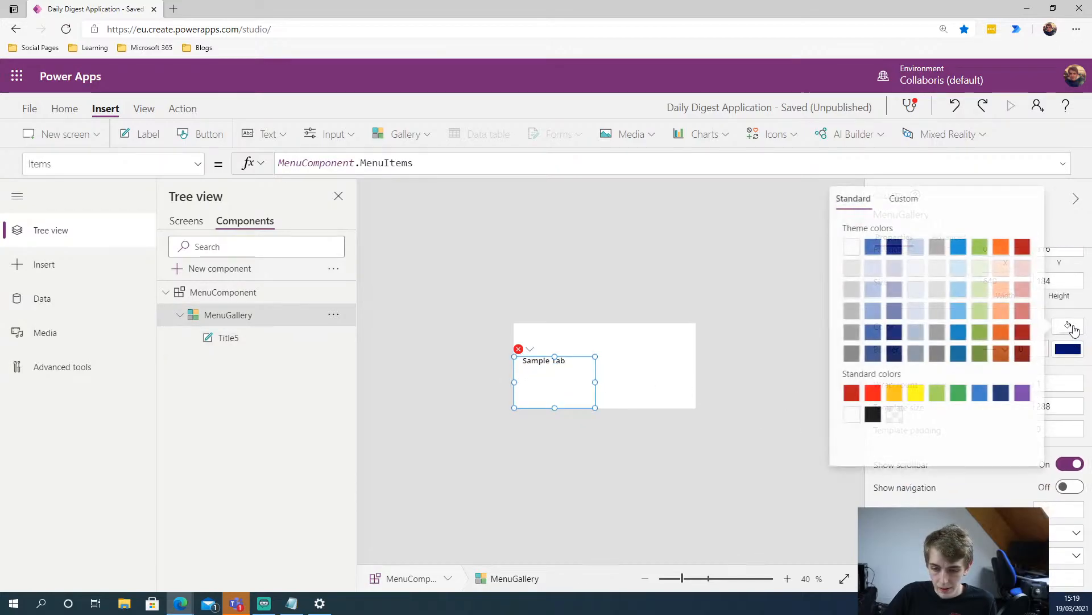
{"action": "left_click", "coordinate": [1022, 249]}
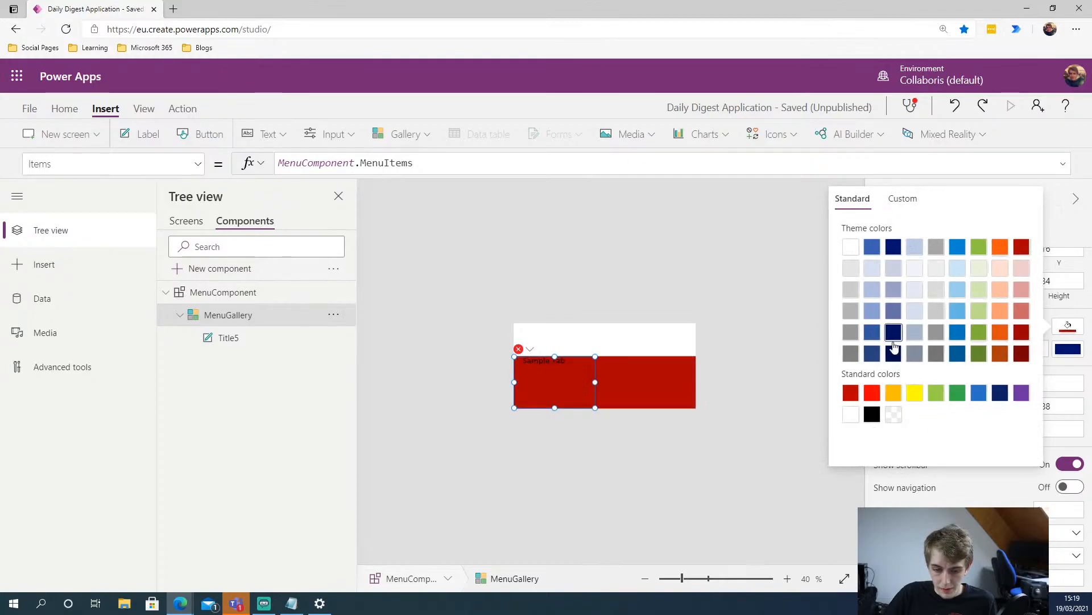
{"action": "left_click", "coordinate": [903, 198]}
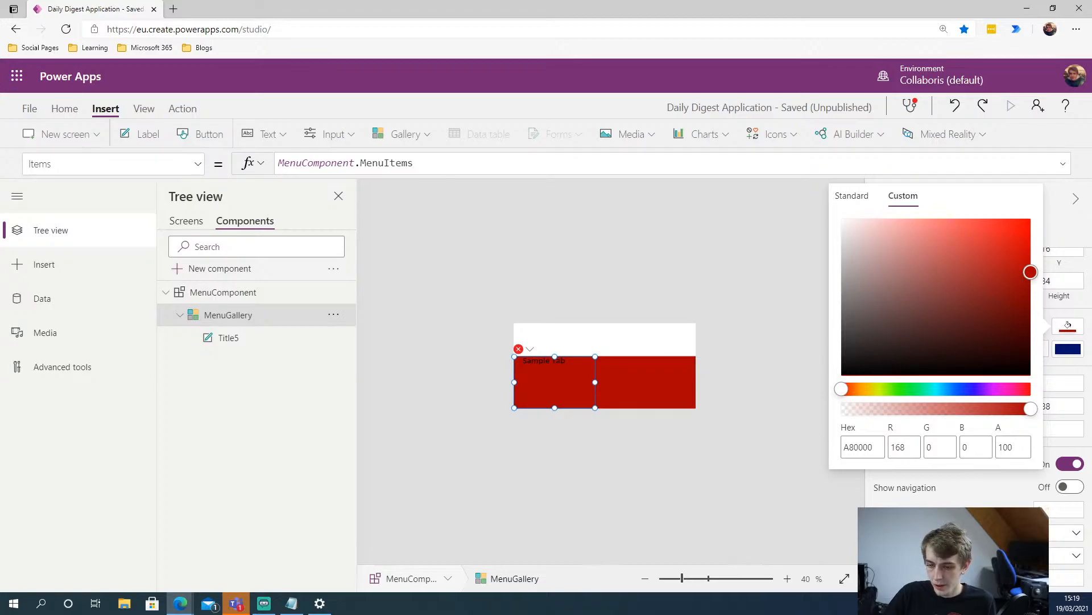
{"action": "key", "text": "alt+Tab"}
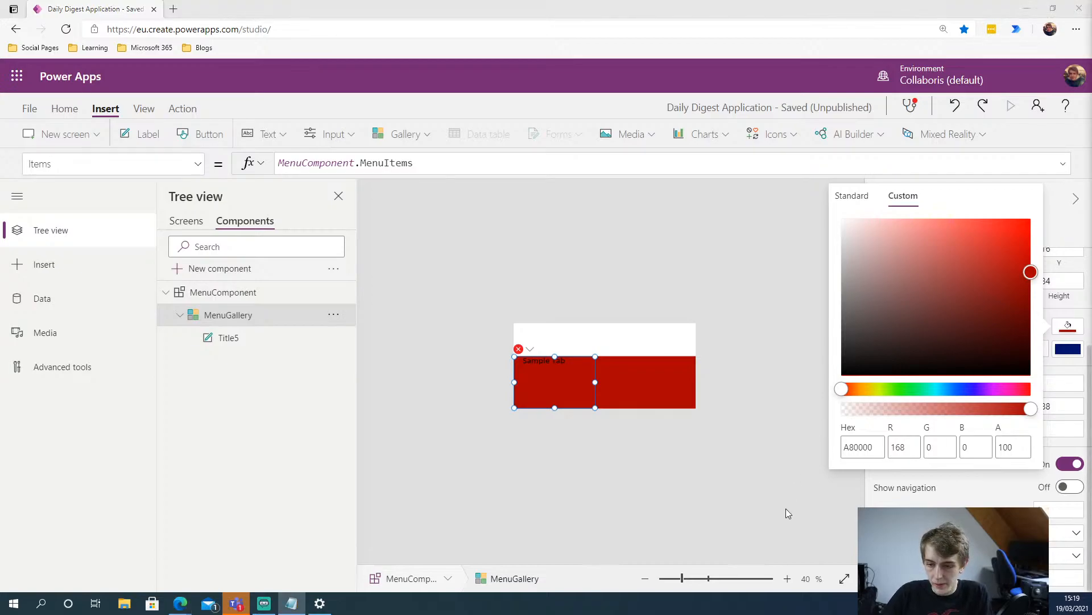
{"action": "key", "text": "alt+Tab"}
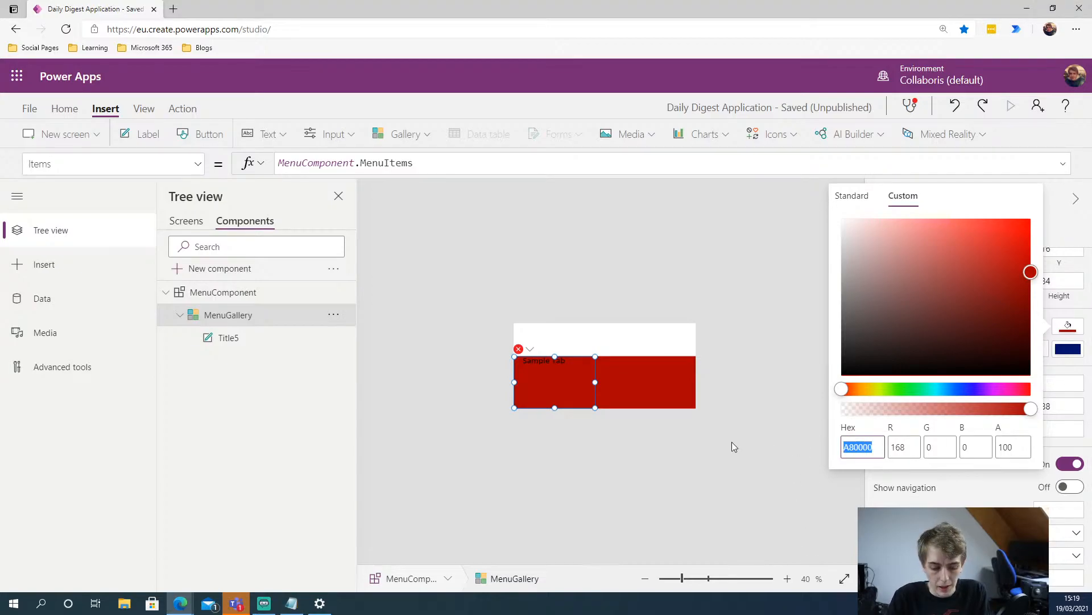
{"action": "type", "text": "BE"}
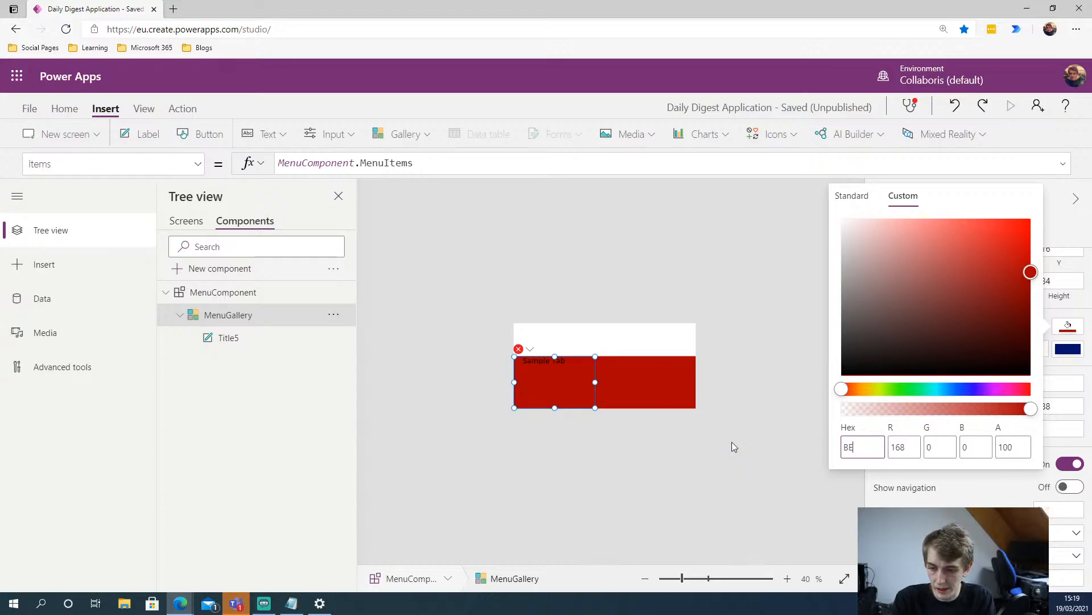
{"action": "type", "text": "36"}
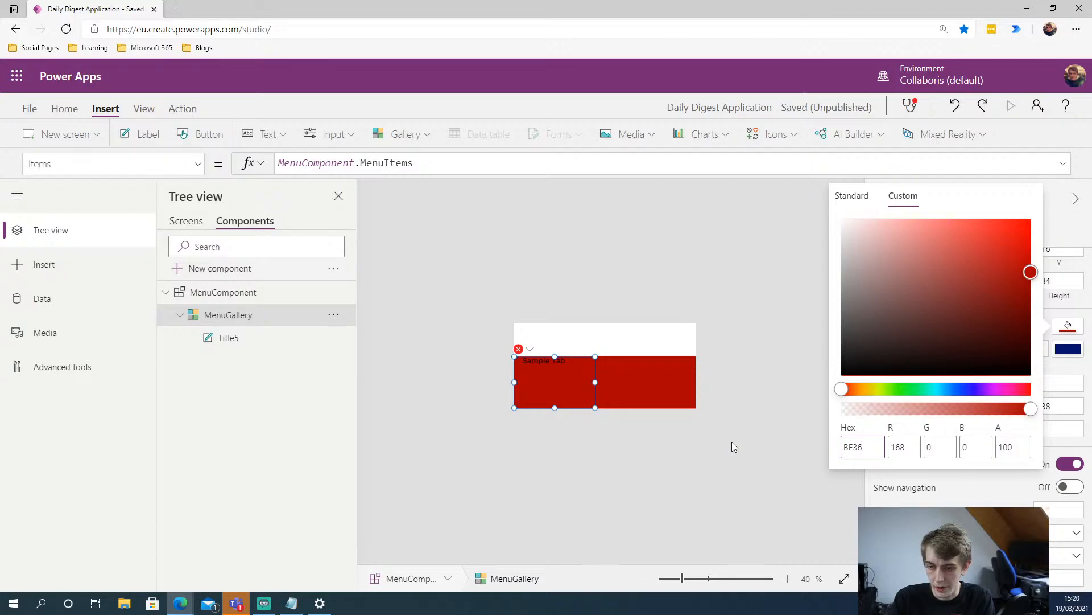
{"action": "type", "text": "21"}
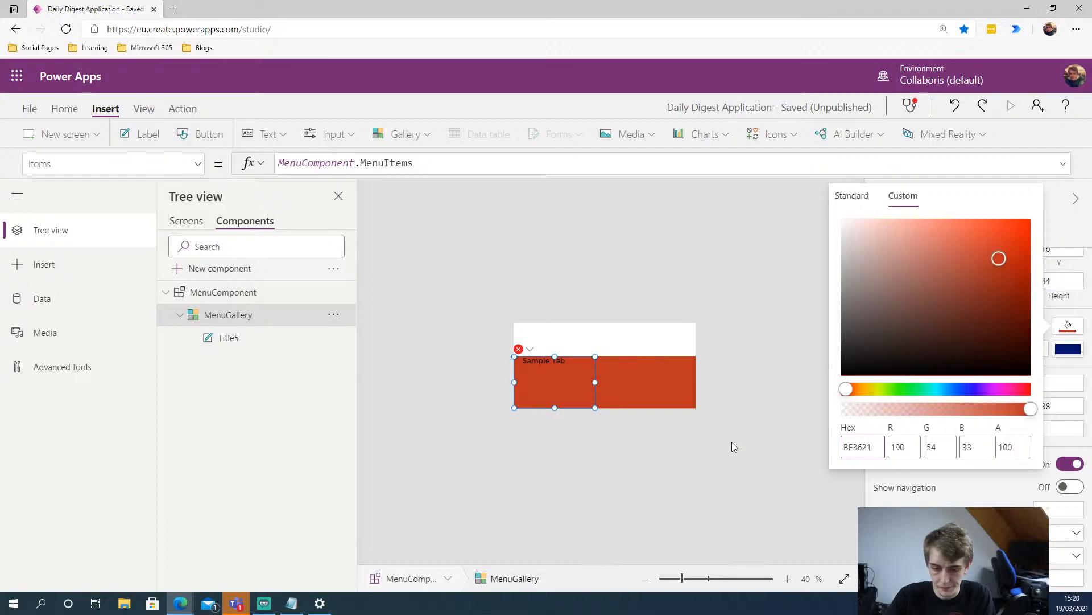
{"action": "left_click", "coordinate": [785, 387]}
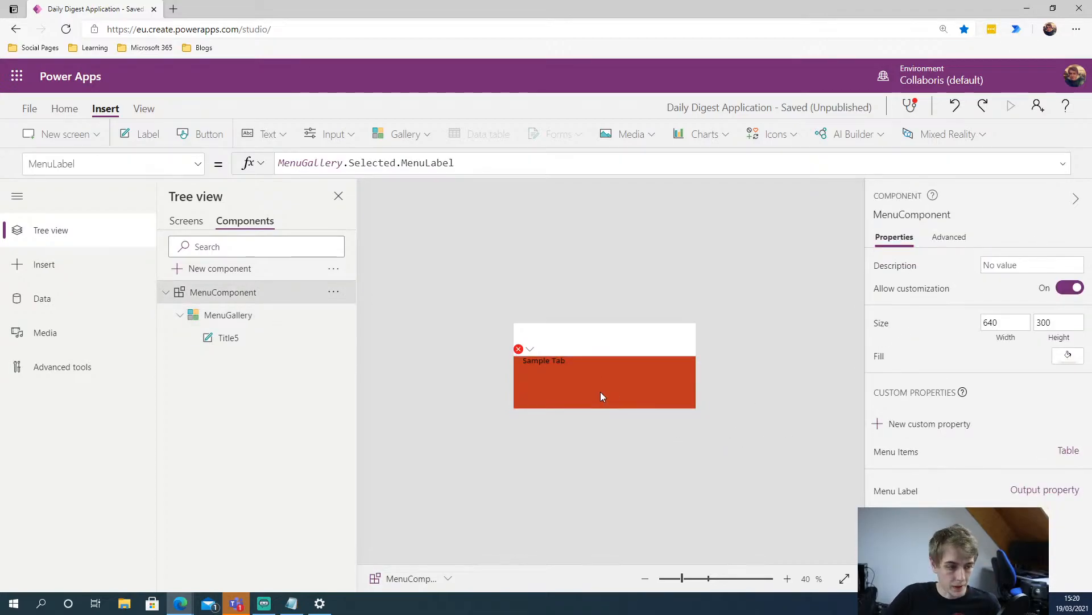
Set the Title5 label's text colour to white and move the label down towards the middle of the gallery template
{"action": "left_click", "coordinate": [553, 367]}
{"action": "scroll", "coordinate": [925, 322], "scroll_direction": "down", "scroll_amount": 3}
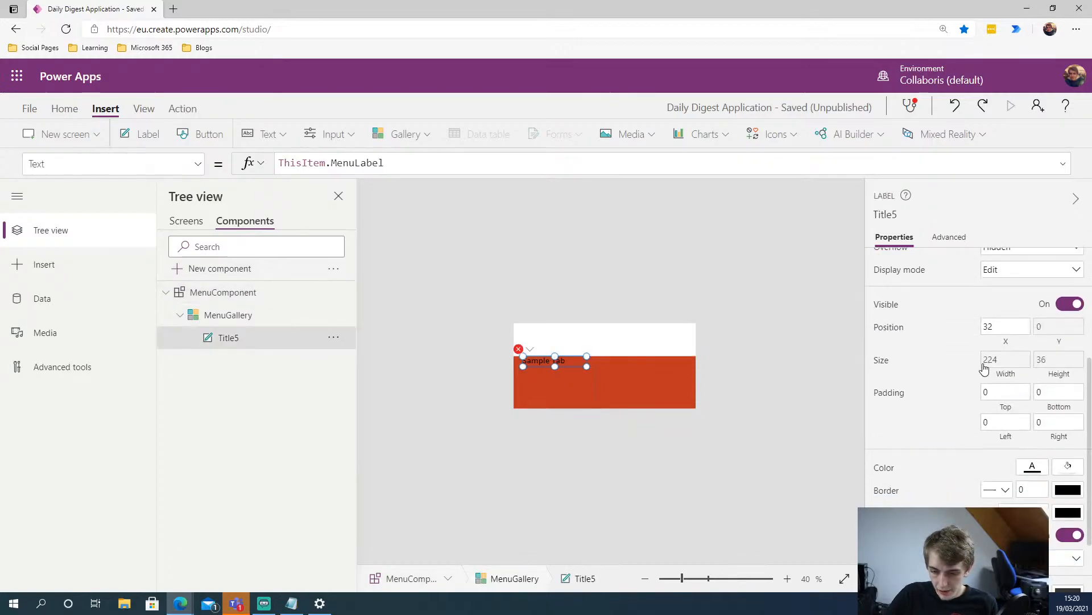
{"action": "left_click", "coordinate": [1031, 461]}
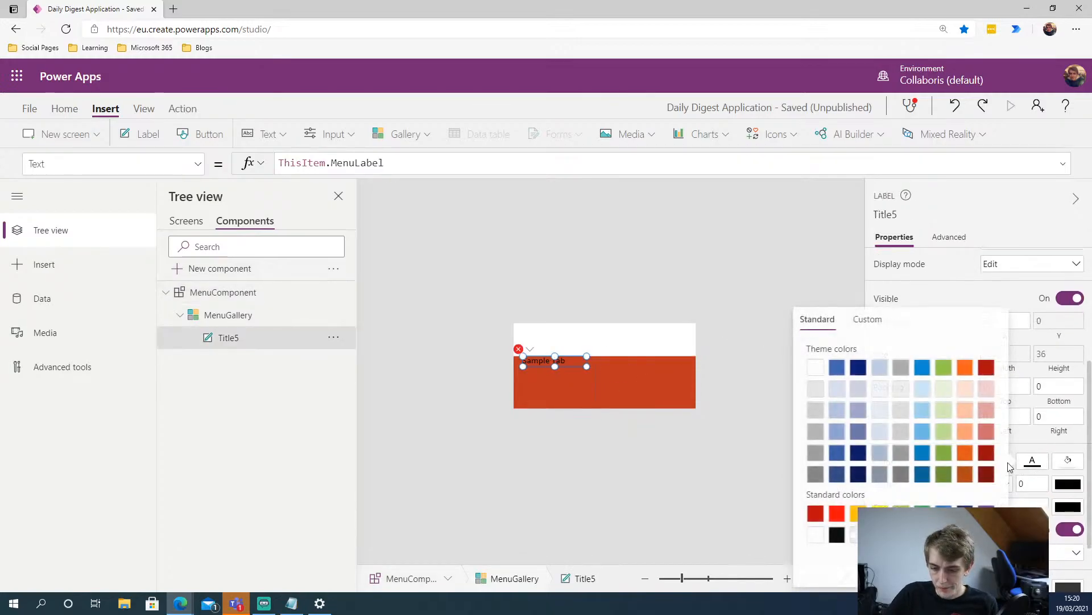
{"action": "left_click", "coordinate": [817, 367]}
{"action": "left_click", "coordinate": [770, 387]}
{"action": "left_click", "coordinate": [556, 363]}
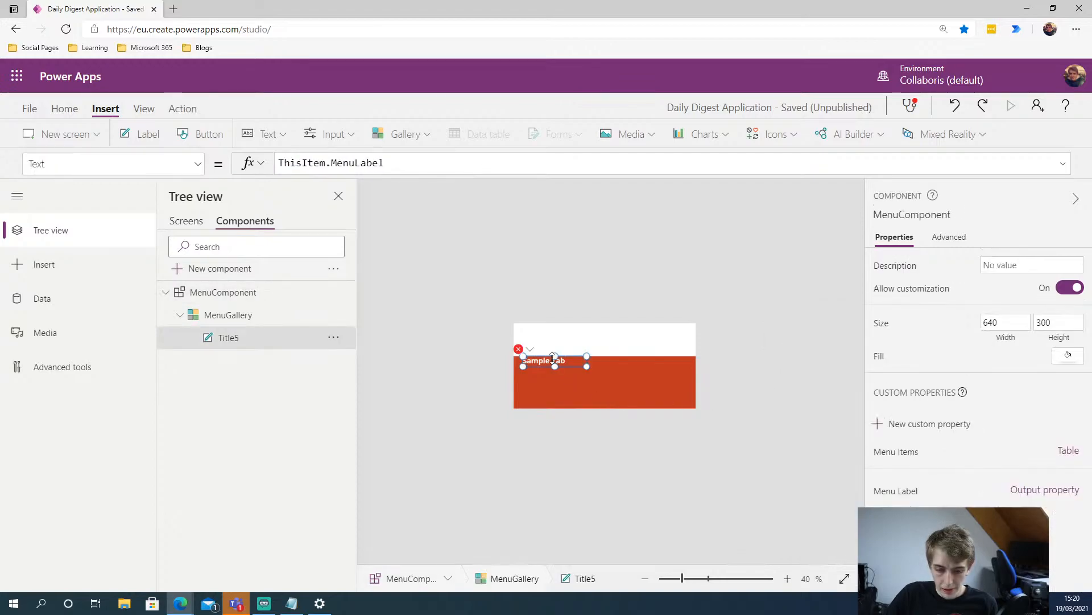
{"action": "left_click_drag", "start_coordinate": [544, 363], "coordinate": [543, 379]}
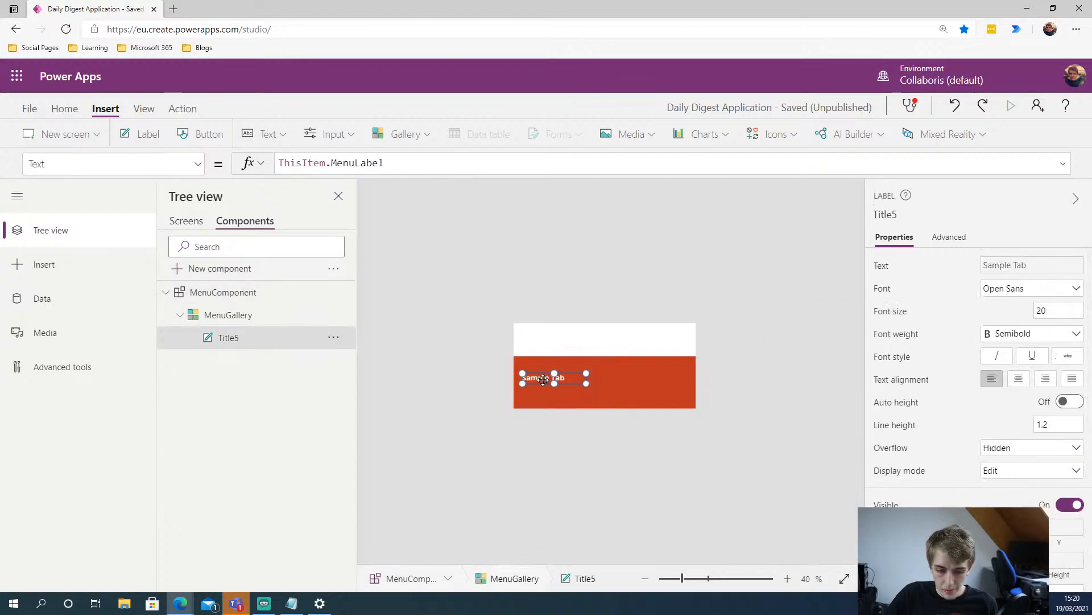
Clear the existing RGBA(0, 0, 0, 0) formula from MenuGallery's TemplateFill property
{"action": "left_click", "coordinate": [786, 374]}
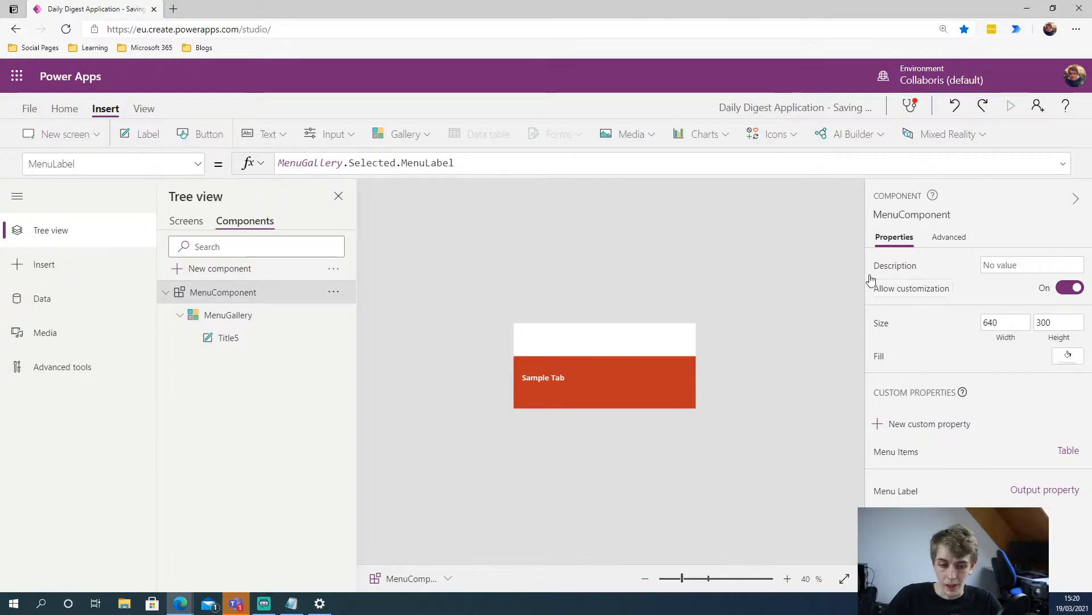
{"action": "left_click", "coordinate": [263, 316]}
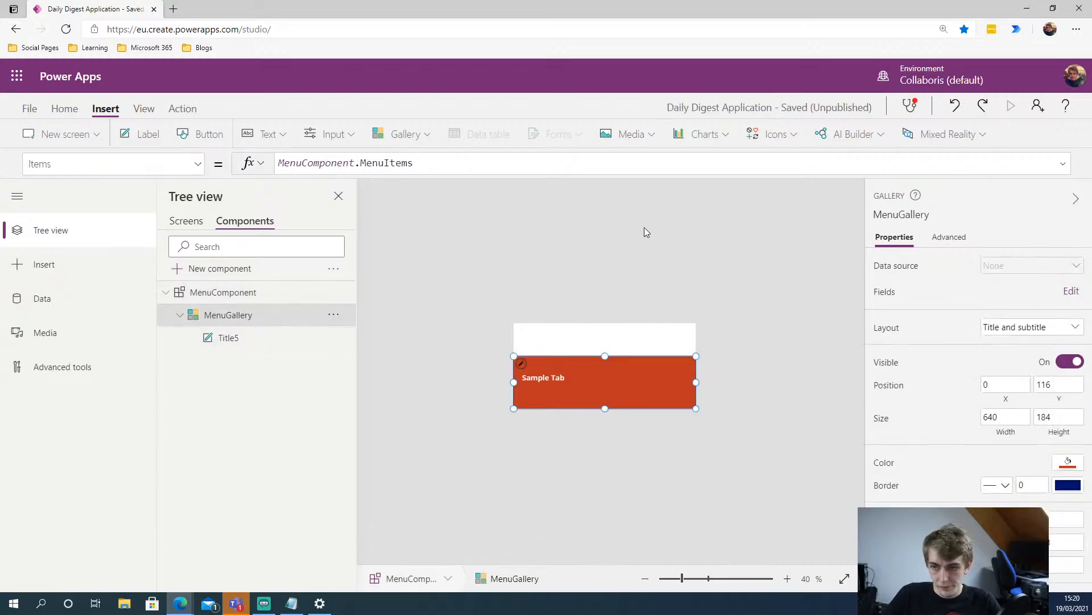
{"action": "left_click", "coordinate": [196, 164]}
{"action": "scroll", "coordinate": [171, 295], "scroll_direction": "down", "scroll_amount": 2}
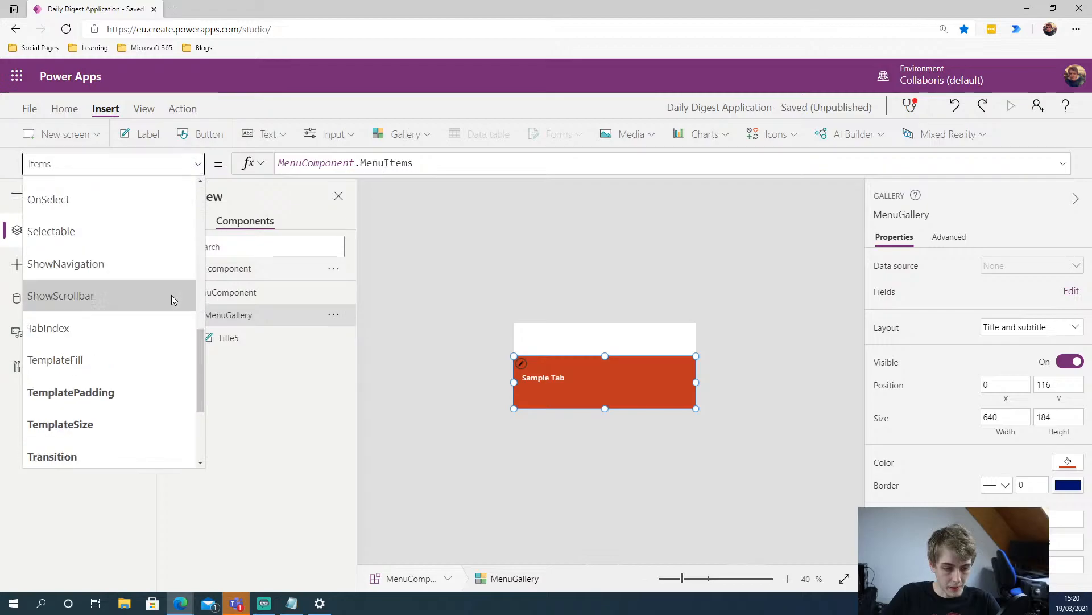
{"action": "scroll", "coordinate": [172, 295], "scroll_direction": "down", "scroll_amount": 3}
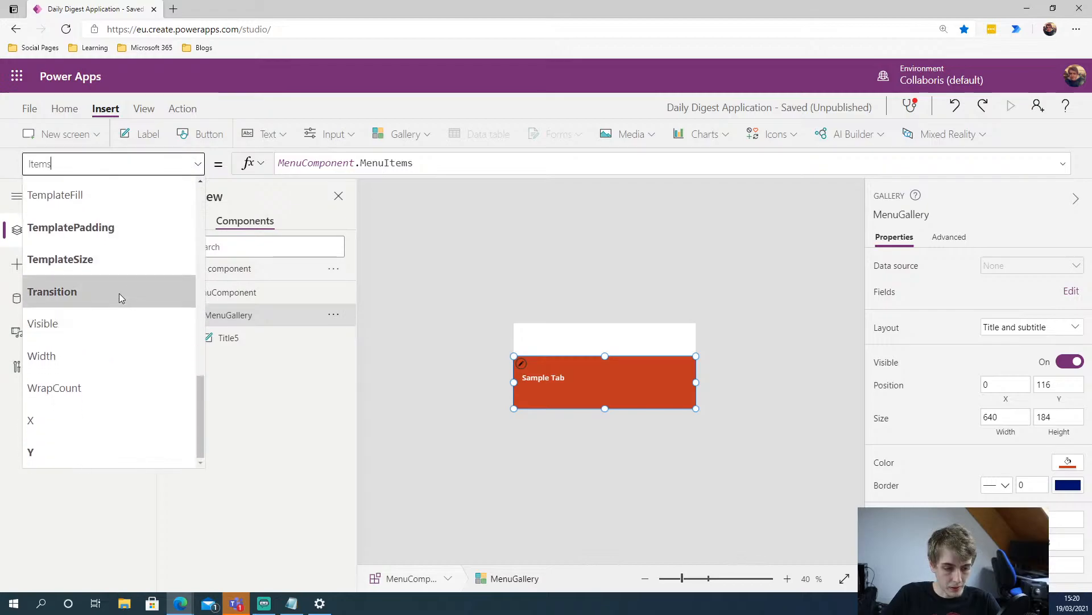
{"action": "left_click", "coordinate": [56, 195]}
{"action": "left_click", "coordinate": [367, 164]}
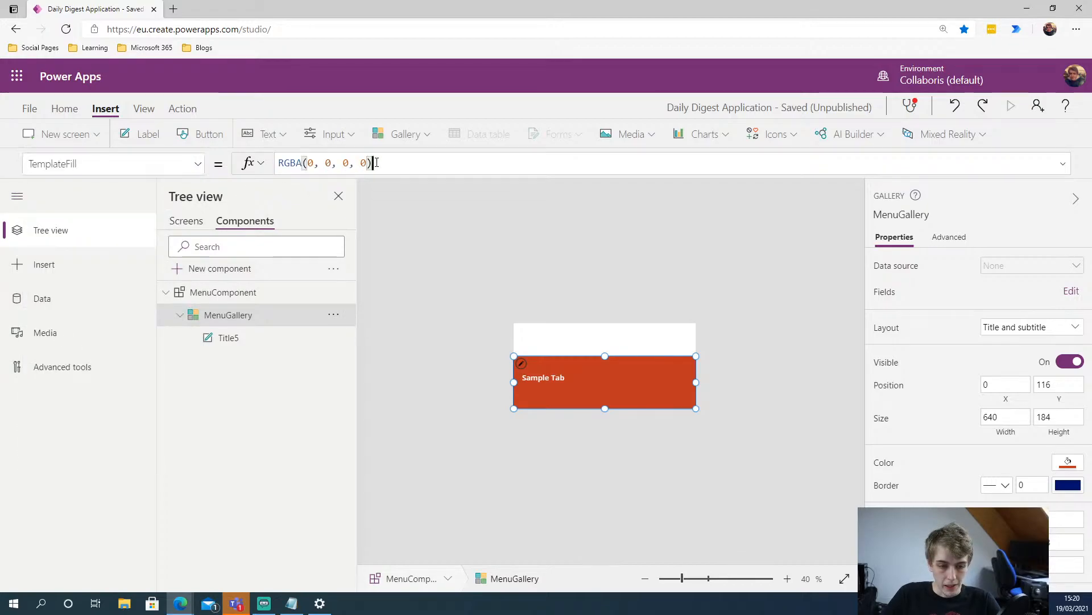
{"action": "key", "text": "ctrl+a"}
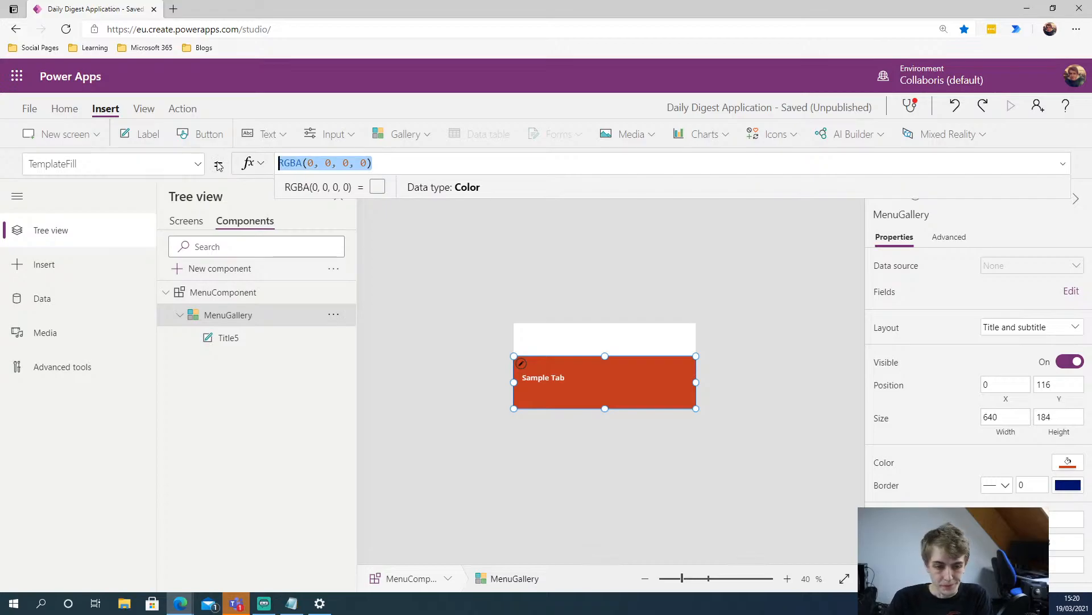
{"action": "key", "text": "BackSpace"}
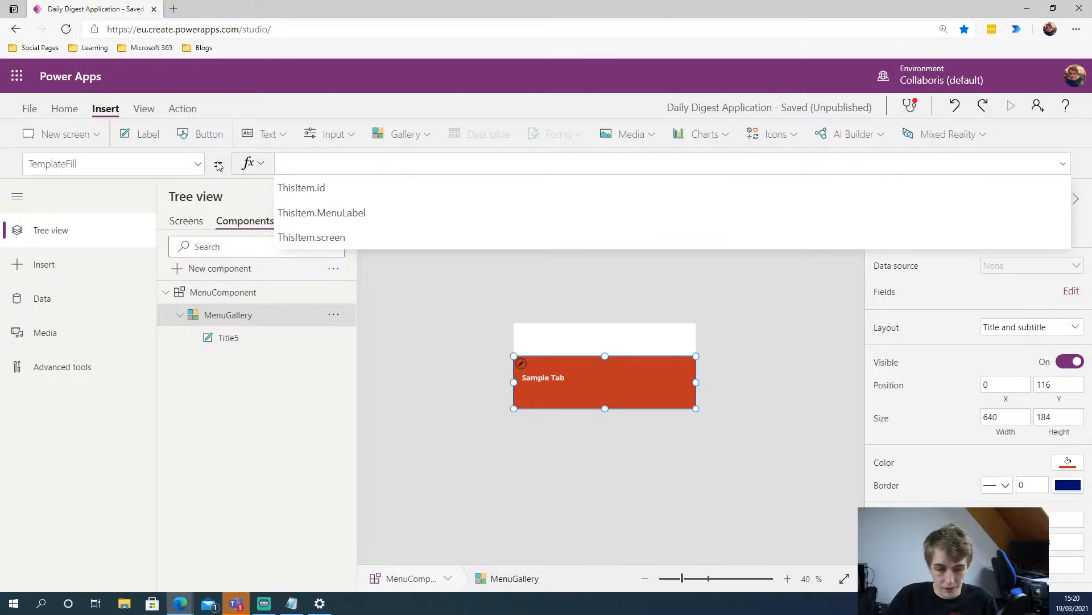
{"action": "left_click", "coordinate": [488, 386]}
{"action": "left_click", "coordinate": [547, 392]}
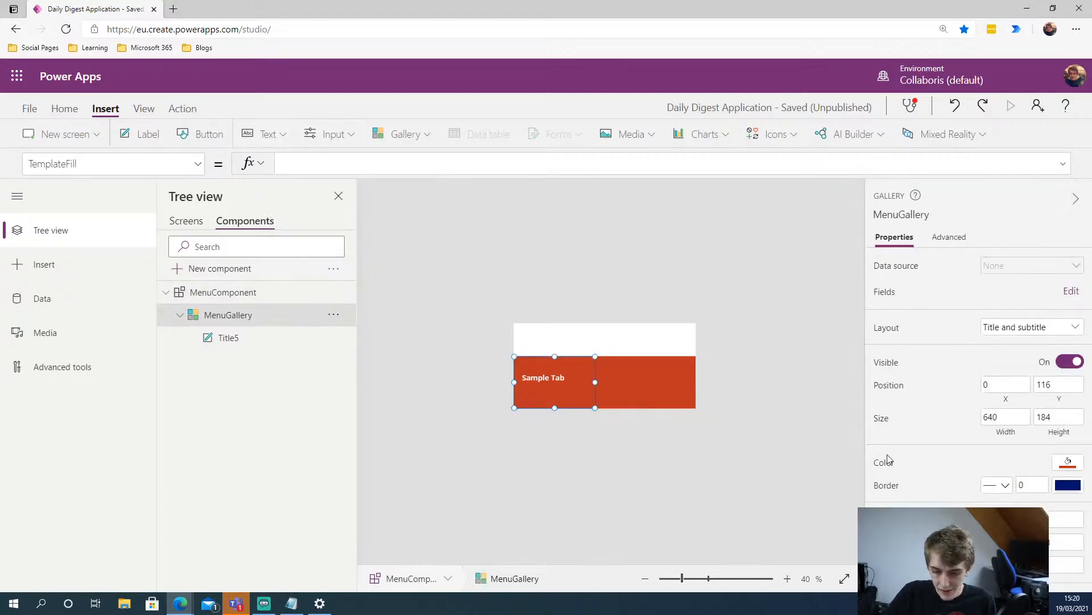
Check the custom fill colour of MenuGallery
{"action": "left_click", "coordinate": [1068, 461]}
{"action": "left_click", "coordinate": [903, 318]}
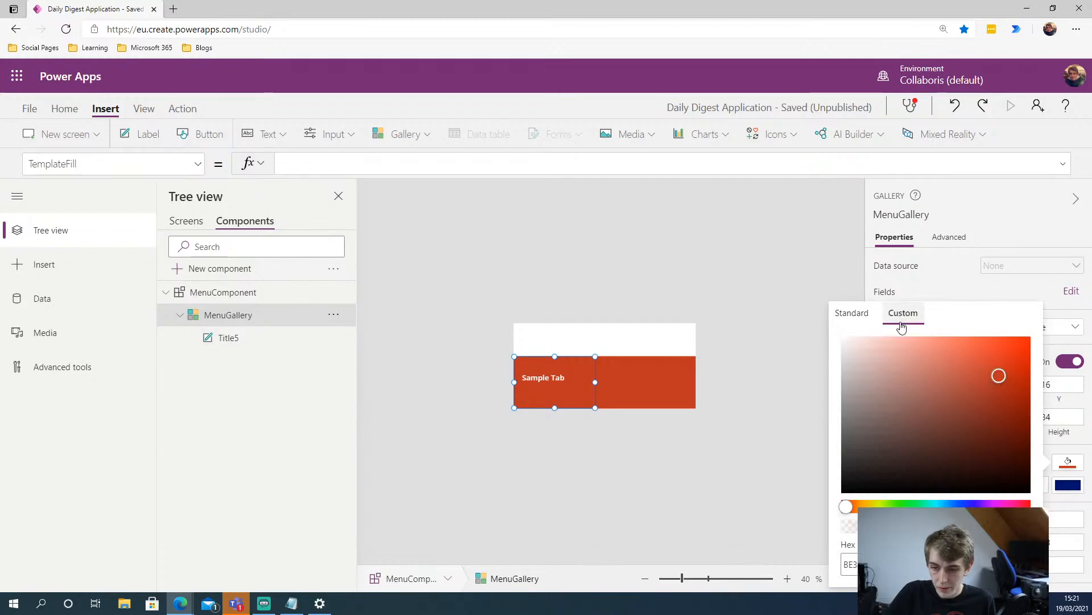
{"action": "left_click", "coordinate": [707, 245]}
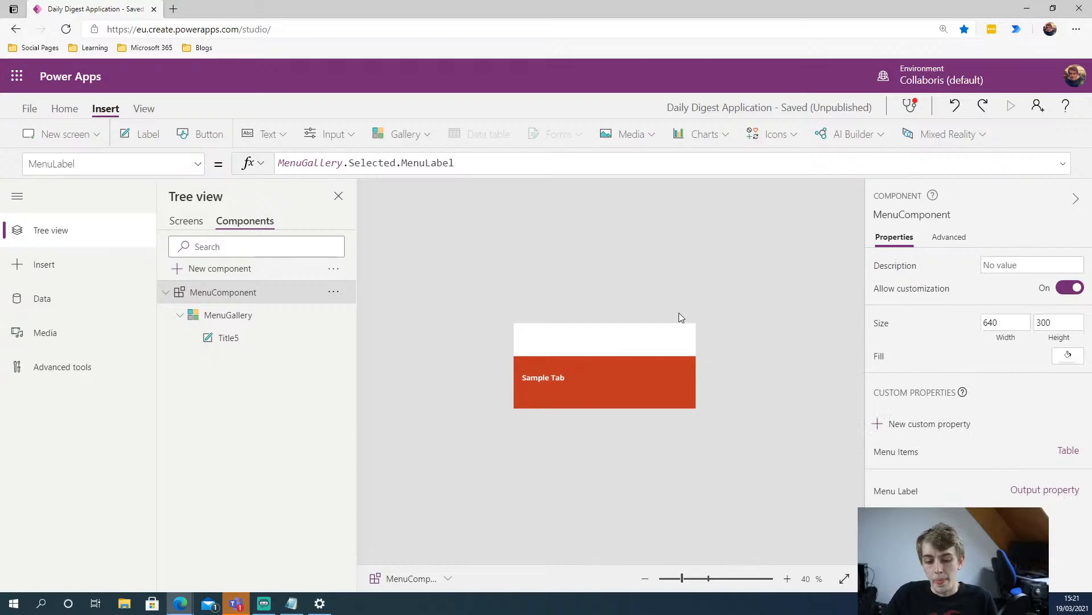
Start an If formula in MenuGallery's TemplateFill property with ThisItem.IsSelected as the condition
{"action": "left_click", "coordinate": [520, 368]}
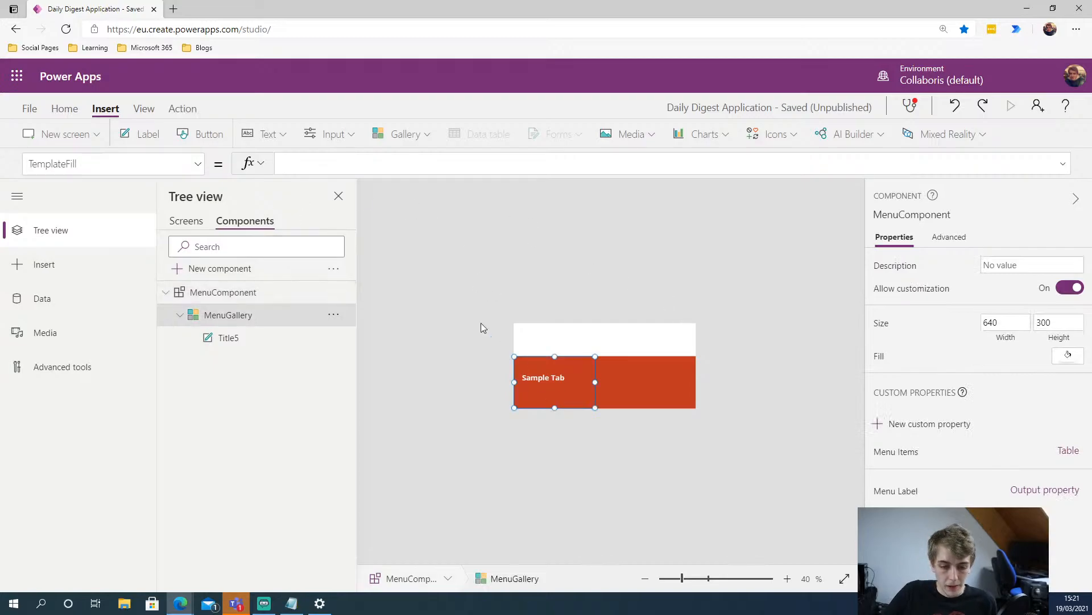
{"action": "left_click", "coordinate": [315, 171]}
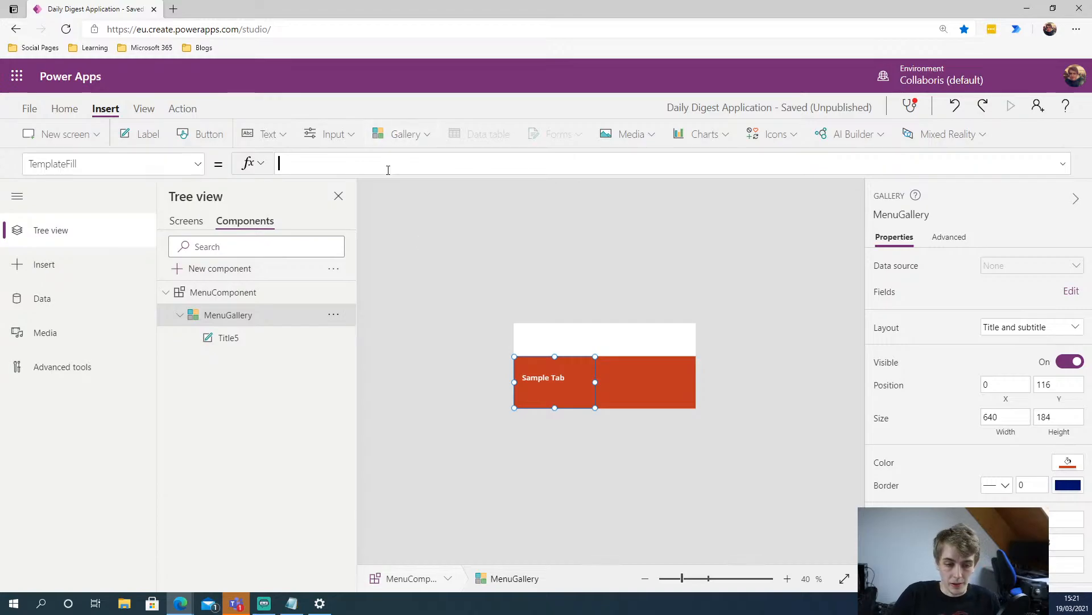
{"action": "type", "text": "i"}
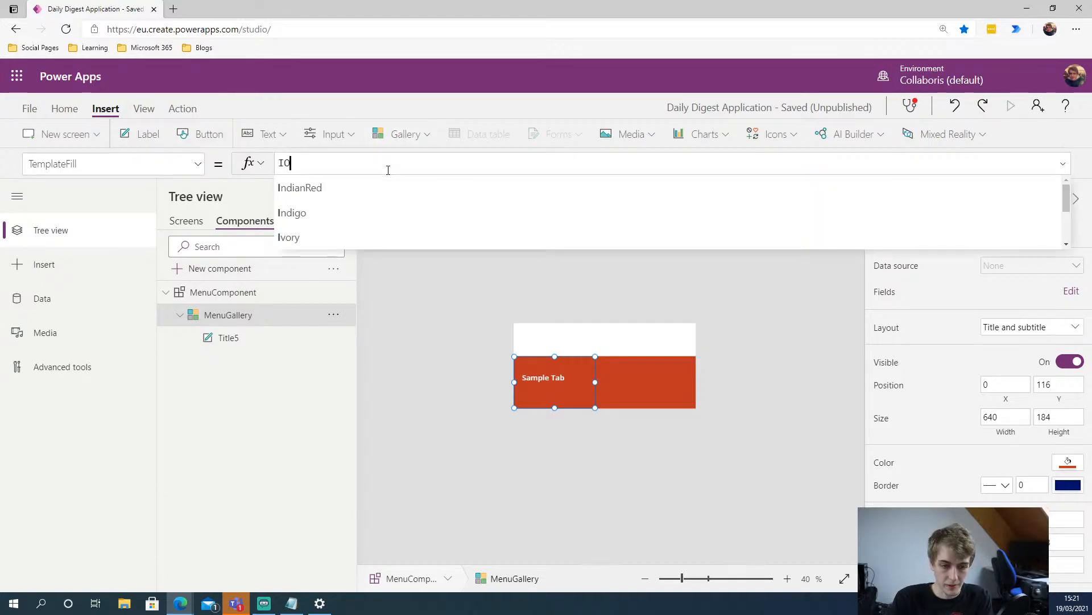
{"action": "type", "text": "f("}
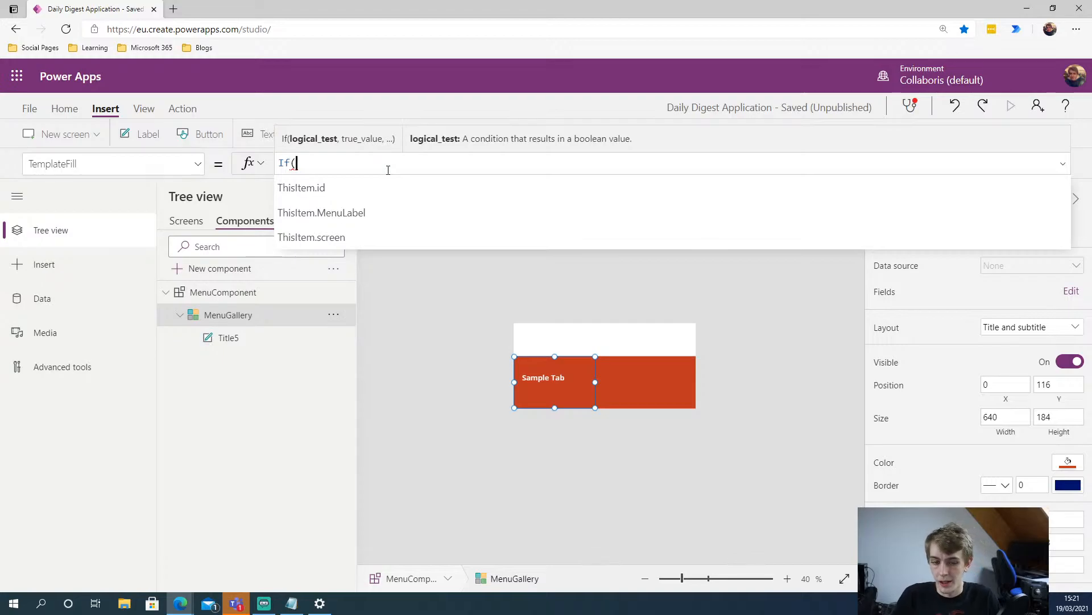
{"action": "type", "text": "this"}
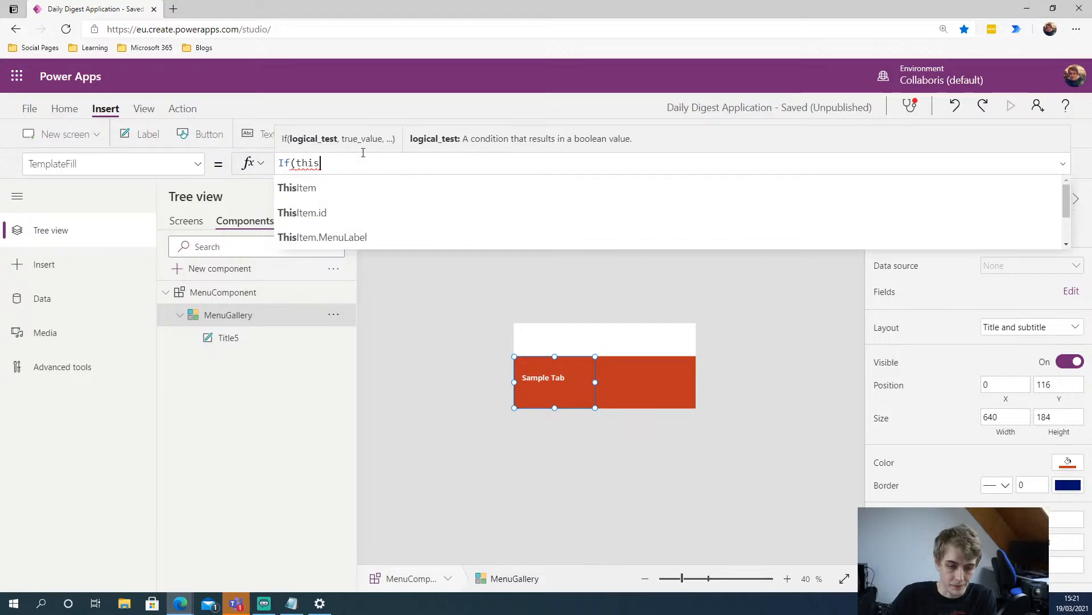
{"action": "left_click", "coordinate": [324, 187]}
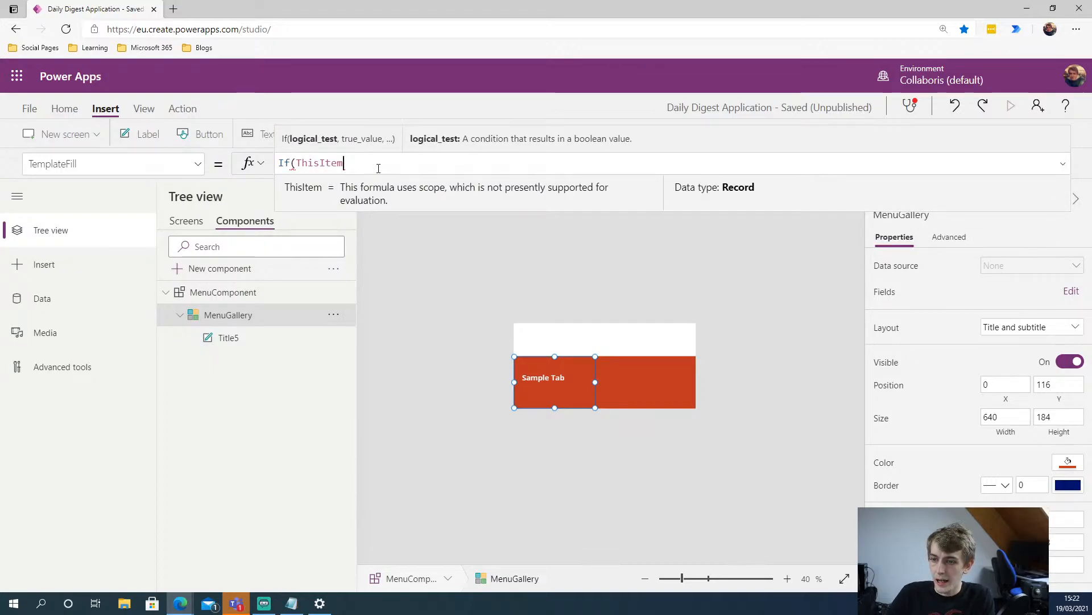
{"action": "type", "text": "."}
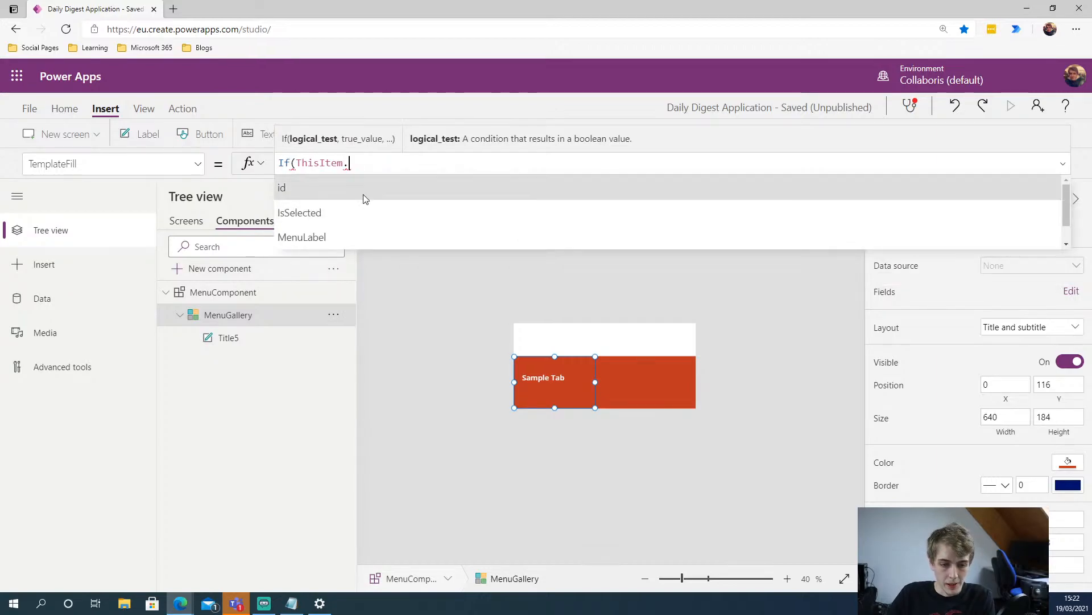
{"action": "left_click", "coordinate": [339, 213]}
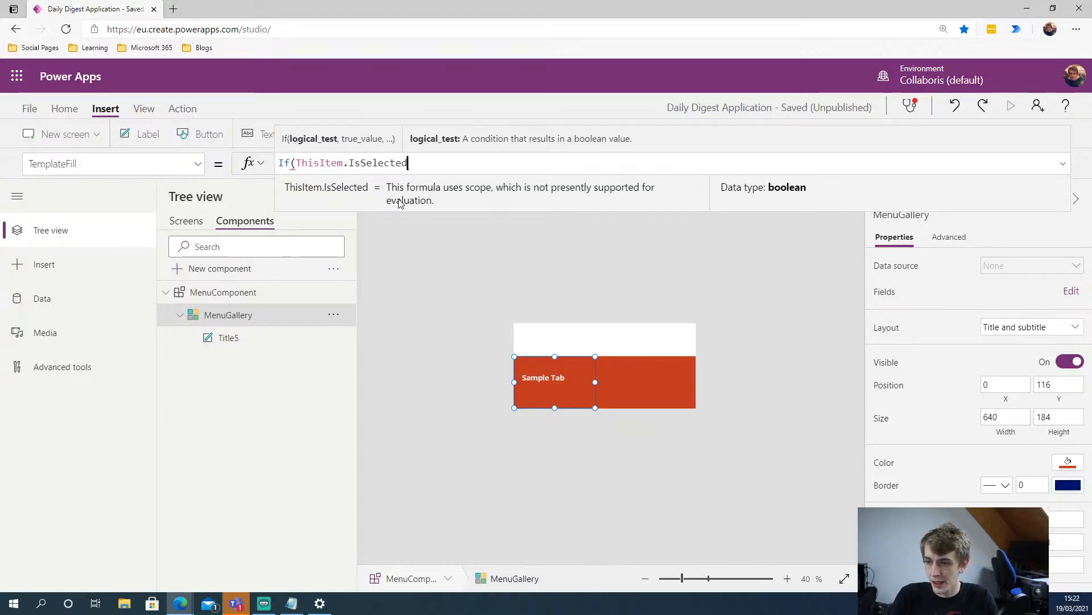
Give the If formula a ColorFade function as its true value, with MenuGallery.Fill as the colour to fade
{"action": "type", "text": ","}
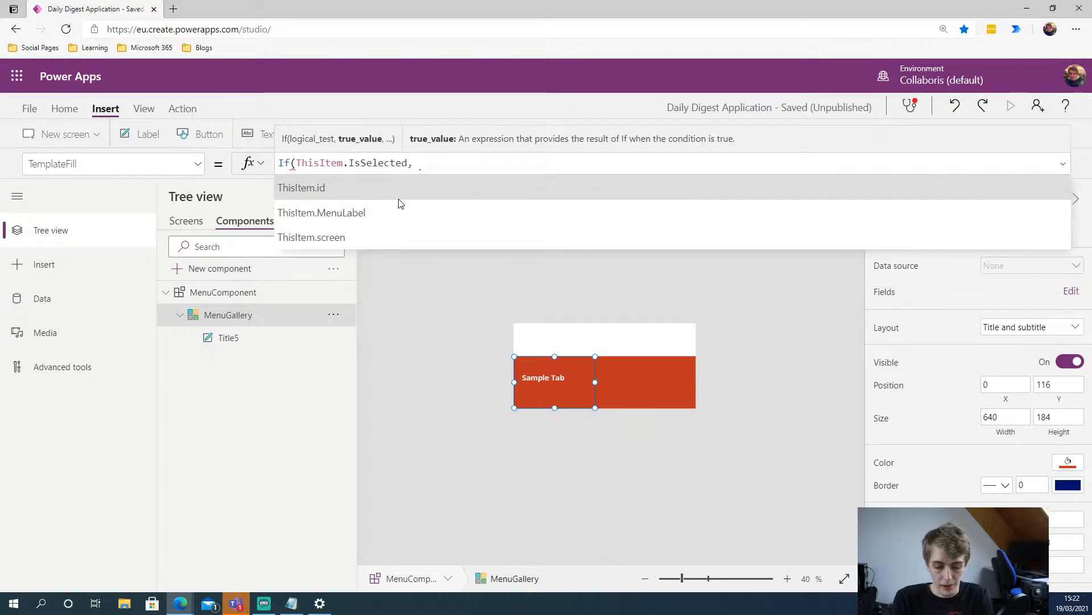
{"action": "type", "text": " Color"}
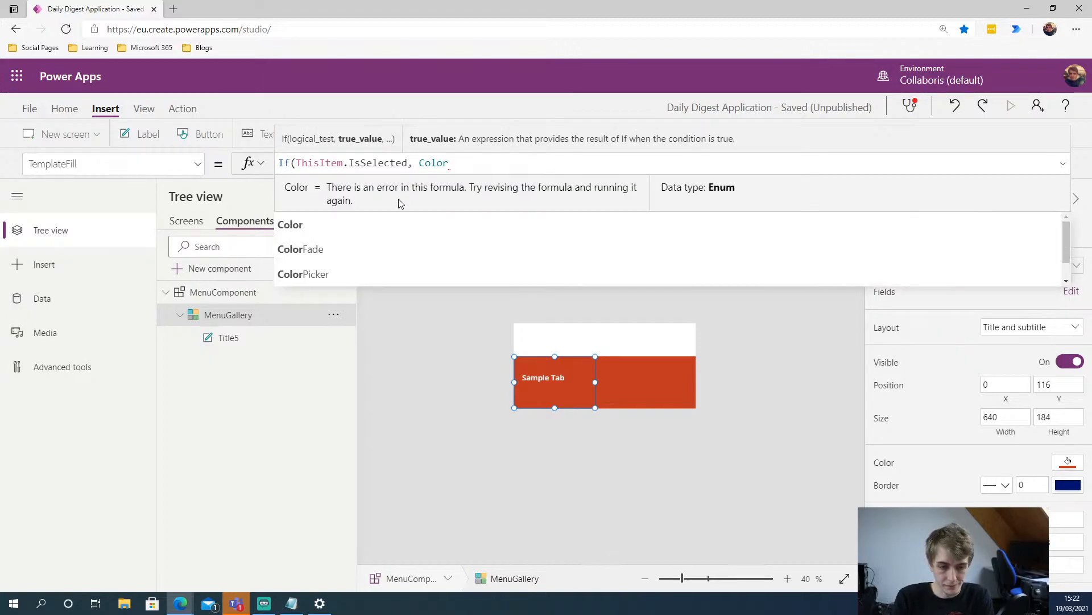
{"action": "left_click", "coordinate": [319, 250]}
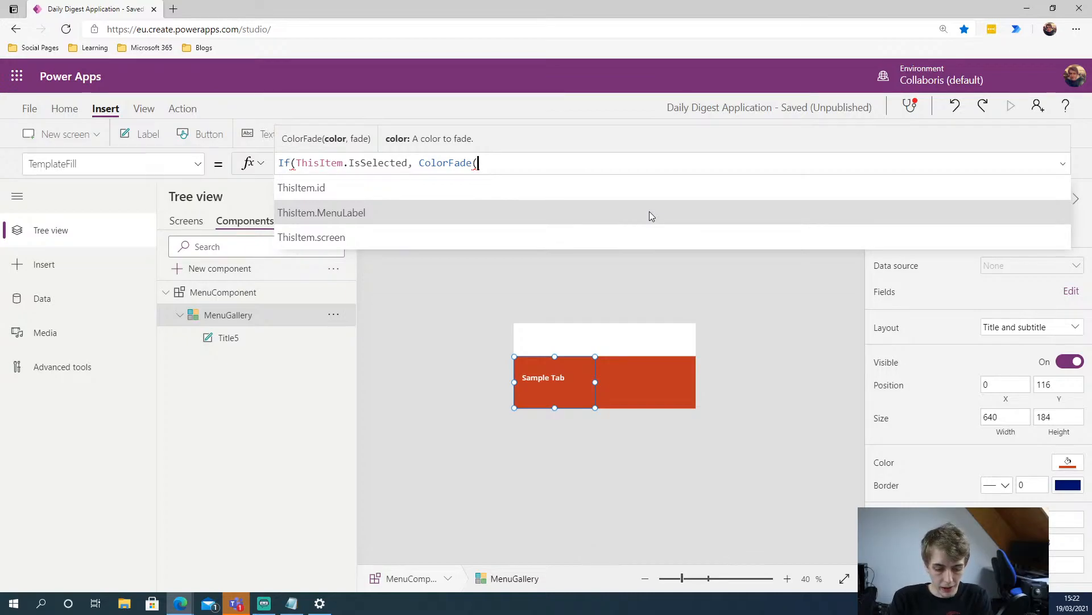
{"action": "type", "text": "MenuGa"}
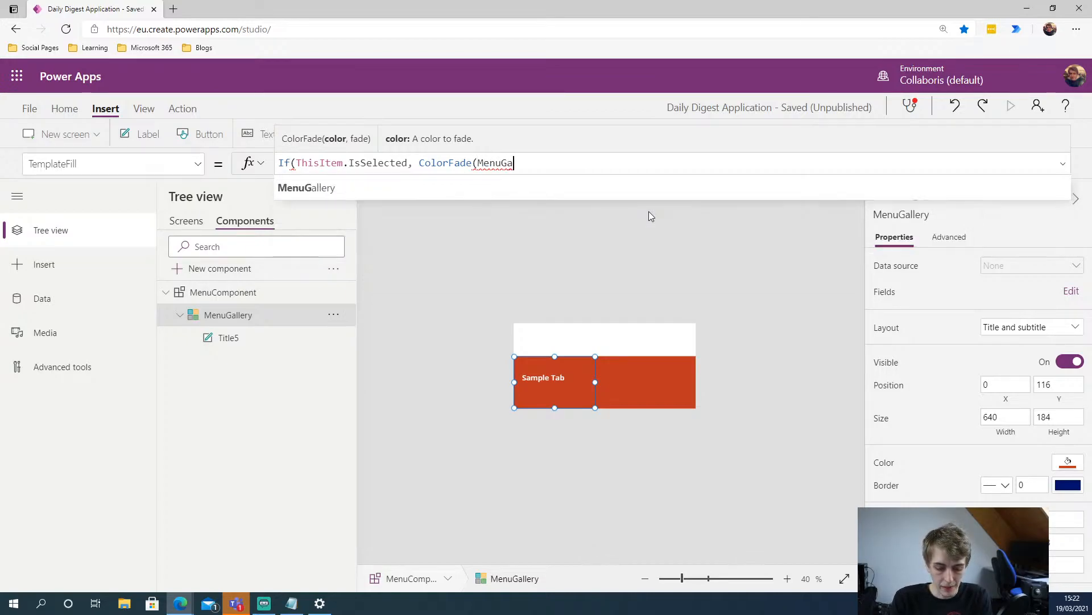
{"action": "type", "text": "llery"}
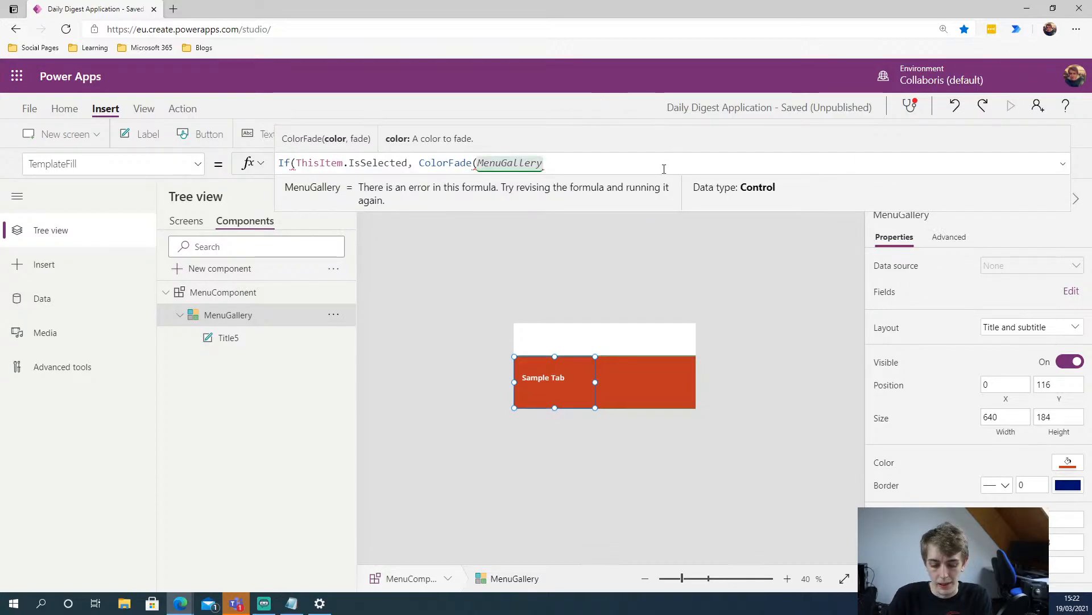
{"action": "type", "text": "."}
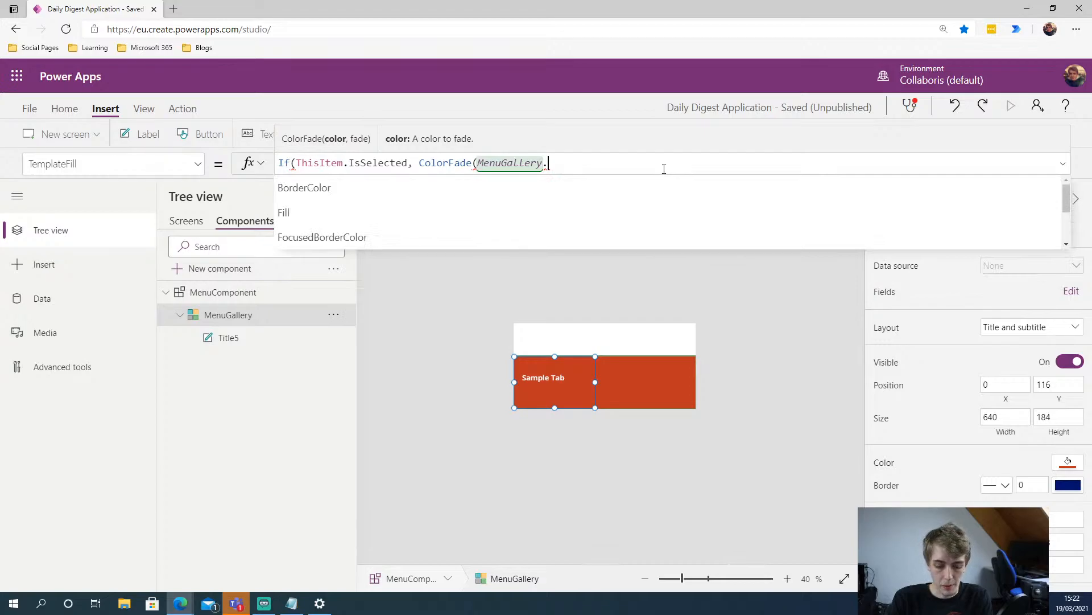
{"action": "type", "text": "fill"}
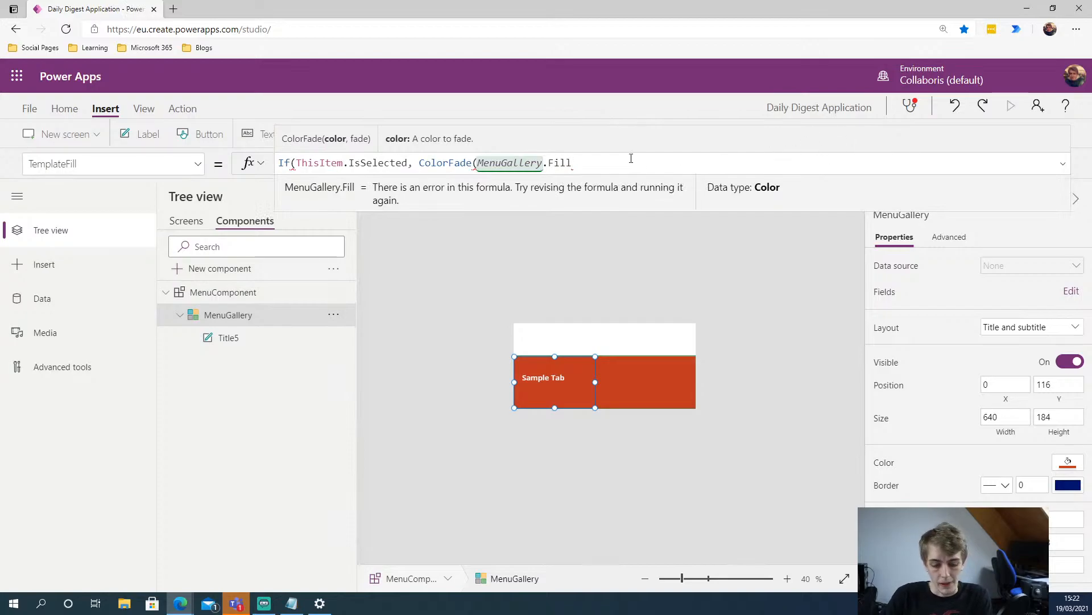
Set the ColorFade amount to 50% and complete the TemplateFill formula with its closing brackets
{"action": "type", "text": ","}
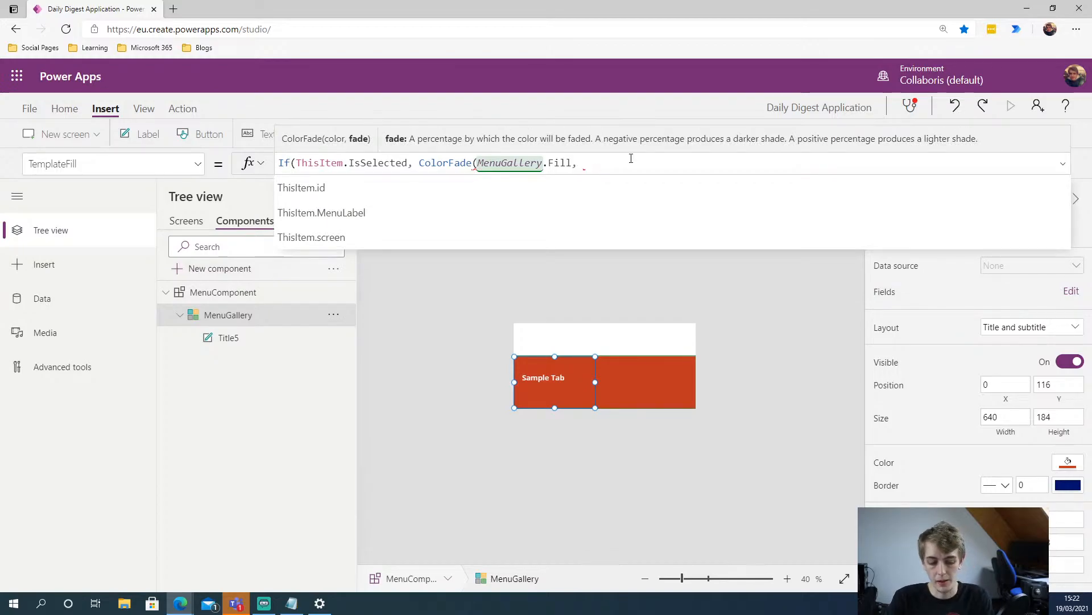
{"action": "type", "text": "50"}
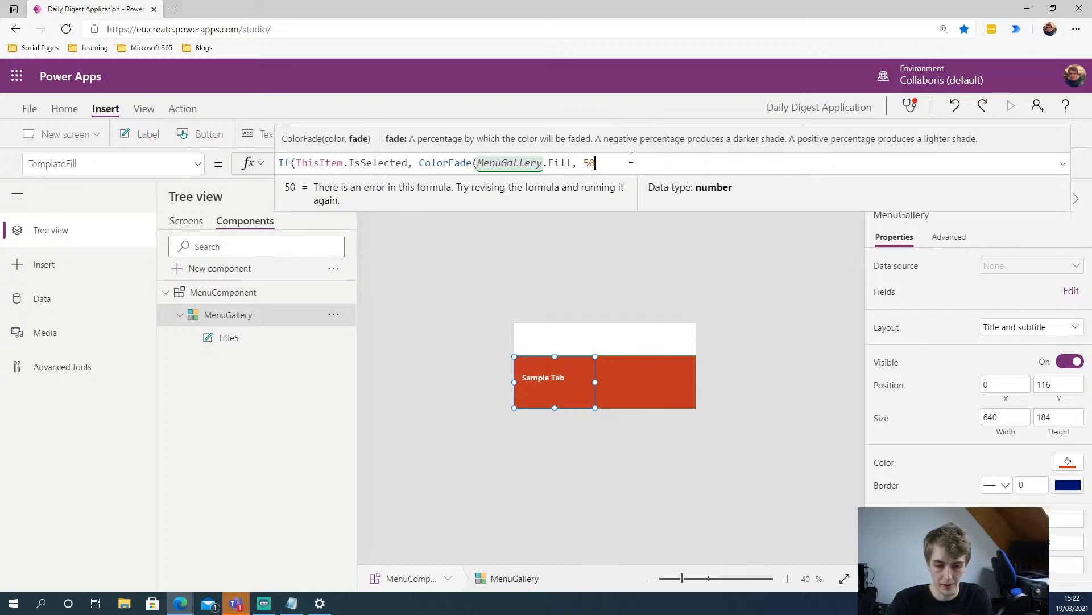
{"action": "type", "text": "%"}
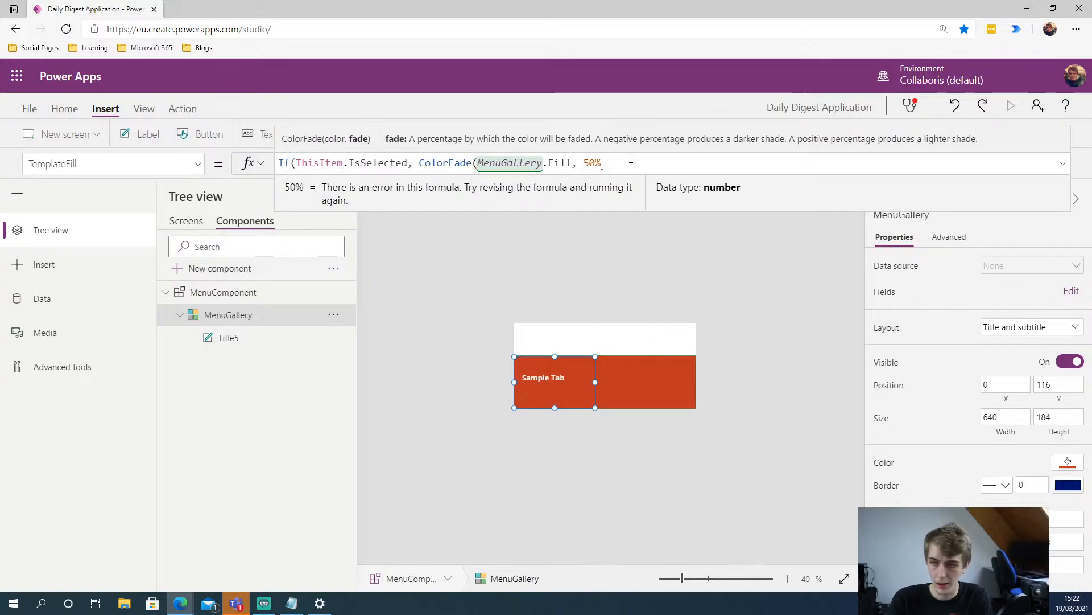
{"action": "type", "text": ")"}
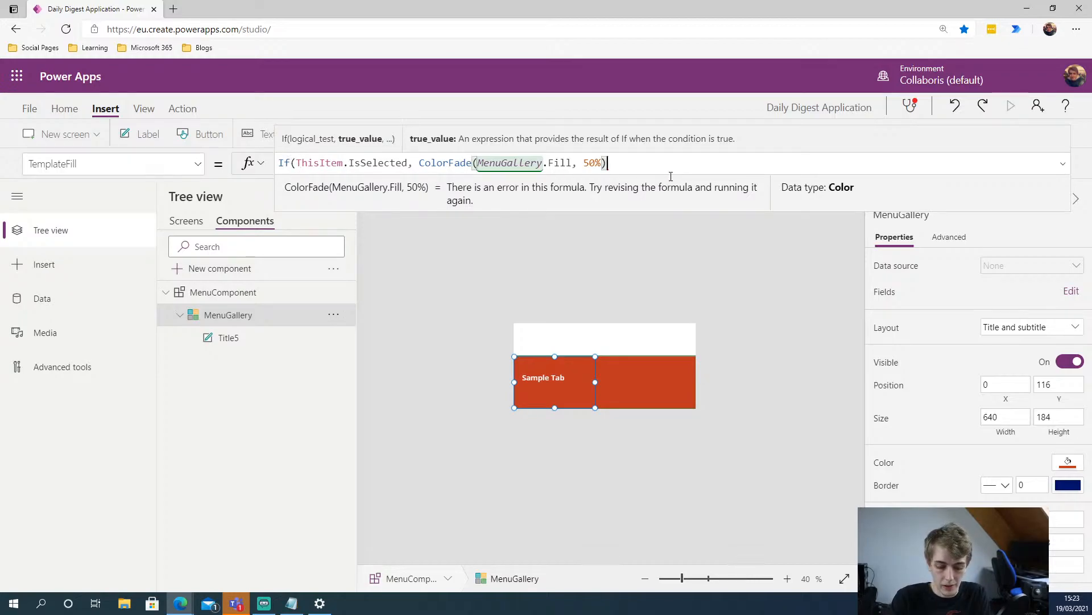
{"action": "type", "text": ")"}
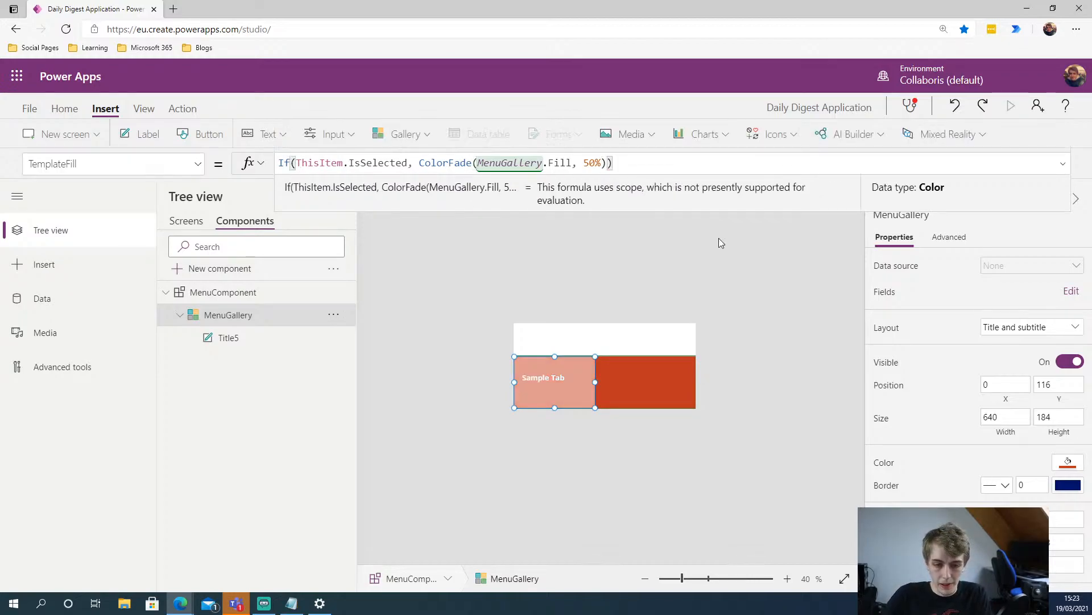
{"action": "left_click", "coordinate": [734, 252]}
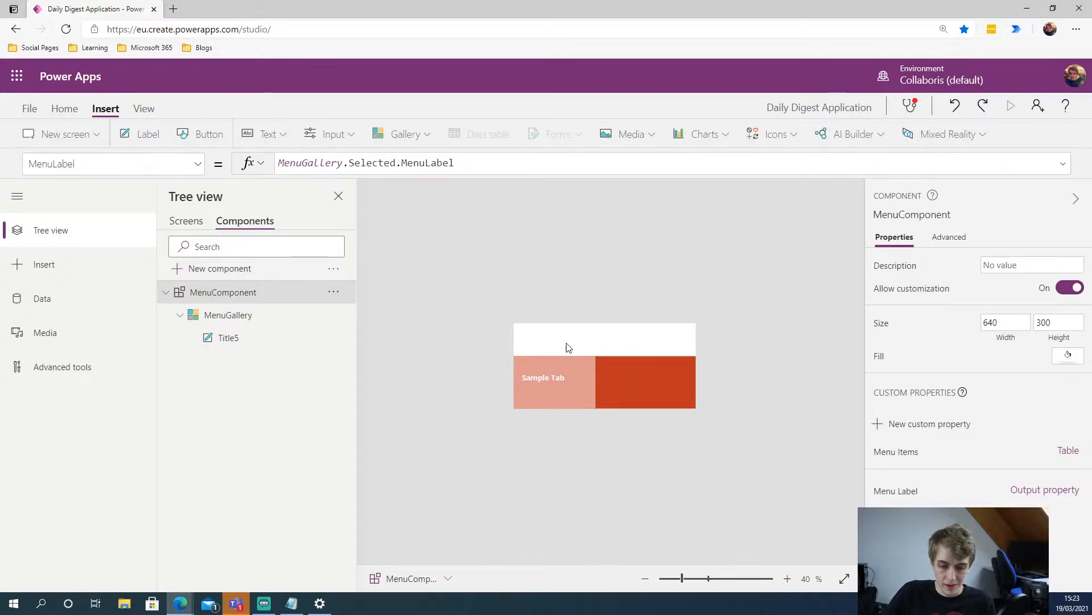
Reduce the ColorFade amount in MenuGallery's TemplateFill formula to 30%, and refine it to 25%
{"action": "left_click", "coordinate": [608, 391]}
{"action": "left_click_drag", "start_coordinate": [584, 163], "coordinate": [604, 163]}
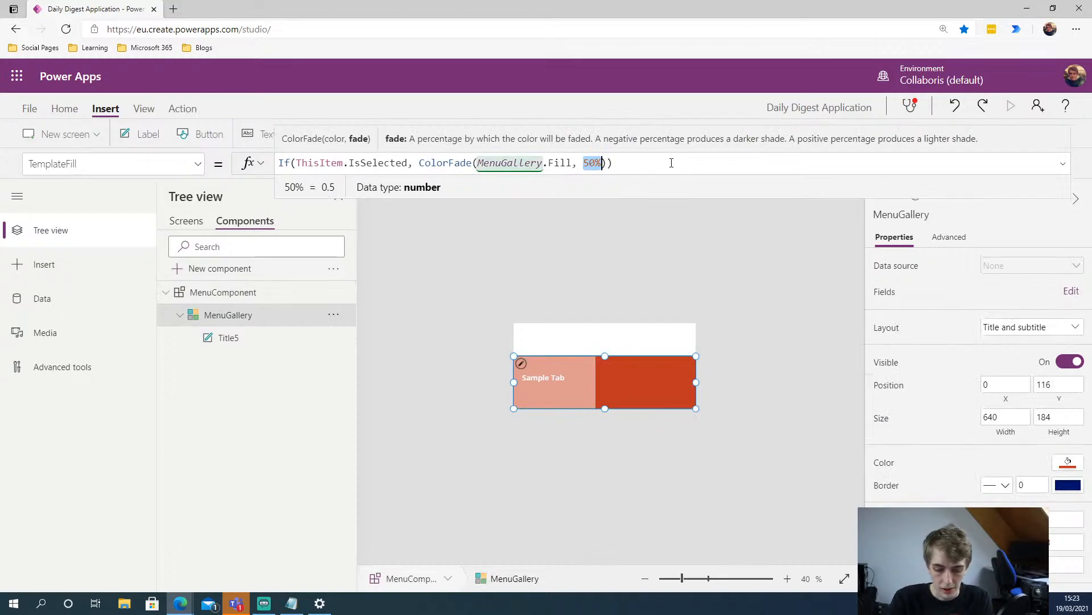
{"action": "type", "text": "30%"}
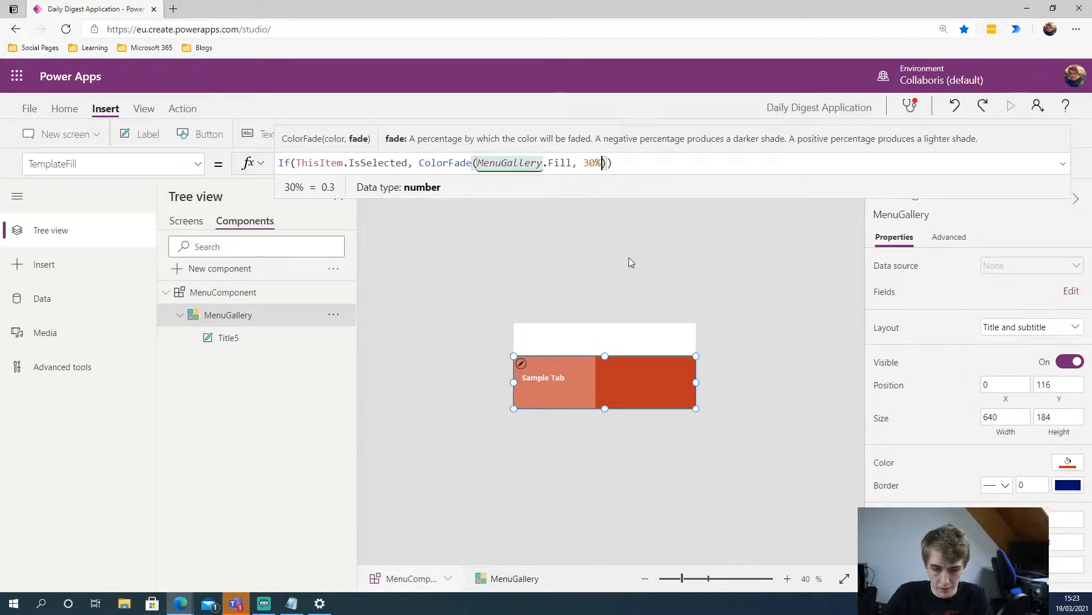
{"action": "left_click", "coordinate": [588, 163]}
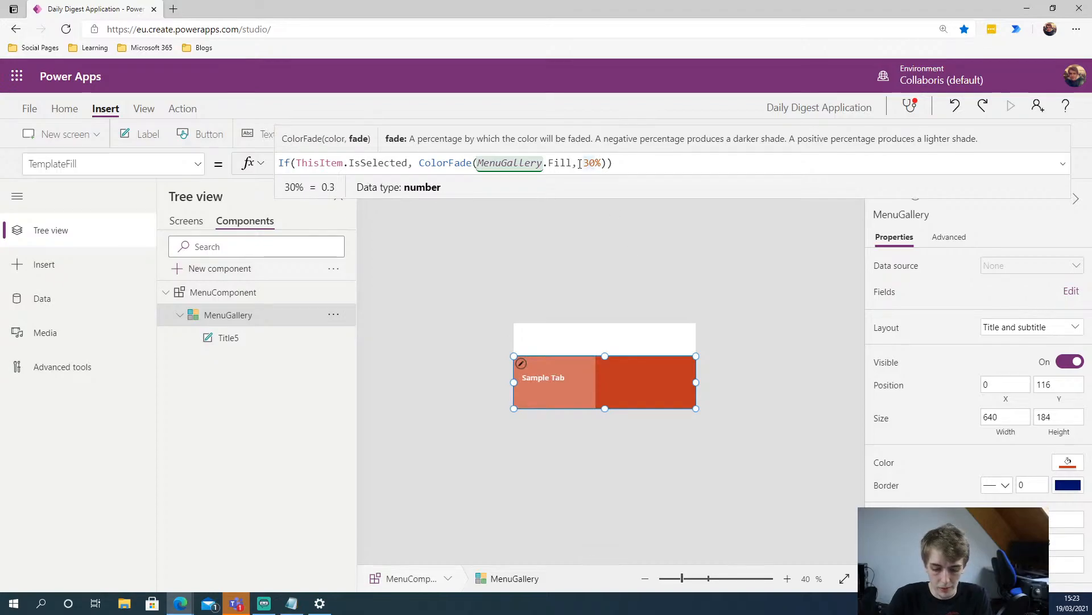
{"action": "key", "text": "BackSpace"}
{"action": "key", "text": "Delete"}
{"action": "type", "text": "25"}
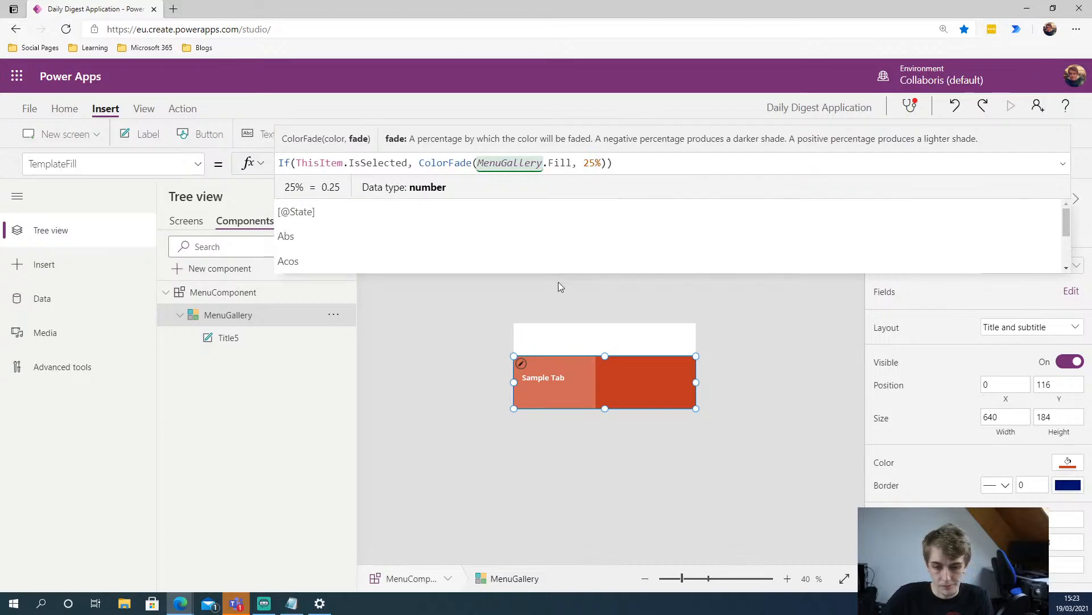
Open the MenuItems property formula of the MenuComponent_1 instance on Screen1
{"action": "left_click", "coordinate": [438, 364]}
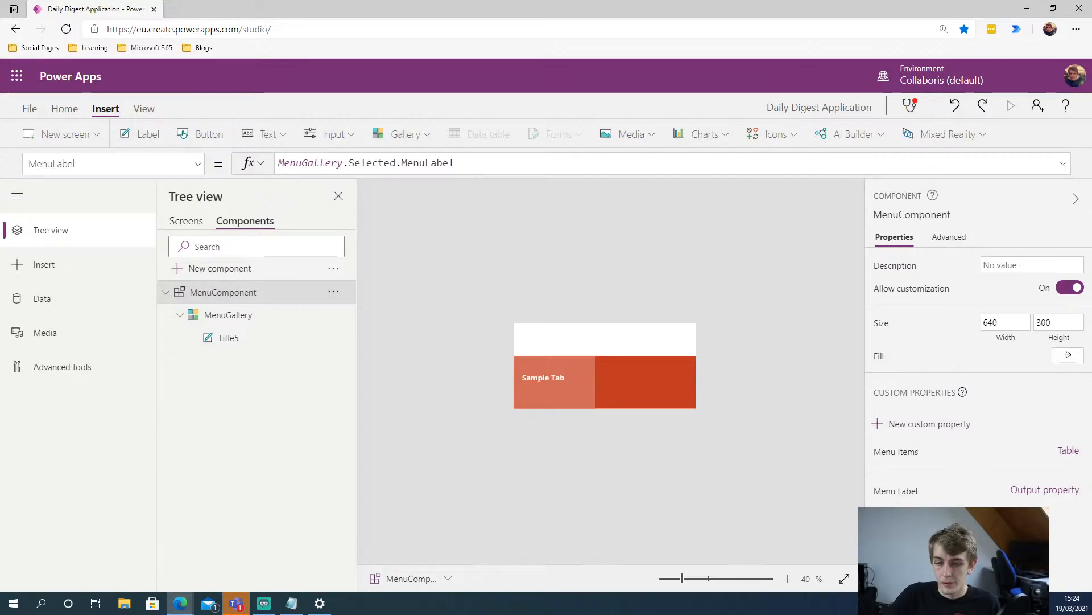
{"action": "left_click", "coordinate": [187, 222]}
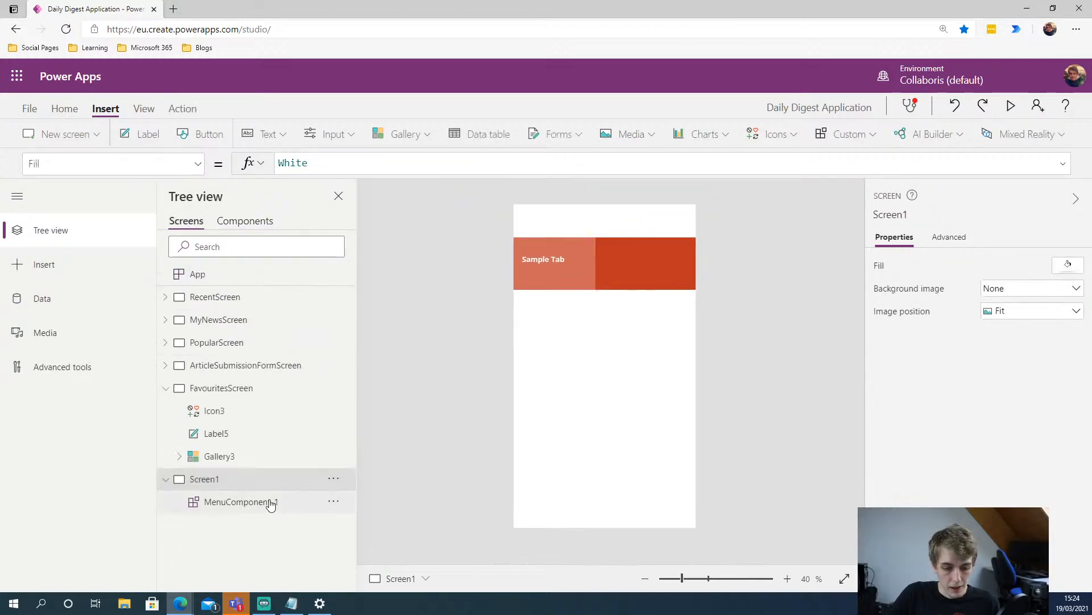
{"action": "left_click", "coordinate": [234, 511]}
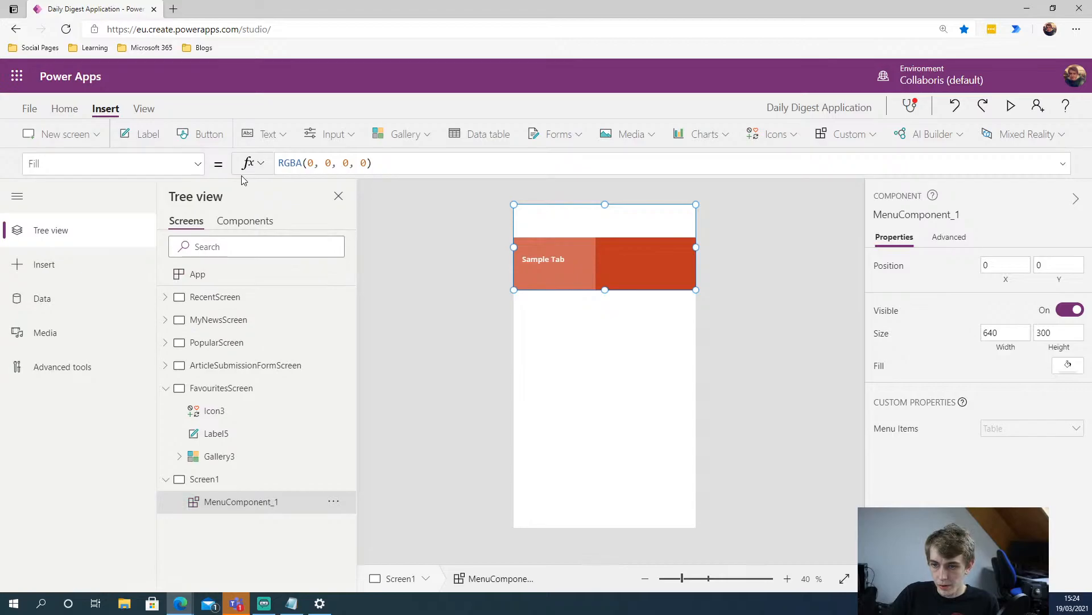
{"action": "left_click", "coordinate": [198, 164]}
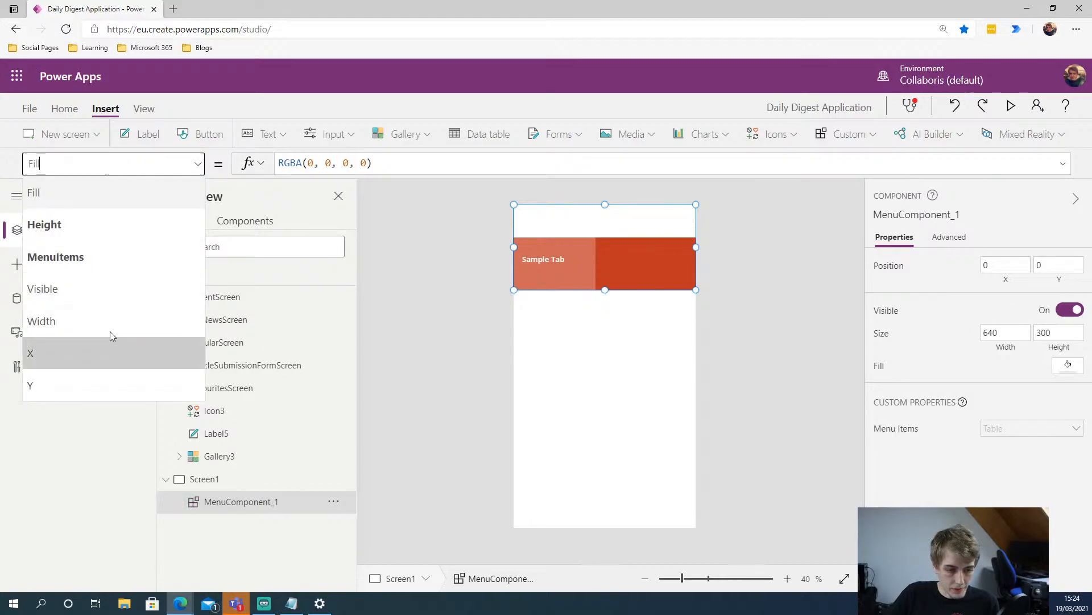
{"action": "left_click", "coordinate": [80, 251]}
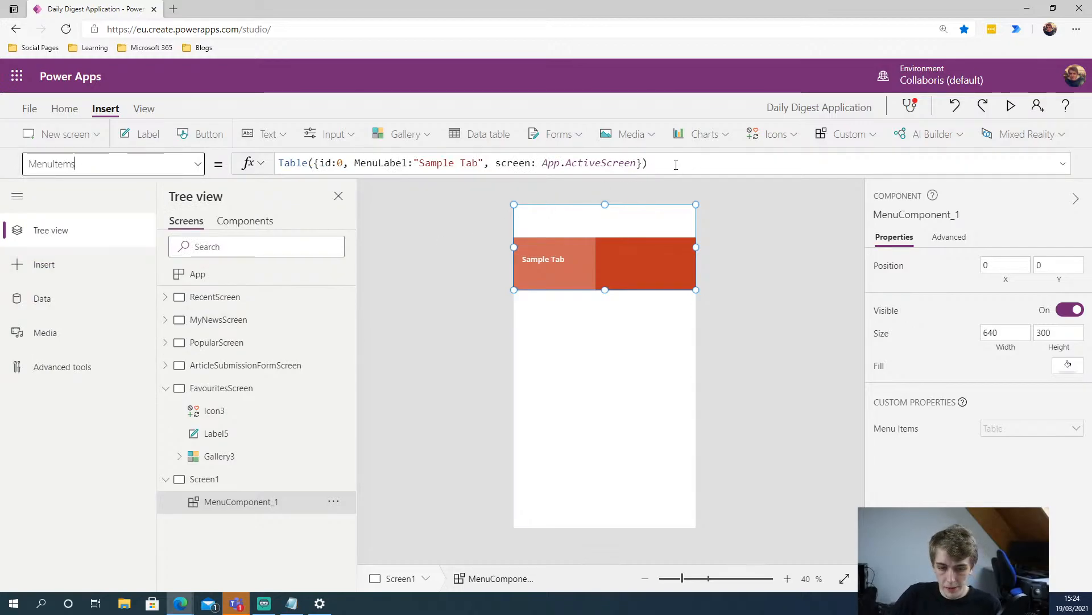
{"action": "left_click_drag", "start_coordinate": [675, 165], "coordinate": [278, 164]}
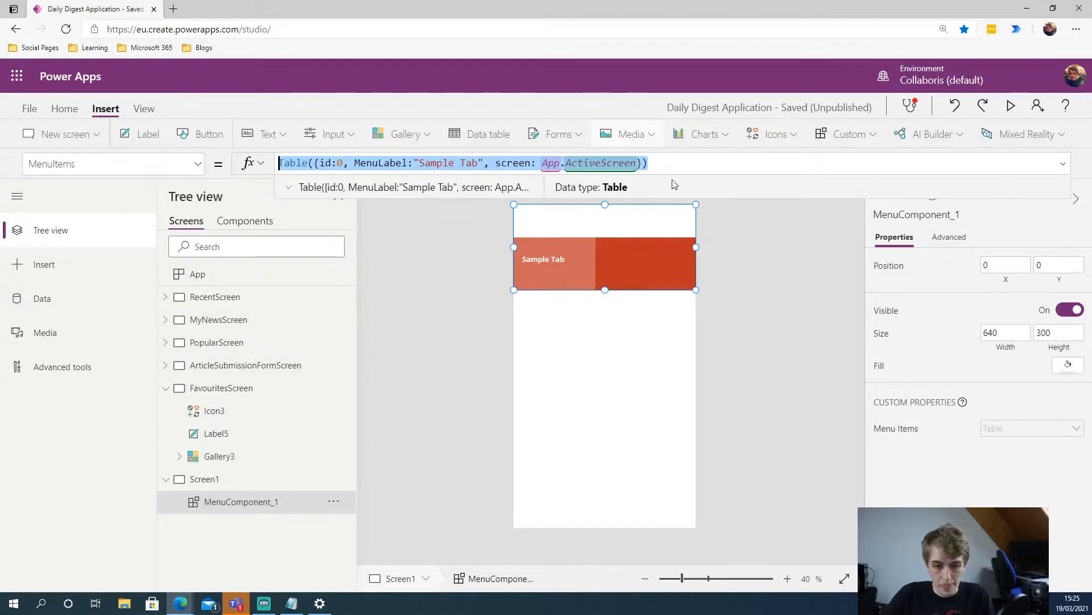
{"action": "left_click", "coordinate": [681, 162]}
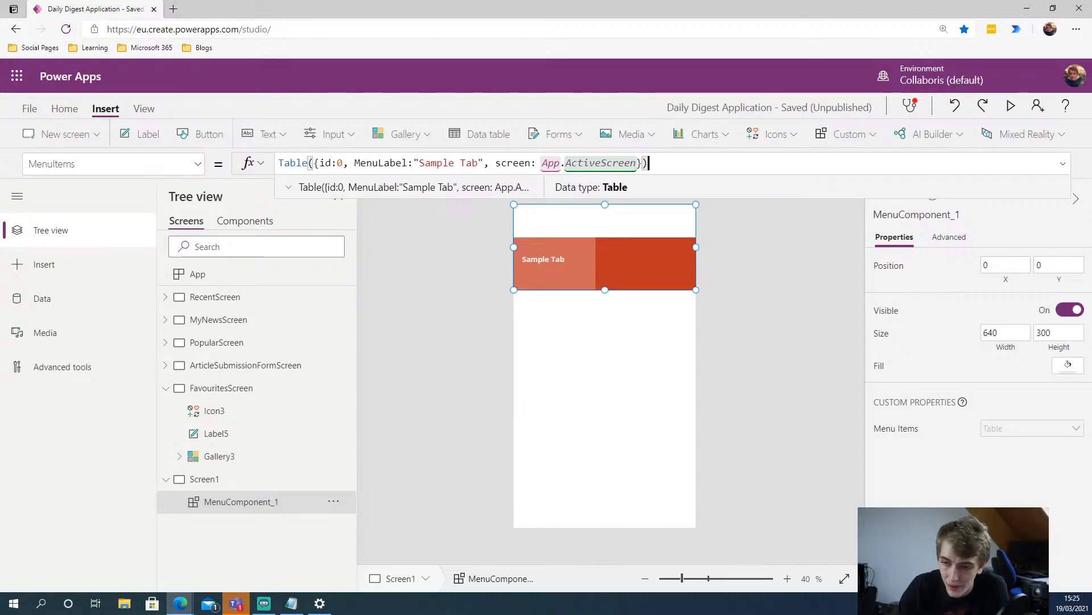
Run the App object's OnStart twice, returning to Screen1 after each run
{"action": "key", "text": "alt+Tab"}
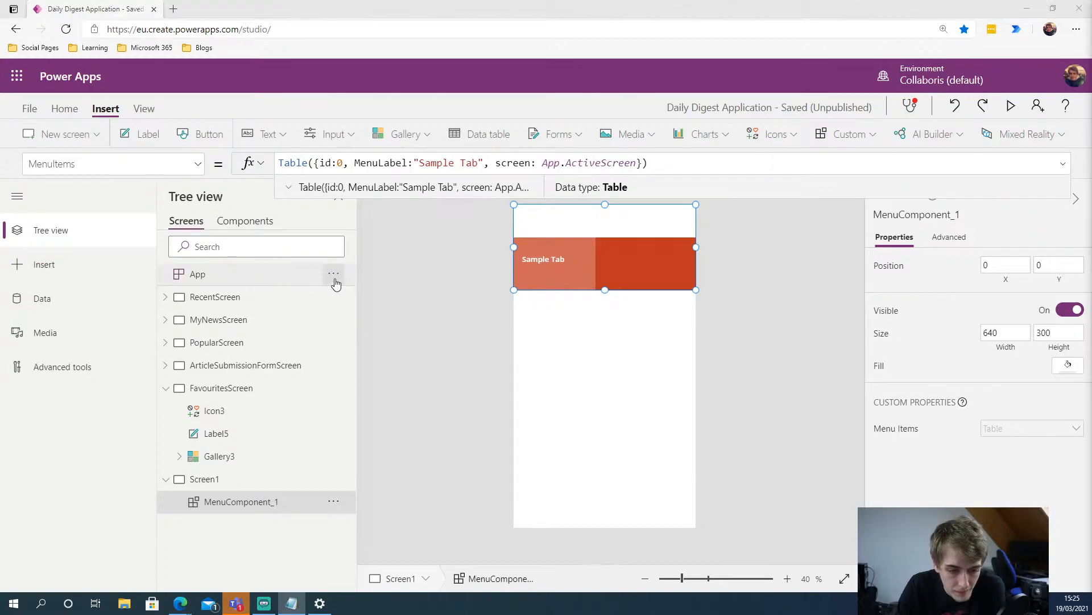
{"action": "mouse_move", "coordinate": [340, 279]}
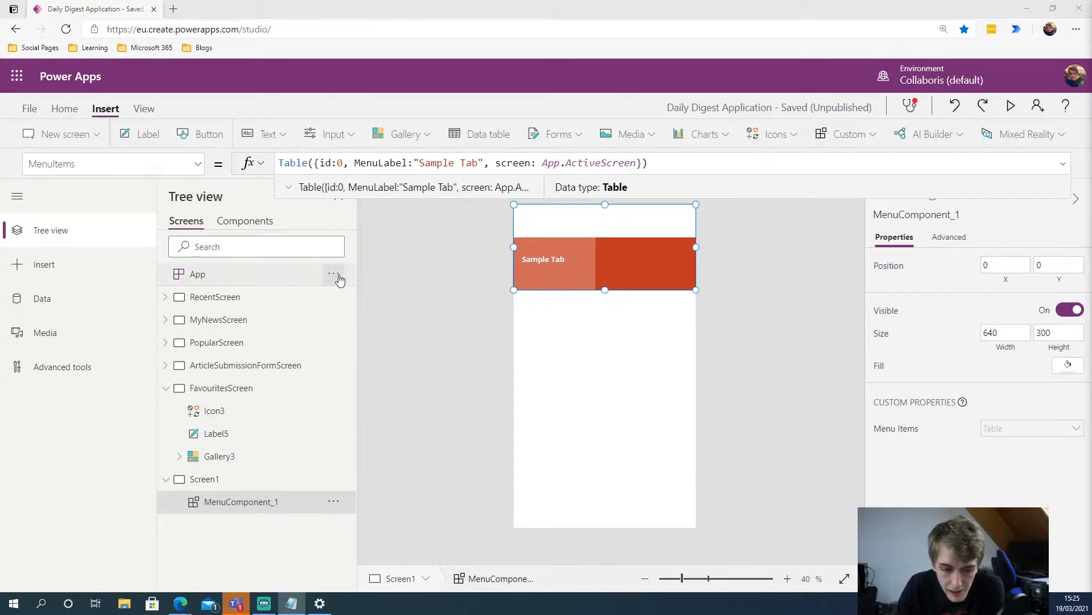
{"action": "left_click", "coordinate": [340, 279]}
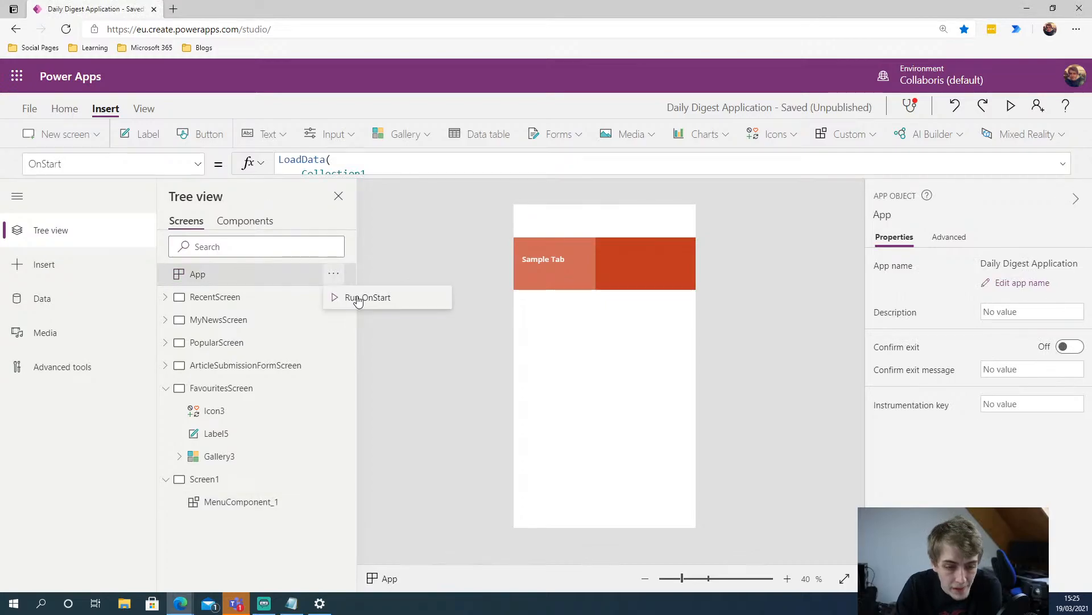
{"action": "left_click", "coordinate": [360, 298]}
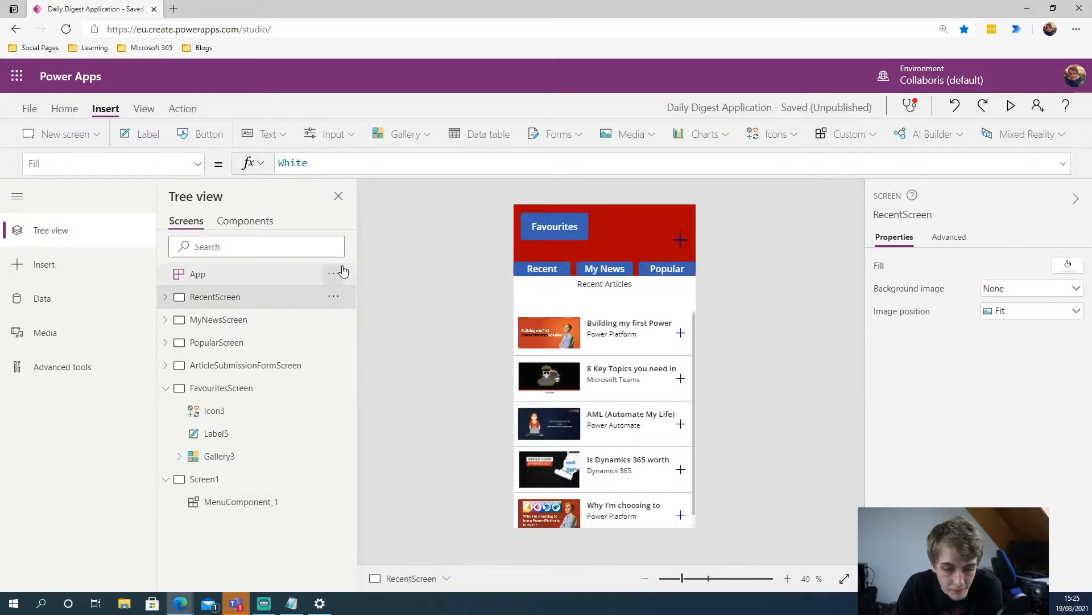
{"action": "left_click", "coordinate": [243, 484]}
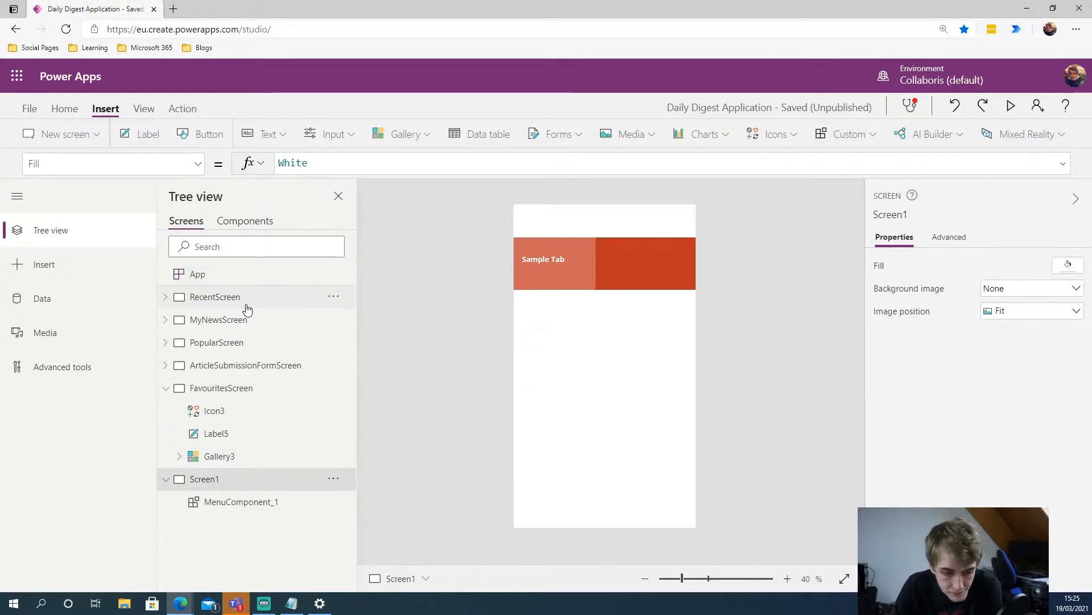
{"action": "left_click", "coordinate": [330, 277]}
{"action": "left_click", "coordinate": [375, 302]}
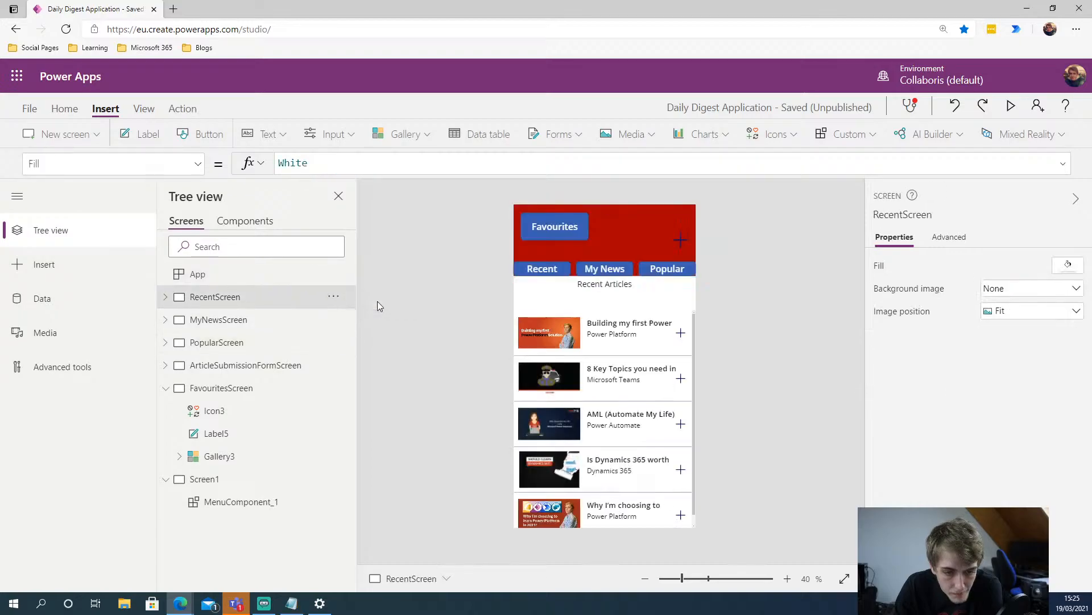
{"action": "left_click", "coordinate": [215, 479]}
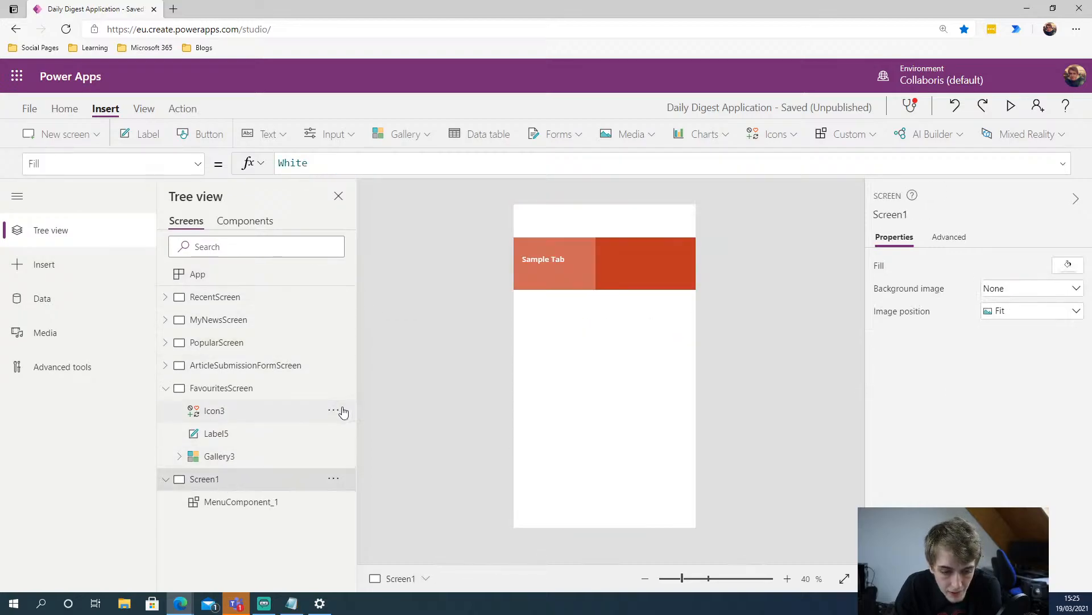
Replace the sample table in MenuComponent_1's MenuItems property with the NavMenuItems collection
{"action": "left_click", "coordinate": [266, 503]}
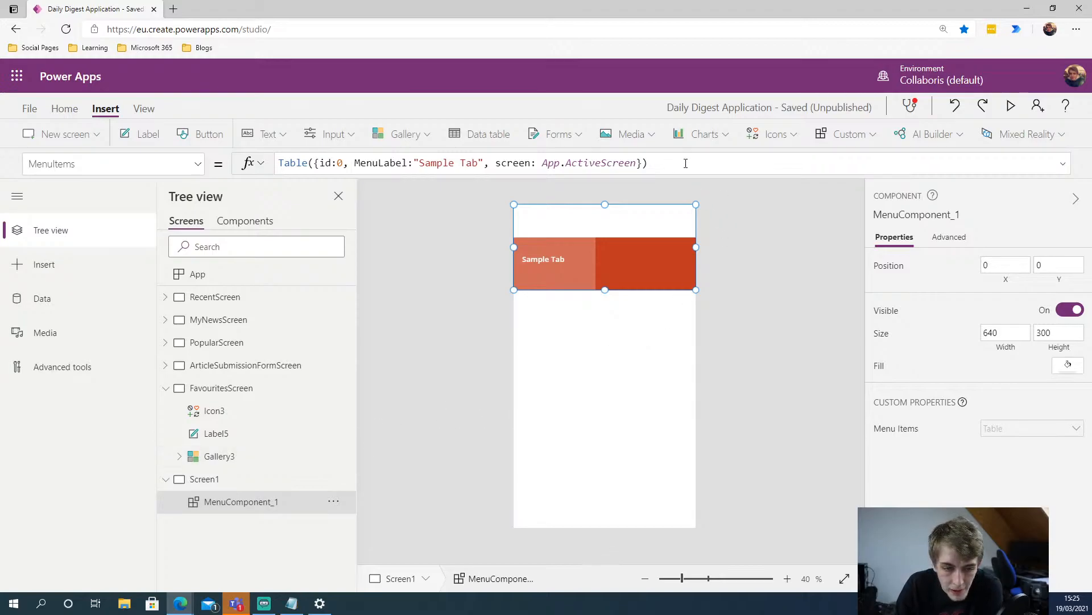
{"action": "left_click_drag", "start_coordinate": [685, 164], "coordinate": [228, 164]}
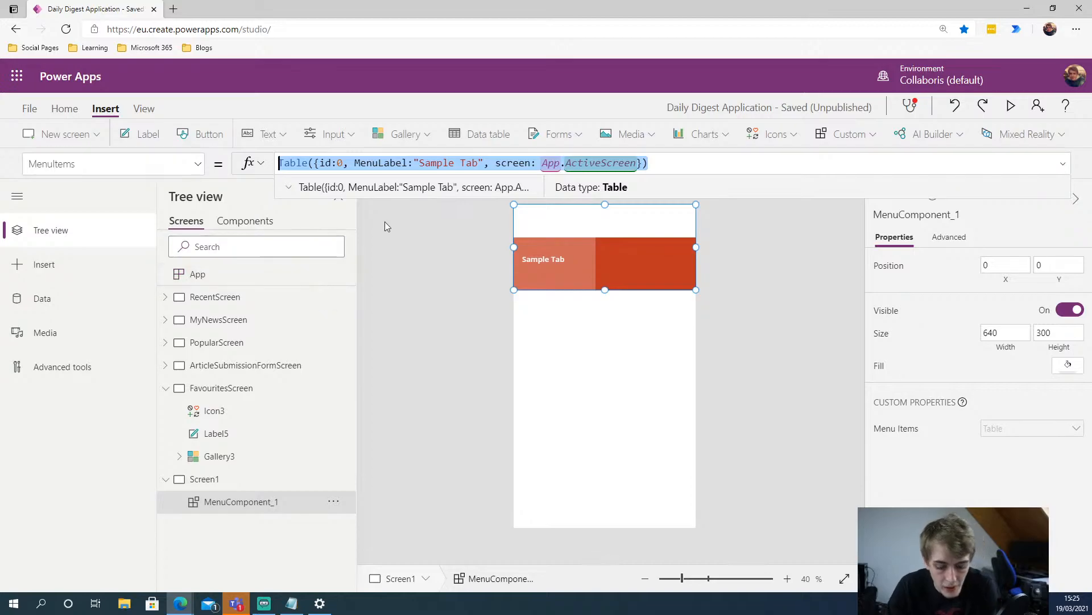
{"action": "type", "text": "Nav"}
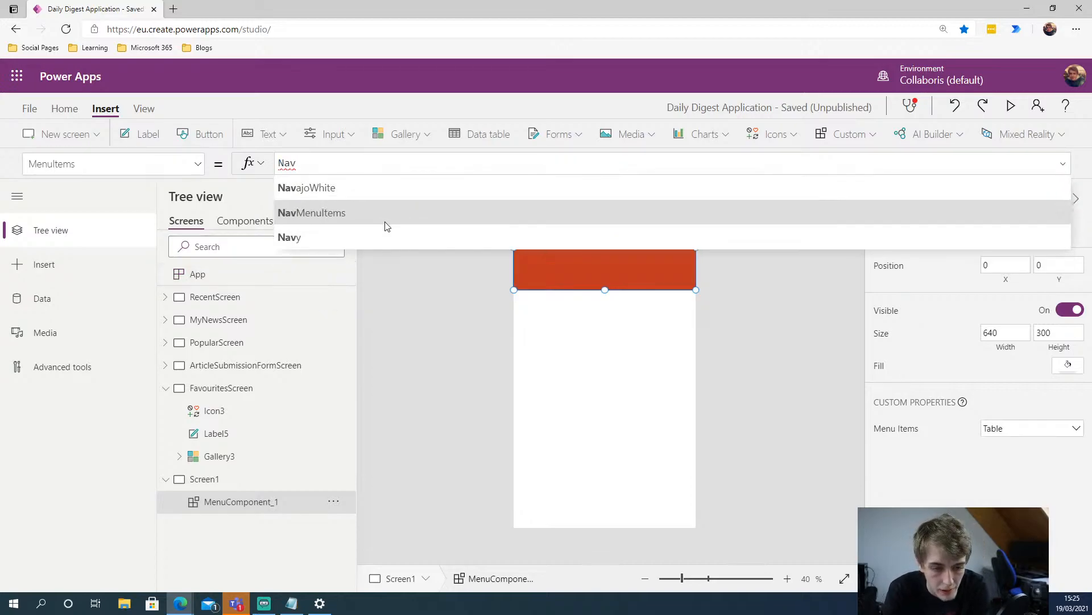
{"action": "left_click", "coordinate": [387, 221]}
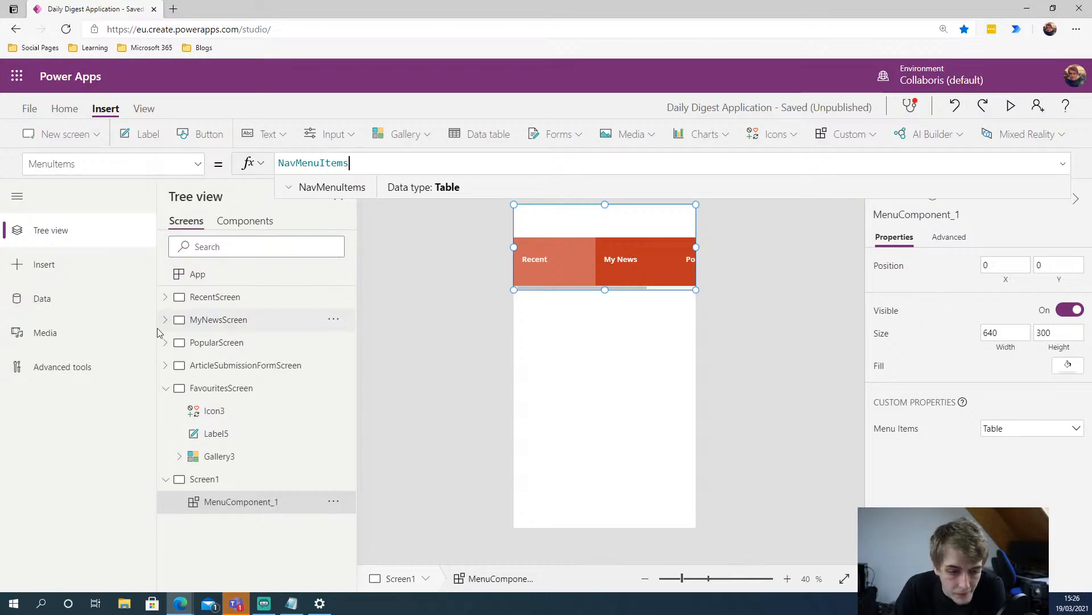
Check MenuGallery in the component definition, and clear the MenuItems formula of MenuComponent_1 on Screen1
{"action": "left_click", "coordinate": [251, 222]}
{"action": "left_click", "coordinate": [258, 321]}
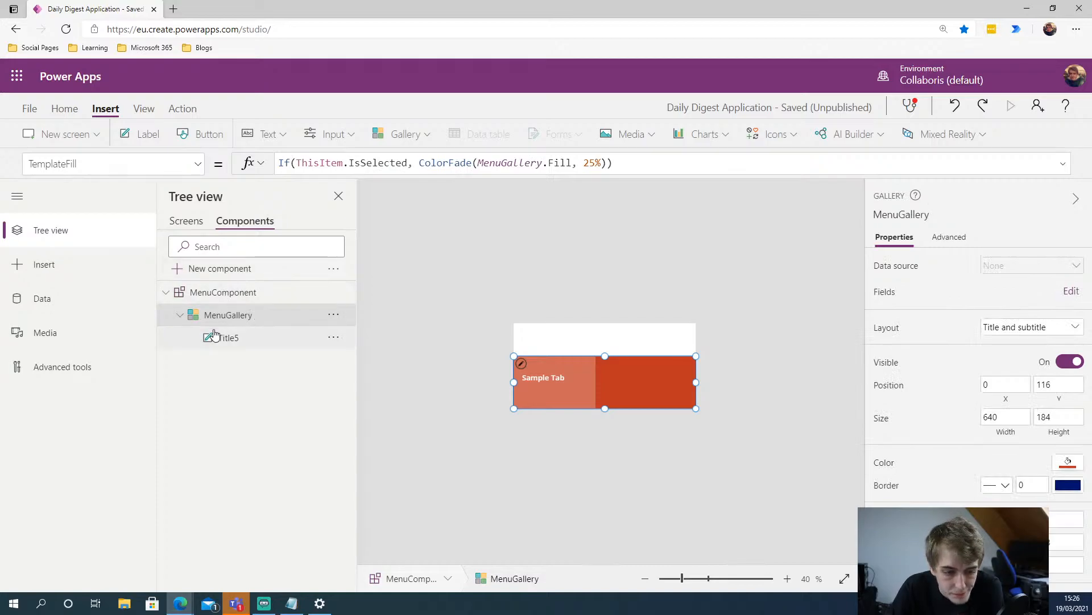
{"action": "left_click", "coordinate": [186, 222]}
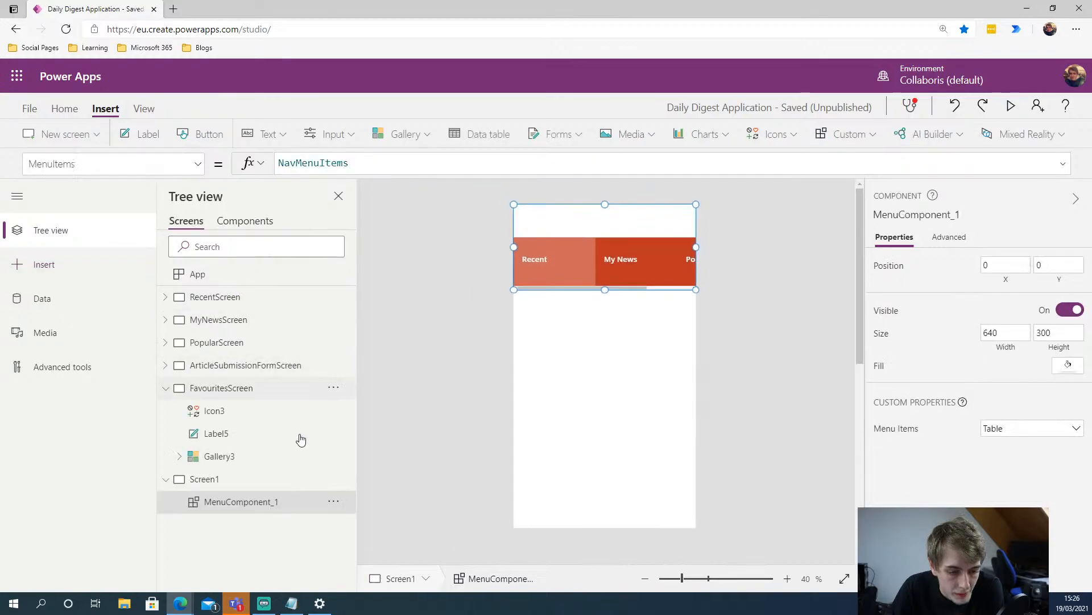
{"action": "double_click", "coordinate": [367, 162]}
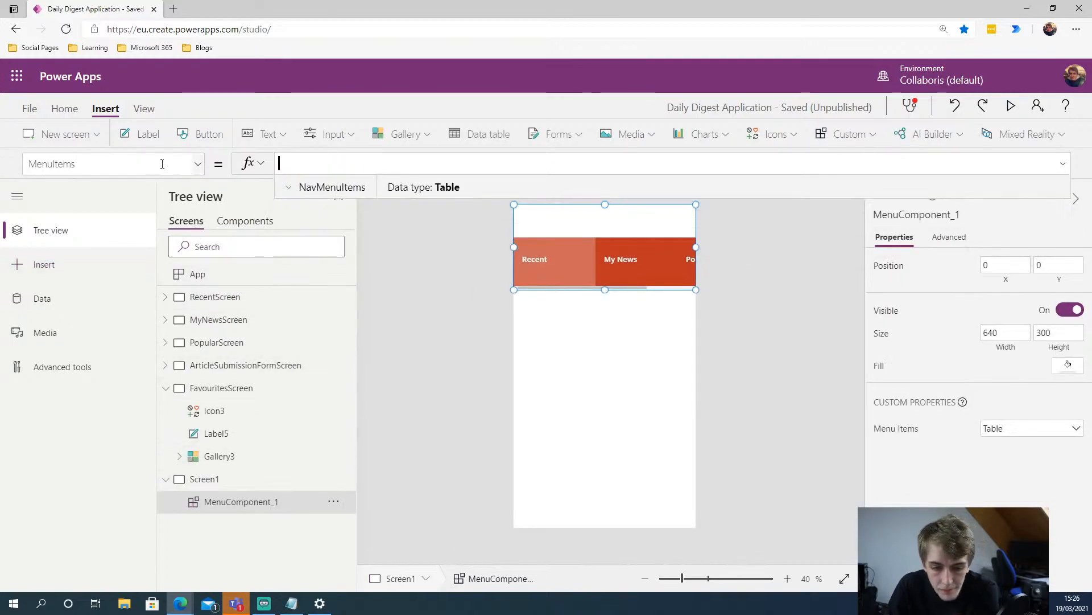
{"action": "left_click", "coordinate": [418, 326]}
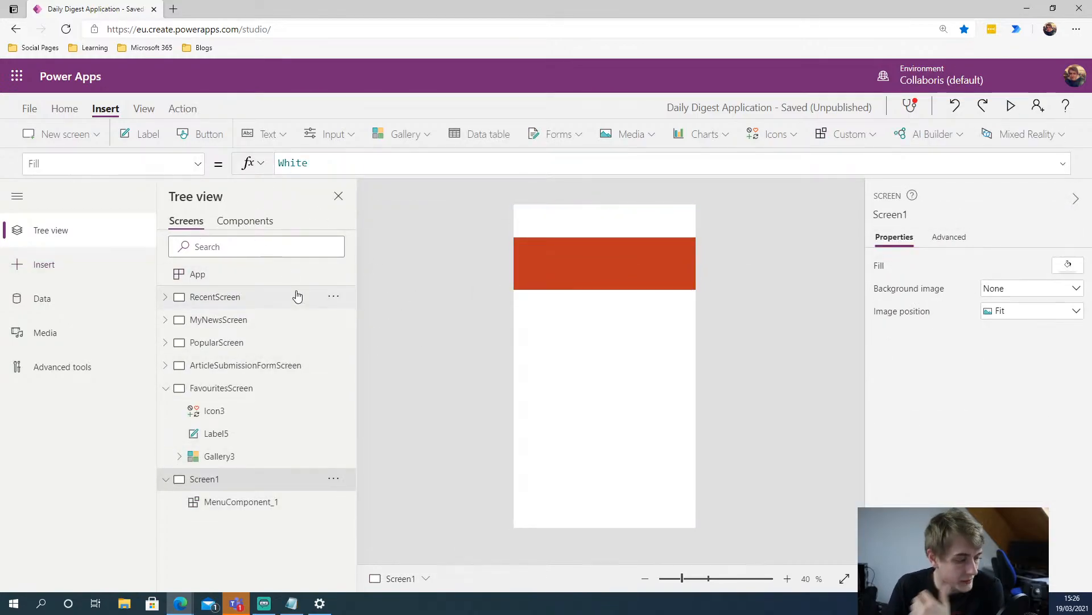
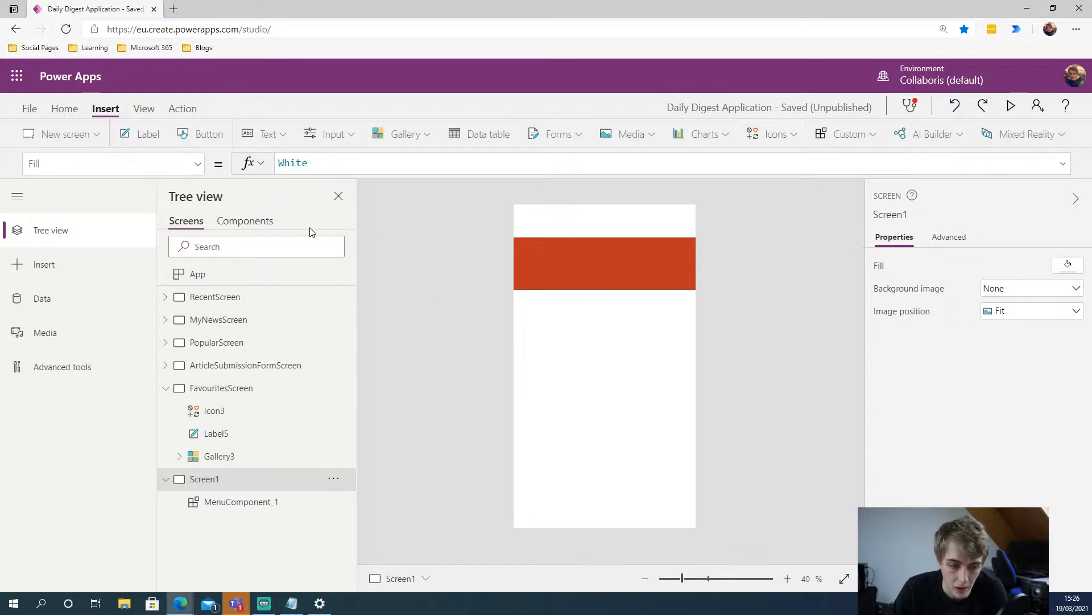
Delete the Navigate and ClearCollect statements from the App's OnStart formula, keeping LoadData, and remove the formula's formatting
{"action": "left_click", "coordinate": [217, 276]}
{"action": "left_click", "coordinate": [427, 171]}
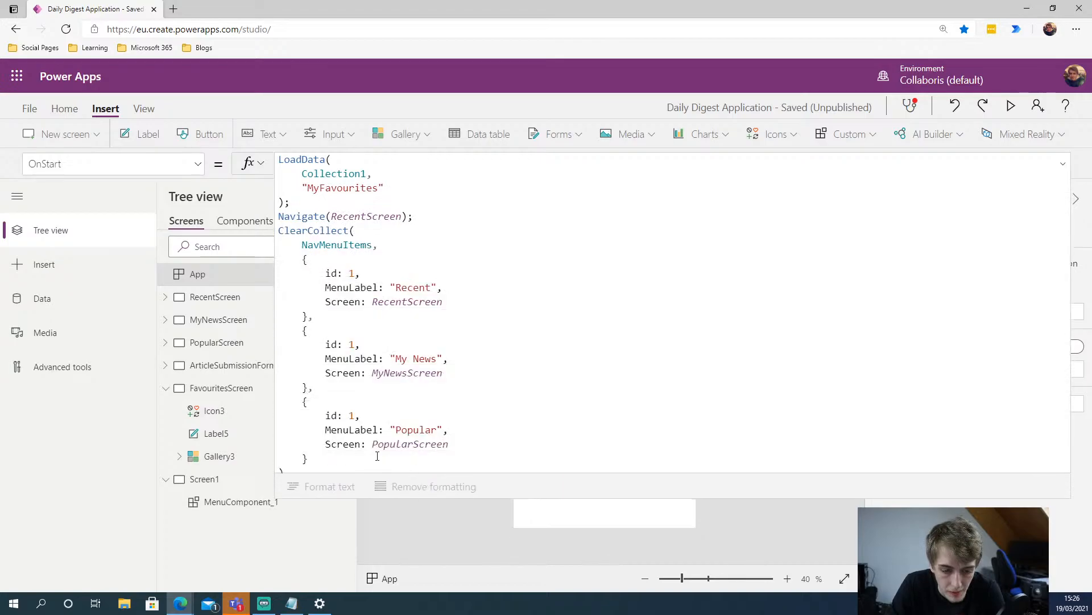
{"action": "left_click_drag", "start_coordinate": [282, 471], "coordinate": [289, 196]}
{"action": "key", "text": "BackSpace"}
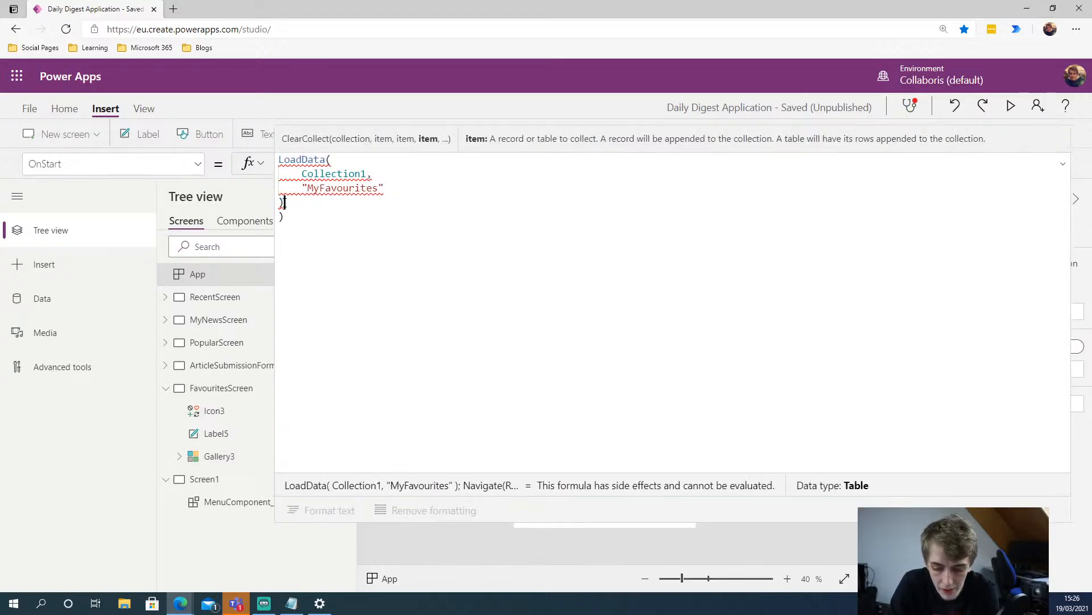
{"action": "left_click", "coordinate": [324, 214]}
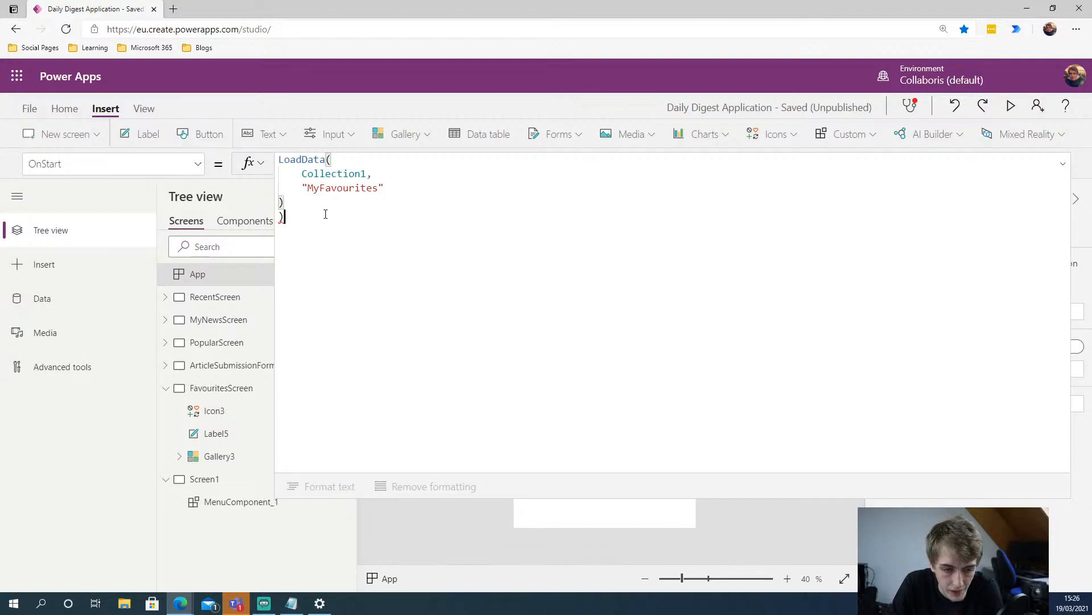
{"action": "key", "text": "BackSpace"}
{"action": "key", "text": "BackSpace"}
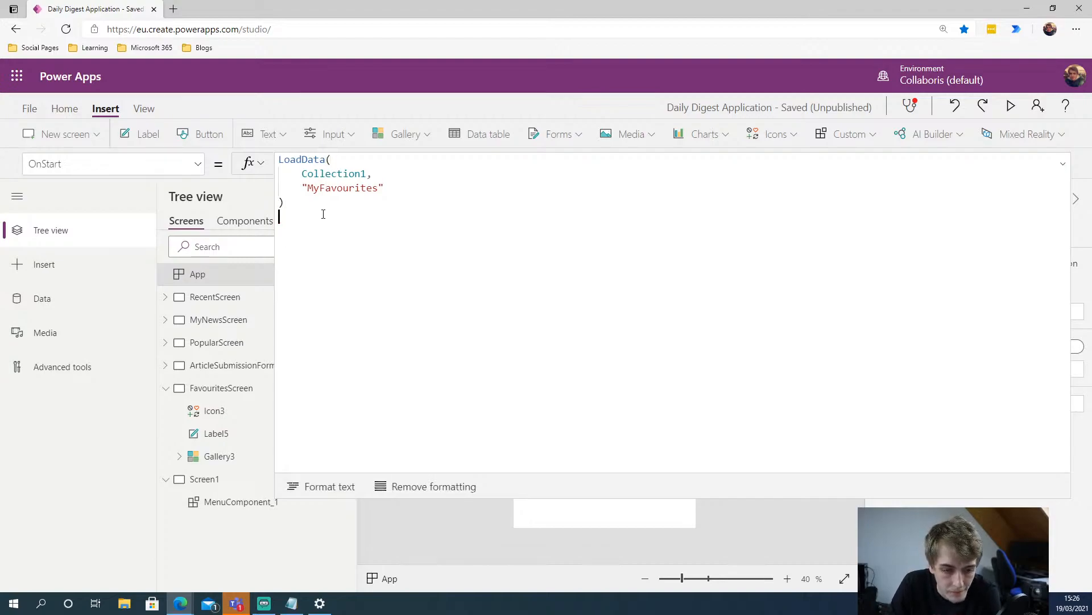
{"action": "left_click", "coordinate": [422, 487]}
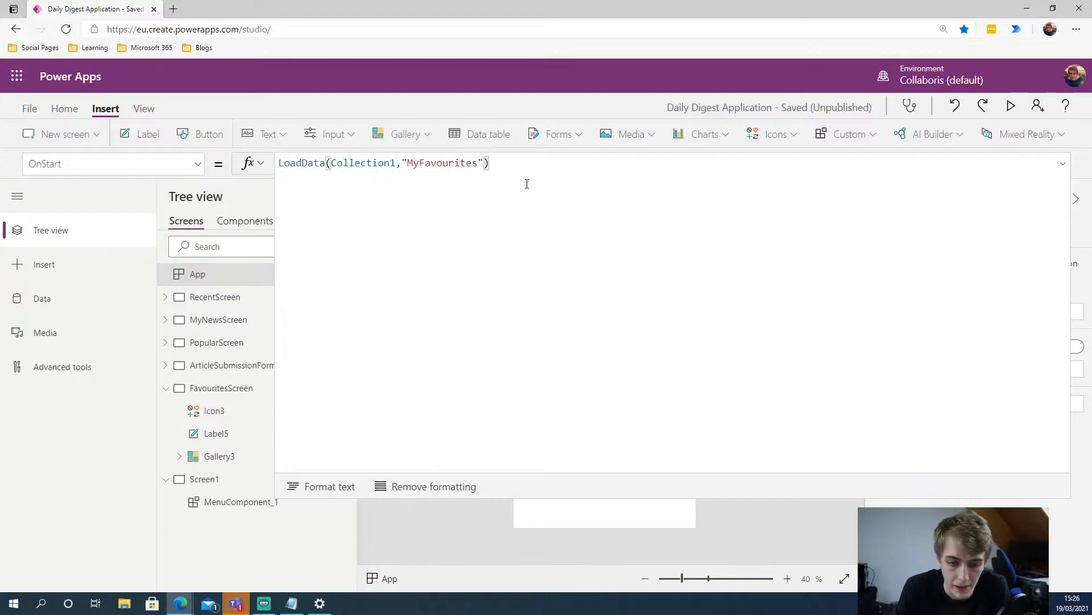
Append a ClearCollect call on a collection named MenuCollection after the LoadData statement in the App's OnStart formula
{"action": "type", "text": ";"}
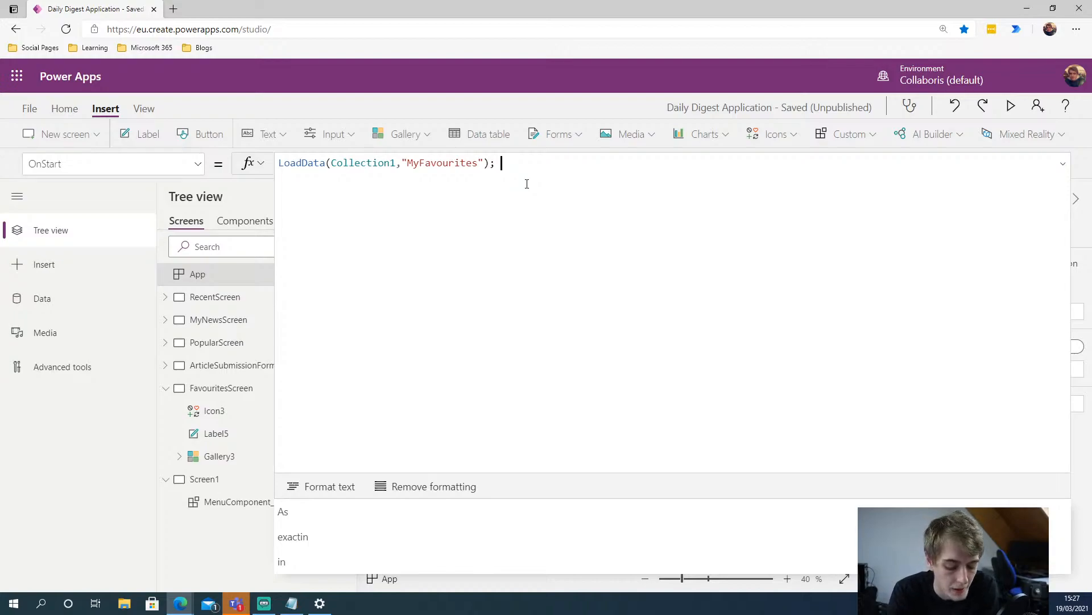
{"action": "type", "text": "Cl"}
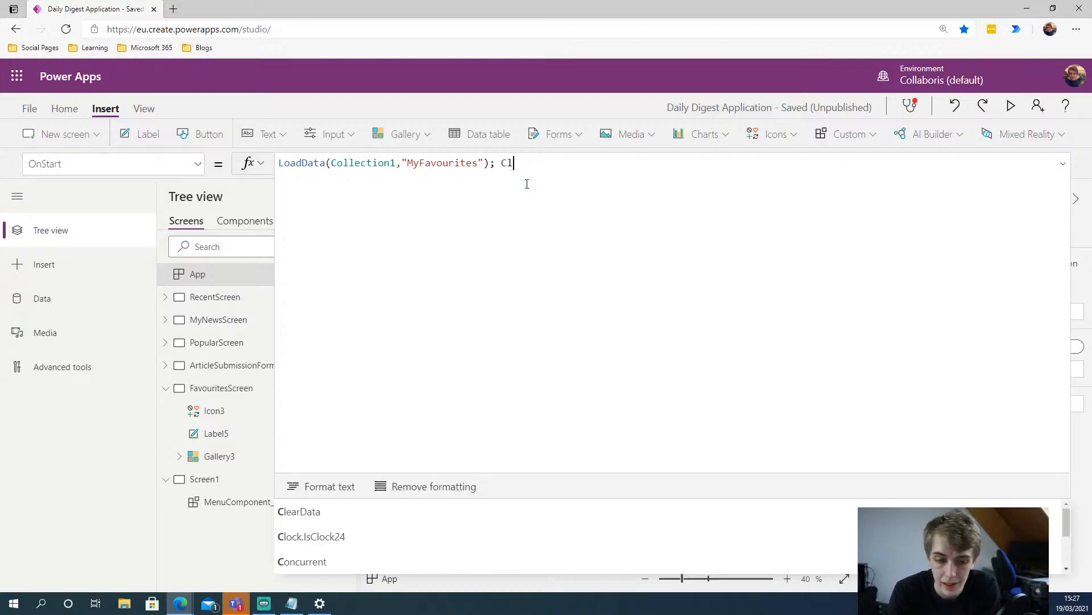
{"action": "type", "text": "earC"}
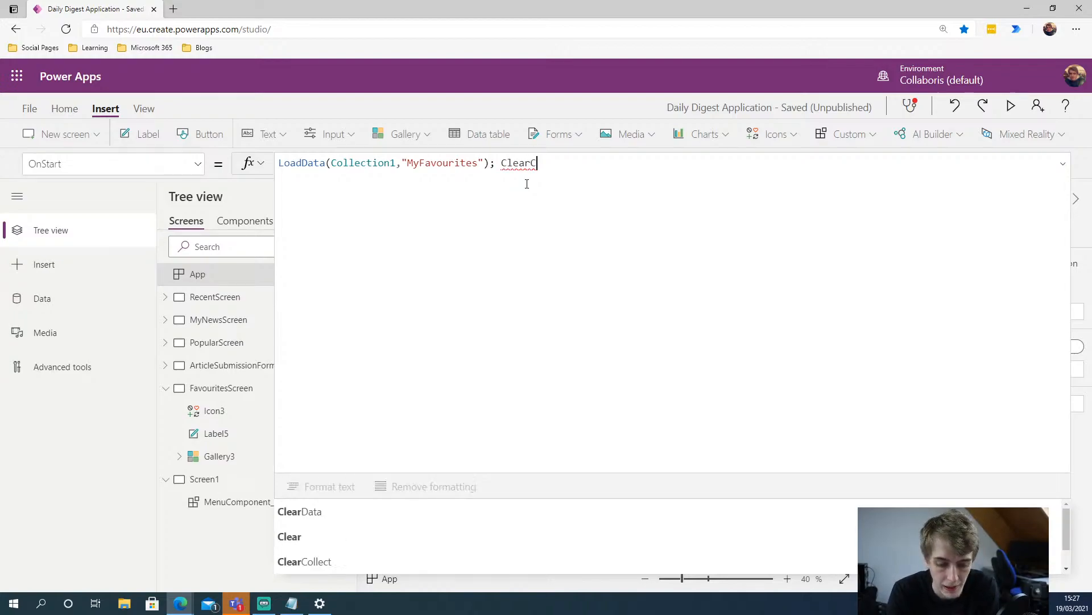
{"action": "type", "text": "ollect"}
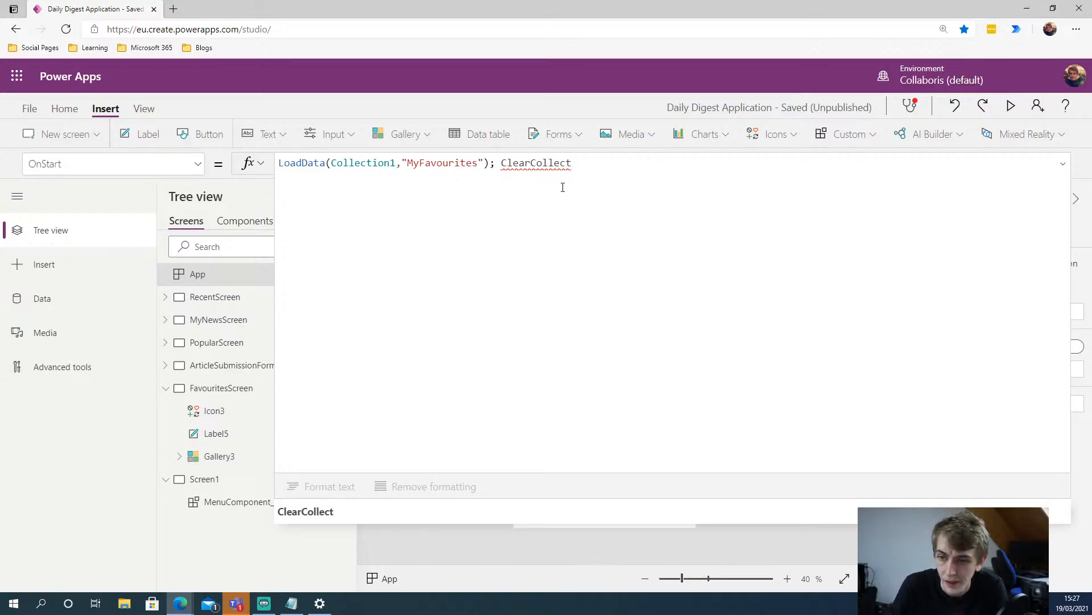
{"action": "type", "text": "("}
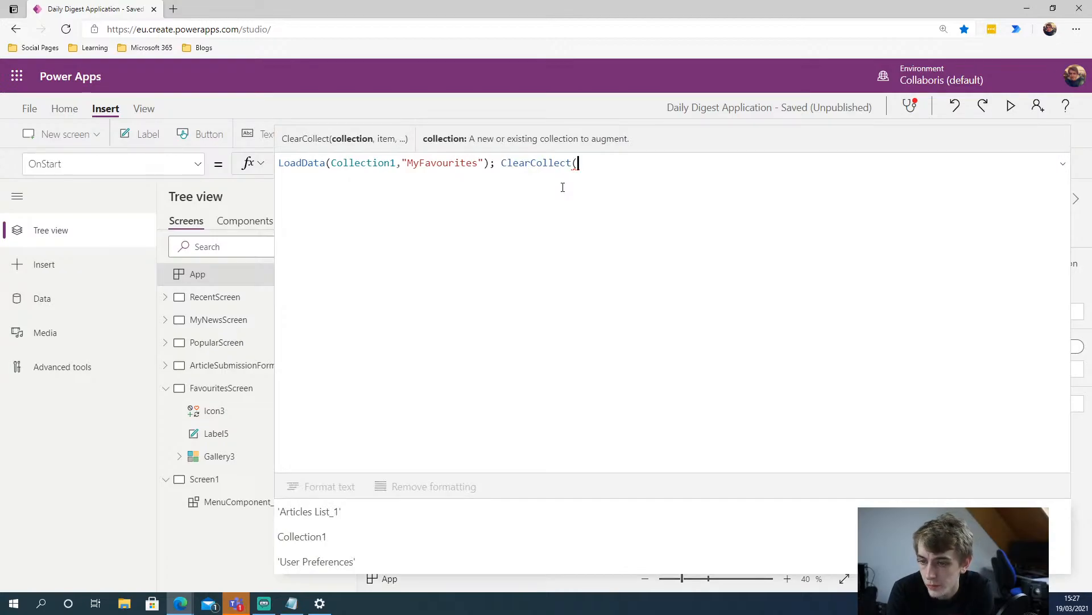
{"action": "type", "text": "MenuCOl"}
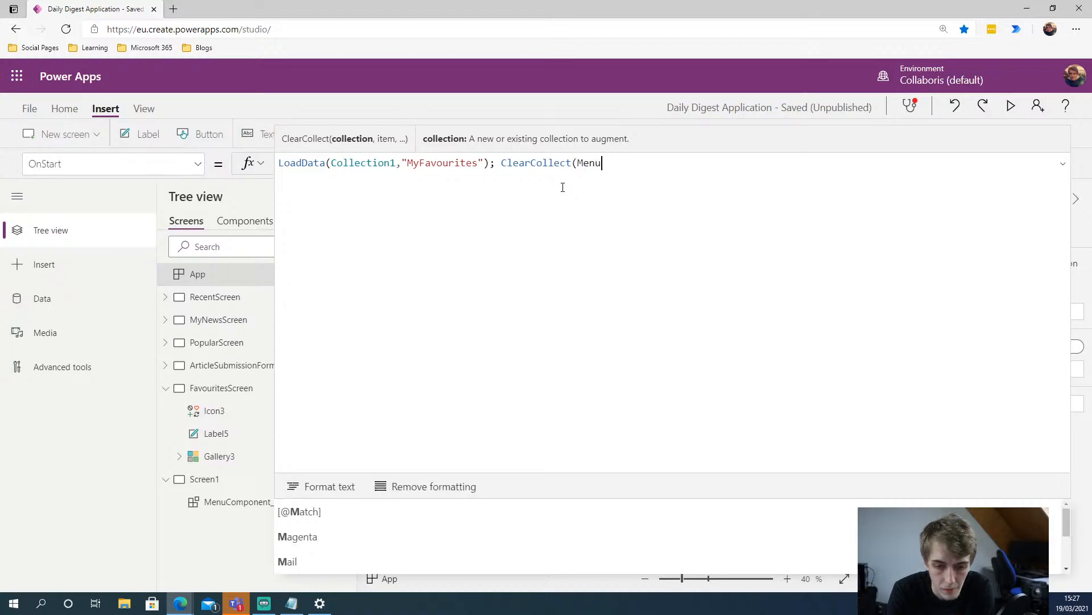
{"action": "key", "text": "BackSpace"}
{"action": "key", "text": "BackSpace"}
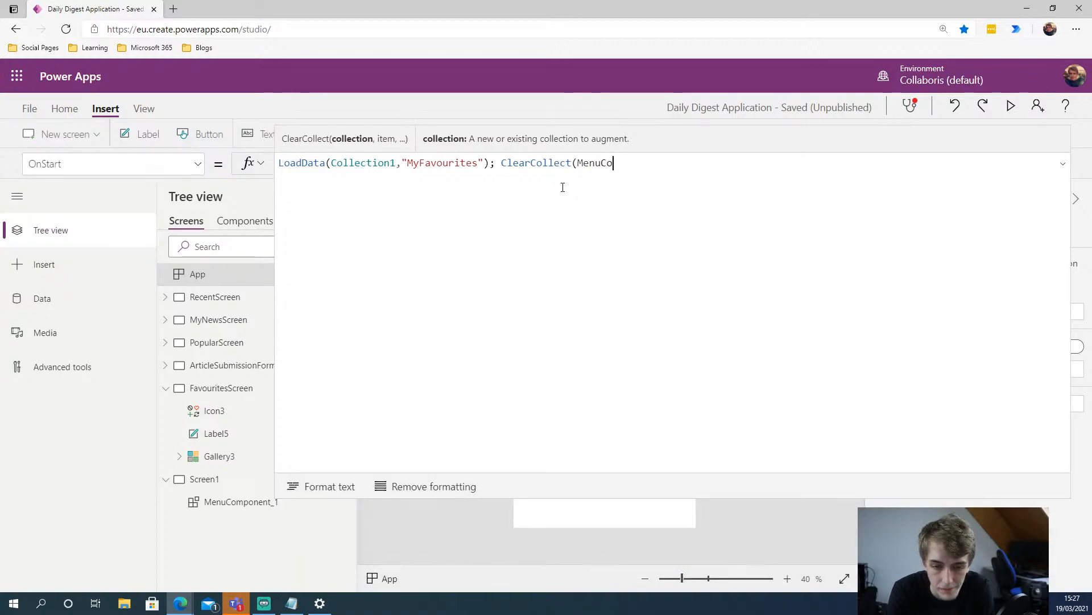
{"action": "type", "text": "ollection"}
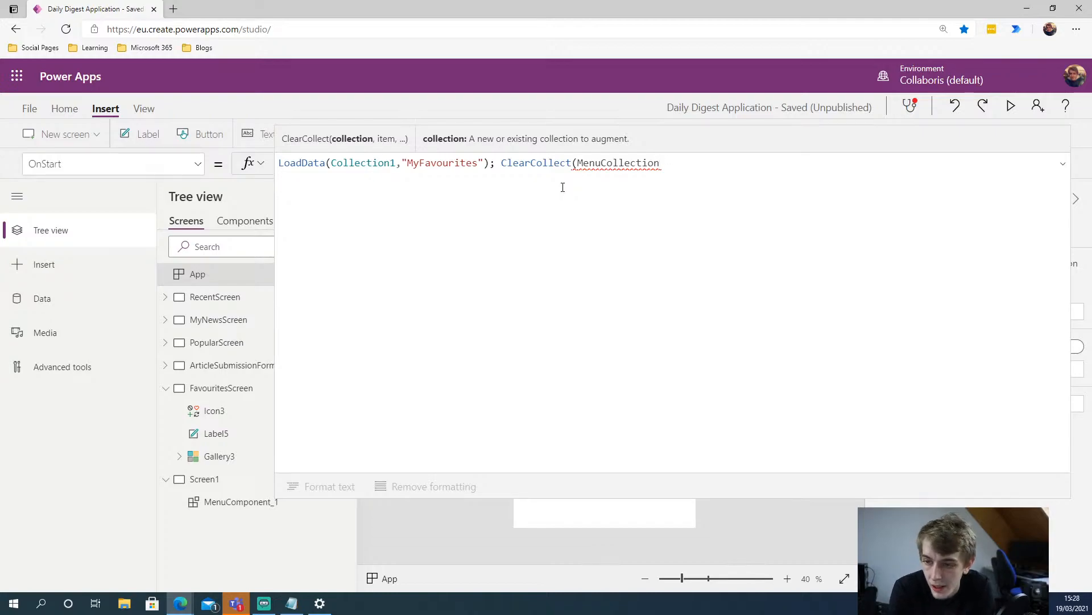
Add a record to the MenuCollection call with id set to 1 and MenuLabel set to "Recent"
{"action": "type", "text": "{"}
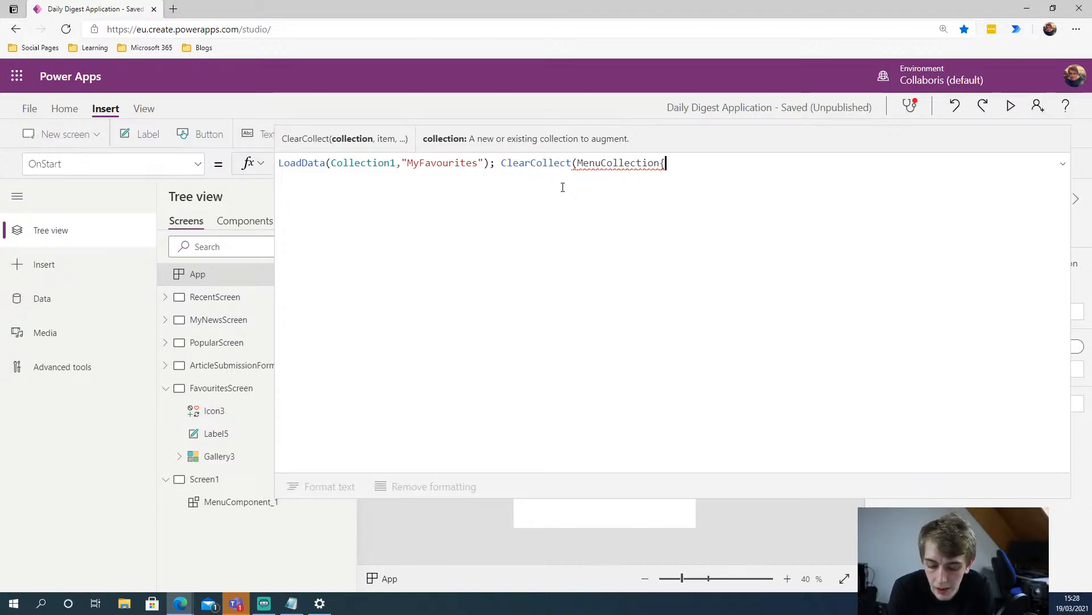
{"action": "type", "text": "}"}
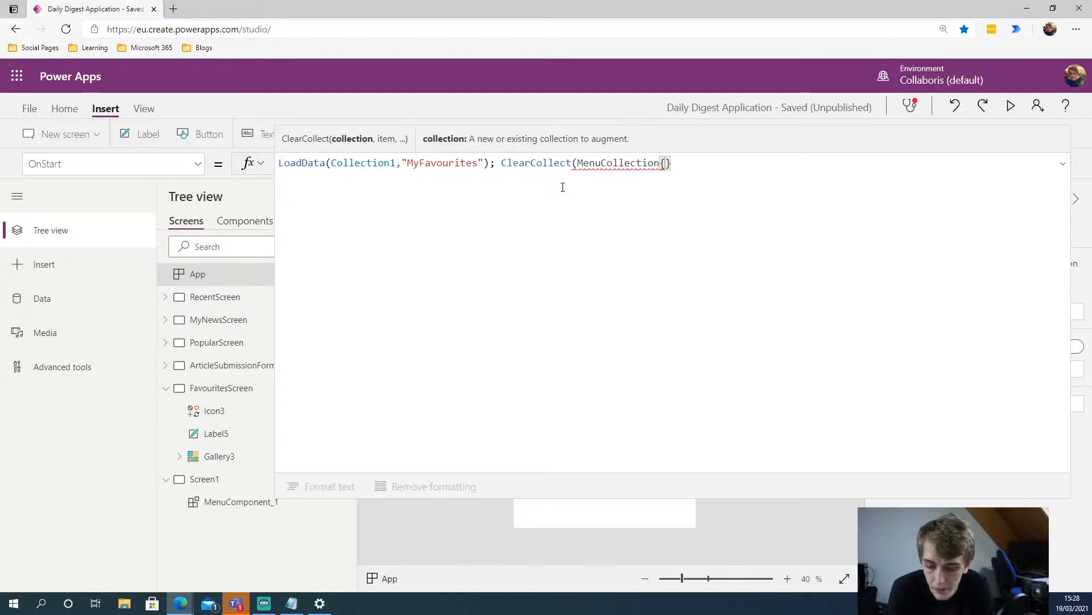
{"action": "key", "text": "Left"}
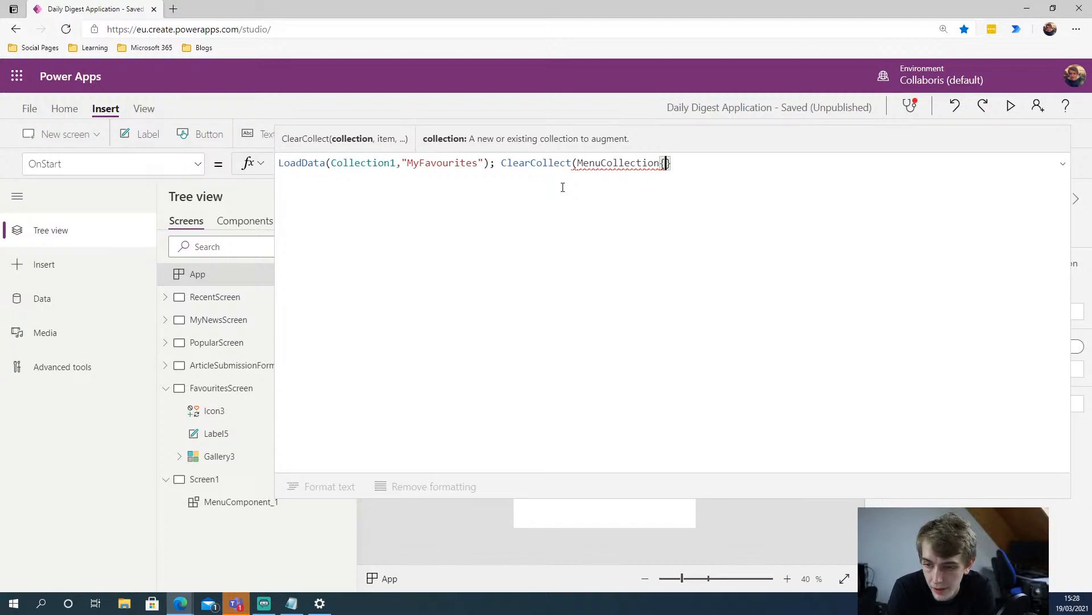
{"action": "type", "text": "id:"}
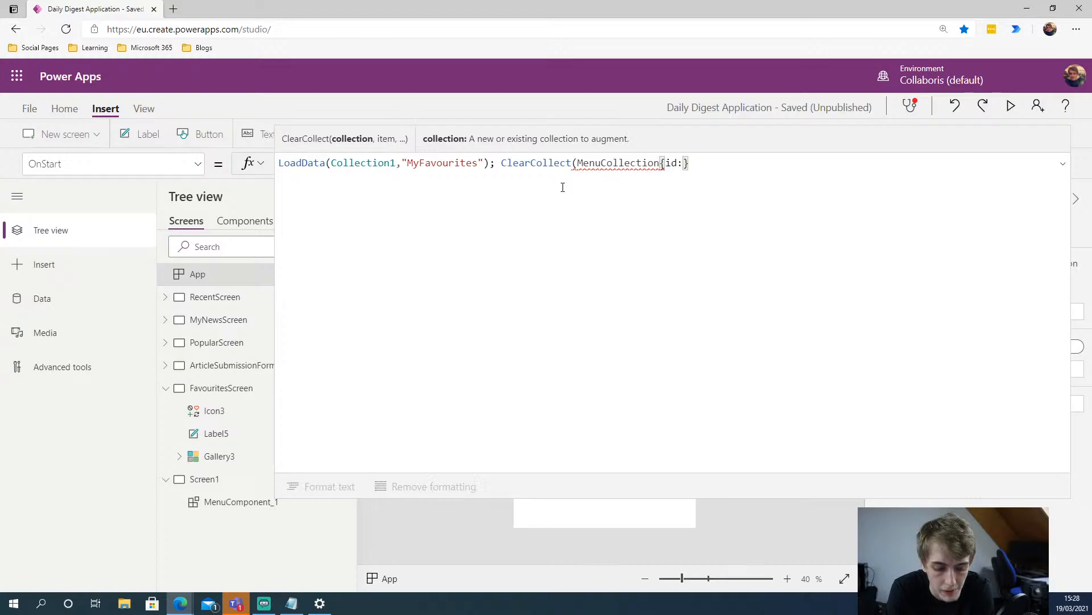
{"action": "type", "text": "1"}
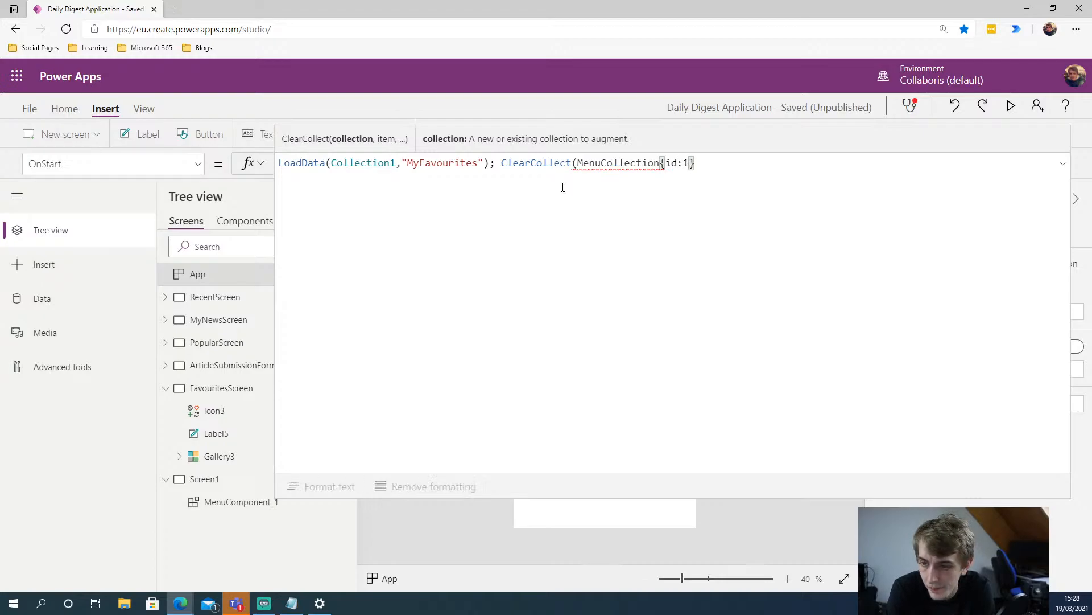
{"action": "type", "text": ", Man"}
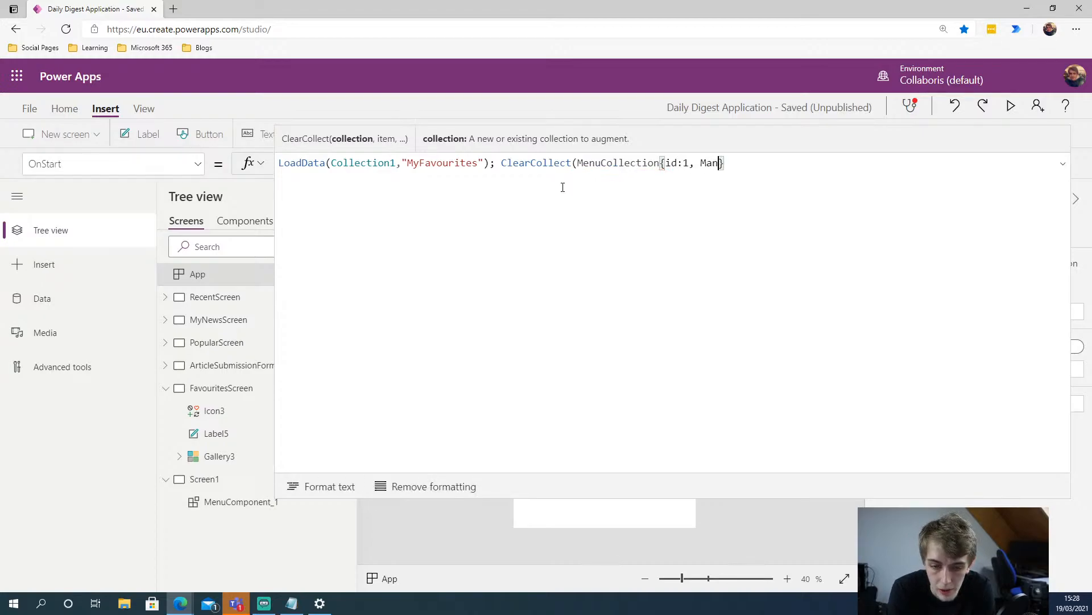
{"action": "key", "text": "BackSpace"}
{"action": "key", "text": "BackSpace"}
{"action": "type", "text": "enuLa"}
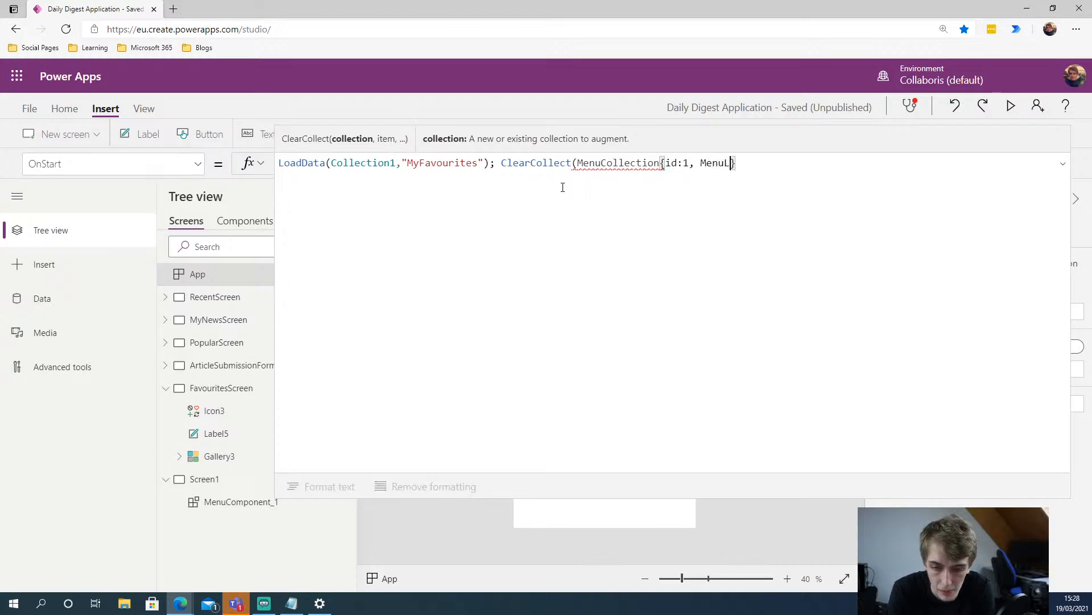
{"action": "type", "text": "bel"}
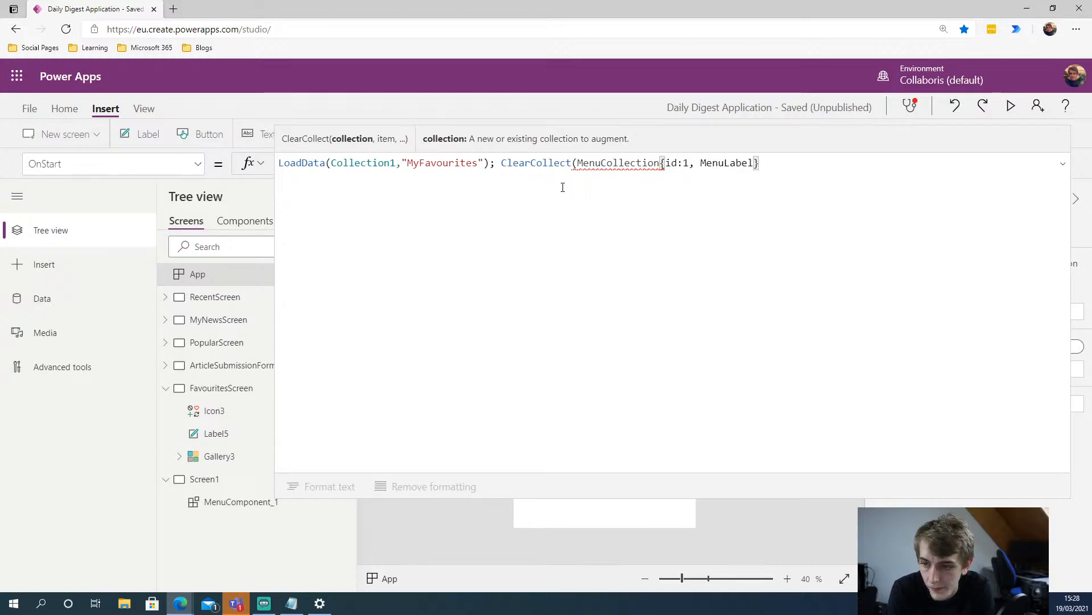
{"action": "type", "text": ": "}
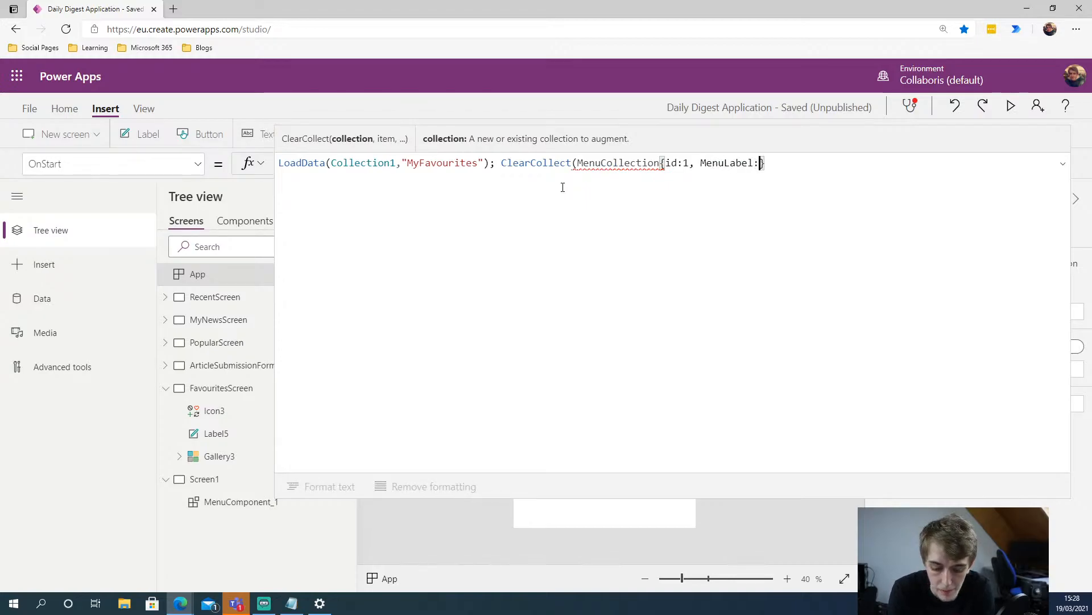
{"action": "type", "text": "\""}
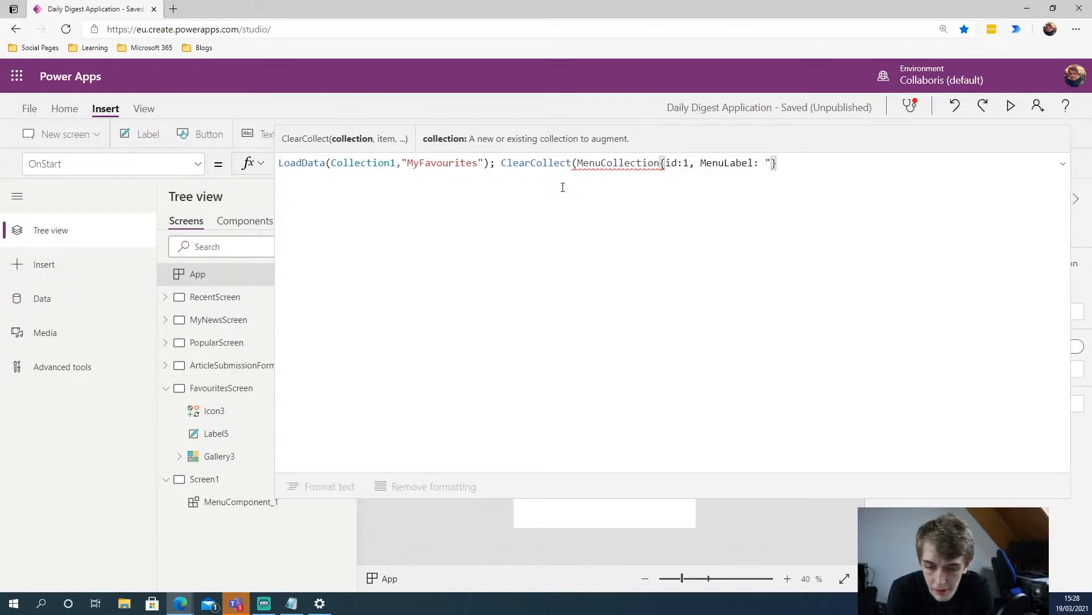
{"action": "type", "text": "Recent\""}
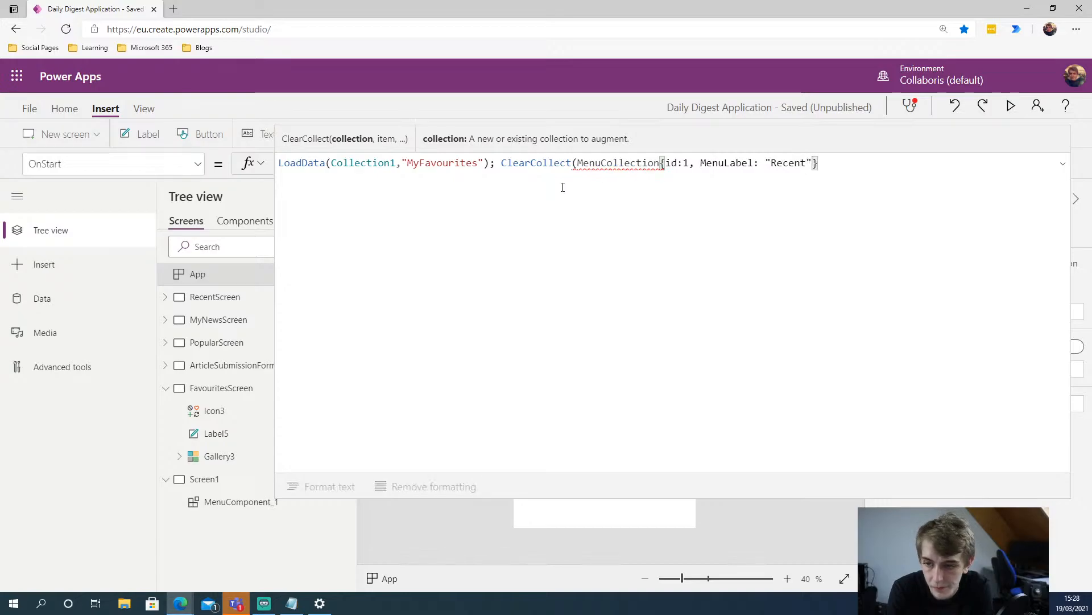
Add a screen field set to RecentScreen to the record and put a comma after the closing brace
{"action": "type", "text": ","}
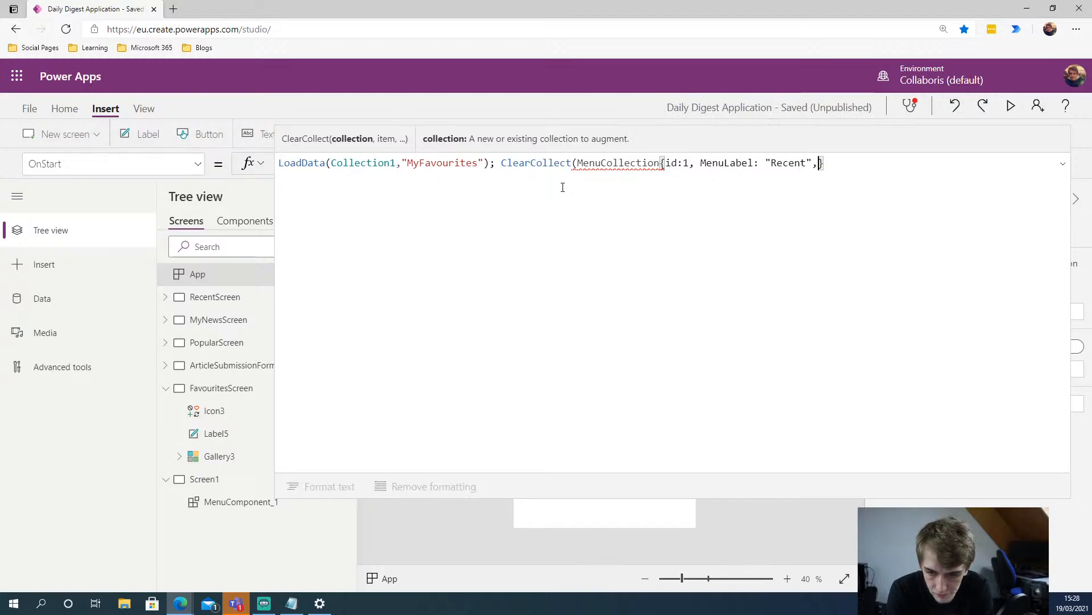
{"action": "type", "text": " scre"}
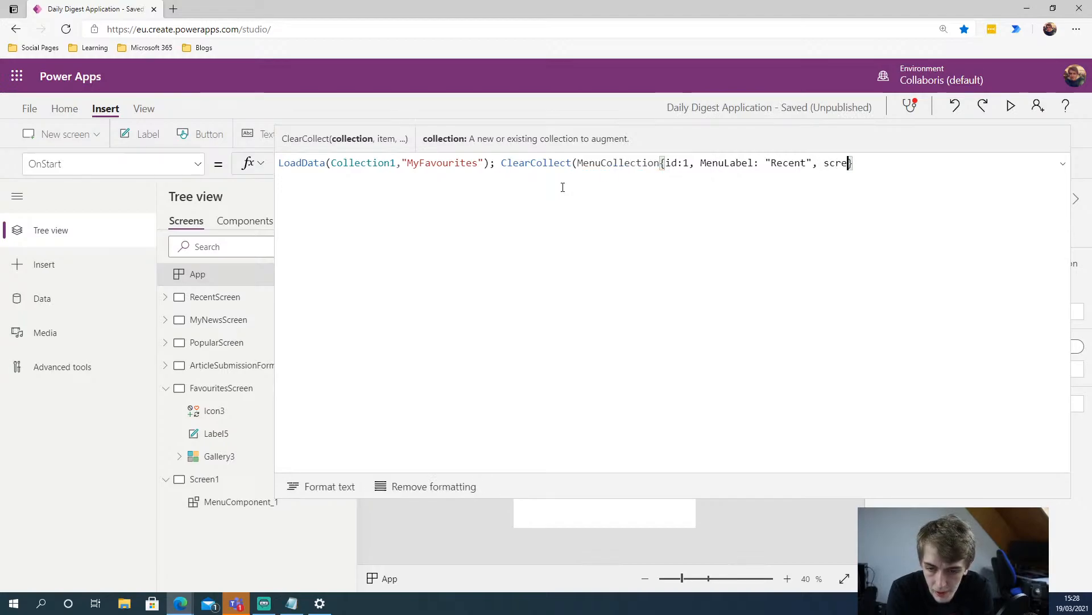
{"action": "type", "text": "en"}
{"action": "type", "text": ": Rec"}
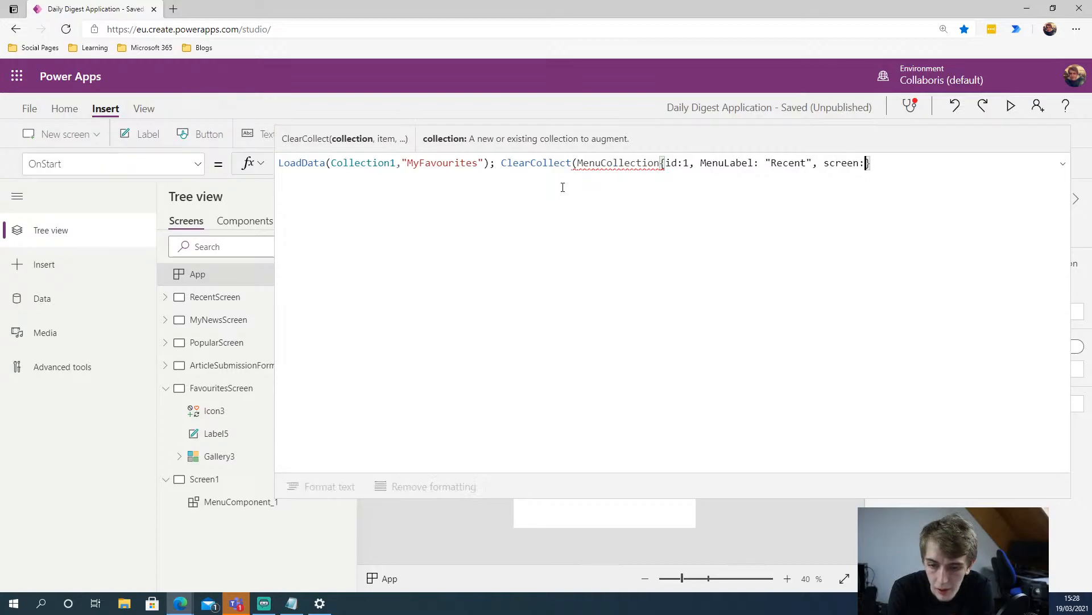
{"action": "type", "text": "entS"}
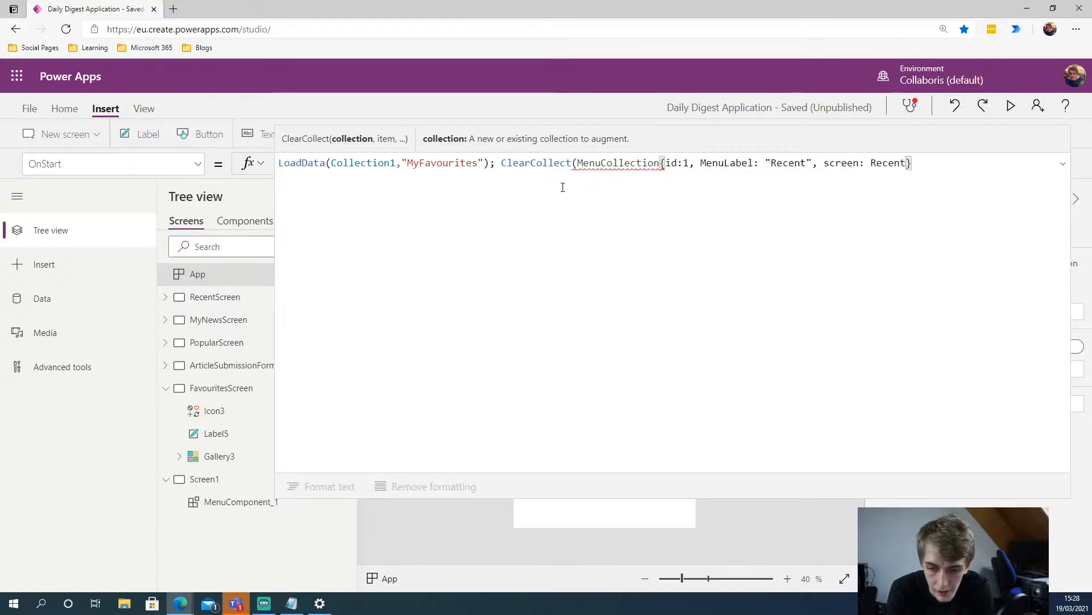
{"action": "type", "text": "creen"}
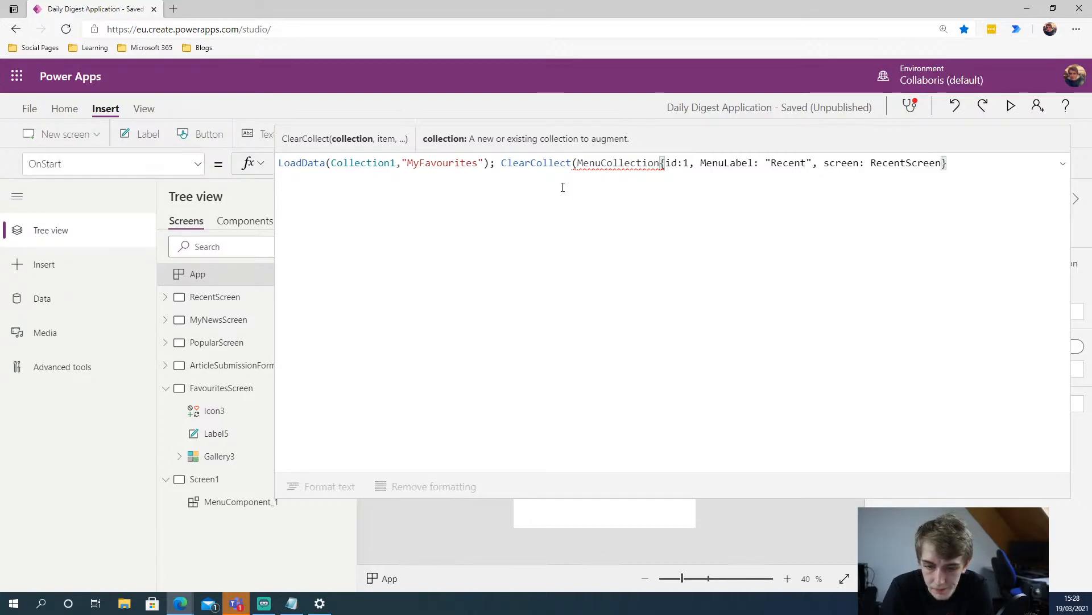
{"action": "key", "text": "Right"}
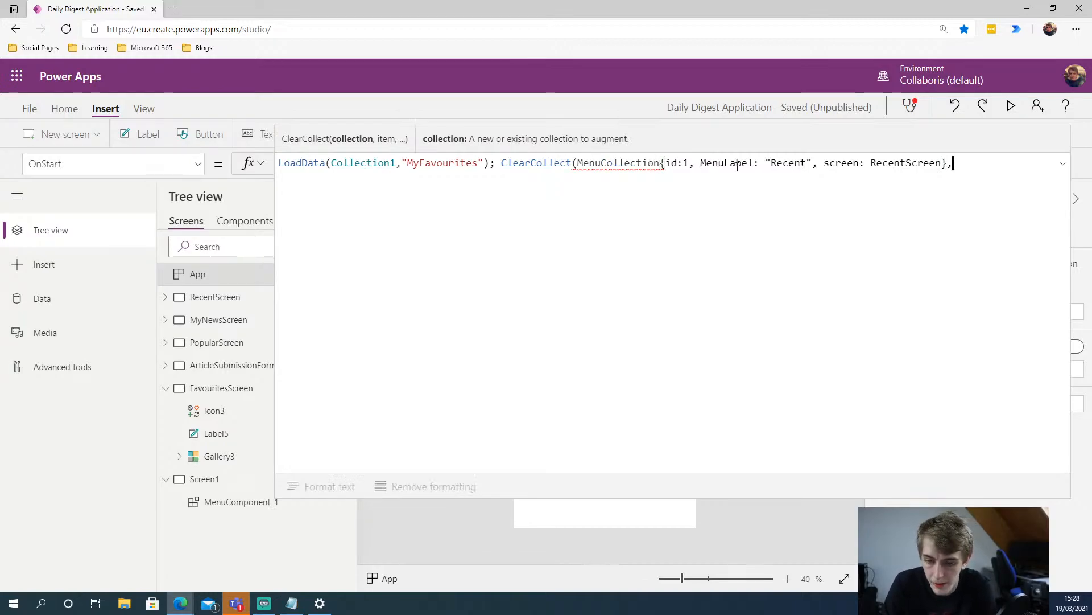
{"action": "type", "text": ","}
Duplicate the Recent record twice so the ClearCollect call holds three records
{"action": "left_click_drag", "start_coordinate": [956, 163], "coordinate": [667, 161]}
{"action": "key", "text": "ctrl+c"}
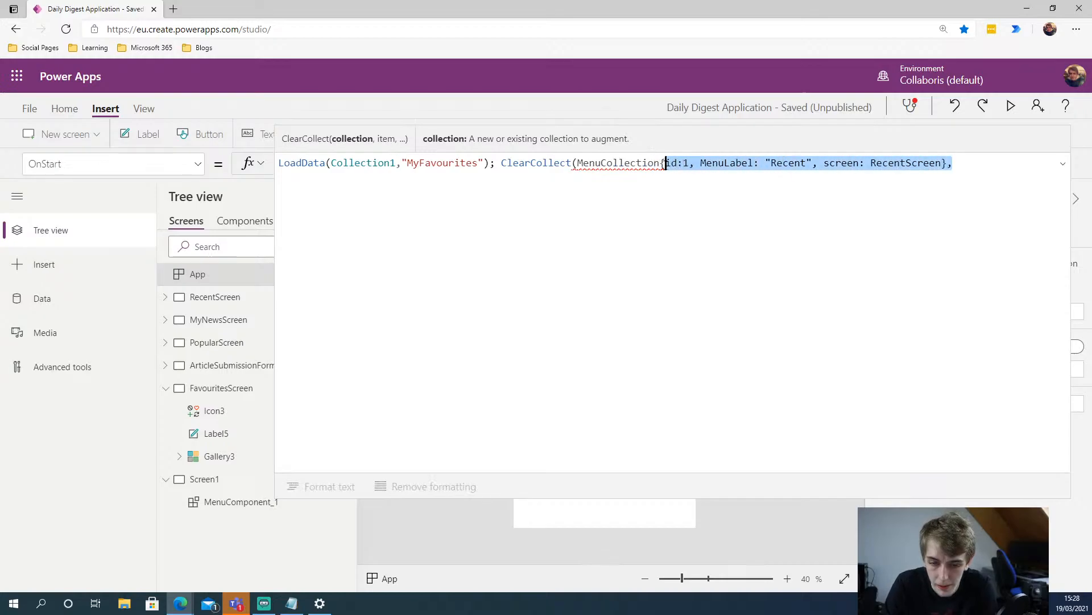
{"action": "left_click", "coordinate": [972, 161]}
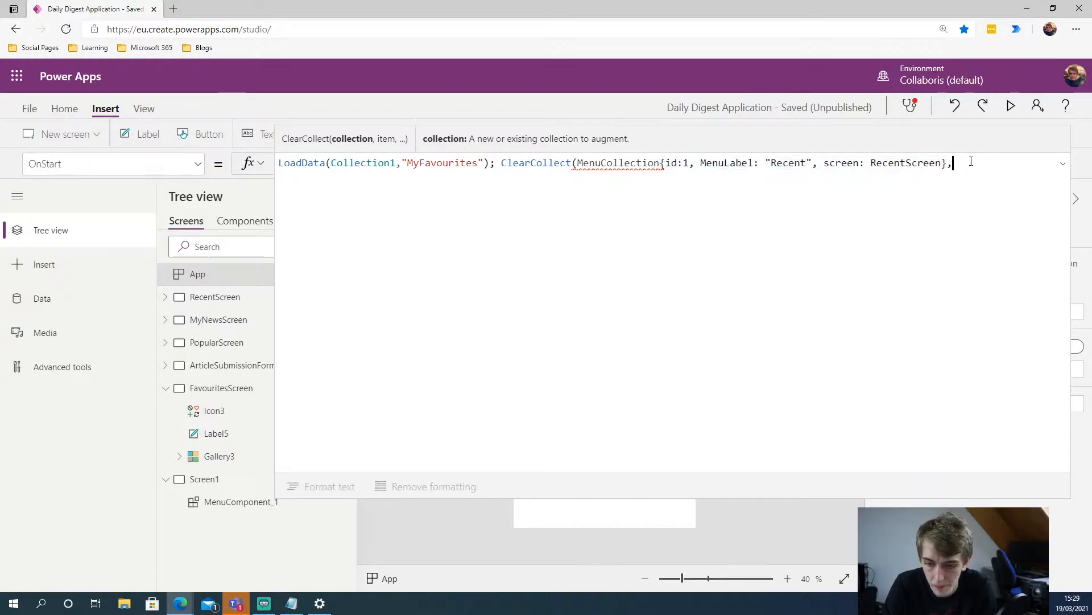
{"action": "key", "text": "ctrl+v"}
{"action": "key", "text": "ctrl+v"}
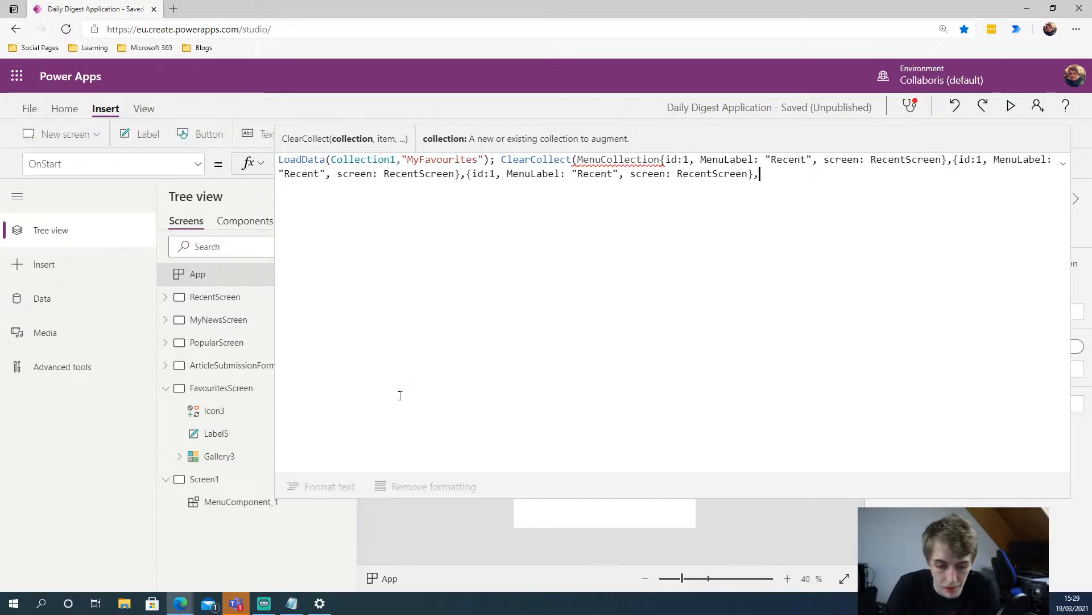
Remove the trailing comma after the third record and close the ClearCollect call with a parenthesis
{"action": "key", "text": "ctrl+a"}
{"action": "left_click", "coordinate": [536, 317]}
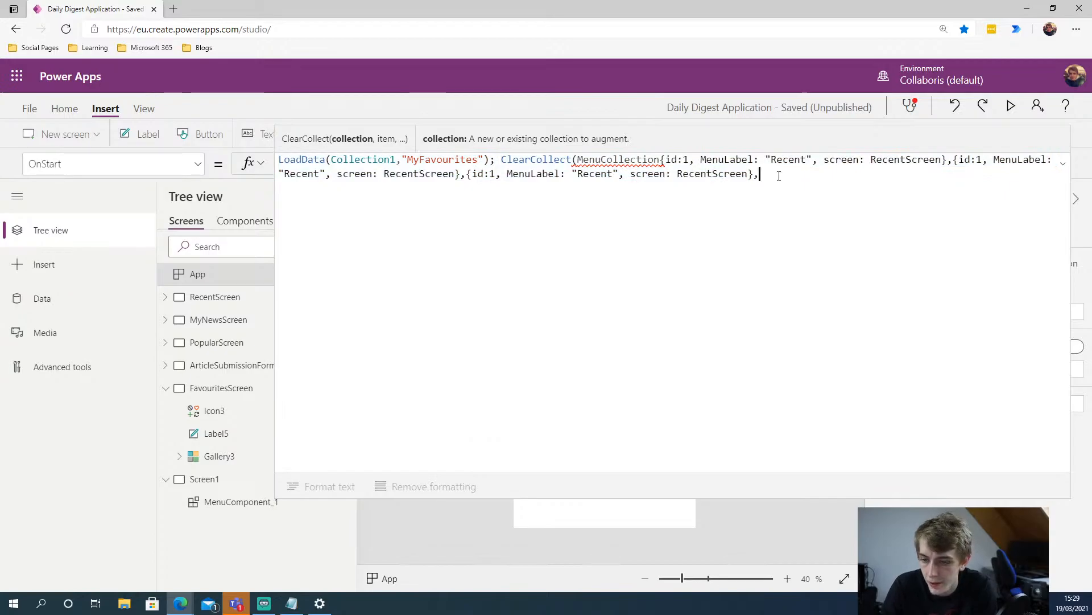
{"action": "key", "text": "BackSpace"}
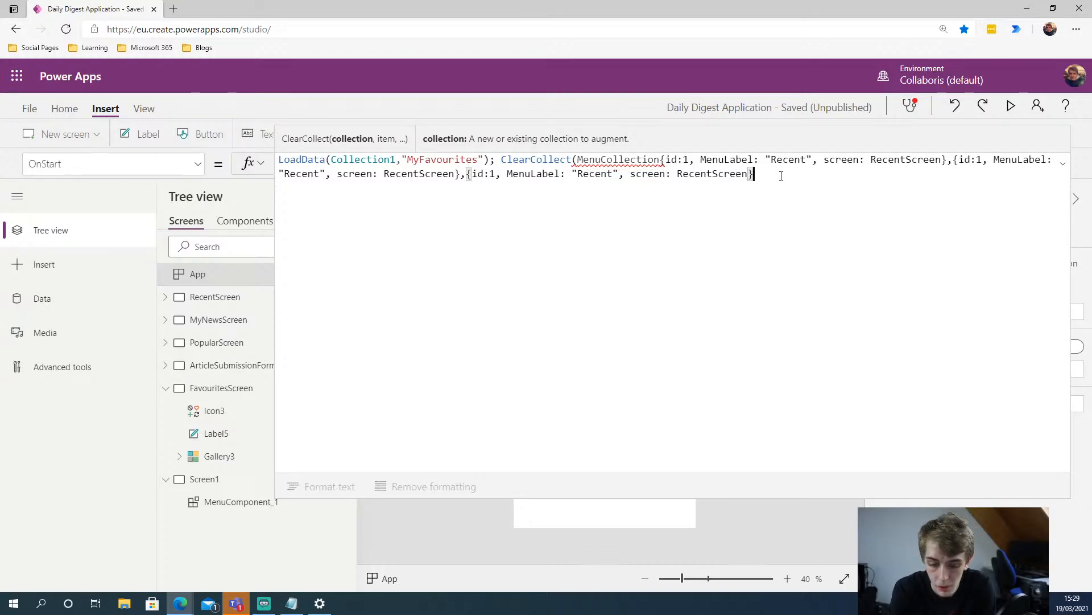
{"action": "type", "text": ")"}
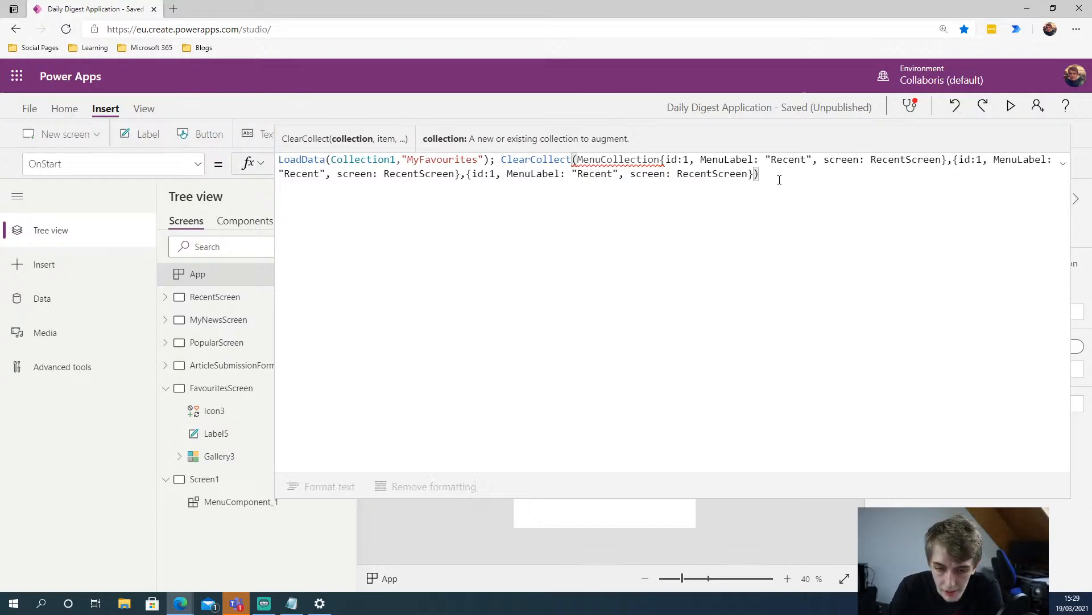
Check the MenuItems property of MenuComponent_1 on Screen1, and reopen the App's OnStart formula
{"action": "left_click", "coordinate": [436, 527]}
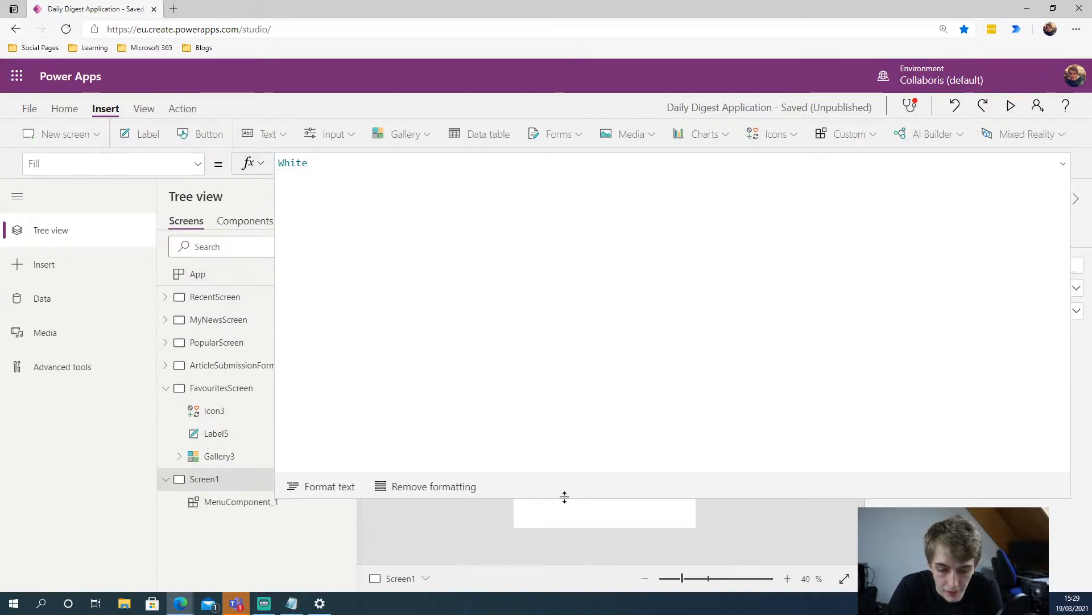
{"action": "left_click", "coordinate": [231, 508]}
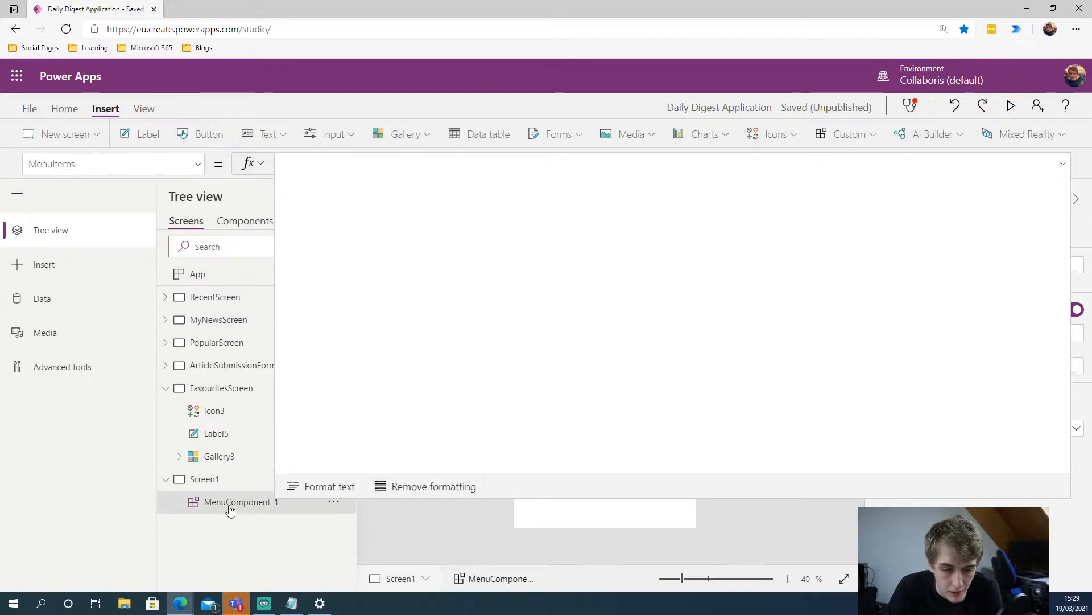
{"action": "left_click", "coordinate": [206, 479]}
{"action": "left_click", "coordinate": [211, 283]}
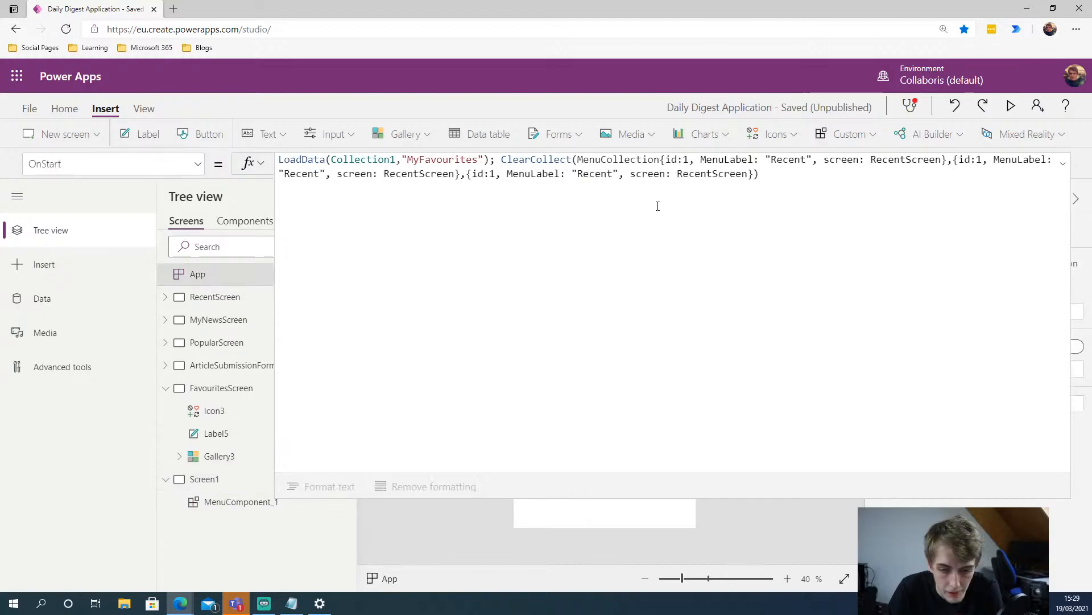
{"action": "left_click", "coordinate": [391, 161]}
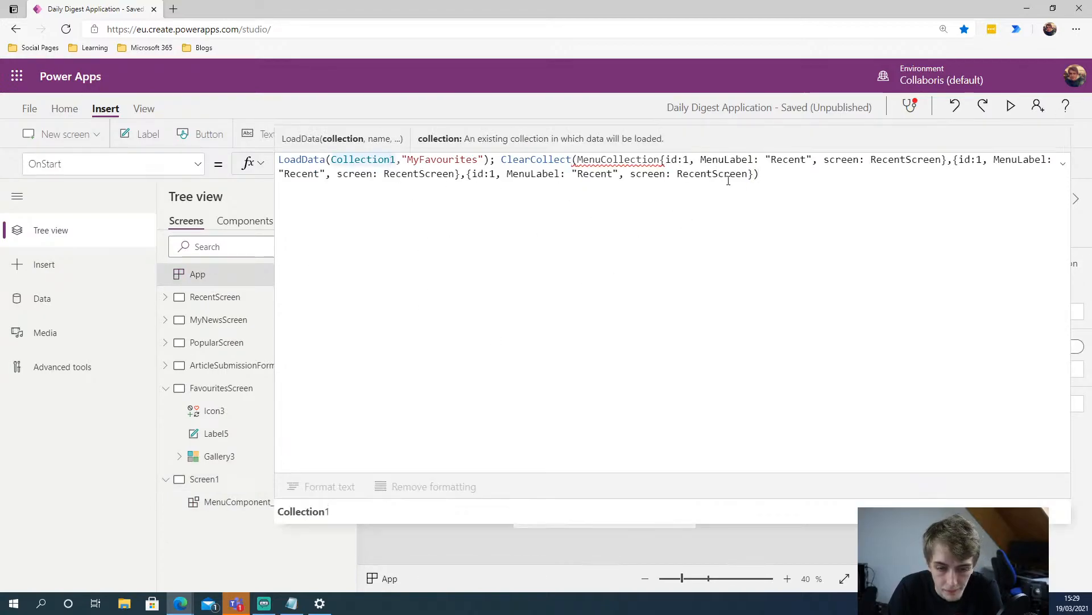
Change the second ClearCollect record's MenuLabel to "My News" and its screen to MyNewsScreen
{"action": "left_click", "coordinate": [787, 169]}
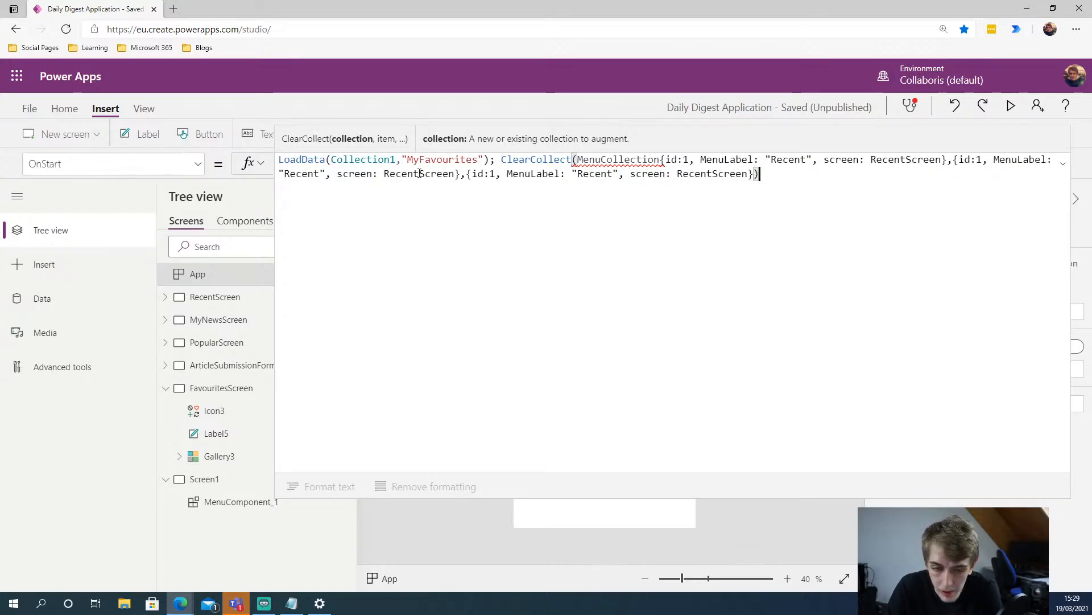
{"action": "double_click", "coordinate": [304, 174]}
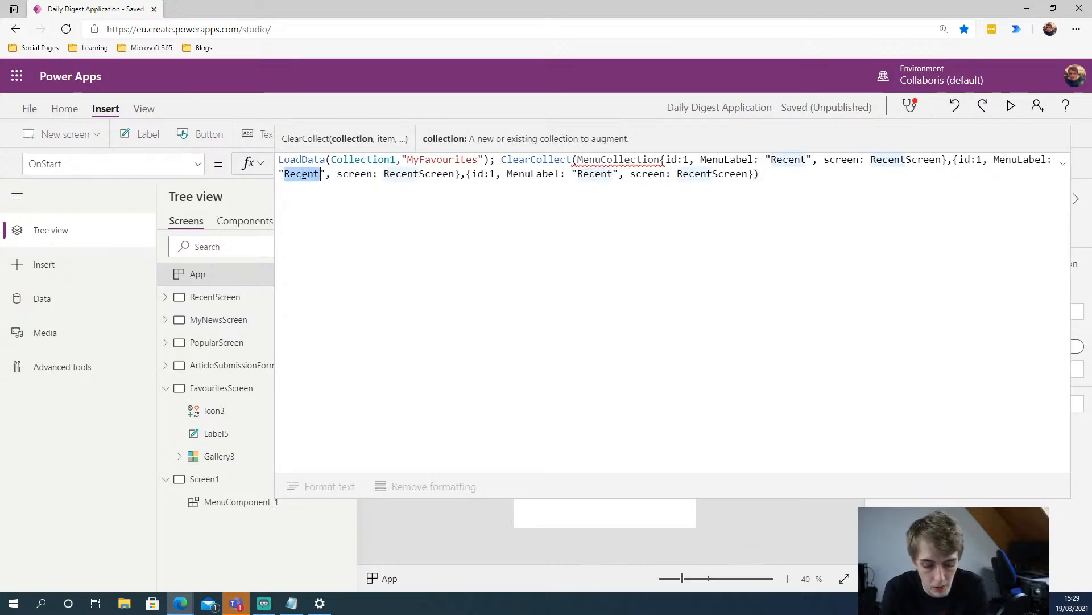
{"action": "type", "text": "My New"}
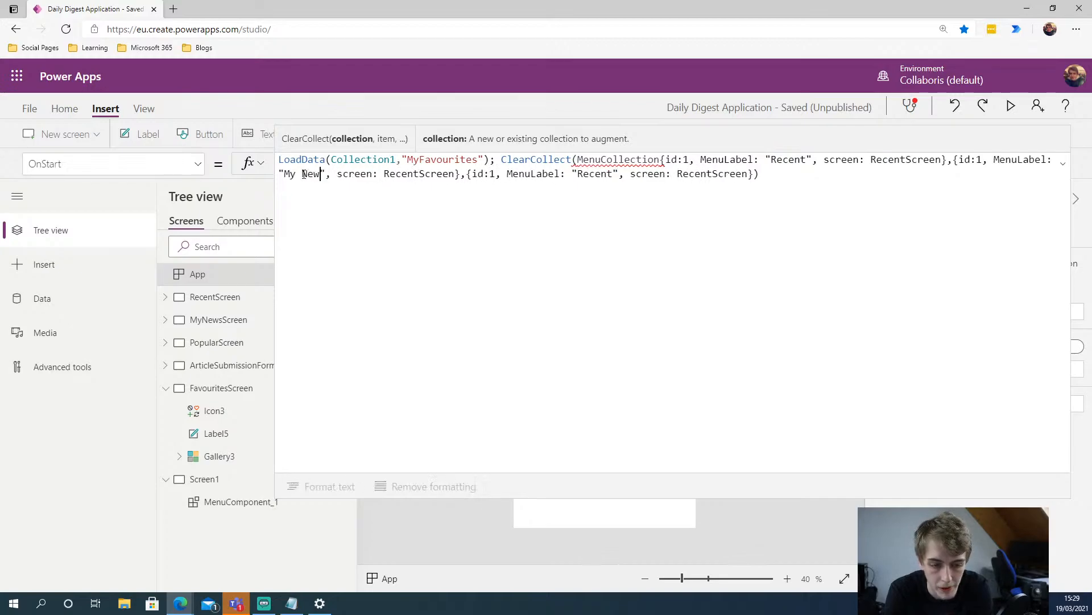
{"action": "type", "text": "s"}
{"action": "double_click", "coordinate": [429, 174]}
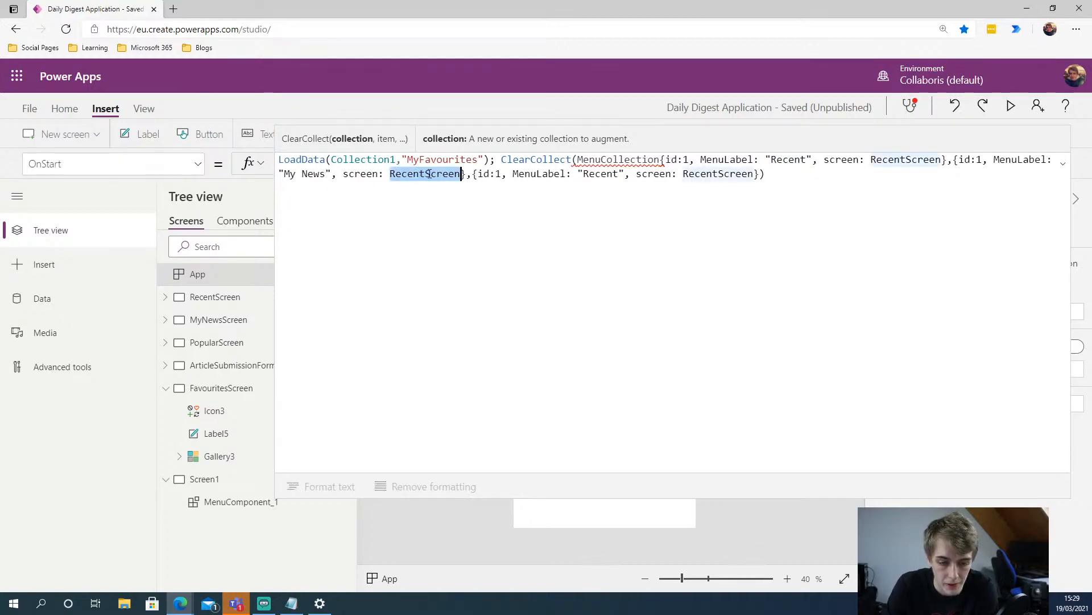
{"action": "type", "text": "MyN"}
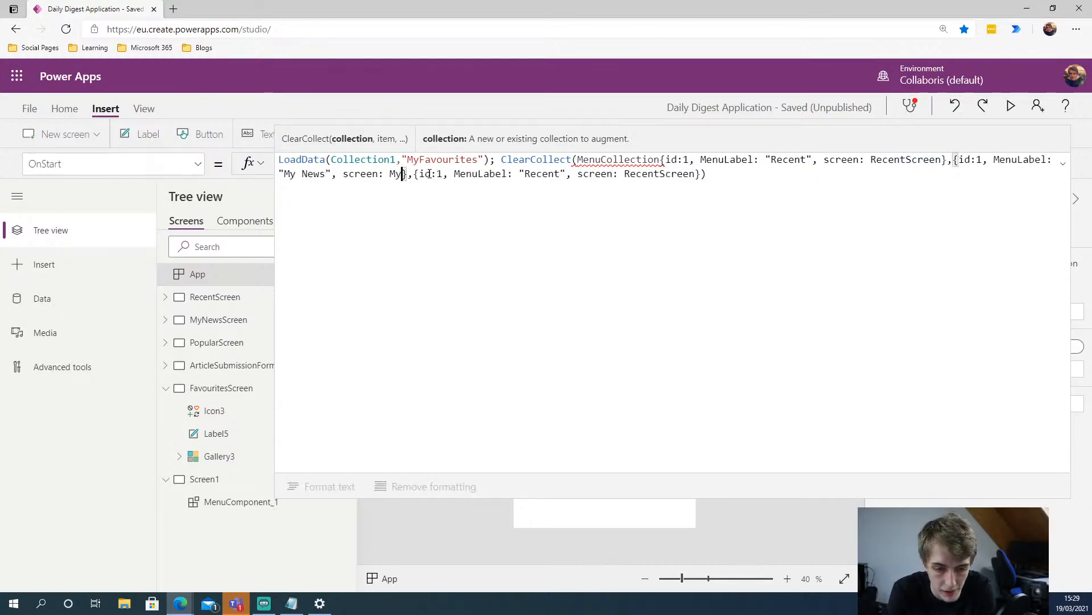
{"action": "type", "text": "ewsScre"}
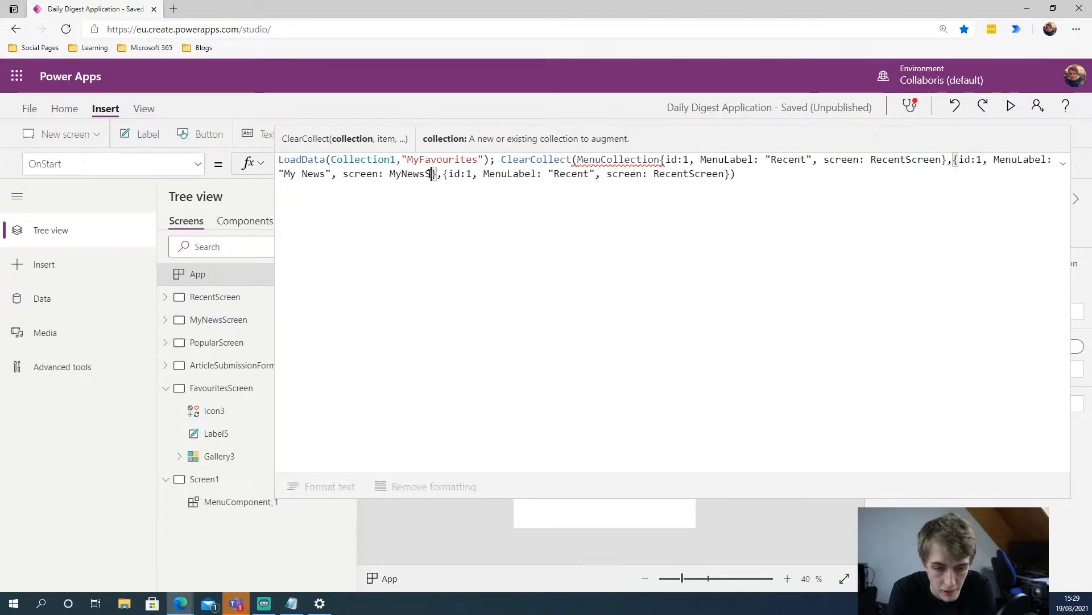
{"action": "type", "text": "en"}
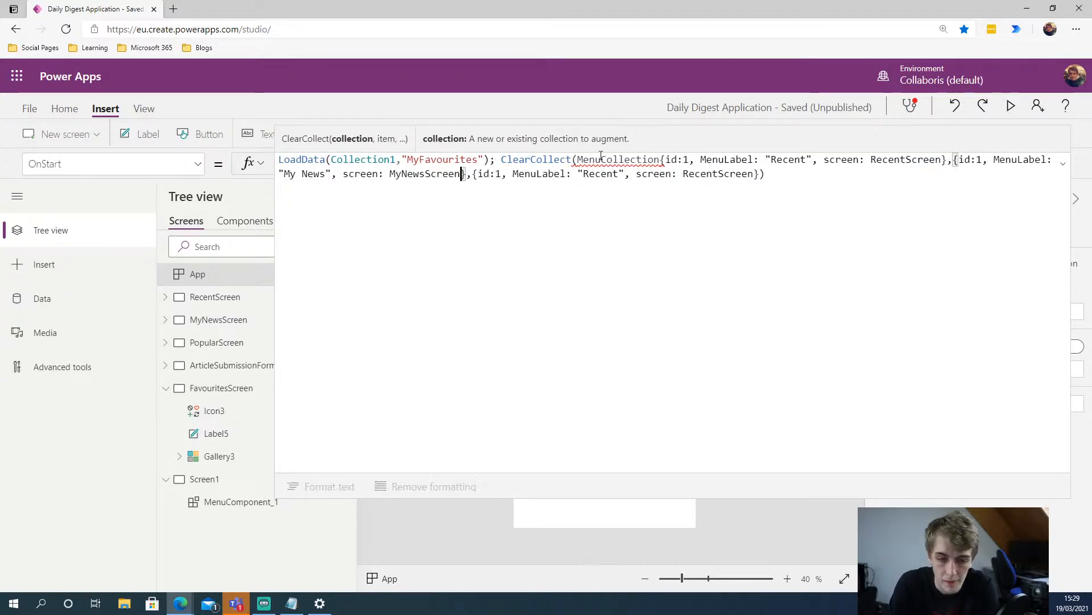
Change the third ClearCollect record's MenuLabel to "Popular" and its screen to PopularScreen
{"action": "double_click", "coordinate": [601, 173]}
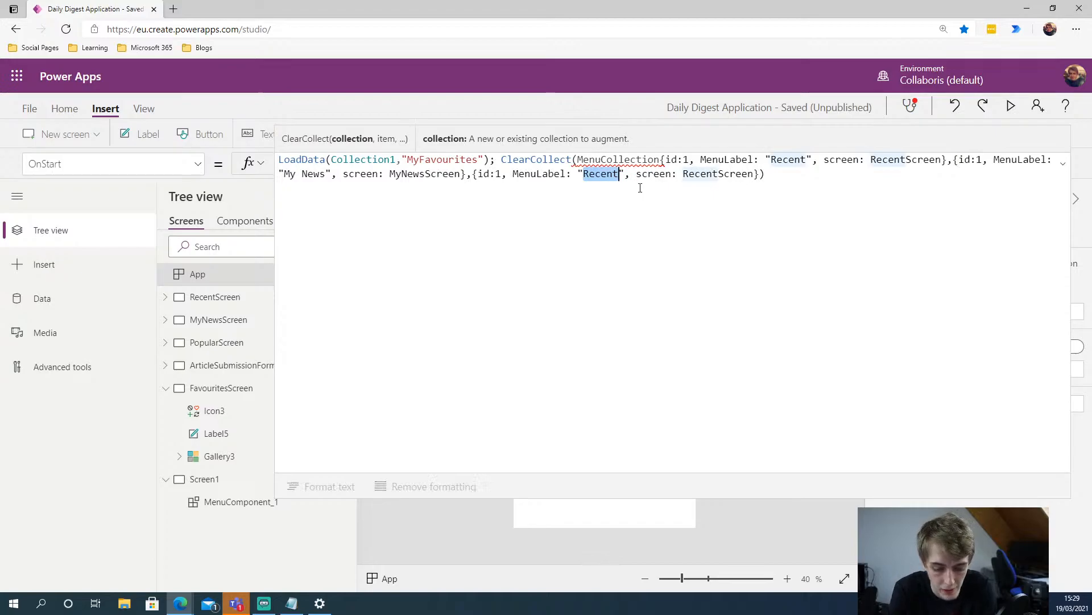
{"action": "type", "text": "Popular"}
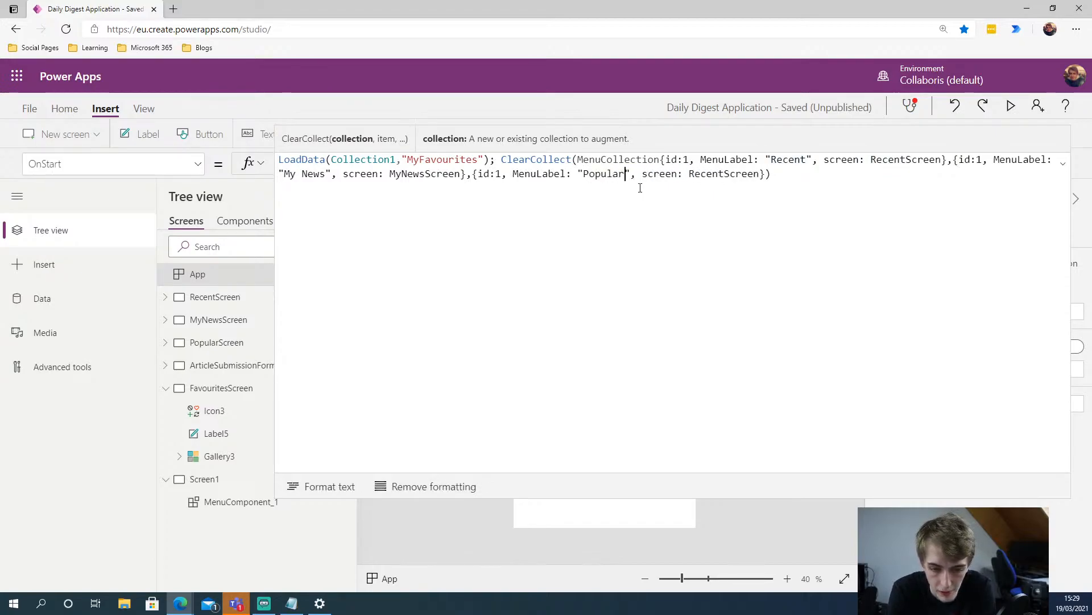
{"action": "double_click", "coordinate": [719, 174]}
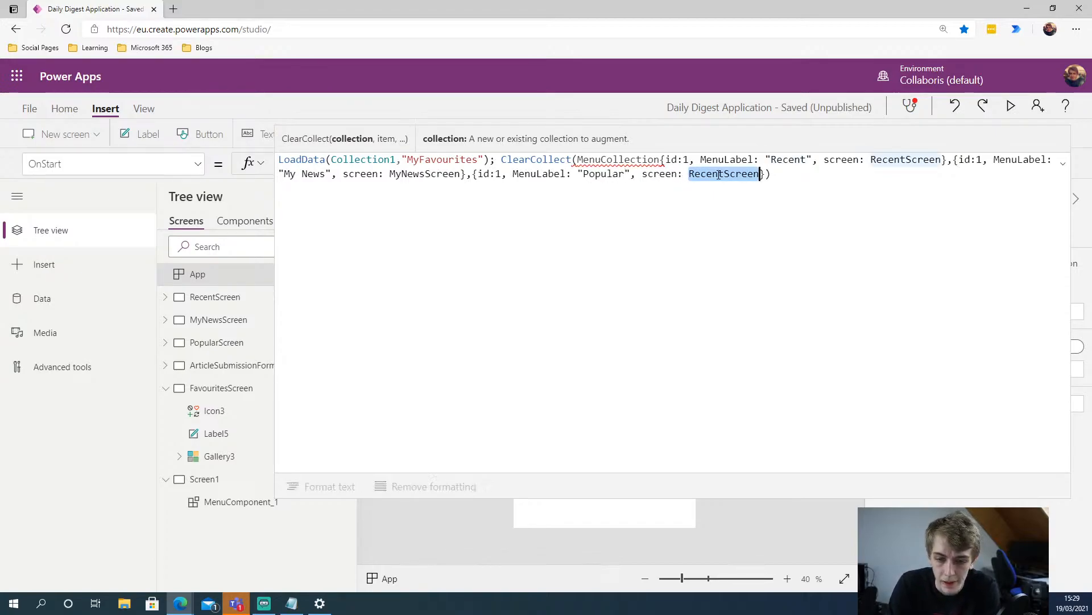
{"action": "type", "text": "Popul"}
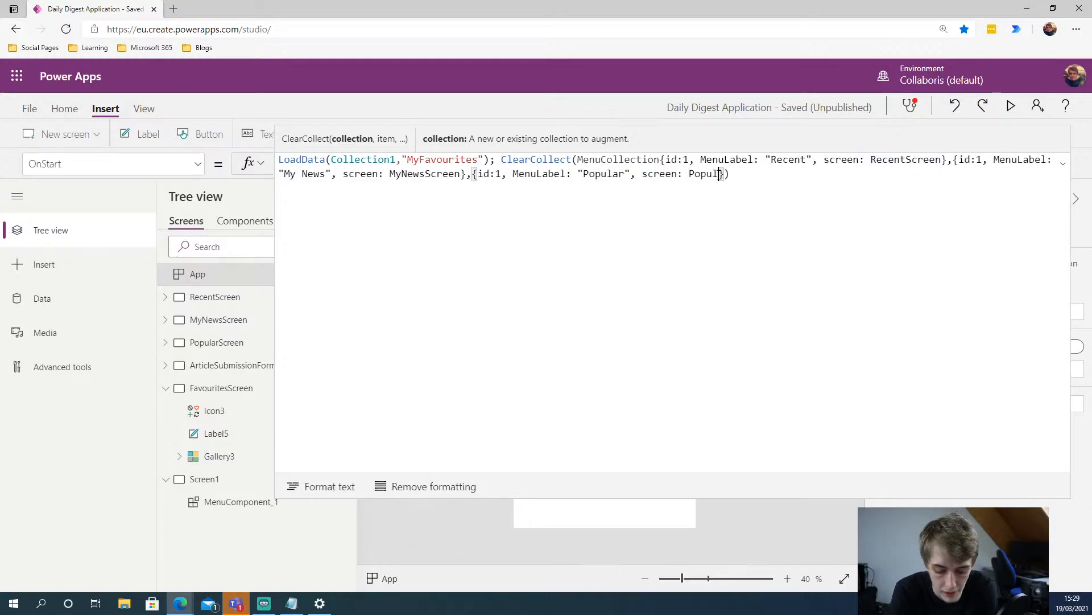
{"action": "type", "text": "arScreen"}
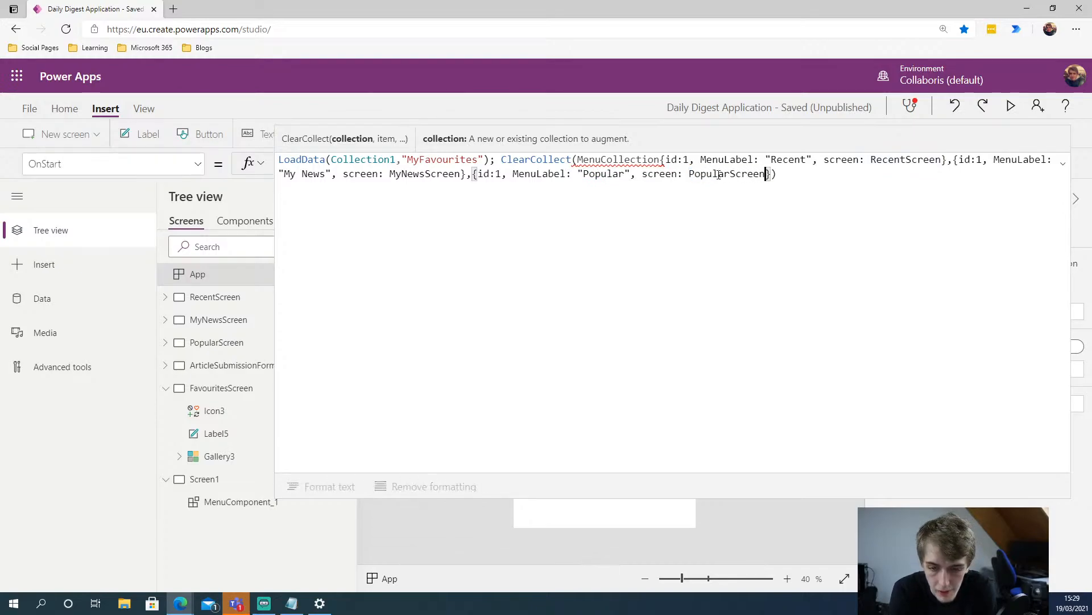
{"action": "left_click", "coordinate": [804, 181]}
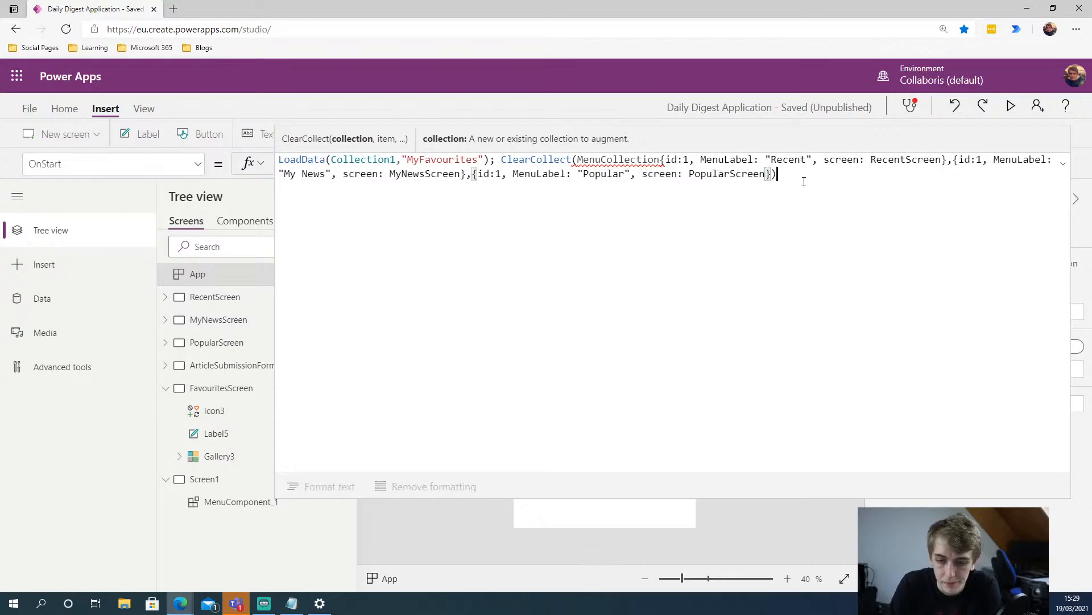
Set the id of the My News record to 2 and the id of the Popular record to 3
{"action": "left_click", "coordinate": [983, 162]}
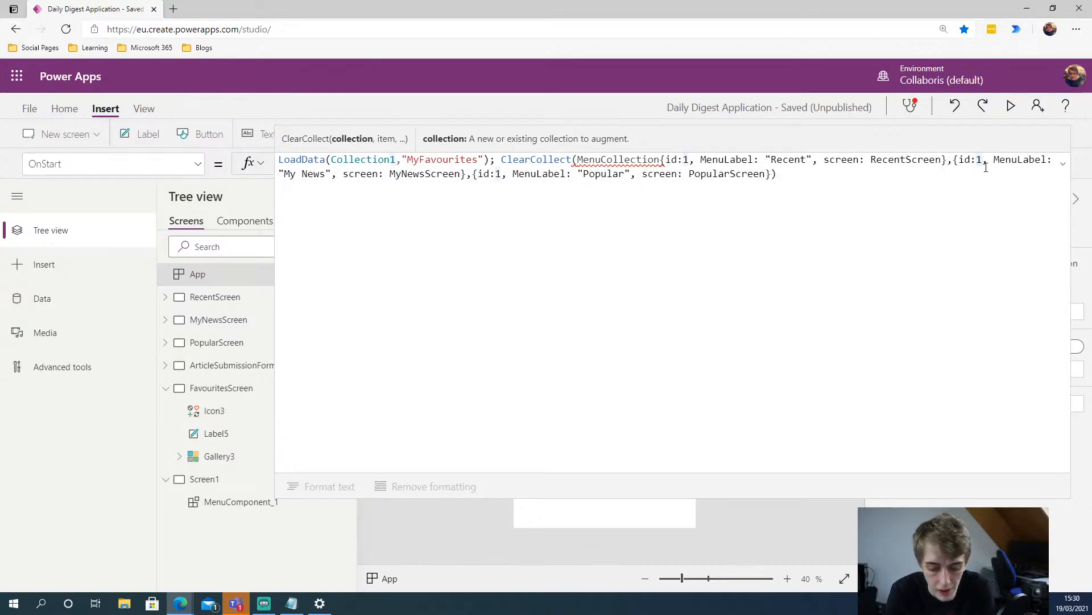
{"action": "key", "text": "BackSpace"}
{"action": "type", "text": "2"}
{"action": "left_click", "coordinate": [500, 174]}
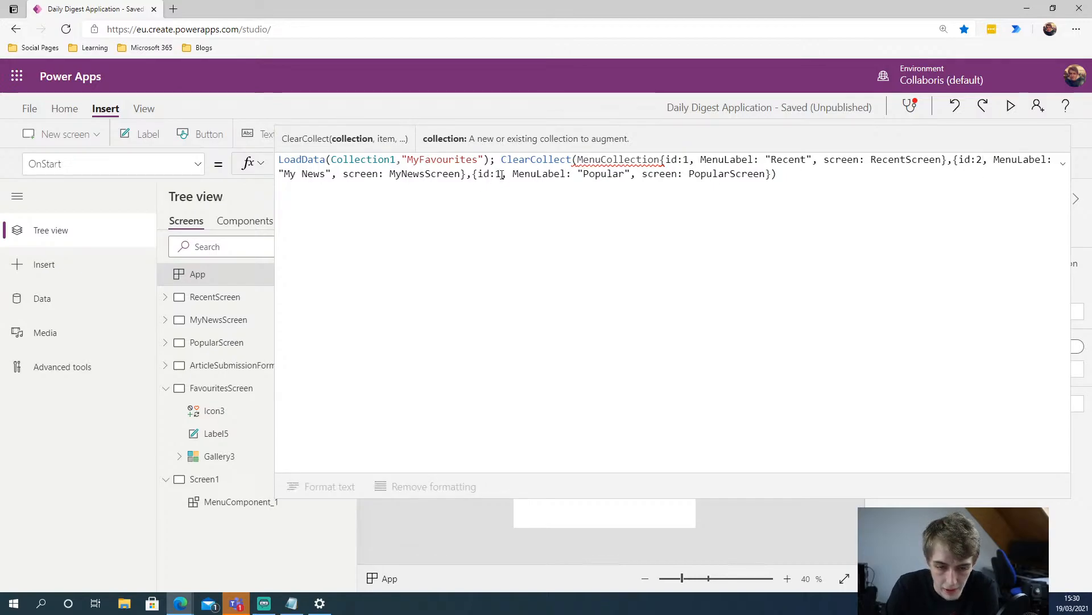
{"action": "key", "text": "BackSpace"}
{"action": "type", "text": "3"}
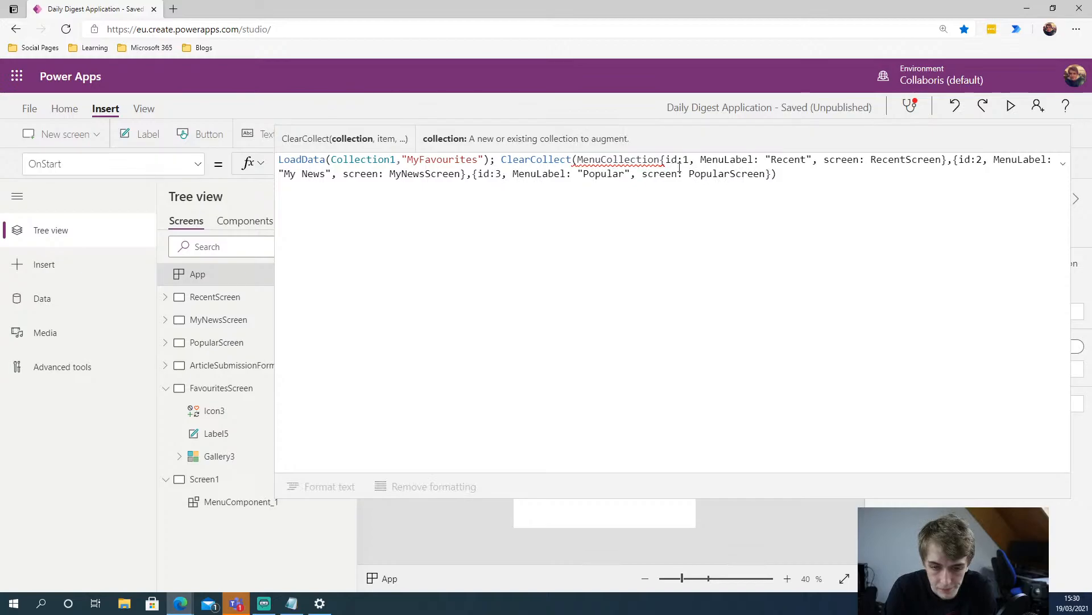
Shrink the expanded formula area, run the App's OnStart, and briefly preview Screen1
{"action": "mouse_move", "coordinate": [626, 160]}
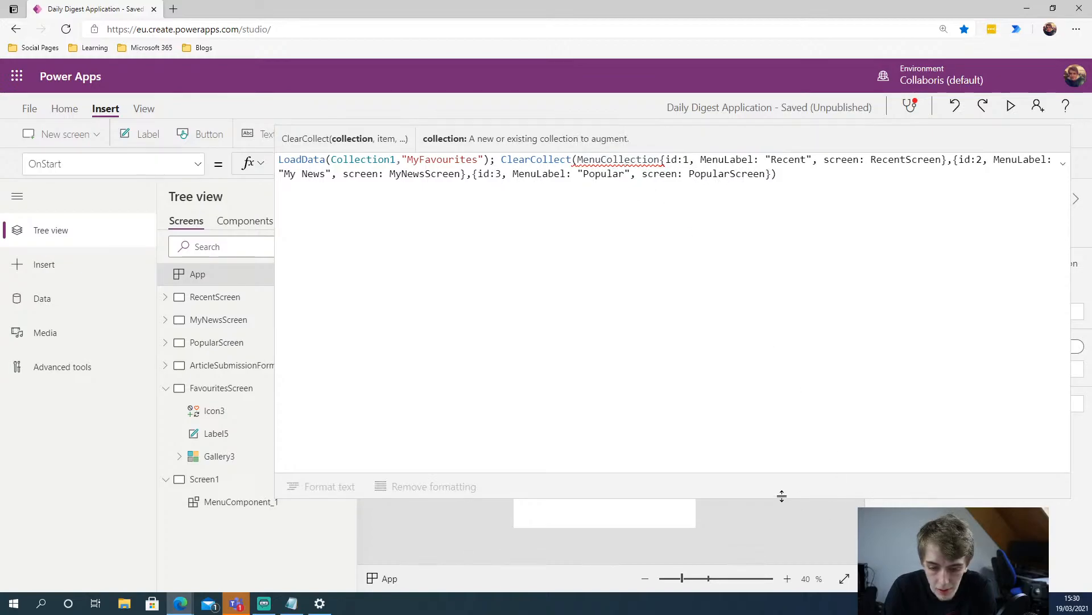
{"action": "left_click_drag", "start_coordinate": [780, 497], "coordinate": [756, 205]}
{"action": "left_click", "coordinate": [780, 282]}
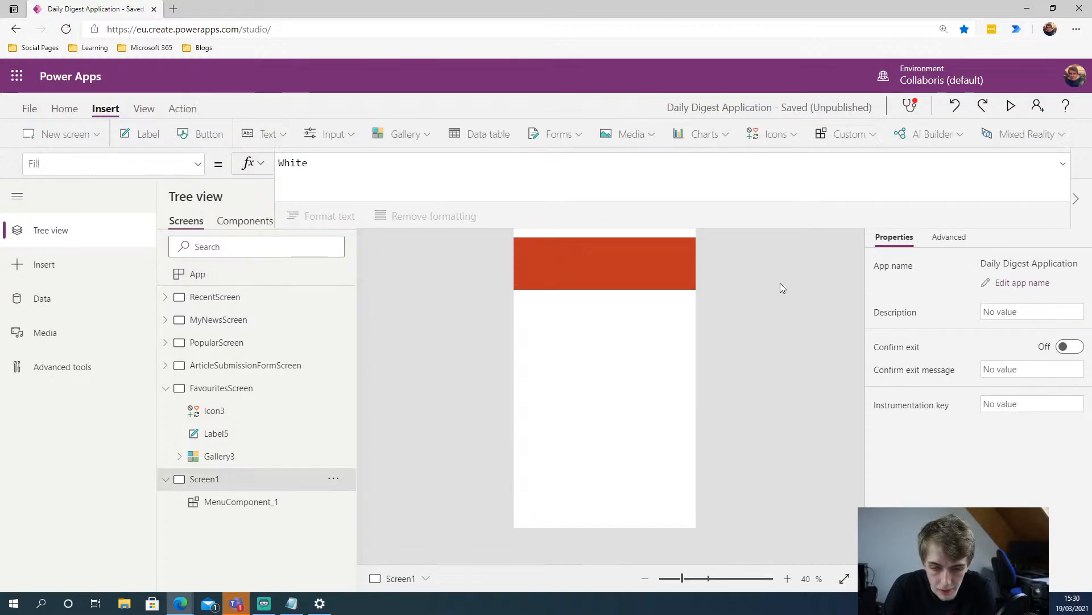
{"action": "left_click", "coordinate": [334, 273]}
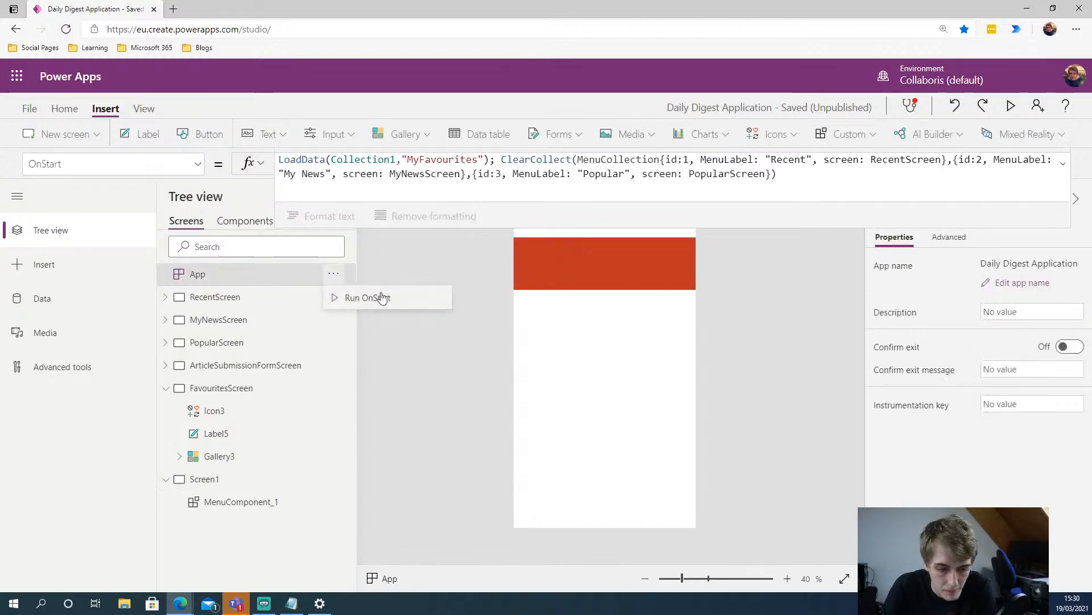
{"action": "left_click", "coordinate": [380, 296]}
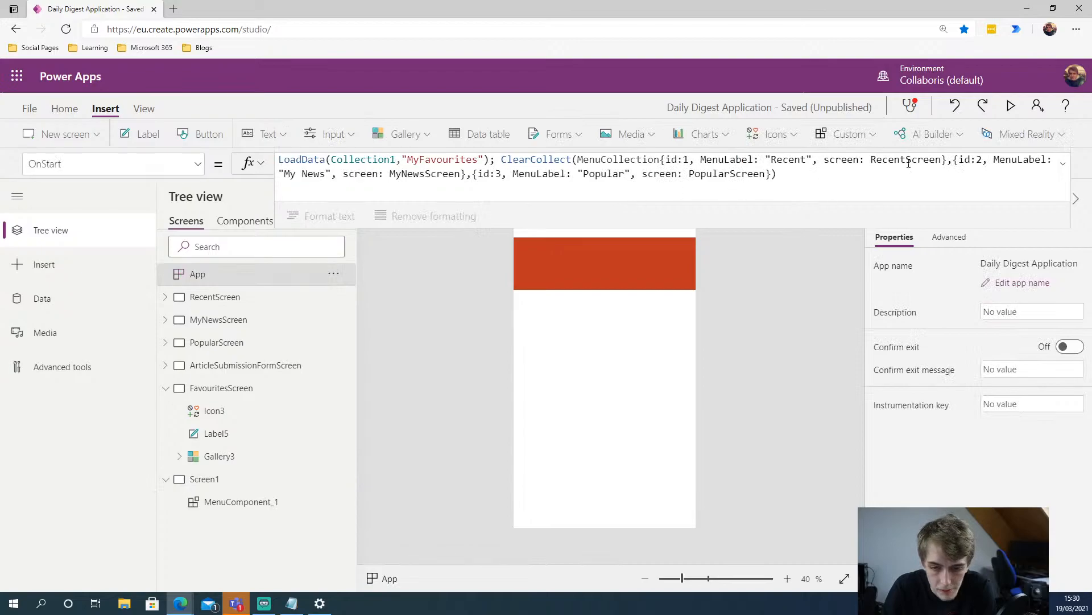
{"action": "left_click", "coordinate": [1011, 106]}
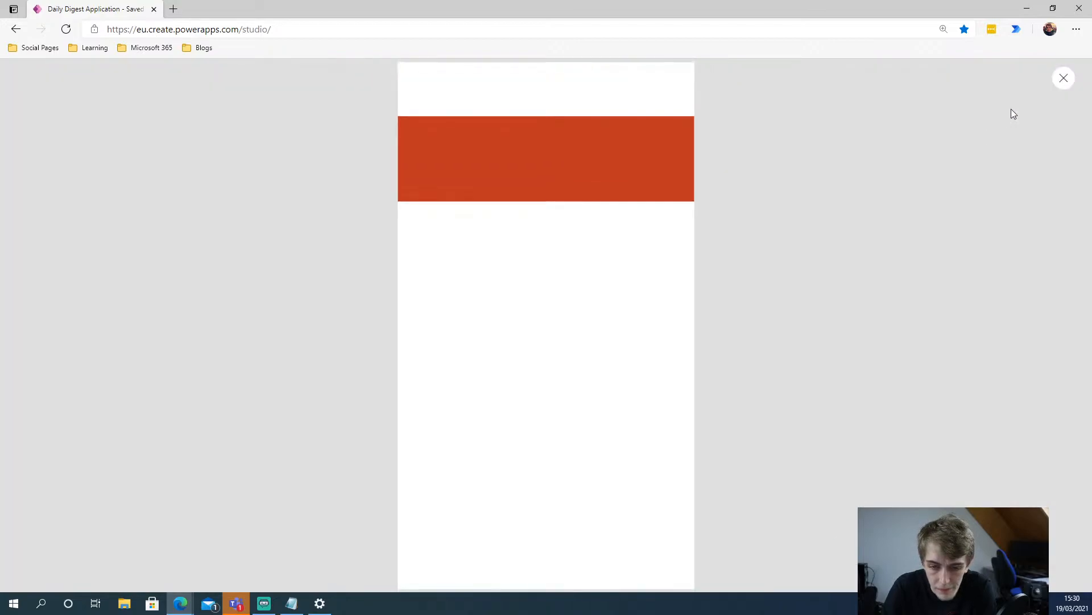
{"action": "left_click", "coordinate": [1064, 78]}
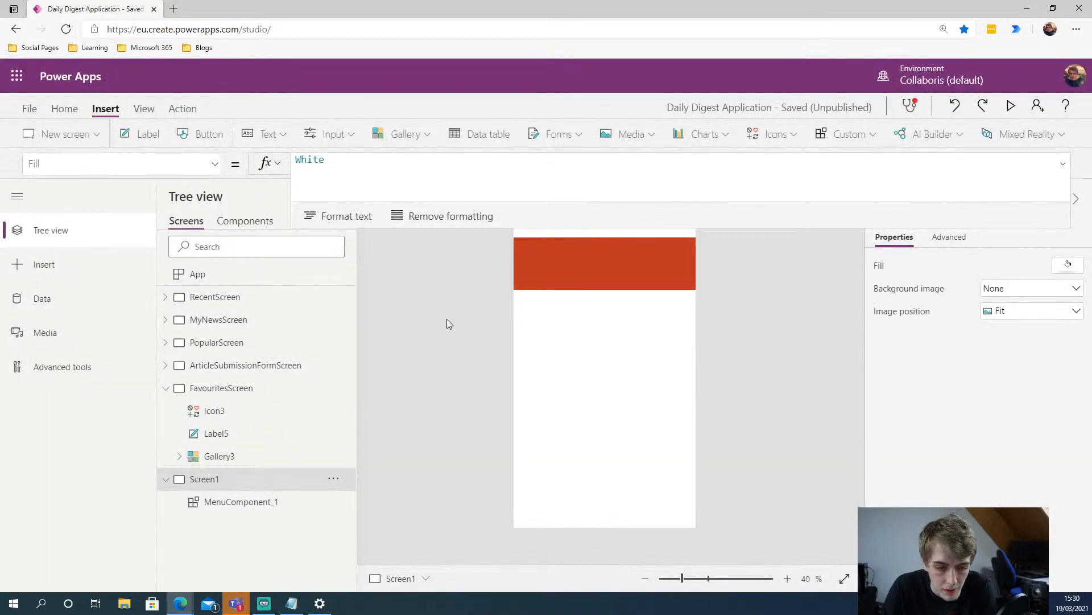
Inspect the error marked on MenuCollection in the App's OnStart formula
{"action": "left_click", "coordinate": [251, 275]}
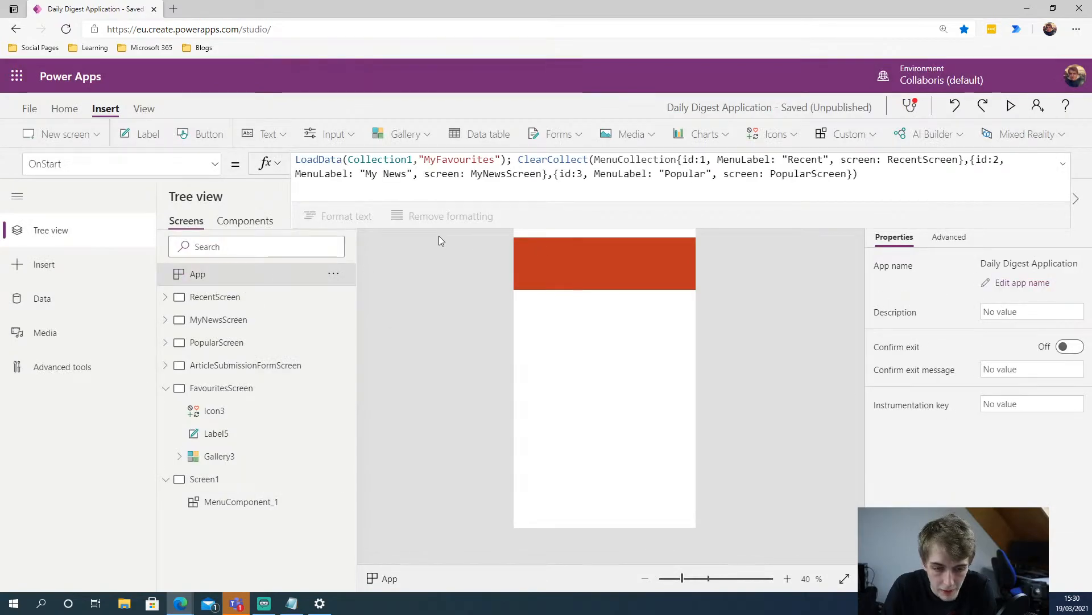
{"action": "left_click", "coordinate": [860, 174]}
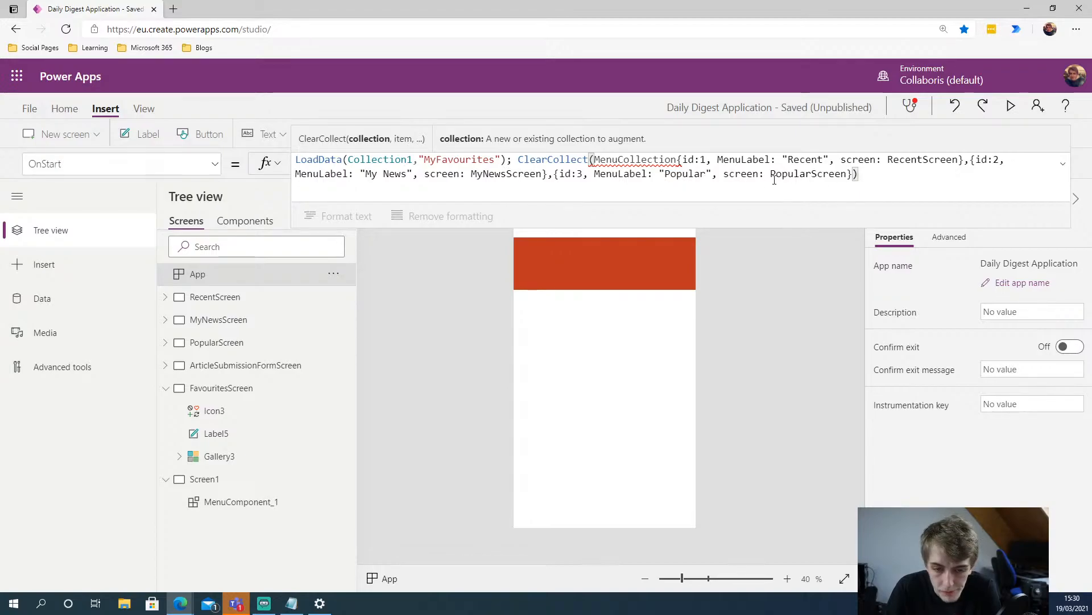
{"action": "mouse_move", "coordinate": [652, 161]}
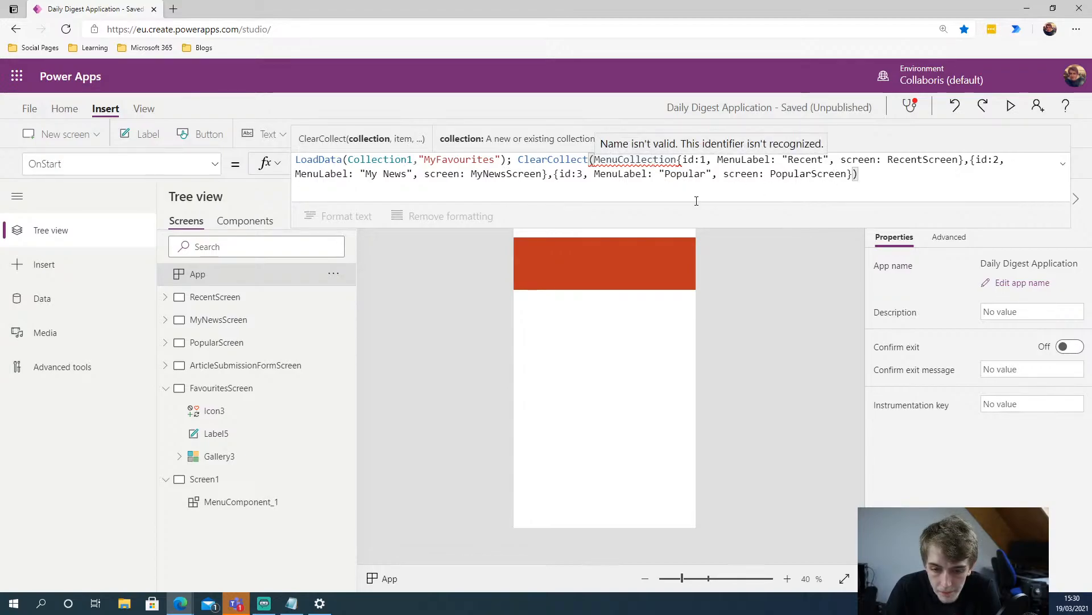
{"action": "left_click", "coordinate": [716, 246]}
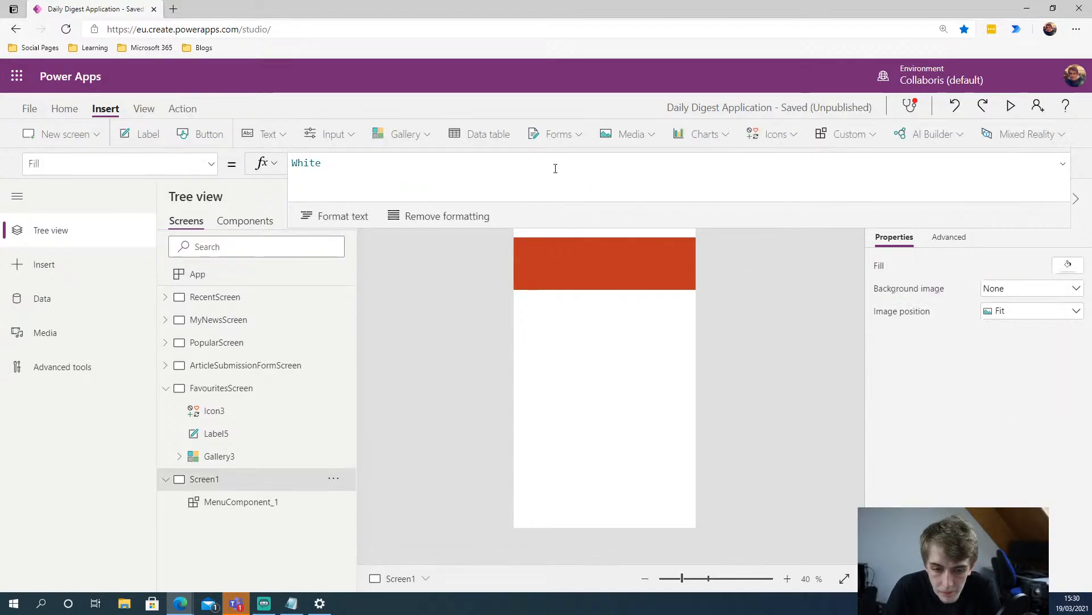
Check the app's Collections list for MenuCollection and return to the editor
{"action": "left_click", "coordinate": [29, 110]}
{"action": "left_click", "coordinate": [41, 479]}
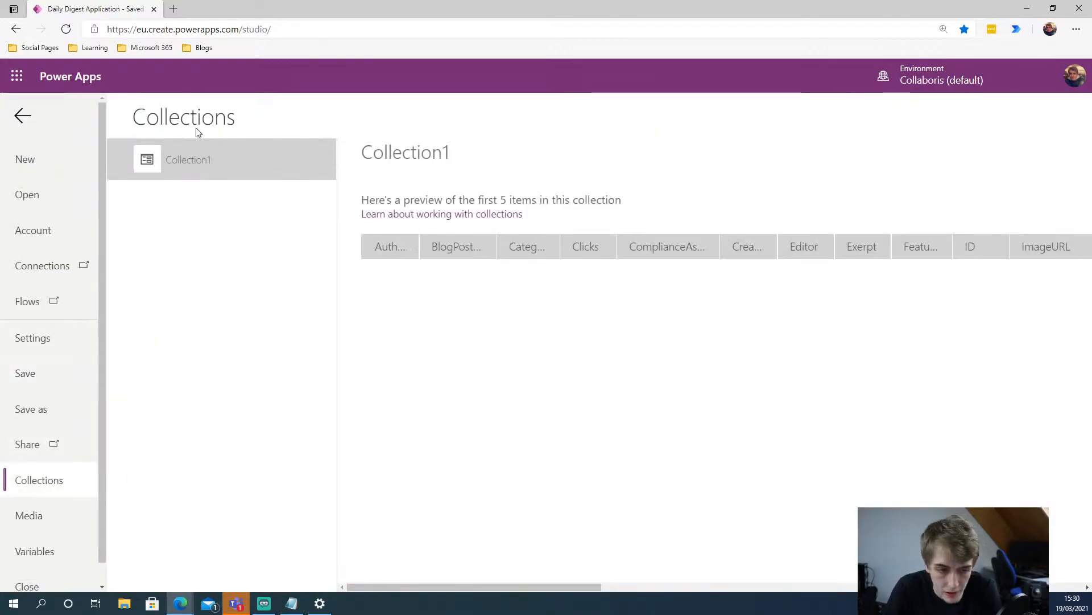
{"action": "left_click", "coordinate": [23, 116]}
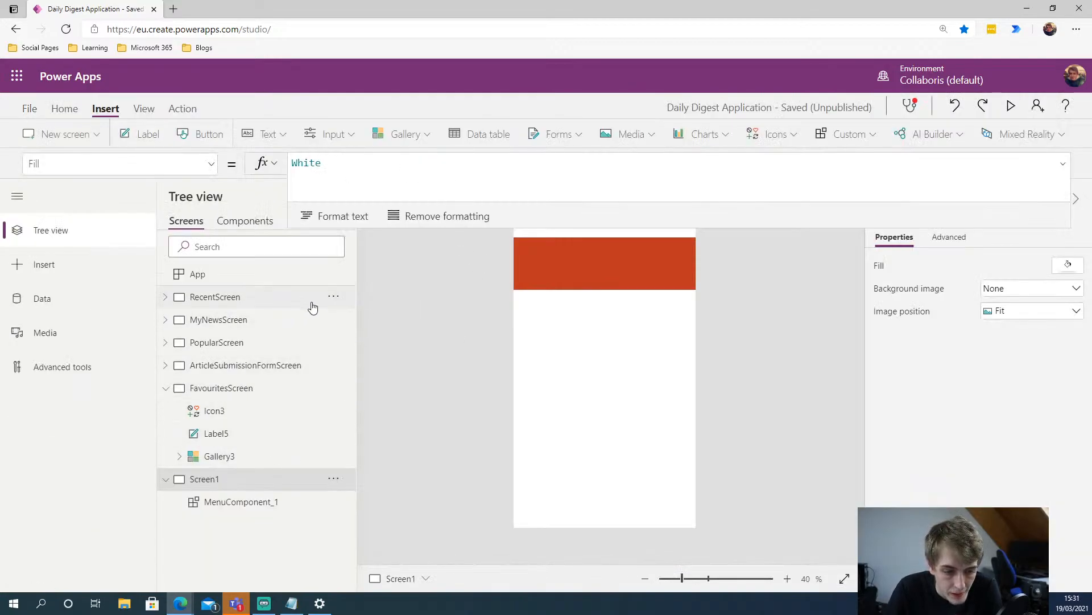
Run the App's OnStart again and return to Screen1
{"action": "left_click", "coordinate": [333, 274]}
{"action": "left_click", "coordinate": [380, 303]}
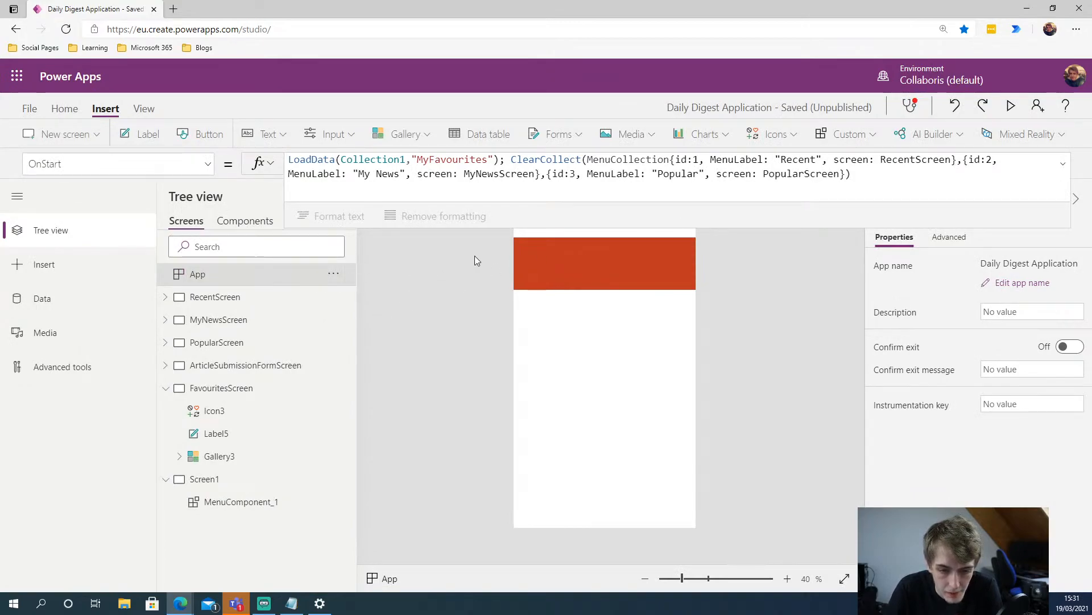
{"action": "left_click", "coordinate": [480, 315]}
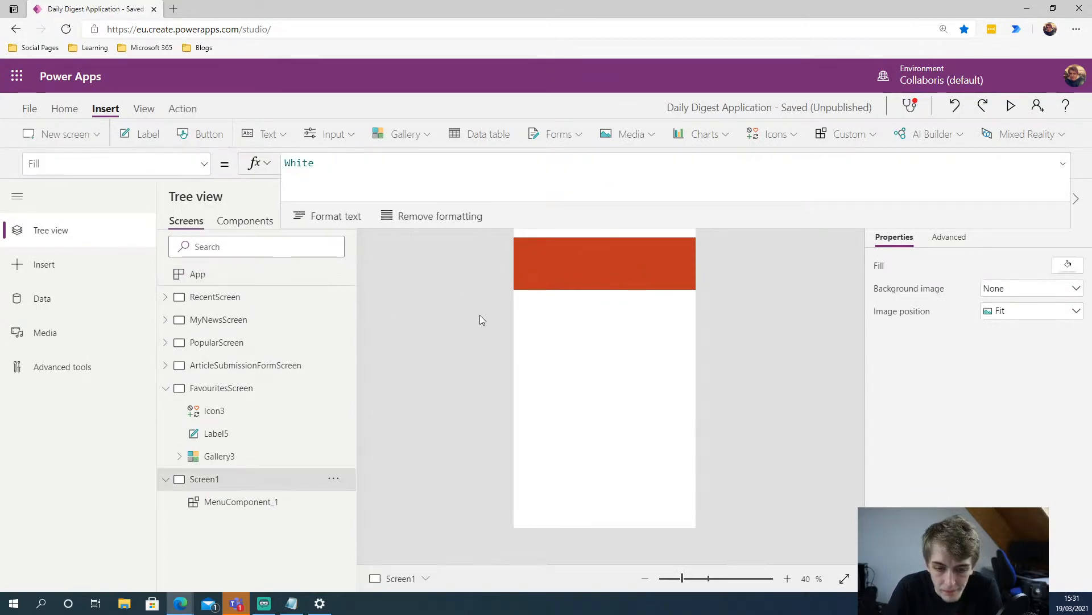
Collapse the expanded formula area and select MenuComponent_1 on Screen1 to show its MenuItems property
{"action": "left_click", "coordinate": [564, 273]}
{"action": "left_click", "coordinate": [418, 289]}
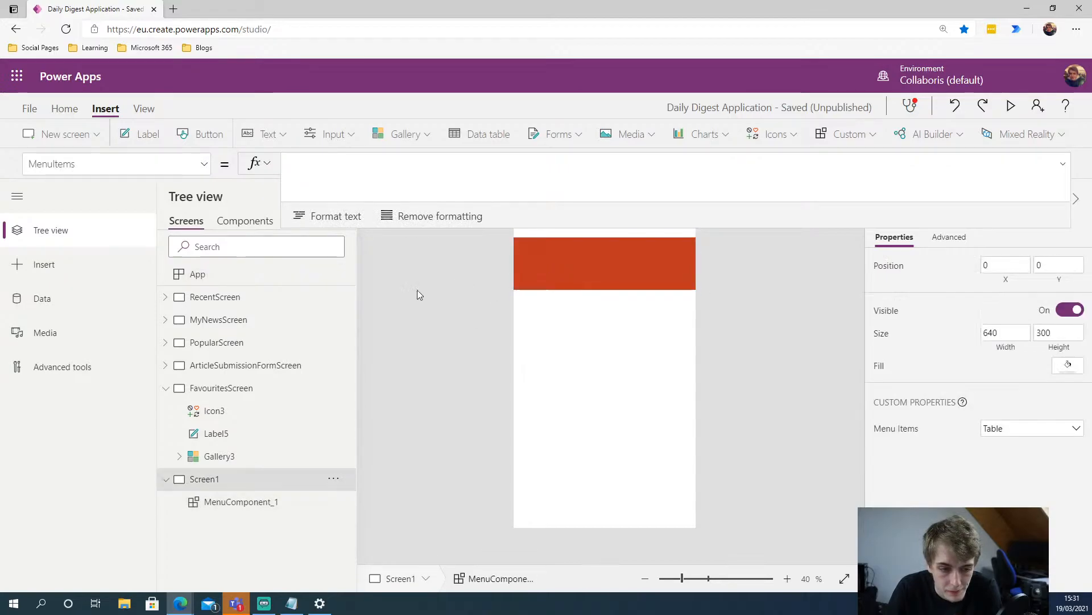
{"action": "left_click", "coordinate": [541, 261]}
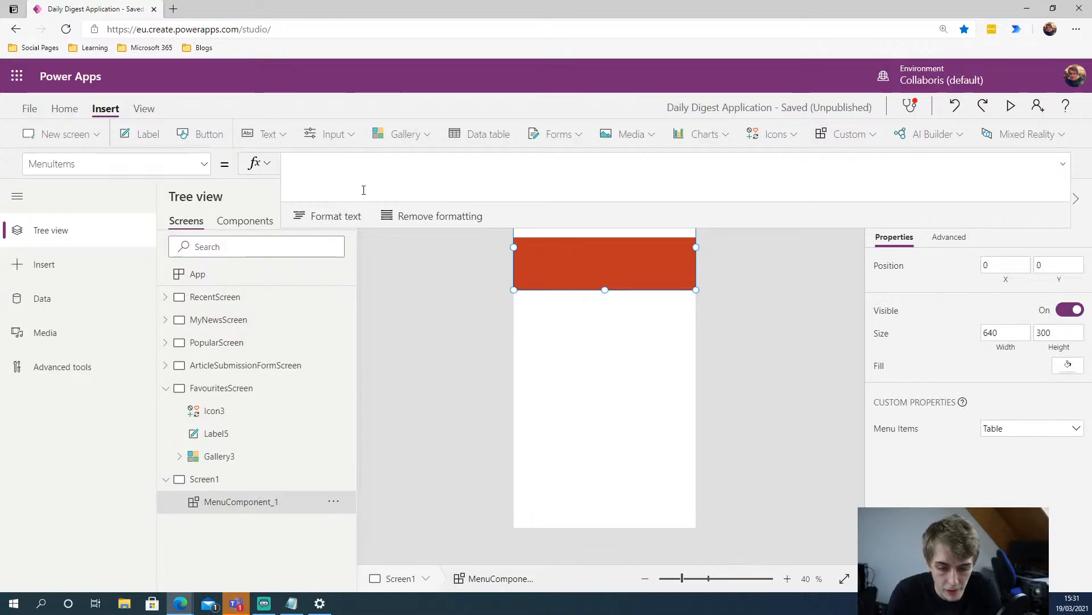
{"action": "left_click", "coordinate": [449, 407]}
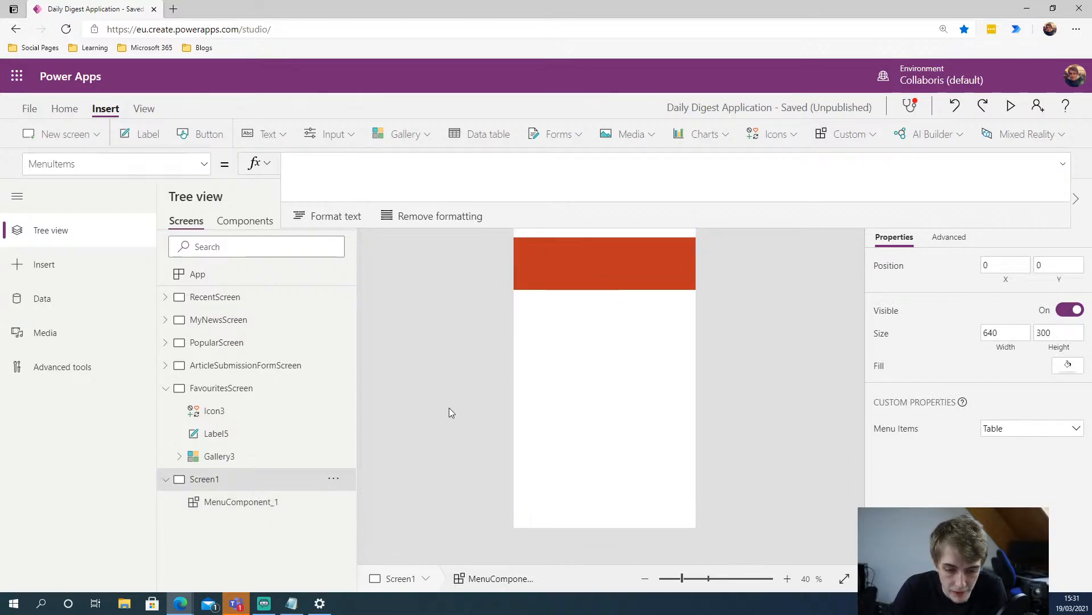
{"action": "left_click", "coordinate": [1063, 167]}
{"action": "left_click", "coordinate": [646, 273]}
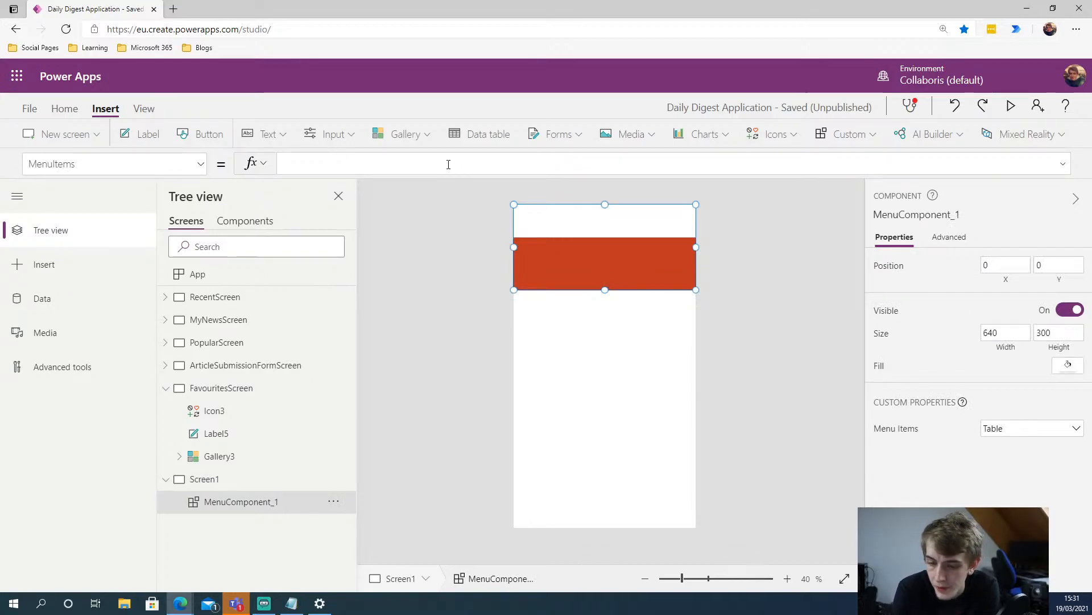
Set the MenuItems property of MenuComponent_1 on Screen1 to MenuCollection
{"action": "type", "text": "M"}
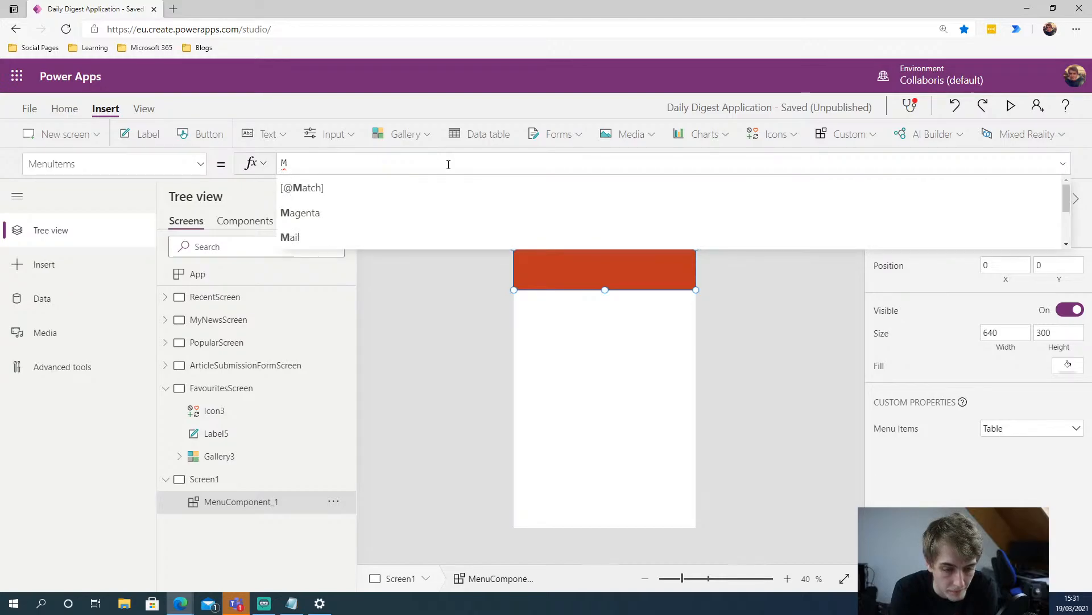
{"action": "left_click", "coordinate": [232, 277]}
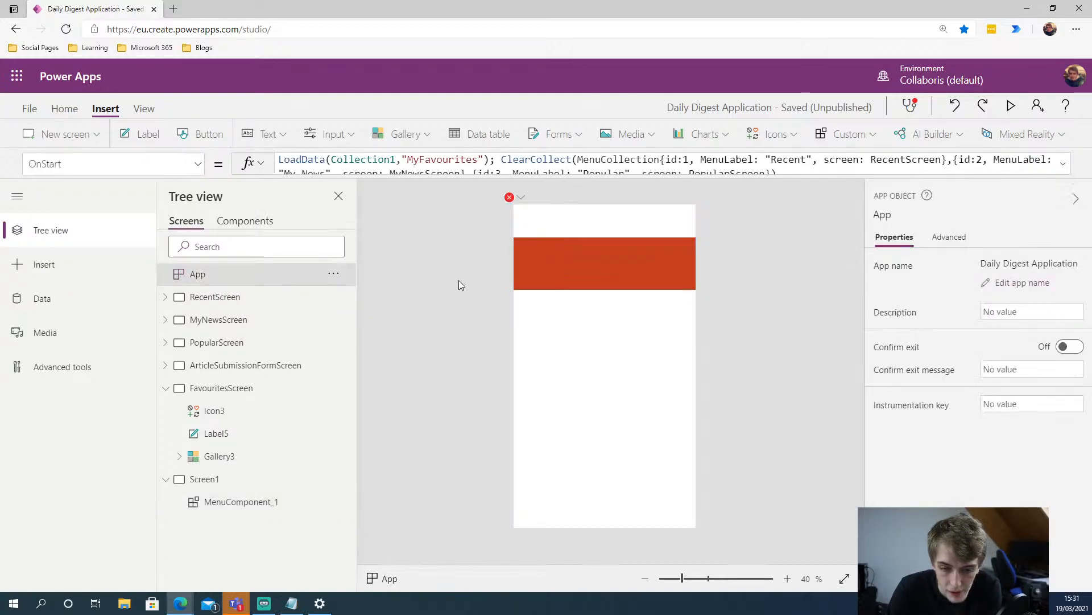
{"action": "left_click", "coordinate": [231, 489]}
{"action": "left_click", "coordinate": [245, 506]}
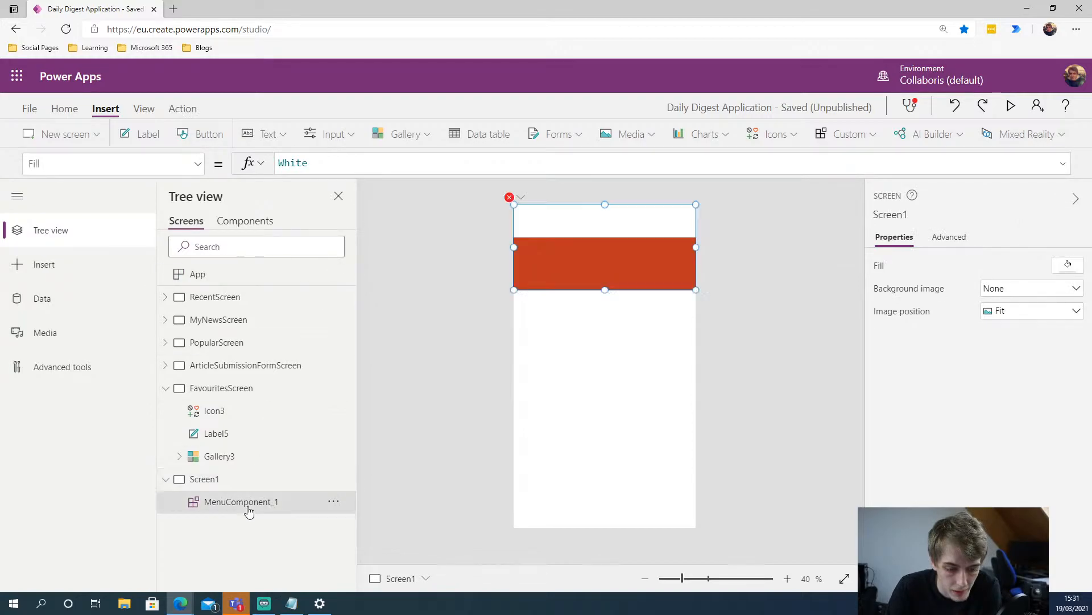
{"action": "type", "text": "en"}
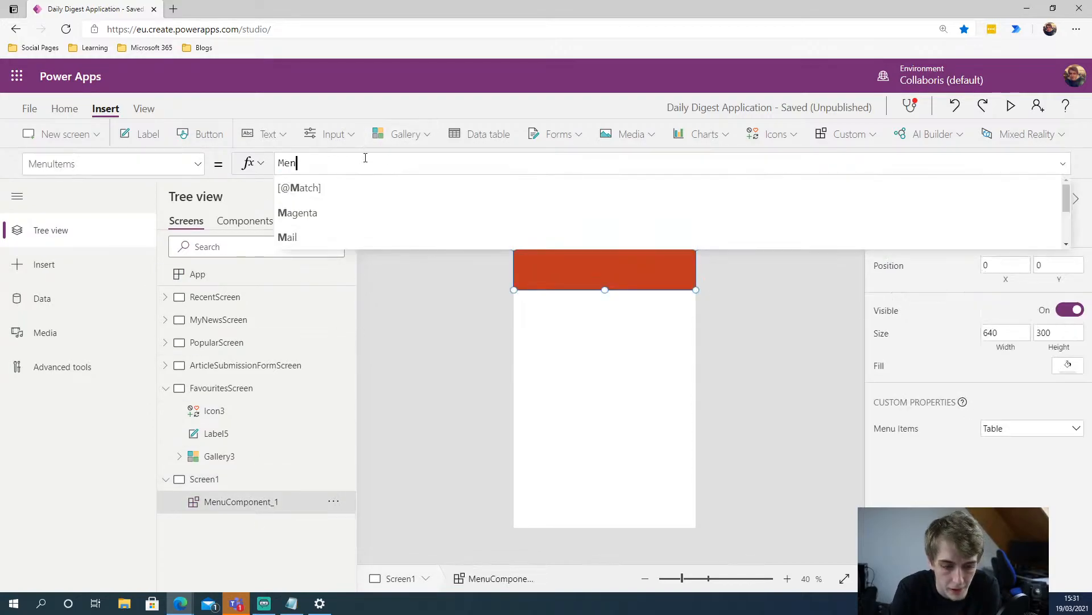
{"action": "type", "text": "uCollection"}
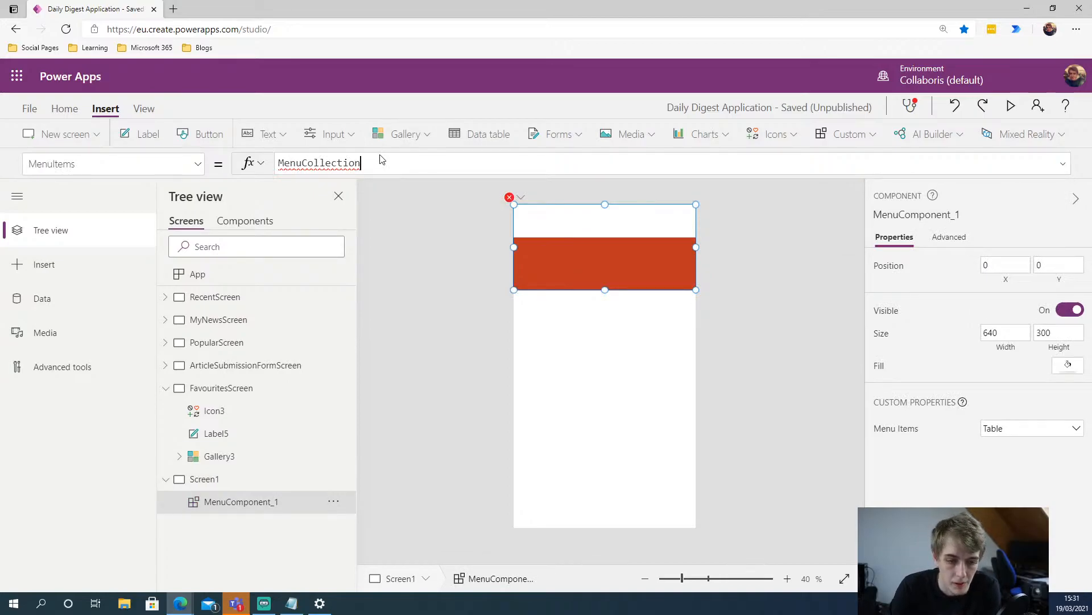
{"action": "left_click", "coordinate": [390, 243]}
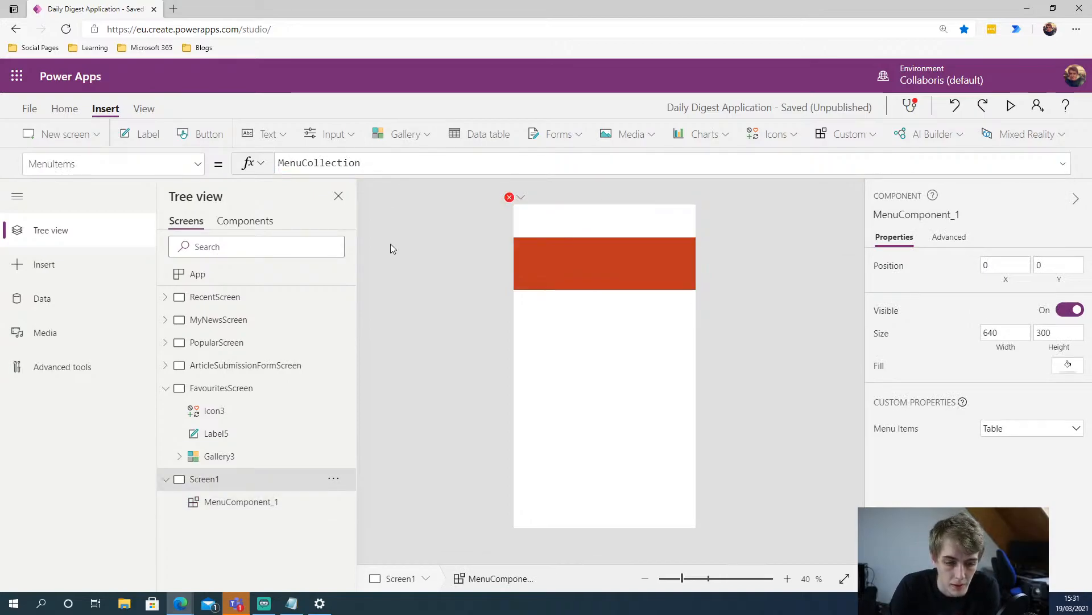
Check whether MenuCollection is offered among the collections available for Screen1's Collect action
{"action": "left_click", "coordinate": [239, 500]}
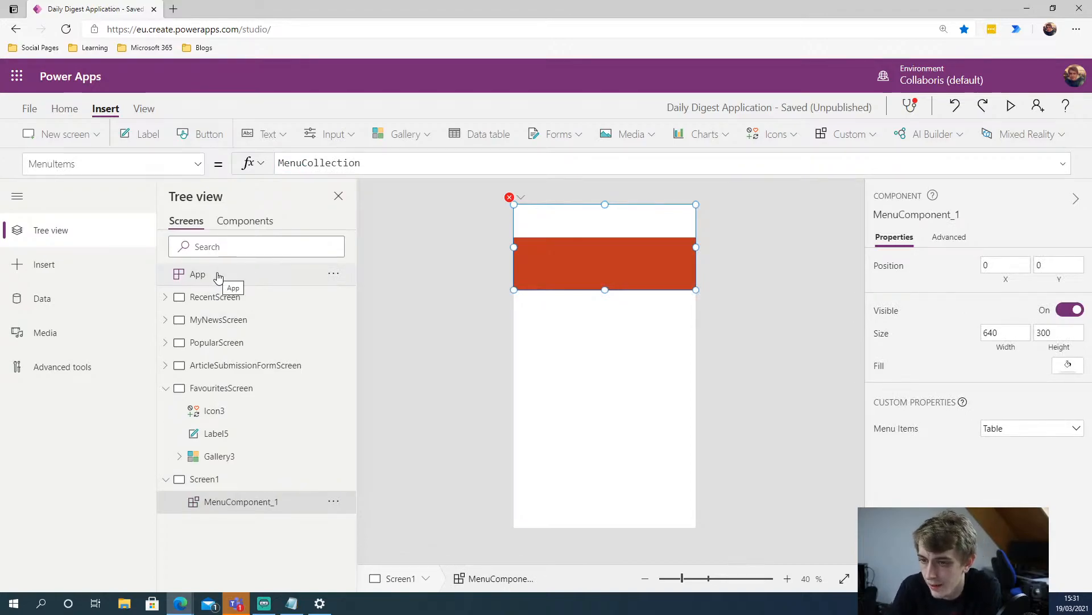
{"action": "left_click", "coordinate": [447, 246]}
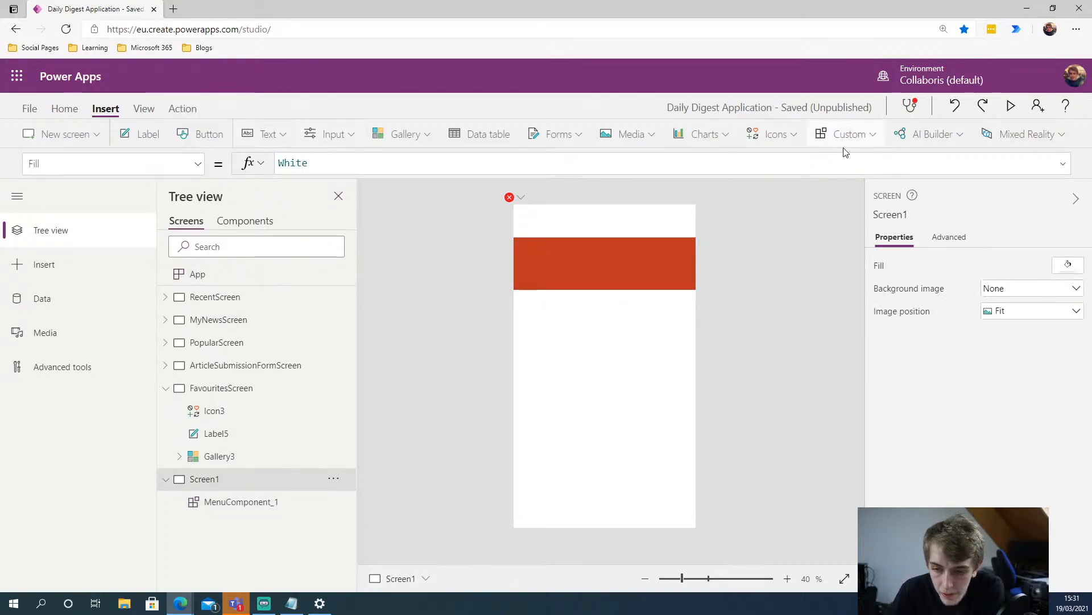
{"action": "left_click", "coordinate": [57, 110]}
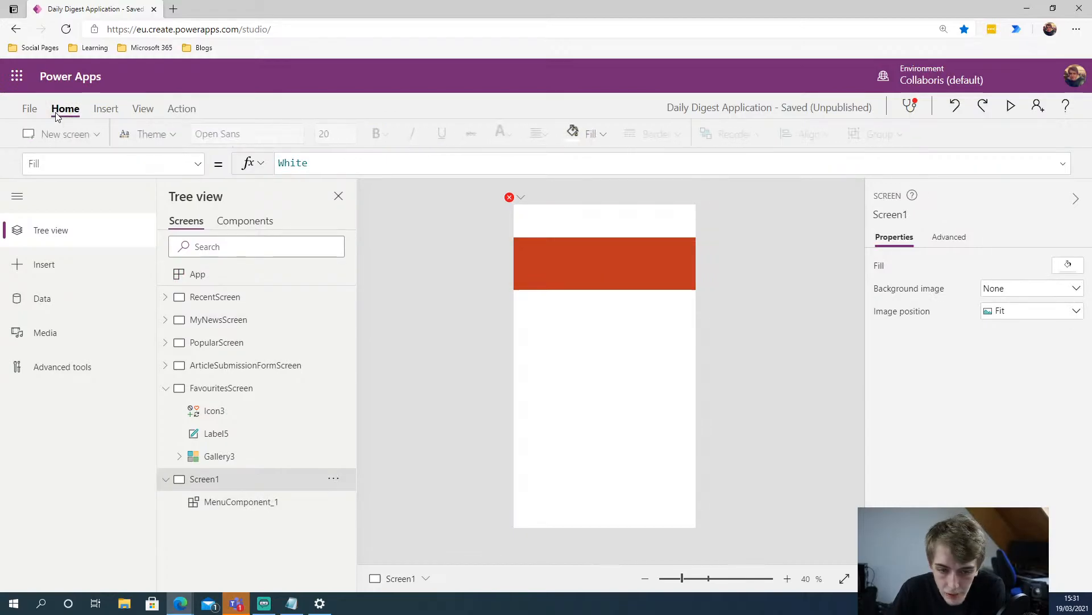
{"action": "left_click", "coordinate": [171, 109]}
{"action": "left_click", "coordinate": [143, 135]}
{"action": "left_click", "coordinate": [222, 188]}
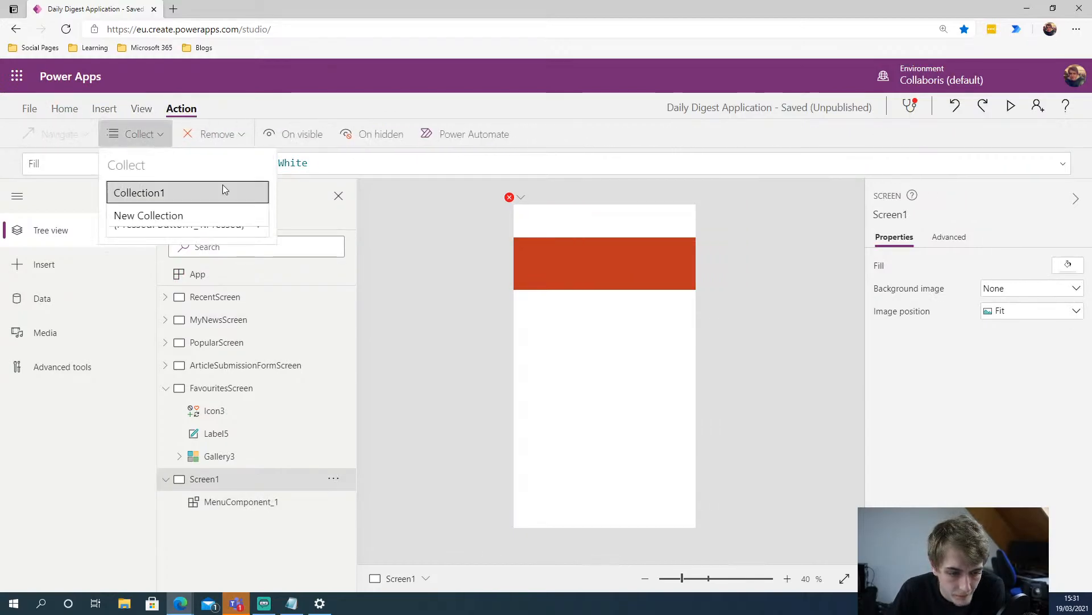
{"action": "left_click", "coordinate": [366, 221]}
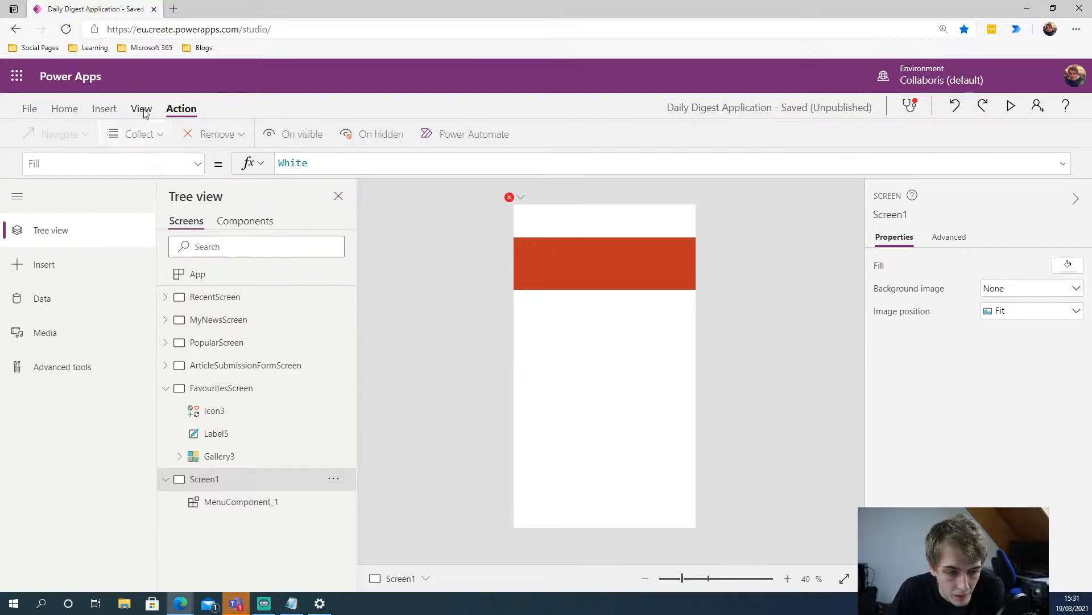
Briefly preview Screen1 and switch to RecentScreen in the editor
{"action": "left_click", "coordinate": [1010, 105]}
{"action": "left_click", "coordinate": [1065, 88]}
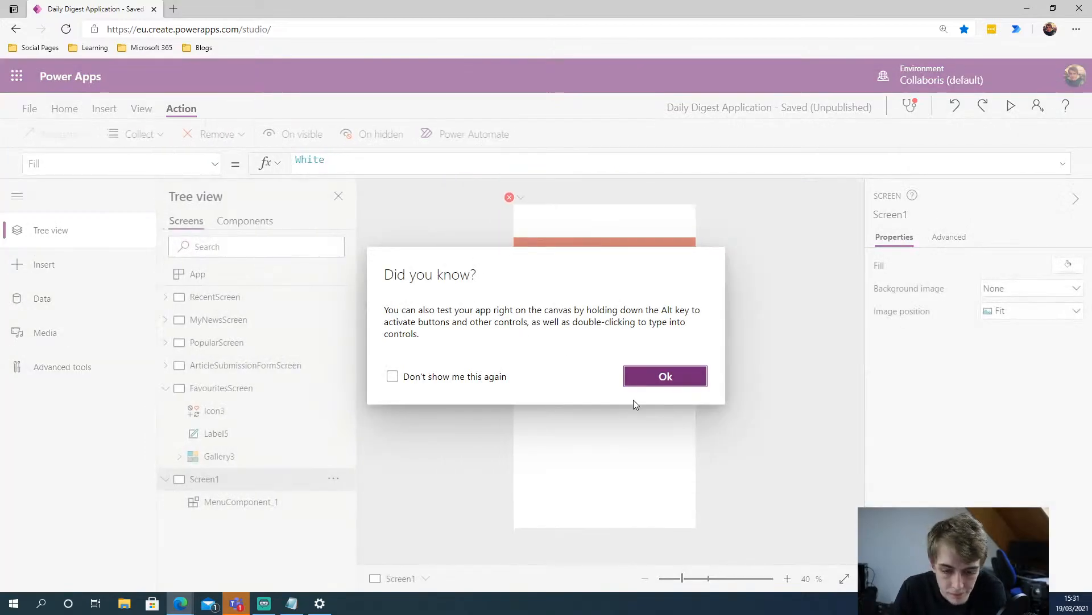
{"action": "left_click", "coordinate": [643, 378]}
{"action": "left_click", "coordinate": [231, 297]}
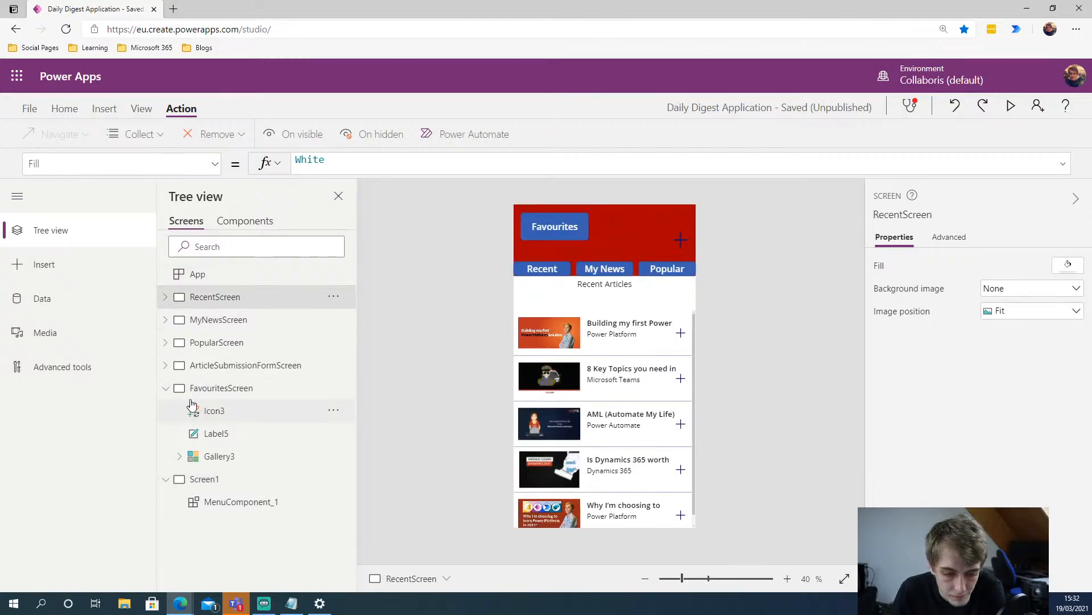
Inspect the Items formula of MenuGallery and the custom properties of its parent MenuComponent
{"action": "left_click", "coordinate": [245, 220]}
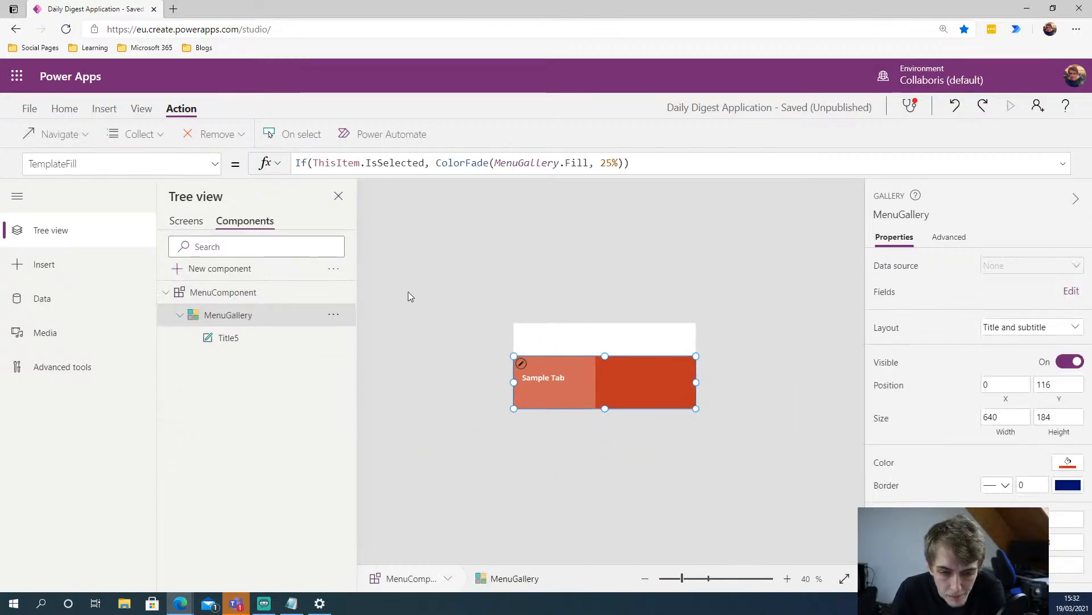
{"action": "left_click", "coordinate": [215, 163]}
{"action": "scroll", "coordinate": [97, 319], "scroll_direction": "down", "scroll_amount": 5}
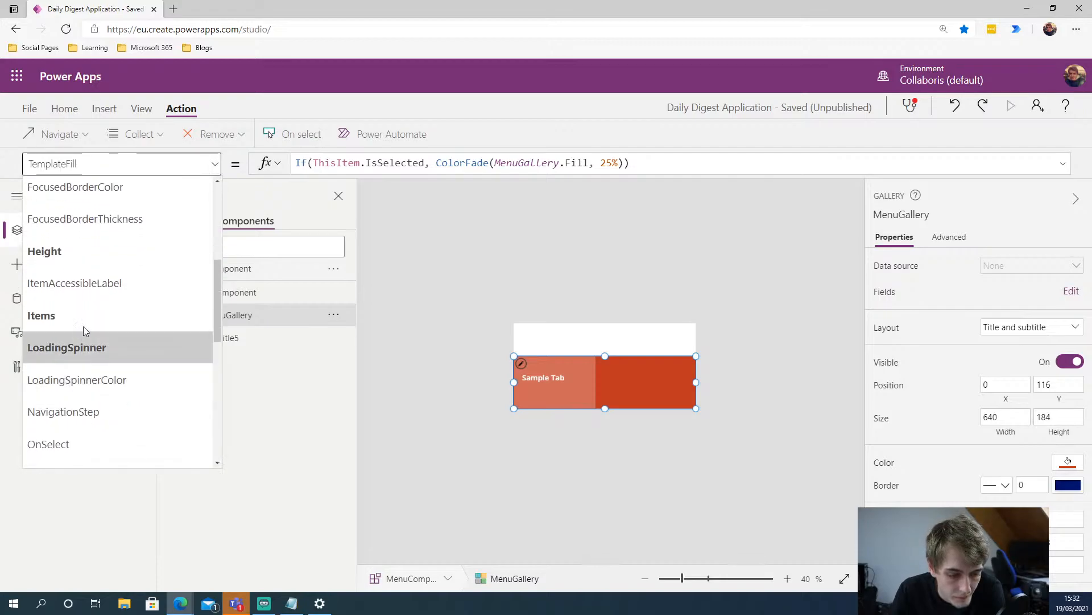
{"action": "scroll", "coordinate": [83, 336], "scroll_direction": "down", "scroll_amount": 3}
{"action": "scroll", "coordinate": [40, 283], "scroll_direction": "up", "scroll_amount": 4}
{"action": "left_click", "coordinate": [47, 227]}
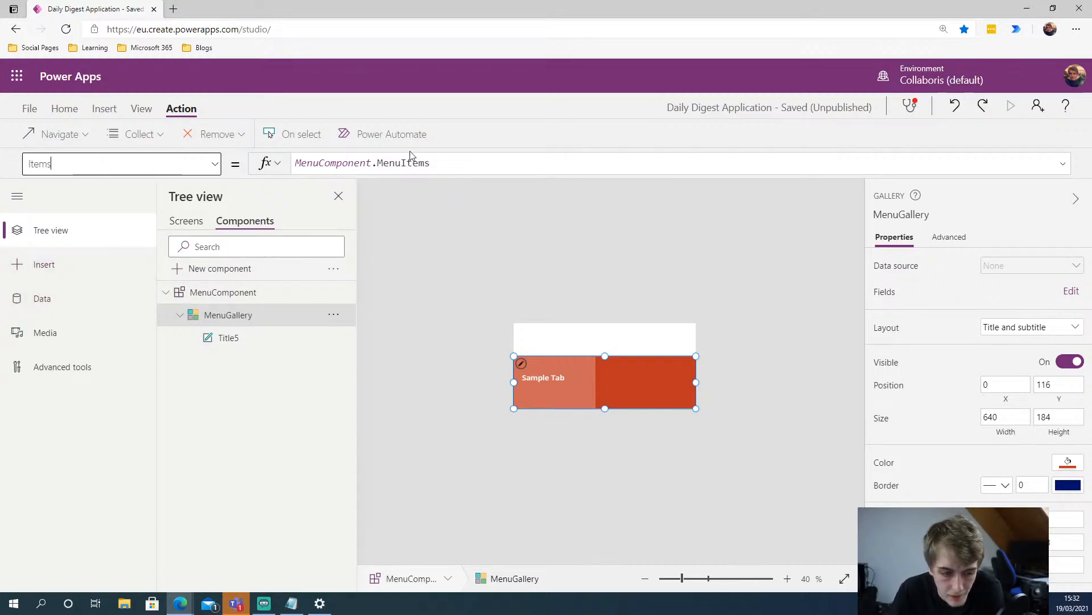
{"action": "left_click", "coordinate": [231, 291]}
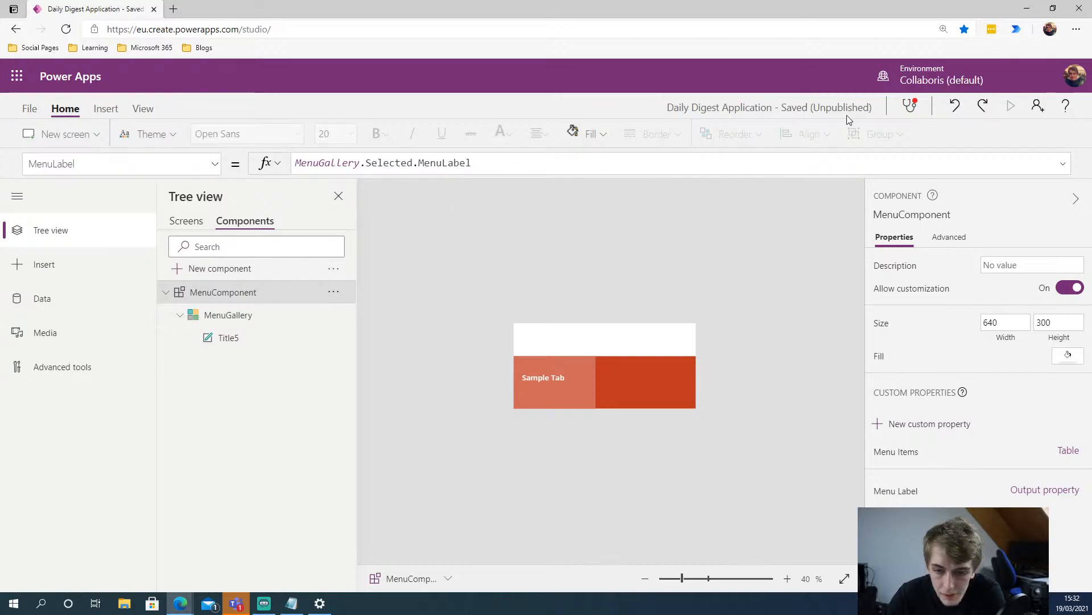
Review the MenuItems formula and the advanced properties of MenuComponent_1 on Screen1
{"action": "left_click", "coordinate": [187, 222]}
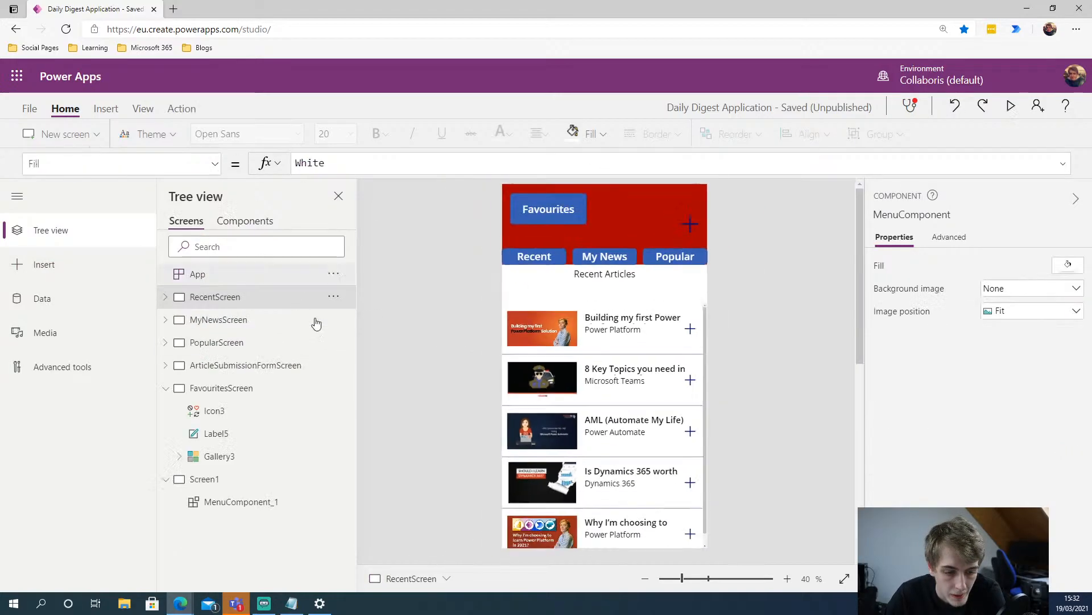
{"action": "left_click", "coordinate": [236, 502]}
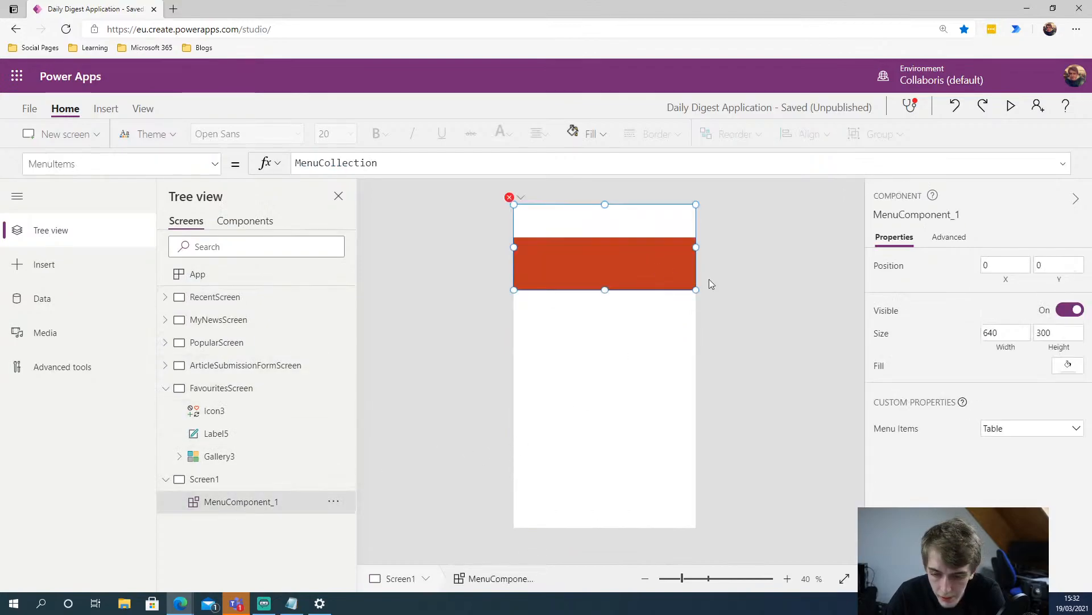
{"action": "left_click", "coordinate": [949, 236]}
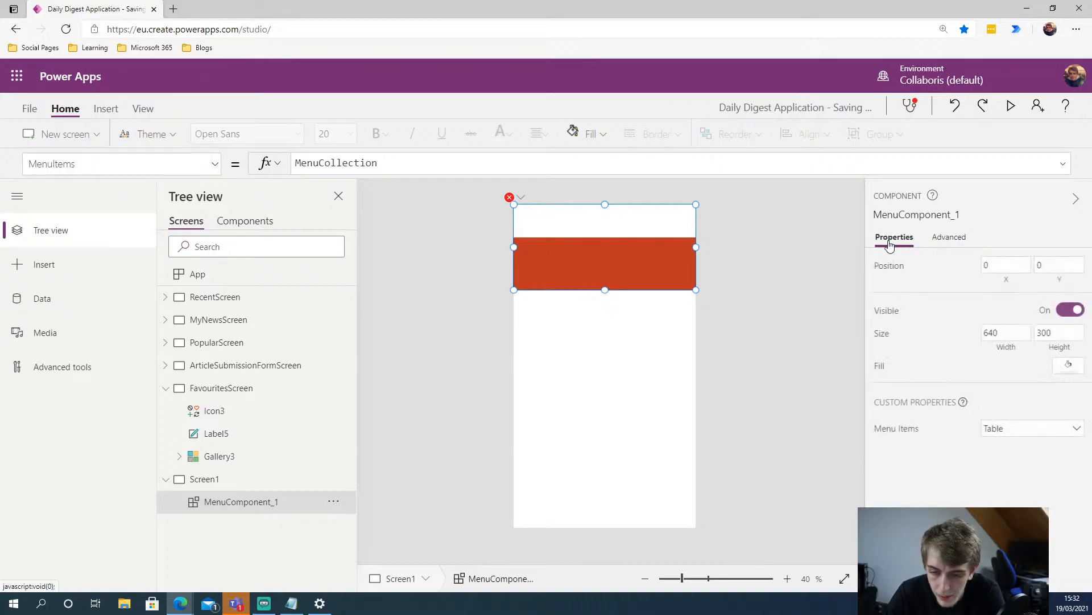
{"action": "left_click", "coordinate": [894, 238]}
{"action": "left_click", "coordinate": [447, 265]}
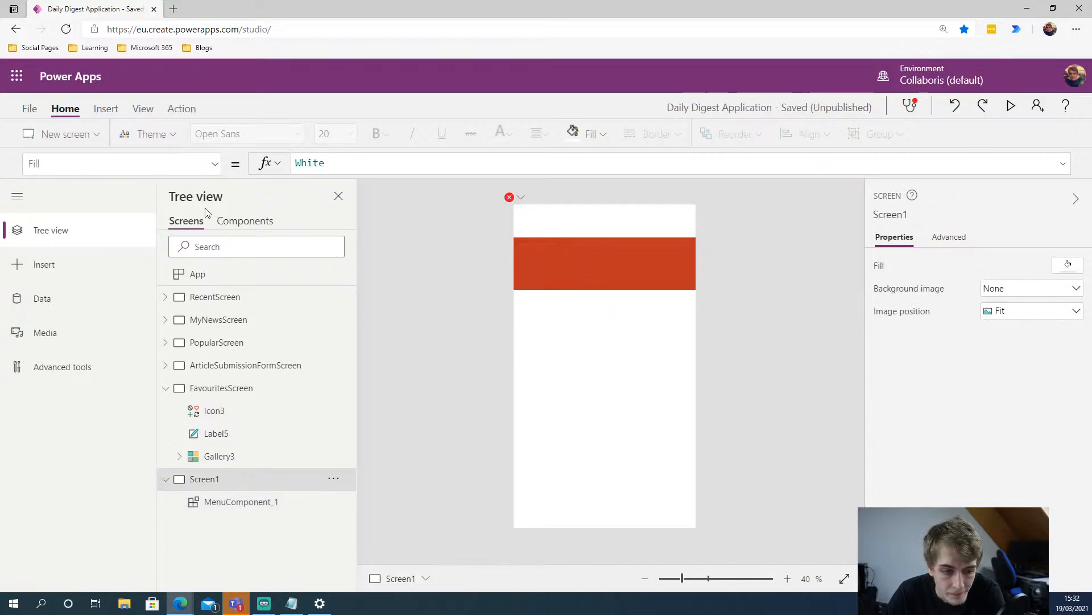
Inspect the Text formula of the Title5 label in MenuComponent and return to MenuComponent_1 on Screen1
{"action": "left_click", "coordinate": [245, 220]}
{"action": "left_click", "coordinate": [533, 377]}
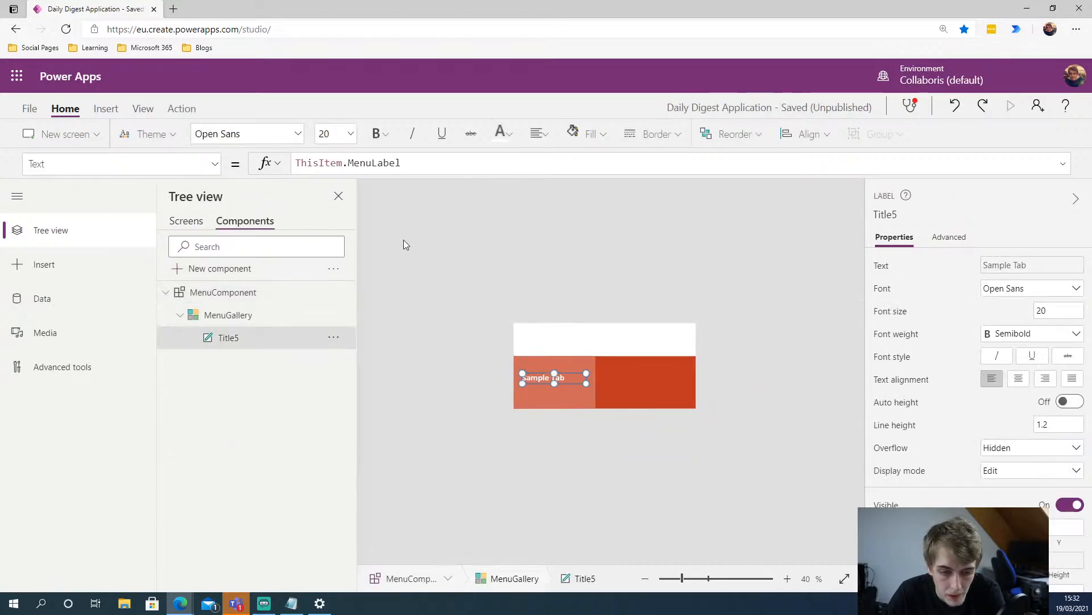
{"action": "left_click", "coordinate": [444, 290]}
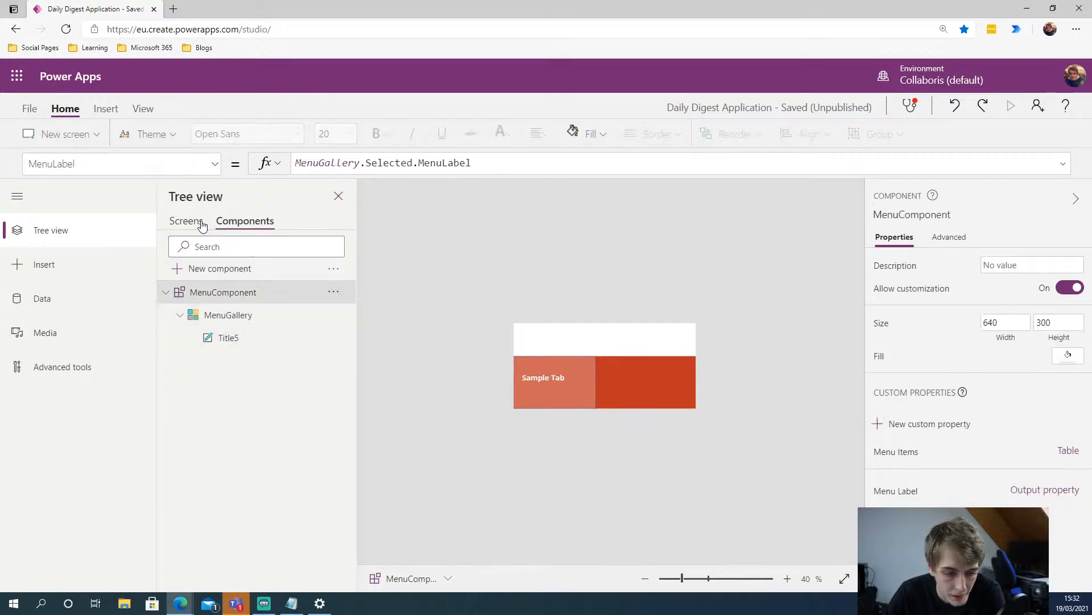
{"action": "left_click", "coordinate": [202, 225]}
{"action": "left_click", "coordinate": [546, 247]}
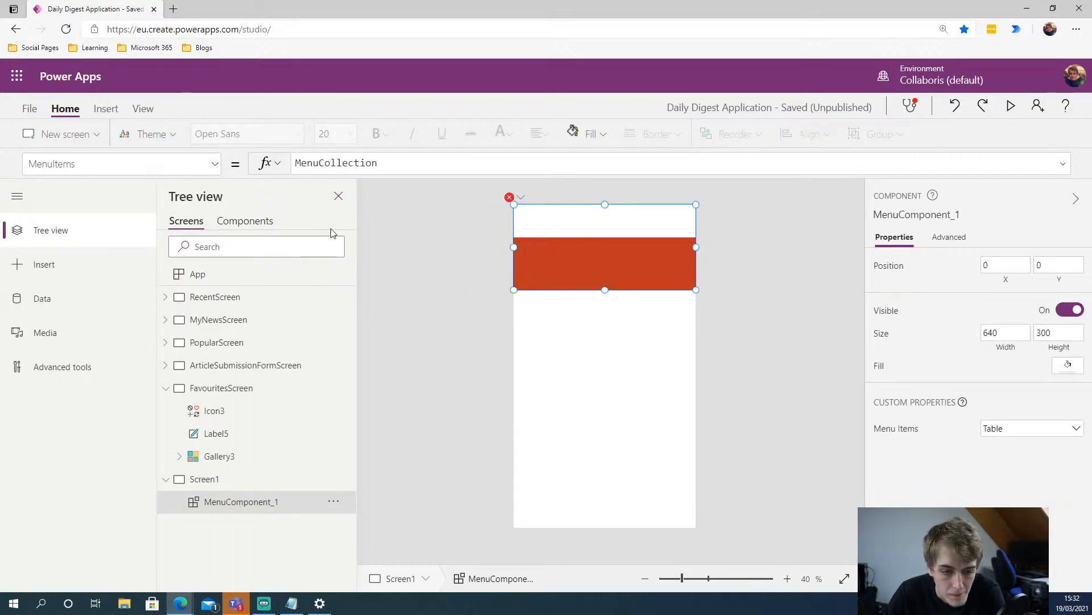
Insert a space between MenuCollection and the first record in the App's OnStart ClearCollect formula
{"action": "left_click", "coordinate": [244, 274]}
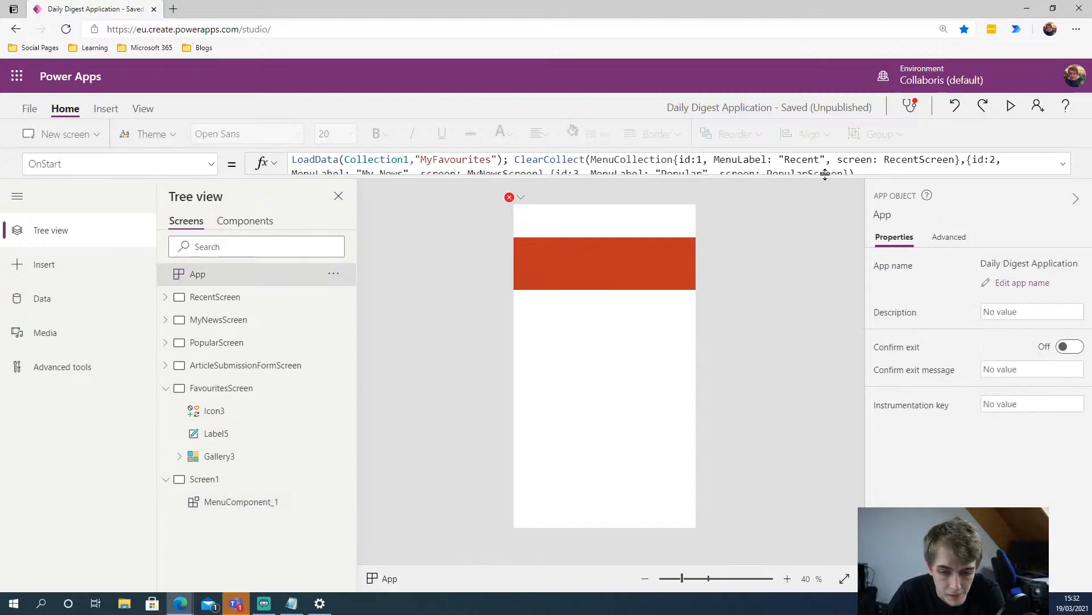
{"action": "left_click", "coordinate": [888, 169]}
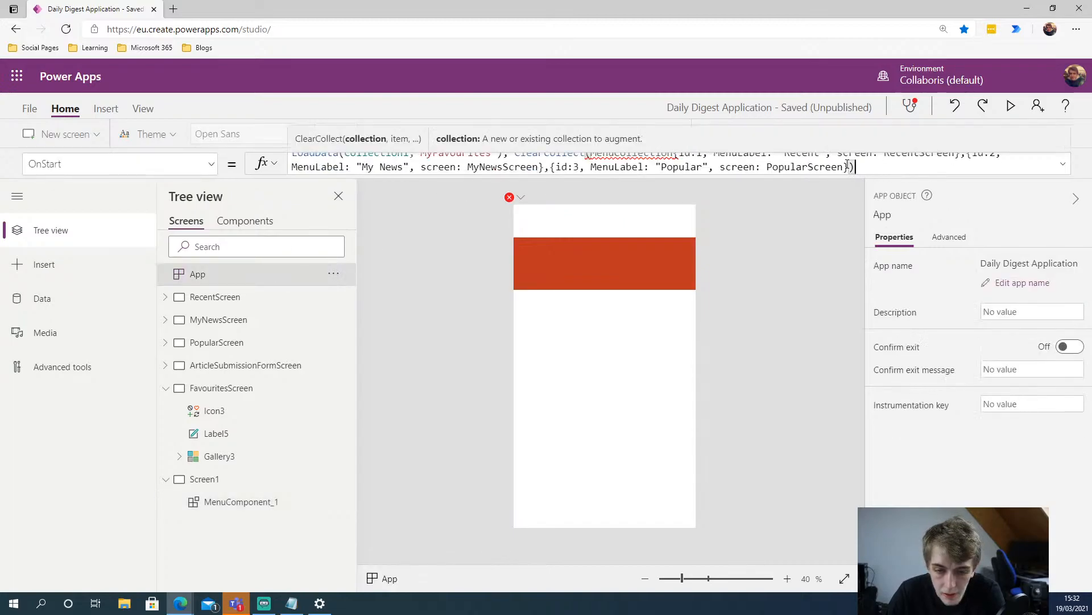
{"action": "scroll", "coordinate": [847, 164], "scroll_direction": "up", "scroll_amount": 1}
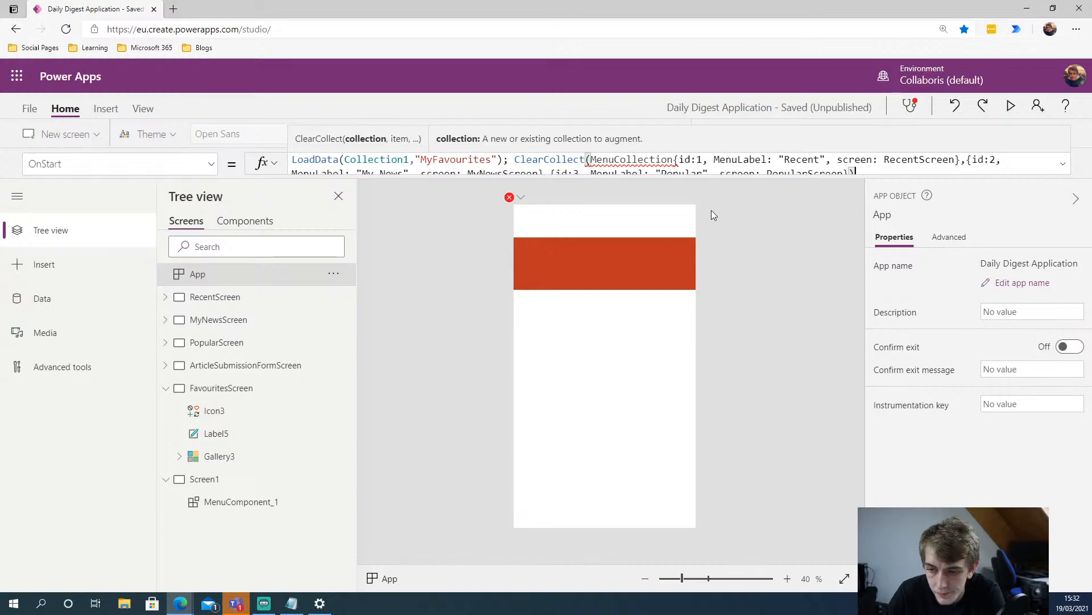
{"action": "left_click", "coordinate": [676, 159]}
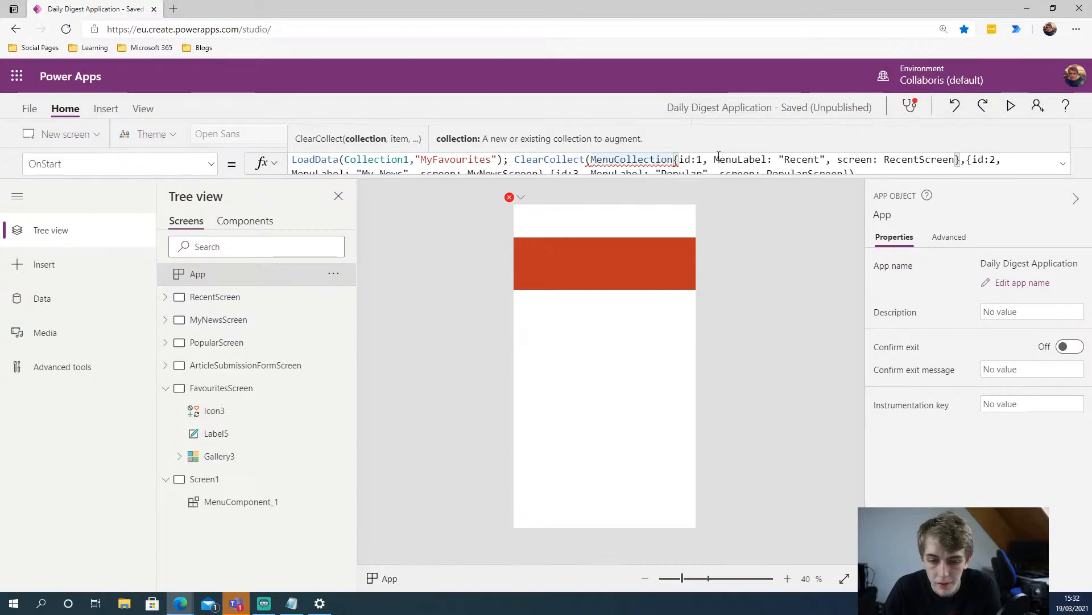
{"action": "left_click", "coordinate": [735, 238]}
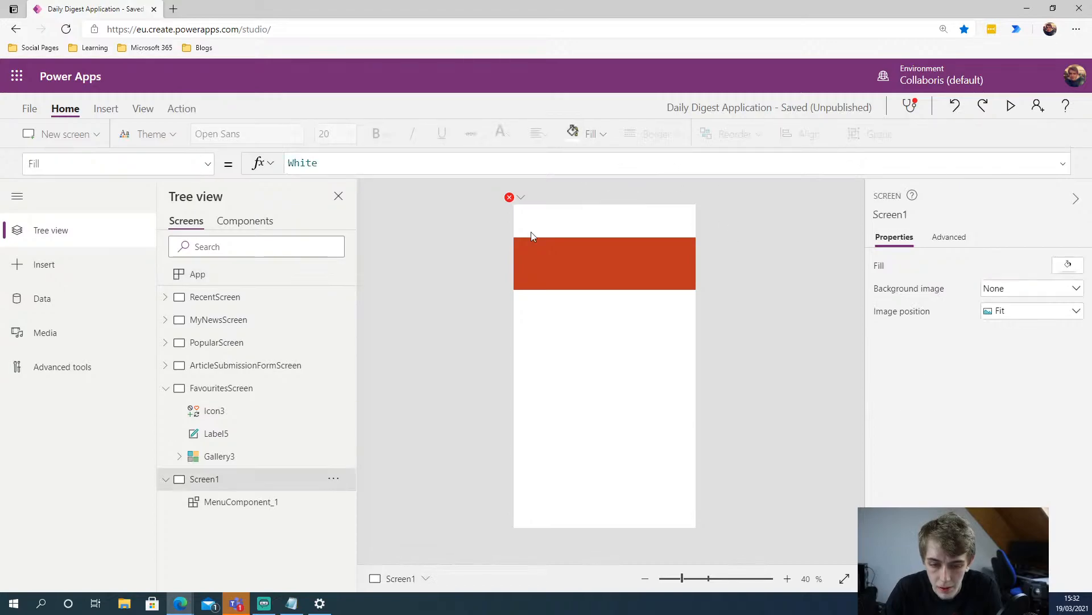
{"action": "left_click", "coordinate": [558, 243]}
Run the App's OnStart with the edited ClearCollect formula
{"action": "left_click", "coordinate": [232, 277]}
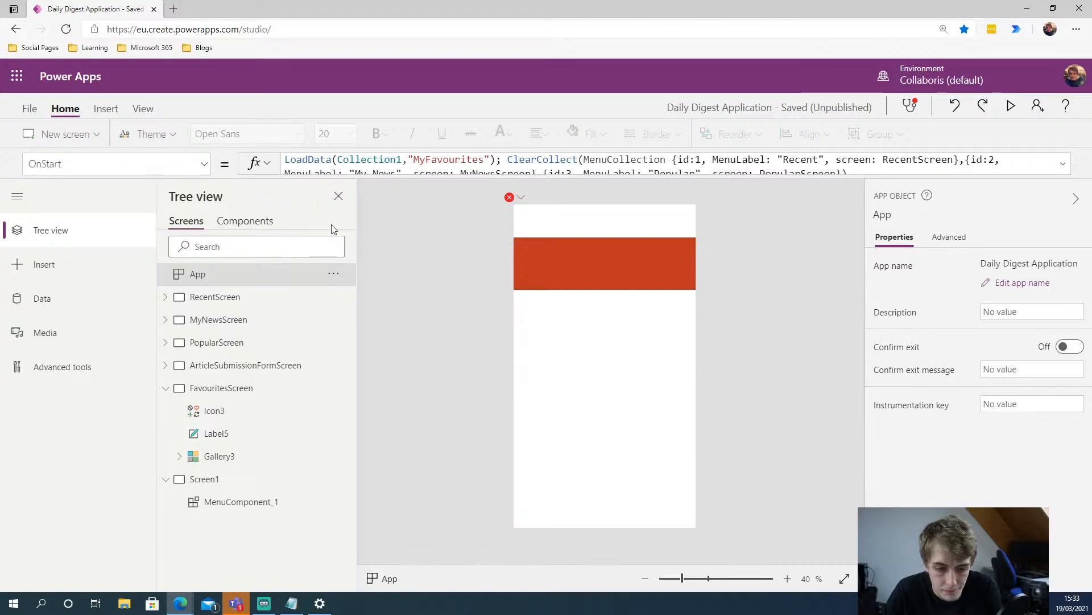
{"action": "left_click", "coordinate": [335, 274]}
{"action": "left_click", "coordinate": [364, 297]}
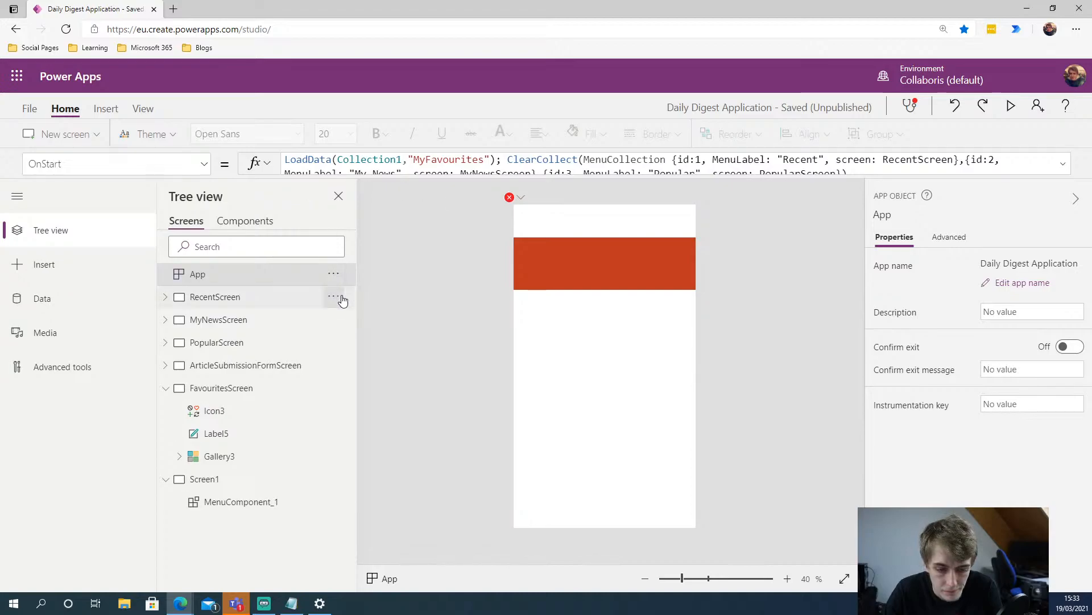
Save Daily Digest Application and publish this version
{"action": "left_click", "coordinate": [435, 257]}
{"action": "left_click", "coordinate": [29, 108]}
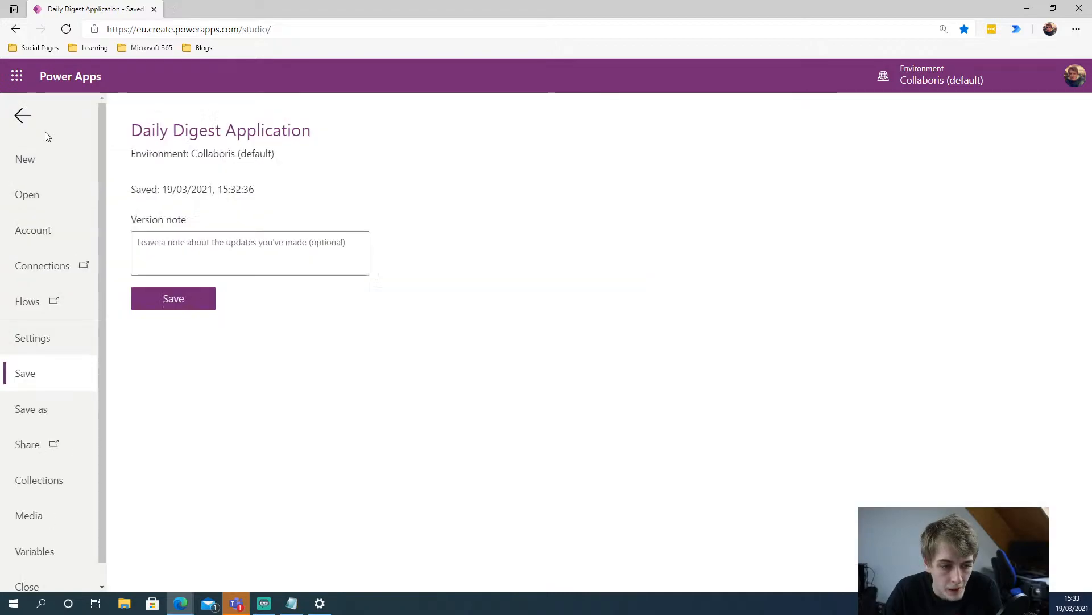
{"action": "left_click", "coordinate": [193, 301]}
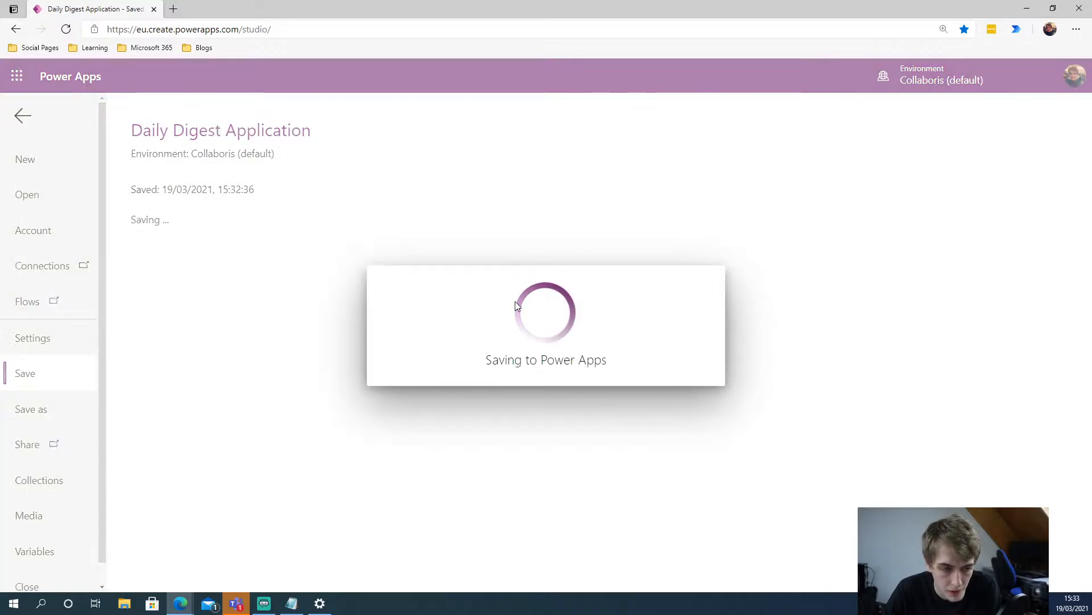
{"action": "left_click", "coordinate": [225, 259]}
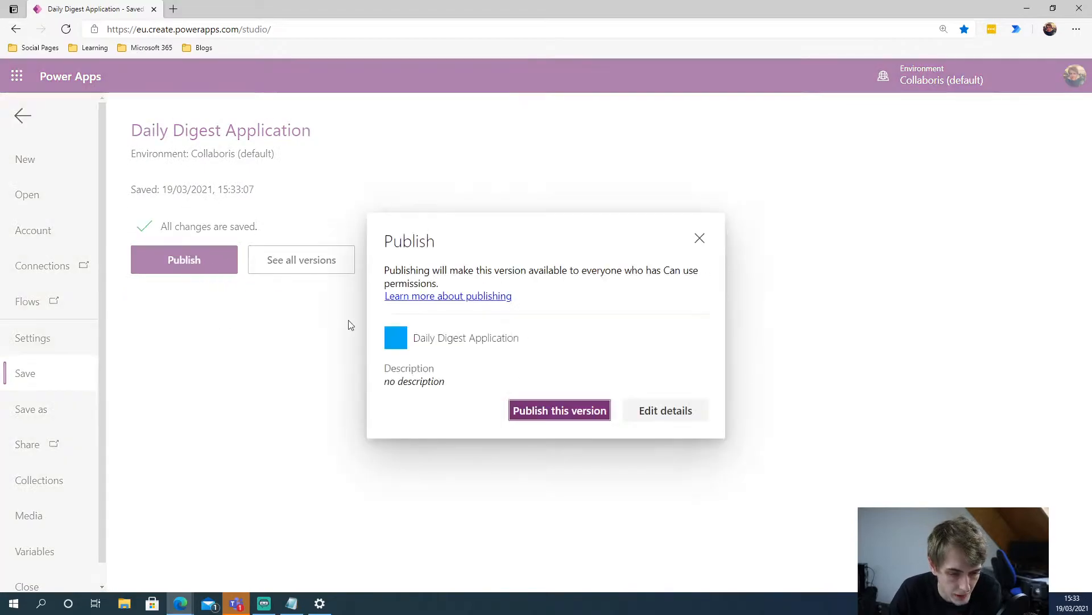
{"action": "left_click", "coordinate": [566, 412]}
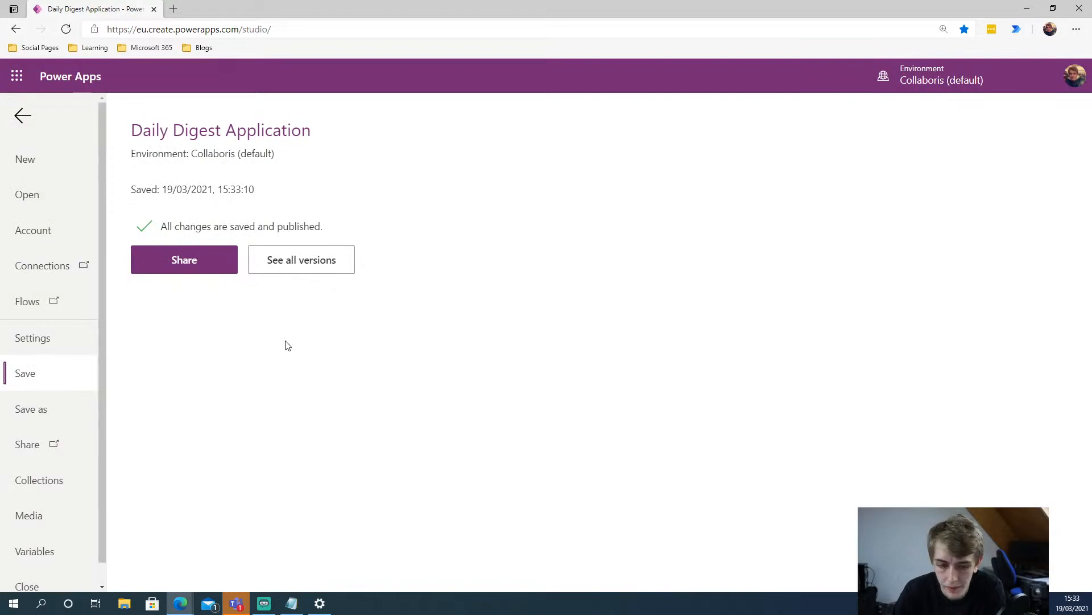
Reload the studio page and try to reopen Daily Digest Application from the recent files
{"action": "left_click", "coordinate": [66, 29]}
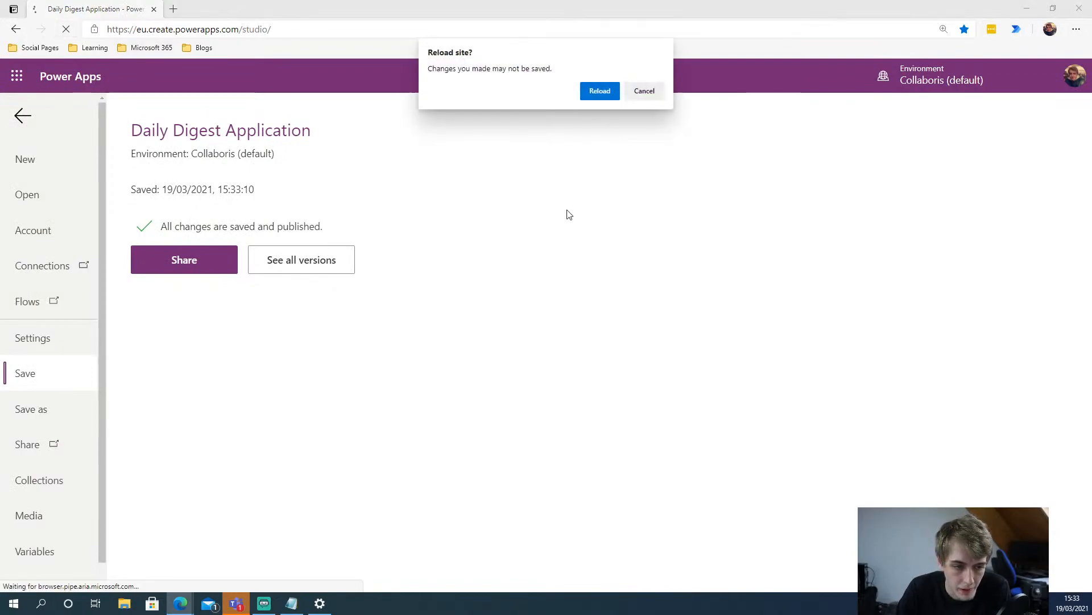
{"action": "left_click", "coordinate": [599, 91]}
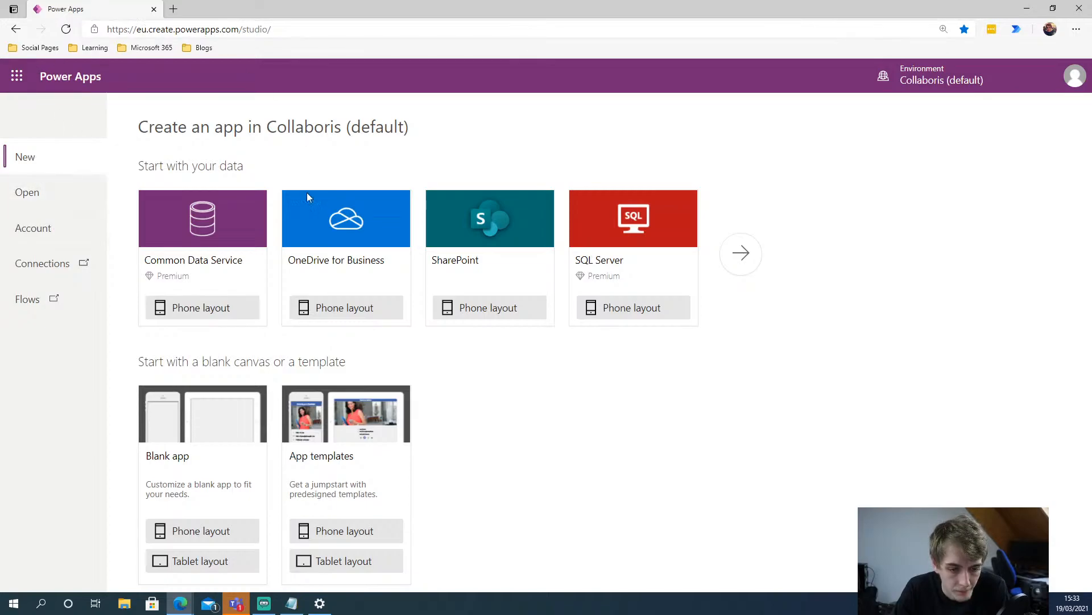
{"action": "left_click", "coordinate": [44, 200]}
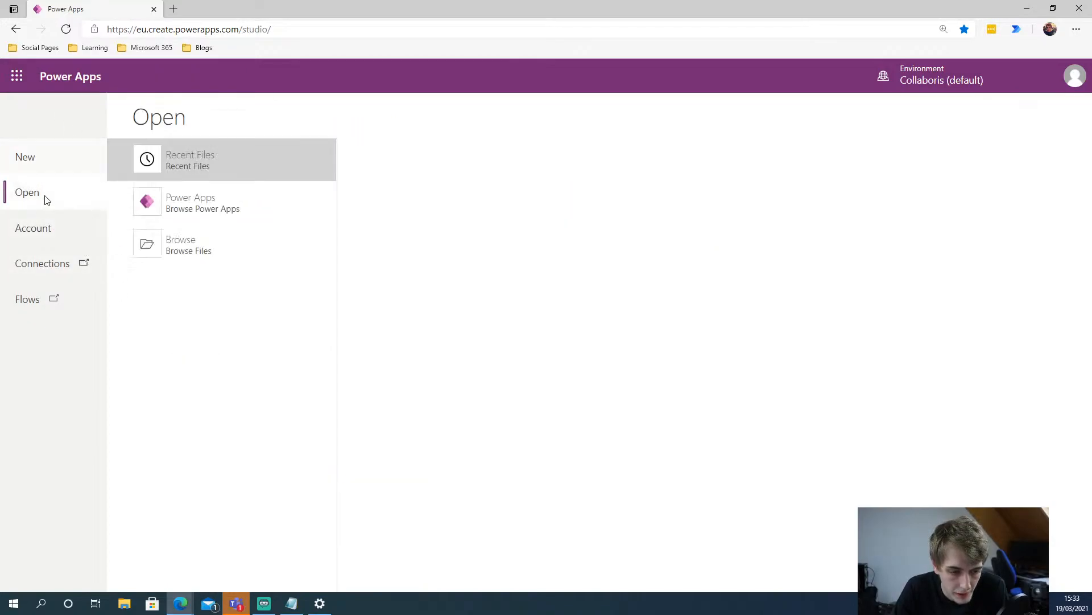
{"action": "left_click", "coordinate": [512, 186]}
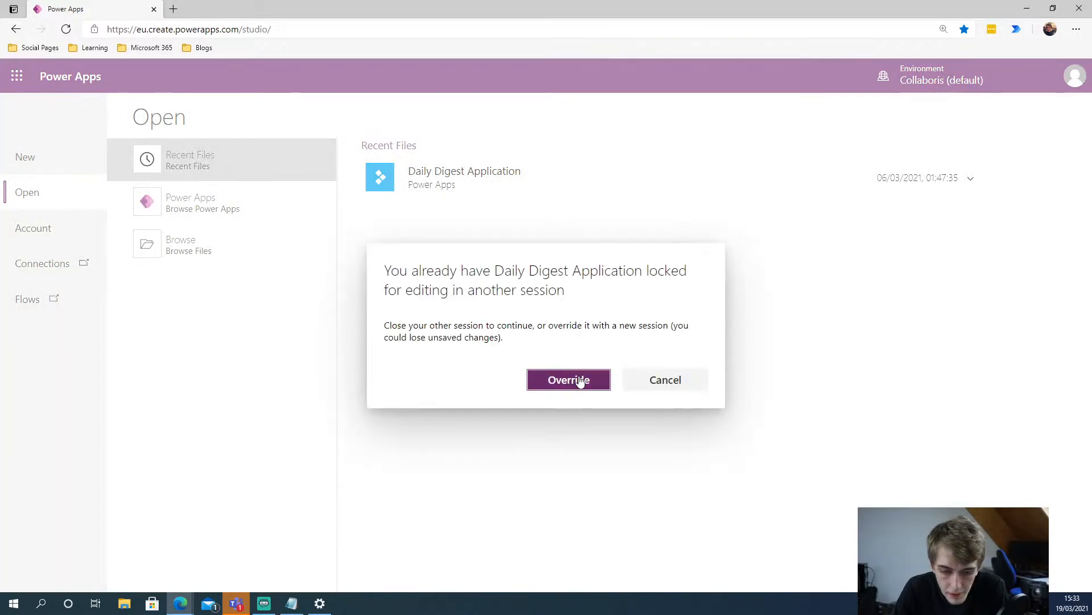
{"action": "left_click", "coordinate": [683, 381]}
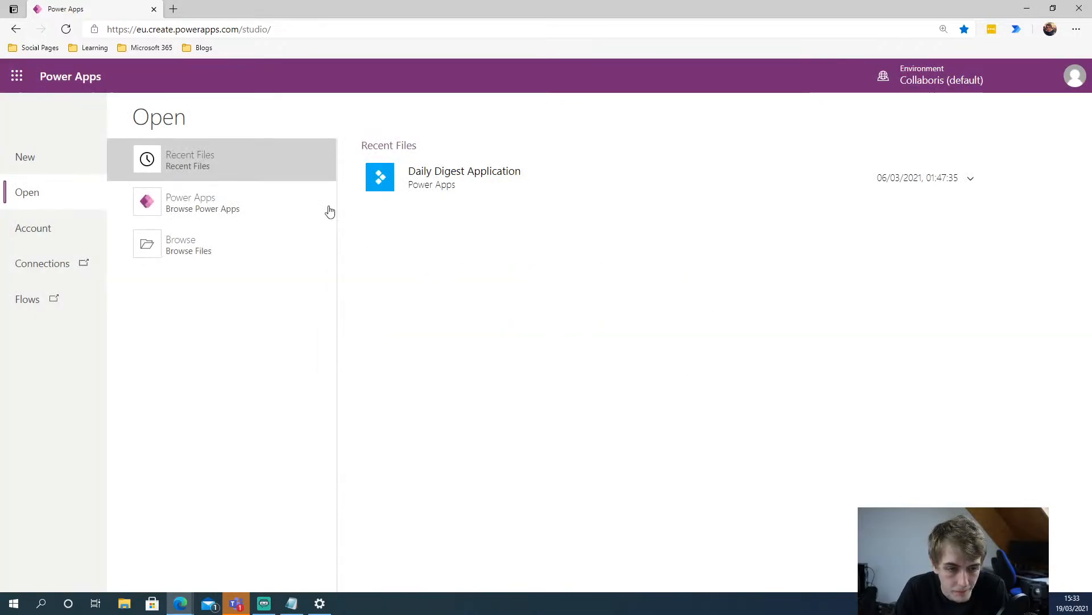
{"action": "left_click", "coordinate": [66, 29]}
{"action": "left_click", "coordinate": [607, 92]}
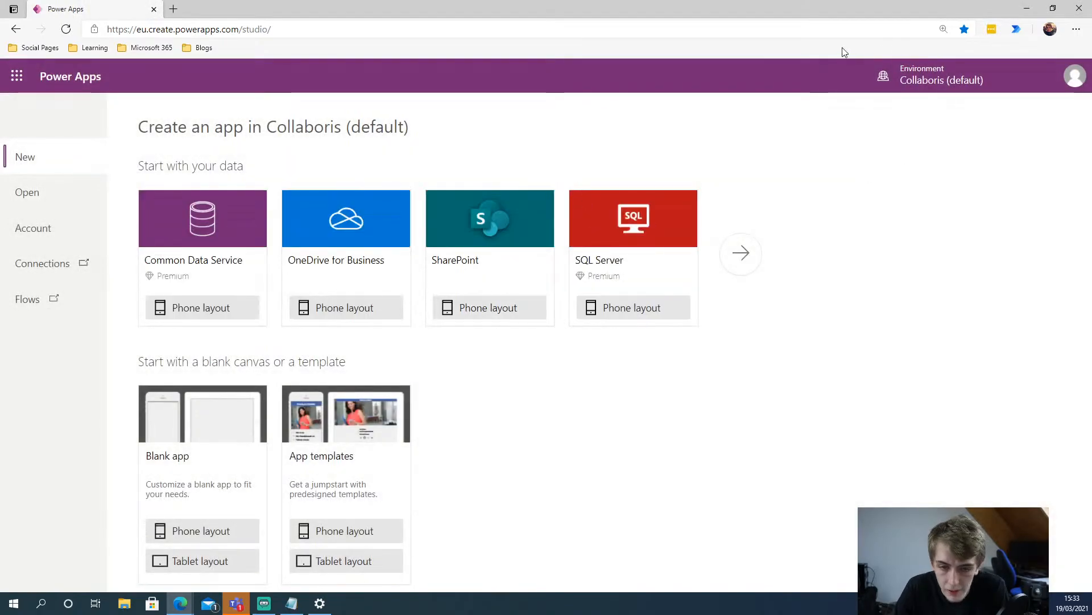
Go to powerapps.microsoft.com, leaving the studio page, and sign in to the Power Apps home page
{"action": "left_click", "coordinate": [430, 29]}
{"action": "type", "text": "powe"}
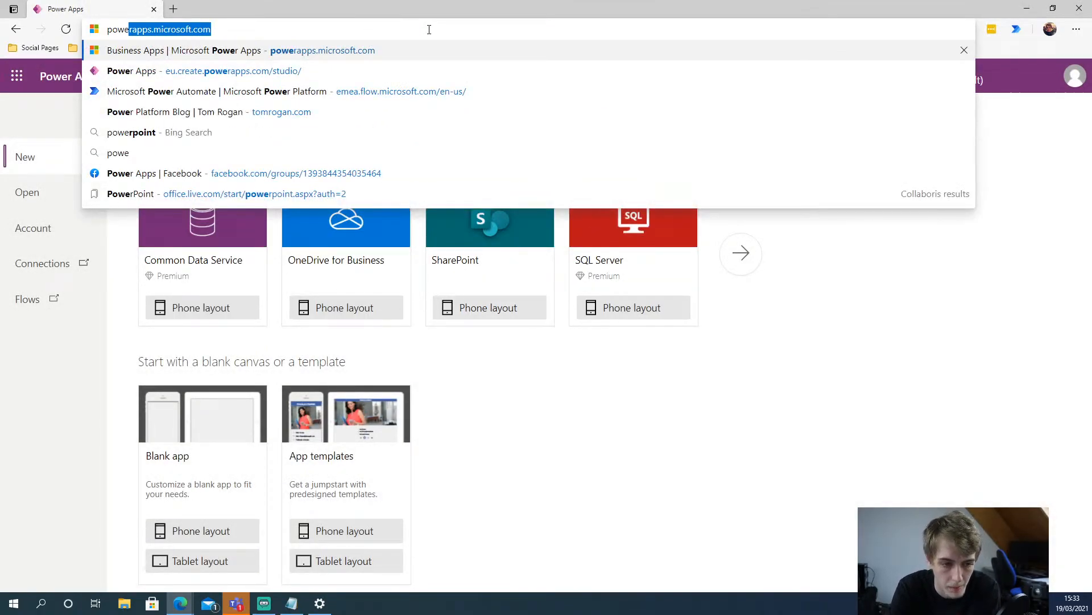
{"action": "key", "text": "Return"}
{"action": "left_click", "coordinate": [602, 91]}
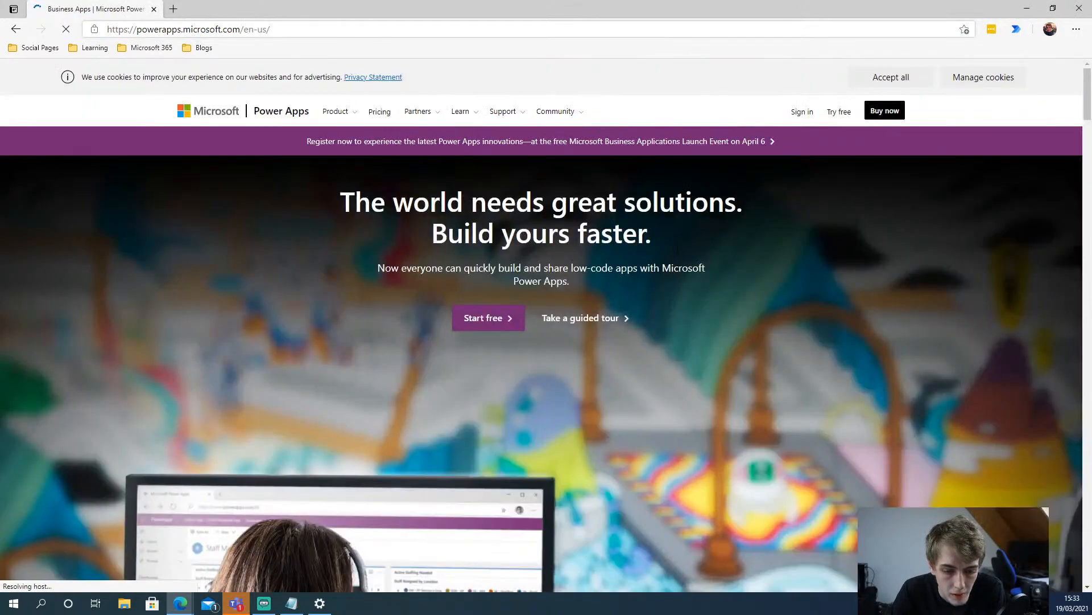
{"action": "left_click", "coordinate": [801, 112]}
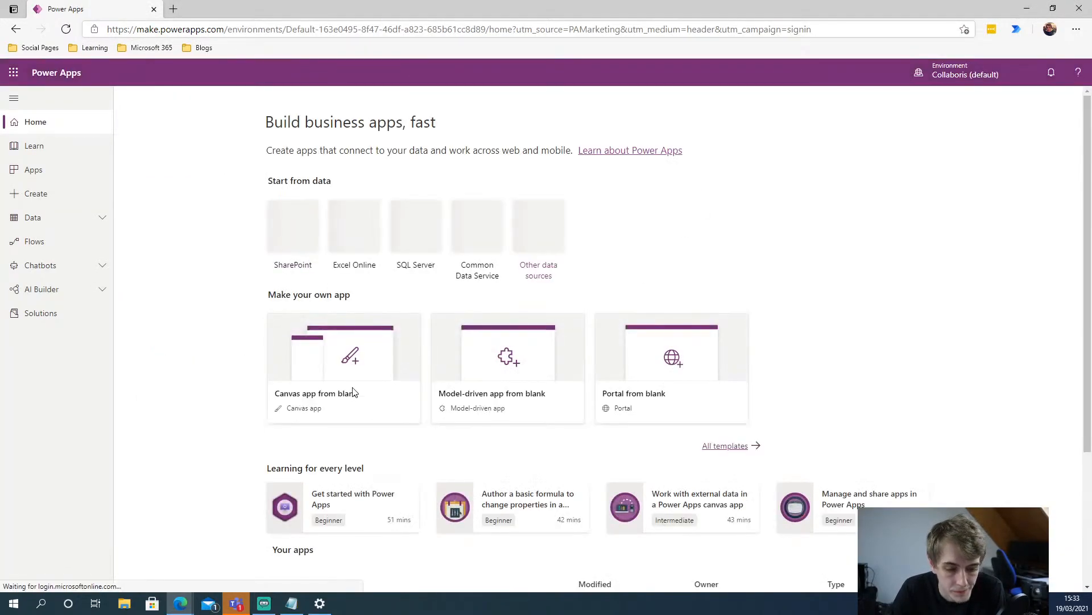
Open Daily Digest Application for editing from the list of apps, overriding the locked session
{"action": "scroll", "coordinate": [356, 387], "scroll_direction": "down", "scroll_amount": 3}
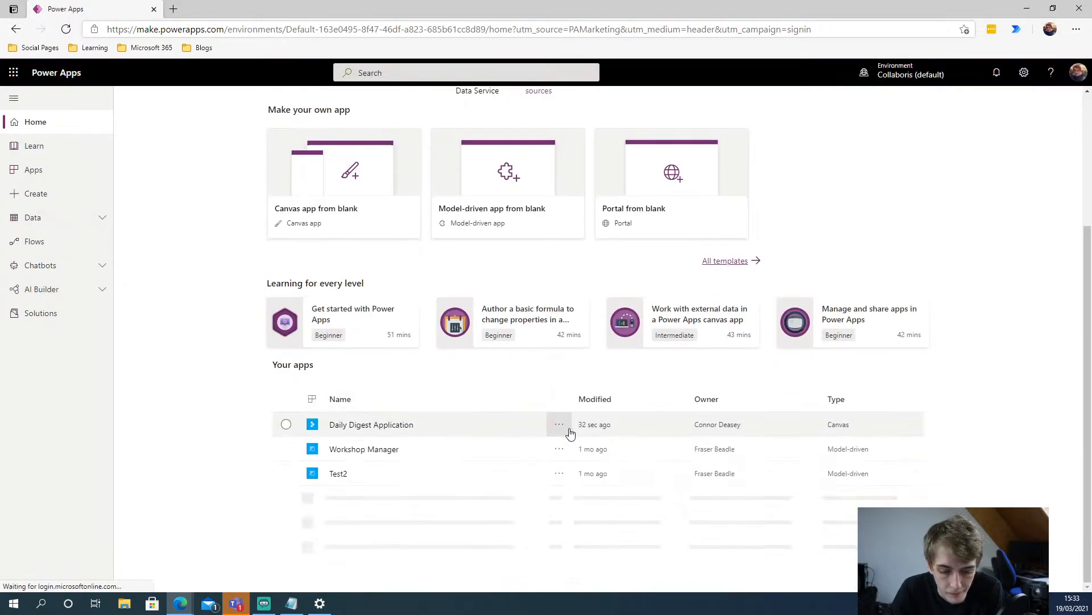
{"action": "left_click", "coordinate": [559, 424]}
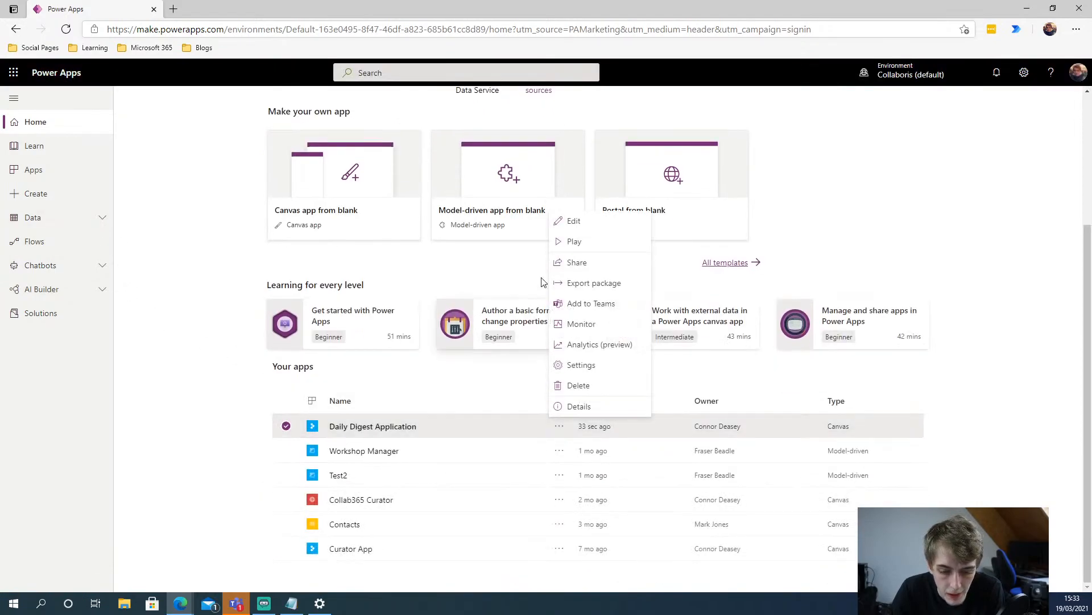
{"action": "left_click", "coordinate": [578, 222]}
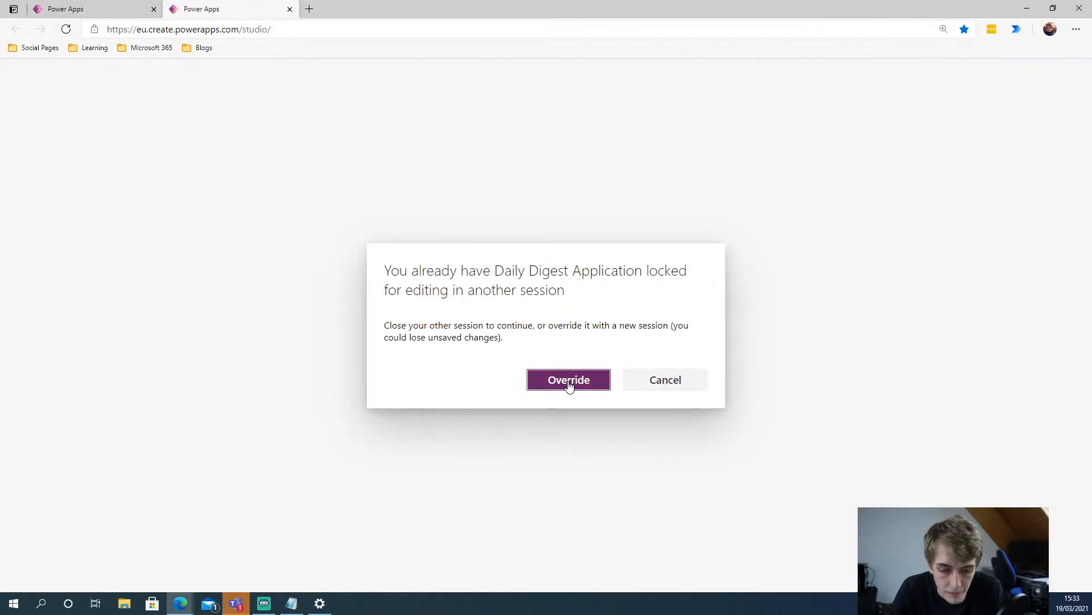
{"action": "left_click", "coordinate": [569, 381]}
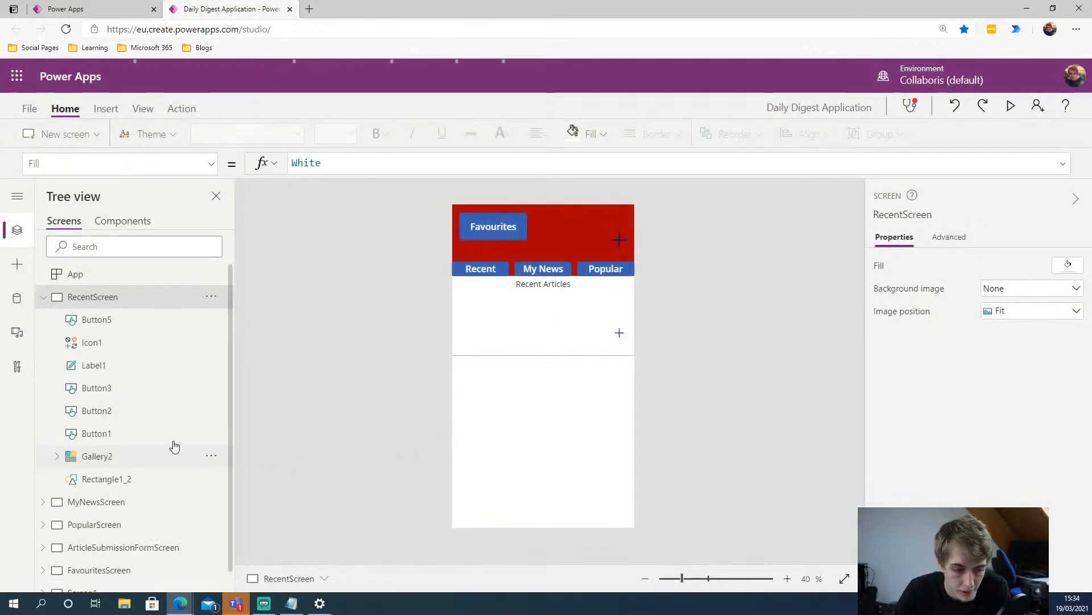
Check Screen1 and examine the App's full OnStart formula, especially the ClearCollect call for MenuCollection
{"action": "scroll", "coordinate": [171, 450], "scroll_direction": "down", "scroll_amount": 1}
{"action": "left_click", "coordinate": [111, 570]}
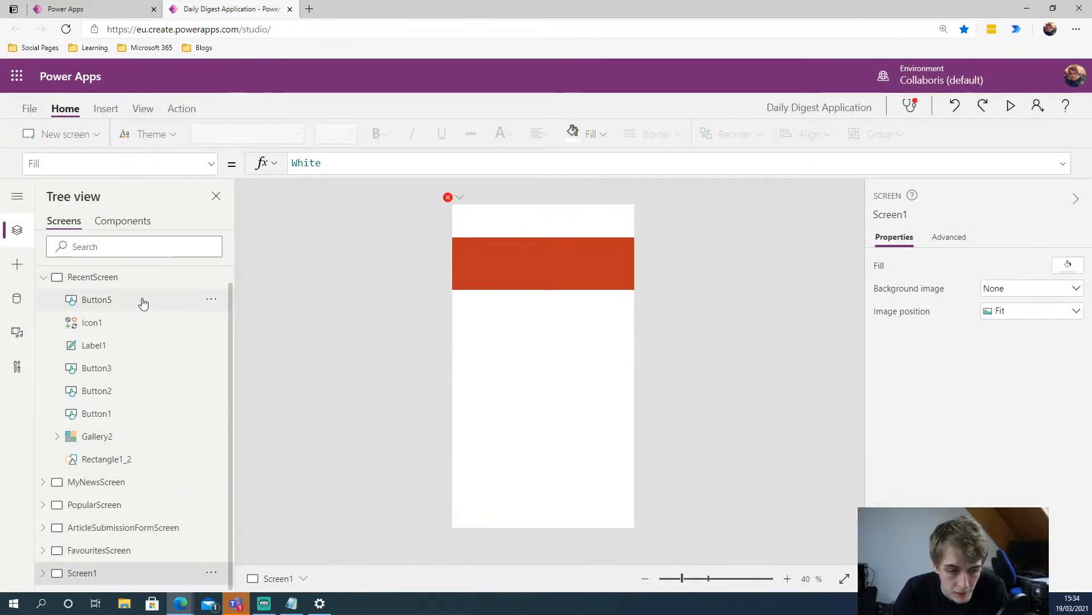
{"action": "scroll", "coordinate": [143, 299], "scroll_direction": "up", "scroll_amount": 1}
{"action": "left_click", "coordinate": [182, 273]}
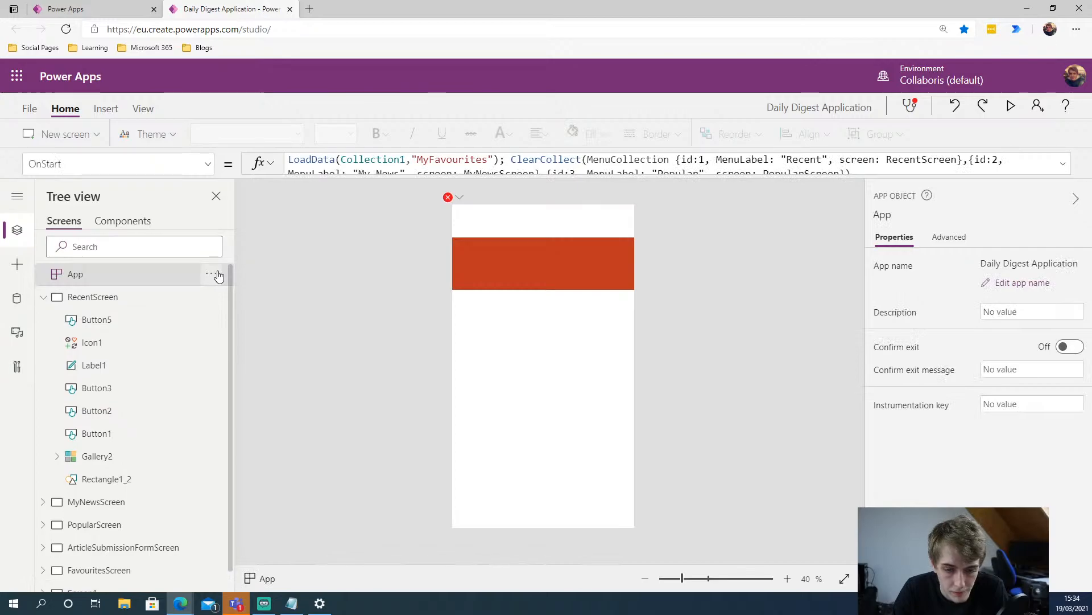
{"action": "left_click", "coordinate": [674, 163]}
{"action": "scroll", "coordinate": [849, 158], "scroll_direction": "down", "scroll_amount": 1}
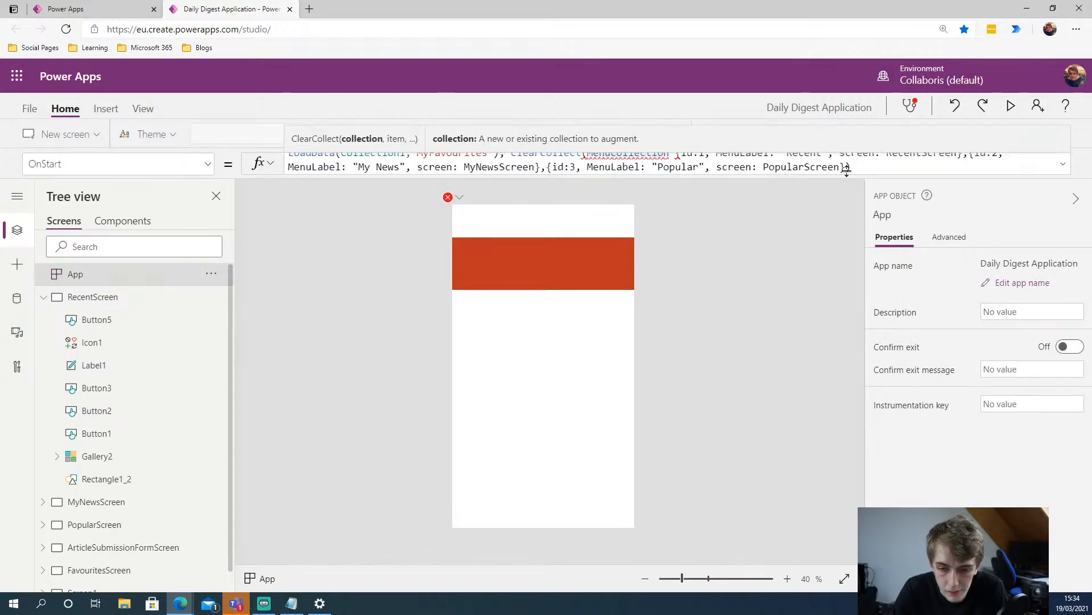
{"action": "left_click_drag", "start_coordinate": [846, 169], "coordinate": [829, 217]}
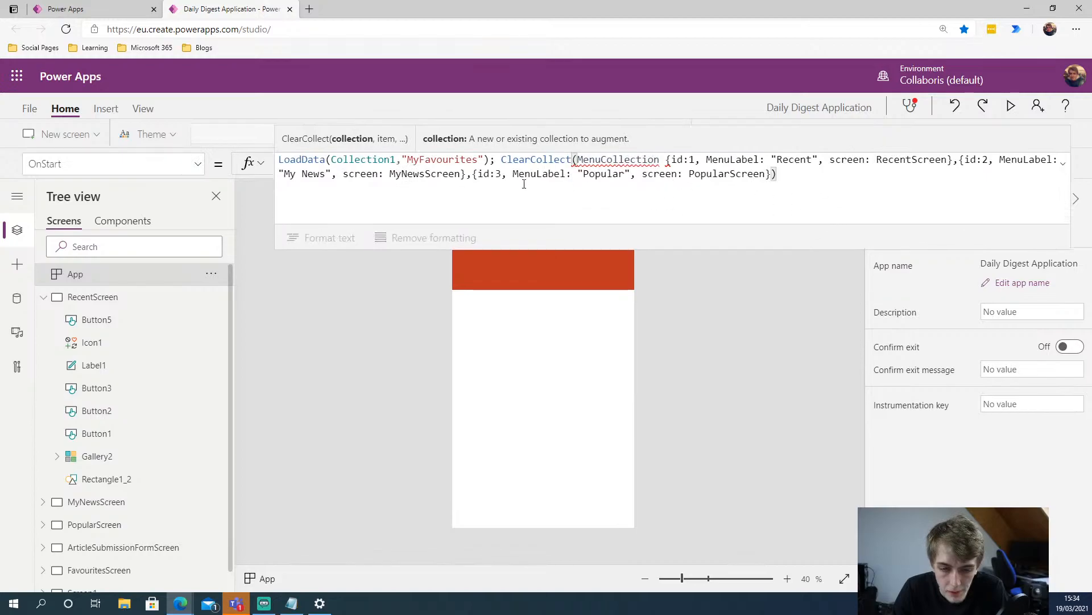
{"action": "double_click", "coordinate": [503, 159]}
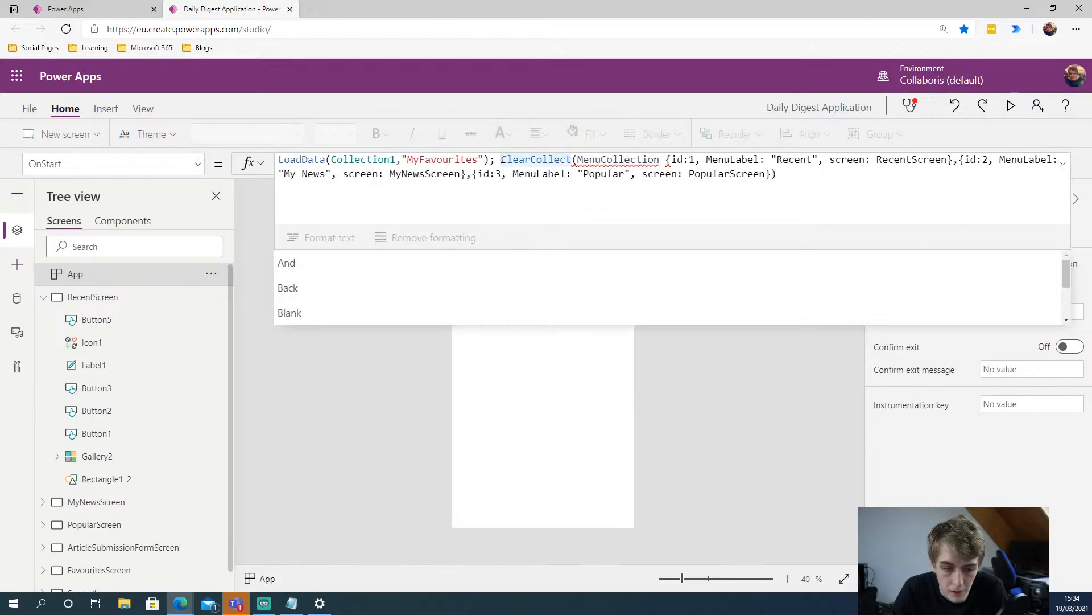
{"action": "left_click", "coordinate": [614, 192]}
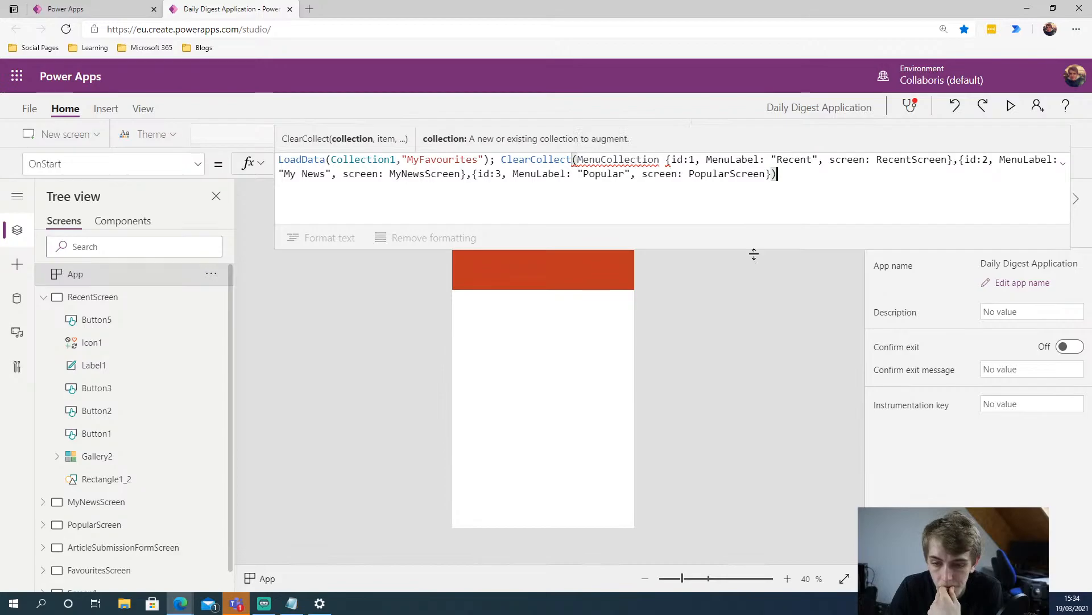
{"action": "left_click", "coordinate": [730, 302]}
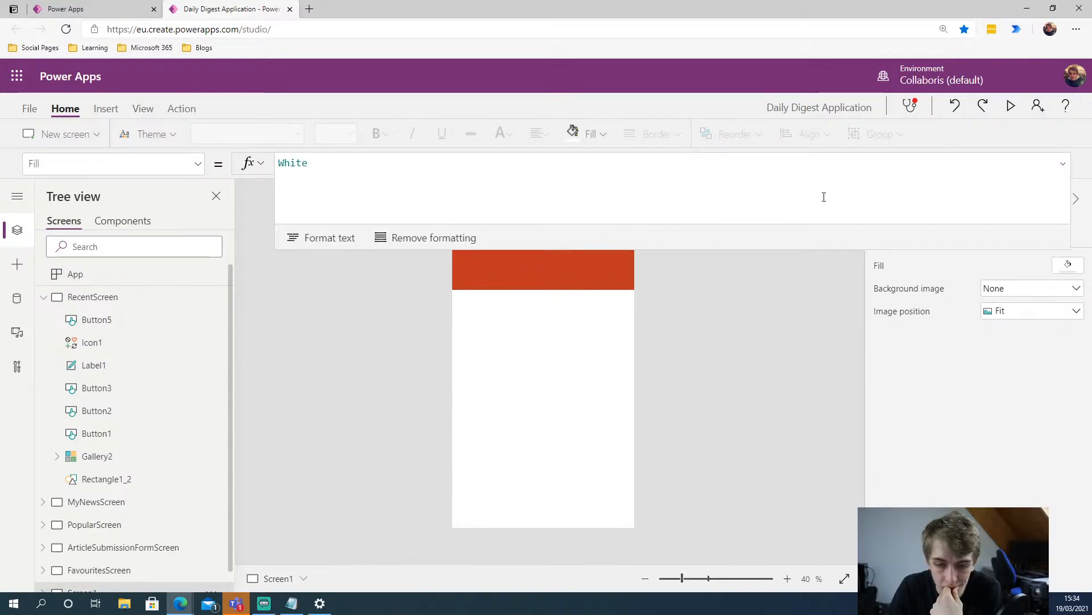
Check the app's list of collections for MenuCollection and return to the editor
{"action": "left_click", "coordinate": [29, 108]}
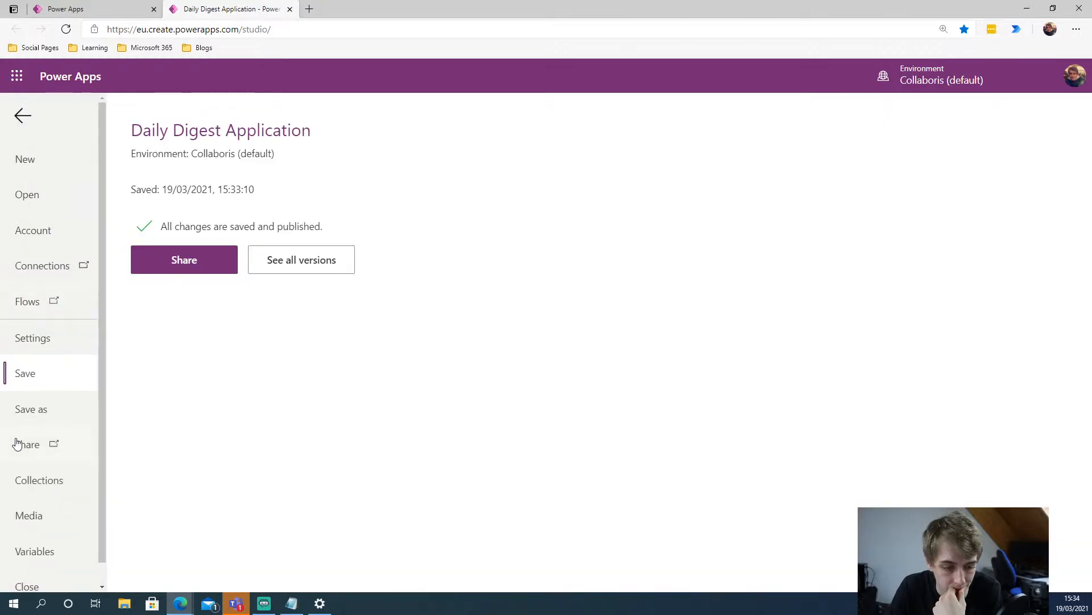
{"action": "left_click", "coordinate": [55, 477]}
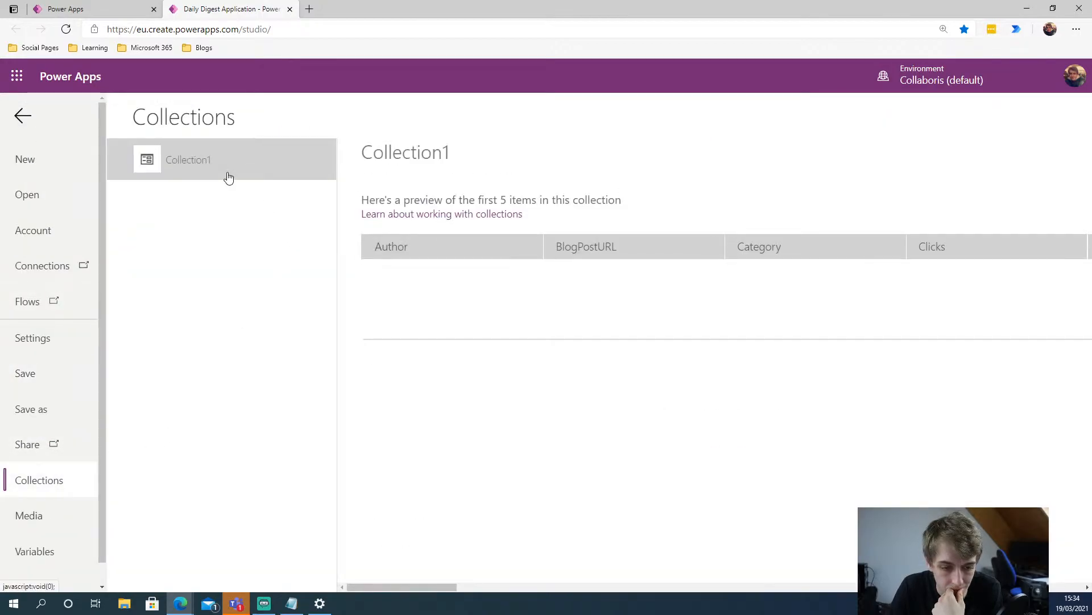
{"action": "left_click", "coordinate": [23, 116]}
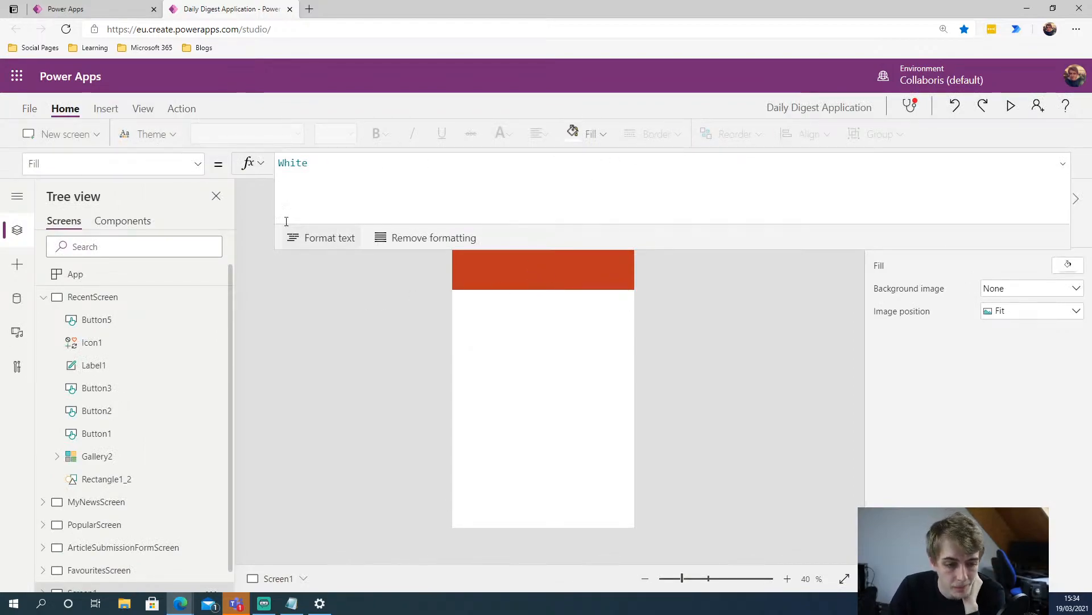
Inspect the Items formula of MenuGallery and the MenuItems formula of MenuComponent
{"action": "left_click", "coordinate": [122, 221]}
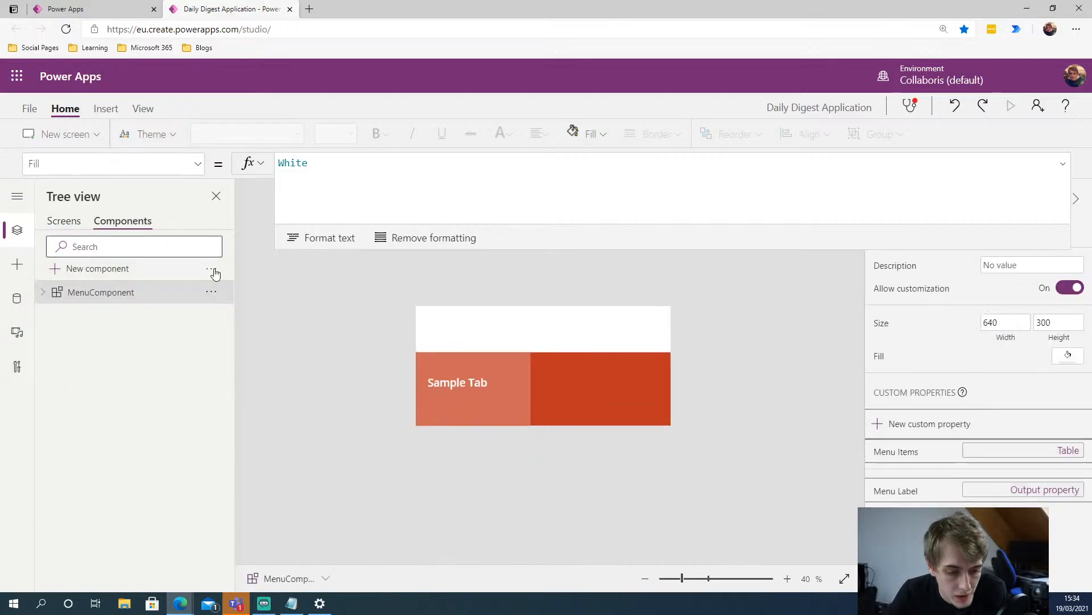
{"action": "left_click", "coordinate": [572, 388]}
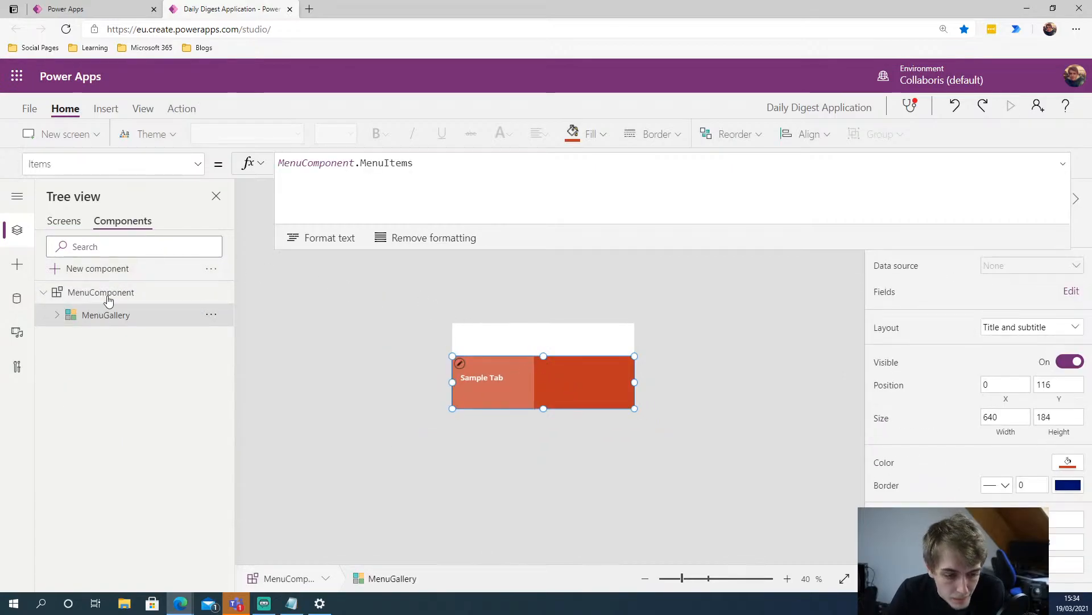
{"action": "left_click", "coordinate": [114, 292]}
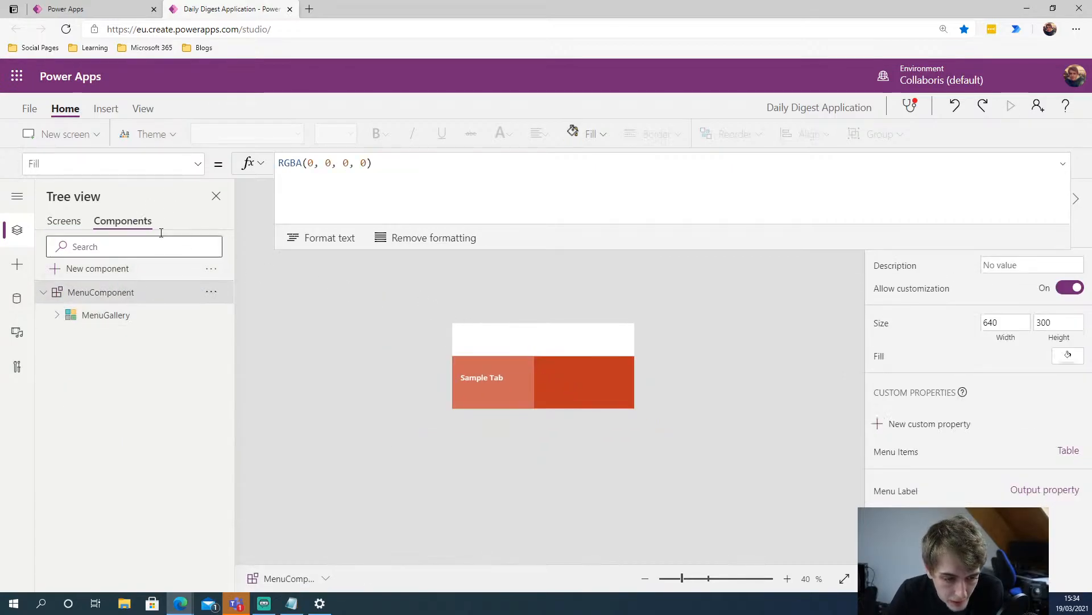
{"action": "left_click", "coordinate": [195, 168]}
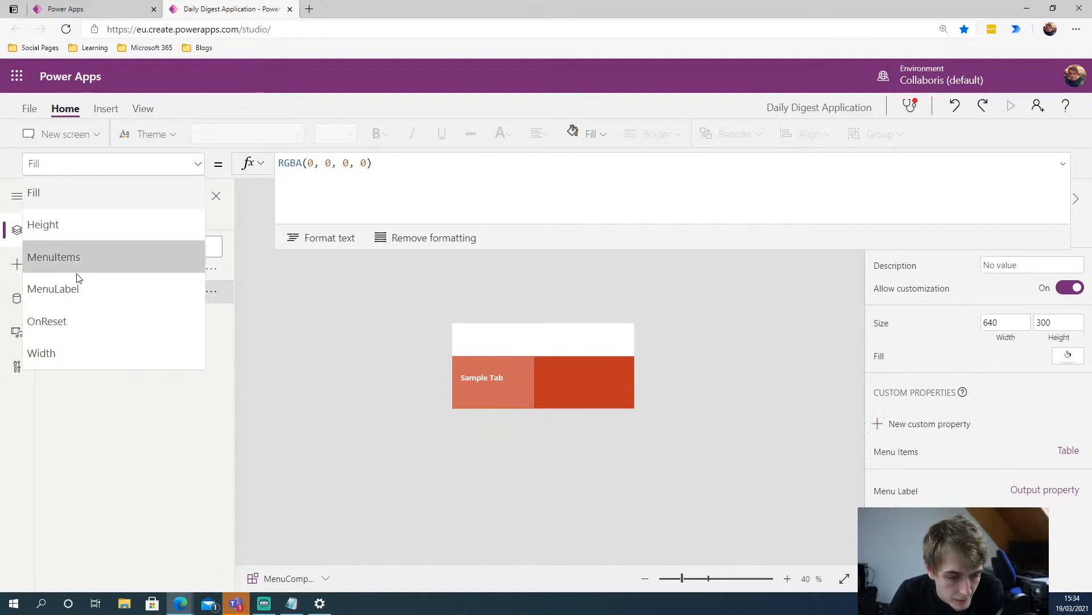
{"action": "left_click", "coordinate": [63, 258]}
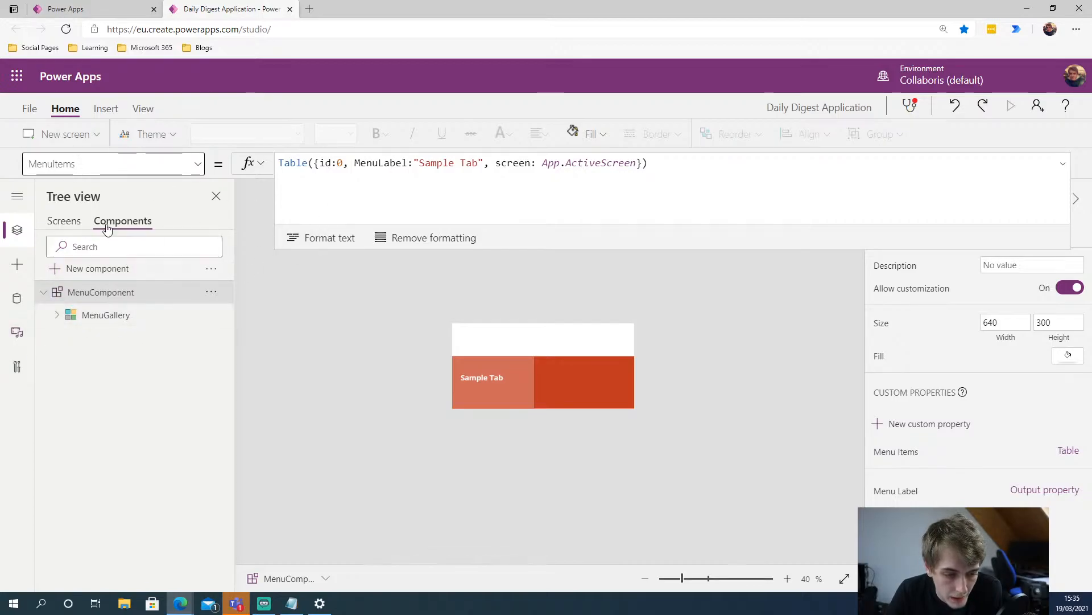
Return to Screen1 and inspect the MenuItems formula of the menu component placed on it
{"action": "left_click", "coordinate": [64, 221]}
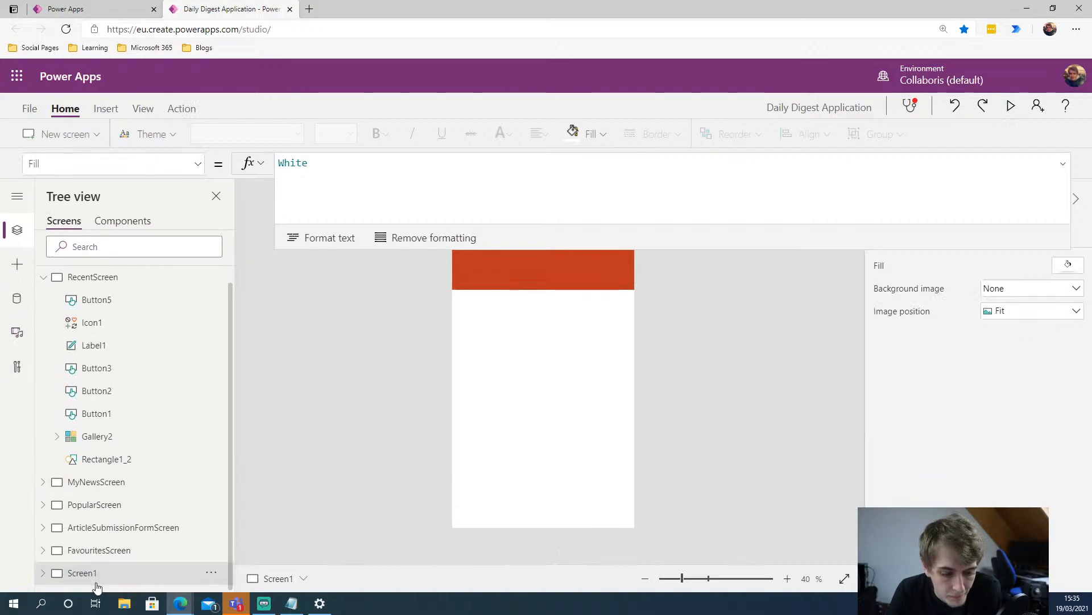
{"action": "left_click", "coordinate": [198, 165]}
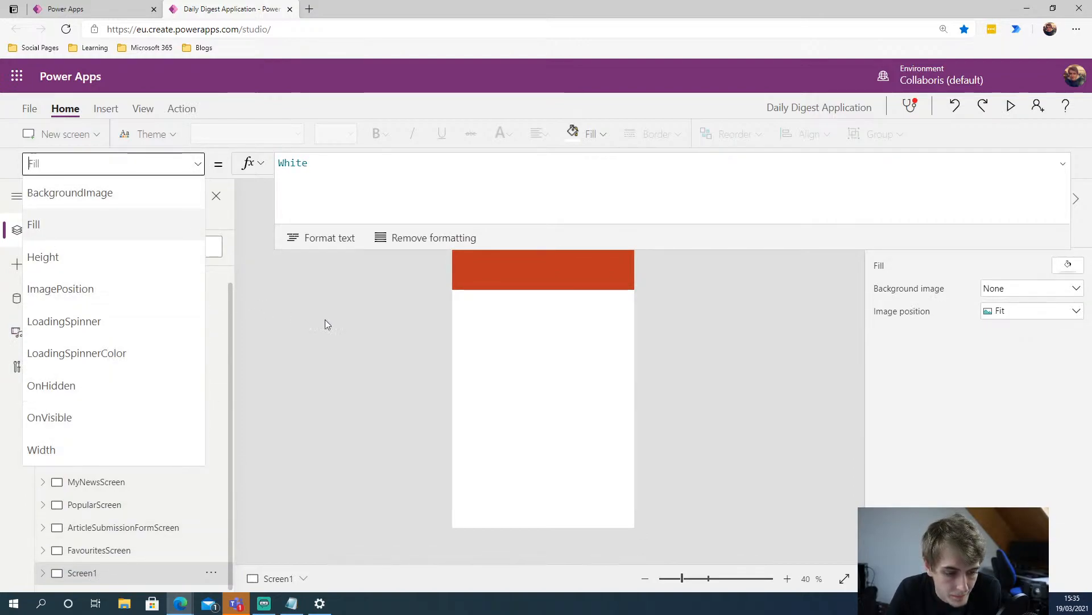
{"action": "left_click", "coordinate": [325, 319]}
{"action": "left_click", "coordinate": [545, 282]}
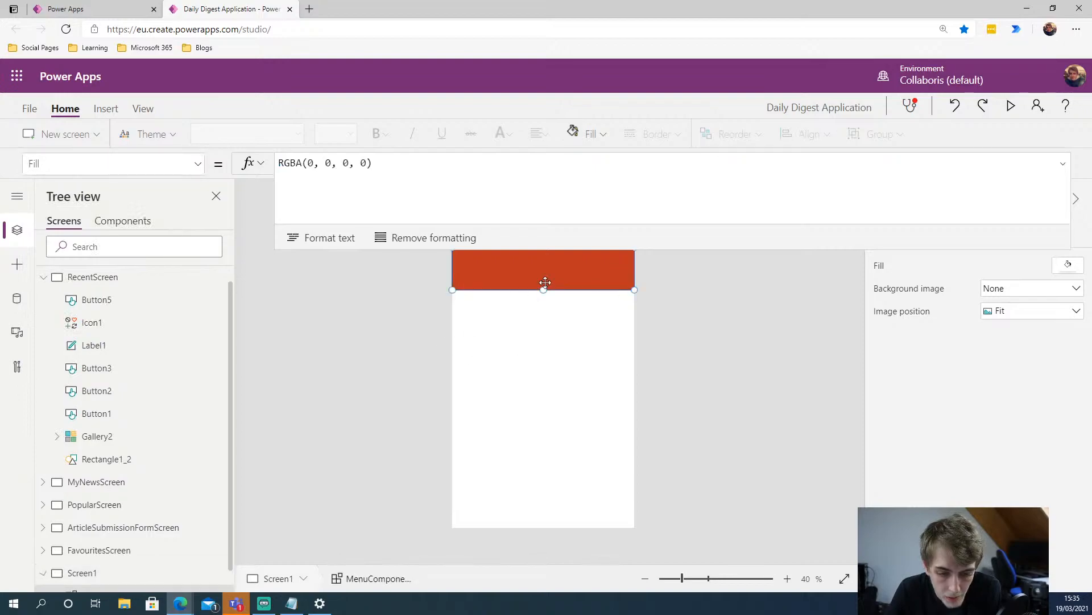
{"action": "left_click", "coordinate": [198, 164]}
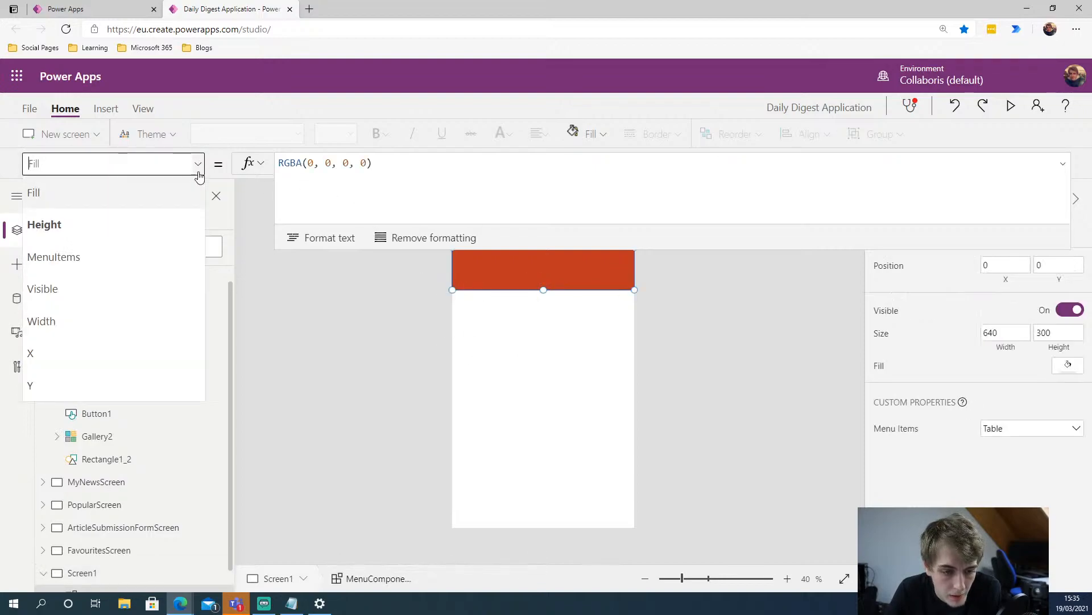
{"action": "left_click", "coordinate": [99, 261]}
{"action": "left_click", "coordinate": [298, 319]}
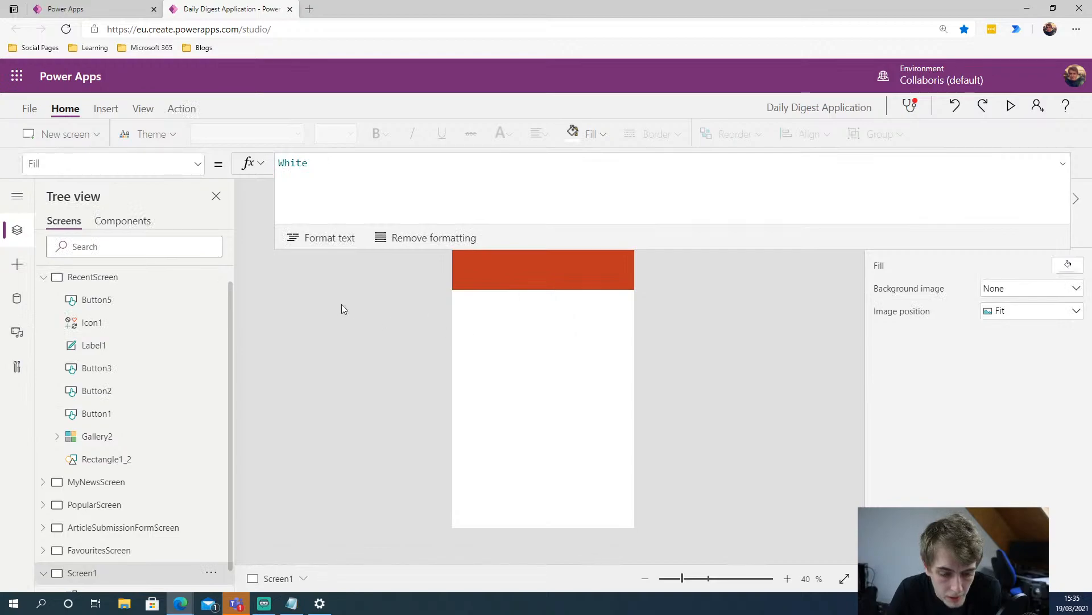
Shrink the formula bar to a single line and recheck Screen1's MenuComponent_1, briefly viewing FavouritesScreen
{"action": "left_click_drag", "start_coordinate": [519, 245], "coordinate": [532, 175]}
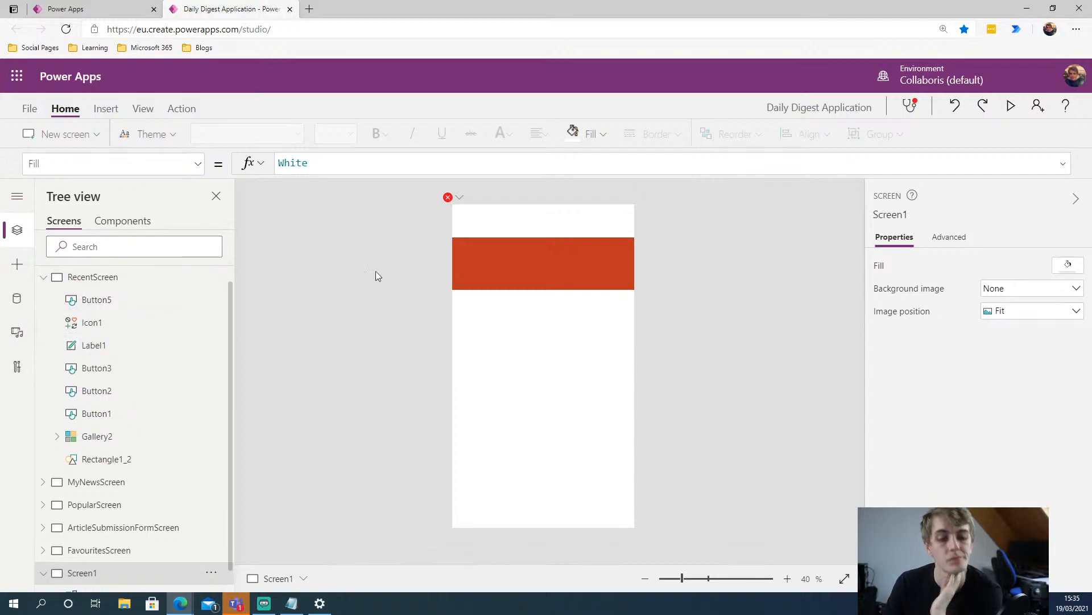
{"action": "left_click", "coordinate": [490, 242]}
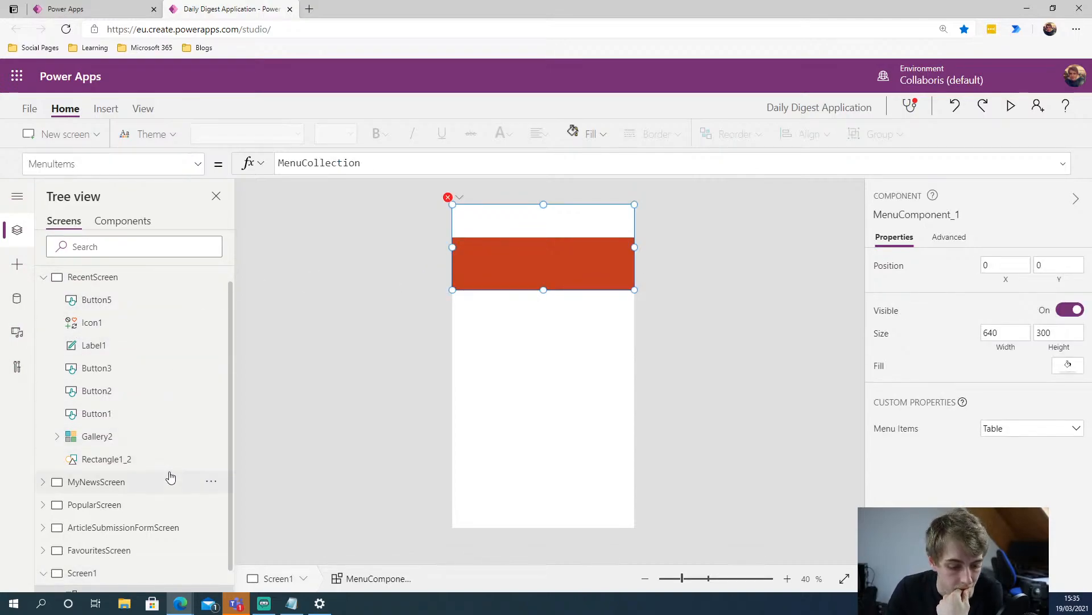
{"action": "scroll", "coordinate": [171, 472], "scroll_direction": "down", "scroll_amount": 1}
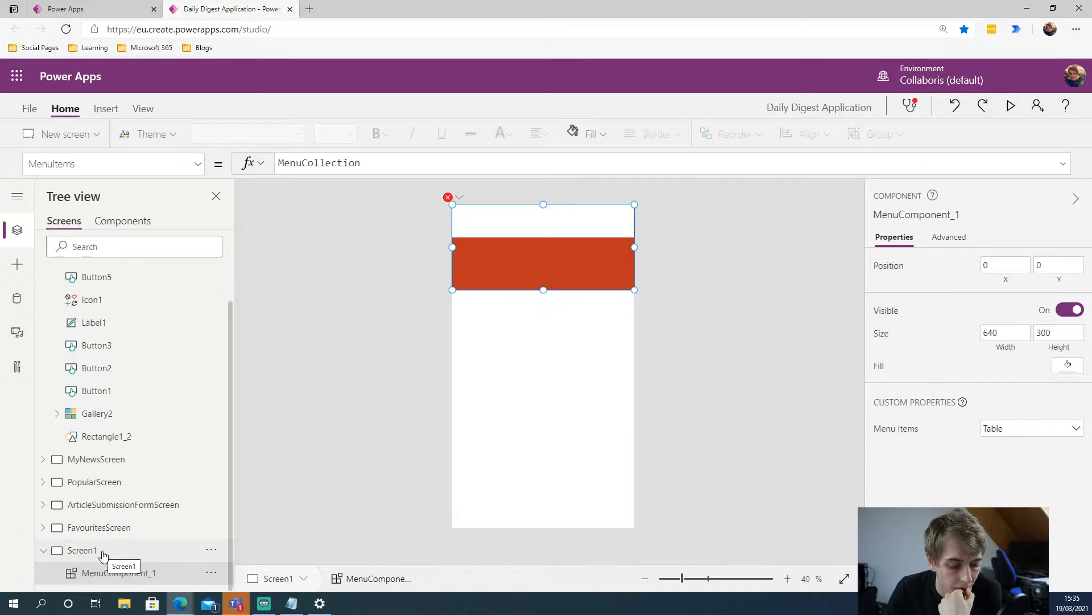
{"action": "left_click", "coordinate": [86, 551]}
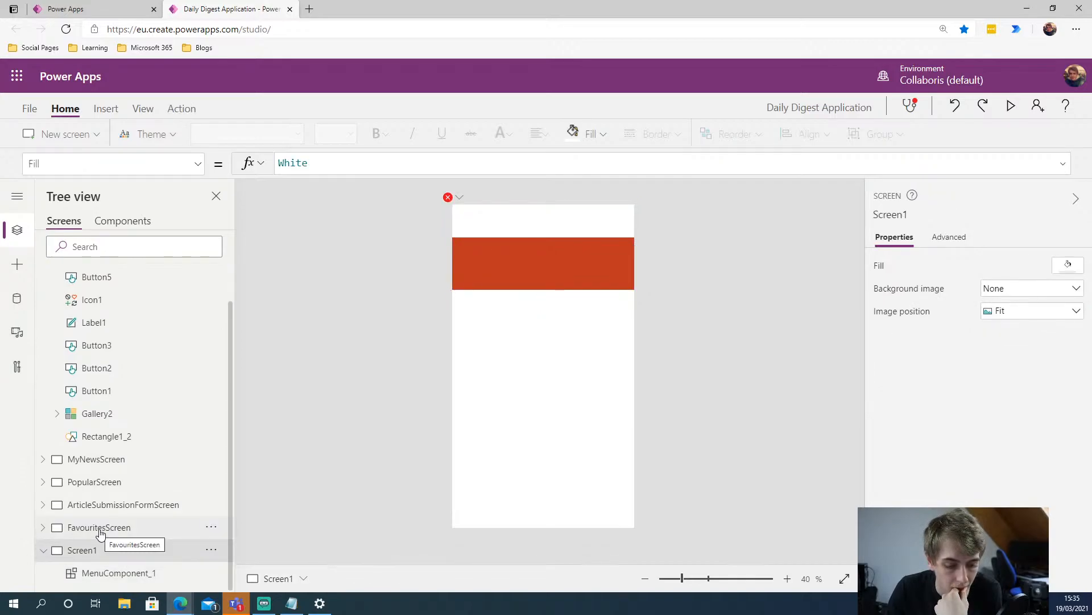
{"action": "left_click", "coordinate": [100, 528]}
{"action": "left_click", "coordinate": [93, 550]}
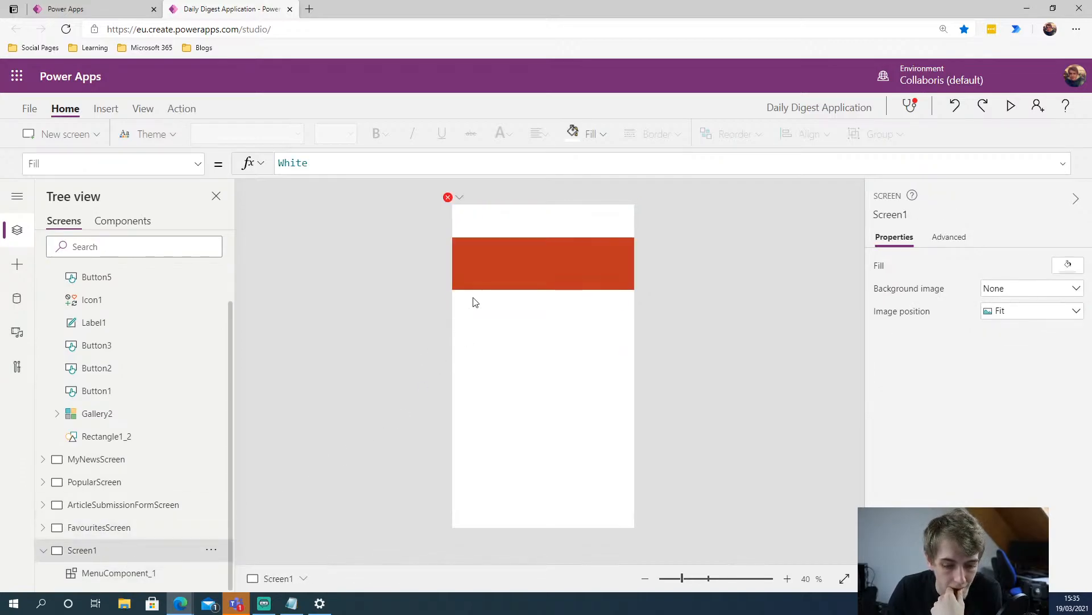
{"action": "left_click", "coordinate": [512, 269]}
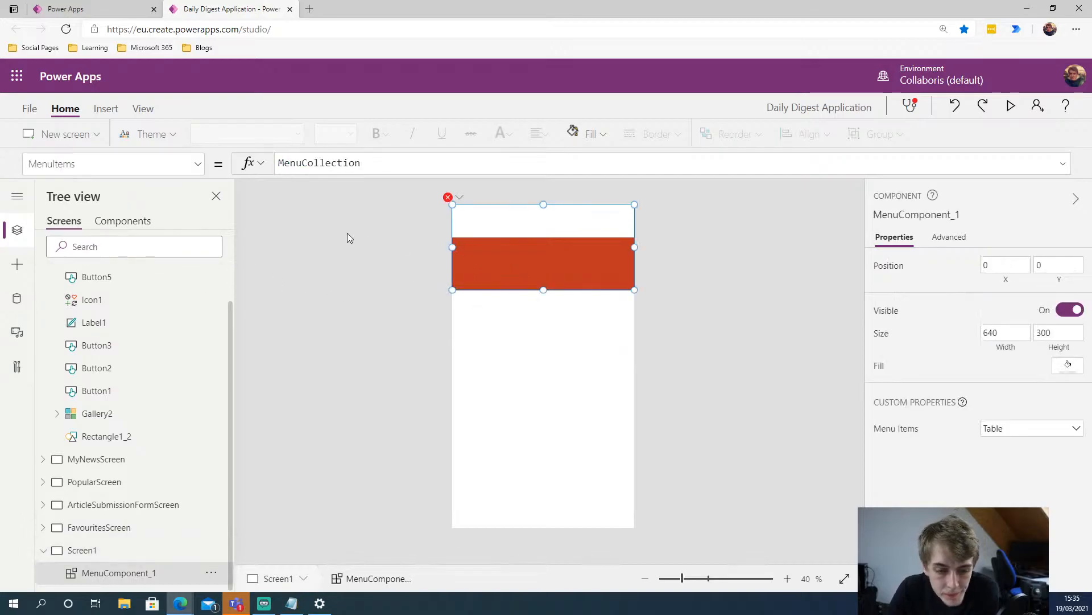
Select the App object's OnStart property and run OnStart
{"action": "scroll", "coordinate": [115, 294], "scroll_direction": "up", "scroll_amount": 2}
{"action": "left_click", "coordinate": [131, 276]}
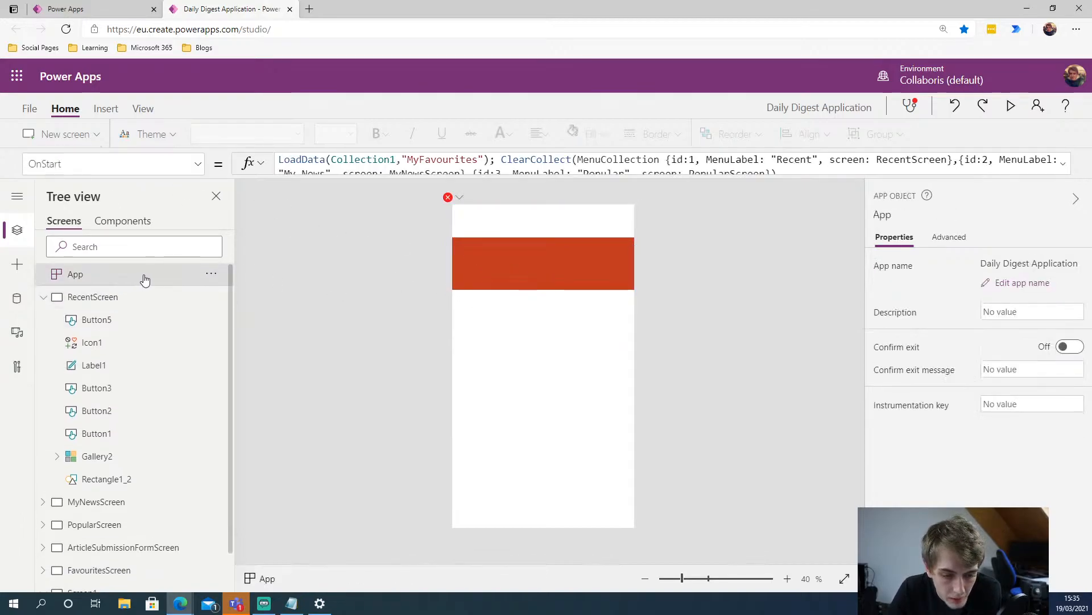
{"action": "left_click", "coordinate": [197, 164]}
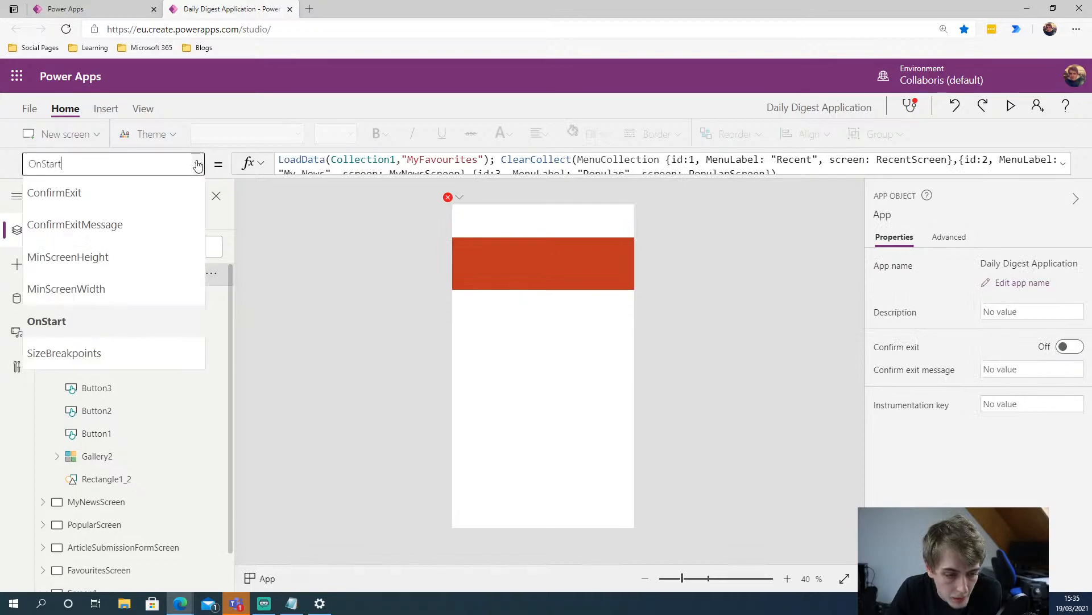
{"action": "left_click", "coordinate": [95, 316]}
{"action": "left_click", "coordinate": [211, 273]}
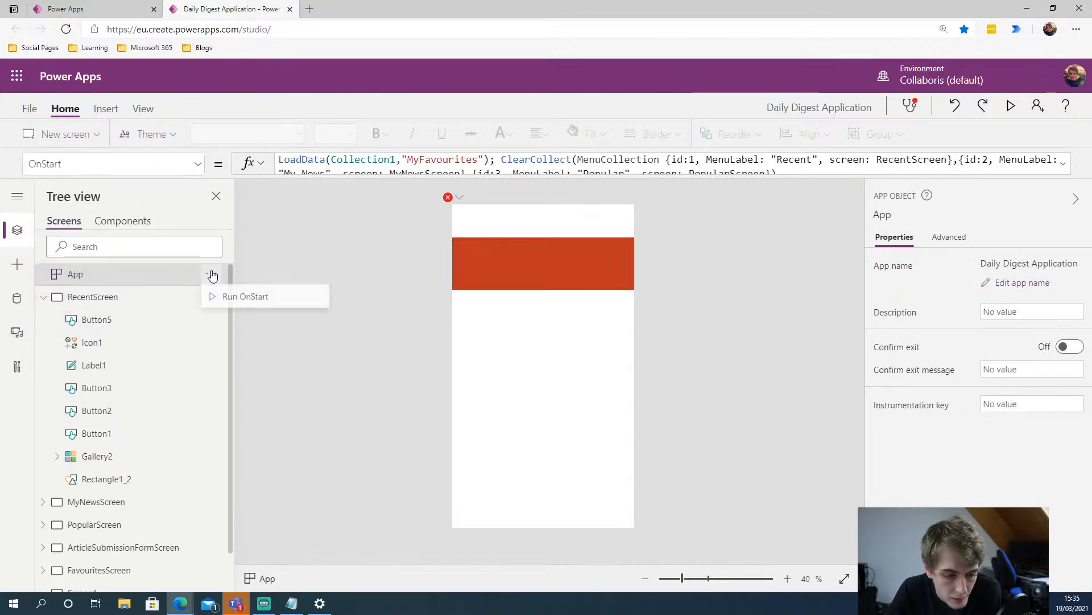
{"action": "left_click", "coordinate": [236, 299]}
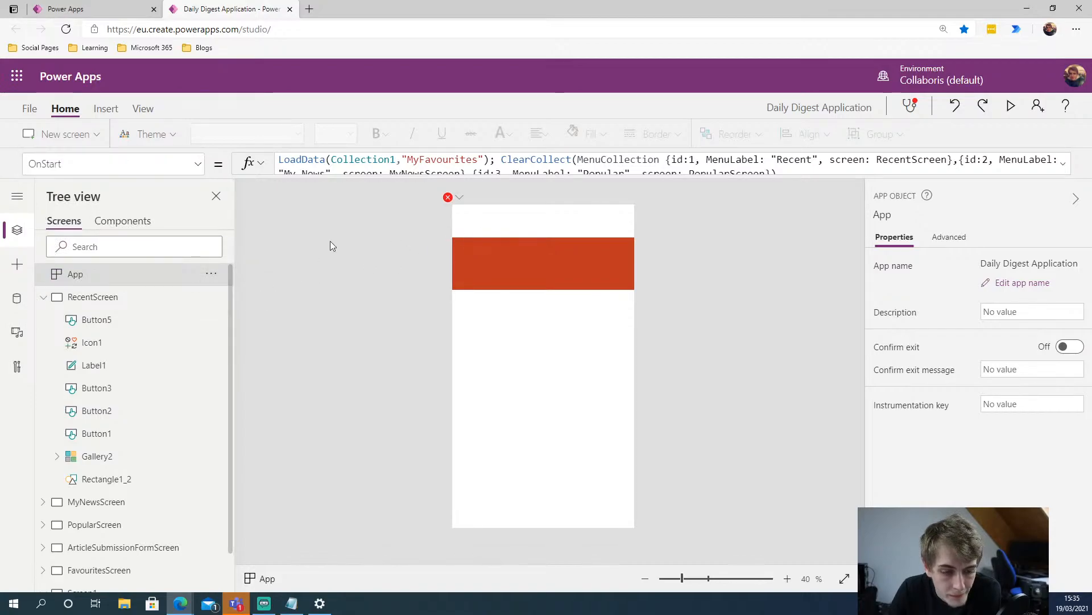
Open the error help details for the MenuItems formula of MenuComponent_1 on Screen1
{"action": "left_click", "coordinate": [501, 222]}
{"action": "left_click", "coordinate": [461, 199]}
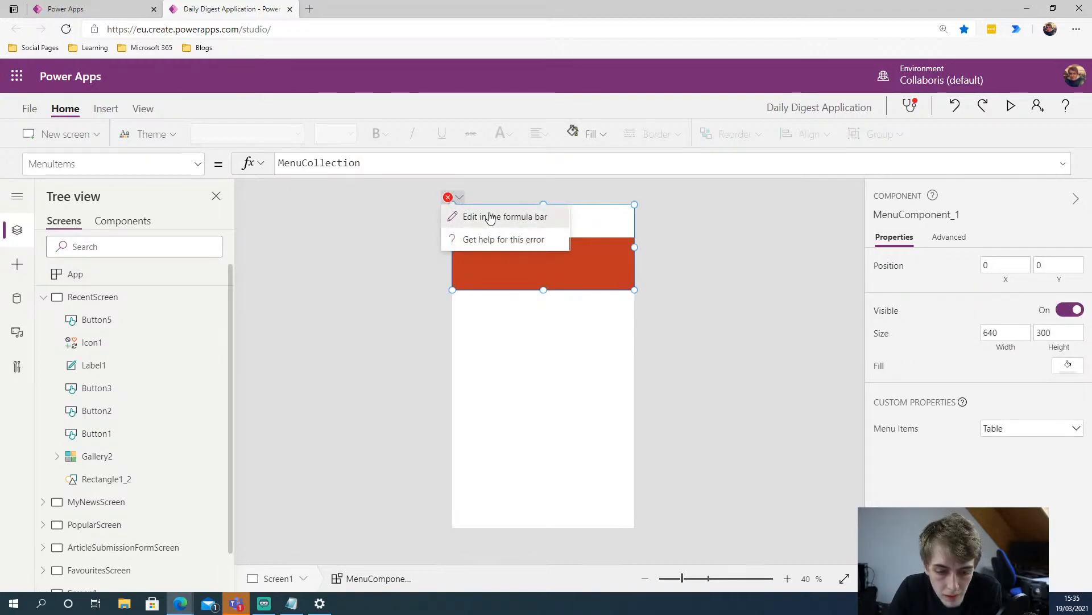
{"action": "left_click", "coordinate": [479, 217]}
{"action": "left_click", "coordinate": [461, 199]}
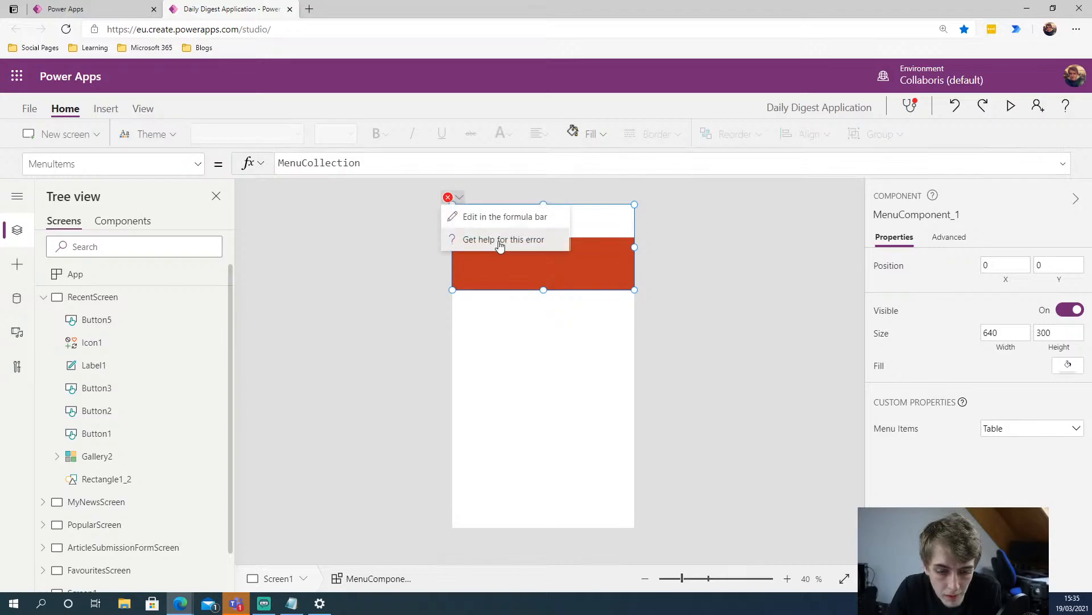
{"action": "left_click", "coordinate": [500, 240]}
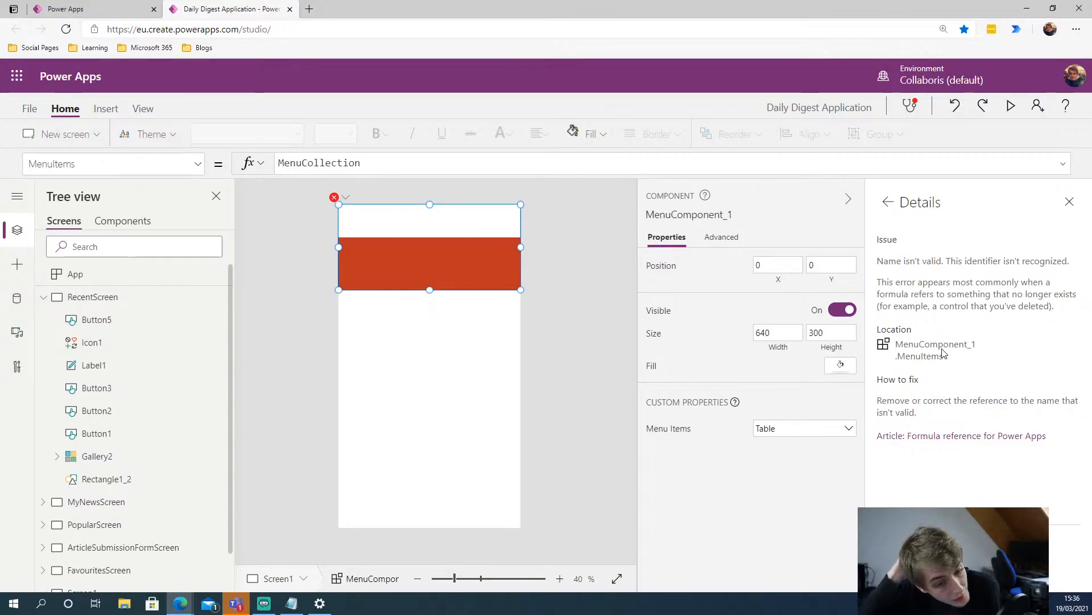
Rename the MenuComponent component to MenuComponentNew
{"action": "left_click", "coordinate": [596, 296]}
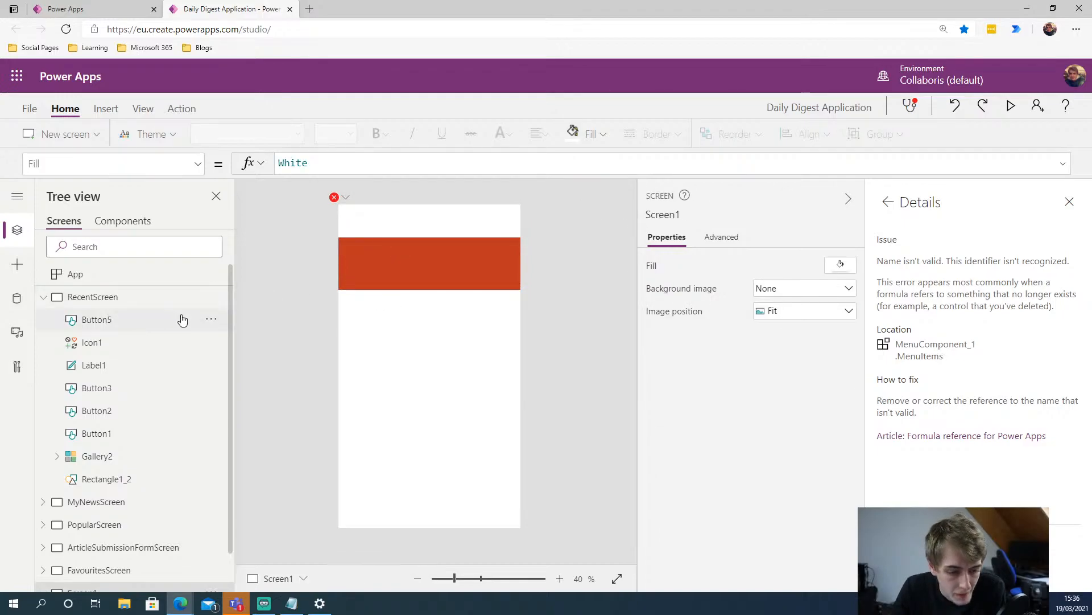
{"action": "left_click", "coordinate": [123, 221]}
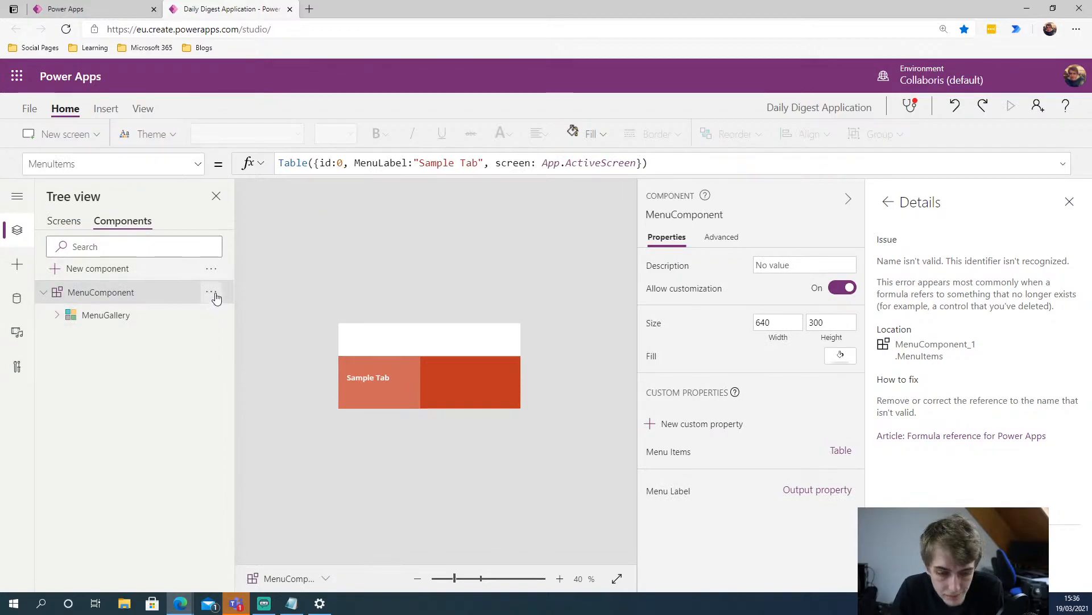
{"action": "left_click", "coordinate": [211, 292]}
{"action": "left_click", "coordinate": [238, 384]}
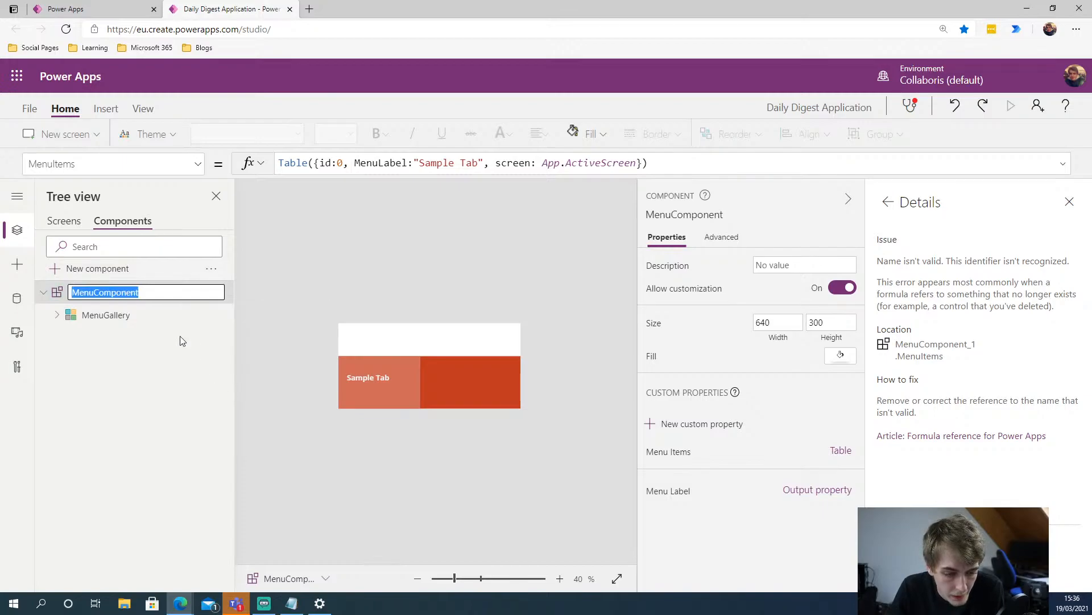
{"action": "left_click", "coordinate": [166, 292]}
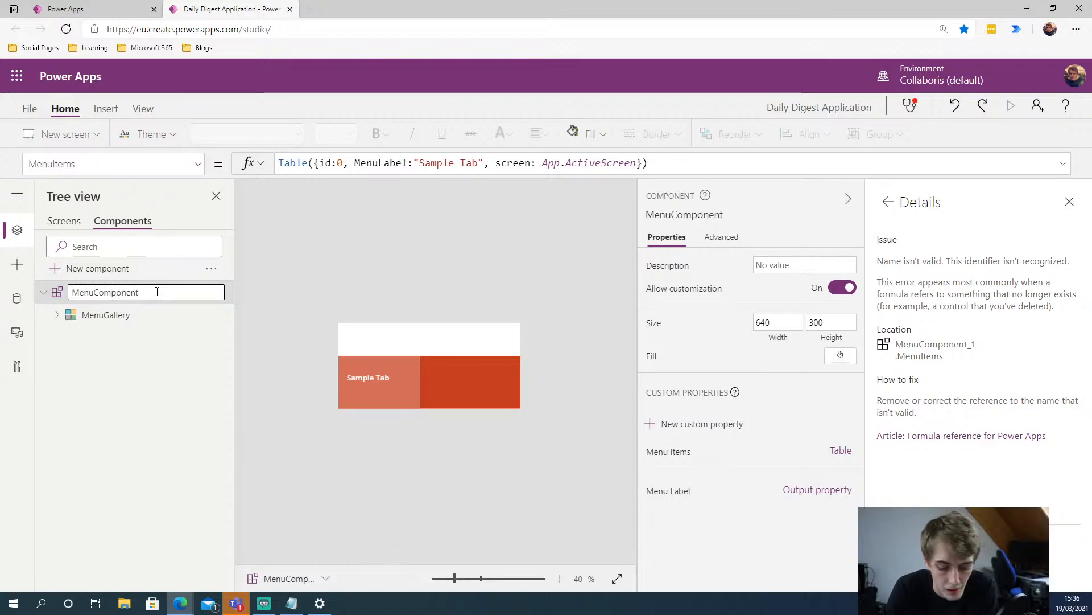
{"action": "key", "text": "Return"}
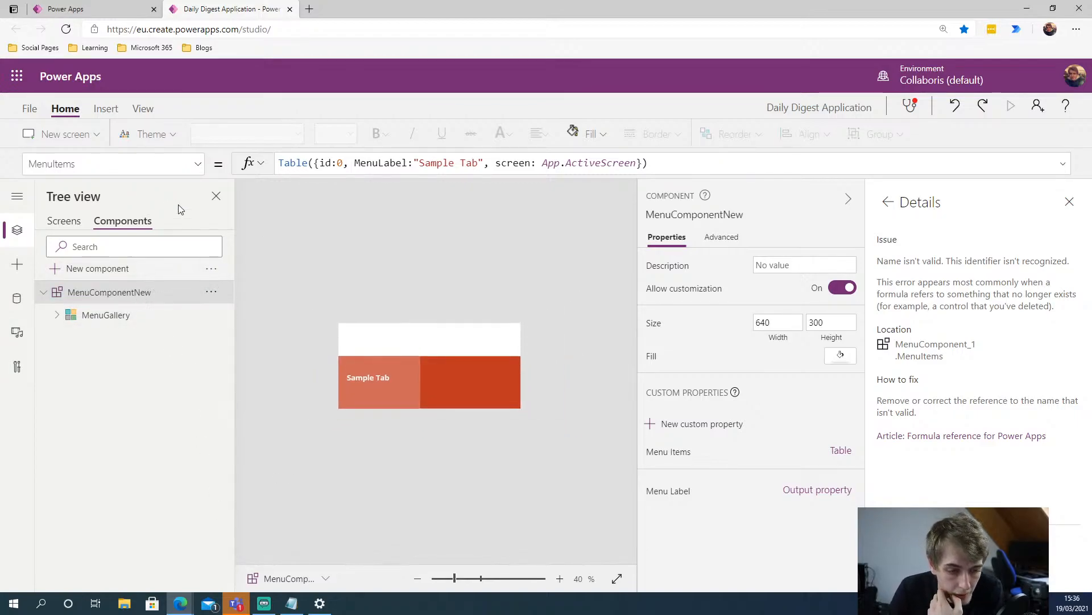
Check the Items formula of MenuGallery in the component and the MenuItems formula of the menu instance on Screen1
{"action": "left_click", "coordinate": [437, 373]}
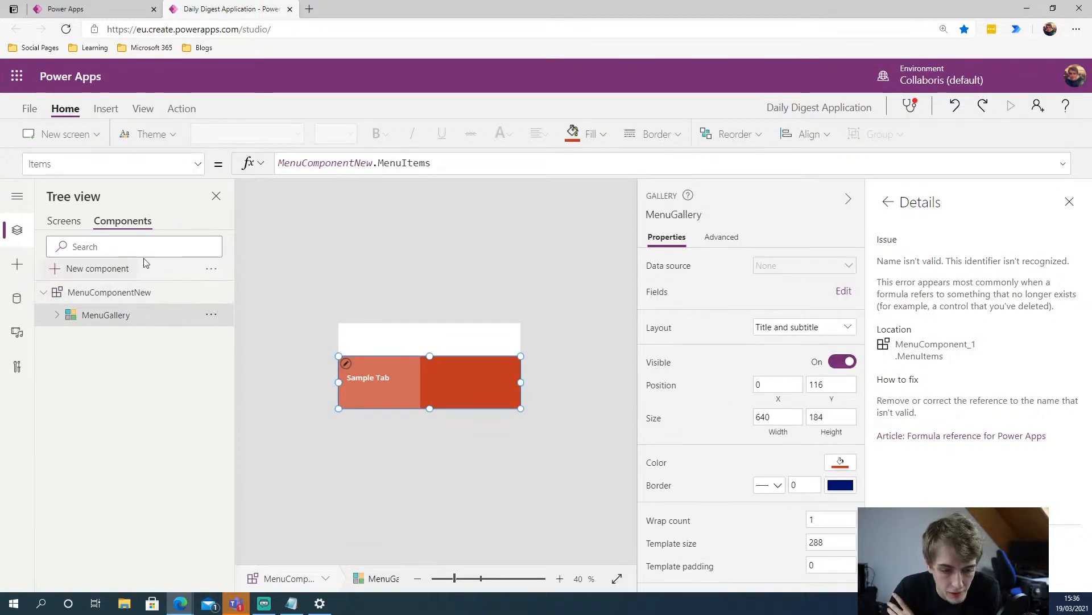
{"action": "left_click", "coordinate": [64, 221]}
{"action": "left_click", "coordinate": [370, 261]}
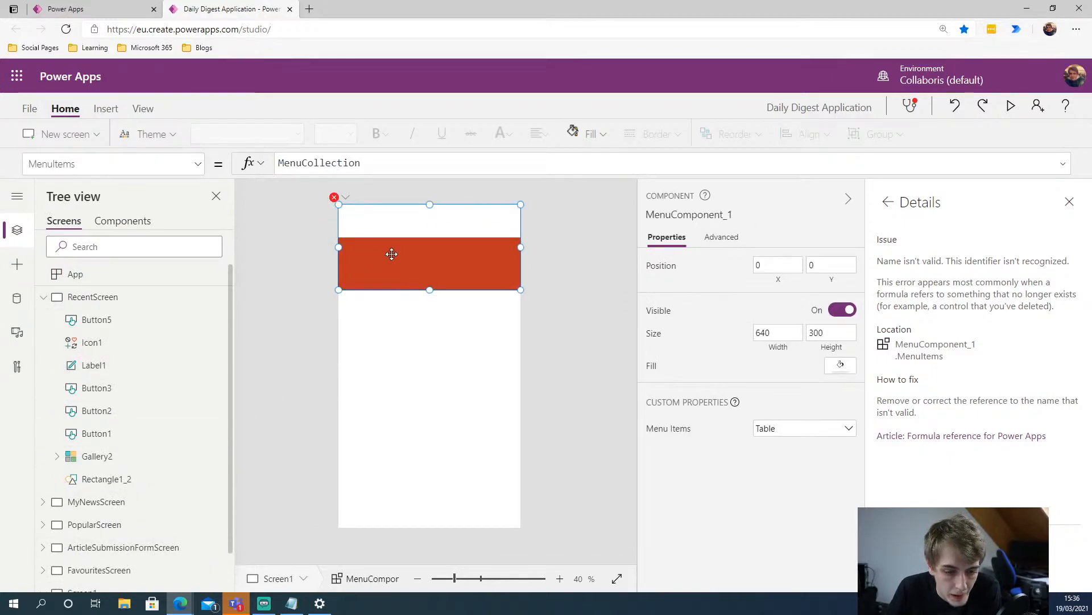
In the App's OnStart formula, set the id of the My News and Popular entries to 1, then recheck the Screen1 menu
{"action": "left_click", "coordinate": [108, 274]}
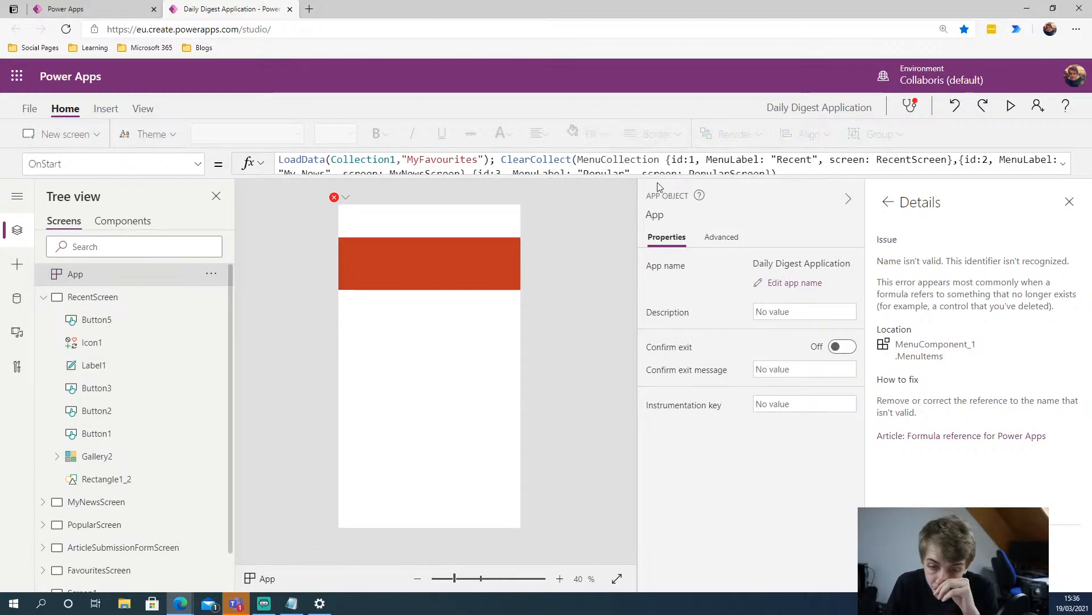
{"action": "left_click", "coordinate": [779, 166]}
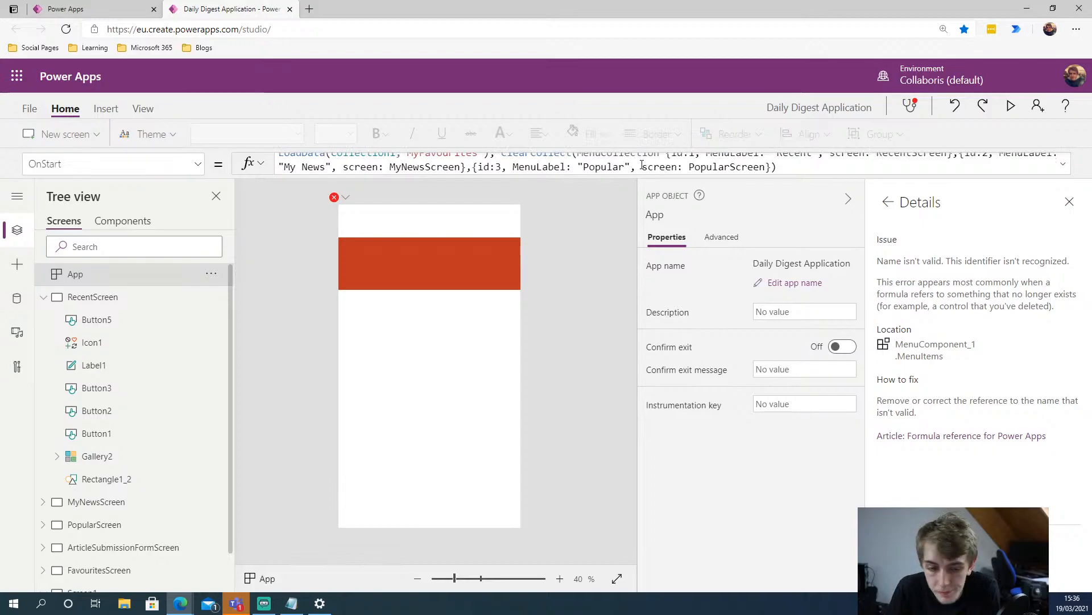
{"action": "scroll", "coordinate": [640, 164], "scroll_direction": "up", "scroll_amount": 1}
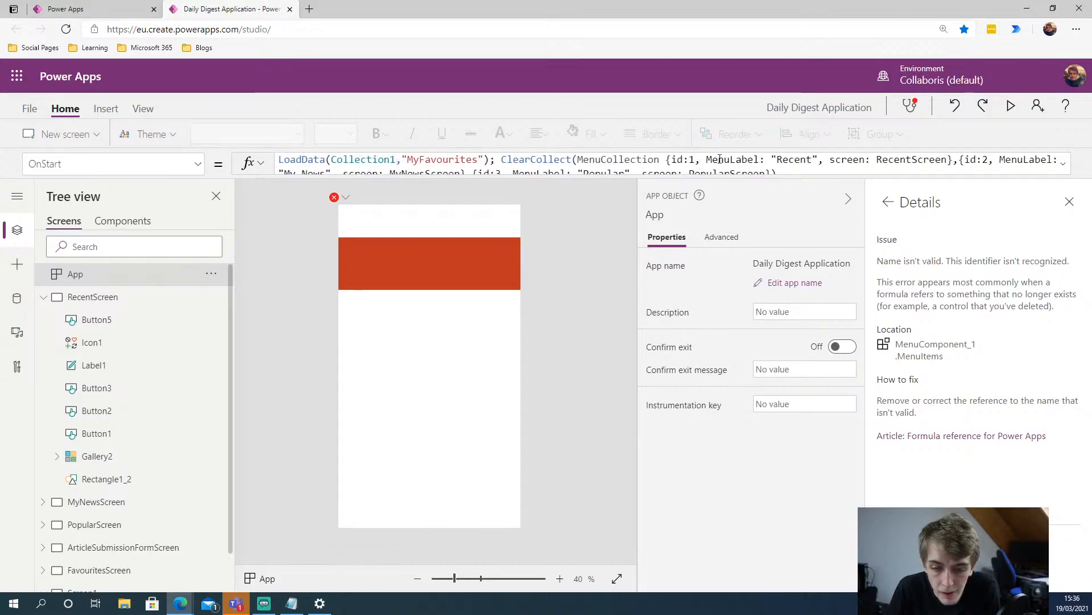
{"action": "left_click", "coordinate": [987, 159]}
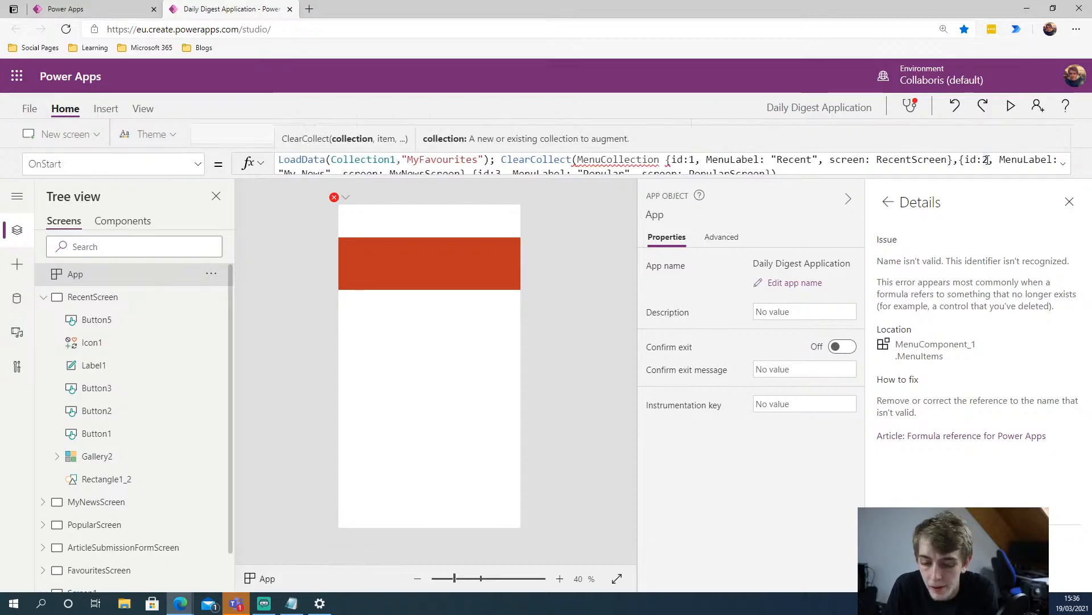
{"action": "key", "text": "BackSpace"}
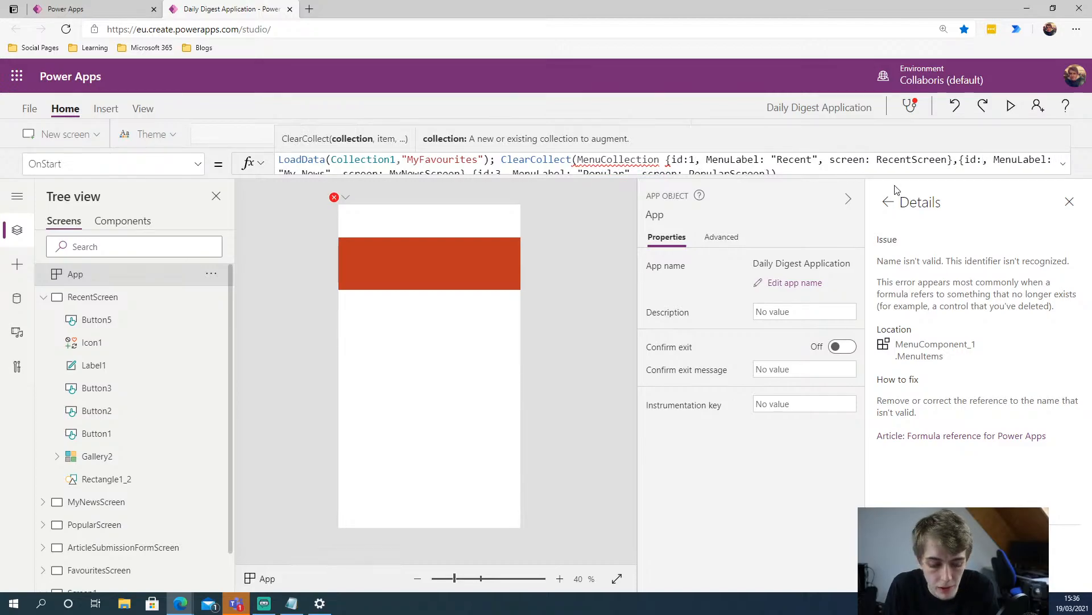
{"action": "type", "text": "1"}
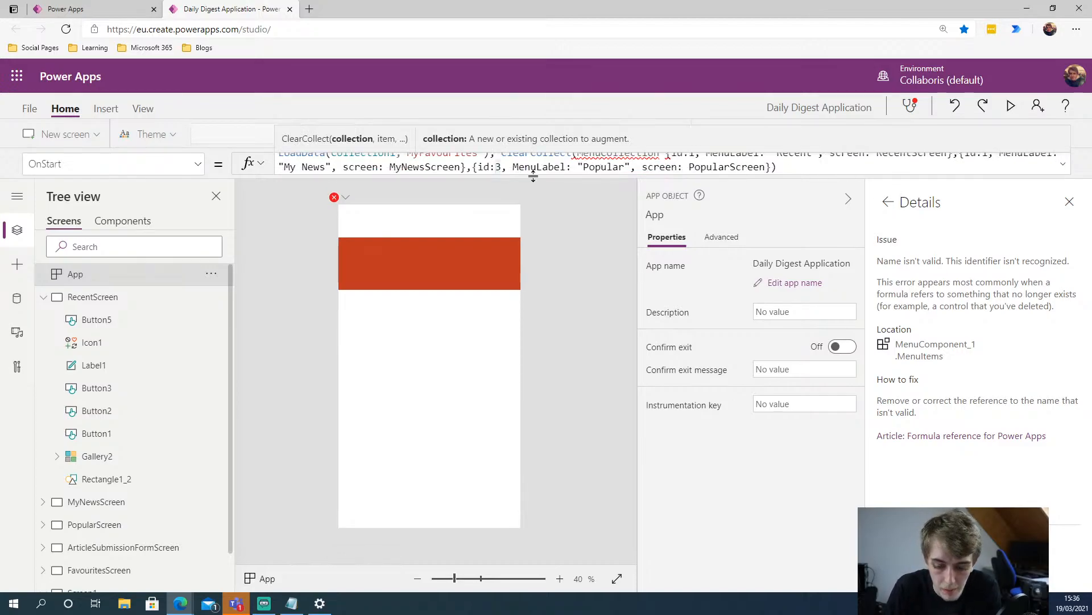
{"action": "key", "text": "BackSpace"}
{"action": "type", "text": "1`"}
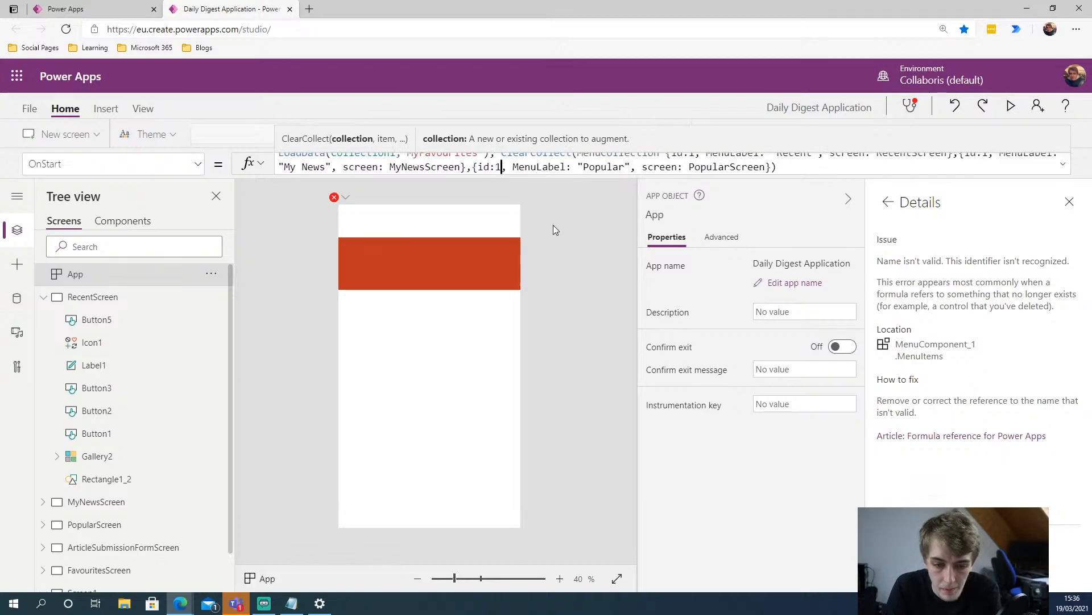
{"action": "left_click", "coordinate": [578, 218]}
{"action": "left_click", "coordinate": [459, 254]}
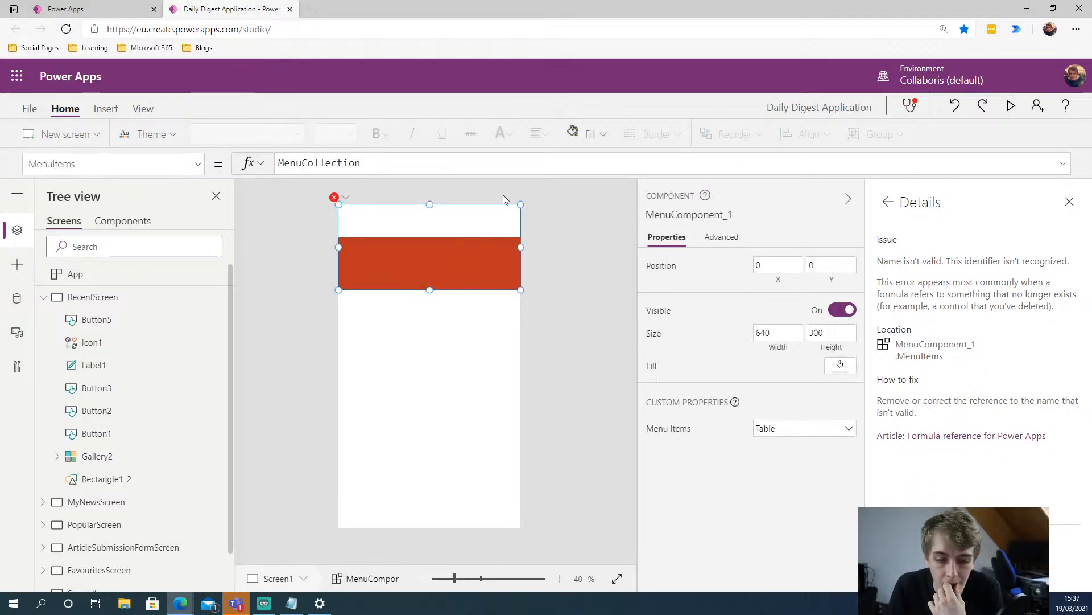
In the App's OnStart formula, set the id of the Recent, My News and Popular entries to 2, then recheck the Screen1 menu
{"action": "left_click", "coordinate": [74, 279]}
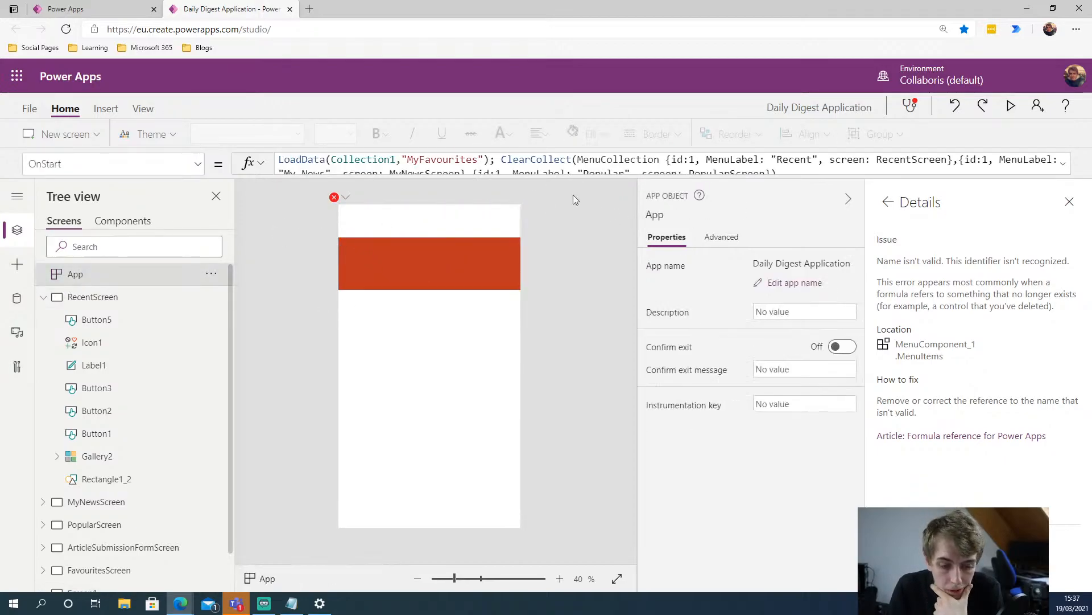
{"action": "left_click", "coordinate": [692, 160]}
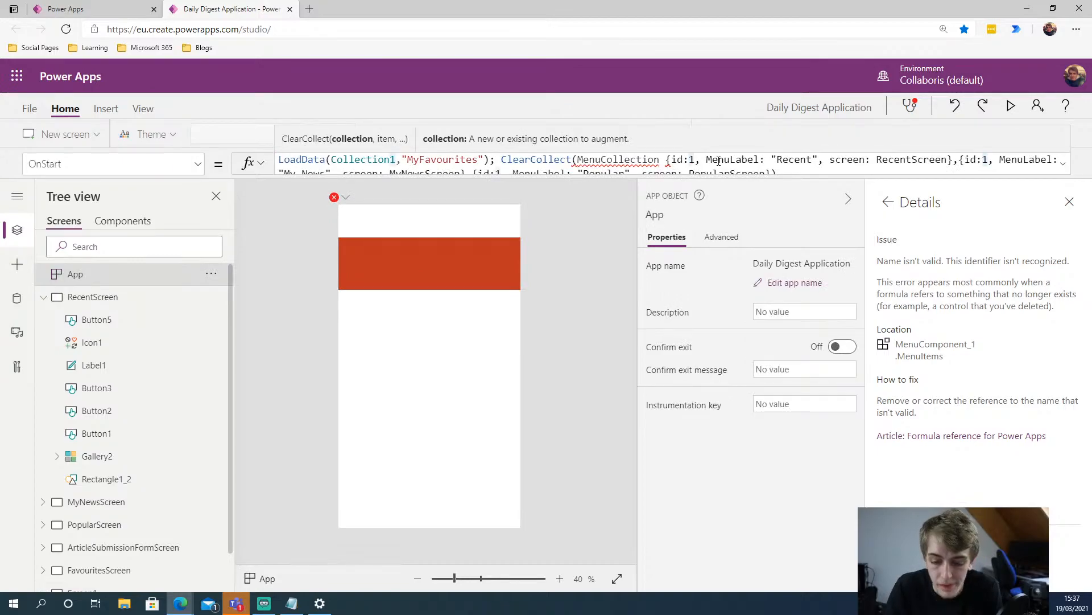
{"action": "key", "text": "Delete"}
{"action": "type", "text": "2"}
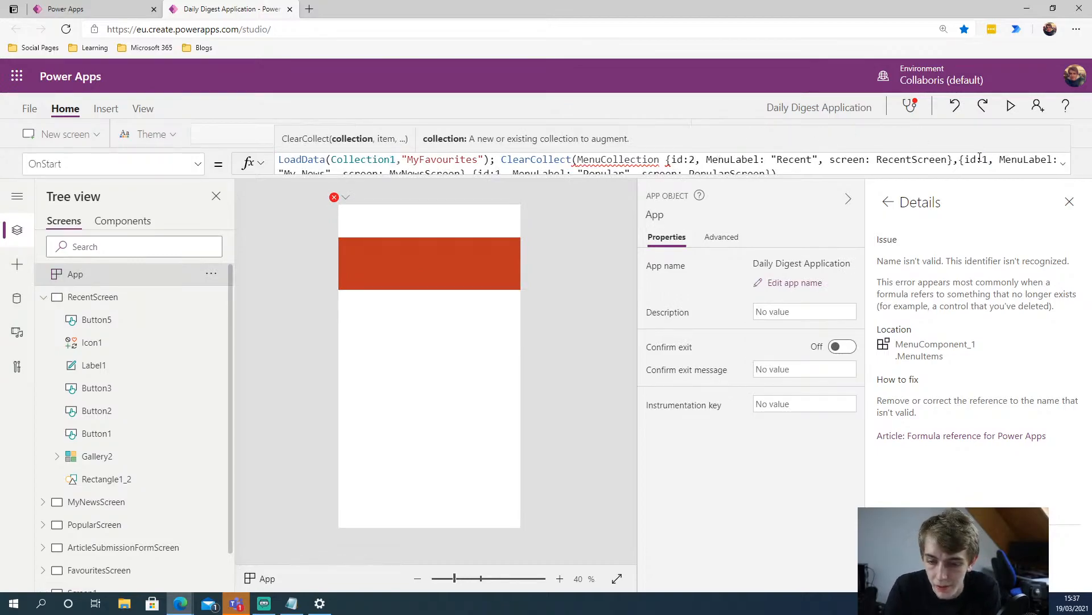
{"action": "left_click", "coordinate": [986, 160]}
{"action": "key", "text": "BackSpace"}
{"action": "type", "text": "2"}
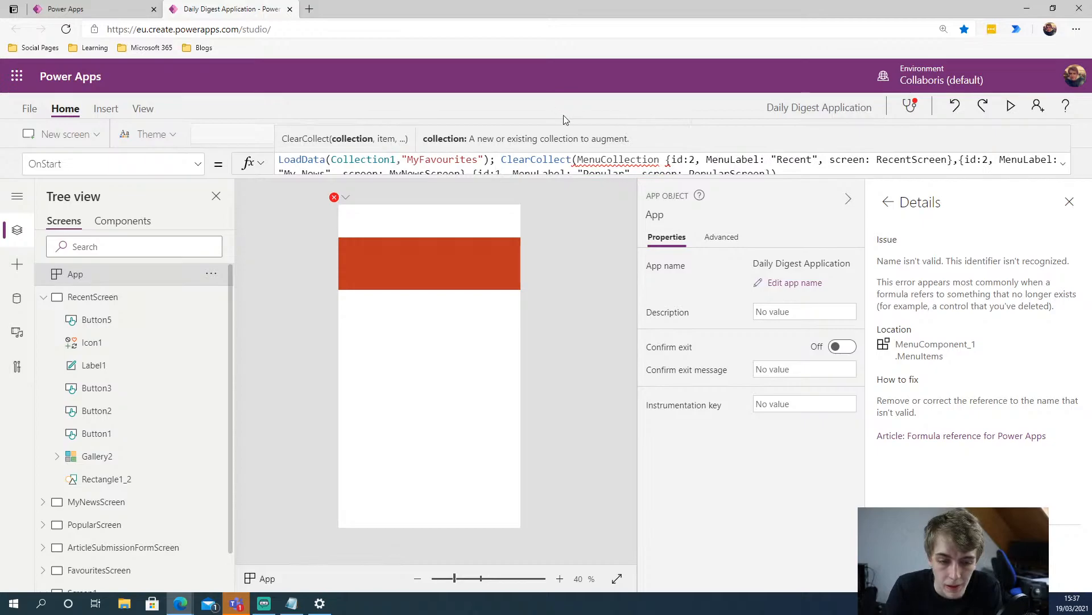
{"action": "scroll", "coordinate": [539, 170], "scroll_direction": "down", "scroll_amount": 1}
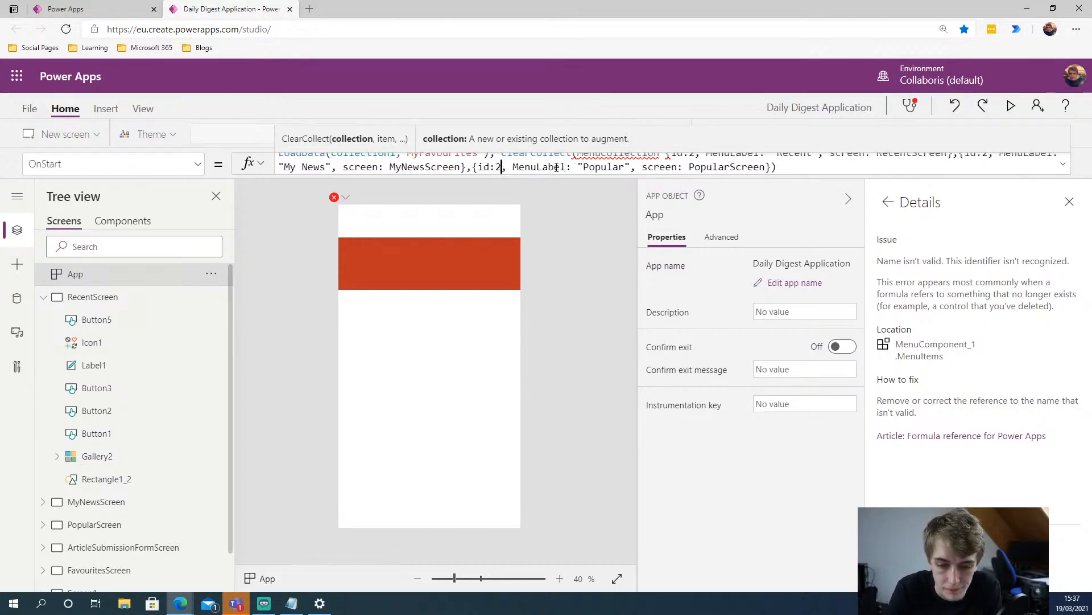
{"action": "left_click", "coordinate": [565, 220]}
{"action": "left_click", "coordinate": [418, 260]}
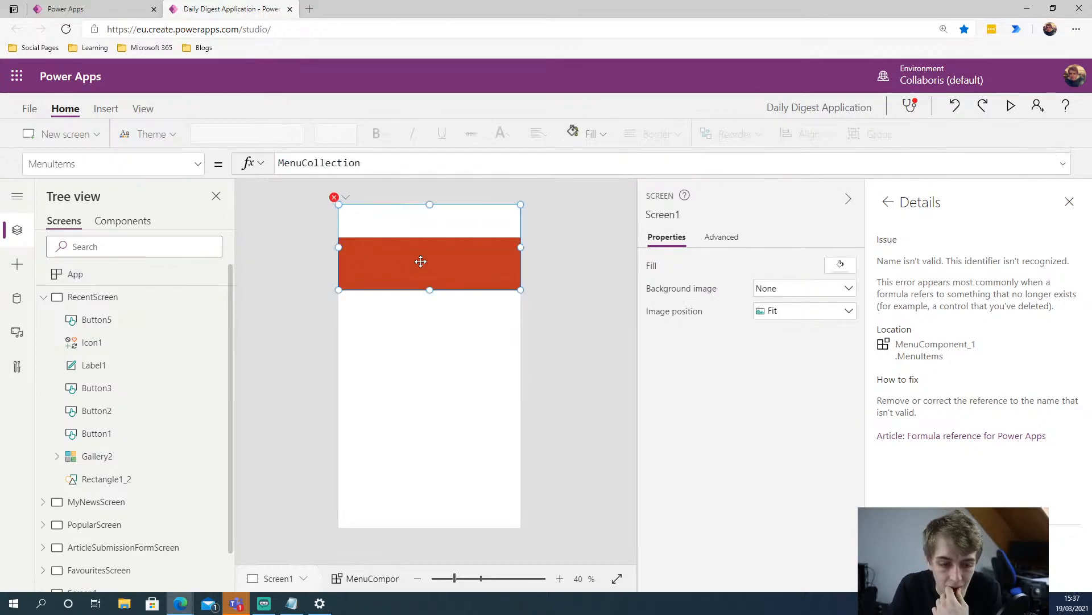
Inspect the MenuCollection reference in the App's OnStart formula and close the error details
{"action": "left_click", "coordinate": [114, 273]}
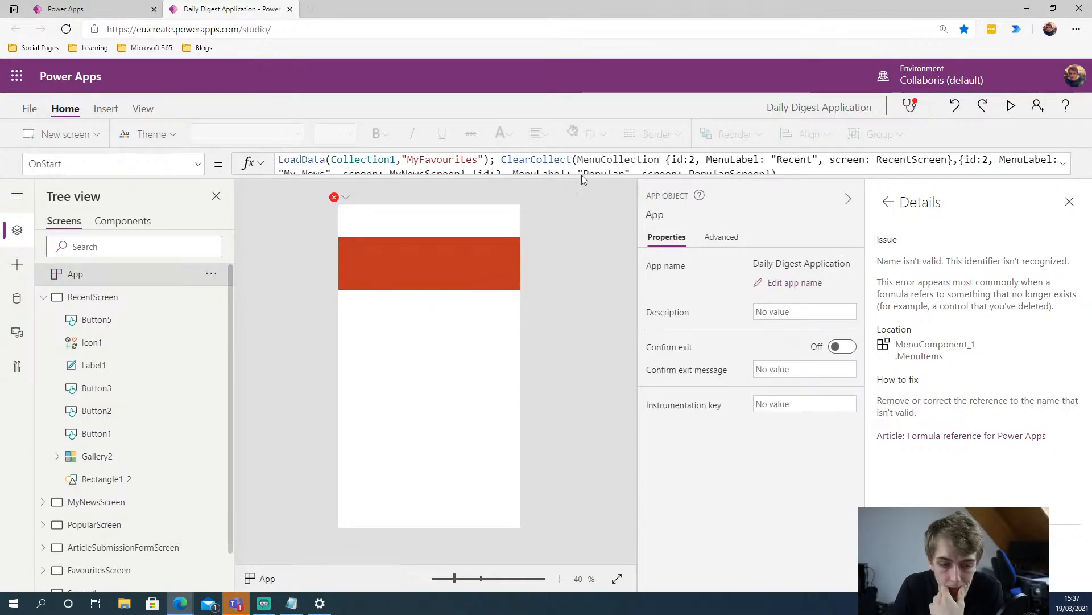
{"action": "left_click", "coordinate": [592, 160]}
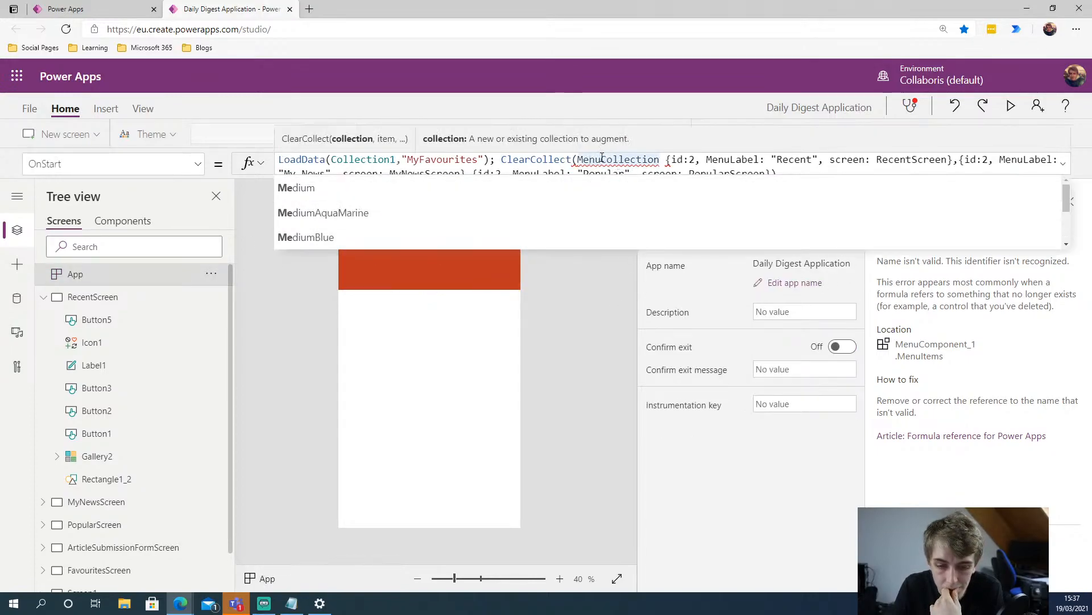
{"action": "right_click", "coordinate": [657, 158]}
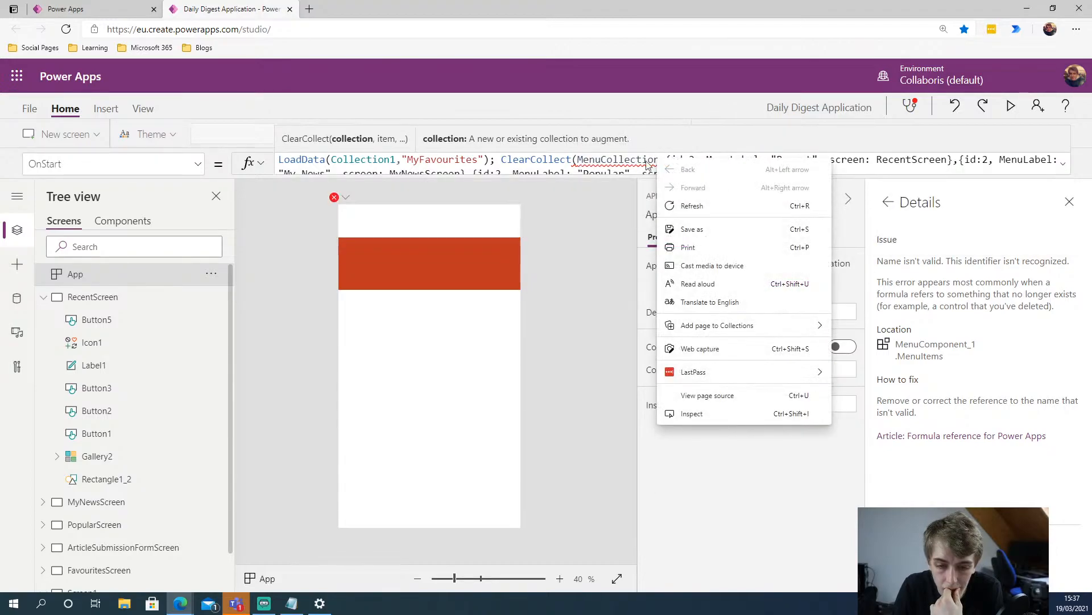
{"action": "left_click", "coordinate": [643, 161]}
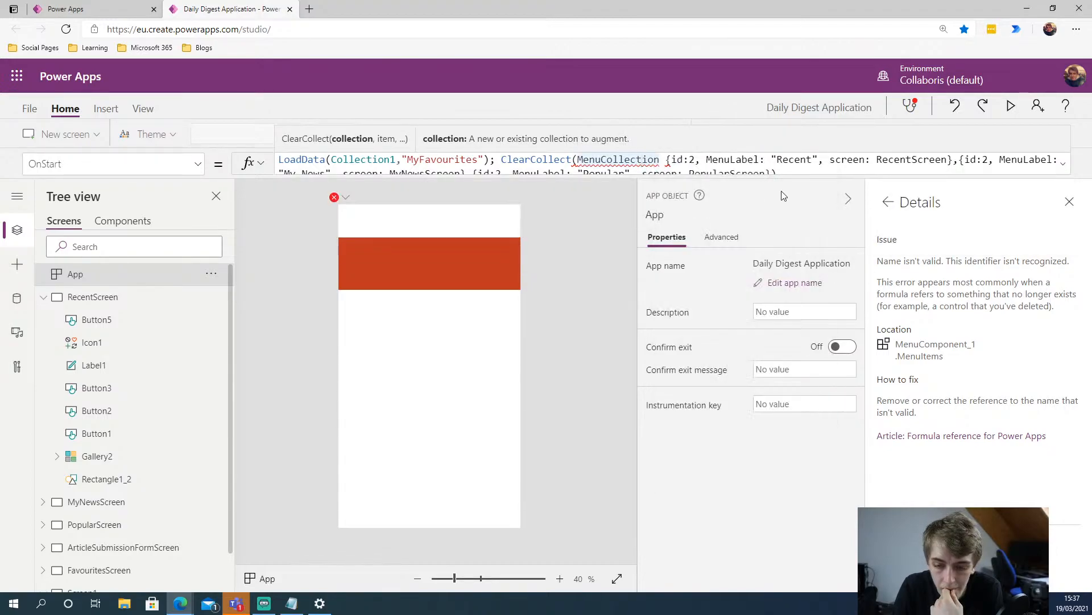
{"action": "left_click", "coordinate": [1071, 205]}
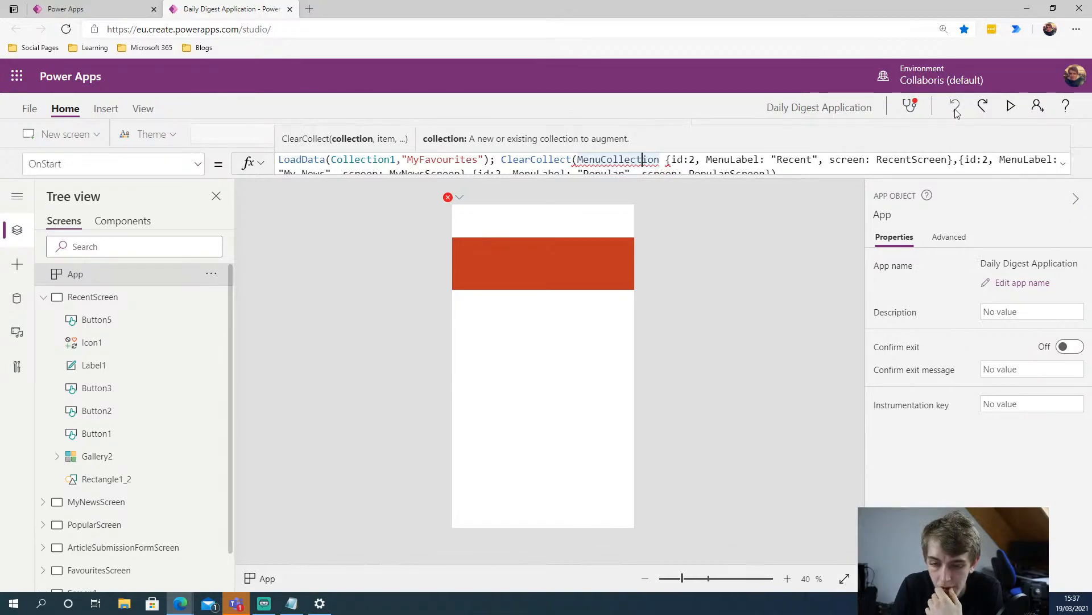
Review the app's list of collections to check whether MenuCollection exists, and return to the app editor
{"action": "left_click", "coordinate": [142, 108]}
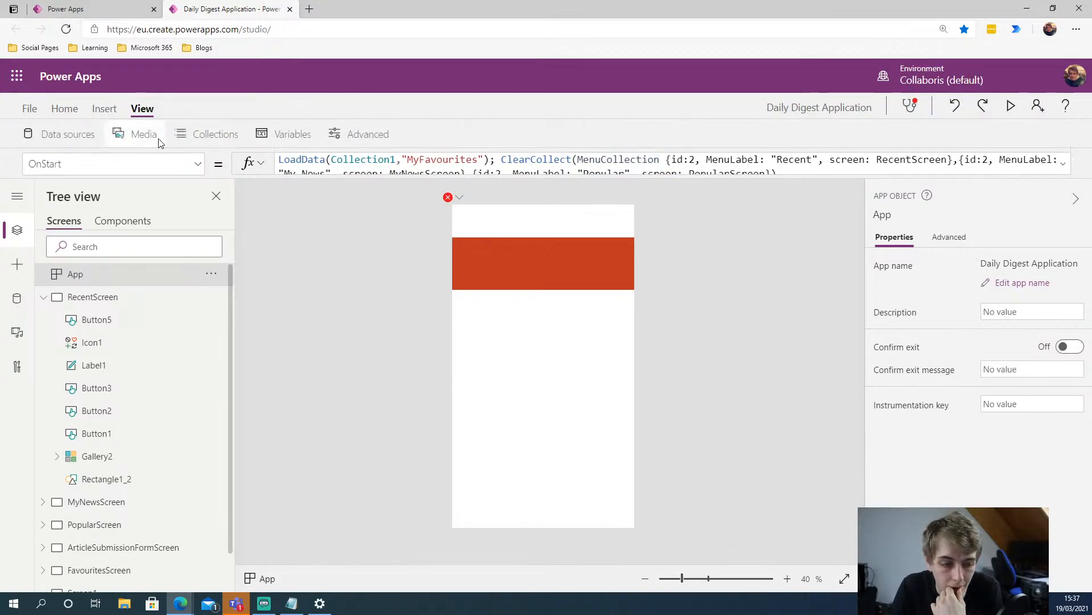
{"action": "left_click", "coordinate": [215, 135]}
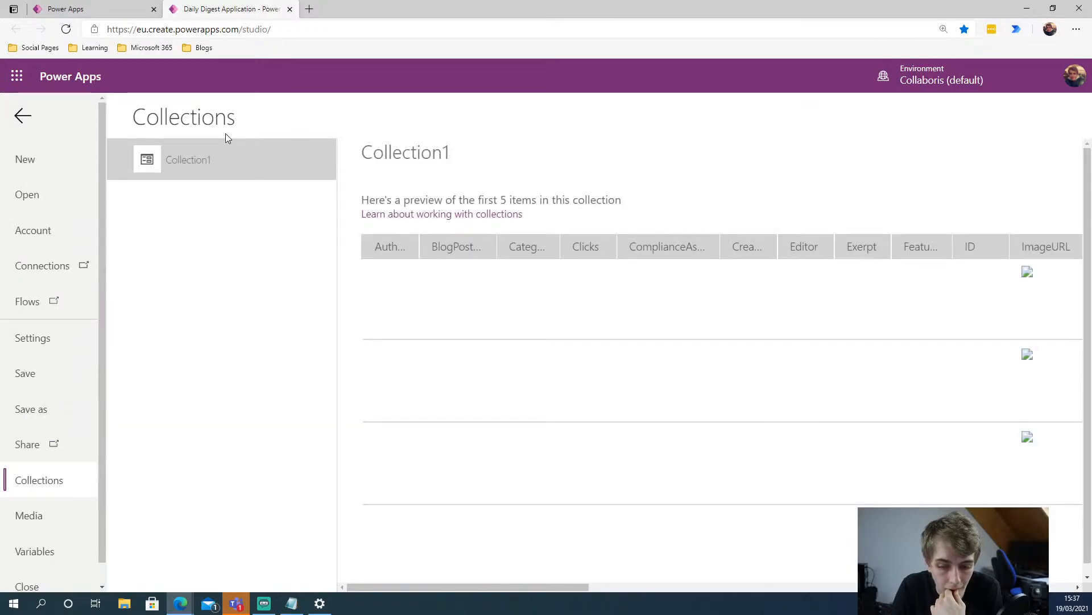
{"action": "left_click", "coordinate": [23, 116]}
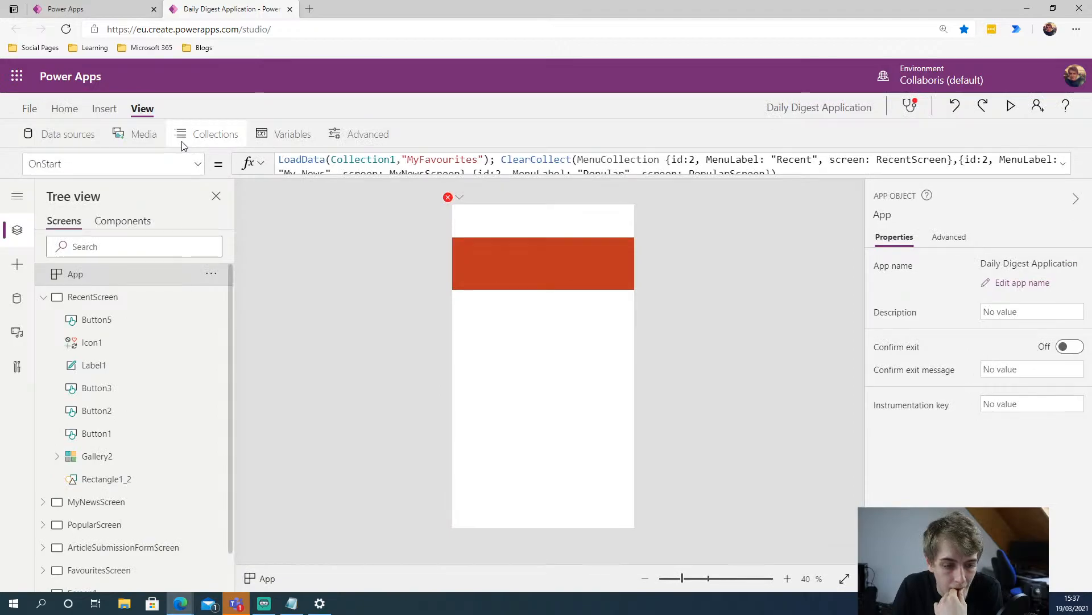
{"action": "left_click", "coordinate": [78, 111]}
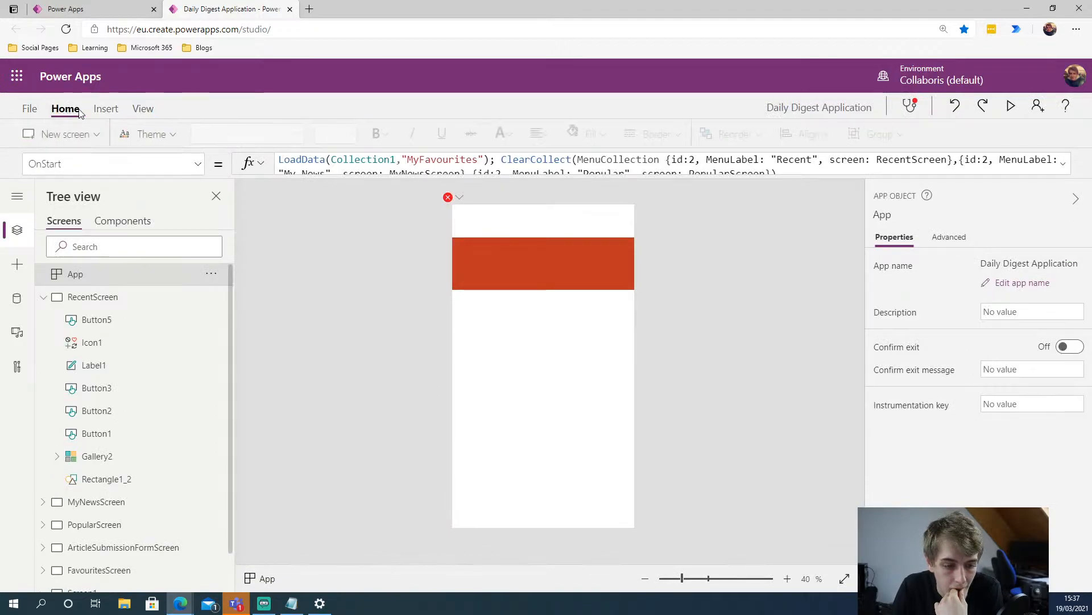
{"action": "left_click", "coordinate": [106, 109]}
{"action": "left_click", "coordinate": [29, 109]}
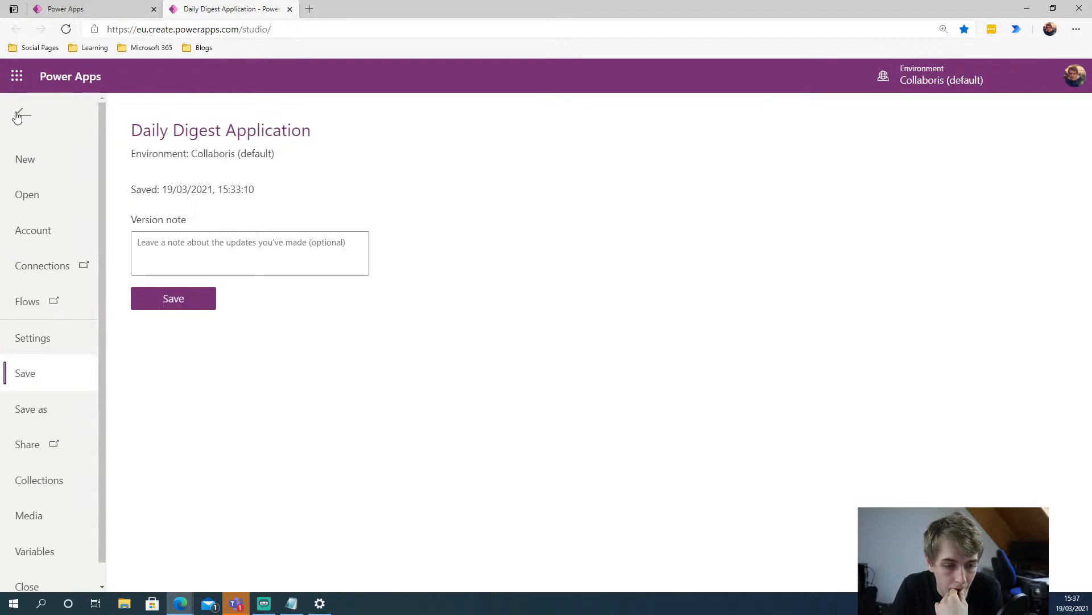
{"action": "left_click", "coordinate": [17, 116]}
{"action": "left_click", "coordinate": [148, 109]}
{"action": "left_click", "coordinate": [195, 136]}
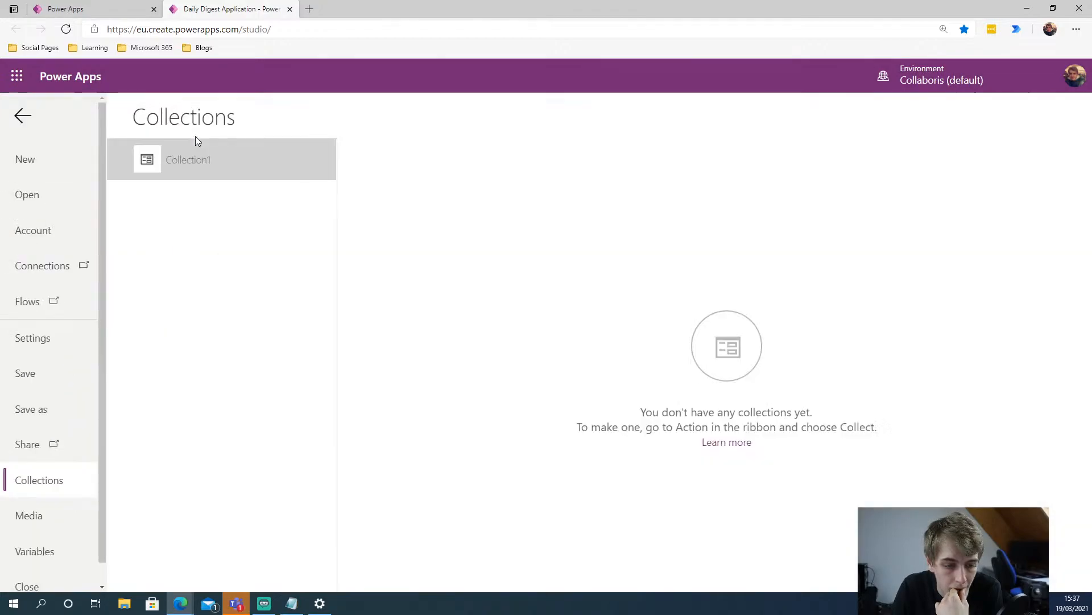
{"action": "left_click", "coordinate": [23, 114]}
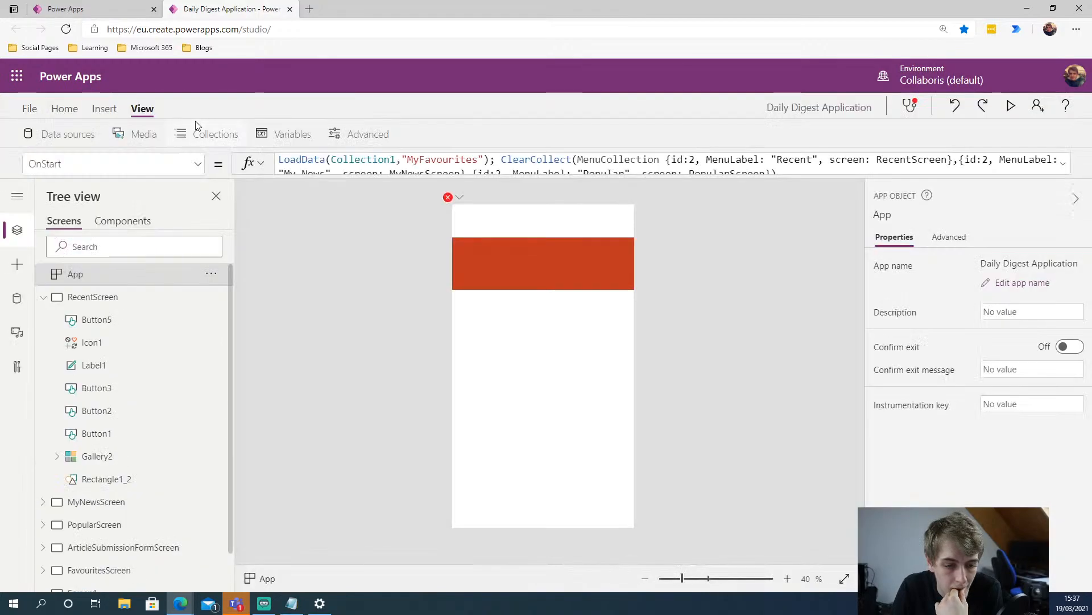
{"action": "left_click", "coordinate": [105, 109]}
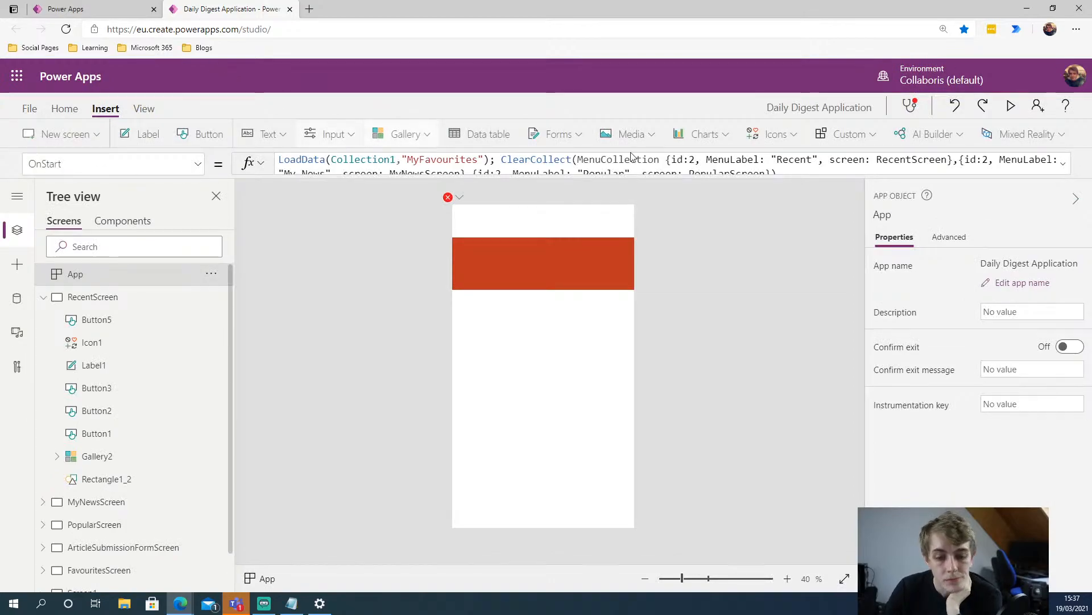
{"action": "left_click", "coordinate": [493, 137]}
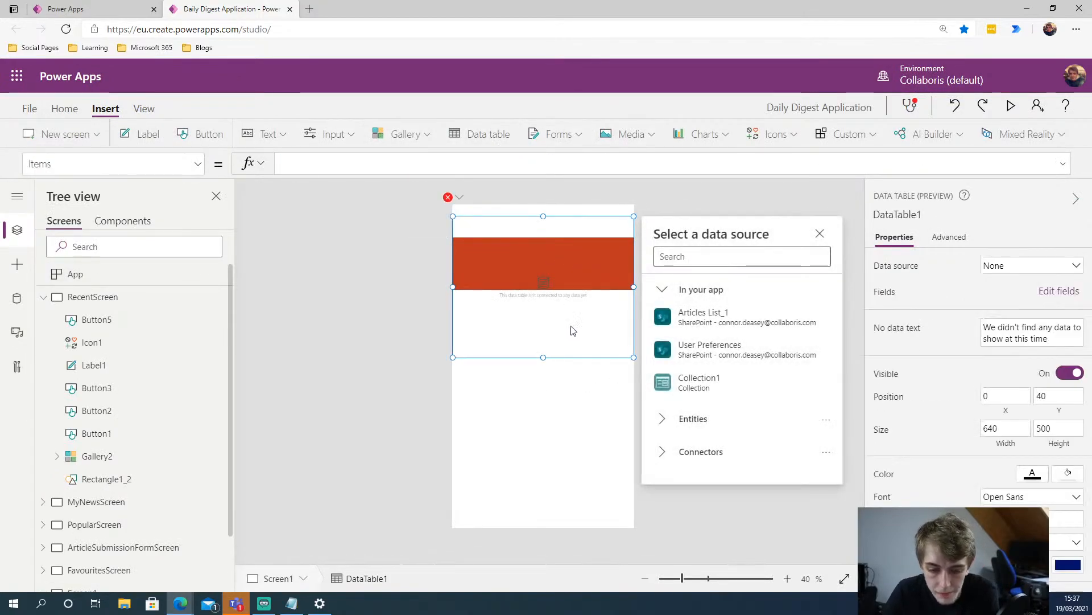
{"action": "right_click", "coordinate": [597, 349]}
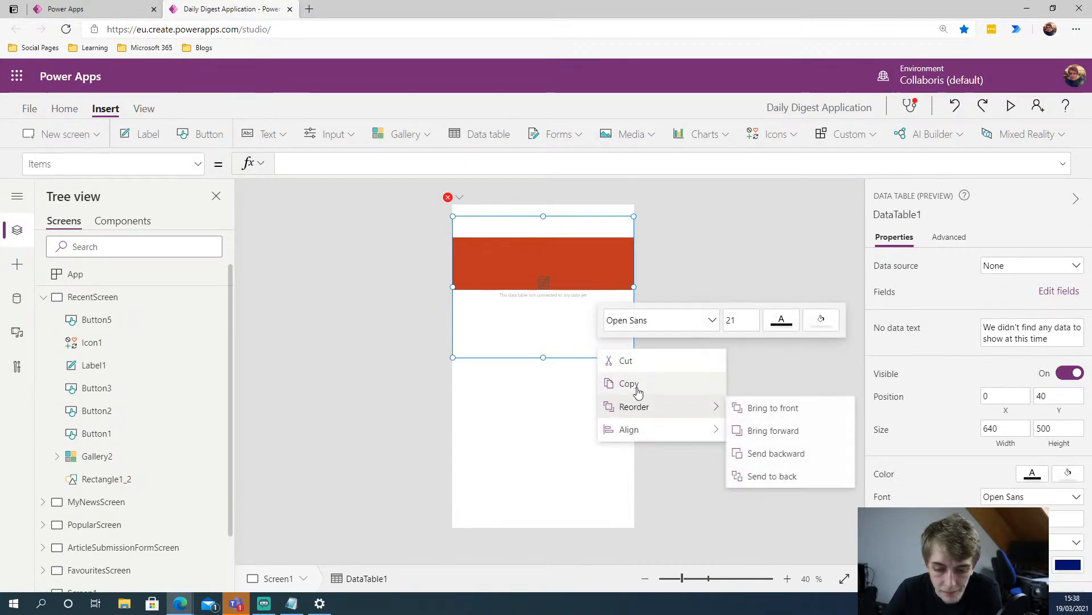
{"action": "left_click", "coordinate": [540, 356]}
{"action": "scroll", "coordinate": [125, 410], "scroll_direction": "down", "scroll_amount": 2}
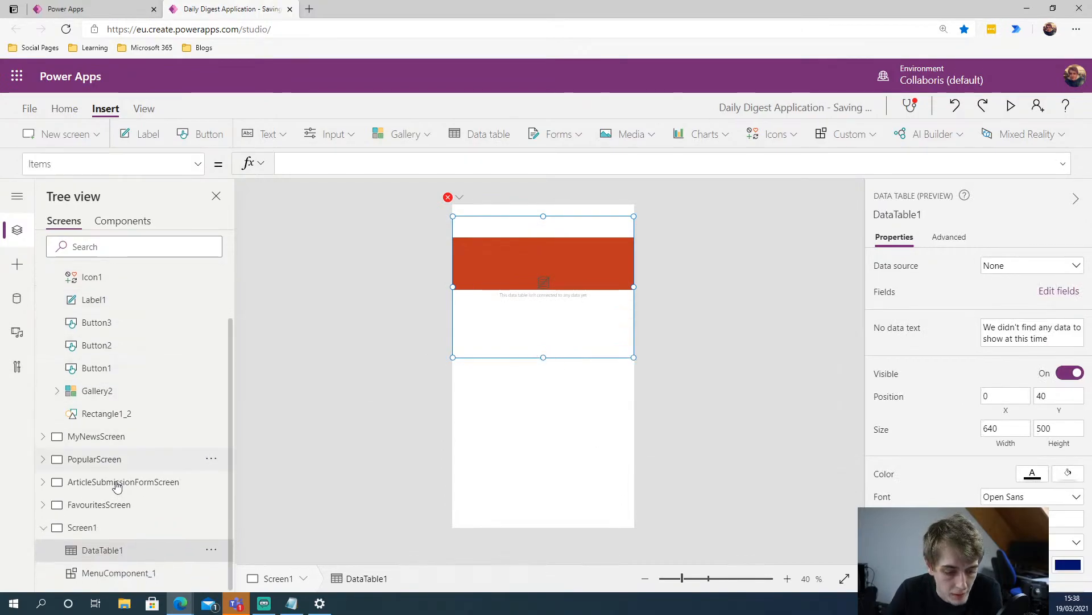
{"action": "left_click", "coordinate": [219, 550]}
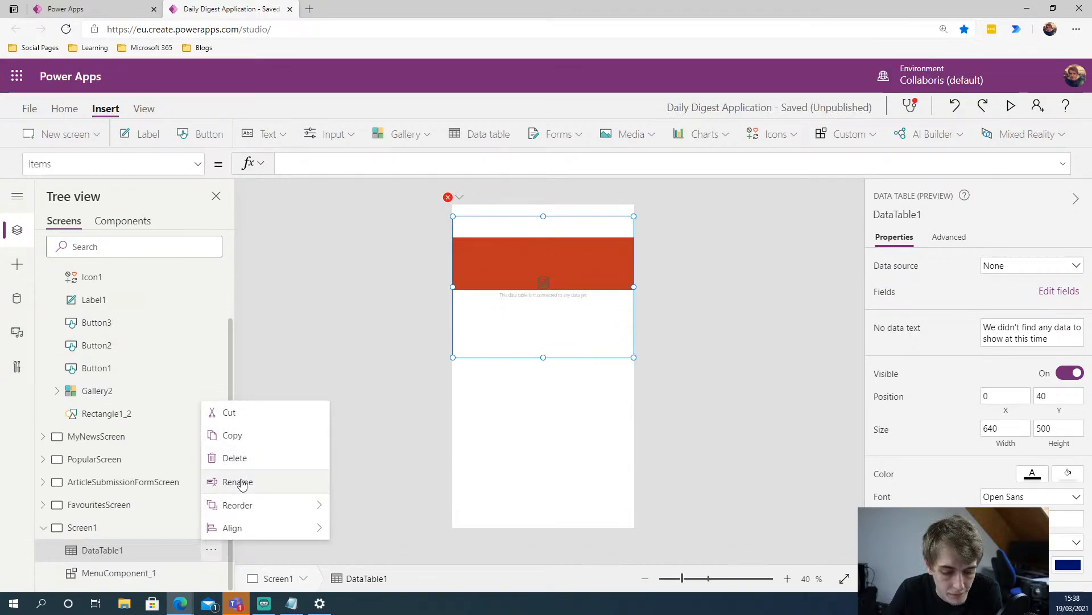
{"action": "left_click", "coordinate": [267, 457]}
{"action": "left_click", "coordinate": [566, 254]}
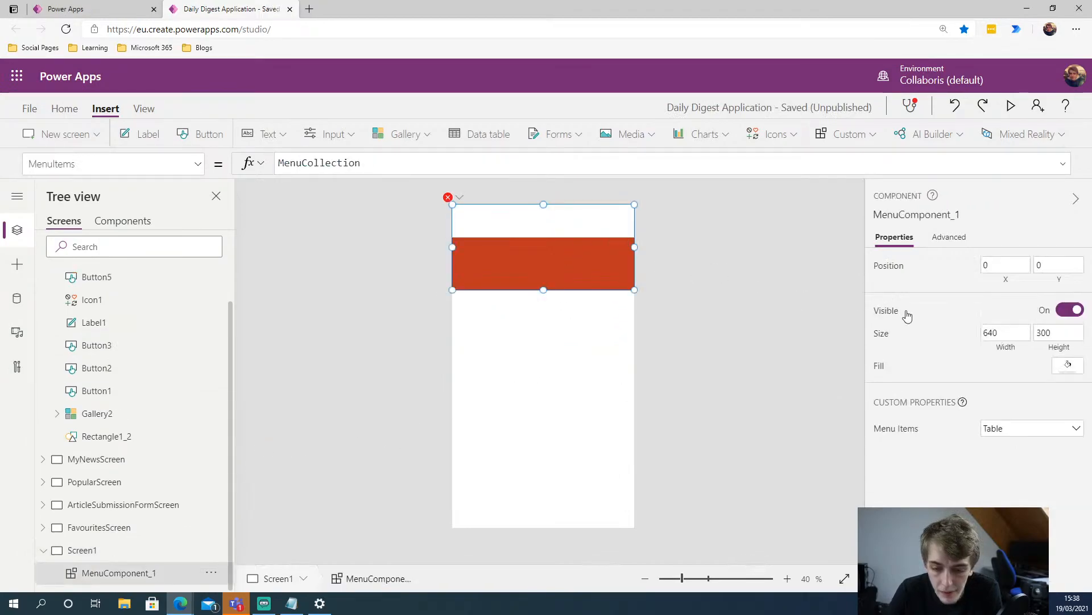
{"action": "left_click", "coordinate": [995, 428]}
{"action": "left_click", "coordinate": [805, 299]}
{"action": "left_click", "coordinate": [580, 250]}
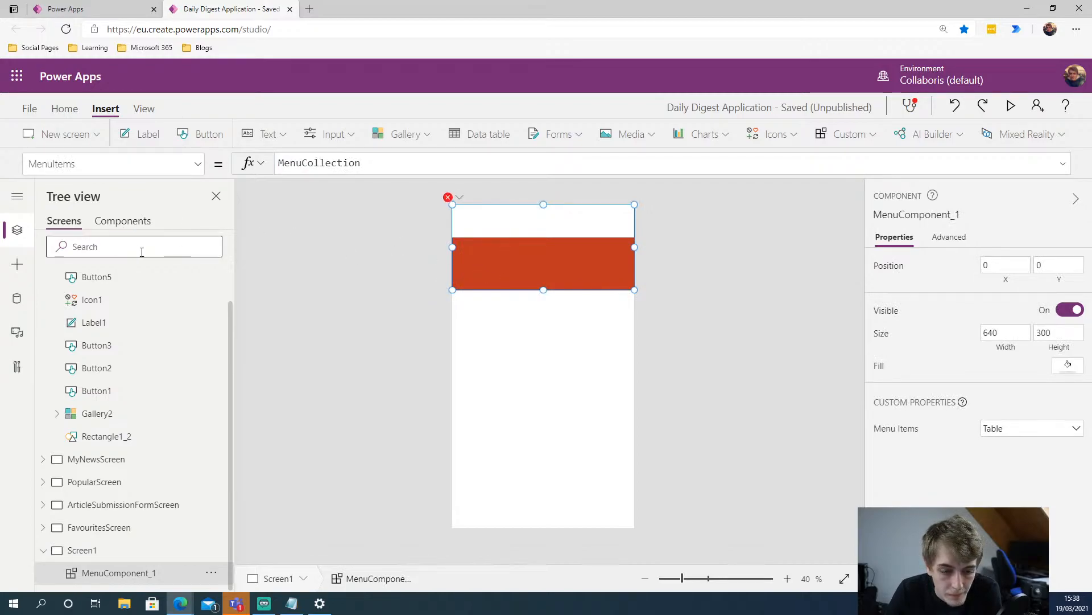
In the App's OnStart formula, add a comma after MenuCollection in ClearCollect and recheck the Screen1 menu component
{"action": "left_click", "coordinate": [97, 550]}
{"action": "scroll", "coordinate": [139, 308], "scroll_direction": "up", "scroll_amount": 2}
{"action": "left_click", "coordinate": [109, 275]}
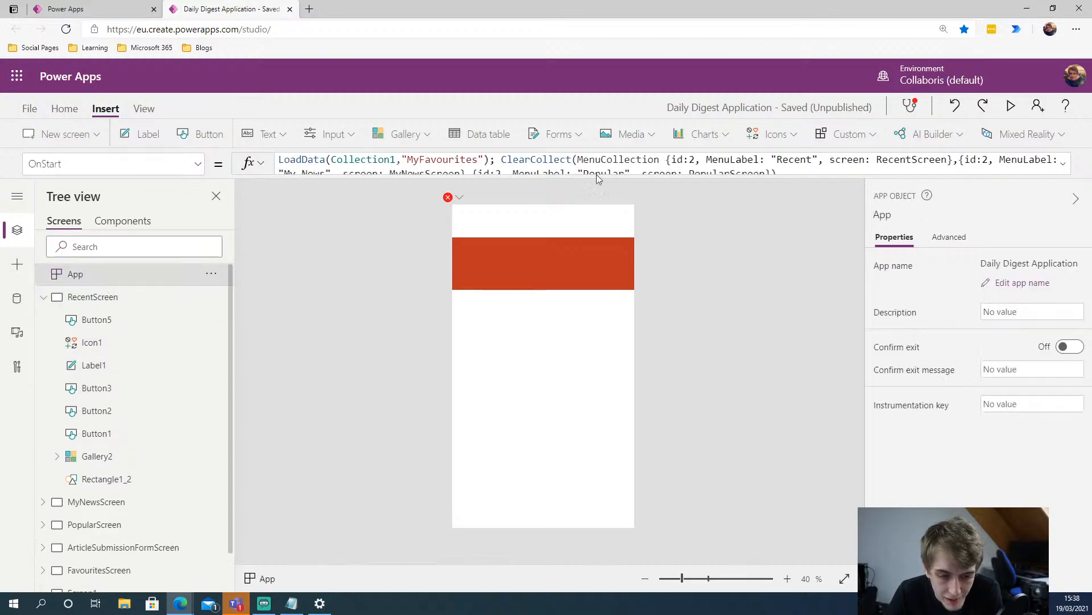
{"action": "left_click", "coordinate": [661, 160]}
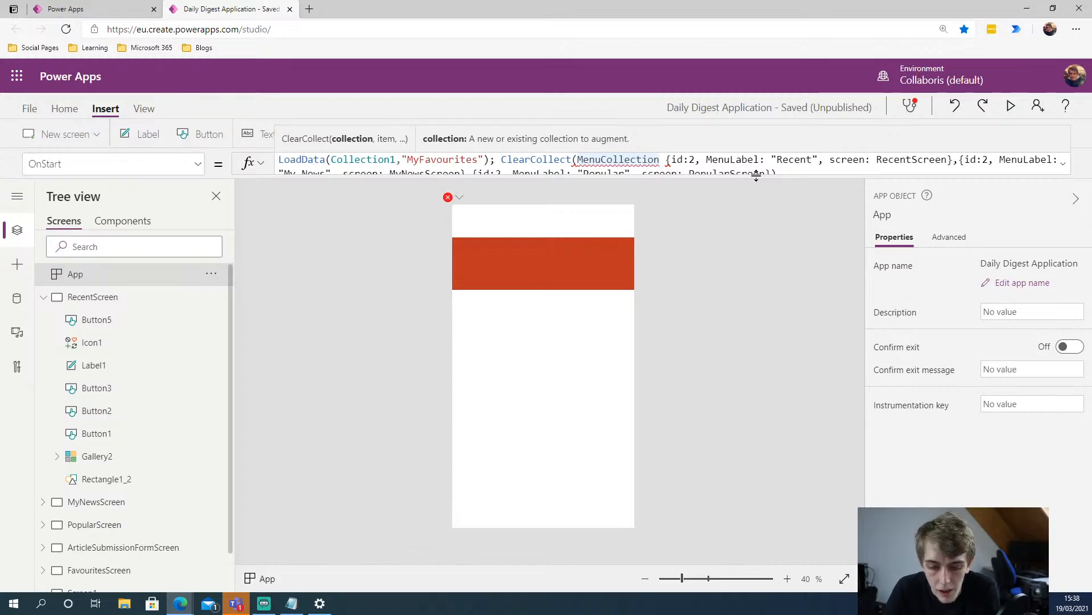
{"action": "type", "text": ","}
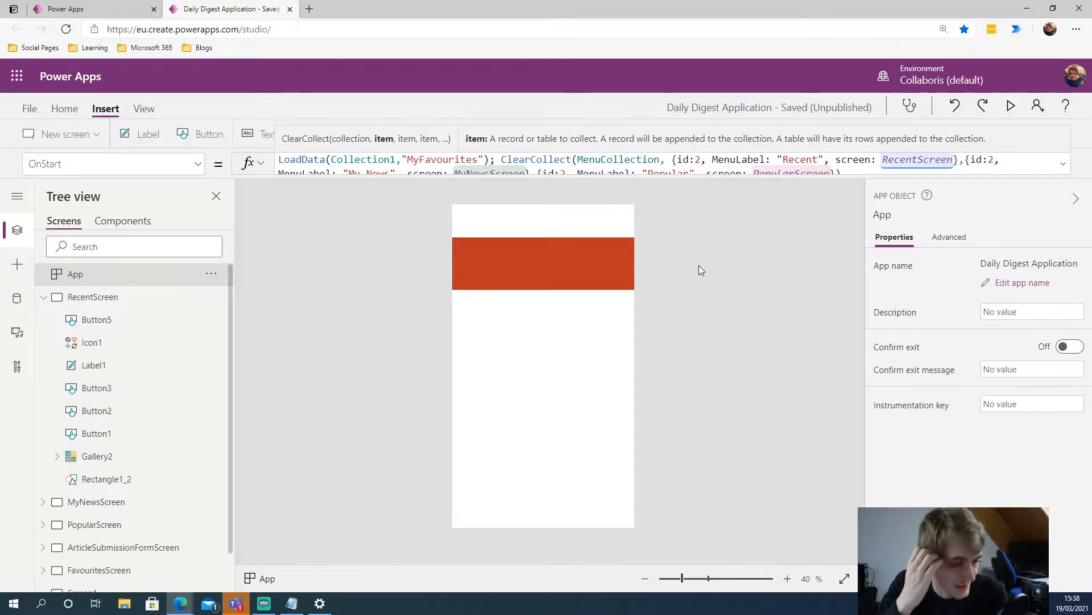
{"action": "left_click", "coordinate": [799, 265]}
{"action": "left_click", "coordinate": [575, 243]}
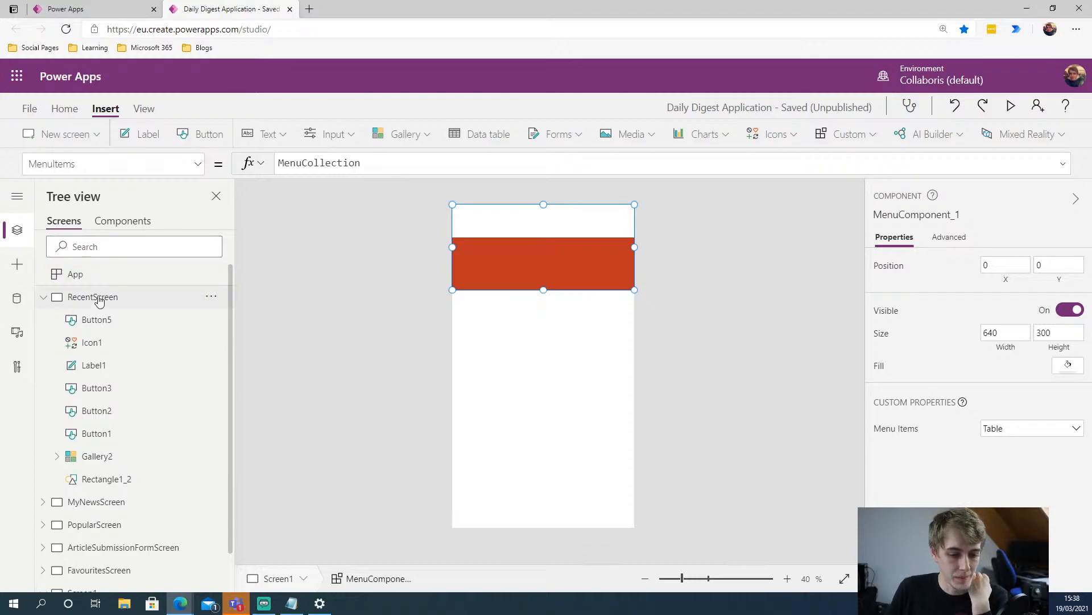
Rename the MenuComponentNew component to MenuComponent and return to the list of screens
{"action": "left_click", "coordinate": [133, 222]}
{"action": "left_click", "coordinate": [147, 309]}
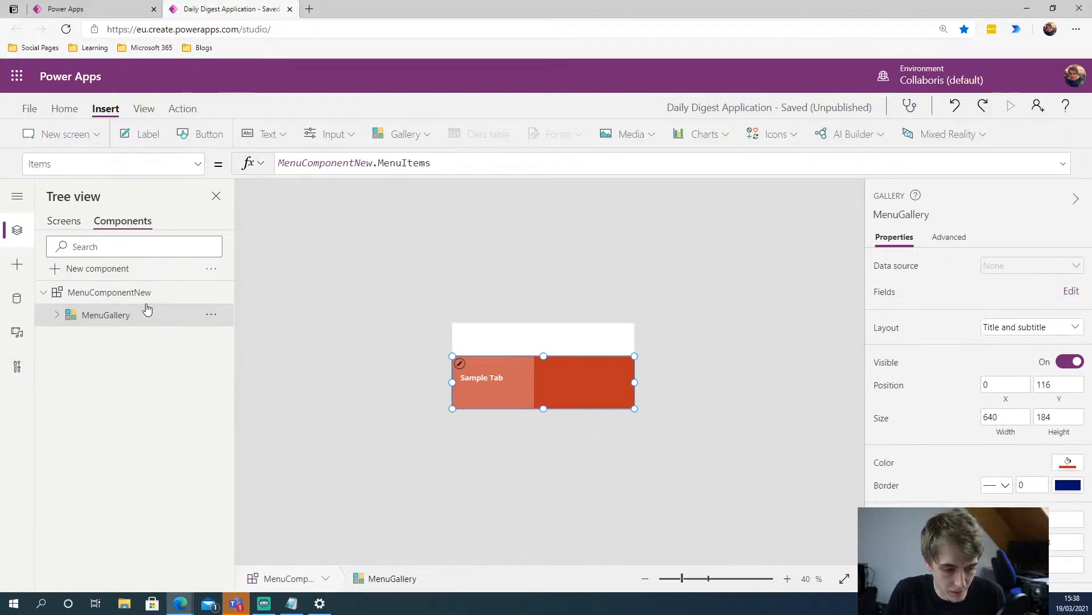
{"action": "left_click", "coordinate": [151, 292]}
{"action": "left_click", "coordinate": [211, 292]}
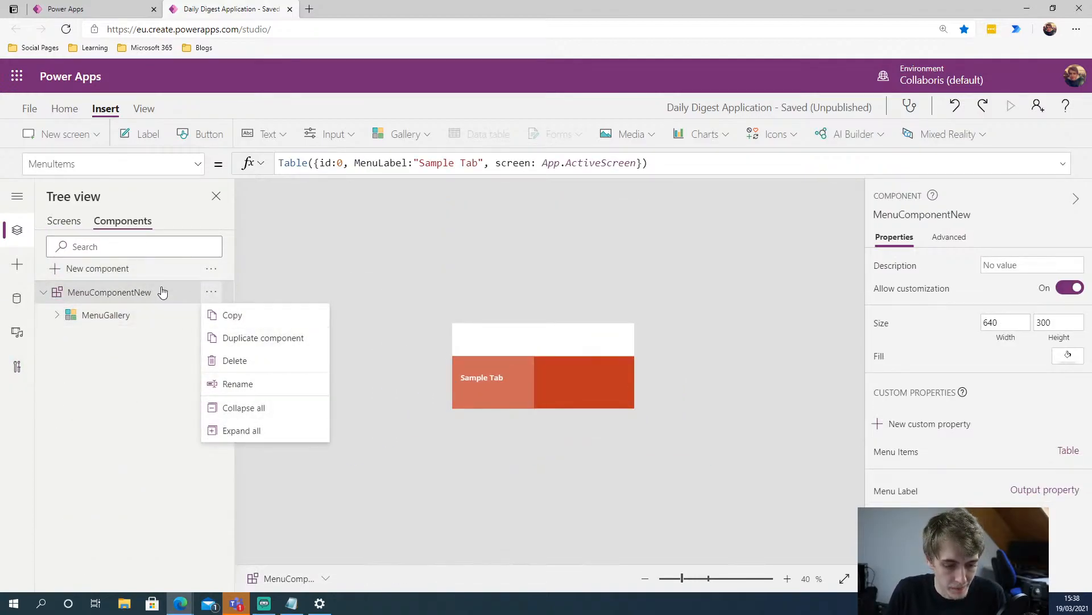
{"action": "left_click", "coordinate": [228, 384]}
{"action": "left_click", "coordinate": [155, 286]}
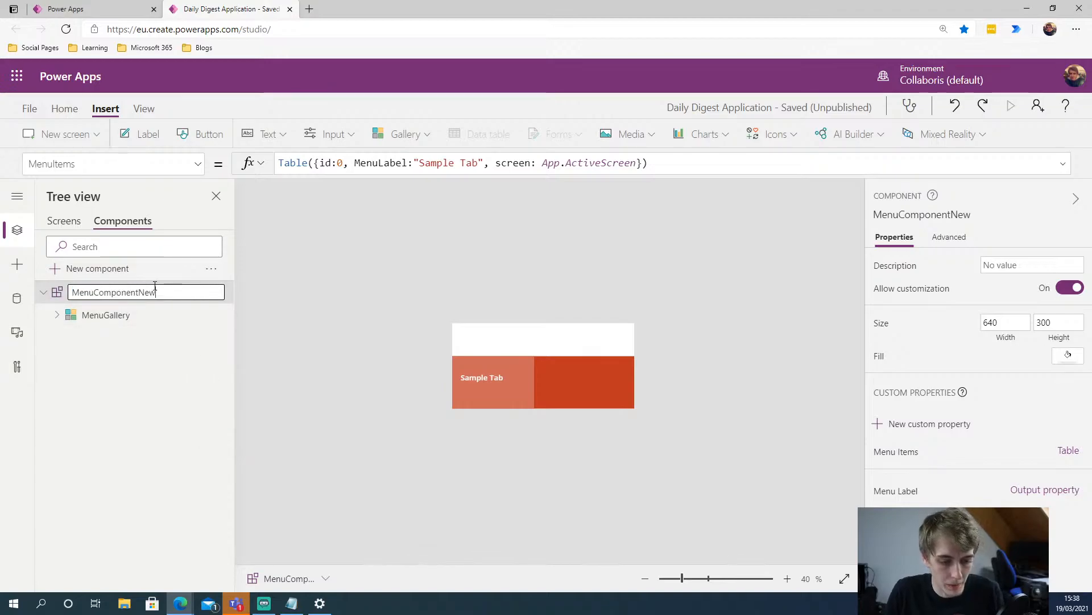
{"action": "key", "text": "BackSpace"}
{"action": "key", "text": "BackSpace"}
{"action": "key", "text": "BackSpace"}
{"action": "key", "text": "Return"}
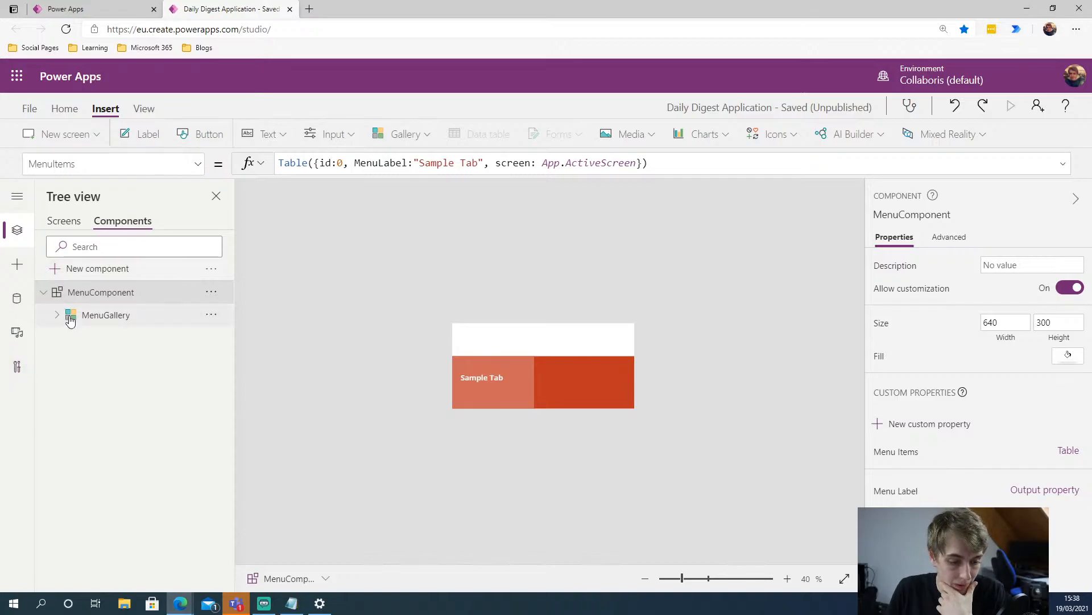
{"action": "left_click", "coordinate": [63, 221]}
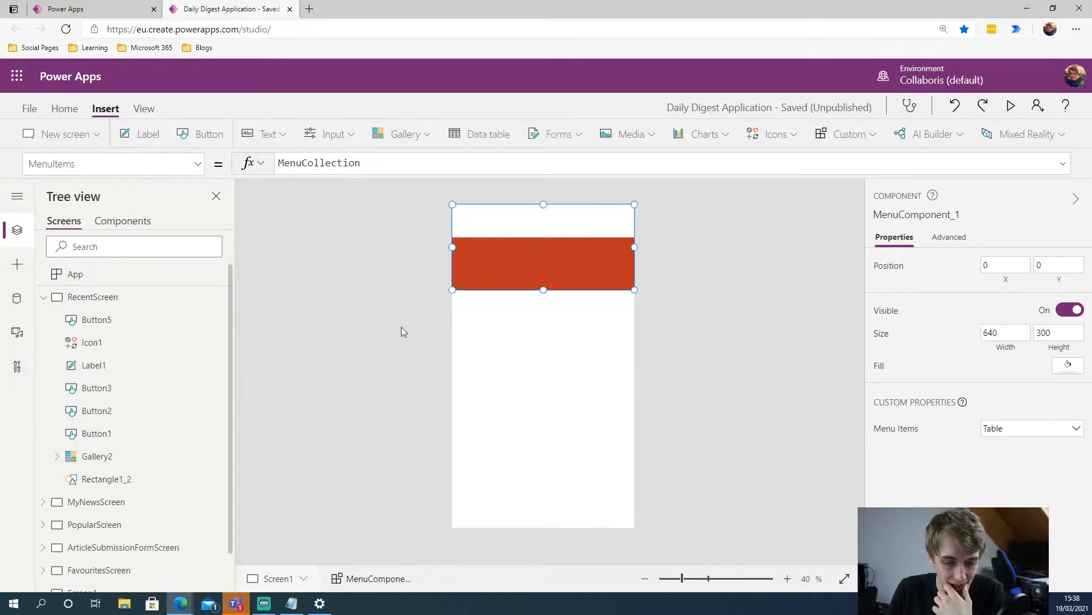
Check the MenuItems formula of MenuComponent_1 on Screen1 and run the App's OnStart to load MenuCollection
{"action": "left_click", "coordinate": [779, 276]}
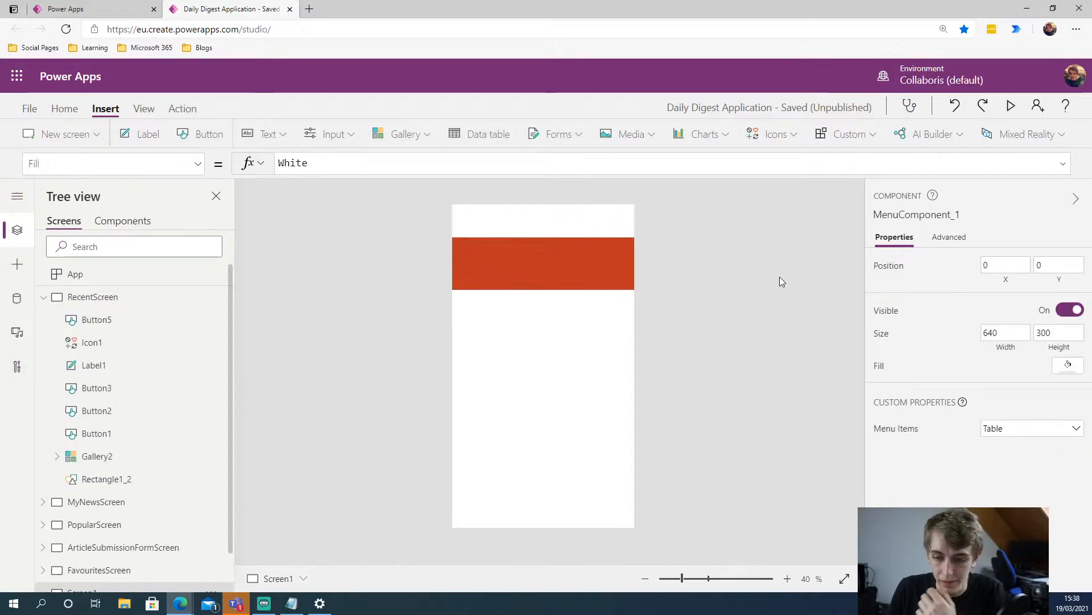
{"action": "left_click", "coordinate": [519, 265]}
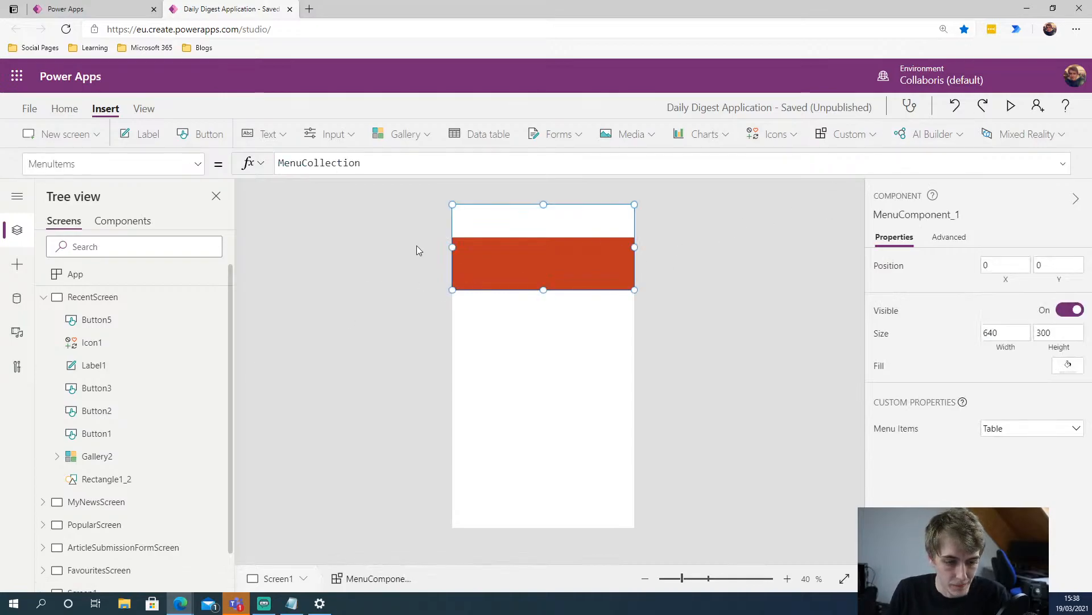
{"action": "left_click", "coordinate": [362, 163]}
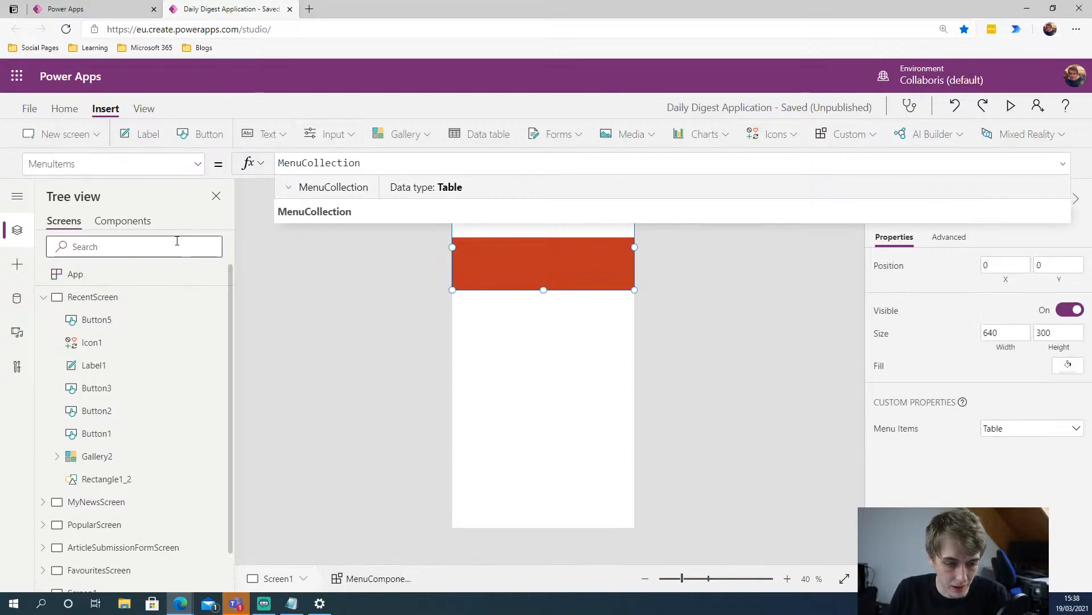
{"action": "left_click", "coordinate": [211, 274]}
{"action": "left_click", "coordinate": [237, 297]}
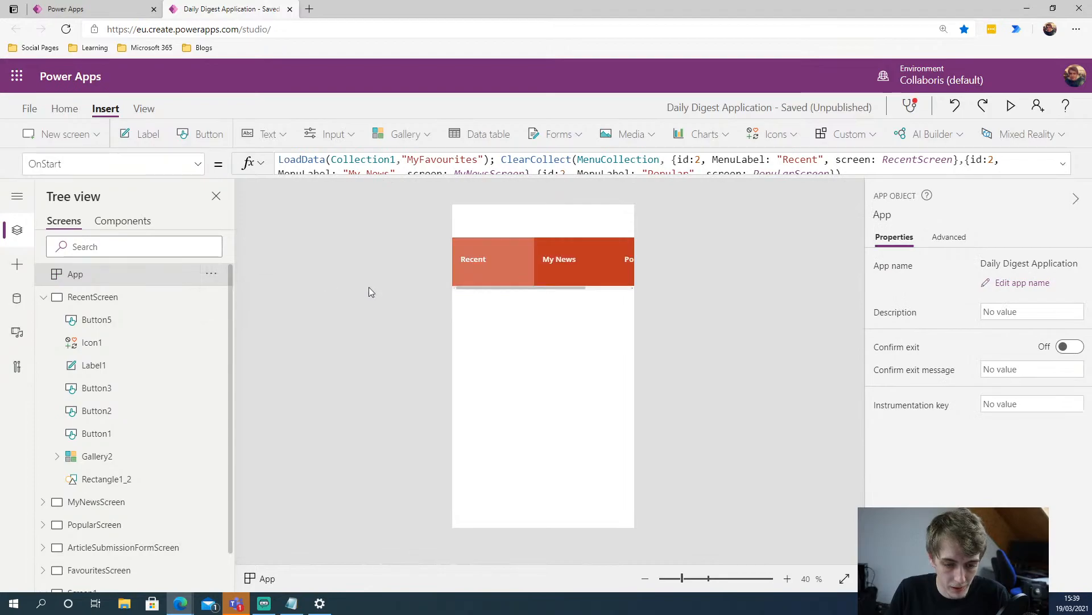
{"action": "left_click", "coordinate": [371, 291]}
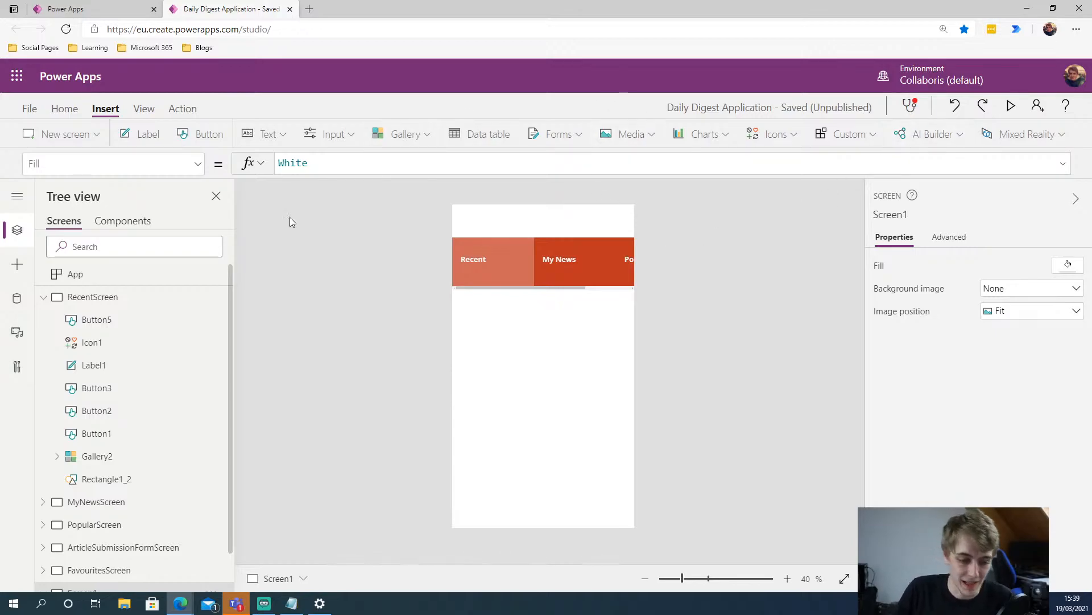
Review the Recent record in the App's OnStart formula and the MenuCollection reference in MenuComponent_1's MenuItems property
{"action": "scroll", "coordinate": [165, 444], "scroll_direction": "down", "scroll_amount": 2}
{"action": "left_click", "coordinate": [145, 575]}
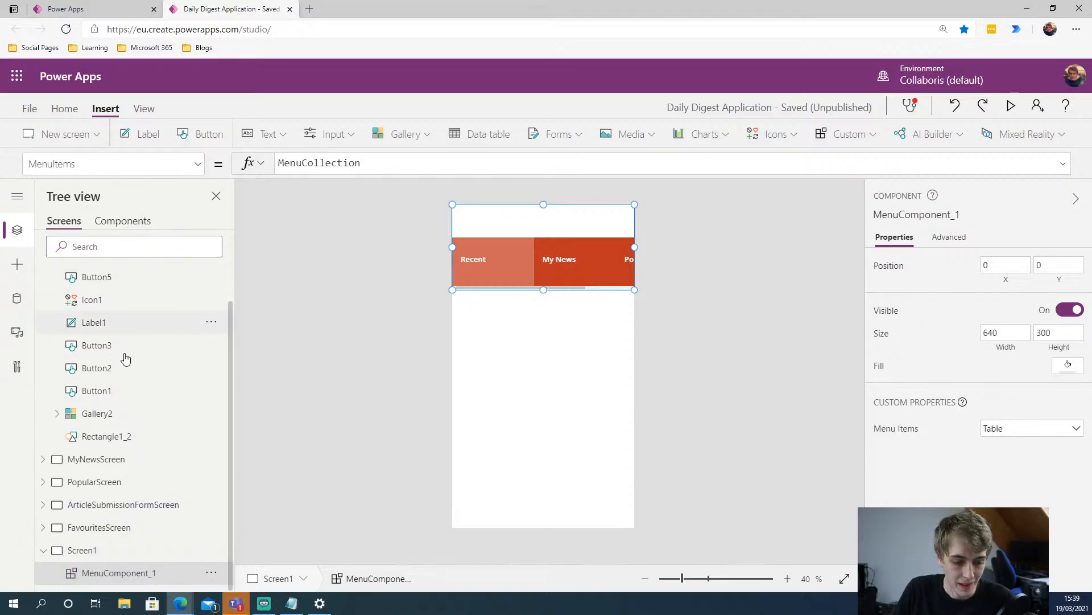
{"action": "scroll", "coordinate": [94, 312], "scroll_direction": "up", "scroll_amount": 2}
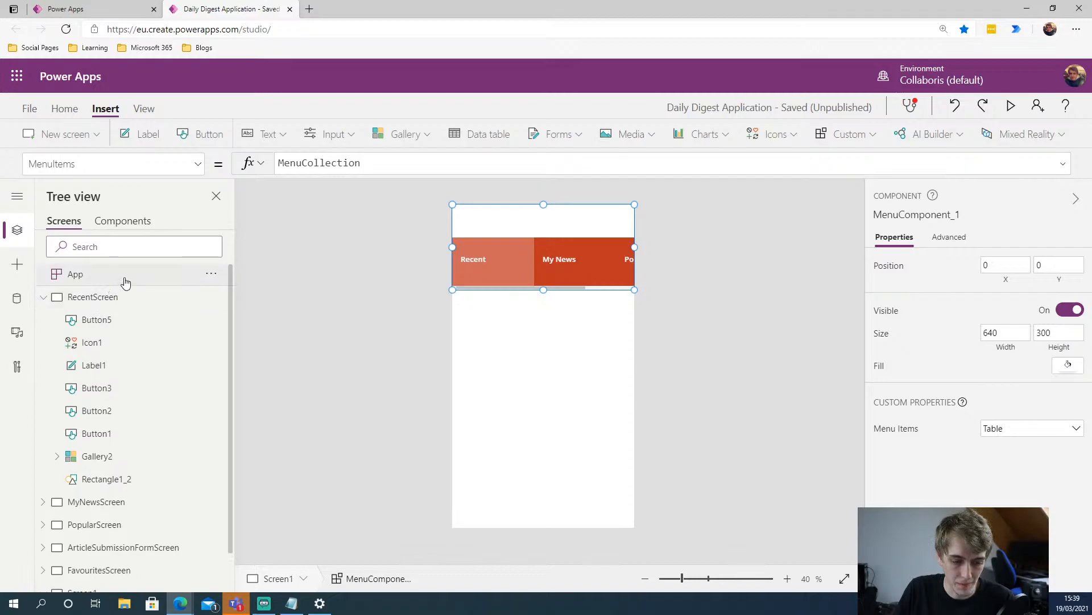
{"action": "left_click", "coordinate": [123, 276]}
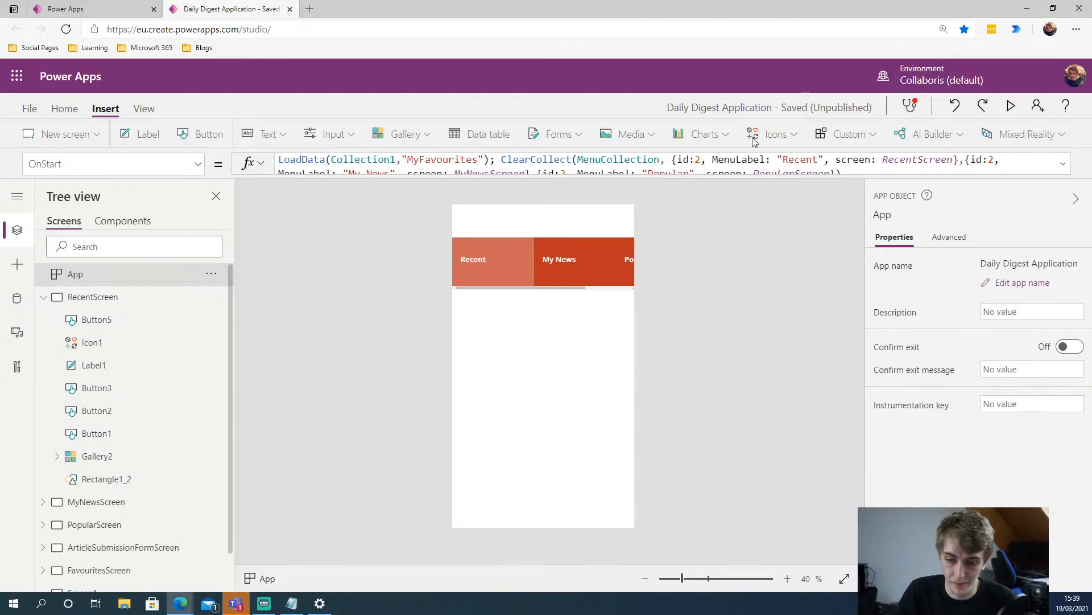
{"action": "left_click_drag", "start_coordinate": [672, 154], "coordinate": [955, 160]}
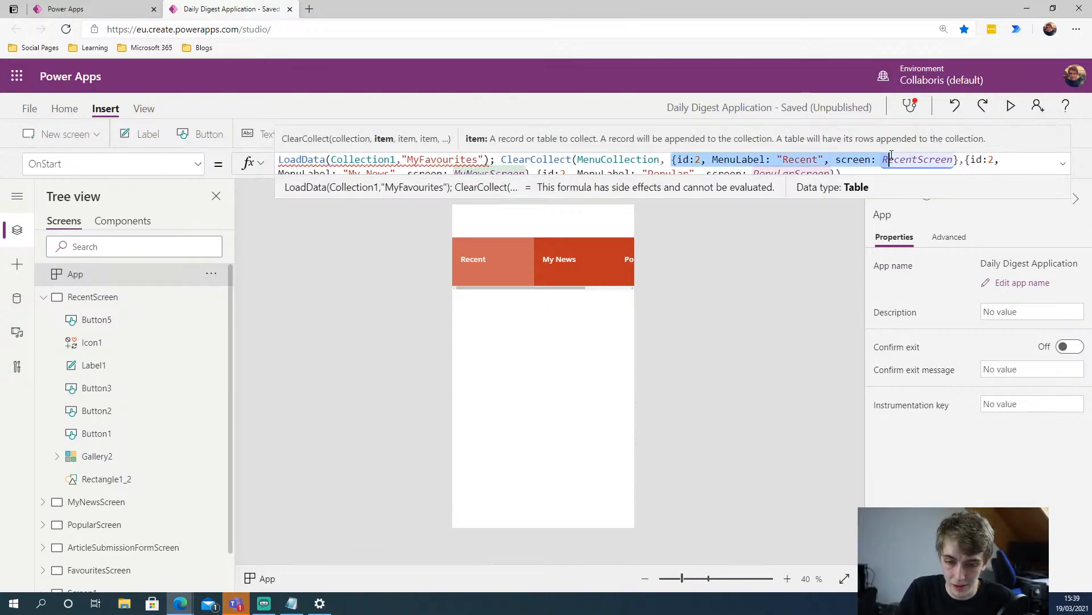
{"action": "left_click", "coordinate": [782, 321]}
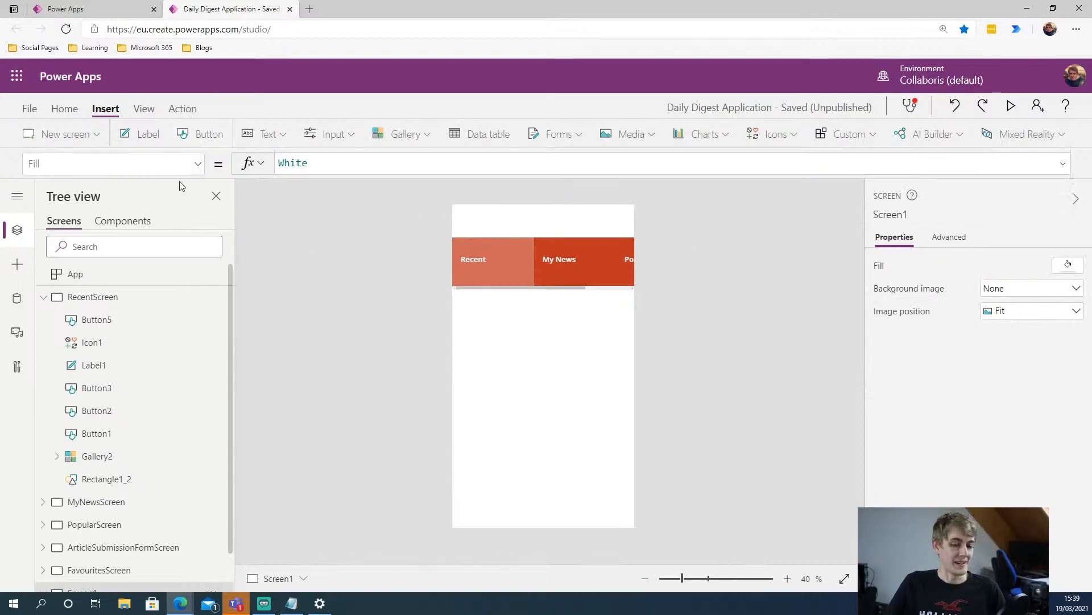
{"action": "scroll", "coordinate": [146, 547], "scroll_direction": "down", "scroll_amount": 1}
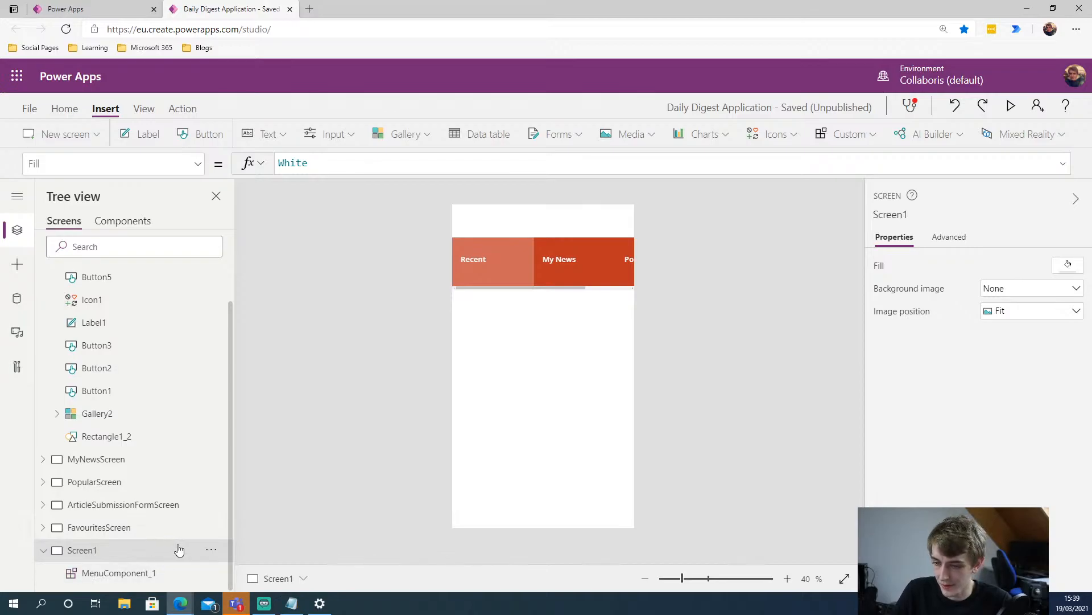
{"action": "left_click", "coordinate": [151, 573]}
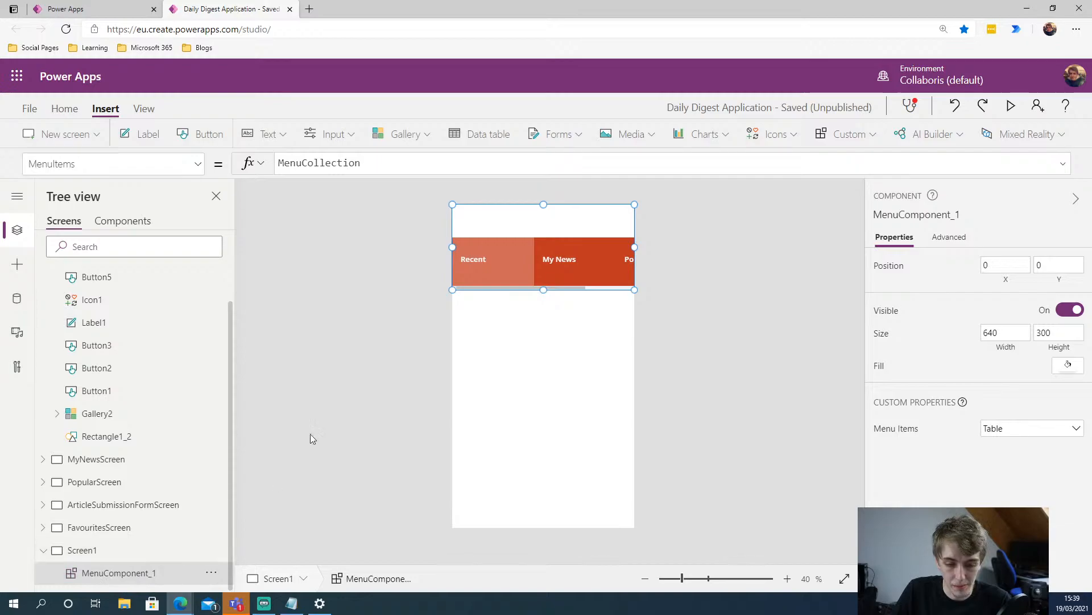
{"action": "left_click_drag", "start_coordinate": [384, 164], "coordinate": [249, 181]}
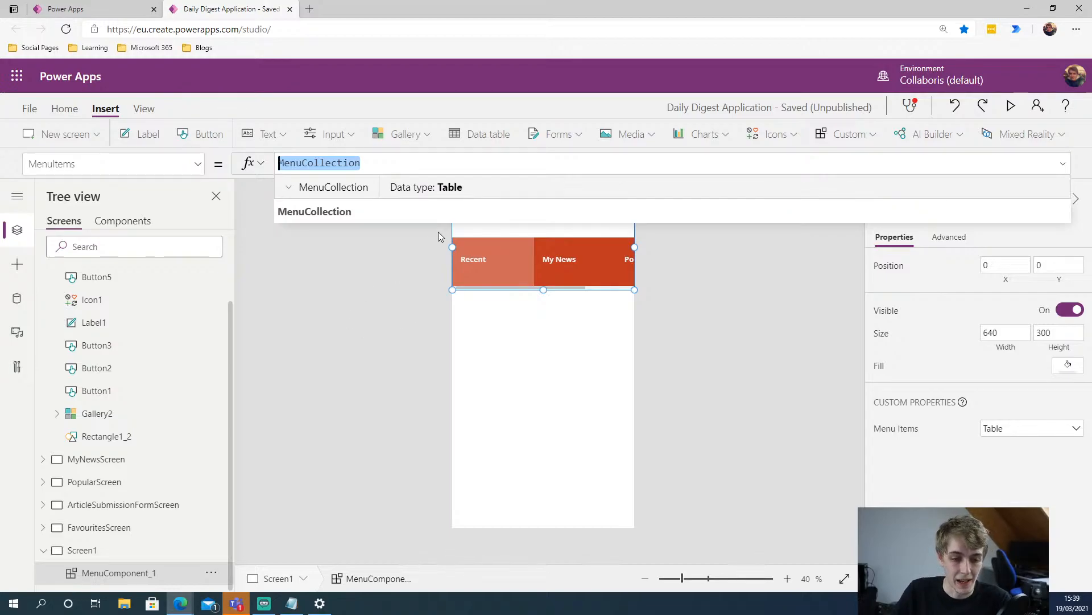
{"action": "left_click", "coordinate": [413, 266]}
Expand the App's OnStart formula to read all the MenuCollection records, and shrink the formula area again
{"action": "scroll", "coordinate": [122, 285], "scroll_direction": "up", "scroll_amount": 2}
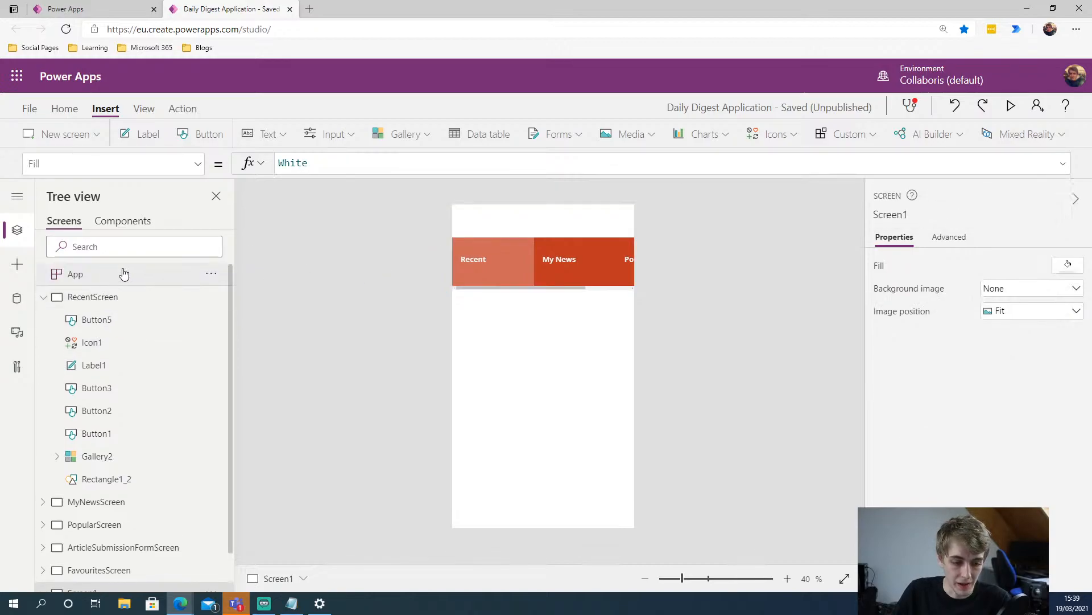
{"action": "left_click", "coordinate": [122, 274]}
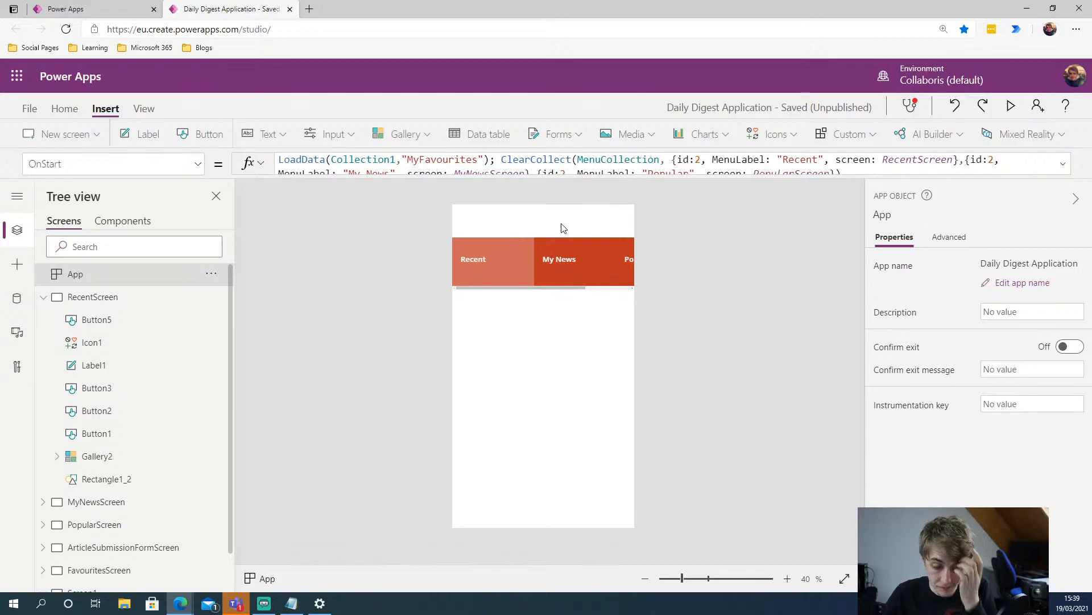
{"action": "left_click", "coordinate": [780, 174]}
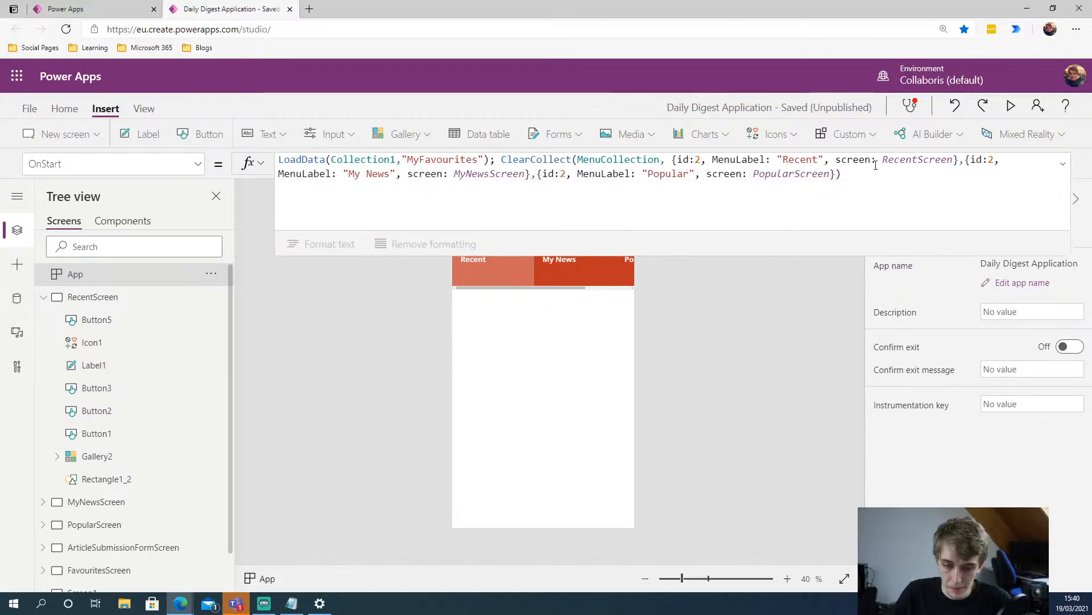
{"action": "left_click", "coordinate": [572, 292]}
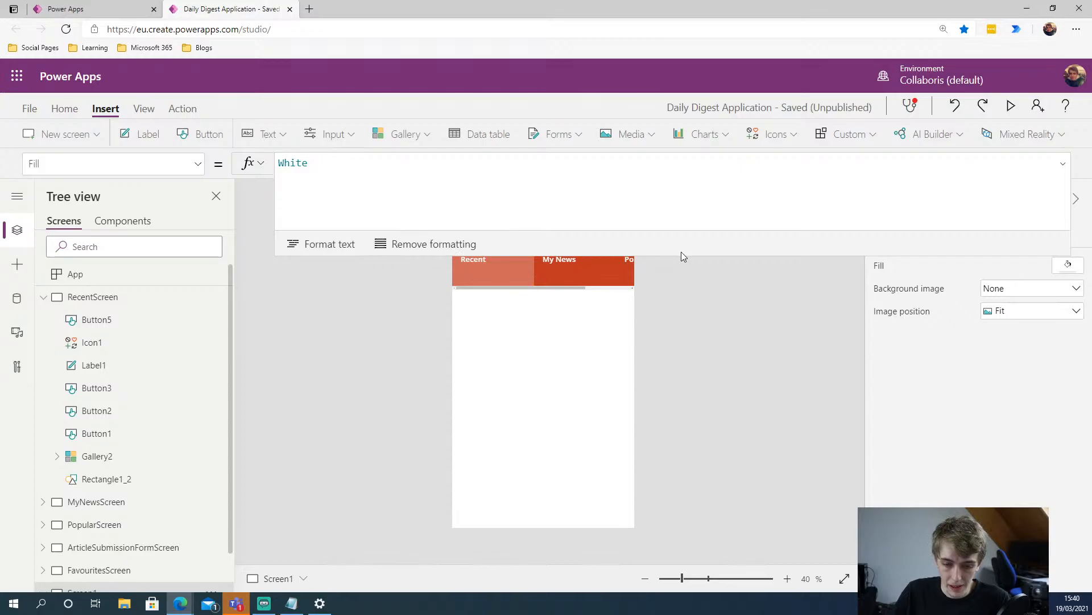
{"action": "left_click_drag", "start_coordinate": [681, 253], "coordinate": [683, 186]}
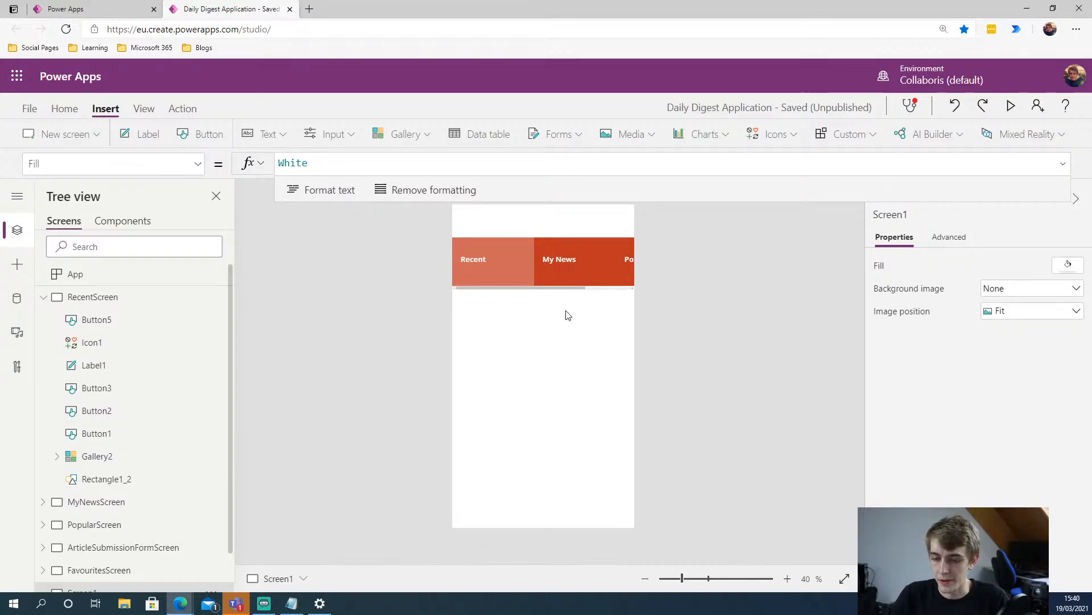
Preview Screen1, scroll the menu tabs sideways to check how they fit, and close the preview
{"action": "left_click", "coordinate": [1010, 106]}
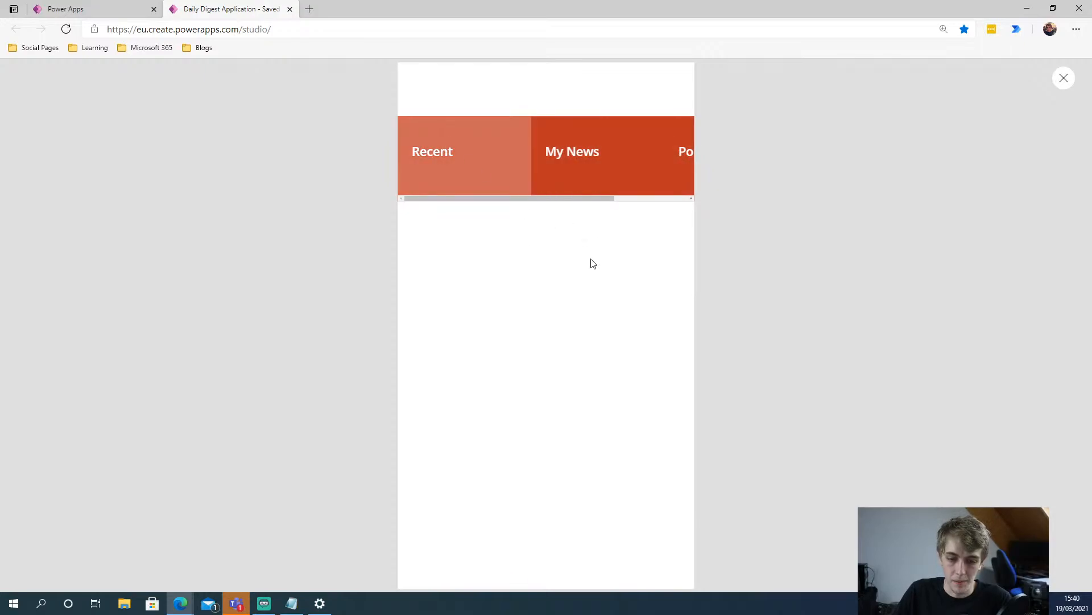
{"action": "left_click_drag", "start_coordinate": [593, 198], "coordinate": [628, 202]}
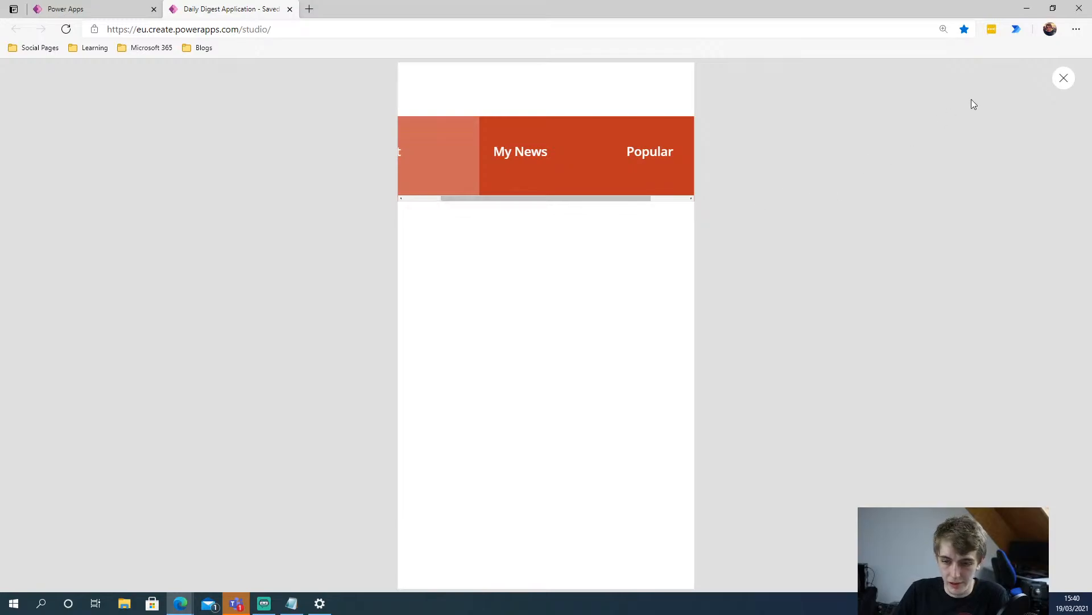
{"action": "left_click", "coordinate": [1064, 80]}
{"action": "left_click", "coordinate": [693, 381]}
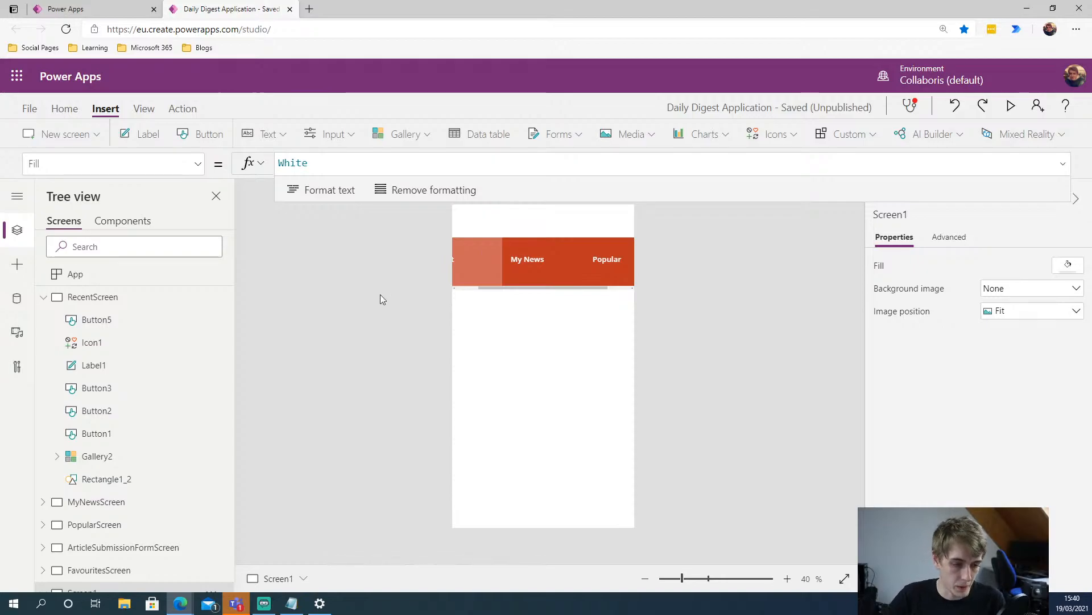
Check the app's screen size and orientation in its settings, and return to Screen1
{"action": "left_click", "coordinate": [30, 109]}
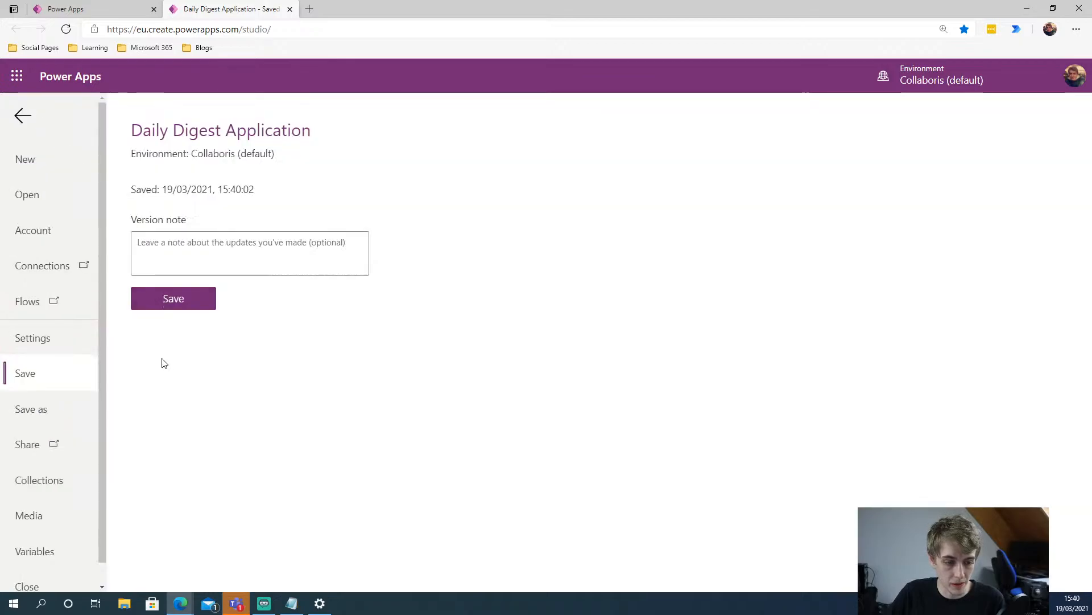
{"action": "left_click", "coordinate": [45, 347]}
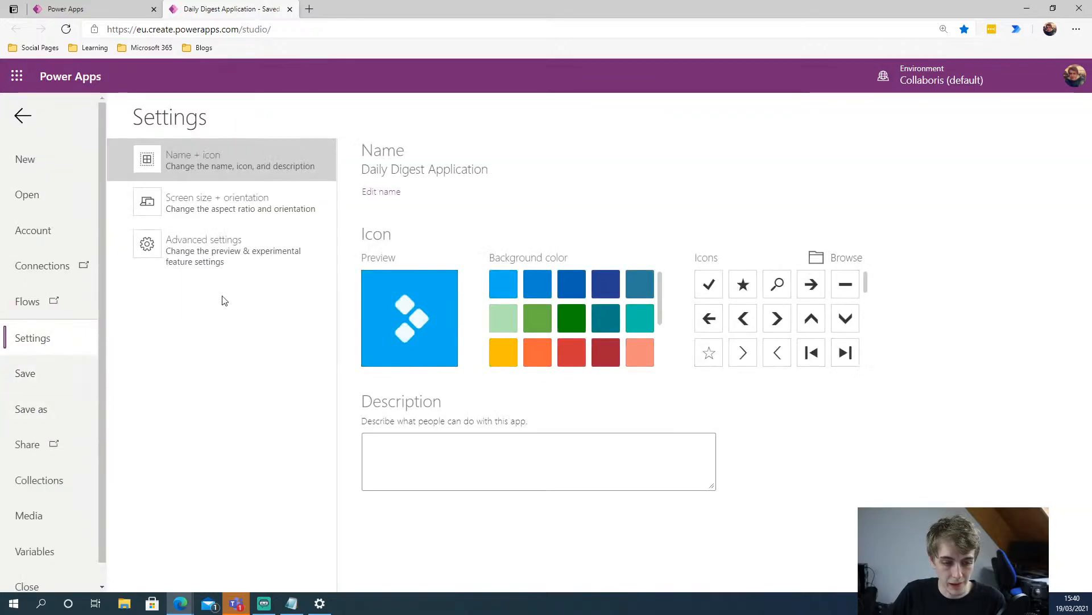
{"action": "left_click", "coordinate": [184, 212]}
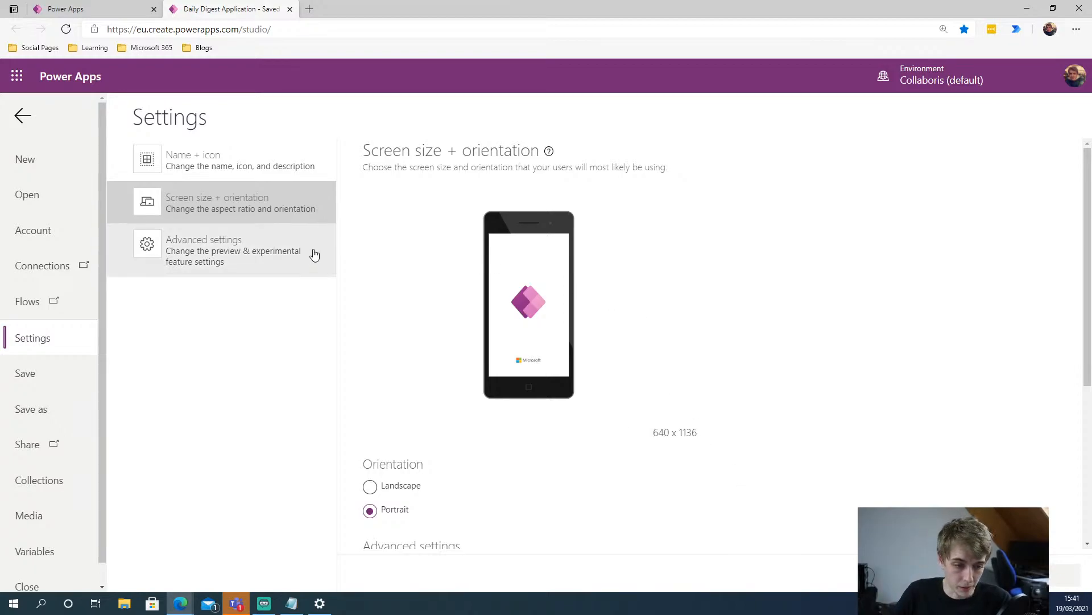
{"action": "left_click", "coordinate": [21, 117]}
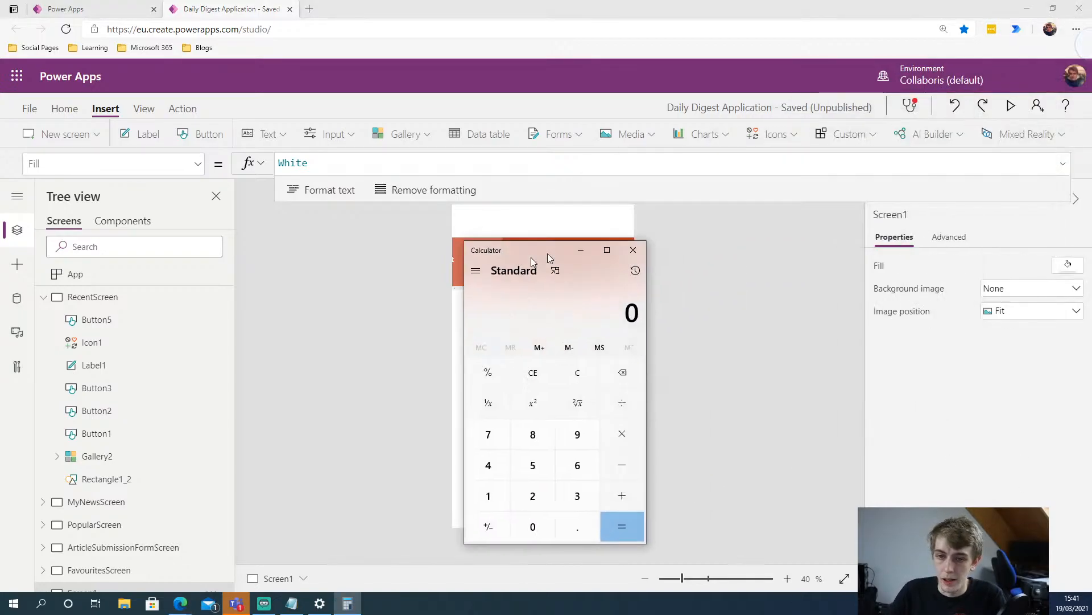
Divide the screen width of 640 by 3 in Calculator to find the width per tab, and return to Screen1
{"action": "left_click_drag", "start_coordinate": [548, 254], "coordinate": [341, 223]}
{"action": "type", "text": "640/"}
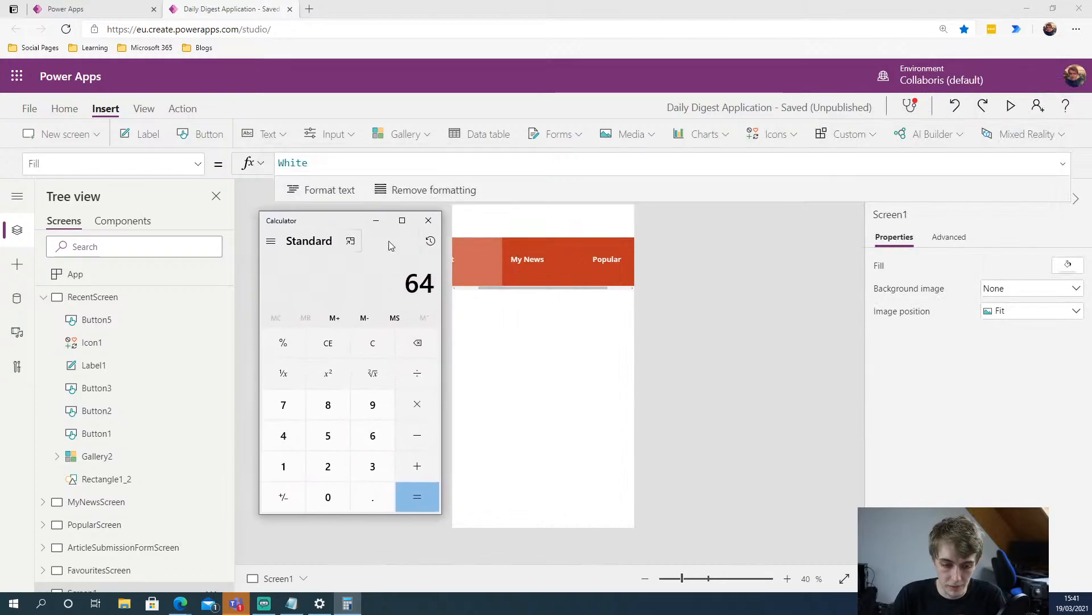
{"action": "type", "text": "3"}
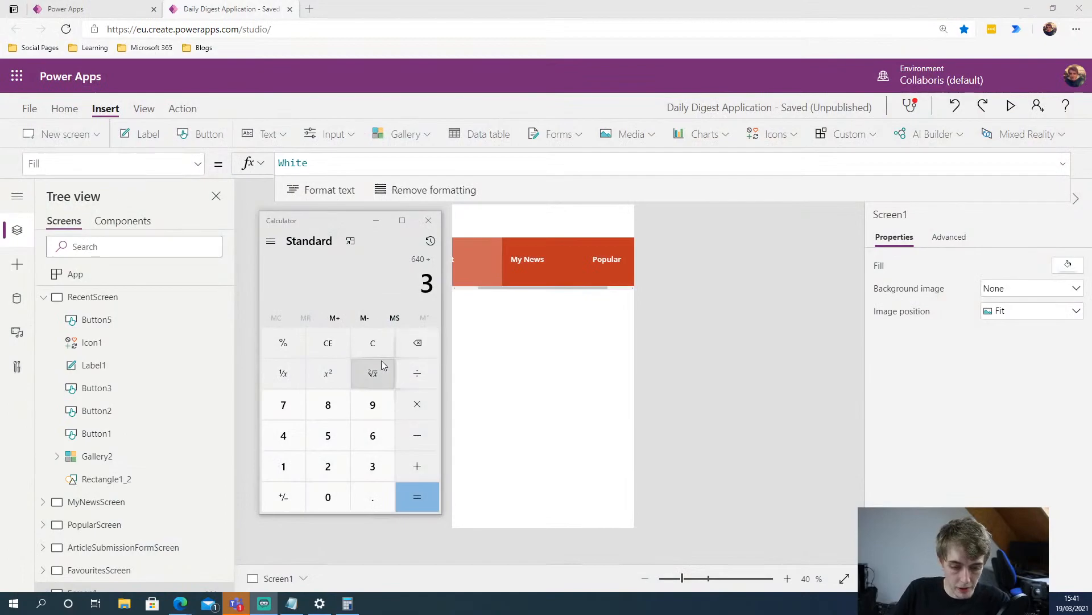
{"action": "left_click", "coordinate": [372, 342]}
{"action": "left_click", "coordinate": [373, 436]}
{"action": "left_click", "coordinate": [283, 435]}
{"action": "left_click", "coordinate": [318, 508]}
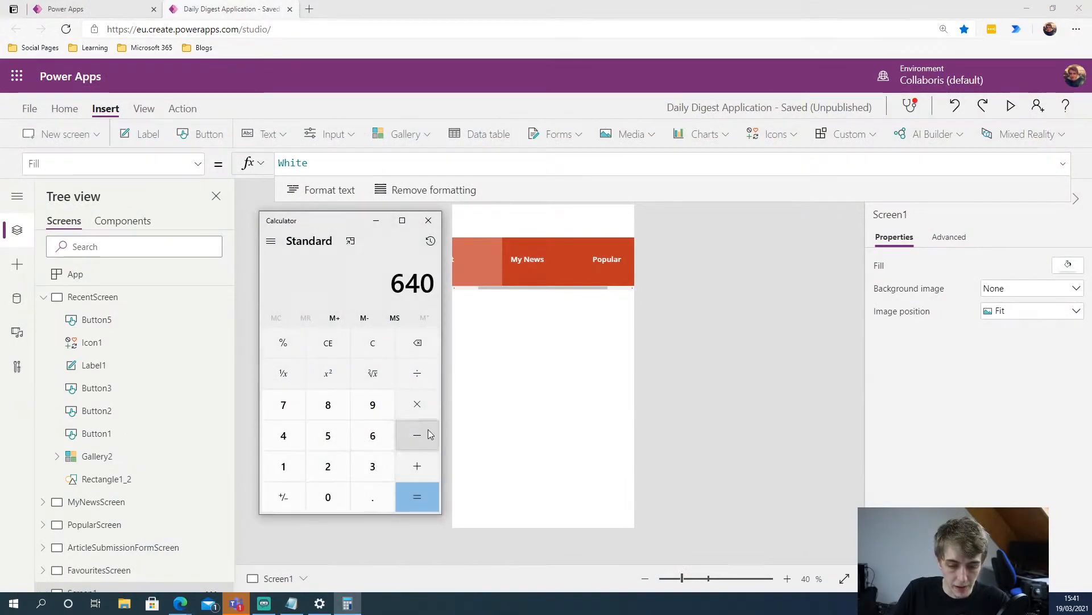
{"action": "left_click", "coordinate": [417, 373]}
{"action": "left_click", "coordinate": [373, 466]}
{"action": "left_click", "coordinate": [417, 496]}
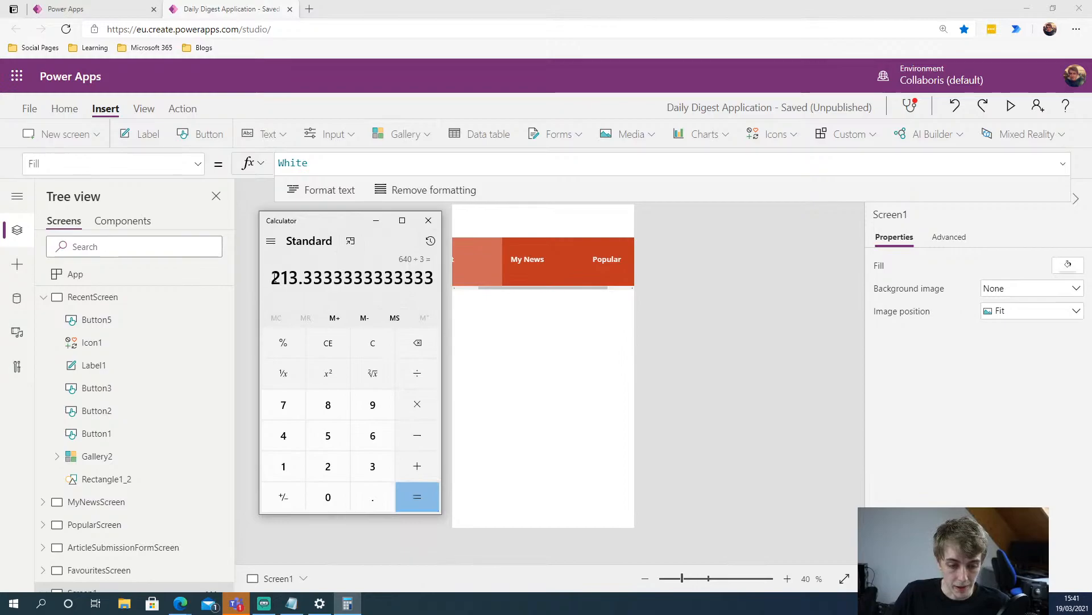
{"action": "left_click_drag", "start_coordinate": [268, 282], "coordinate": [316, 277]}
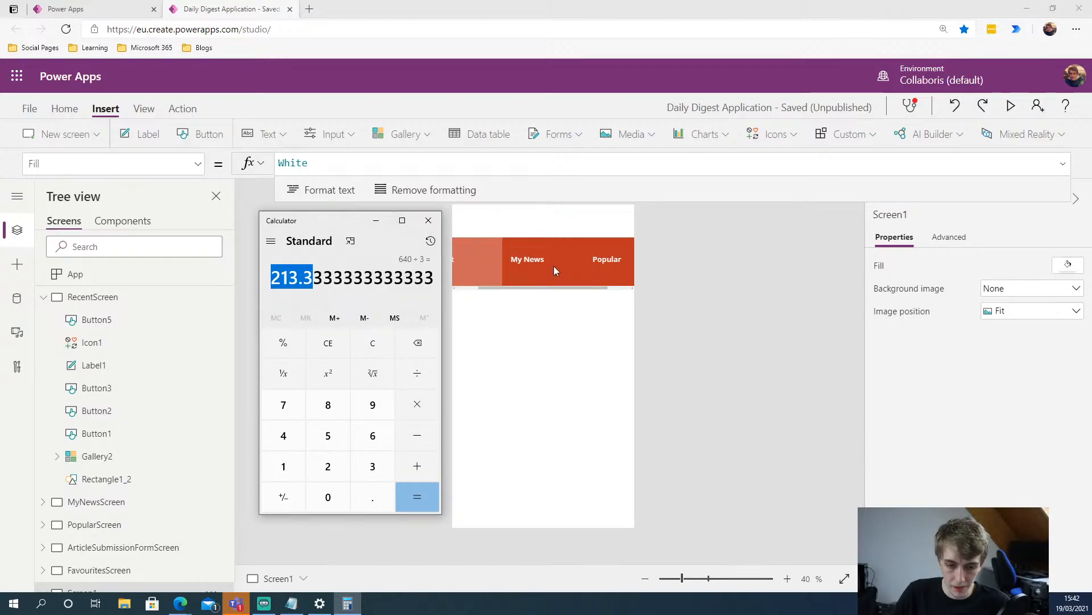
{"action": "left_click", "coordinate": [586, 328]}
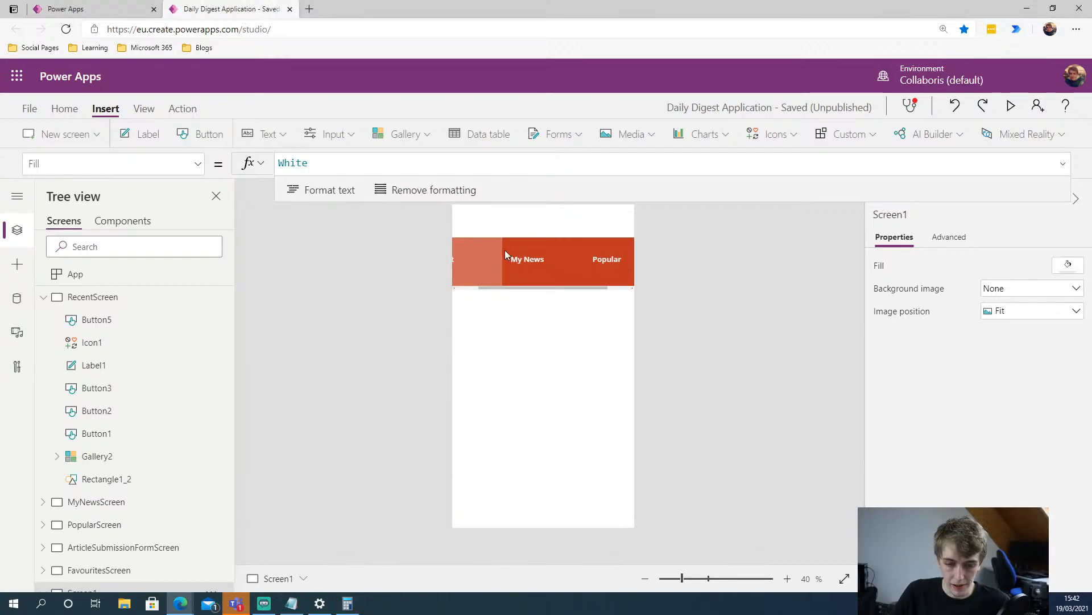
Narrow the MenuGallery template in MenuComponent to roughly a fifth of the gallery's width, and check the tabs on Screen1
{"action": "left_click", "coordinate": [504, 251]}
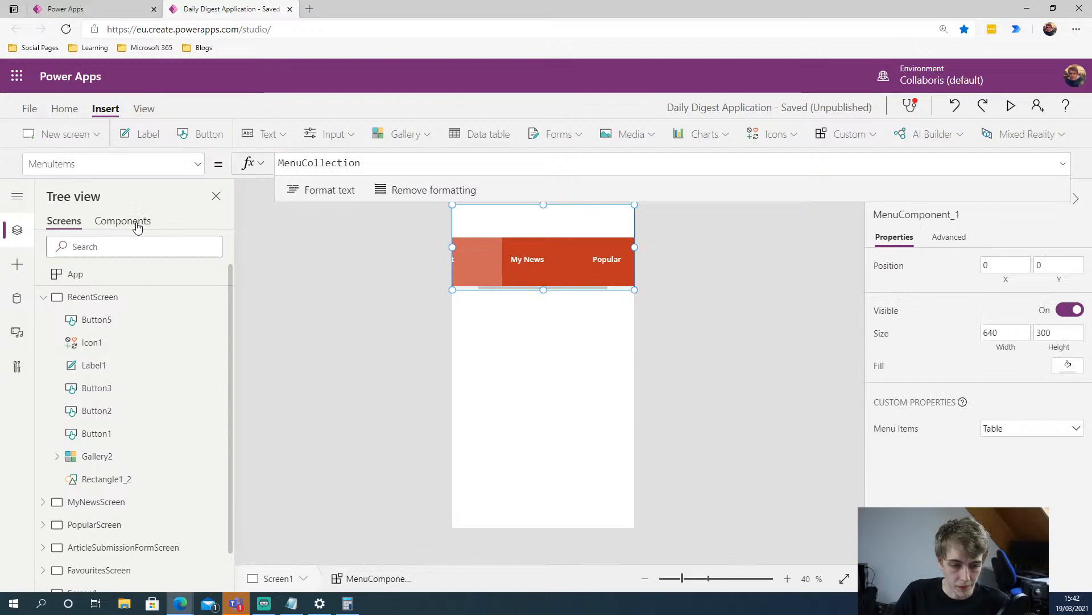
{"action": "left_click", "coordinate": [137, 227]}
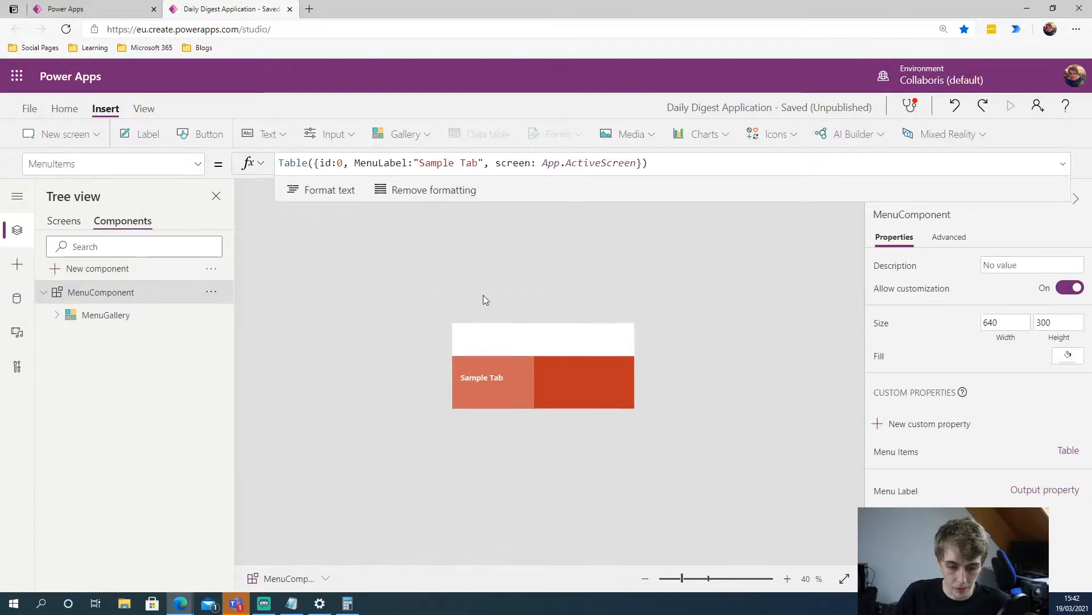
{"action": "left_click", "coordinate": [507, 371]}
{"action": "left_click_drag", "start_coordinate": [531, 381], "coordinate": [488, 381]}
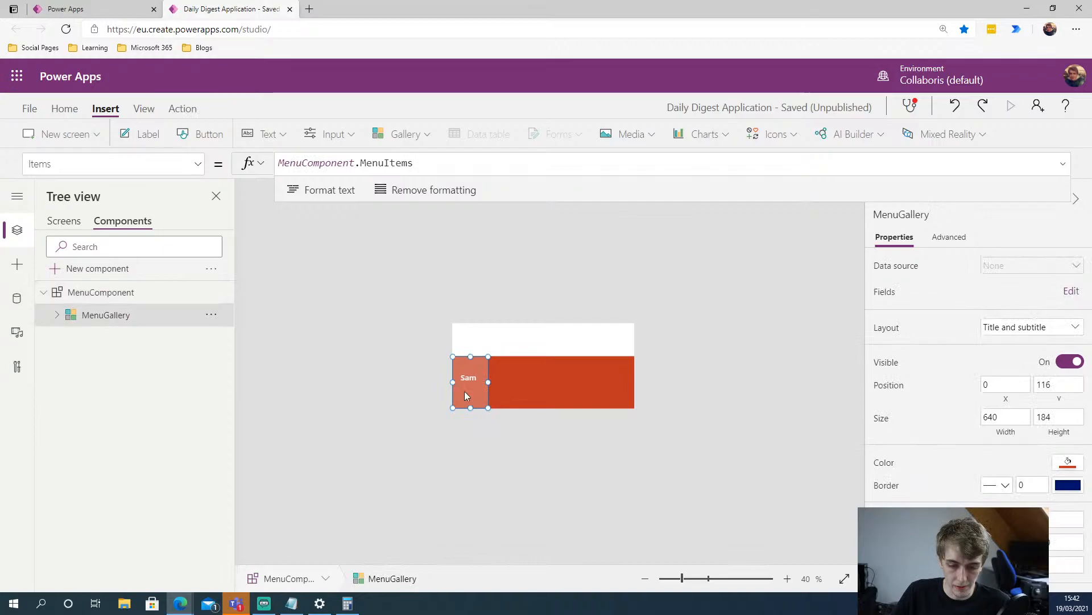
{"action": "left_click", "coordinate": [353, 354]}
{"action": "left_click", "coordinate": [63, 222]}
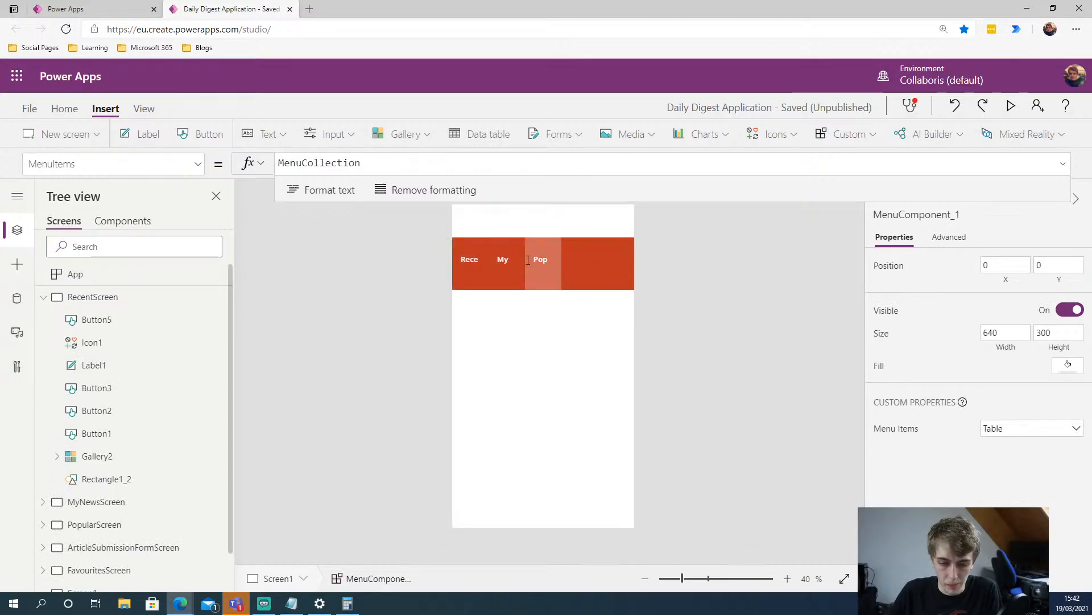
{"action": "double_click", "coordinate": [471, 260]}
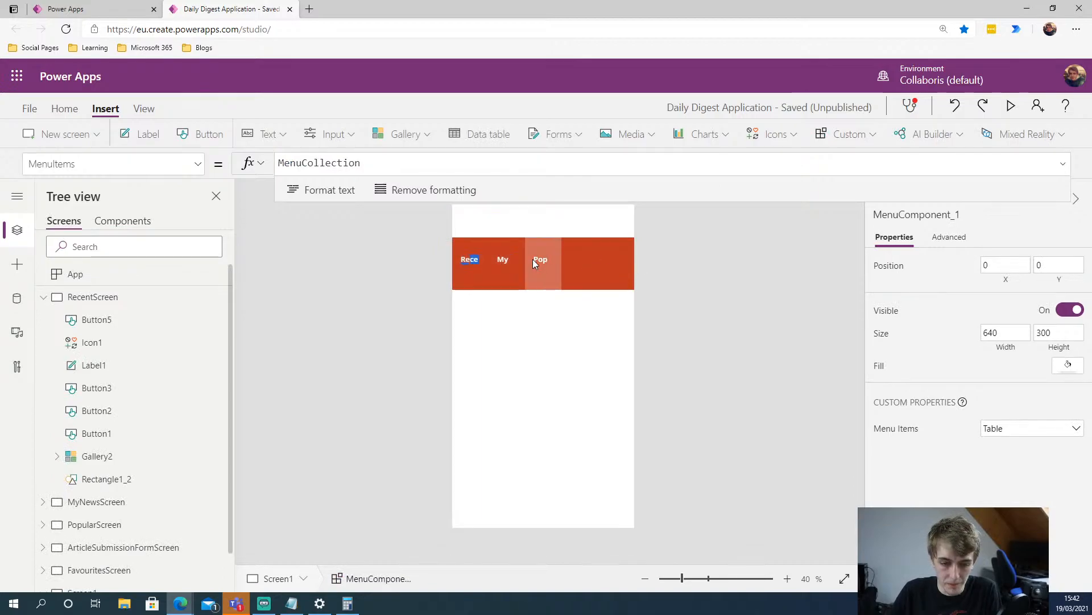
{"action": "left_click", "coordinate": [533, 259]}
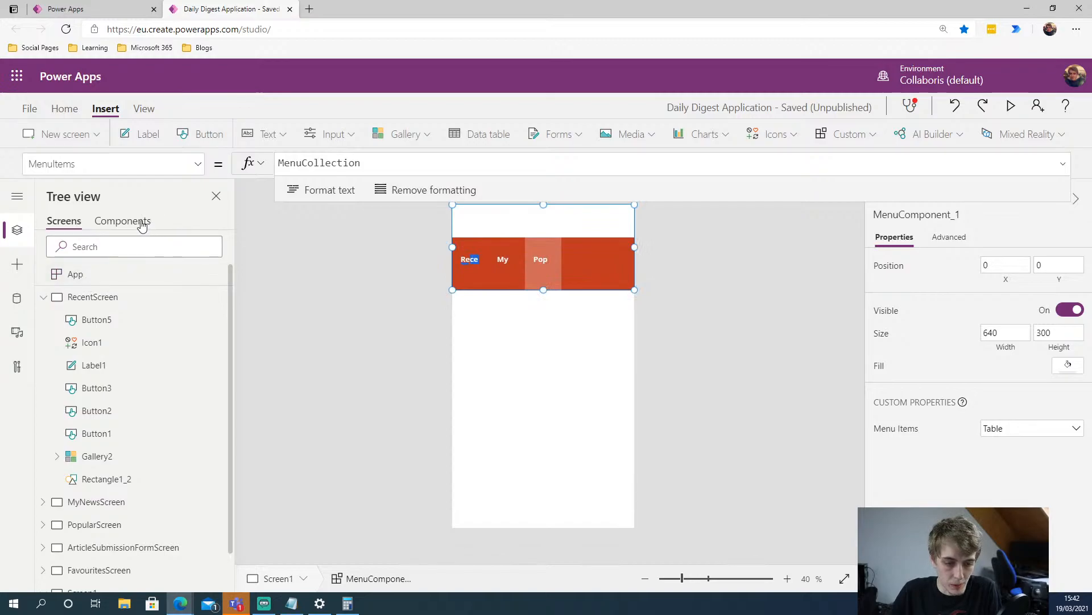
Widen the MenuGallery template to about 225 and check how the three tabs fit on Screen1
{"action": "left_click", "coordinate": [141, 222]}
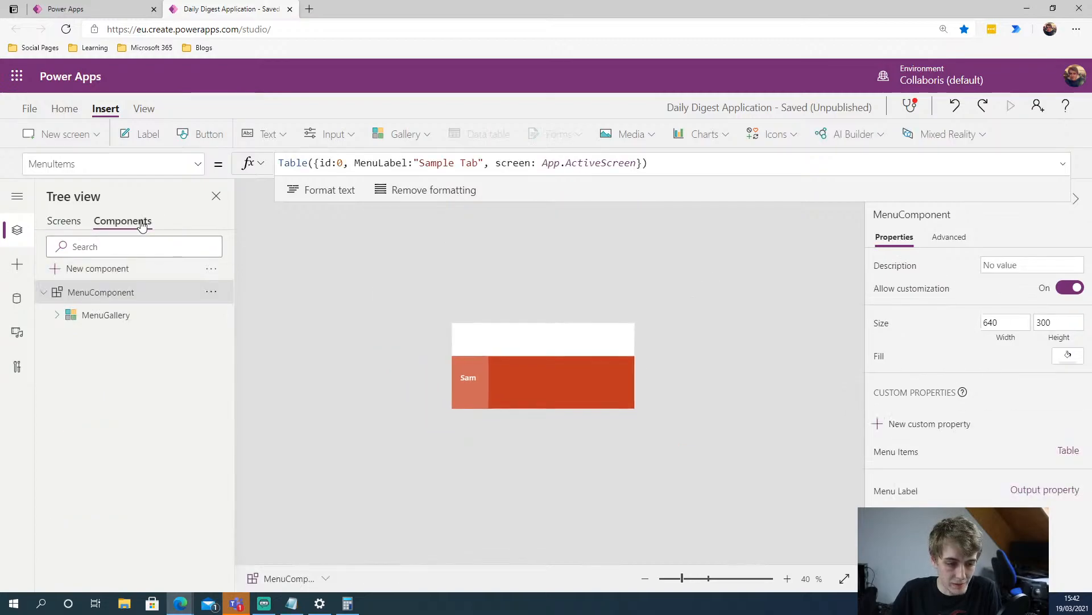
{"action": "left_click", "coordinate": [489, 394]}
{"action": "left_click_drag", "start_coordinate": [488, 382], "coordinate": [518, 382]}
{"action": "left_click", "coordinate": [64, 221]}
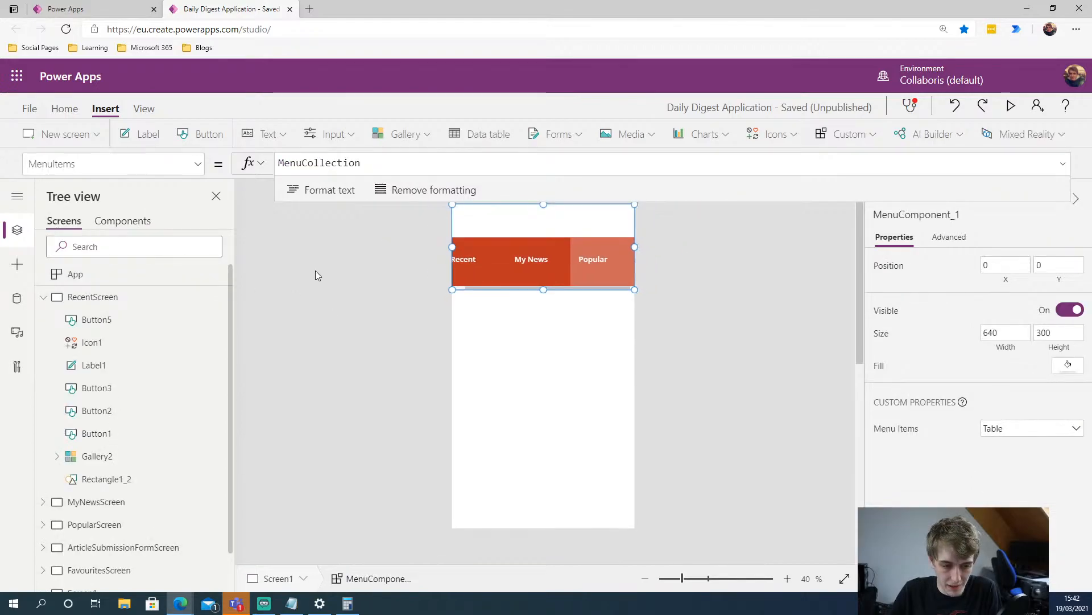
{"action": "left_click", "coordinate": [442, 255]}
Set the template size of MenuGallery in MenuComponent to 213.3, using the width calculated for one tab
{"action": "left_click", "coordinate": [125, 220]}
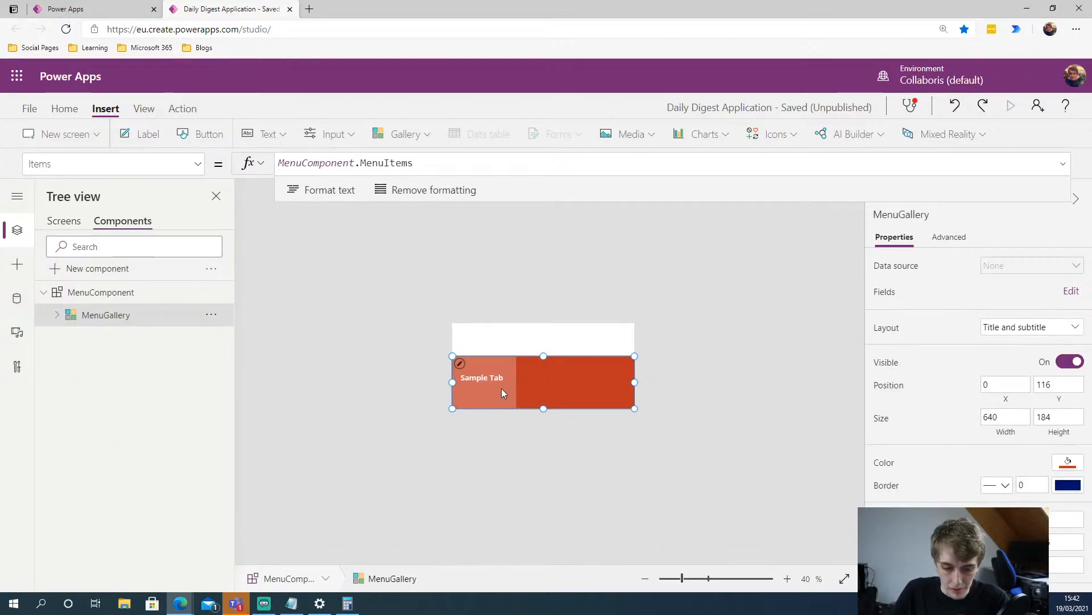
{"action": "left_click", "coordinate": [486, 403]}
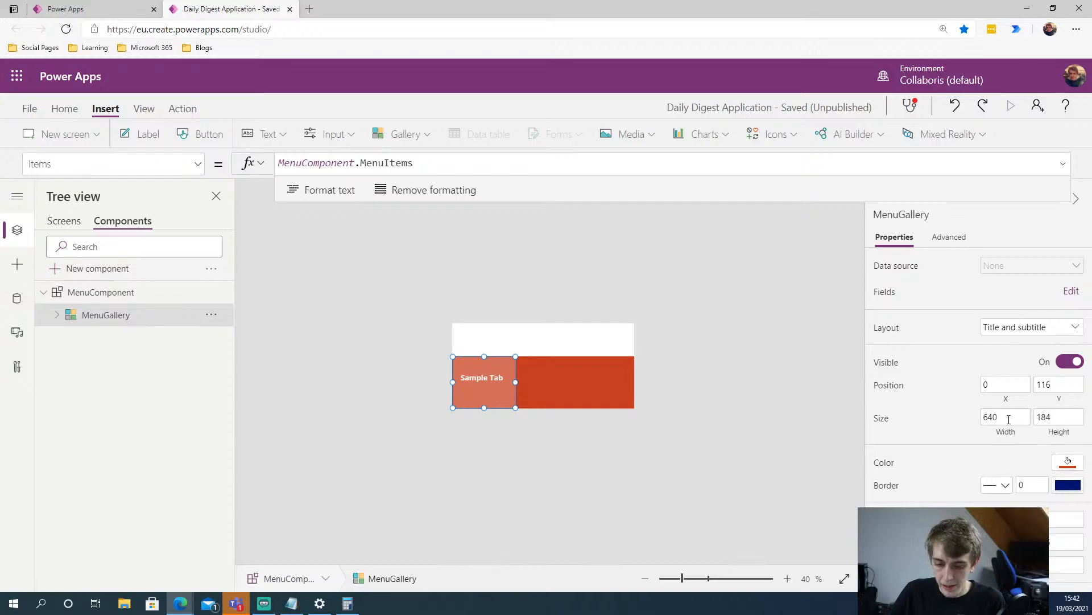
{"action": "scroll", "coordinate": [1027, 467], "scroll_direction": "down", "scroll_amount": 1}
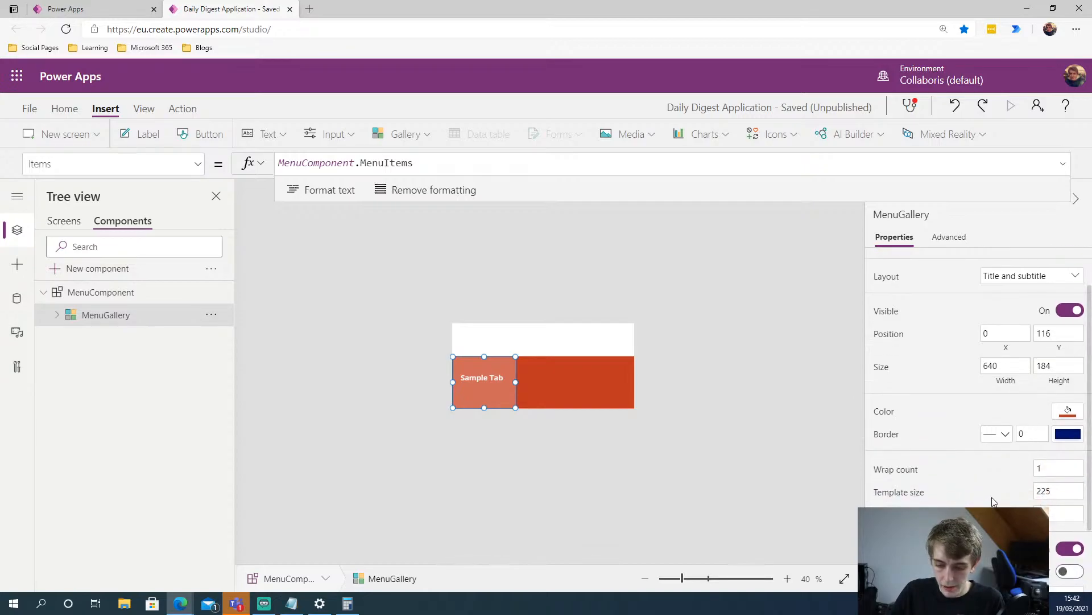
{"action": "left_click", "coordinate": [1062, 489]}
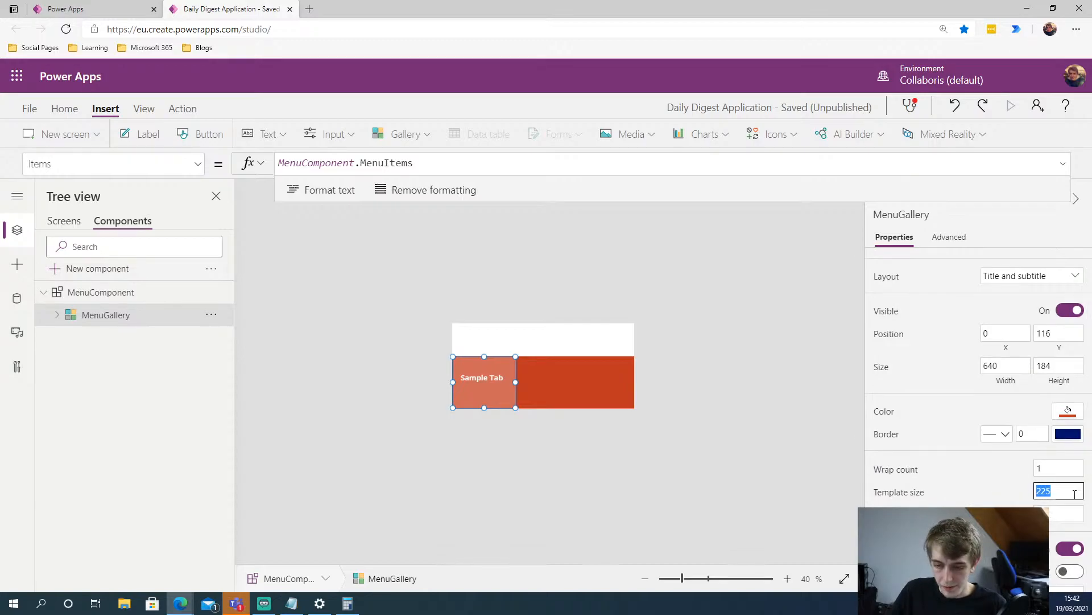
{"action": "left_click", "coordinate": [347, 603]}
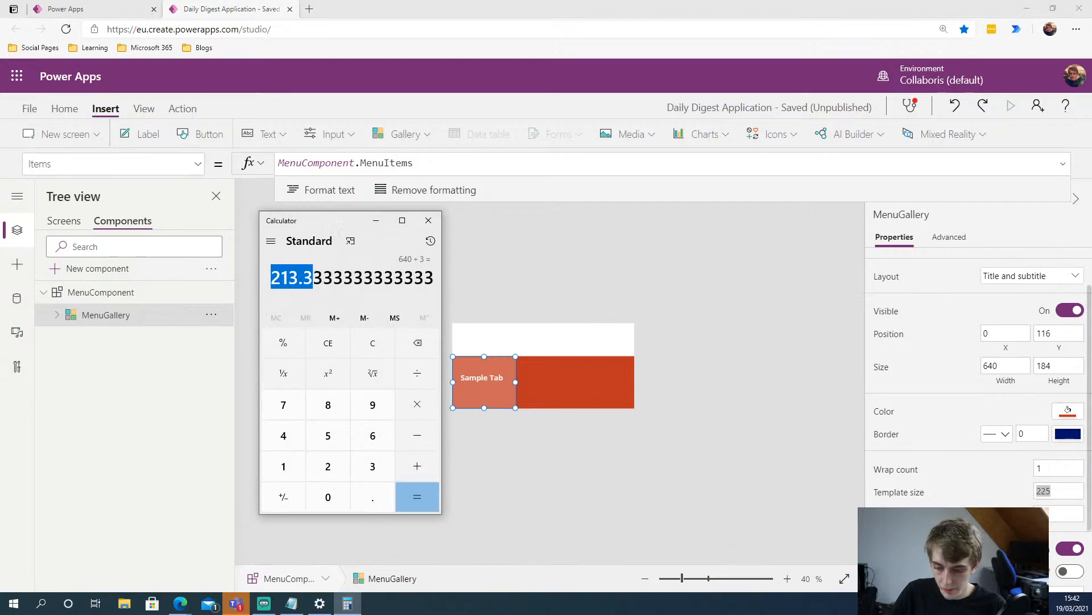
{"action": "left_click", "coordinate": [1070, 491]}
{"action": "left_click_drag", "start_coordinate": [1071, 492], "coordinate": [988, 490]}
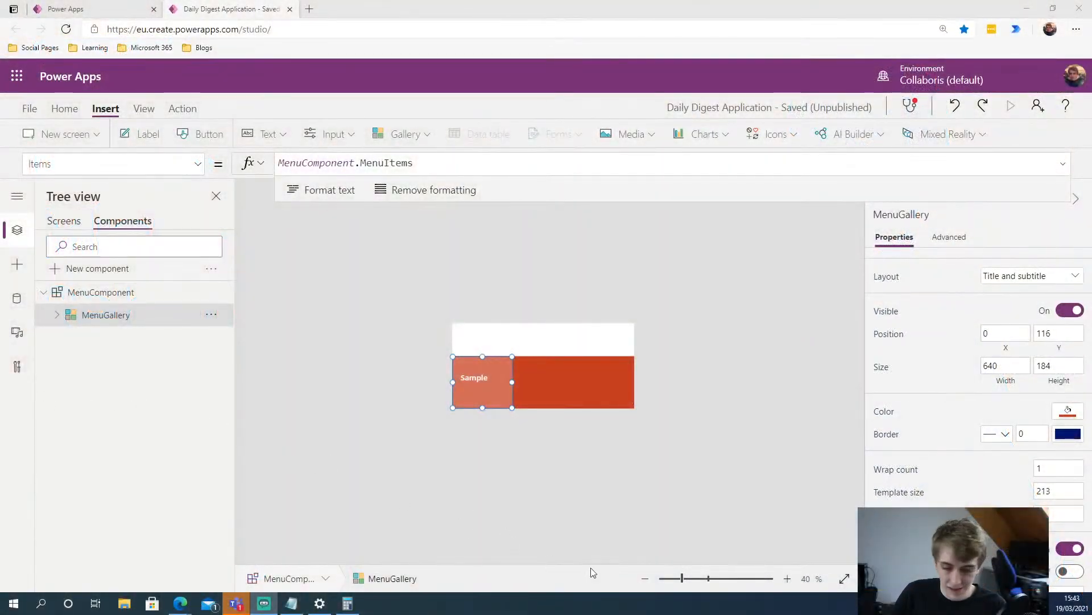
{"action": "left_click", "coordinate": [1054, 491]}
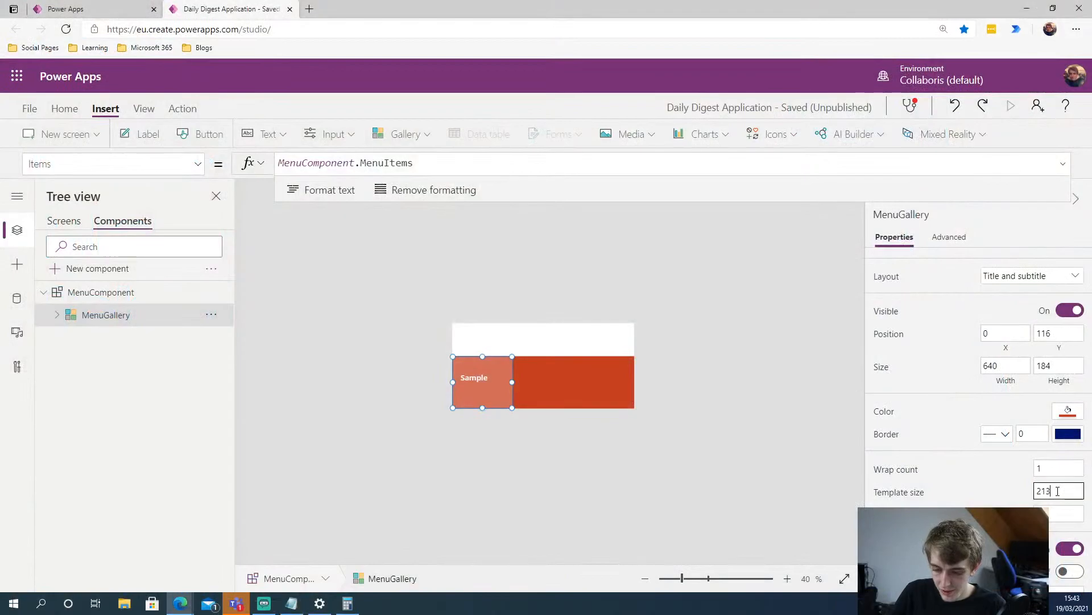
{"action": "type", "text": ".3"}
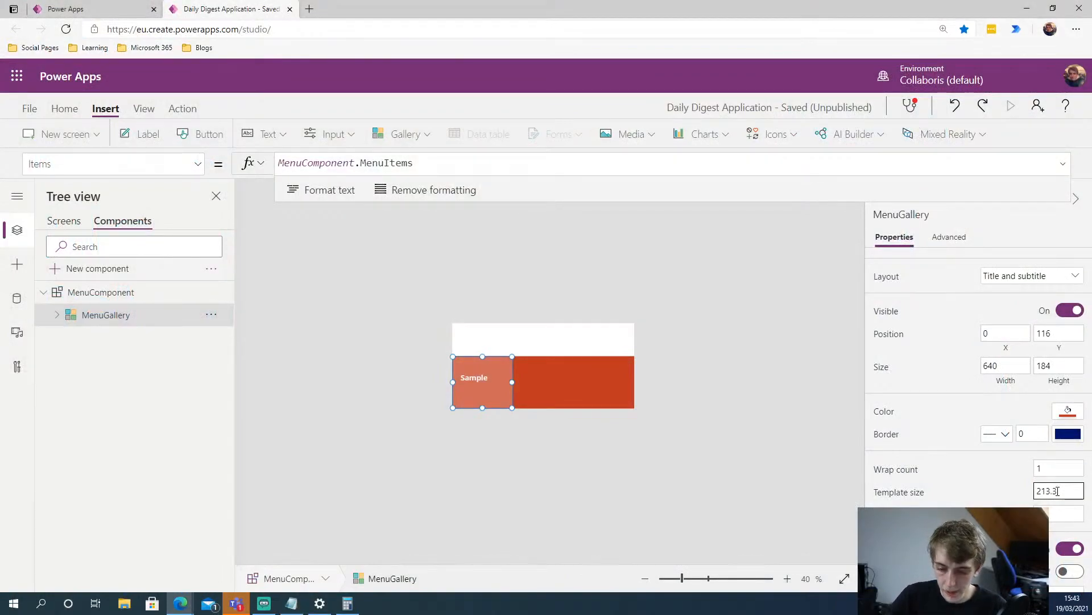
{"action": "left_click", "coordinate": [801, 449]}
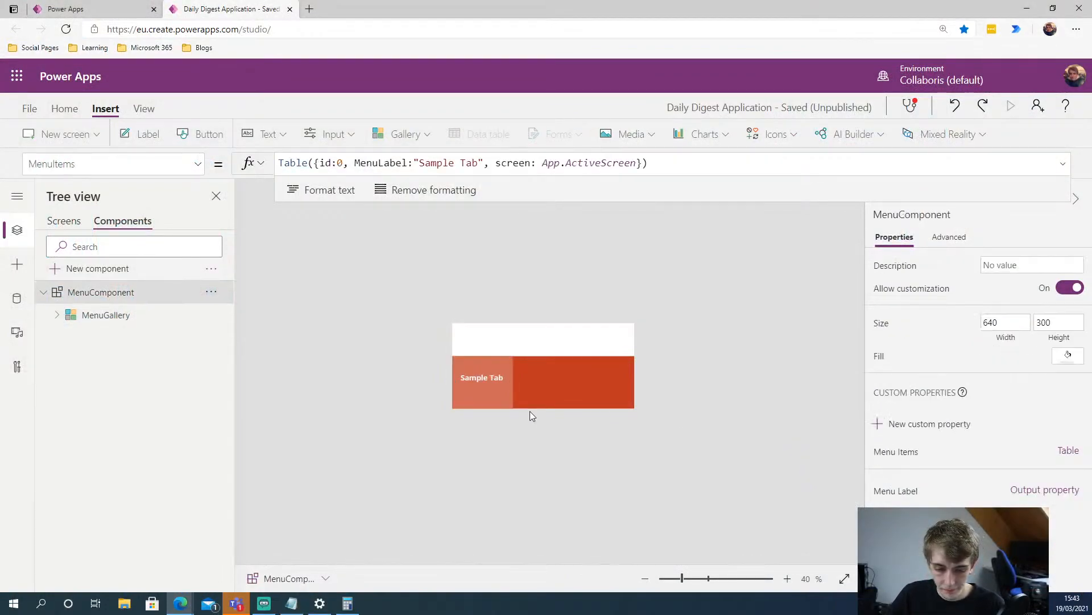
{"action": "left_click", "coordinate": [494, 393]}
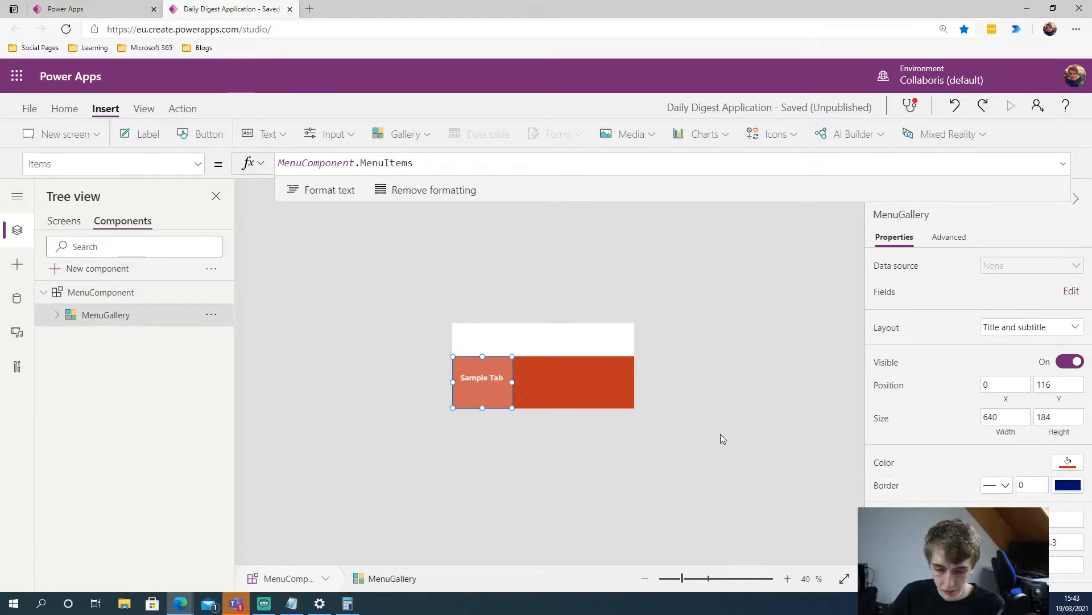
{"action": "left_click", "coordinate": [795, 377]}
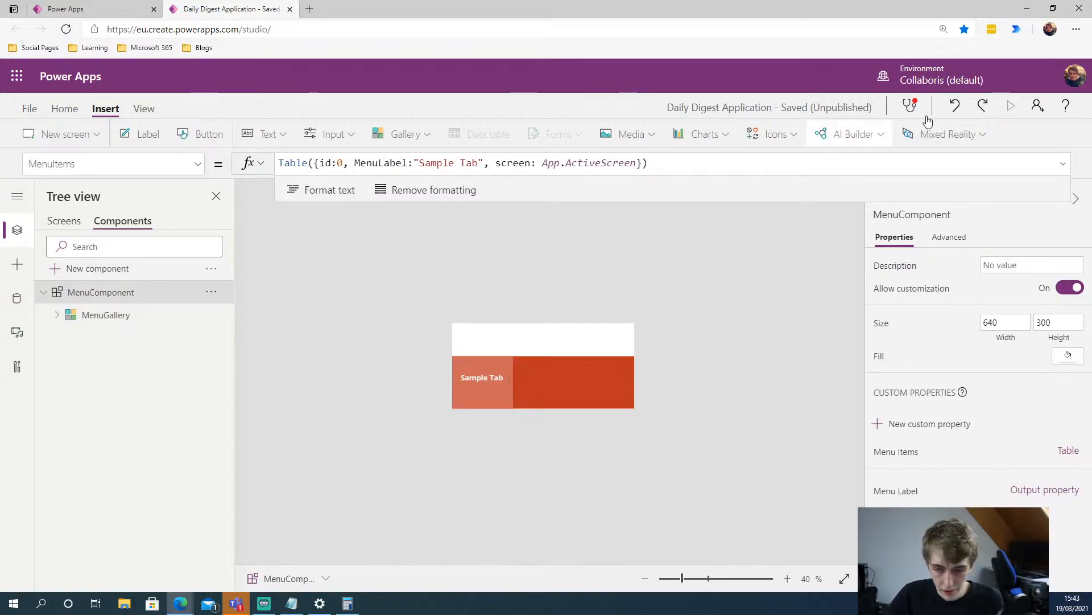
Preview Screen1 and test the menu by selecting the Popular, My News and Recent tabs, ending on My News
{"action": "left_click", "coordinate": [64, 221]}
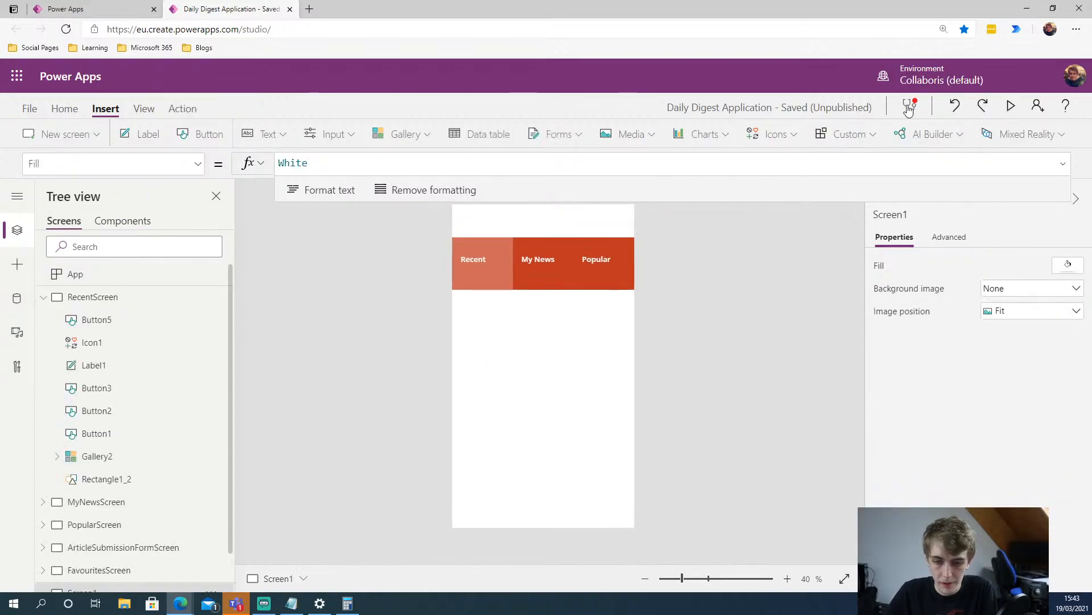
{"action": "left_click", "coordinate": [1012, 107]}
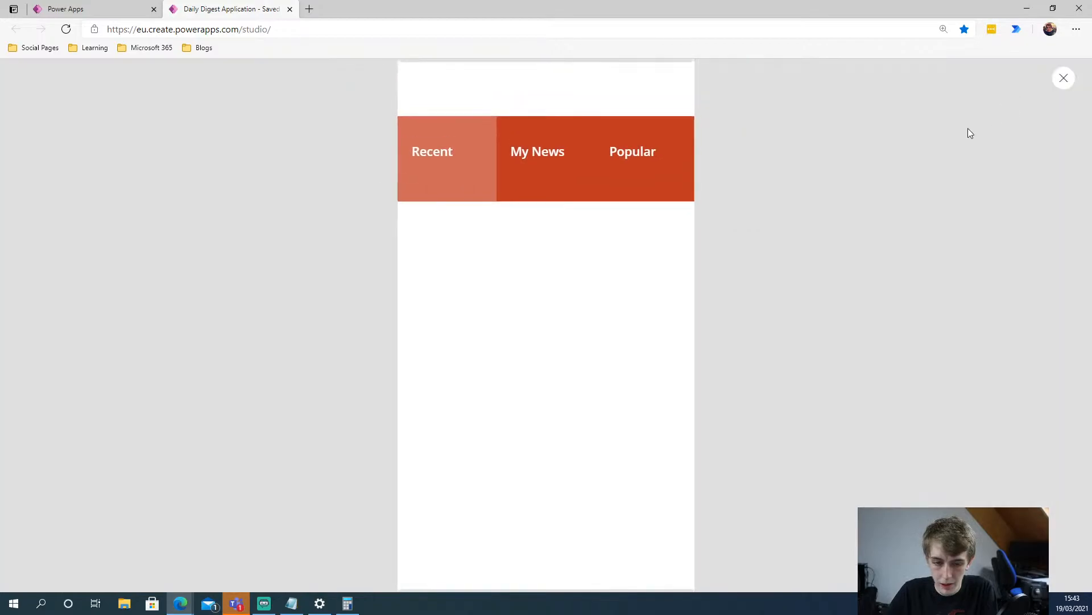
{"action": "left_click", "coordinate": [633, 160]}
{"action": "left_click", "coordinate": [539, 159]}
{"action": "left_click", "coordinate": [439, 166]}
{"action": "left_click", "coordinate": [540, 165]}
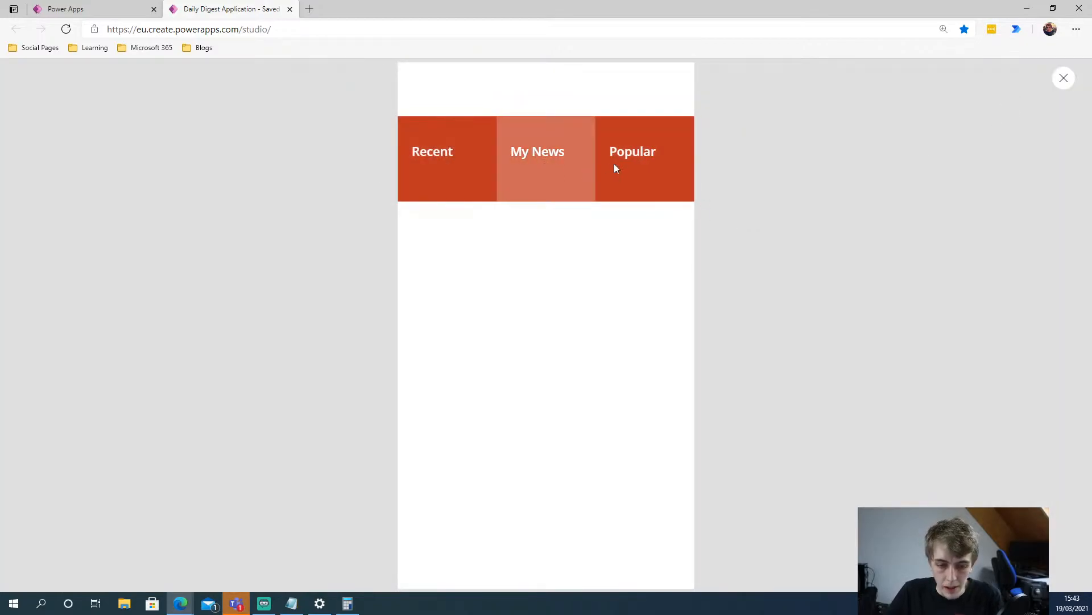
Test the Recent, My News and Popular tabs repeatedly in the preview, end on Popular and return to editing Screen1
{"action": "left_click", "coordinate": [631, 163]}
{"action": "left_click", "coordinate": [516, 173]}
{"action": "left_click", "coordinate": [652, 175]}
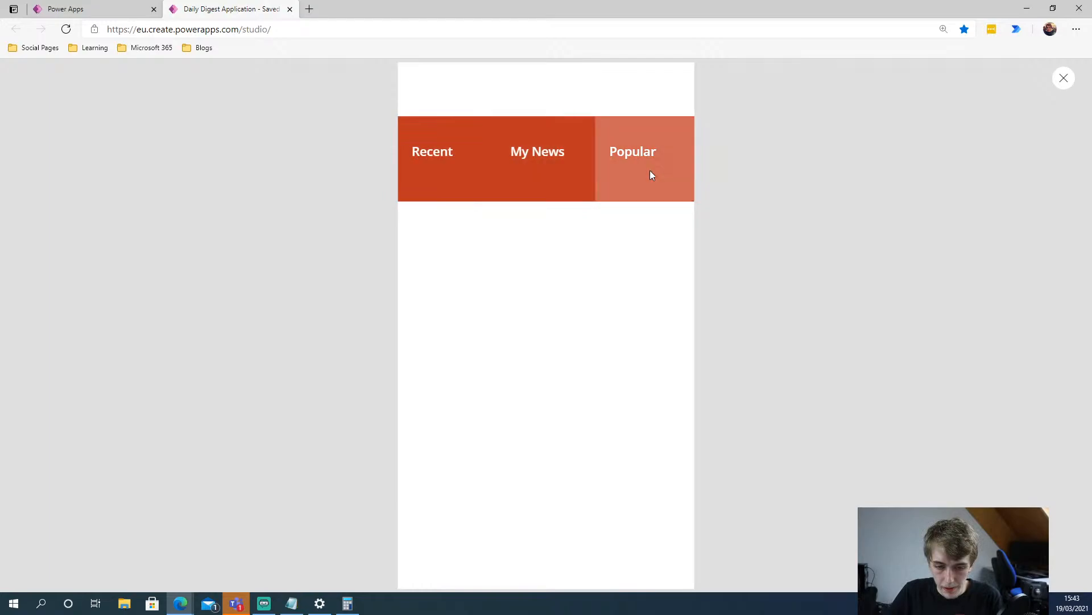
{"action": "left_click", "coordinate": [445, 165]}
{"action": "left_click", "coordinate": [553, 164]}
{"action": "left_click", "coordinate": [648, 165]}
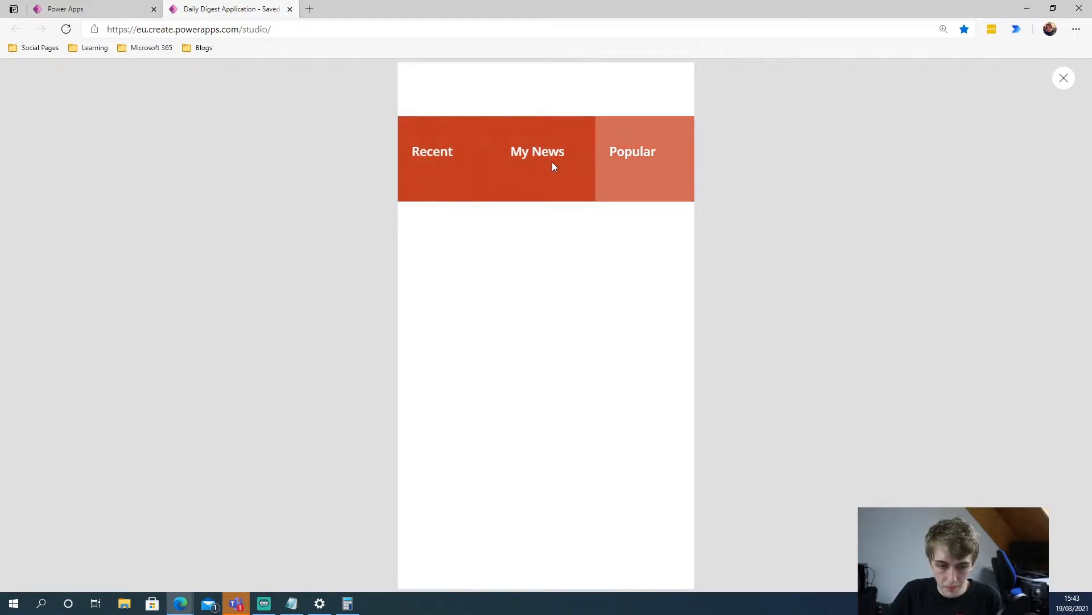
{"action": "left_click", "coordinate": [552, 161]}
{"action": "left_click", "coordinate": [483, 163]}
{"action": "left_click", "coordinate": [544, 162]}
{"action": "left_click", "coordinate": [664, 159]}
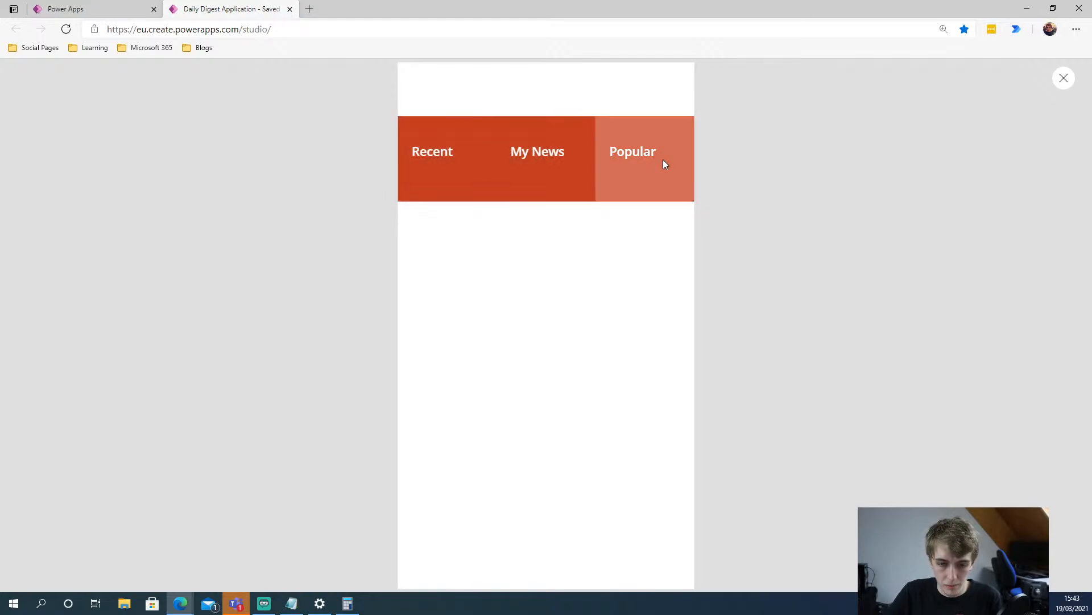
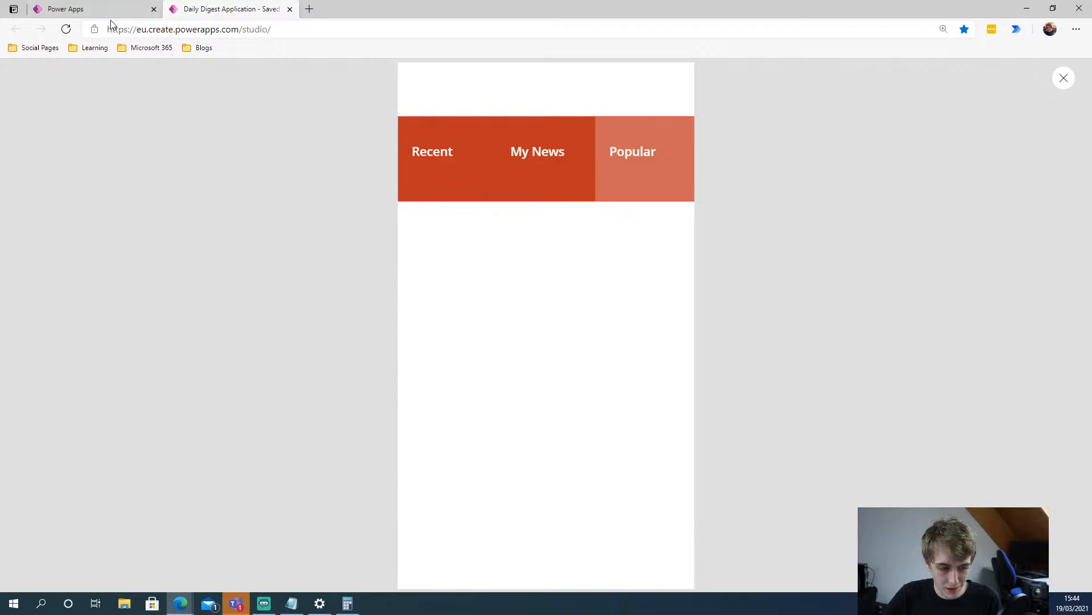
{"action": "left_click", "coordinate": [1063, 80]}
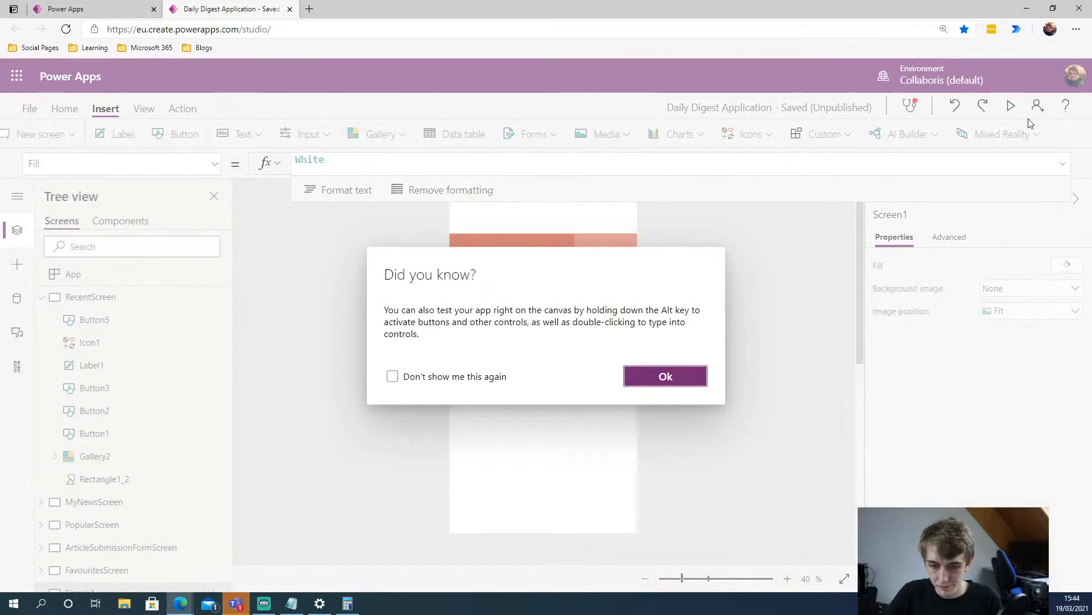
{"action": "left_click", "coordinate": [666, 378]}
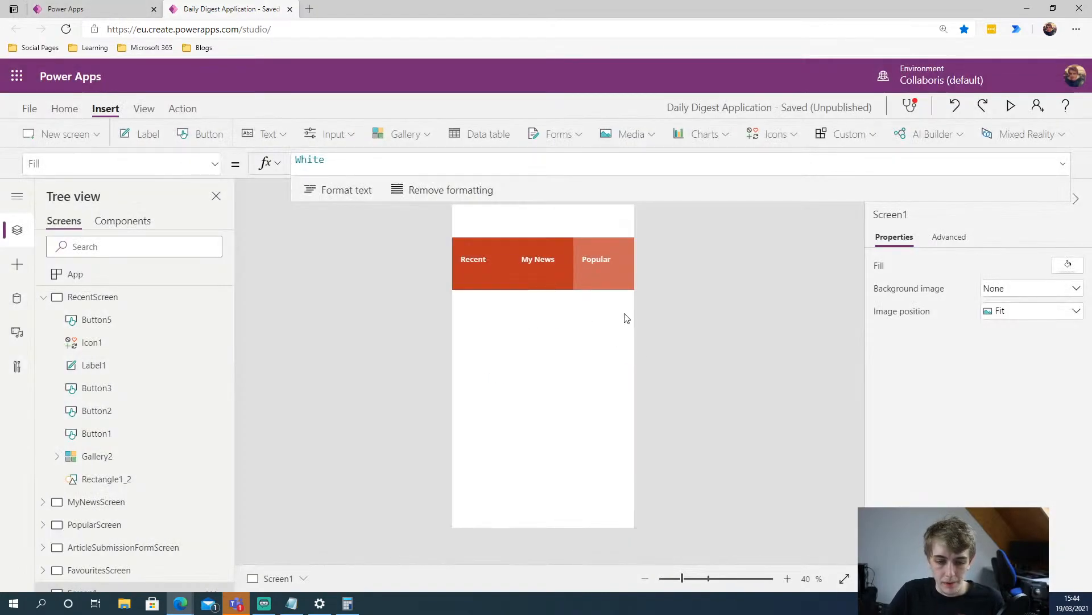
In MenuComponent, lower the top edge of MenuGallery so the gallery is 98 high
{"action": "left_click", "coordinate": [126, 222]}
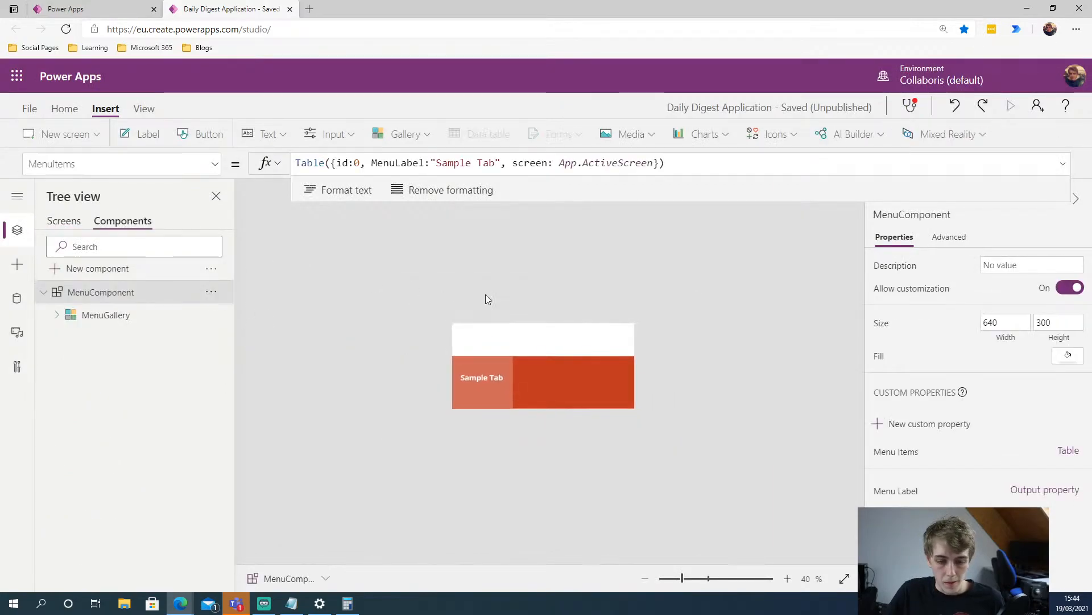
{"action": "left_click", "coordinate": [560, 372]}
{"action": "left_click_drag", "start_coordinate": [542, 356], "coordinate": [542, 381]}
Centre the text of the Title5 label and enlarge the label to fill the tab's full height
{"action": "left_click", "coordinate": [489, 404]}
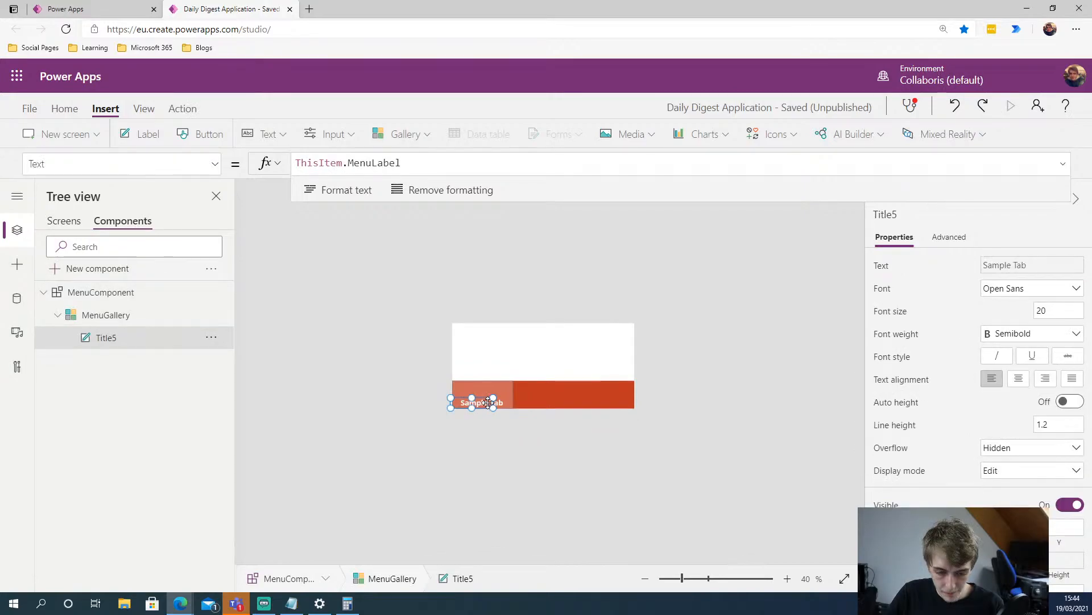
{"action": "left_click_drag", "start_coordinate": [489, 402], "coordinate": [491, 396]}
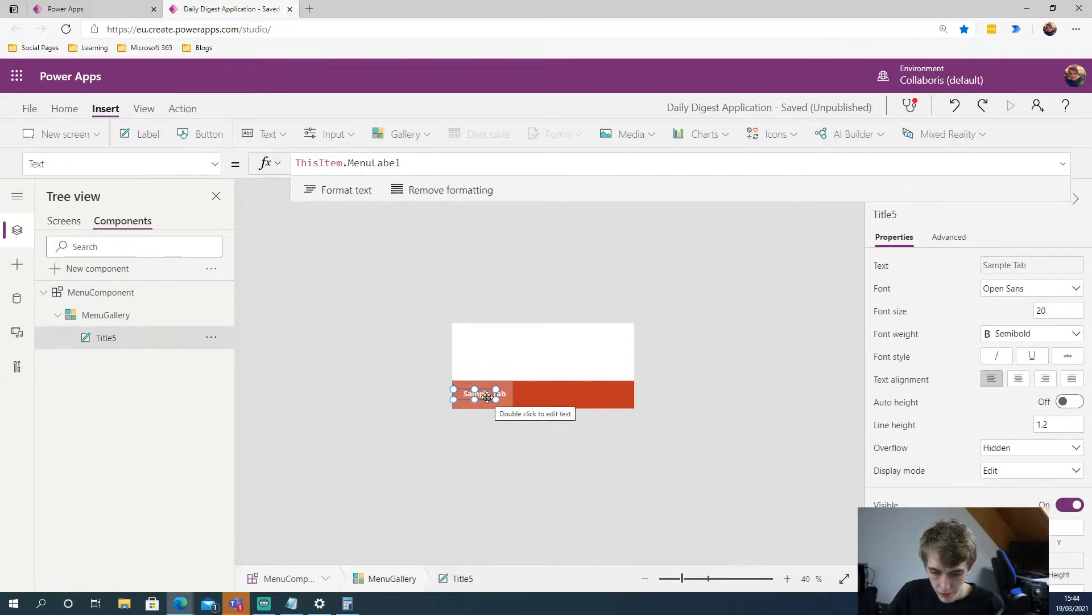
{"action": "left_click", "coordinate": [1018, 383]}
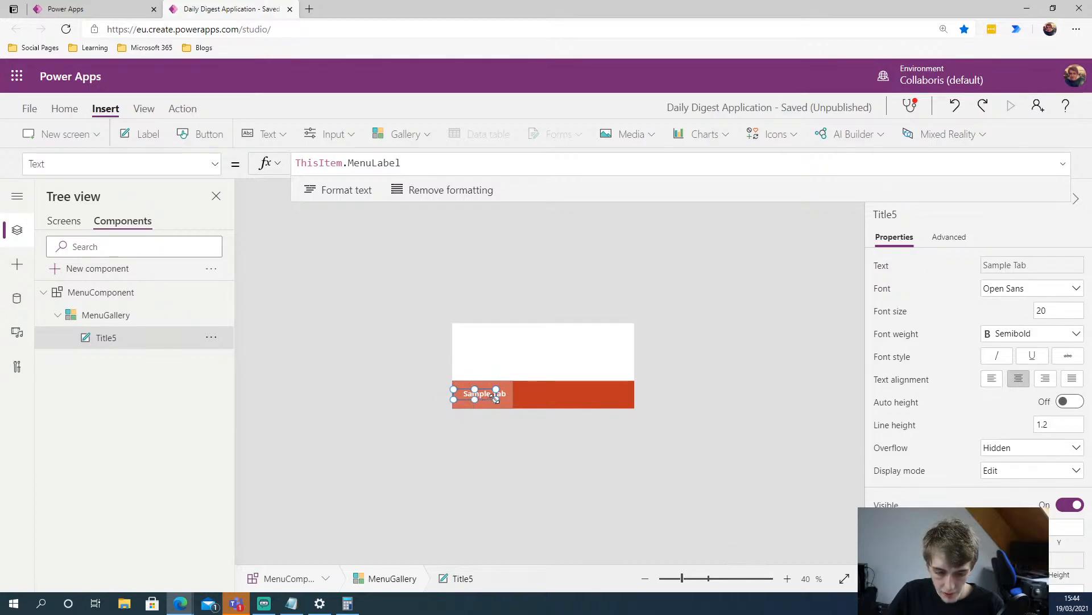
{"action": "left_click_drag", "start_coordinate": [496, 398], "coordinate": [503, 408]}
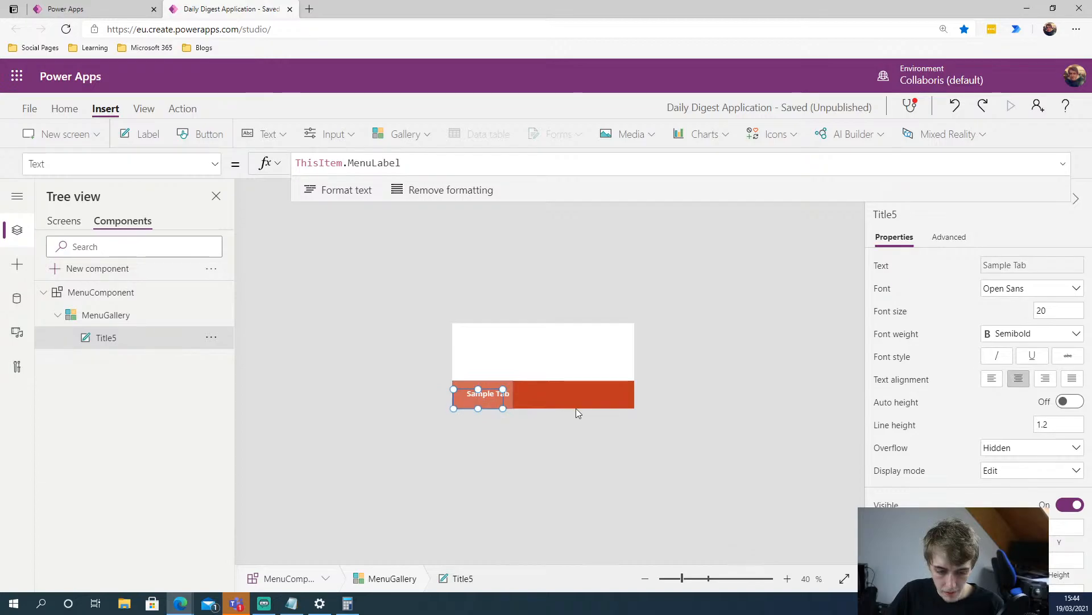
{"action": "left_click_drag", "start_coordinate": [503, 389], "coordinate": [504, 381]}
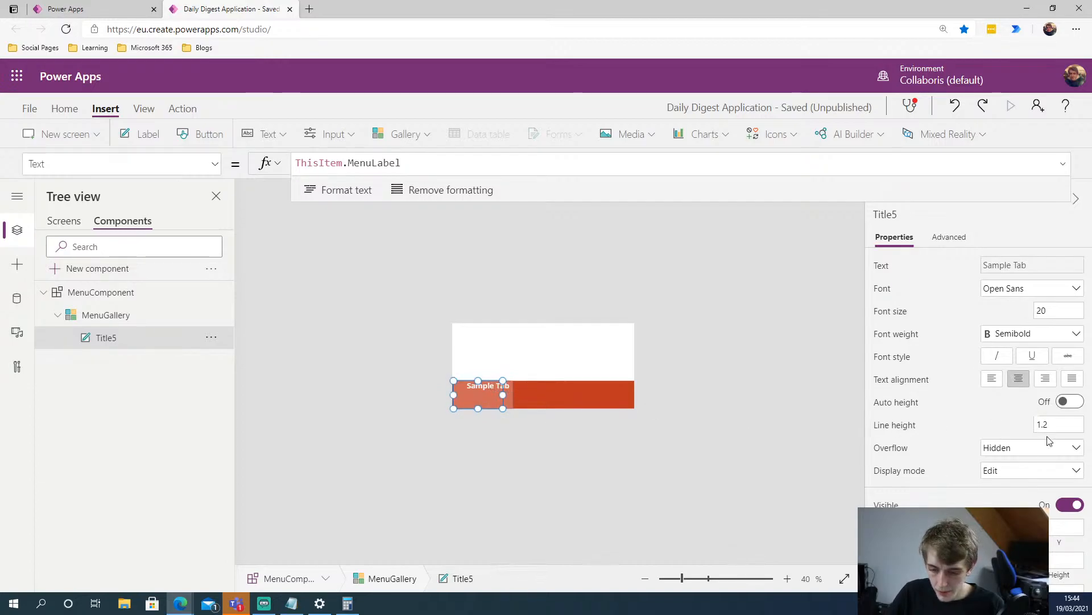
Narrow the Title5 label in the MenuGallery template to a width of 103
{"action": "left_click", "coordinate": [518, 412]}
{"action": "left_click", "coordinate": [512, 402]}
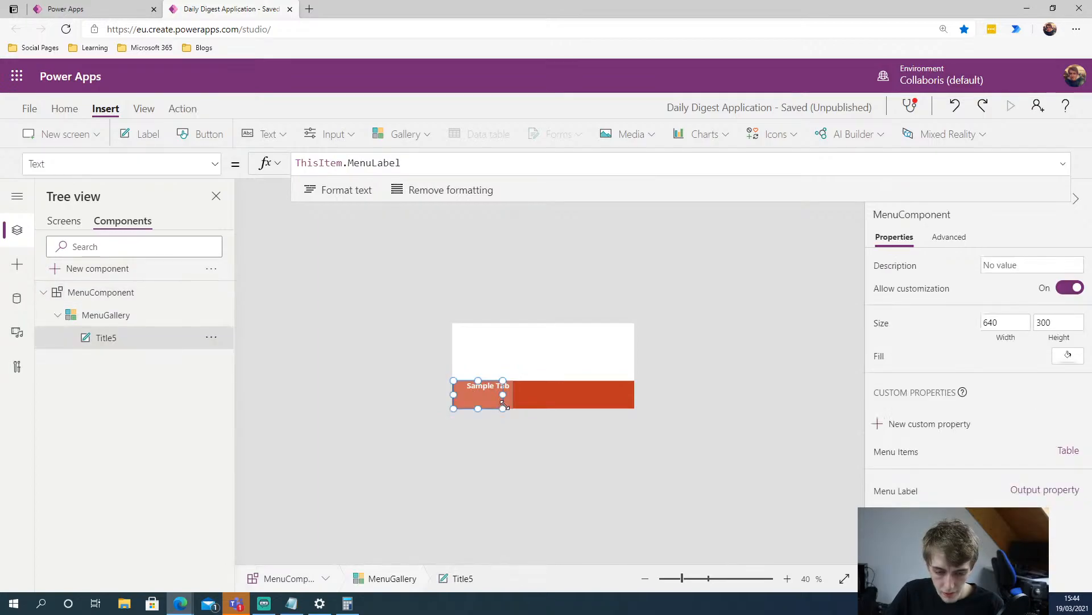
{"action": "left_click", "coordinate": [530, 446]}
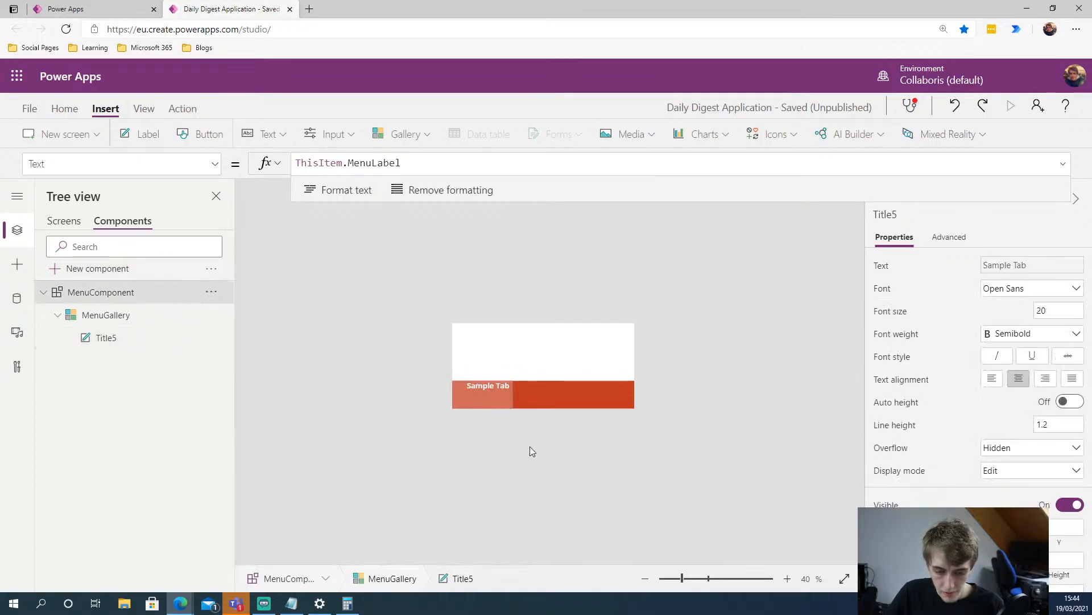
{"action": "left_click", "coordinate": [127, 339]}
{"action": "left_click", "coordinate": [104, 317]}
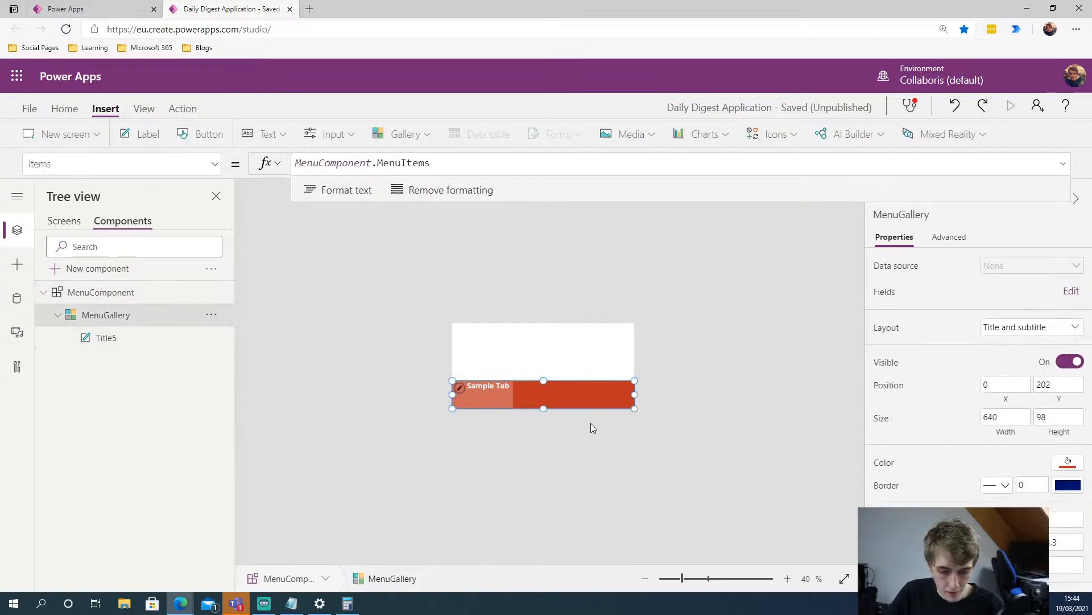
{"action": "left_click", "coordinate": [494, 390]}
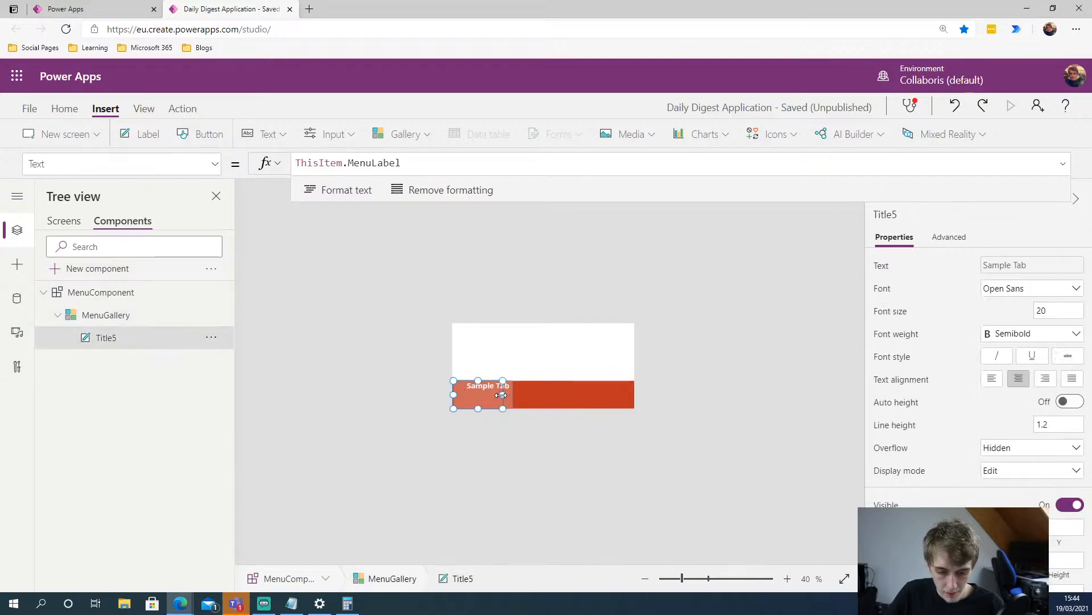
{"action": "left_click", "coordinate": [502, 396]}
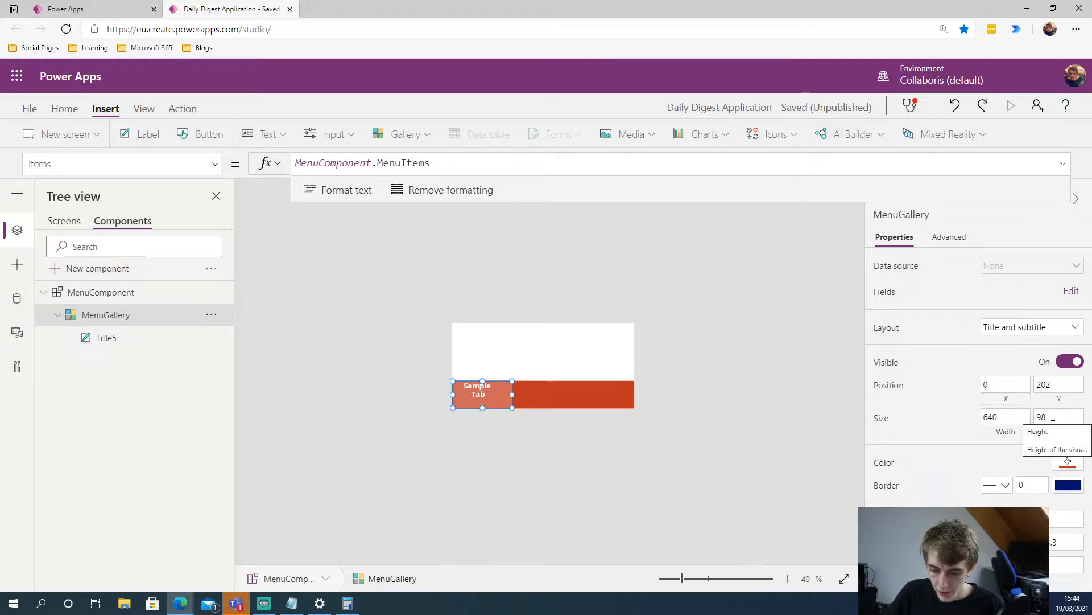
Try MenuGallery heights of 213.3 and 21, and stretch the gallery back to a height of 98
{"action": "left_click", "coordinate": [1048, 416]}
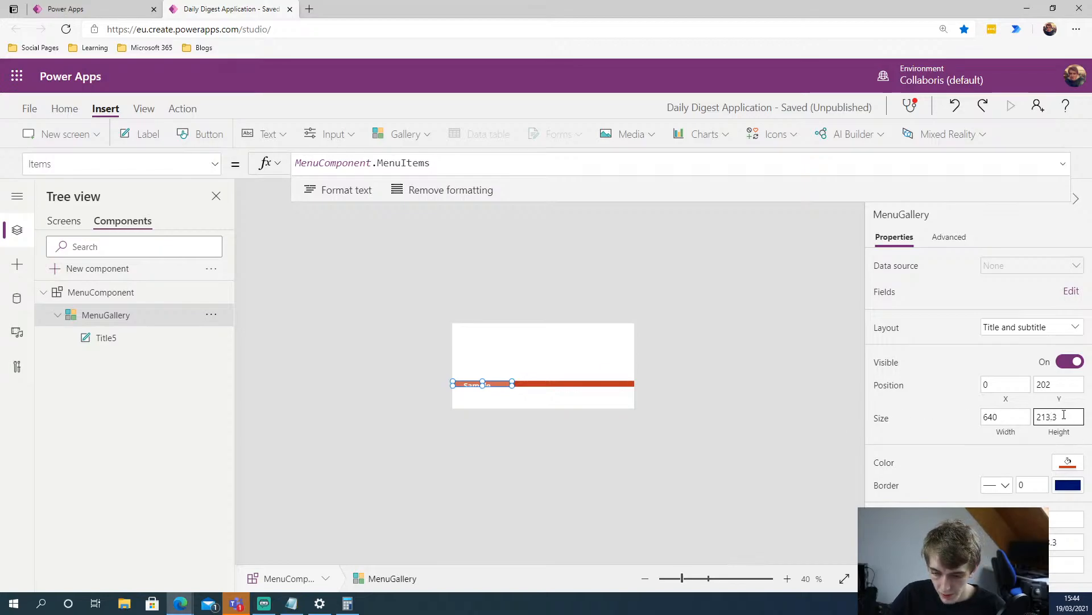
{"action": "key", "text": "ctrl+a"}
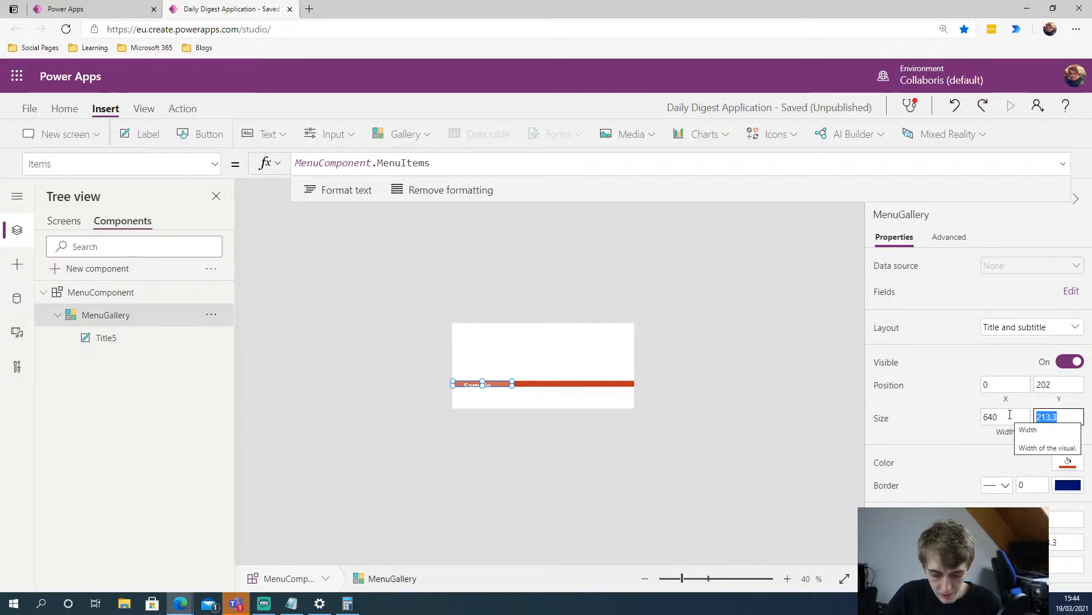
{"action": "type", "text": "21"}
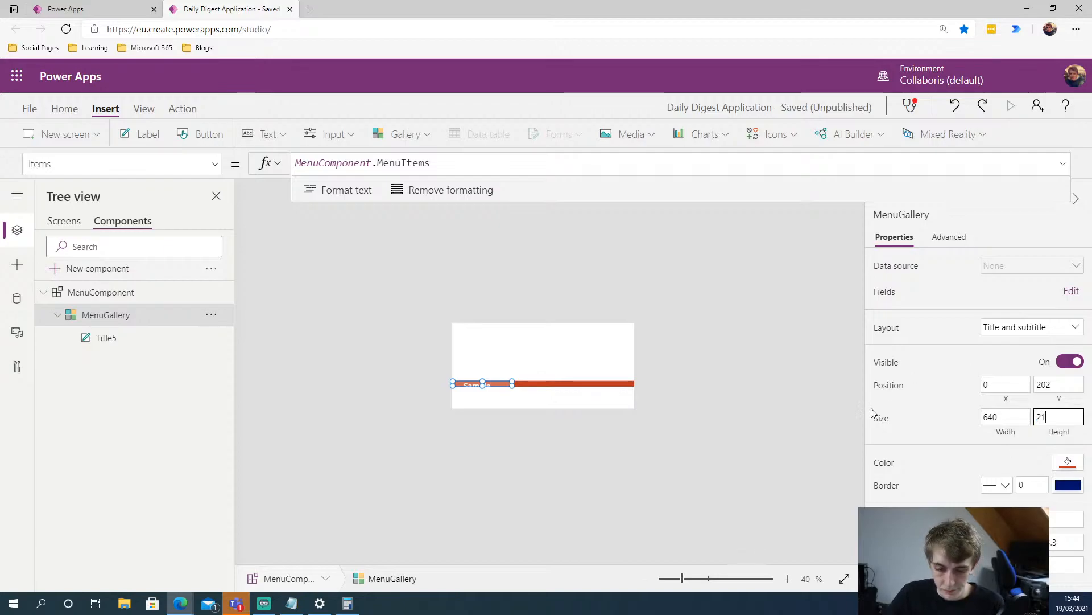
{"action": "left_click", "coordinate": [792, 419]}
{"action": "left_click", "coordinate": [578, 390]}
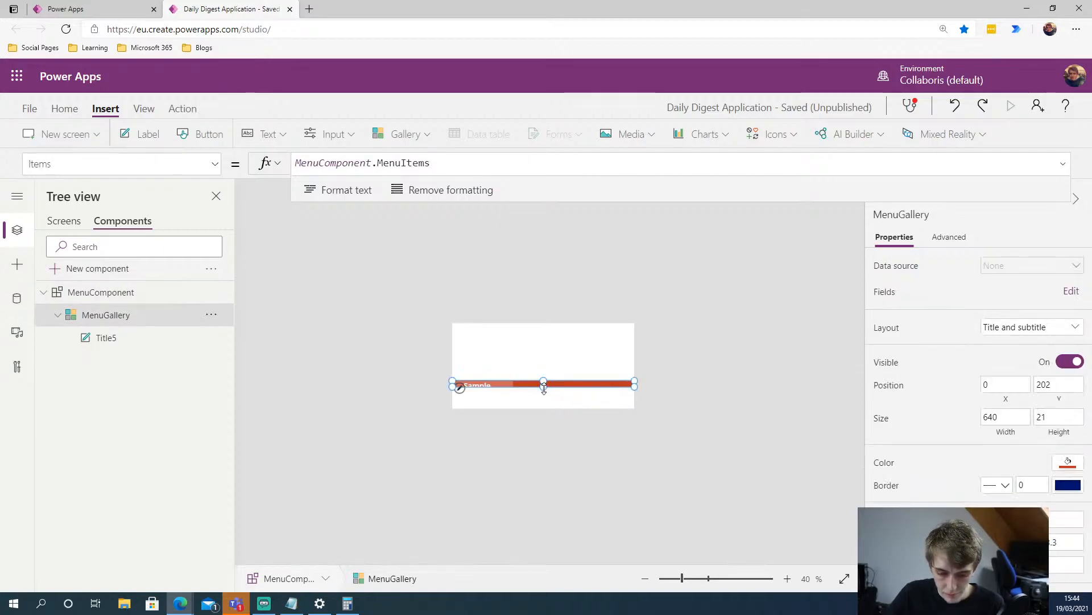
{"action": "left_click_drag", "start_coordinate": [544, 386], "coordinate": [550, 419]}
{"action": "left_click", "coordinate": [491, 401]}
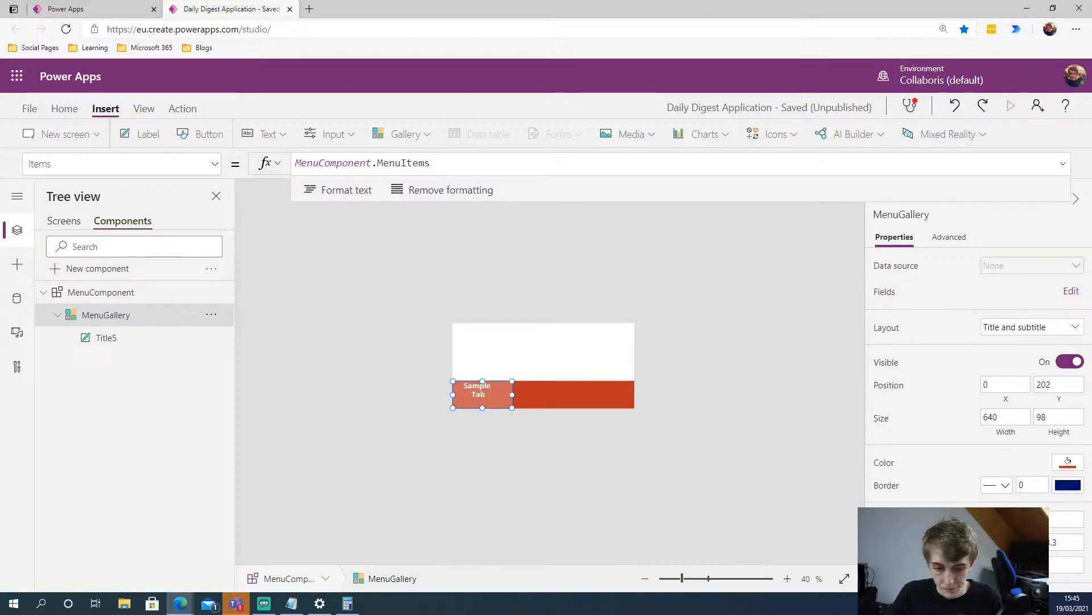
Switch text wrap of the Title5 label off and on again, and set its vertical alignment to Middle
{"action": "left_click", "coordinate": [485, 393]}
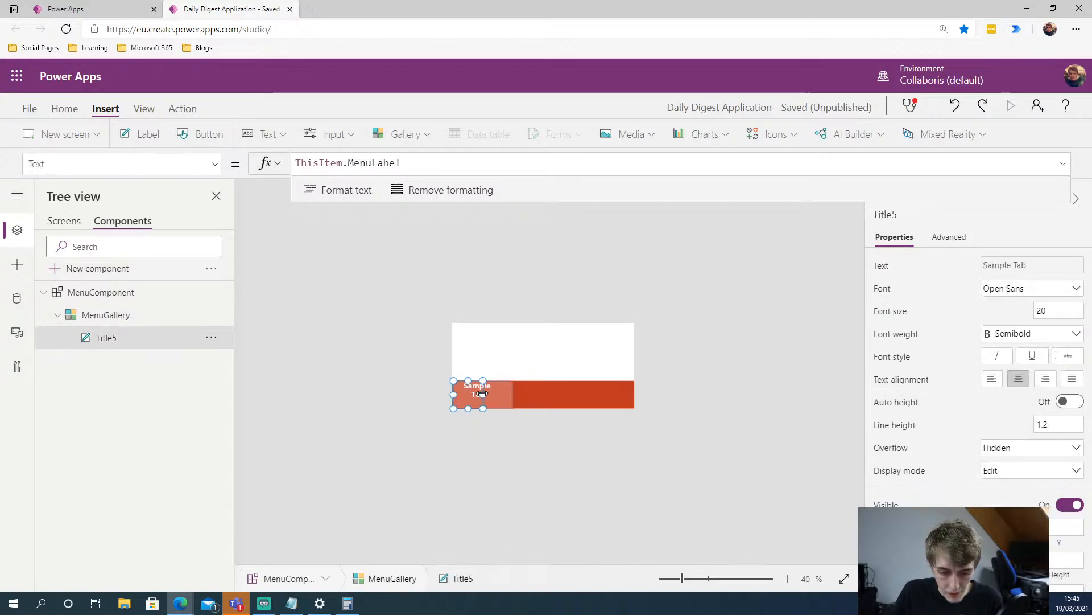
{"action": "scroll", "coordinate": [993, 406], "scroll_direction": "down", "scroll_amount": 5}
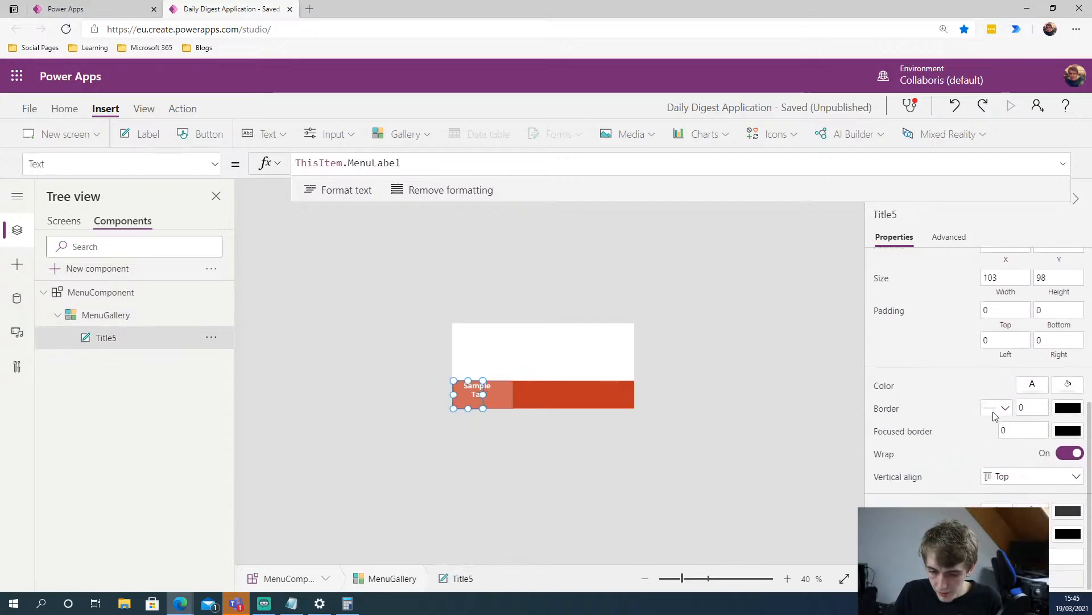
{"action": "scroll", "coordinate": [993, 407], "scroll_direction": "up", "scroll_amount": 1}
{"action": "scroll", "coordinate": [996, 405], "scroll_direction": "down", "scroll_amount": 1}
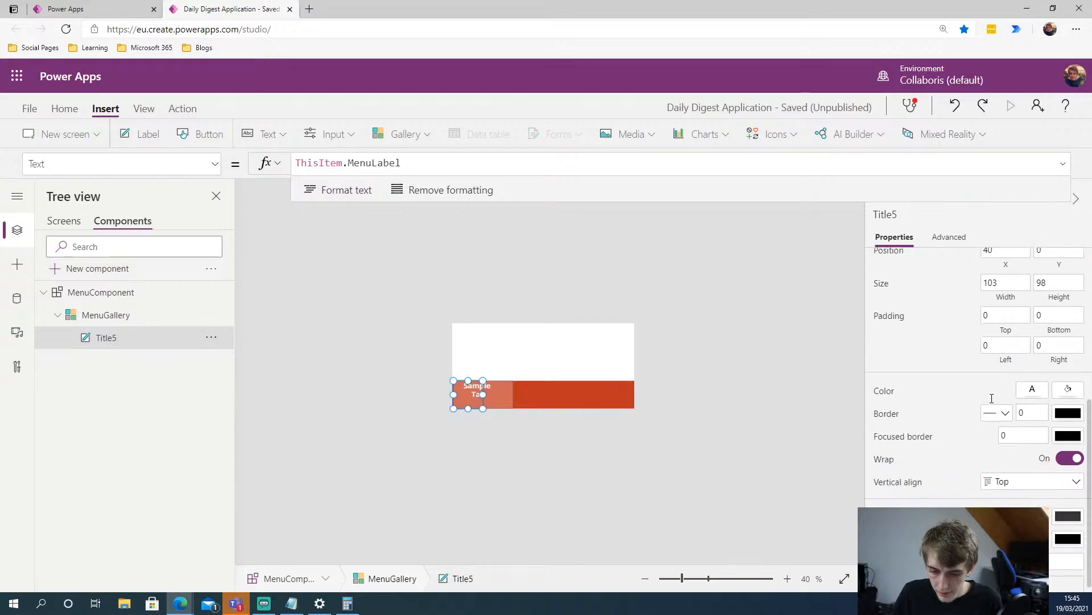
{"action": "left_click", "coordinate": [1072, 452]}
{"action": "left_click", "coordinate": [1072, 454]}
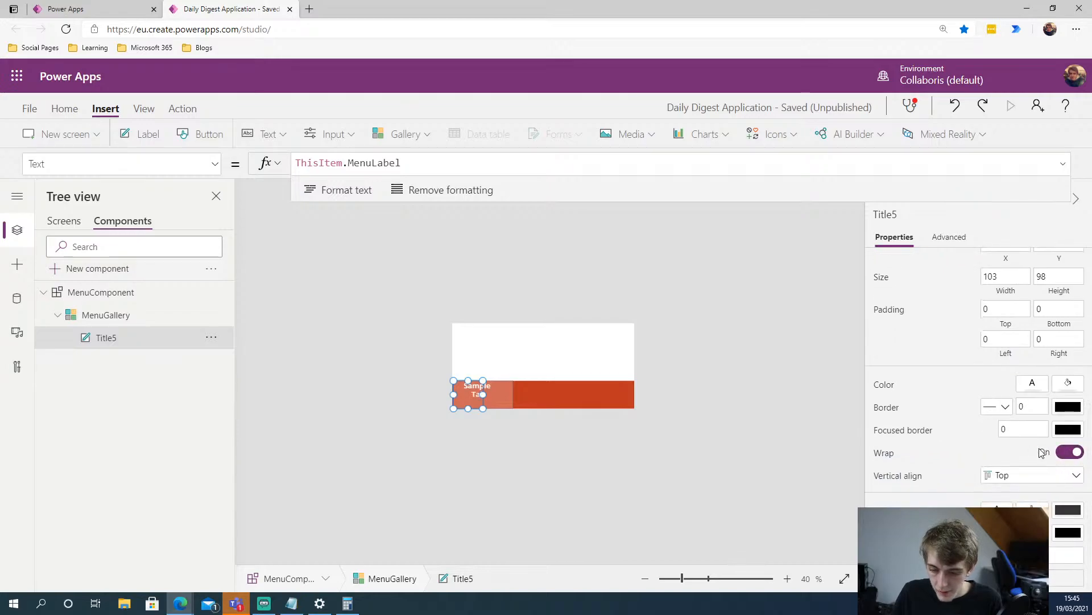
{"action": "left_click", "coordinate": [1000, 481]}
{"action": "left_click", "coordinate": [996, 506]}
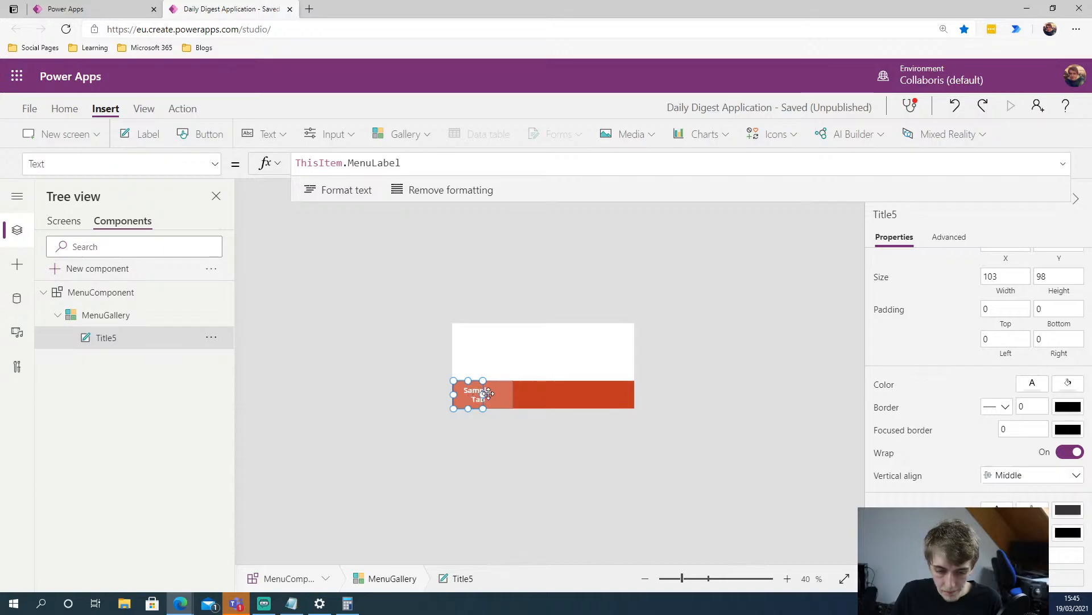
Widen the Title5 label to about 213, matching the width of one tab
{"action": "left_click_drag", "start_coordinate": [488, 394], "coordinate": [515, 399]}
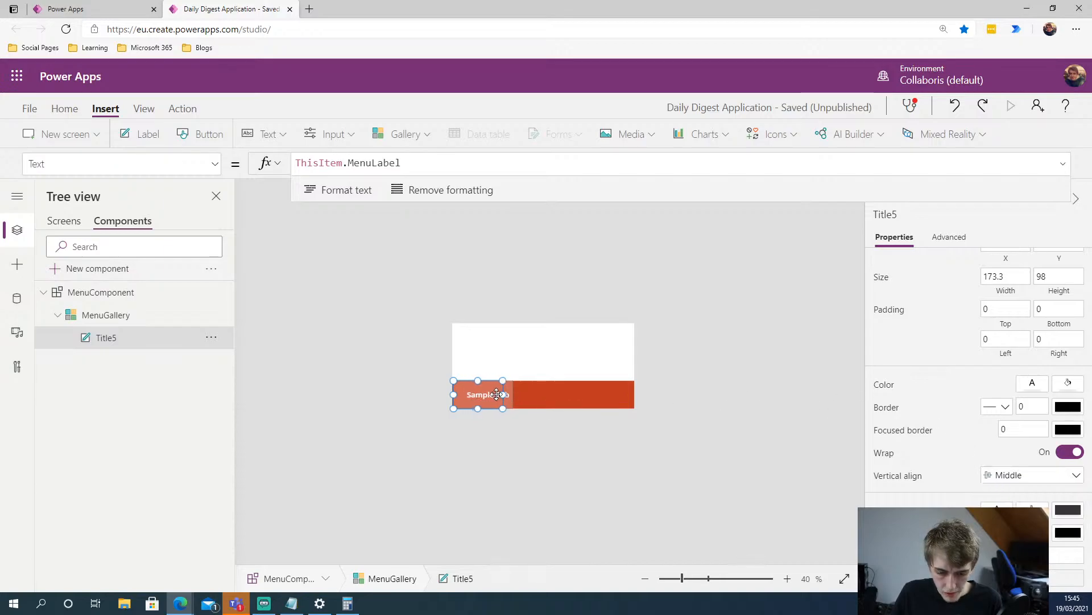
{"action": "scroll", "coordinate": [967, 380], "scroll_direction": "up", "scroll_amount": 3}
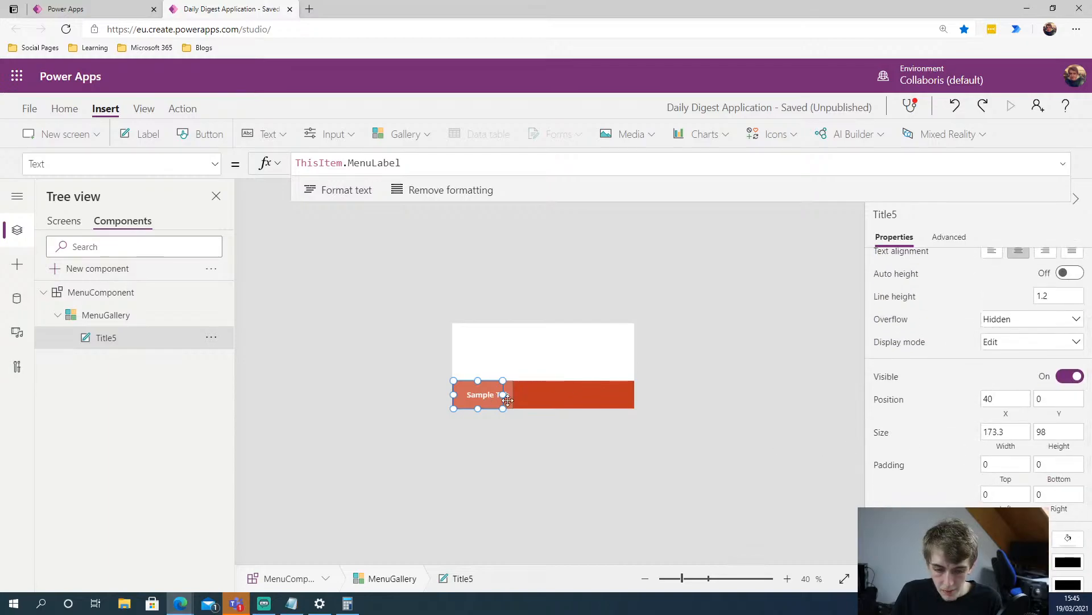
{"action": "left_click", "coordinate": [998, 430]}
{"action": "key", "text": "ctrl+a"}
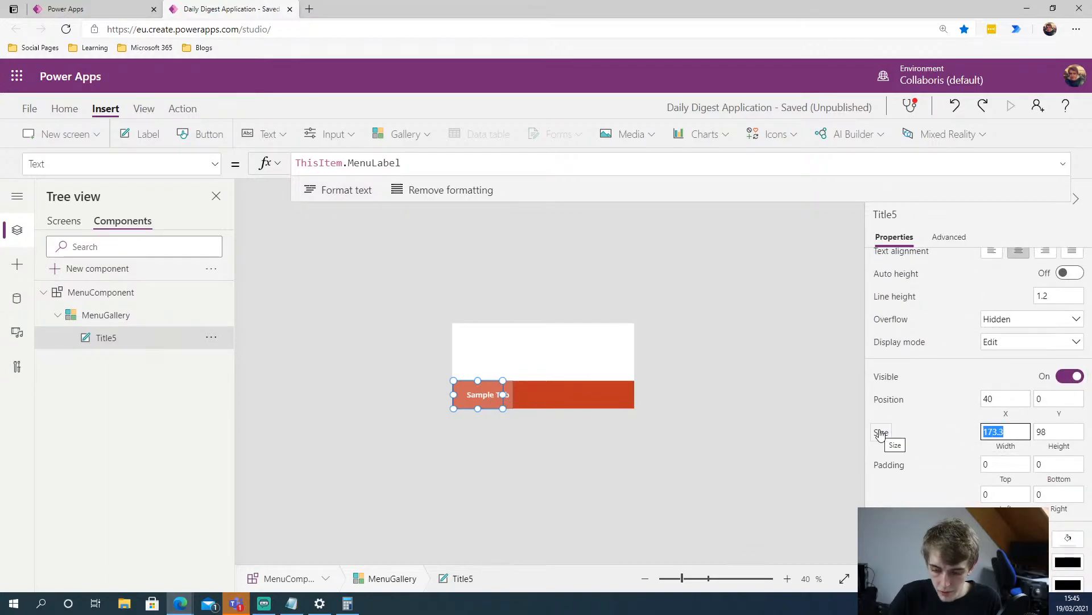
{"action": "type", "text": "21"}
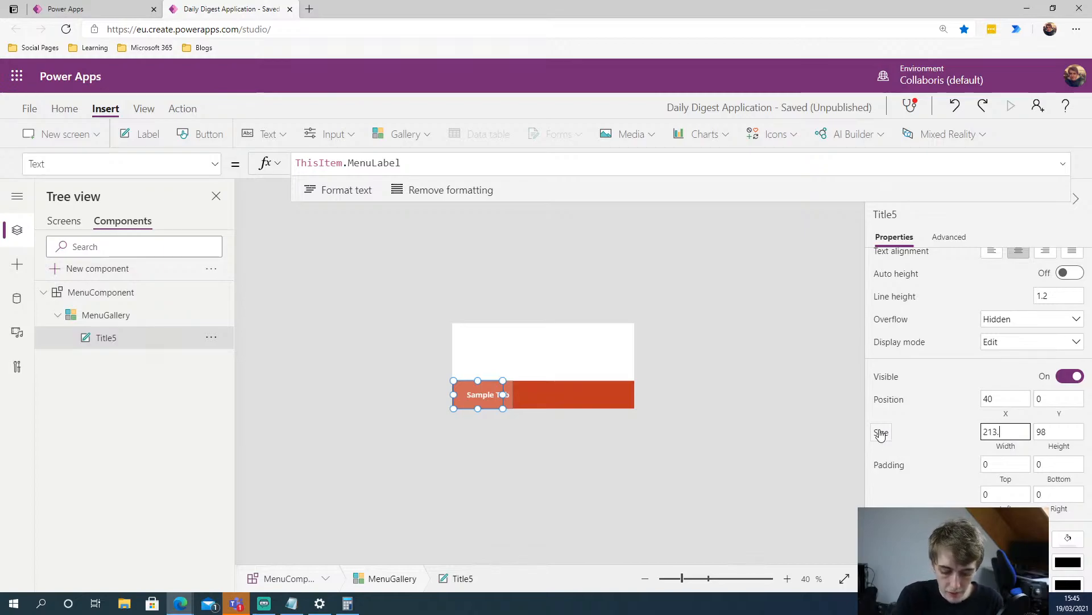
{"action": "left_click", "coordinate": [766, 374]}
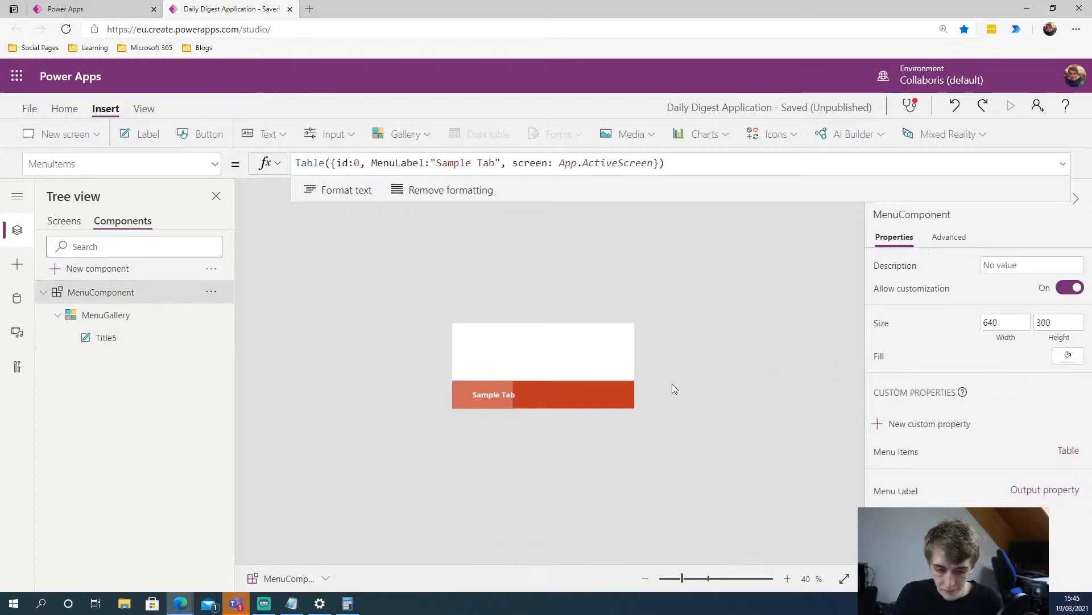
Align the text of the Title5 label to the left and check the menu tabs on Screen1
{"action": "left_click", "coordinate": [495, 402]}
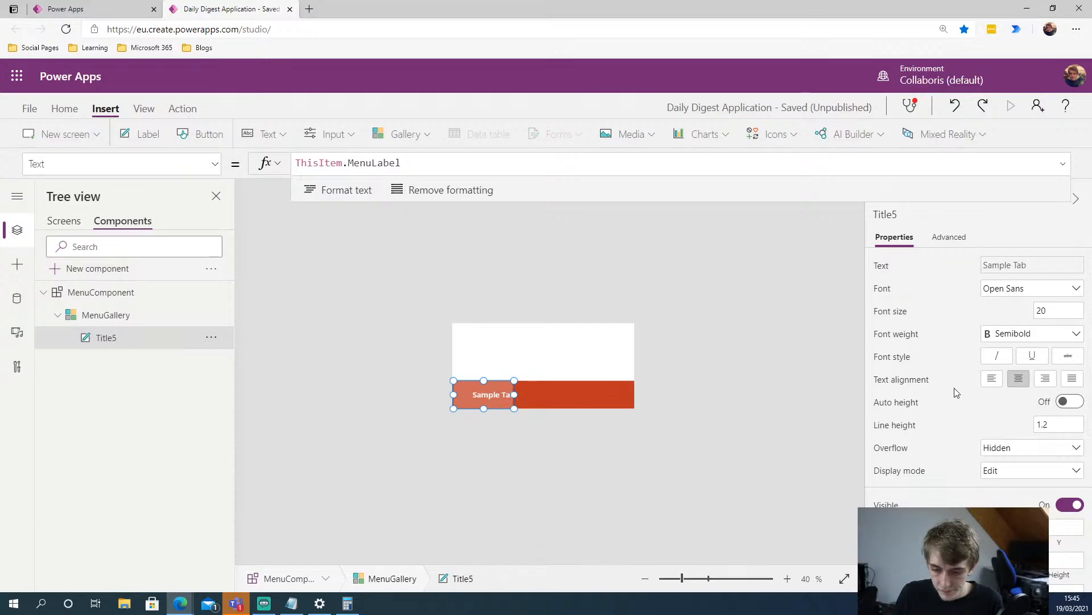
{"action": "left_click", "coordinate": [992, 379]}
{"action": "left_click", "coordinate": [736, 380]}
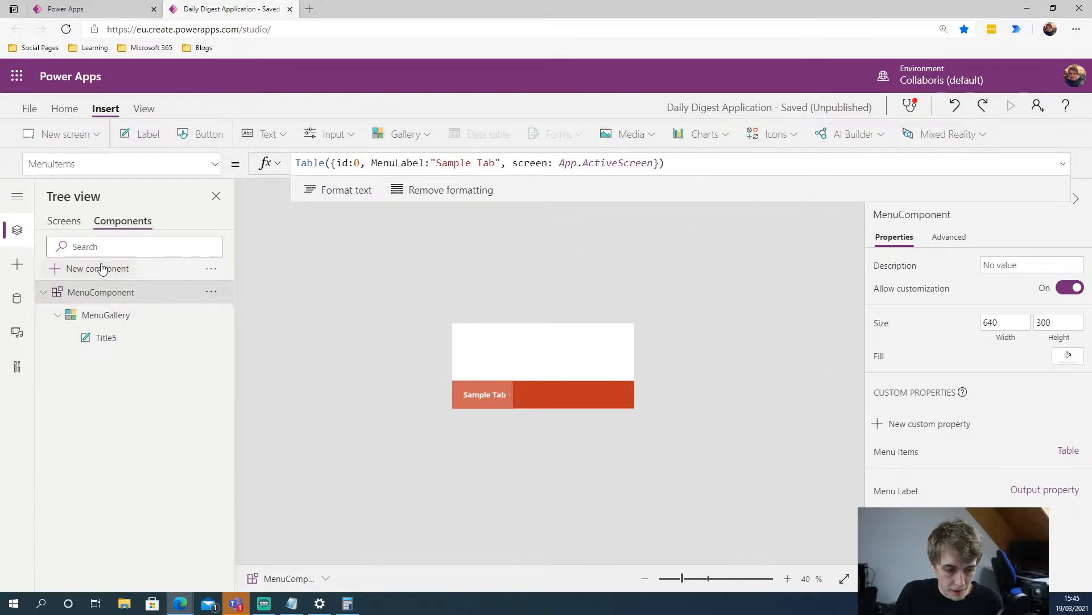
{"action": "left_click", "coordinate": [69, 220]}
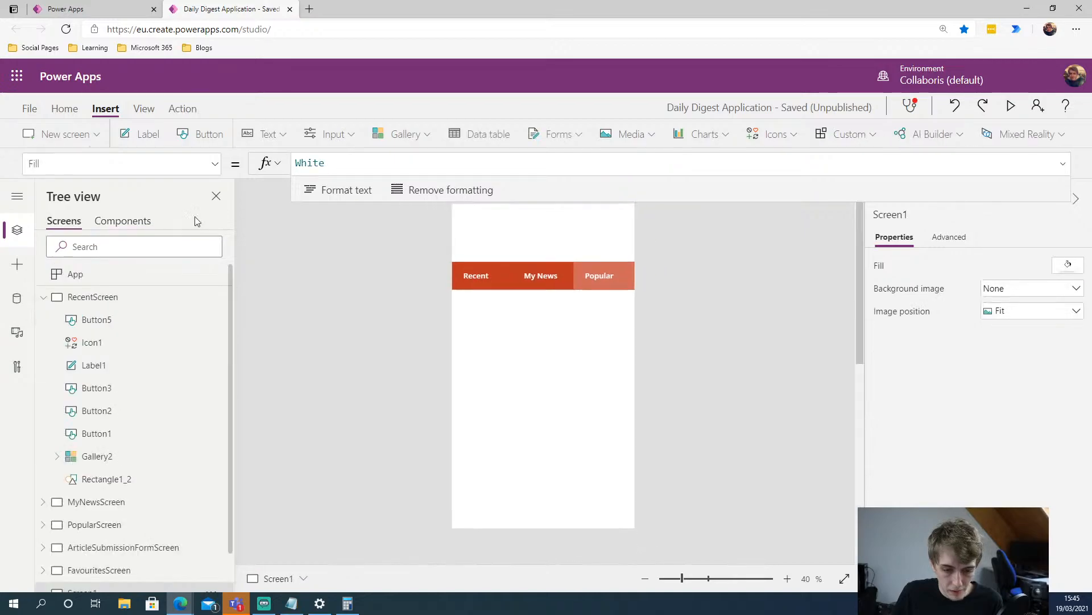
Preview Screen1 to check the menu tabs, return to the editor, and select the menu component on the screen
{"action": "left_click", "coordinate": [1013, 104]}
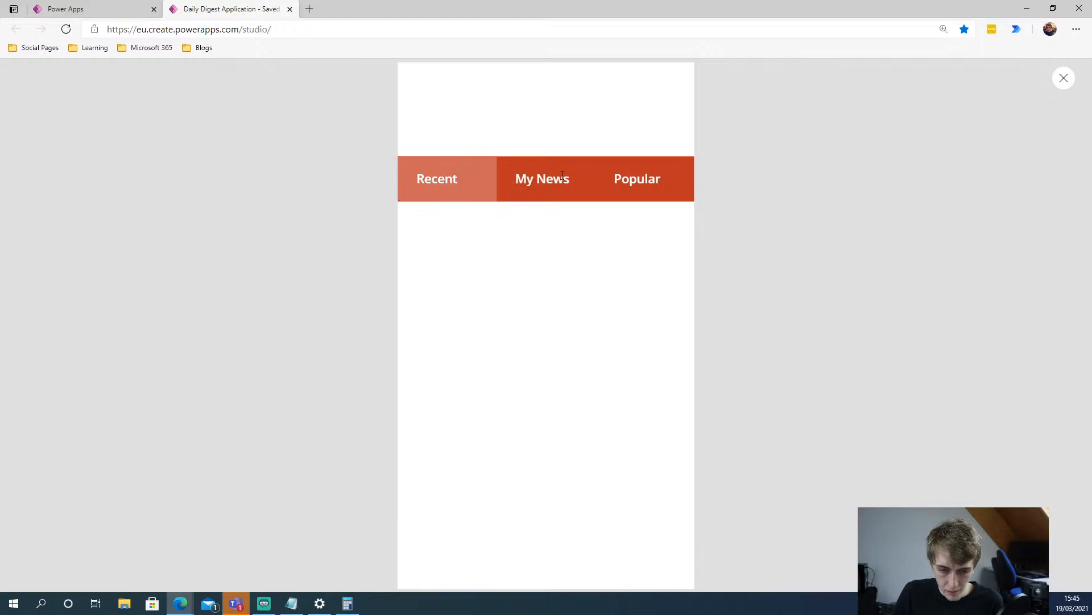
{"action": "left_click", "coordinate": [1062, 79]}
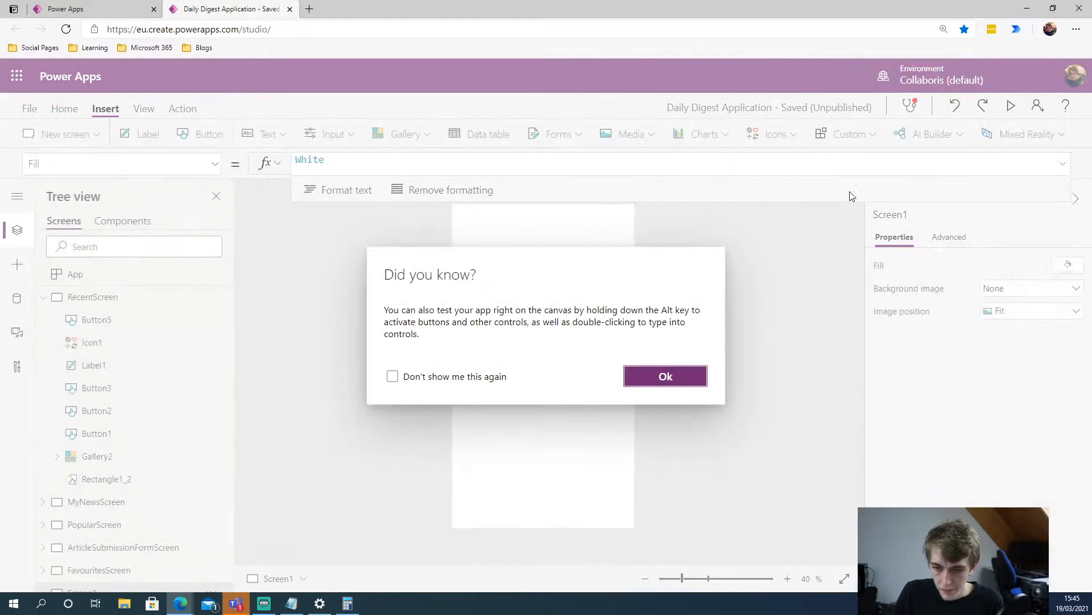
{"action": "left_click", "coordinate": [664, 375]}
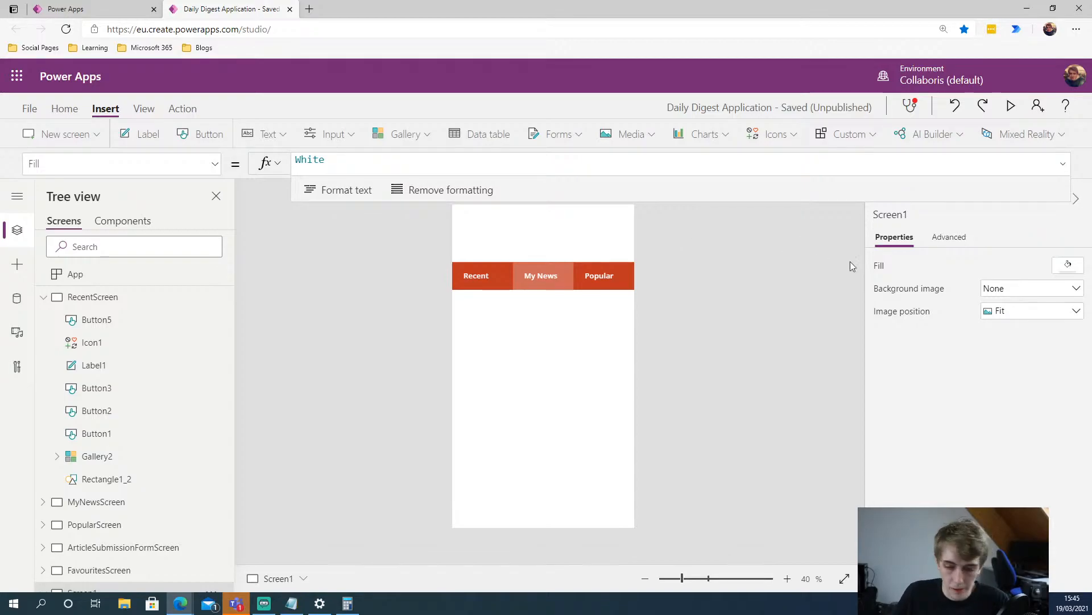
{"action": "left_click", "coordinate": [474, 282]}
{"action": "left_click", "coordinate": [413, 333]}
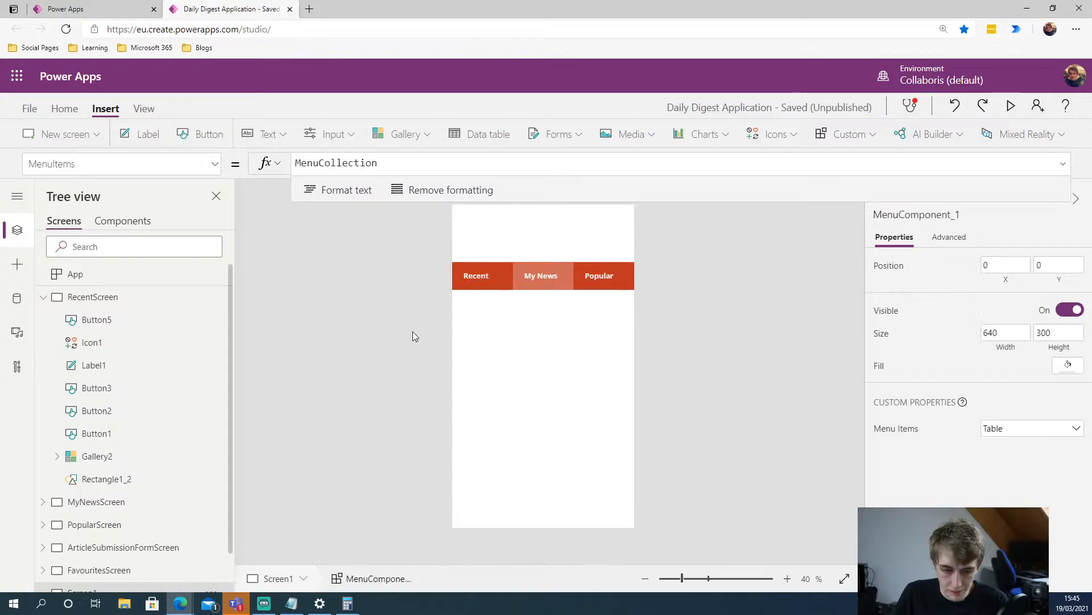
{"action": "left_click", "coordinate": [486, 282]}
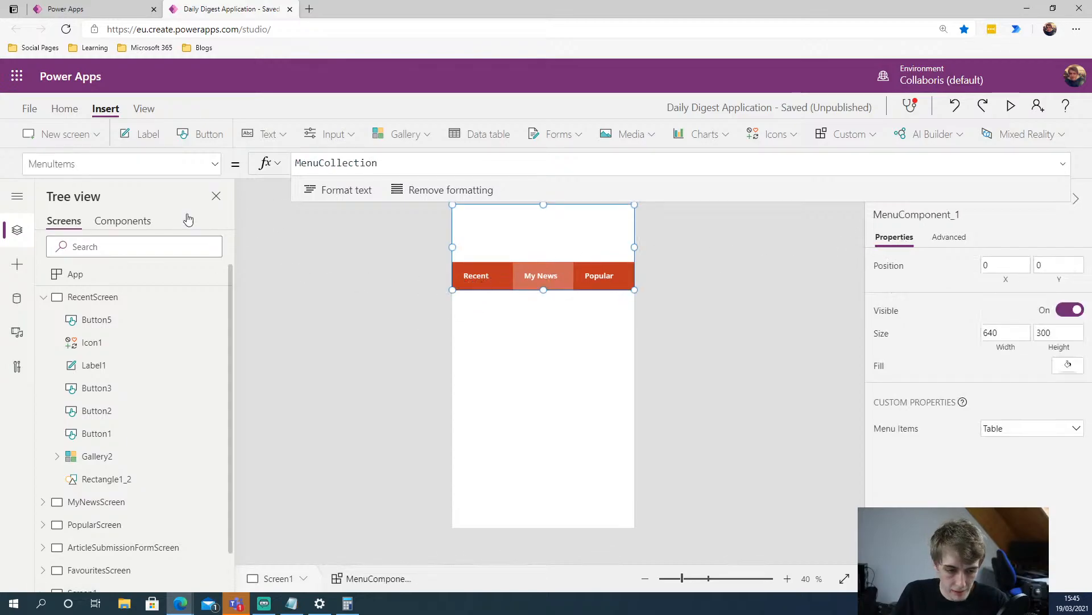
Narrow the Title5 label inside MenuComponent to a width of about 93
{"action": "left_click", "coordinate": [123, 222]}
{"action": "left_click", "coordinate": [492, 405]}
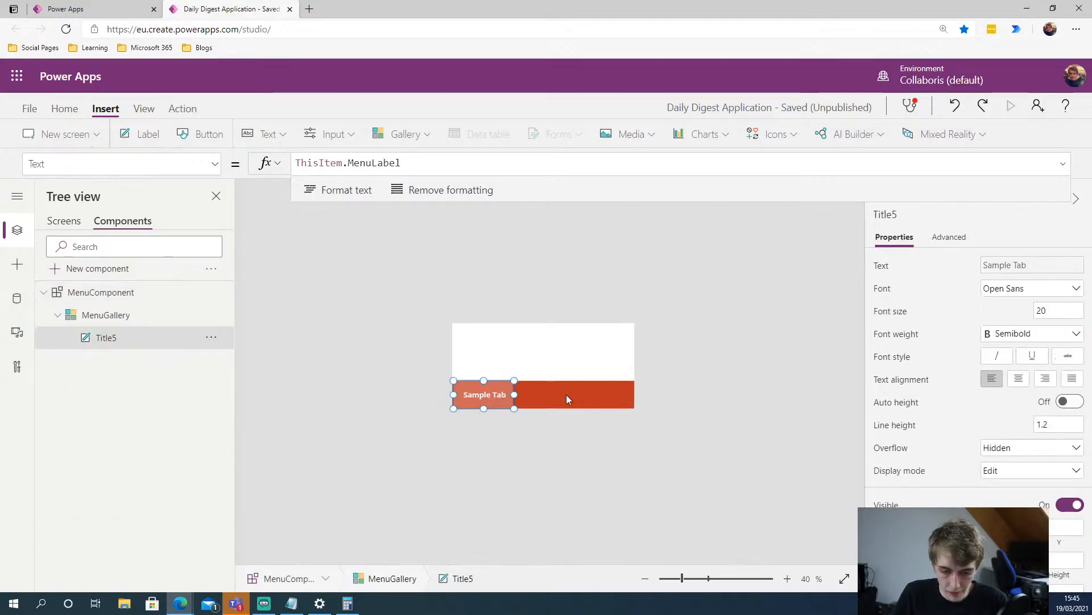
{"action": "left_click", "coordinate": [507, 399]}
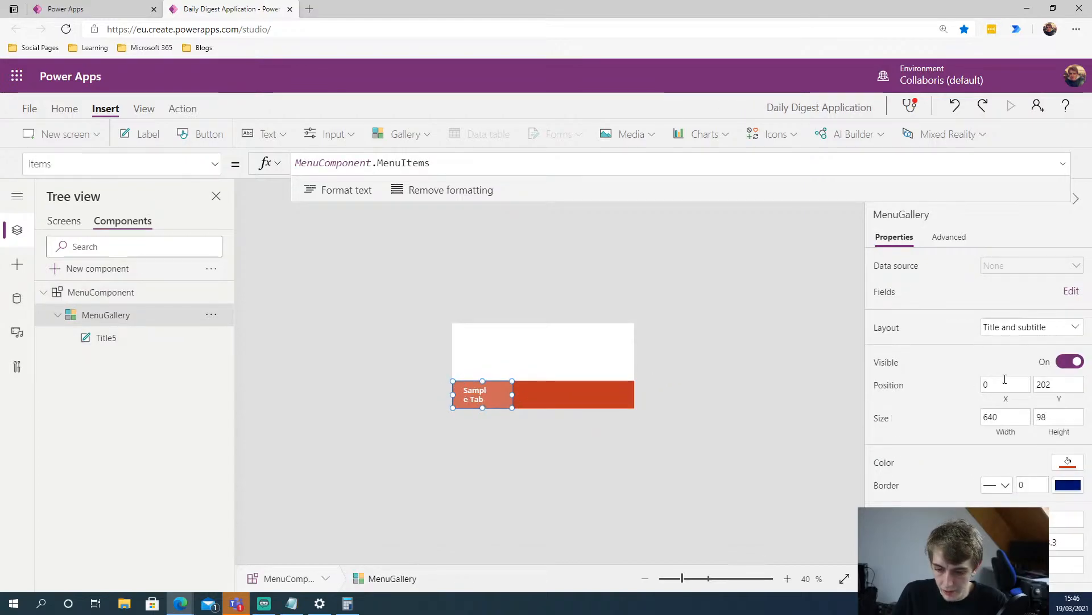
Try a template size of 33% for MenuGallery in MenuComponent
{"action": "scroll", "coordinate": [1072, 445], "scroll_direction": "down", "scroll_amount": 2}
{"action": "left_click", "coordinate": [1072, 444]}
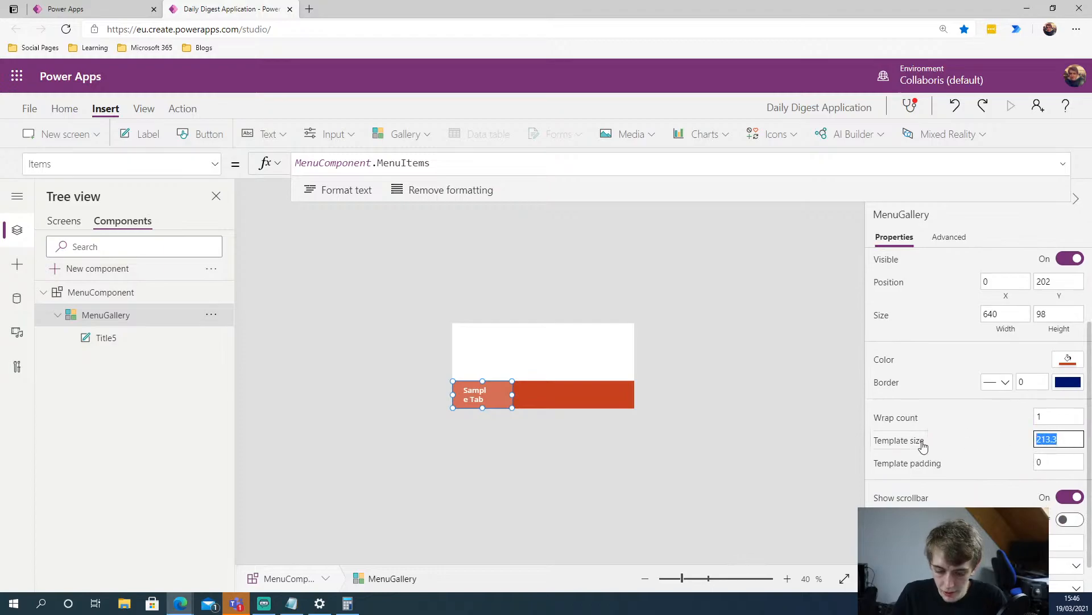
{"action": "type", "text": "33"}
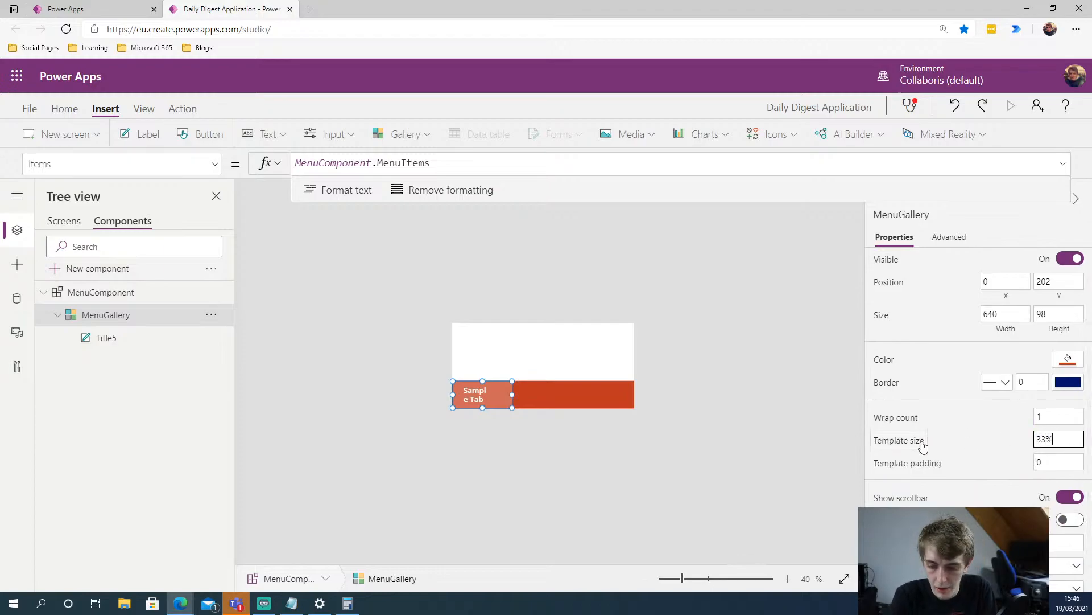
{"action": "left_click", "coordinate": [830, 387]}
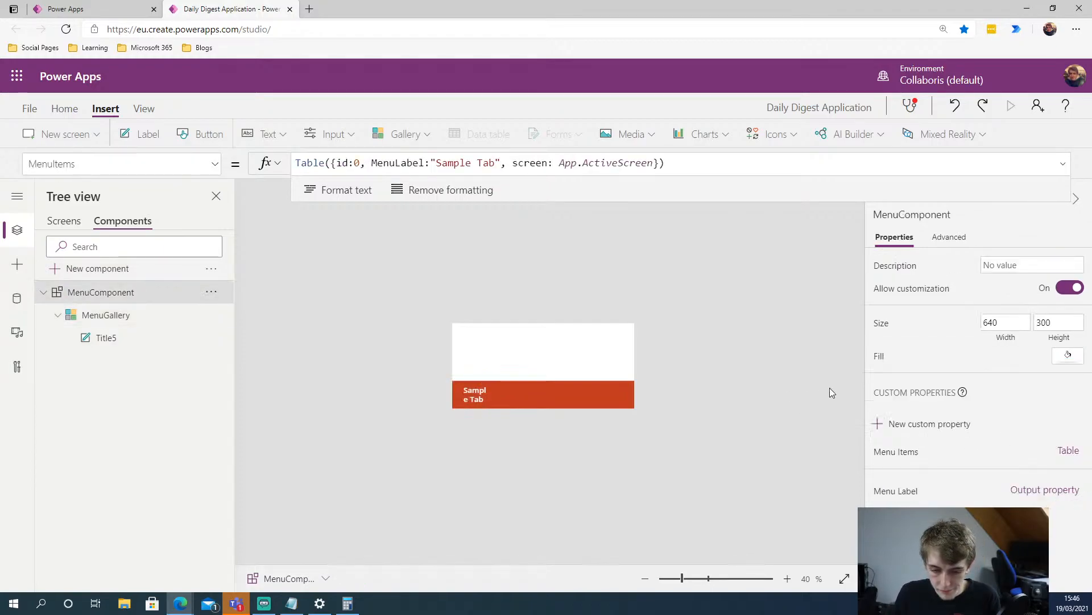
{"action": "left_click", "coordinate": [561, 407]}
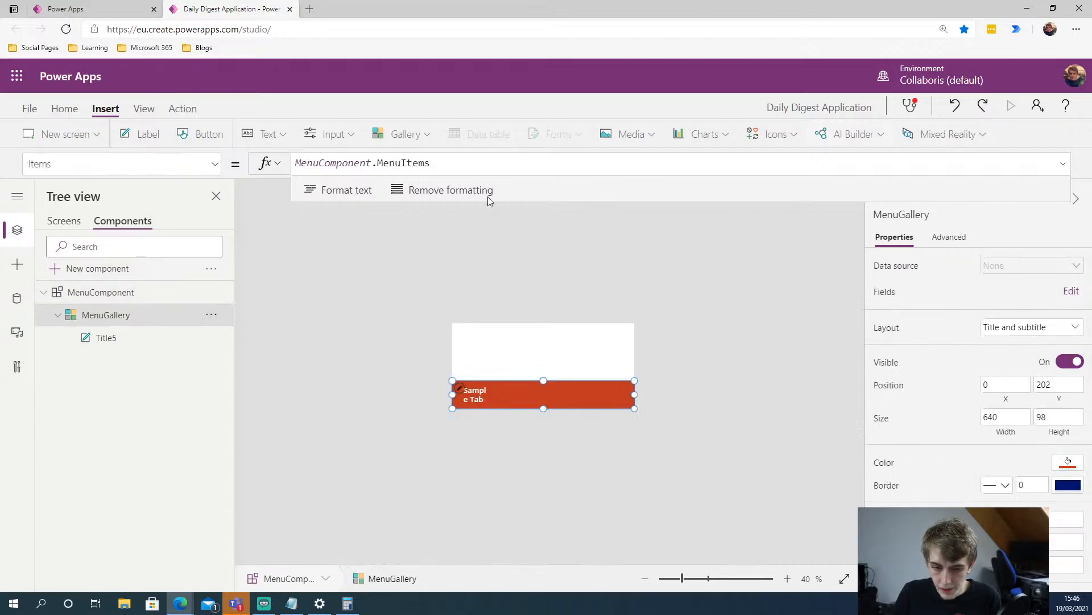
Preview Screen1 to check how the menu tabs look with the changed template size, and return to the editor
{"action": "left_click", "coordinate": [64, 221]}
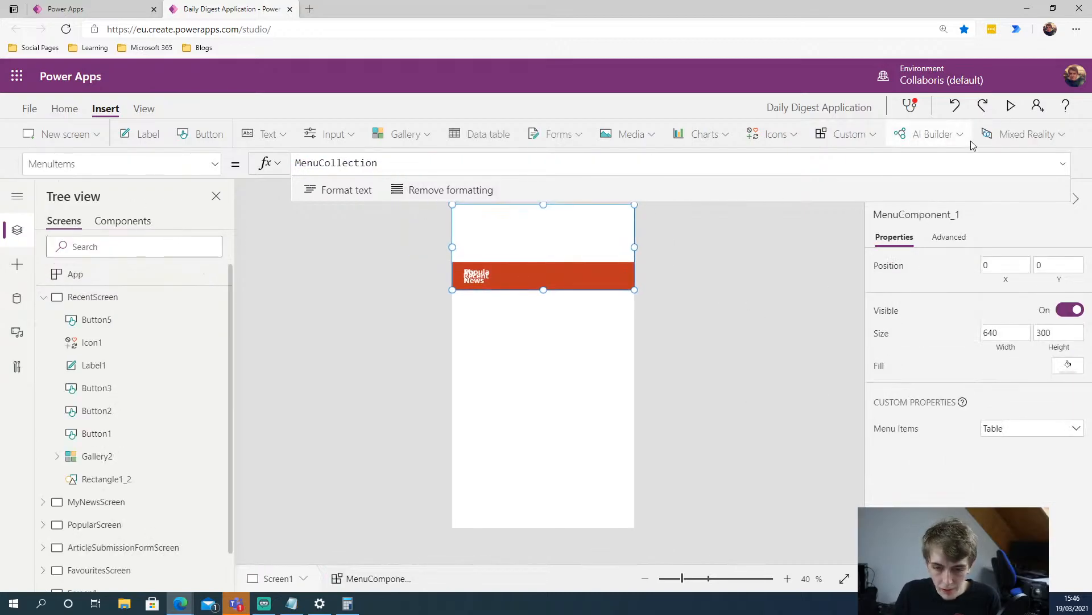
{"action": "left_click", "coordinate": [1010, 106]}
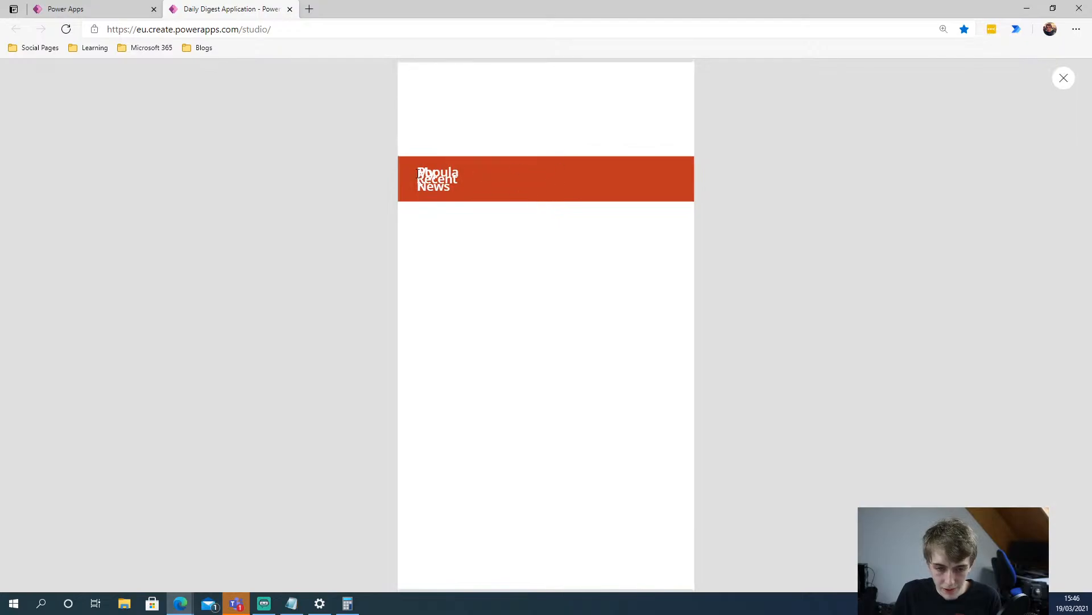
{"action": "left_click", "coordinate": [1062, 78]}
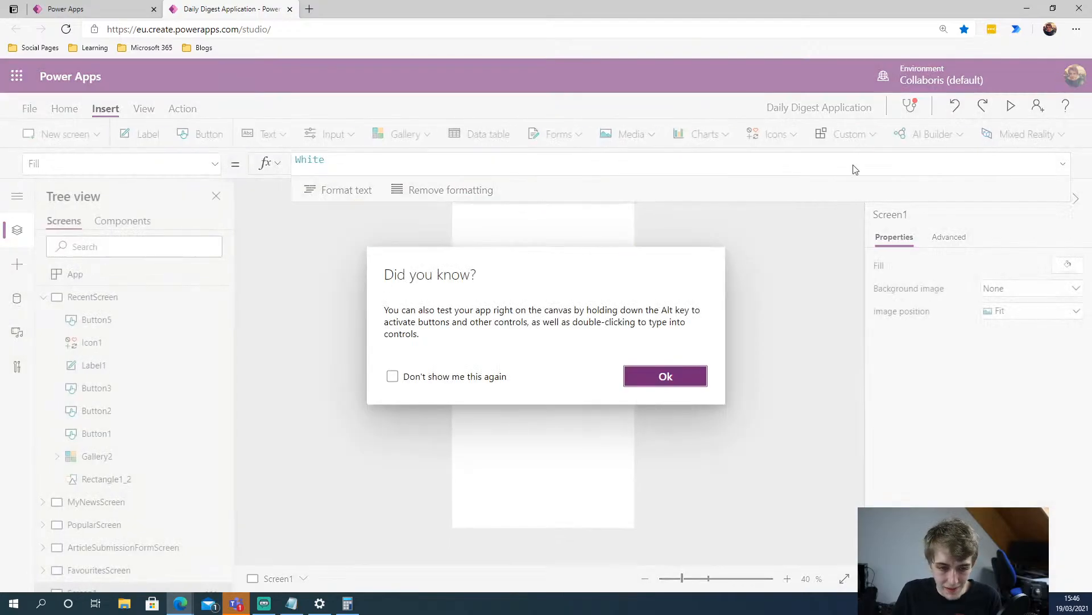
{"action": "left_click", "coordinate": [683, 376]}
Restore the MenuGallery template size in MenuComponent to 213.3
{"action": "left_click", "coordinate": [122, 221]}
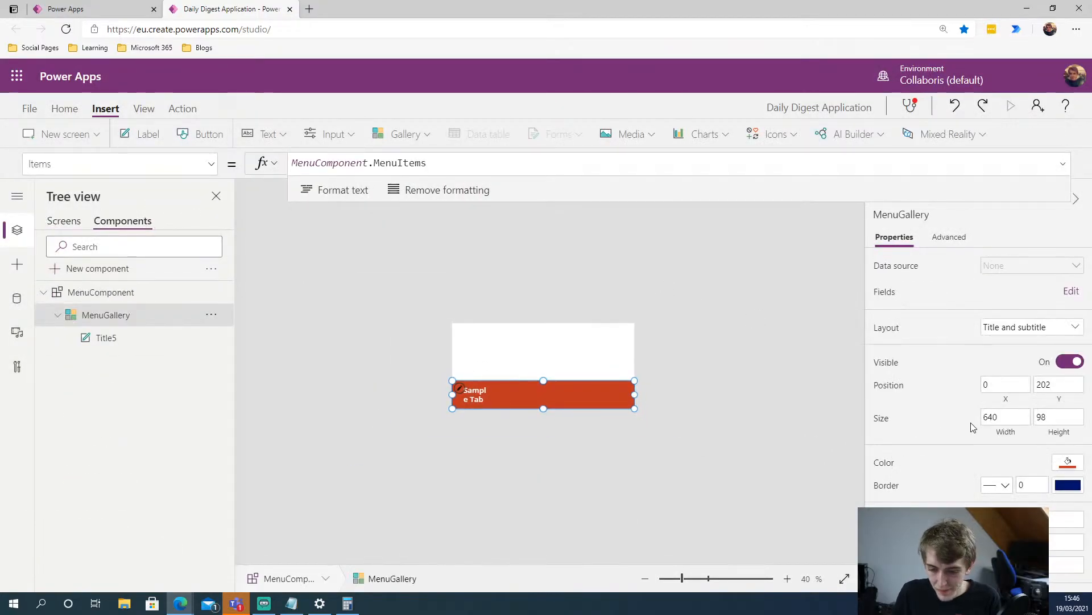
{"action": "scroll", "coordinate": [977, 428], "scroll_direction": "down", "scroll_amount": 3}
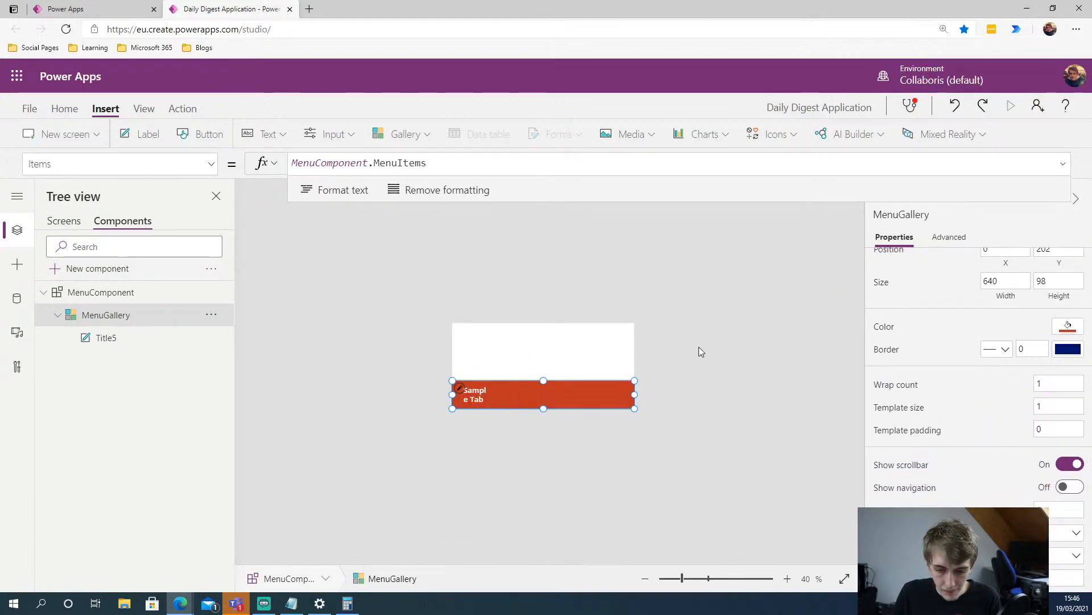
{"action": "left_click", "coordinate": [101, 337]}
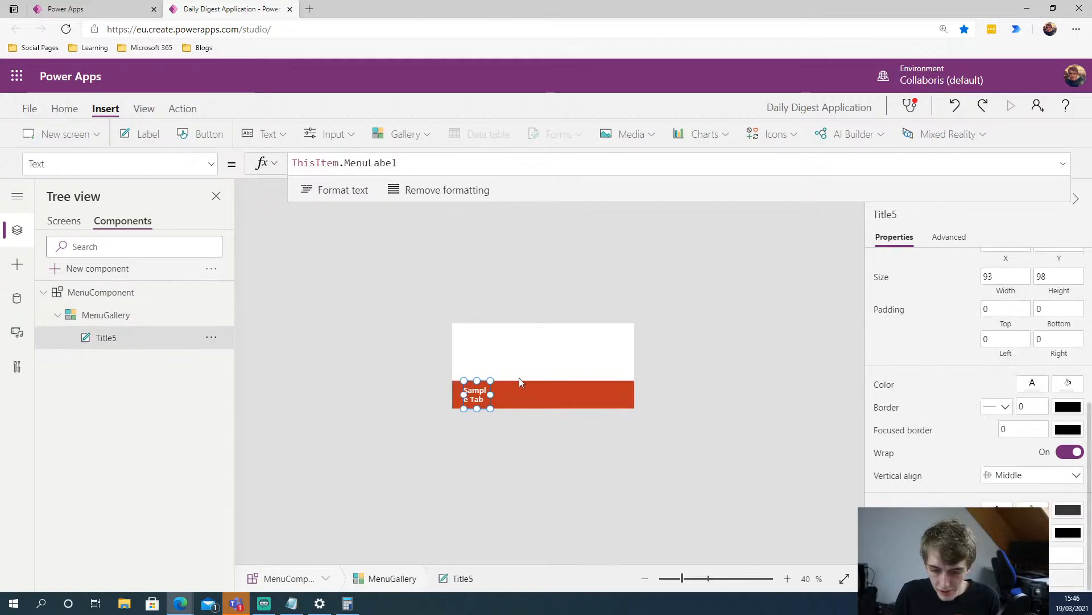
{"action": "left_click", "coordinate": [524, 391]}
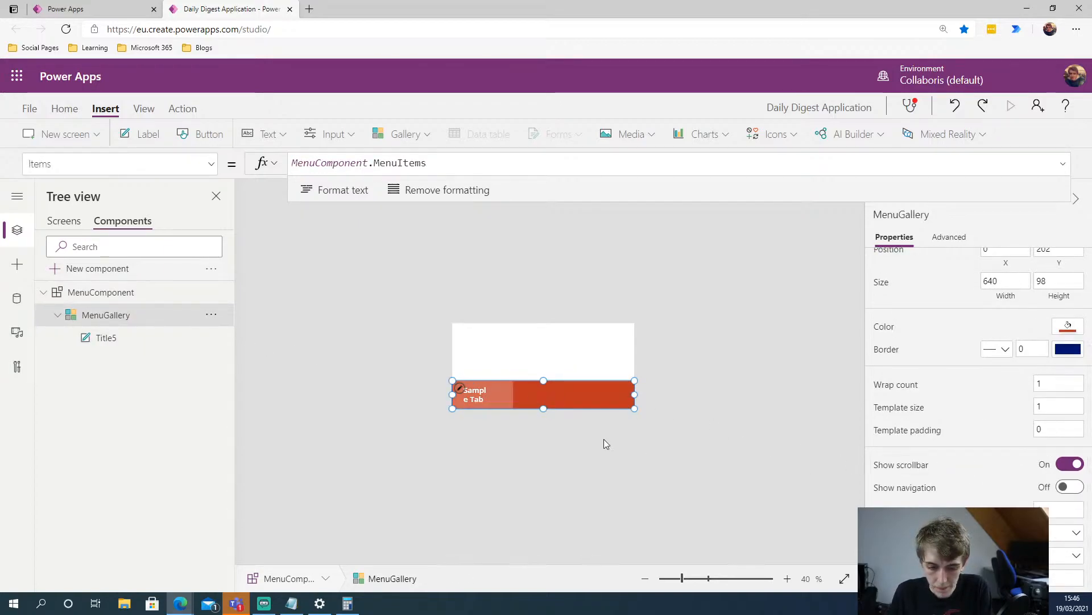
{"action": "left_click", "coordinate": [503, 392]}
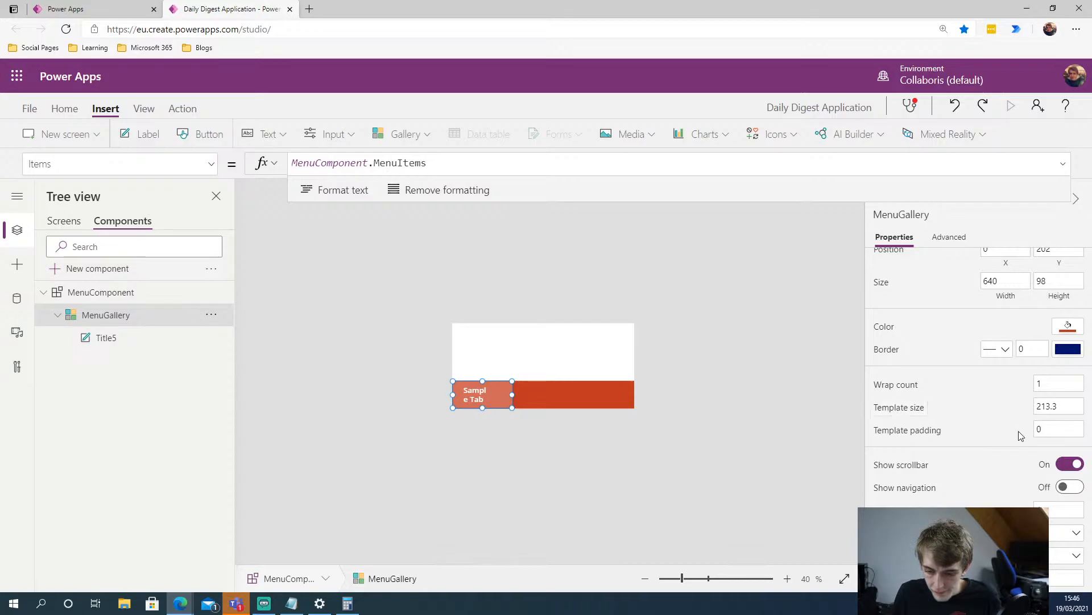
{"action": "left_click", "coordinate": [855, 418]}
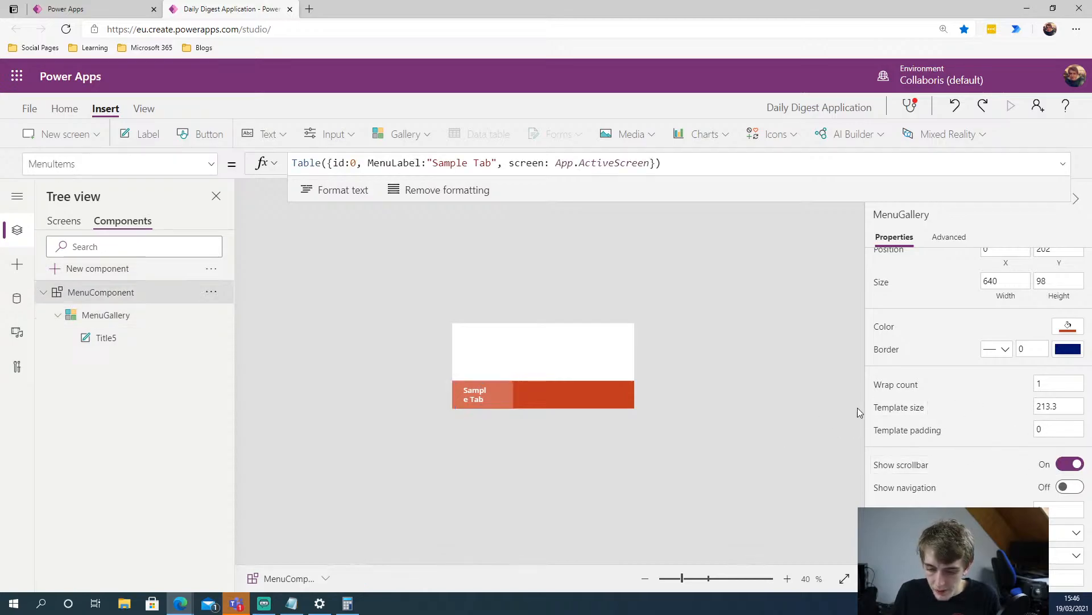
Center the text of the Title5 label and look through its remaining properties
{"action": "left_click", "coordinate": [464, 394]}
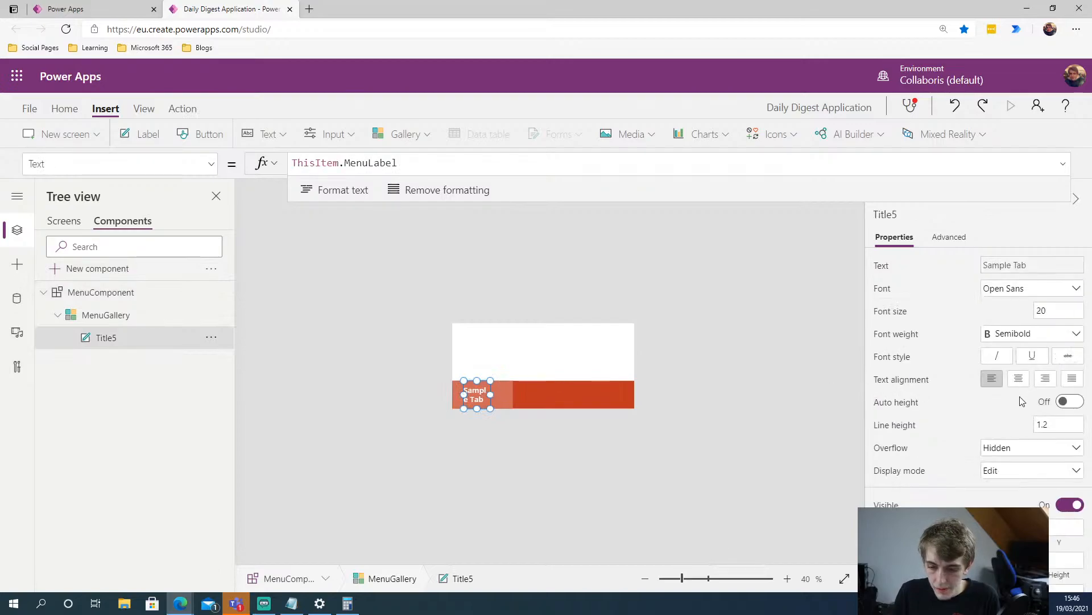
{"action": "left_click", "coordinate": [1019, 378]}
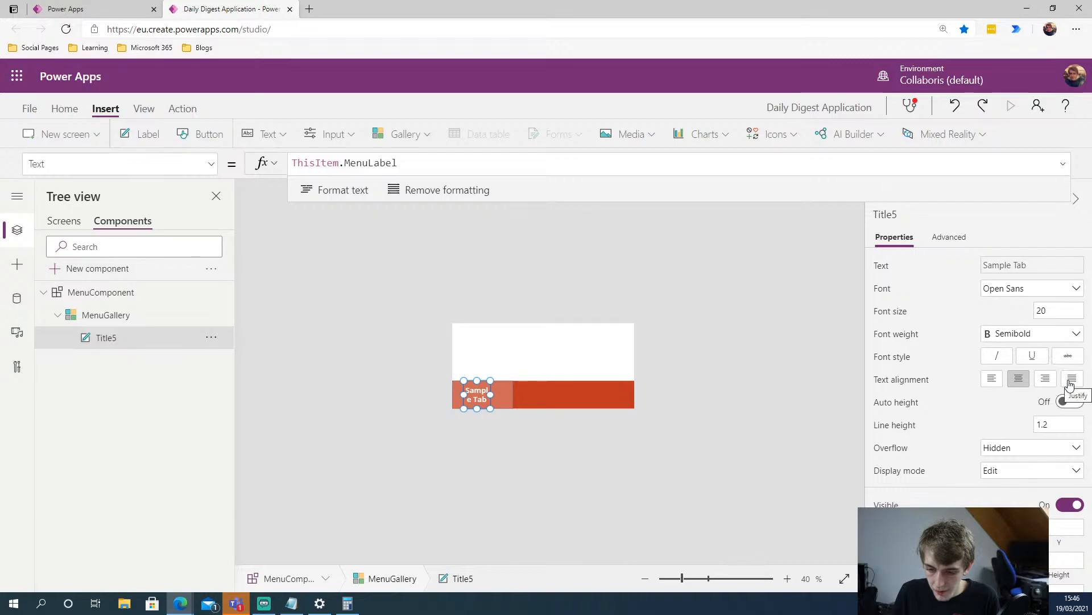
{"action": "scroll", "coordinate": [964, 421], "scroll_direction": "down", "scroll_amount": 3}
{"action": "scroll", "coordinate": [988, 458], "scroll_direction": "down", "scroll_amount": 5}
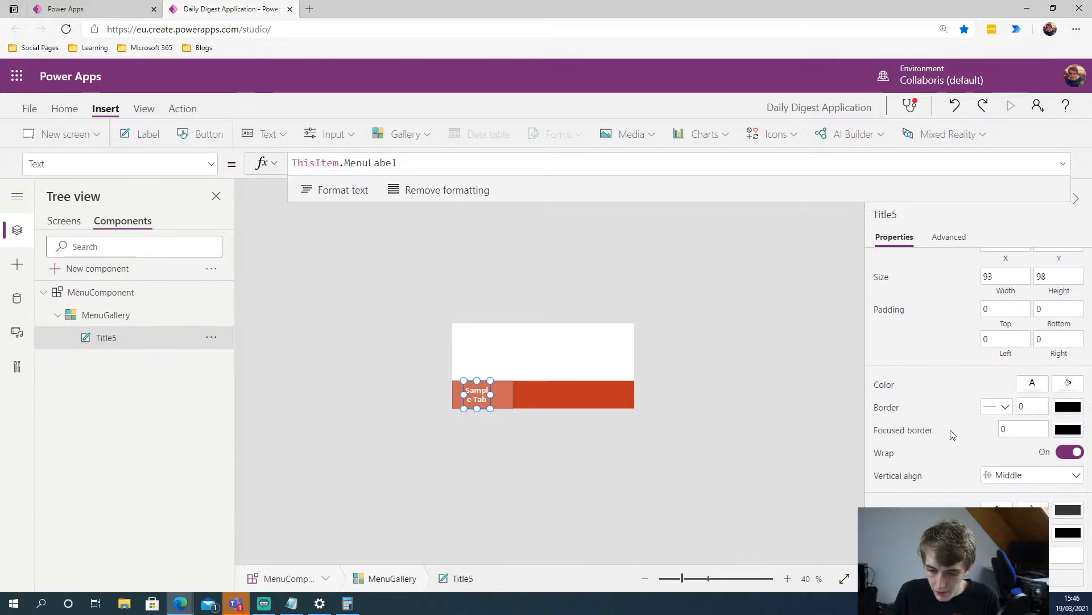
{"action": "scroll", "coordinate": [951, 427], "scroll_direction": "up", "scroll_amount": 8}
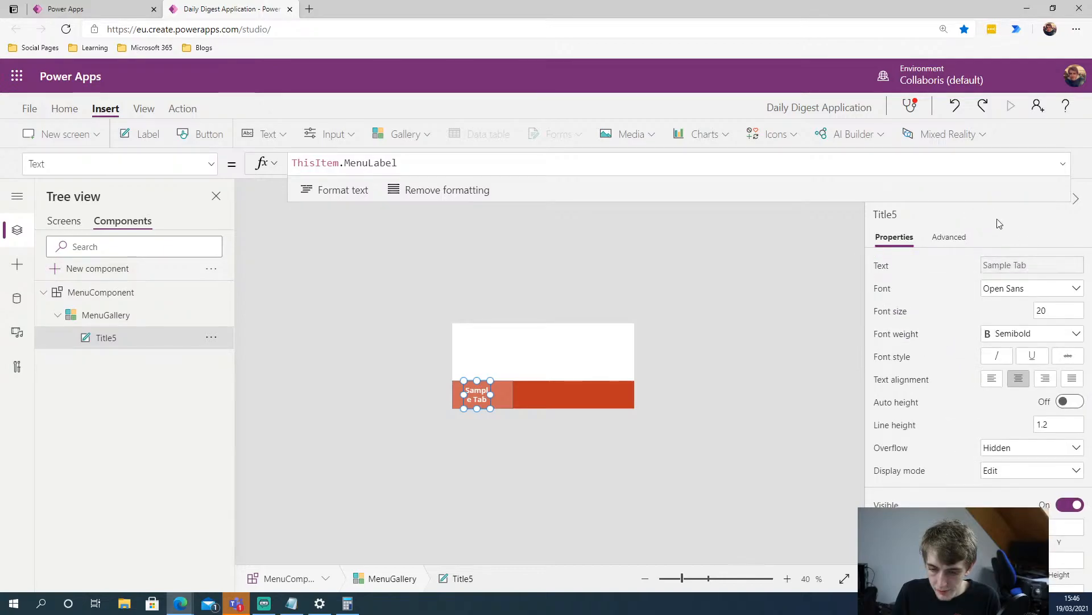
{"action": "left_click", "coordinate": [844, 272]}
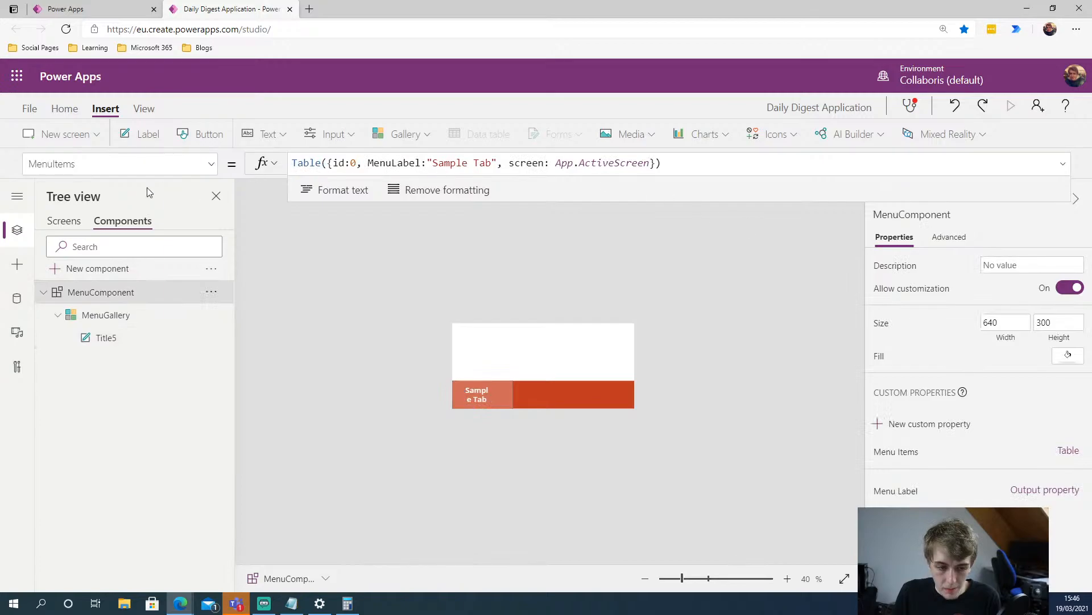
Preview Screen1 to check the centered tab labels, and return to the editor
{"action": "left_click", "coordinate": [80, 221]}
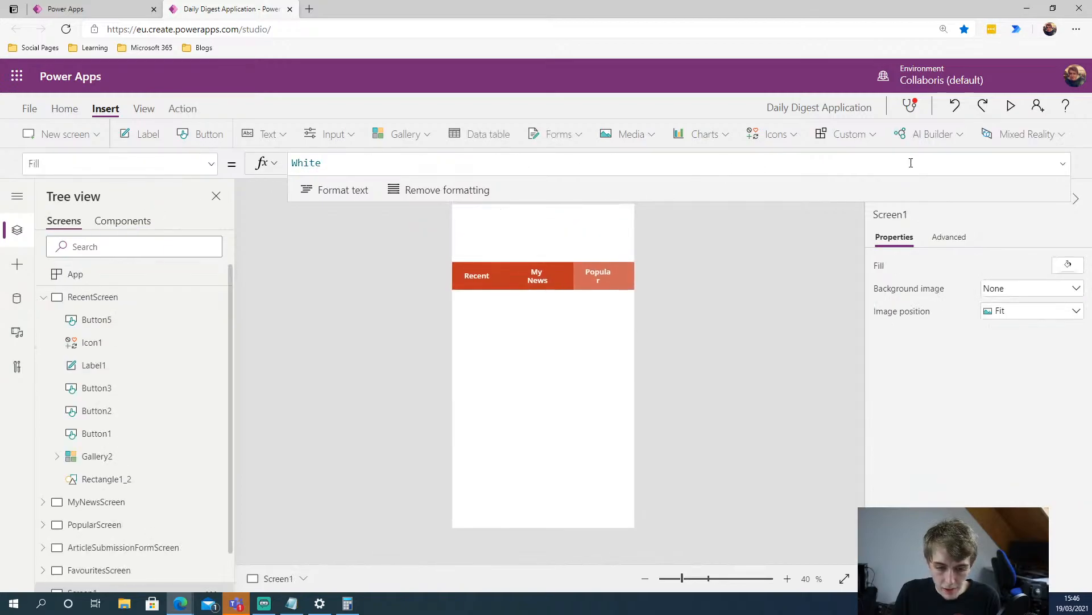
{"action": "left_click", "coordinate": [1011, 106]}
{"action": "left_click", "coordinate": [1064, 78]}
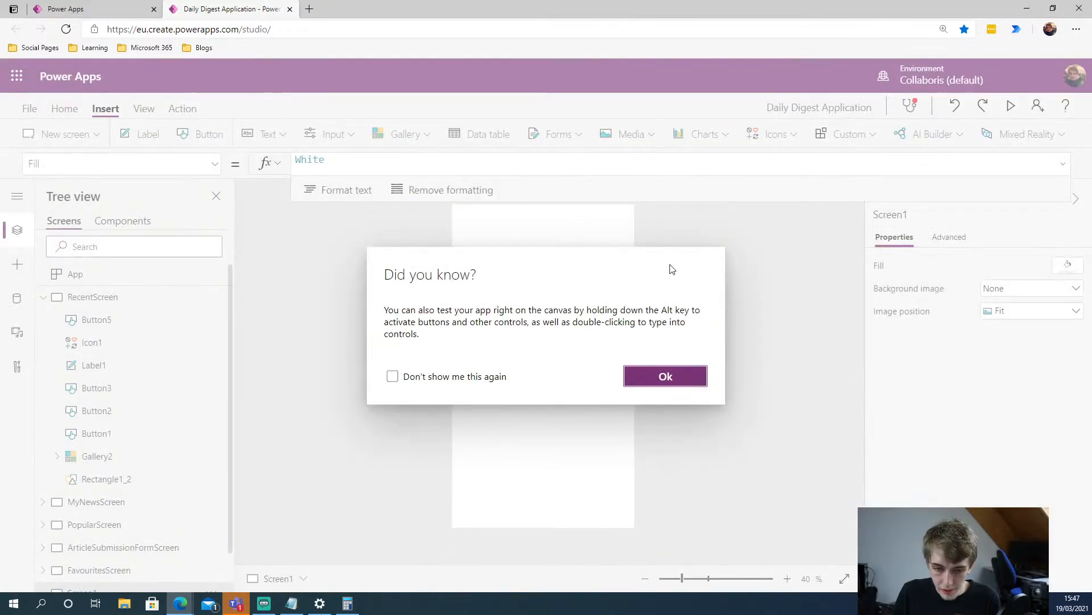
{"action": "left_click", "coordinate": [654, 378]}
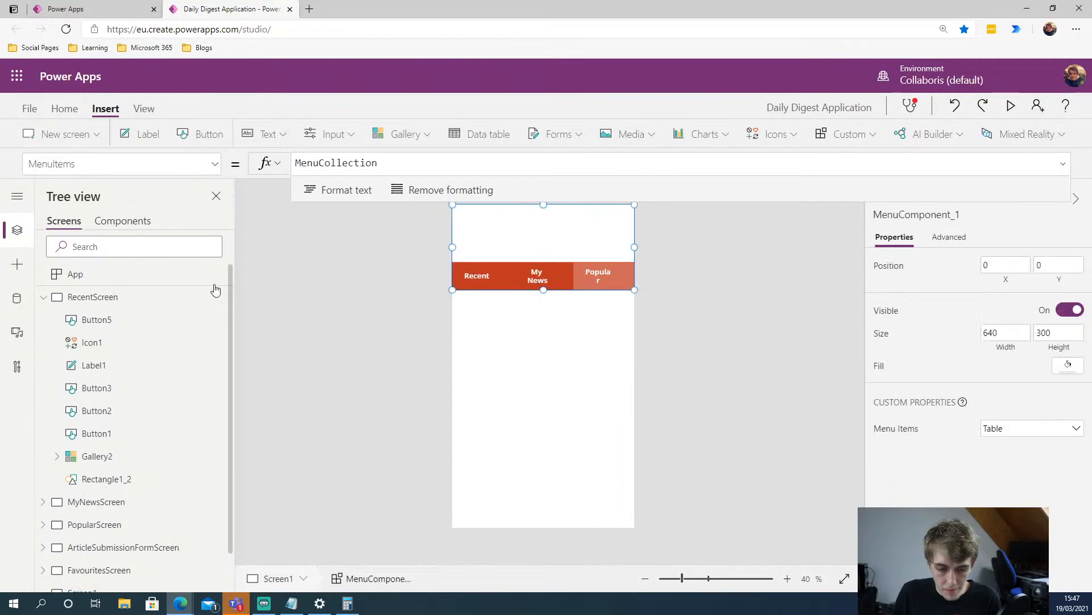
Widen the Title5 label in MenuComponent so its text fits on one line in the middle of the tab
{"action": "left_click", "coordinate": [116, 221]}
{"action": "left_click", "coordinate": [479, 394]}
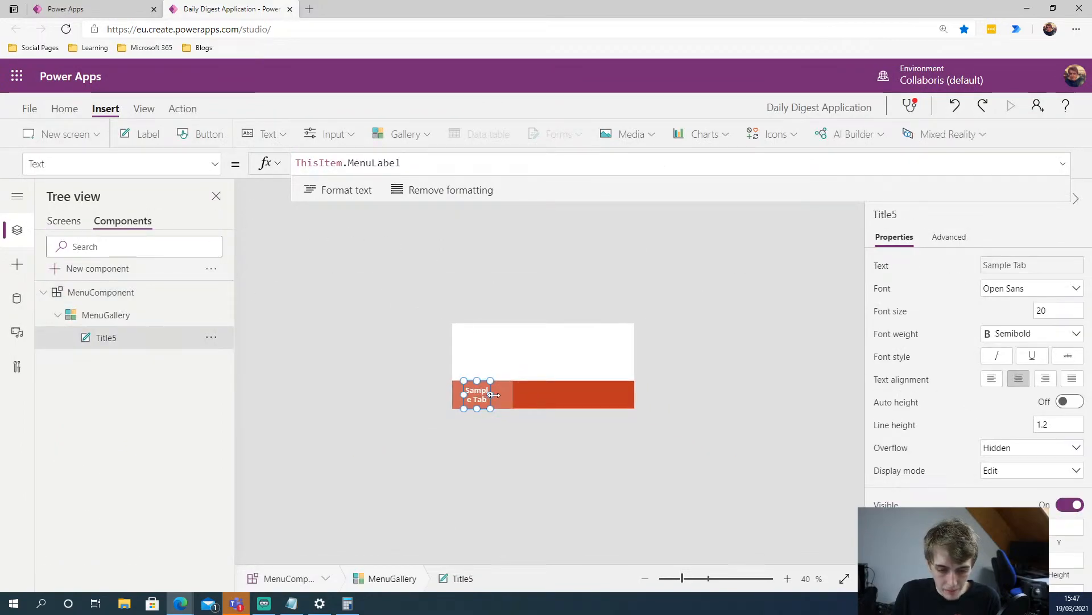
{"action": "left_click_drag", "start_coordinate": [510, 395], "coordinate": [411, 395]}
{"action": "left_click", "coordinate": [383, 391]}
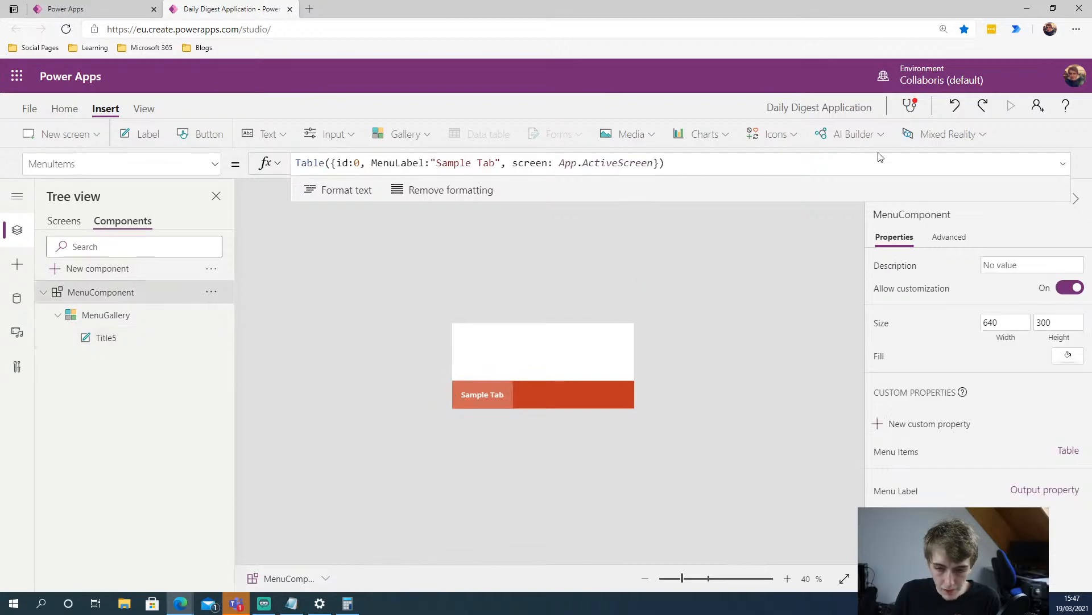
Preview Screen1, switch between the Recent, My News and Popular tabs to test the selection highlight, and return to the editor
{"action": "left_click", "coordinate": [68, 221]}
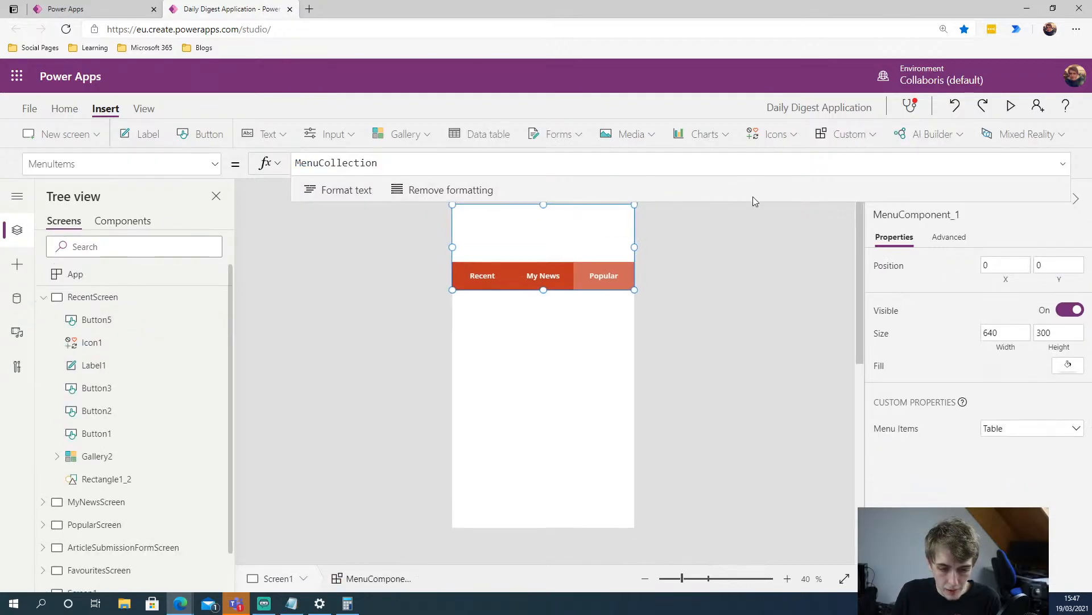
{"action": "left_click", "coordinate": [1011, 106]}
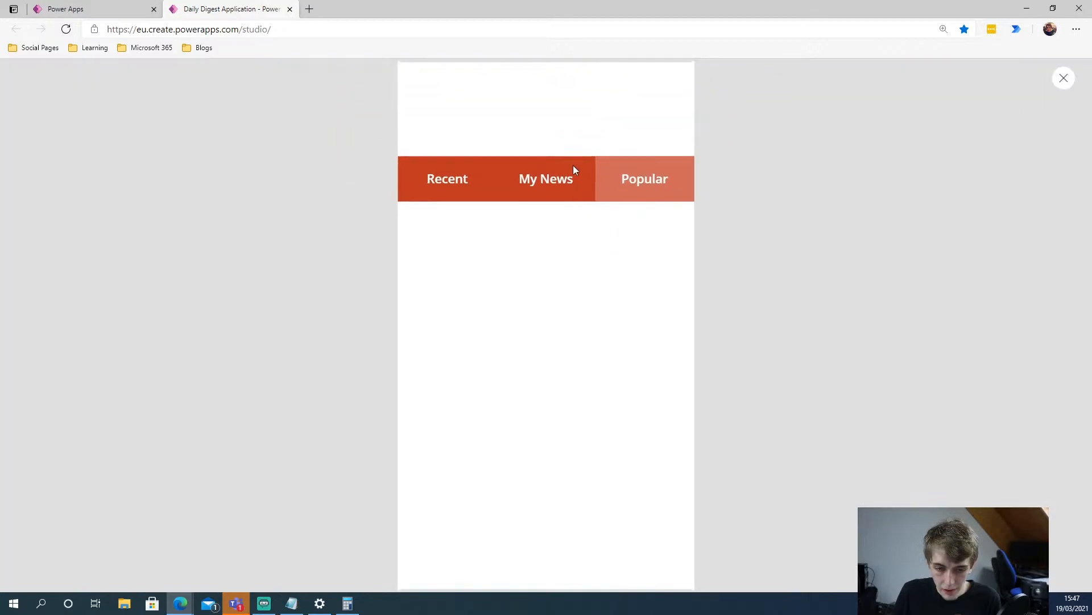
{"action": "left_click", "coordinate": [574, 170]}
{"action": "left_click", "coordinate": [441, 183]}
{"action": "left_click", "coordinate": [534, 188]}
{"action": "left_click", "coordinate": [637, 177]}
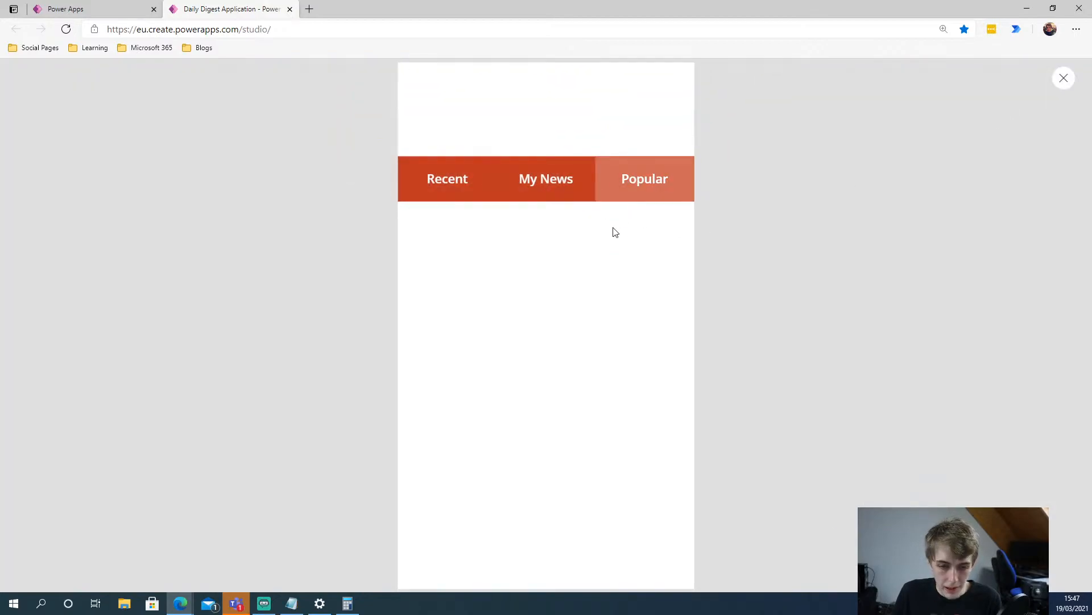
{"action": "left_click", "coordinate": [539, 181]}
{"action": "left_click", "coordinate": [424, 180]}
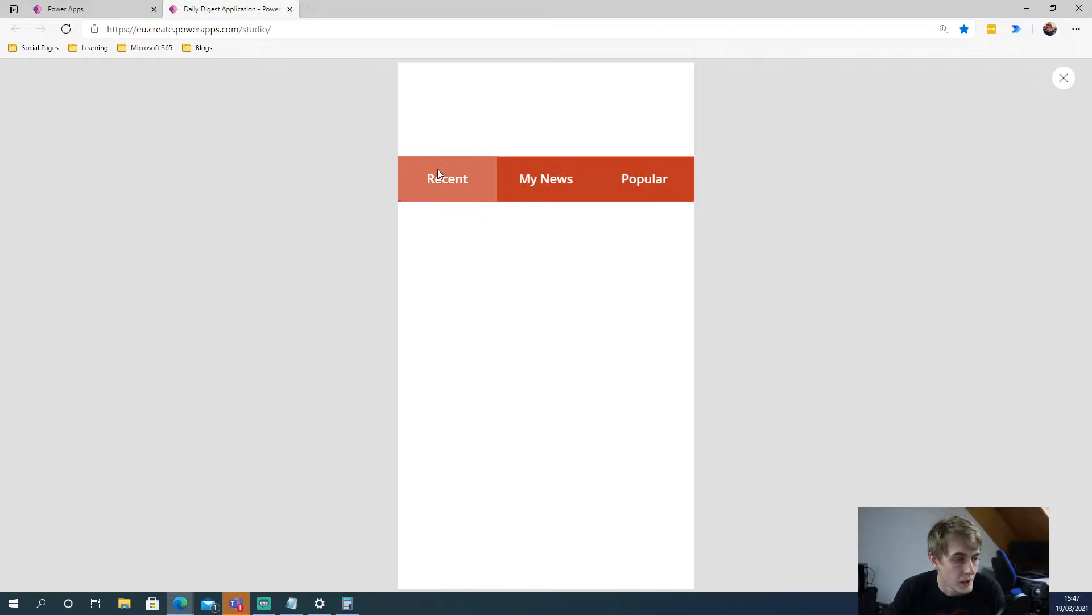
{"action": "left_click", "coordinate": [1063, 78]}
{"action": "left_click", "coordinate": [665, 377]}
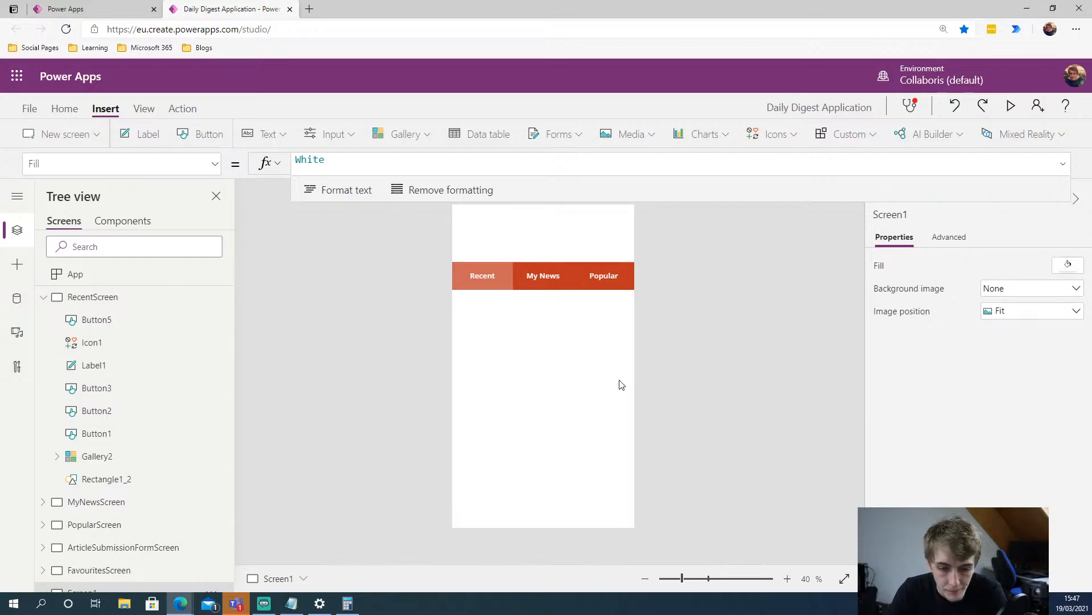
Open MenuComponent for editing and narrow its Title5 label so the MenuGallery can be selected beside it
{"action": "left_click", "coordinate": [556, 248]}
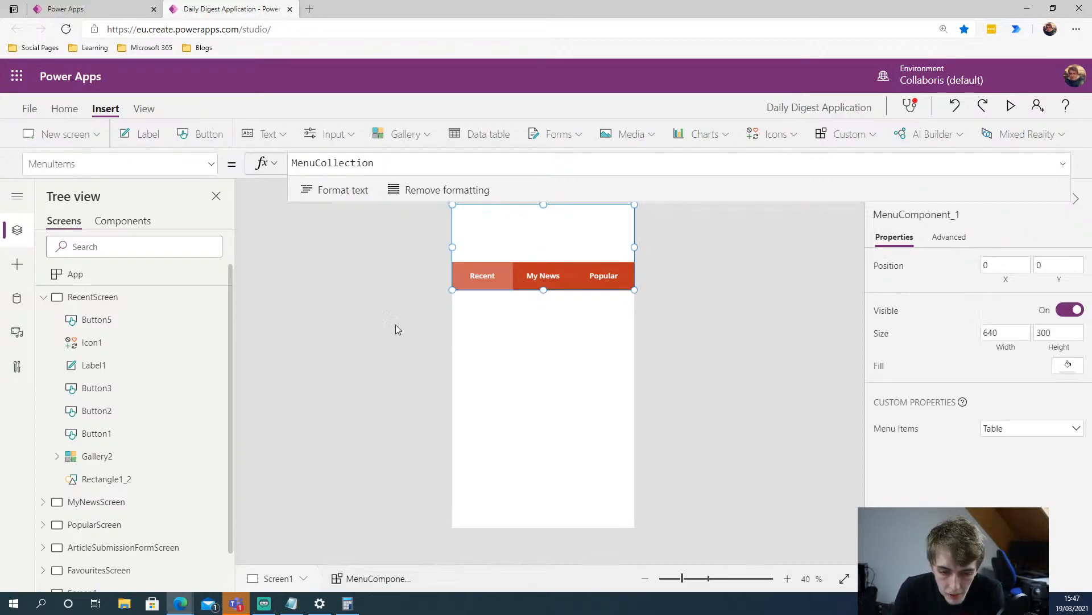
{"action": "left_click", "coordinate": [498, 349]}
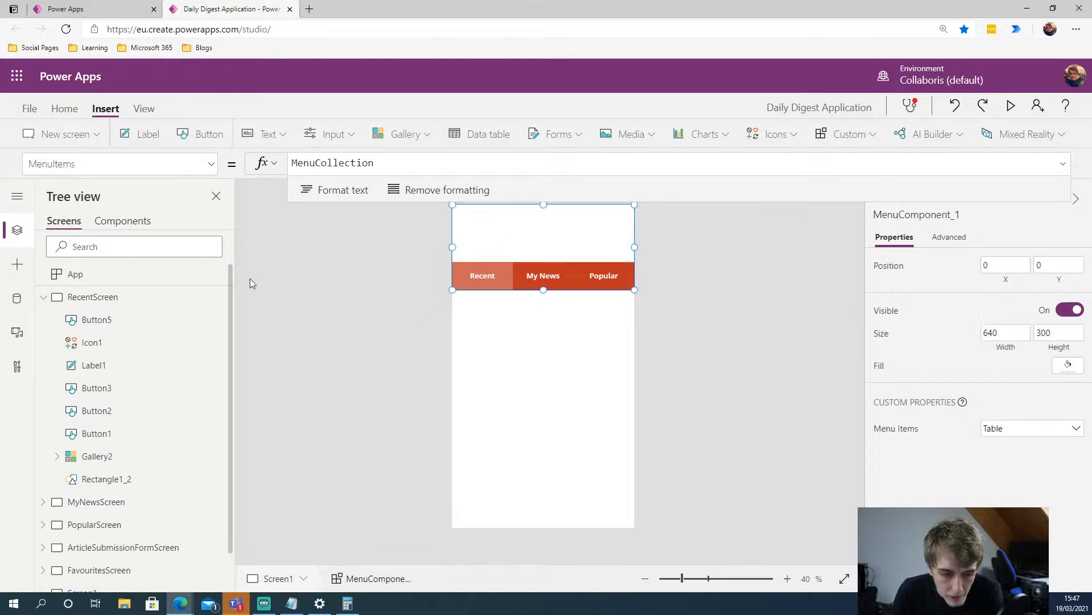
{"action": "left_click", "coordinate": [116, 220]}
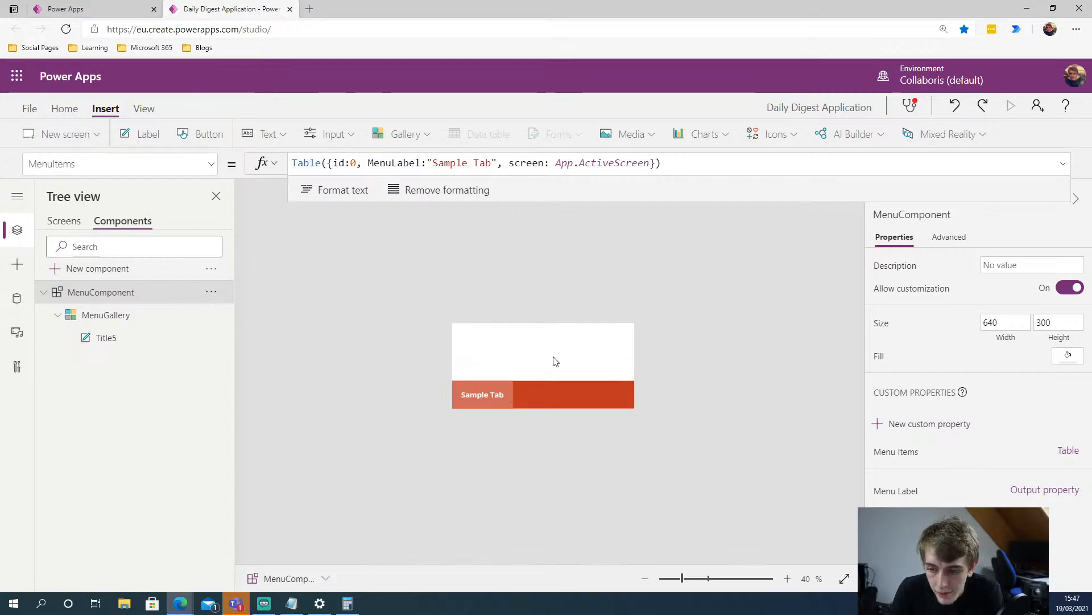
{"action": "left_click", "coordinate": [512, 401]}
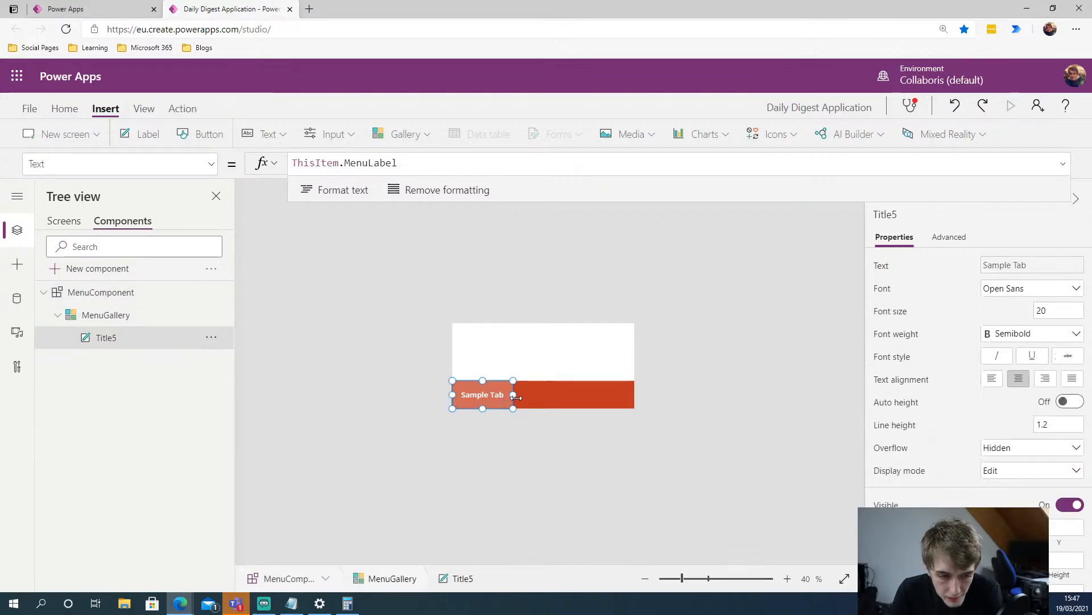
{"action": "left_click_drag", "start_coordinate": [513, 397], "coordinate": [502, 397]}
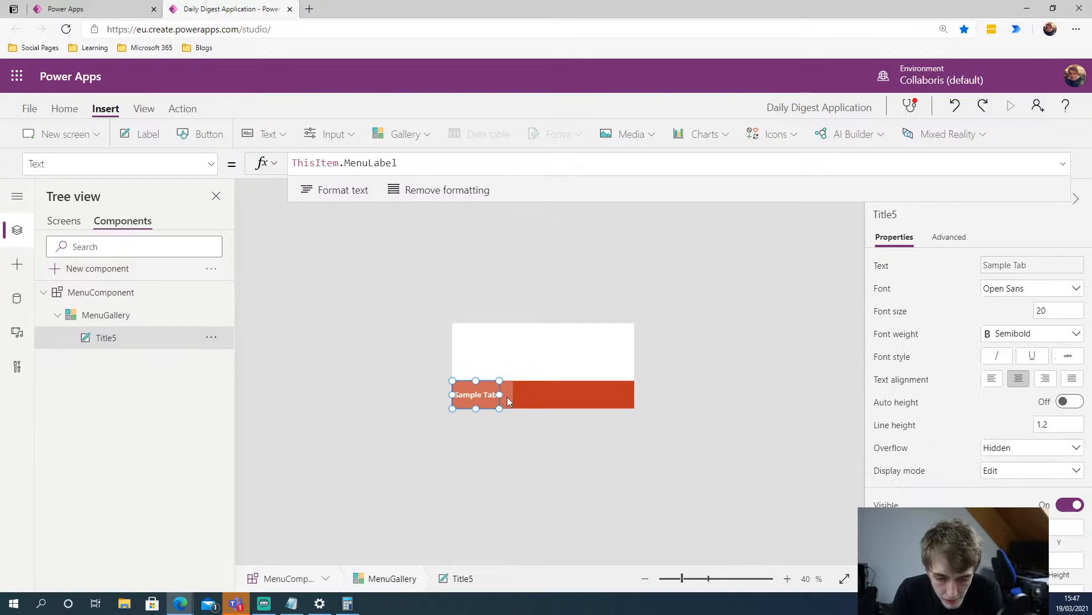
{"action": "left_click", "coordinate": [507, 397]}
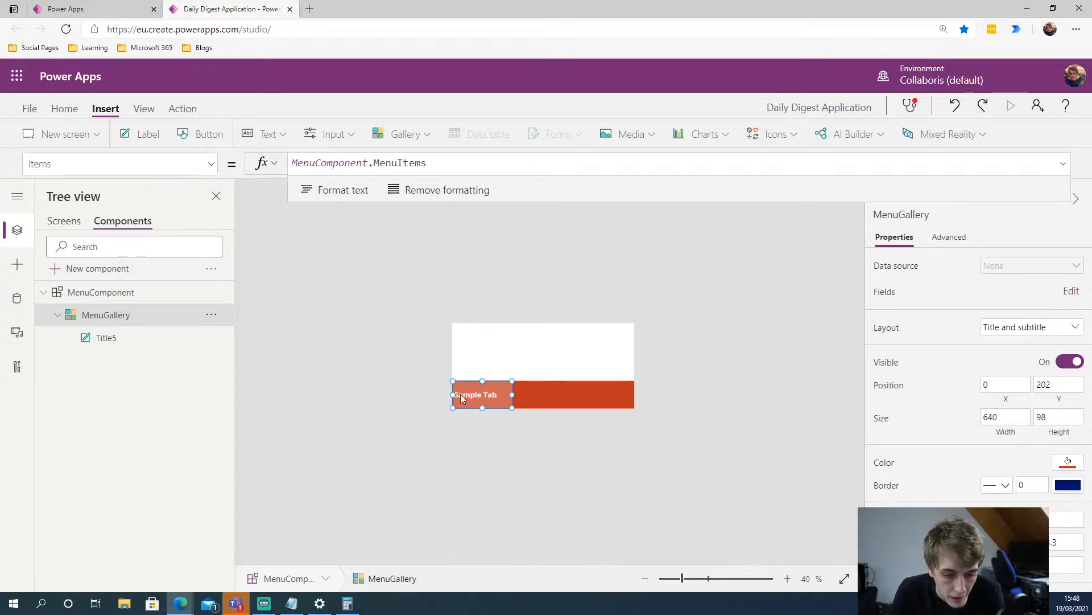
Replace the MenuGallery's OnSelect formula with a Navigate function targeting ThisItem.screen
{"action": "left_click", "coordinate": [208, 167]}
{"action": "scroll", "coordinate": [114, 327], "scroll_direction": "down", "scroll_amount": 5}
{"action": "scroll", "coordinate": [74, 302], "scroll_direction": "up", "scroll_amount": 2}
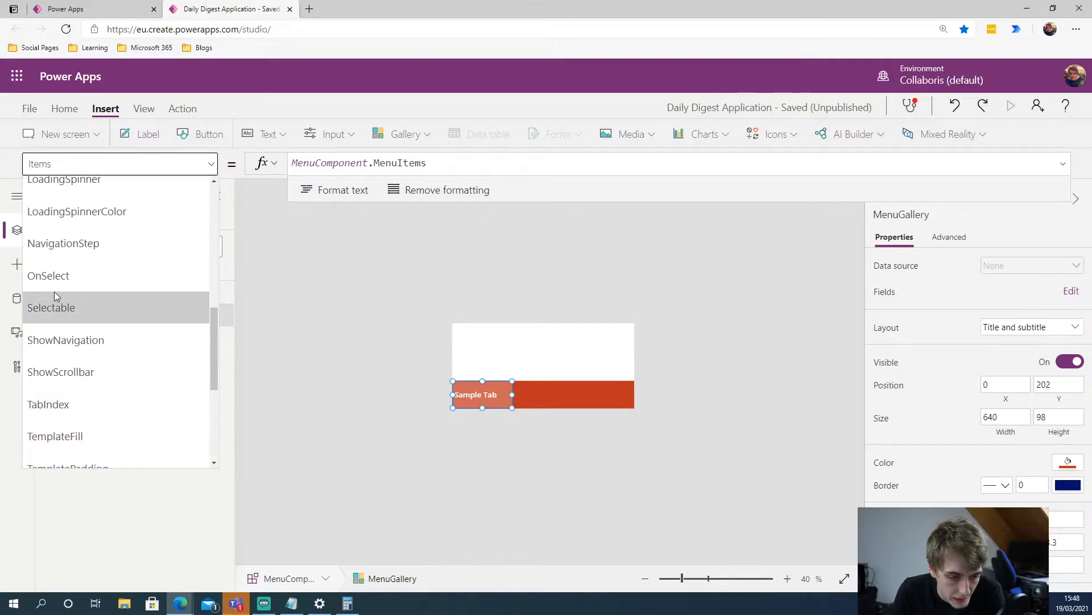
{"action": "left_click", "coordinate": [46, 277]}
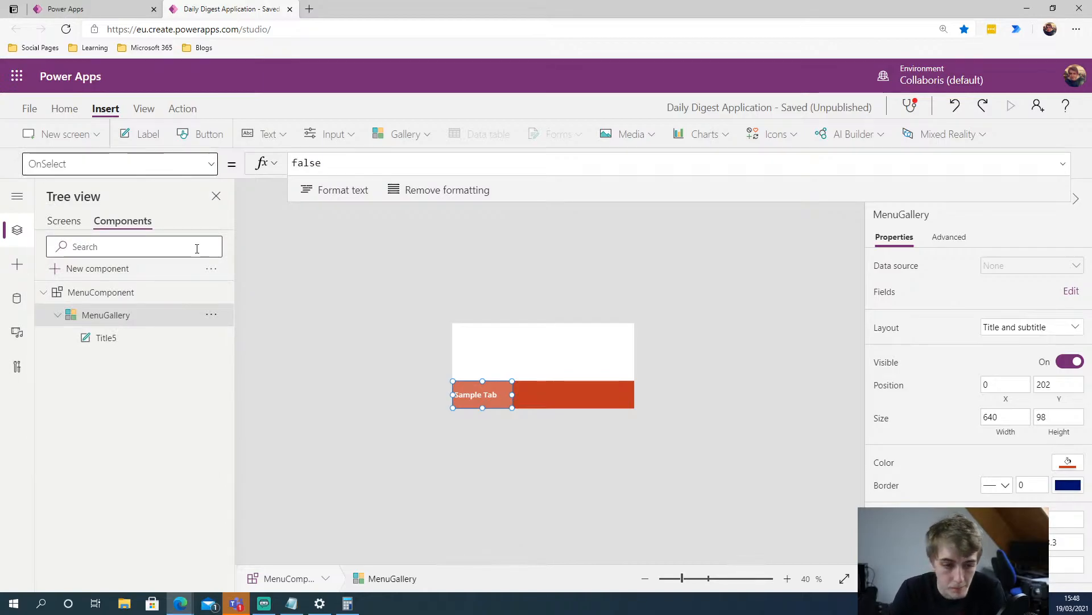
{"action": "left_click", "coordinate": [410, 163]}
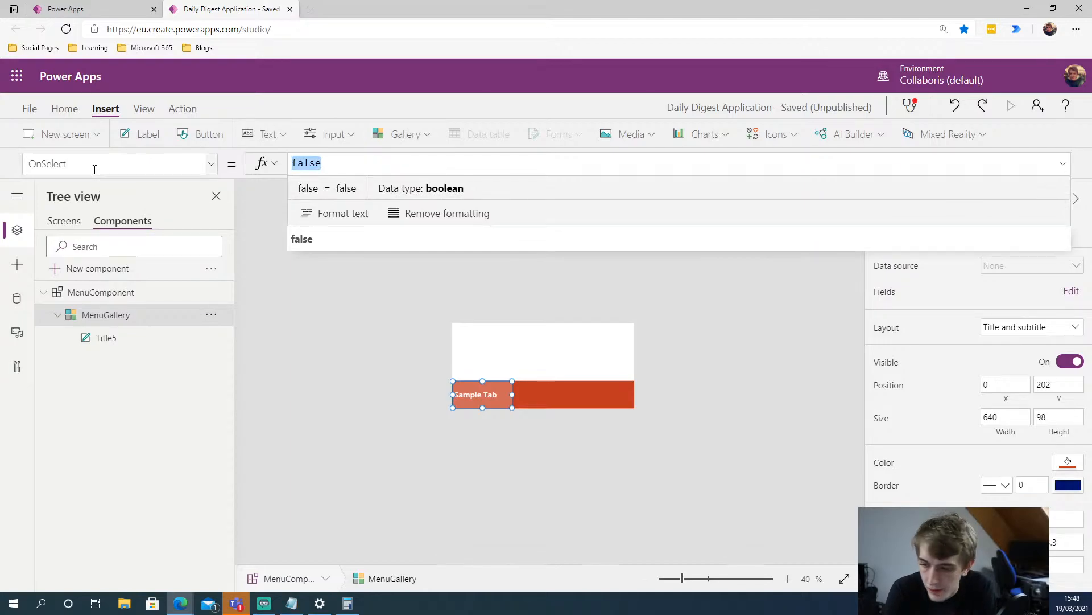
{"action": "type", "text": "N"}
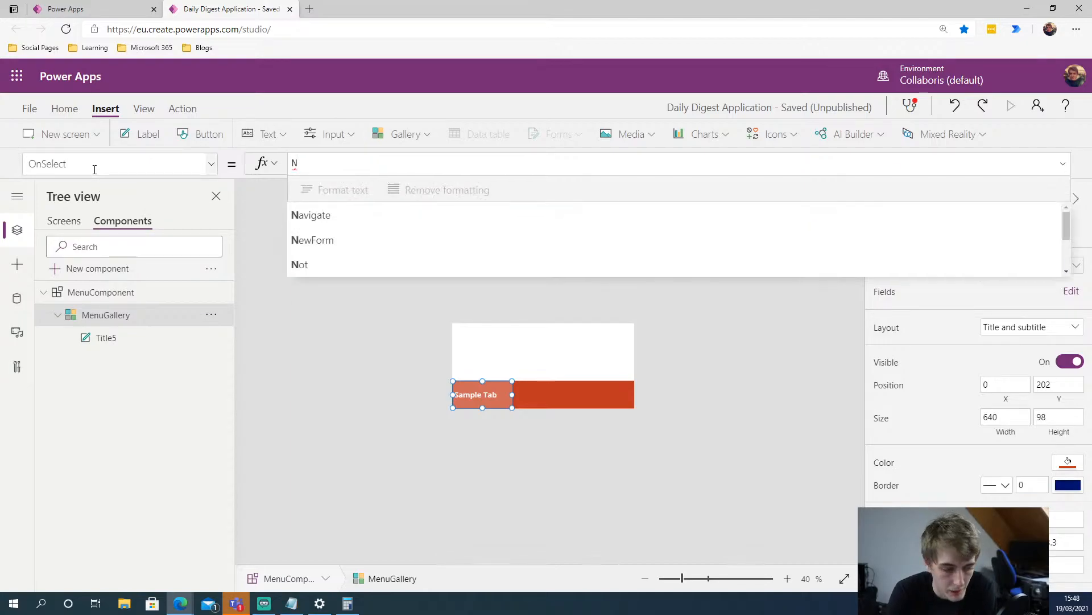
{"action": "type", "text": "avi"}
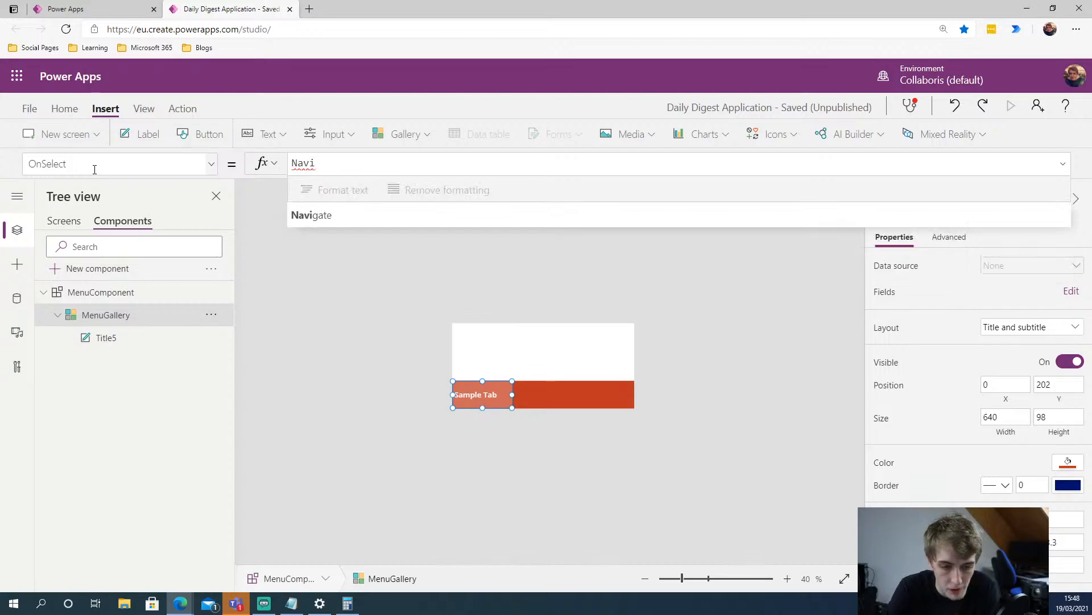
{"action": "left_click", "coordinate": [314, 215]}
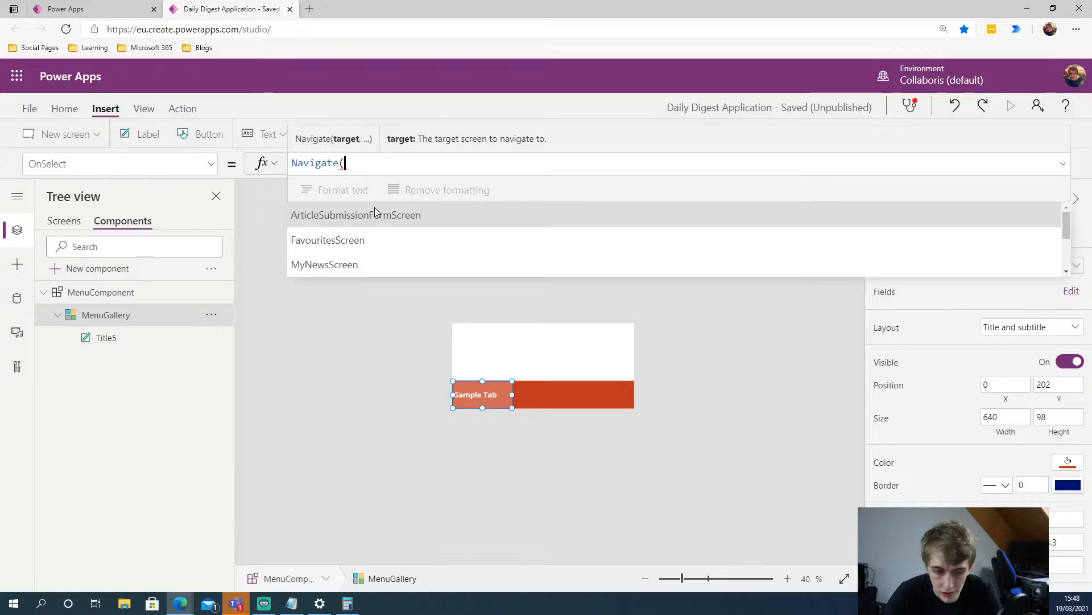
{"action": "type", "text": "This"}
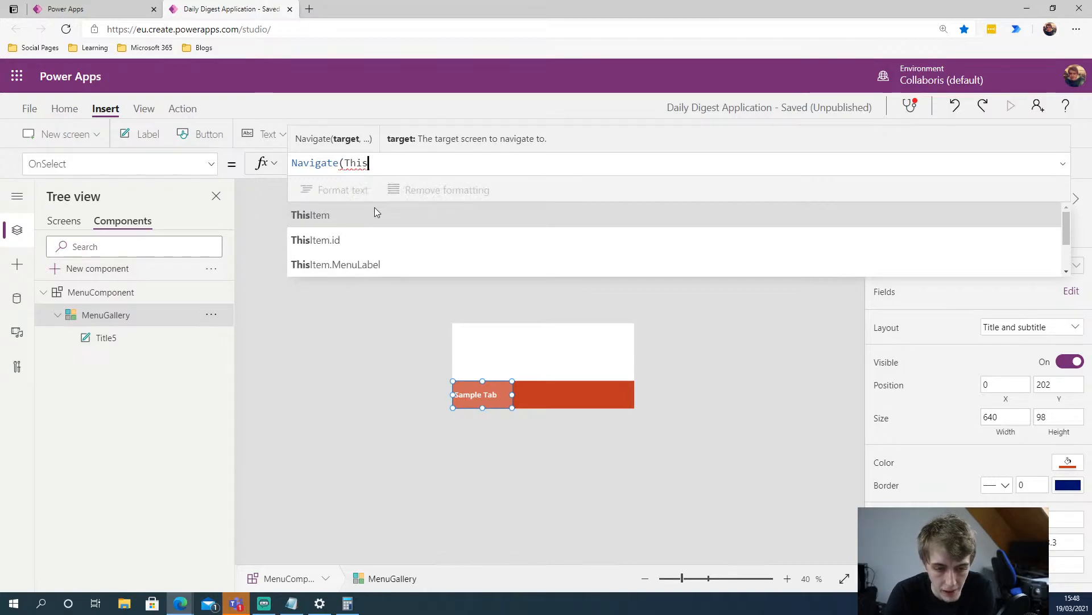
{"action": "left_click", "coordinate": [323, 216]}
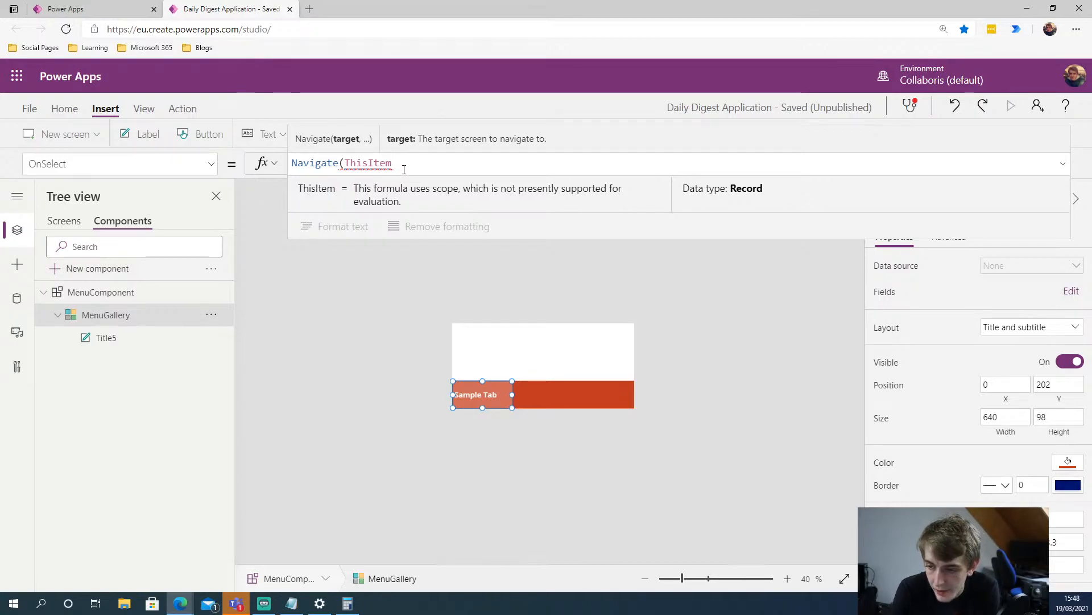
{"action": "type", "text": ".sc"}
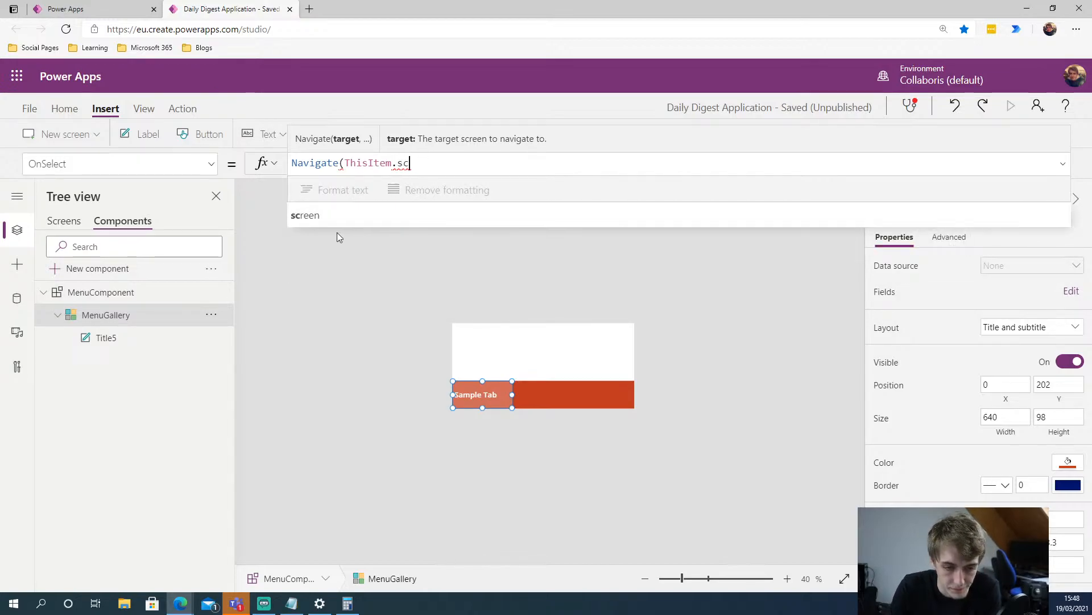
{"action": "left_click", "coordinate": [336, 216]}
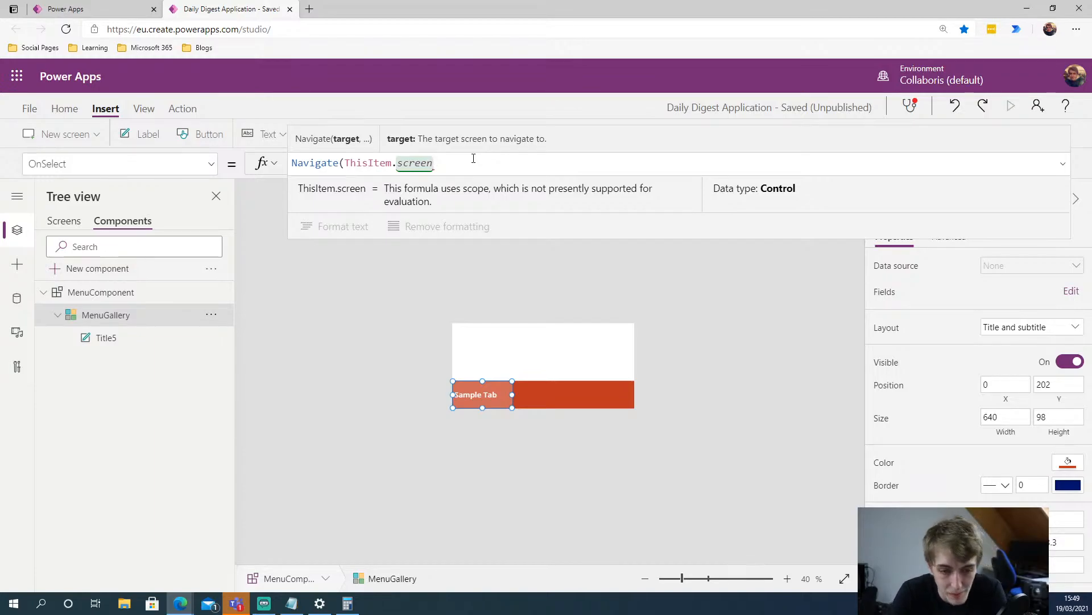
Add ScreenTransition.CoverRight as the transition and close the MenuGallery's Navigate formula
{"action": "type", "text": ","}
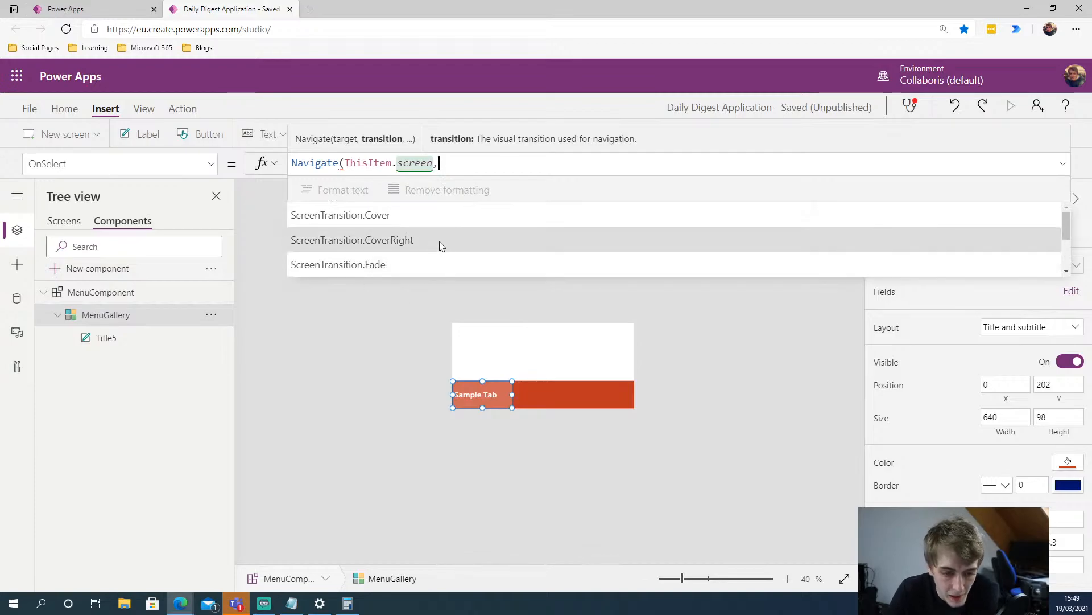
{"action": "scroll", "coordinate": [394, 235], "scroll_direction": "down", "scroll_amount": 1}
{"action": "scroll", "coordinate": [390, 233], "scroll_direction": "up", "scroll_amount": 1}
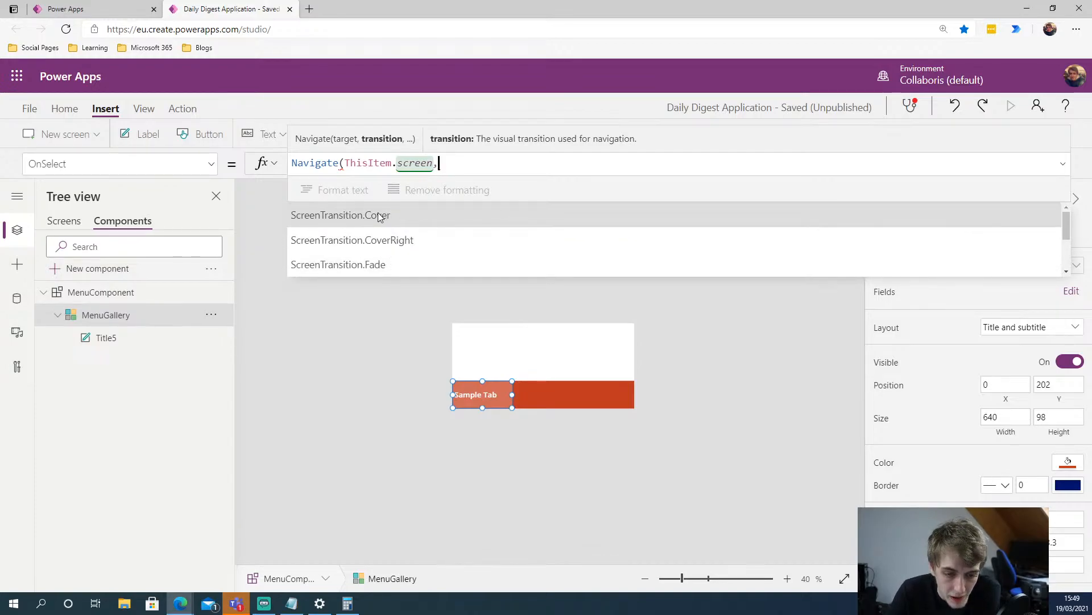
{"action": "scroll", "coordinate": [399, 215], "scroll_direction": "down", "scroll_amount": 3}
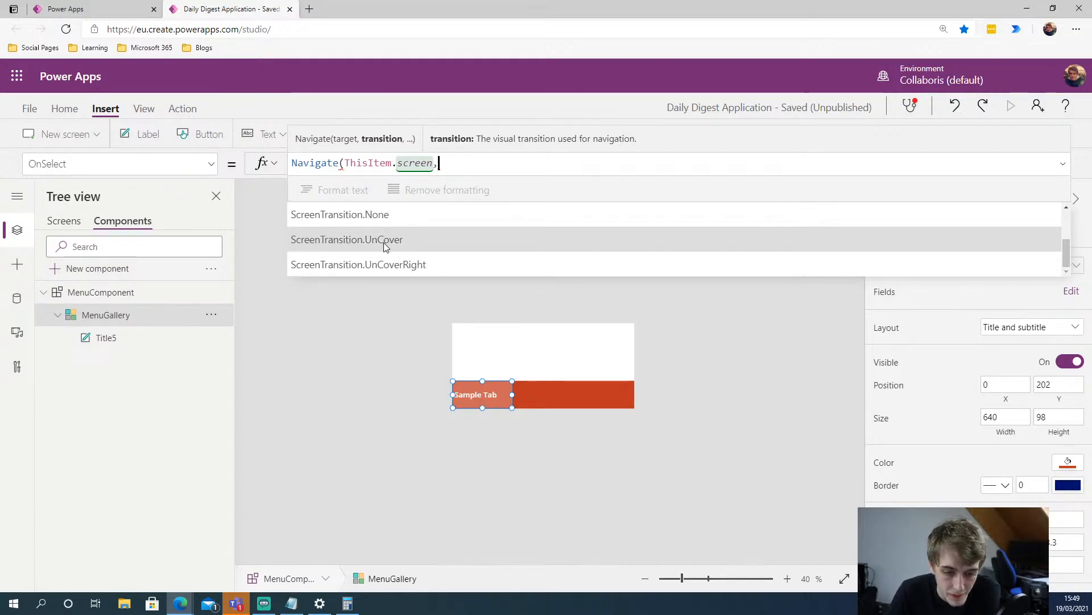
{"action": "scroll", "coordinate": [411, 250], "scroll_direction": "up", "scroll_amount": 1}
{"action": "scroll", "coordinate": [412, 251], "scroll_direction": "up", "scroll_amount": 2}
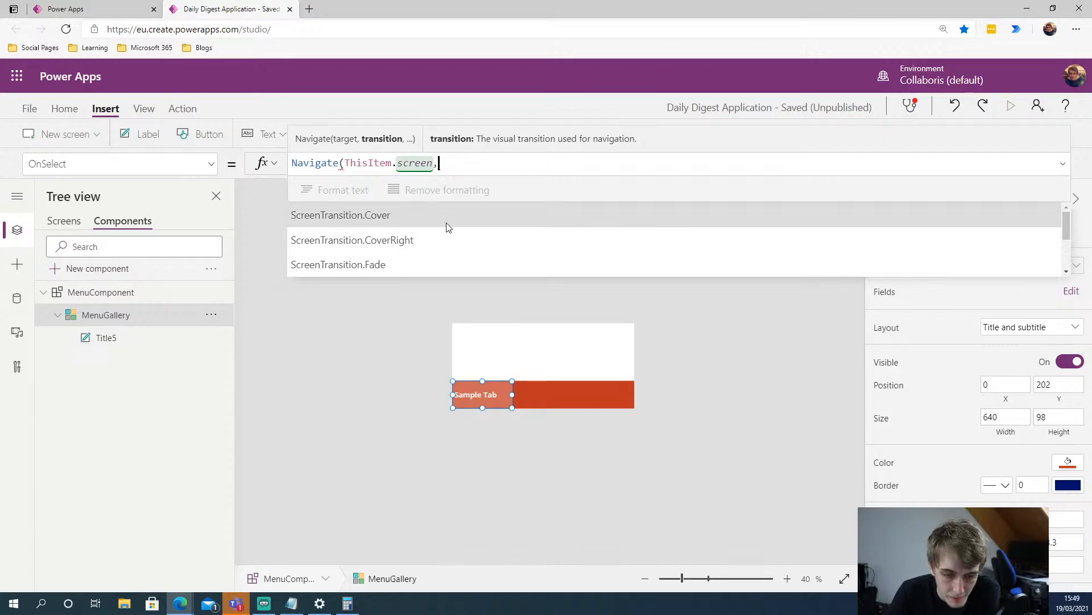
{"action": "scroll", "coordinate": [418, 242], "scroll_direction": "down", "scroll_amount": 2}
{"action": "scroll", "coordinate": [417, 241], "scroll_direction": "up", "scroll_amount": 1}
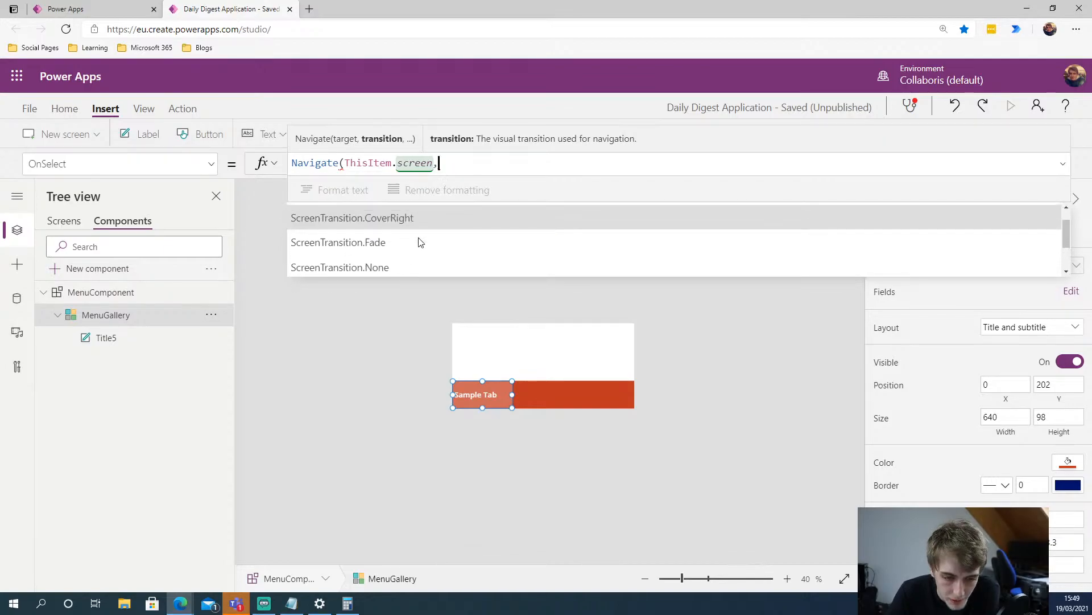
{"action": "left_click", "coordinate": [380, 219]}
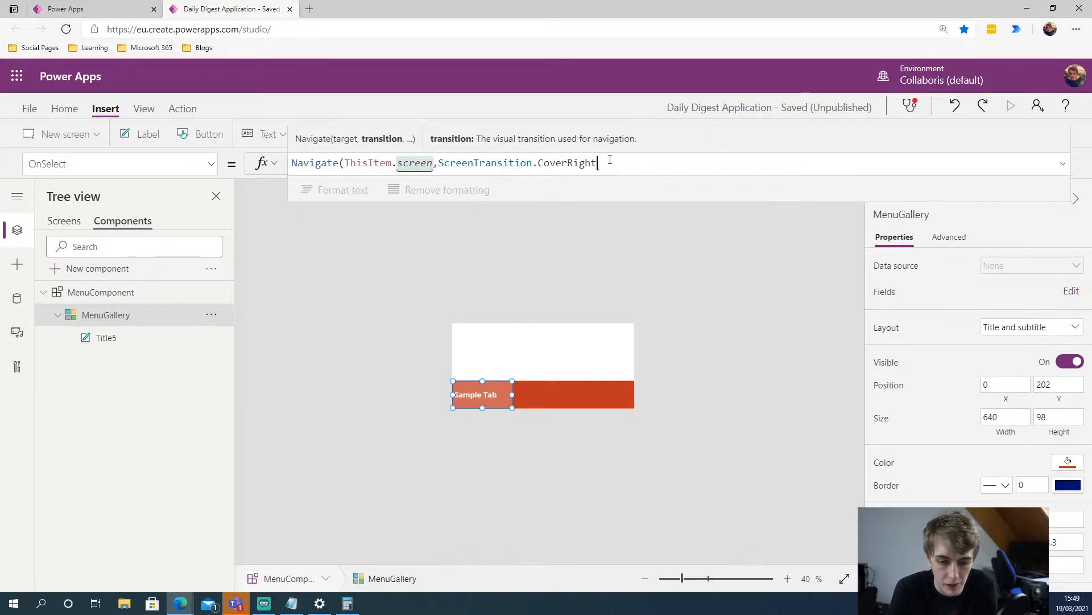
{"action": "type", "text": ")"}
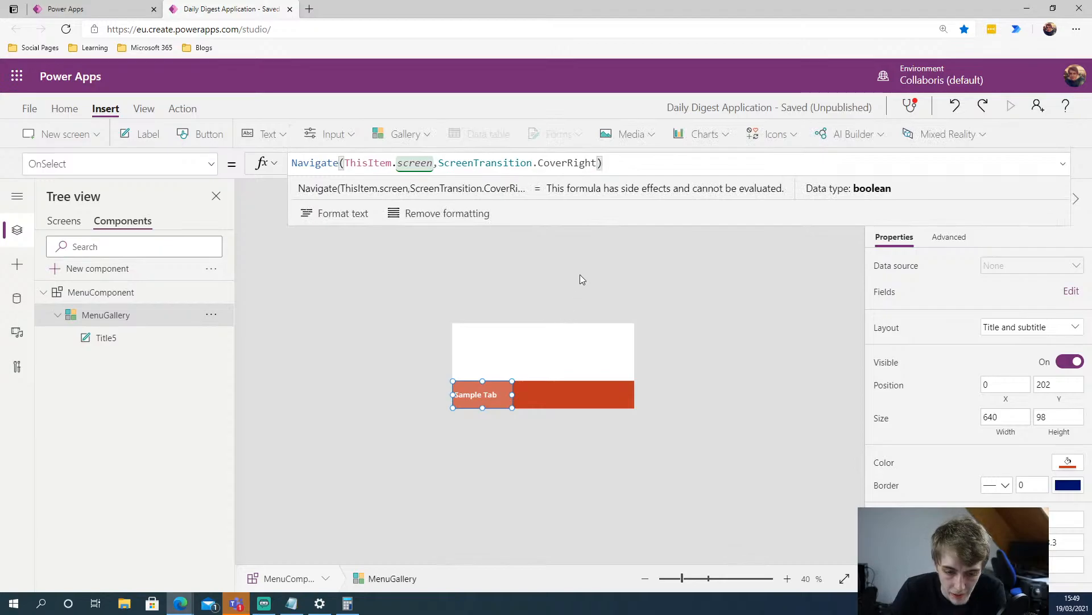
{"action": "left_click", "coordinate": [581, 279]}
Widen the Title5 label back to the full width of its tab in MenuComponent
{"action": "left_click", "coordinate": [468, 393]}
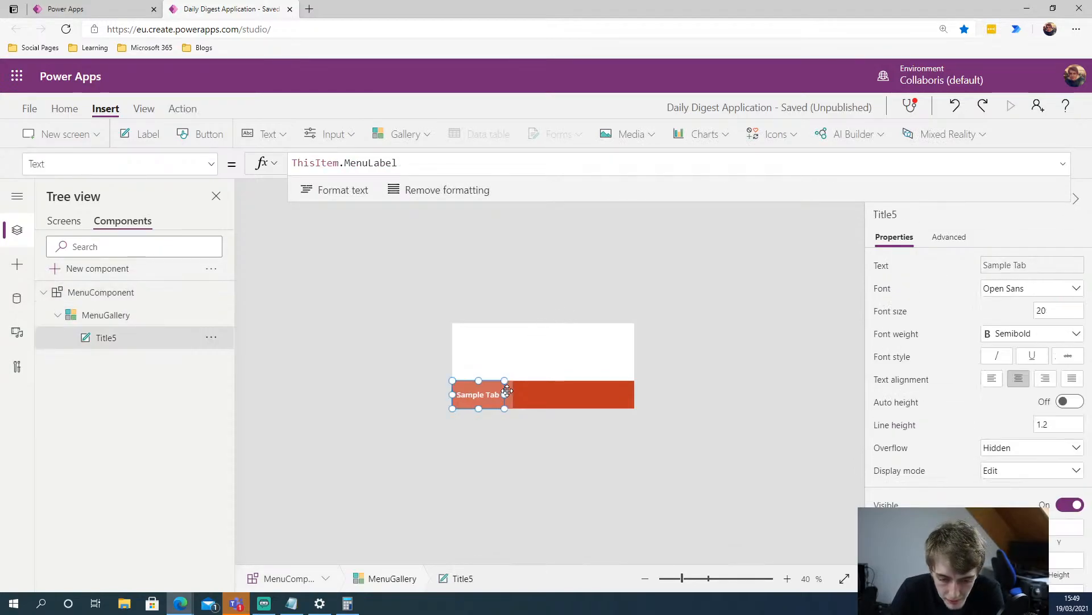
{"action": "left_click", "coordinate": [435, 251]}
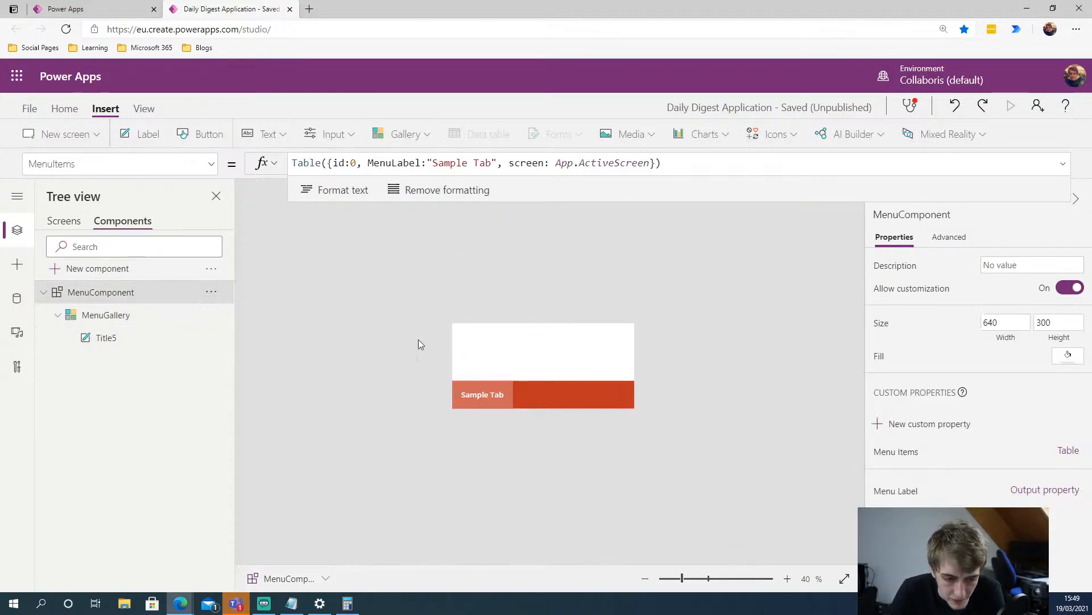
Preview Screen1, test the navigation of the My News tab, and return to the editor
{"action": "left_click", "coordinate": [62, 221]}
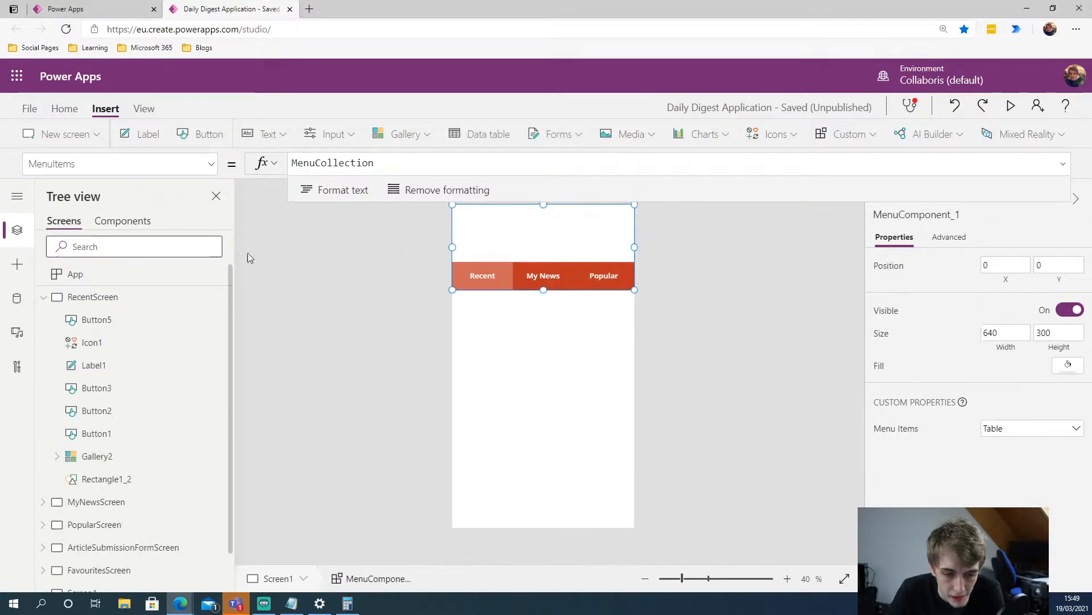
{"action": "left_click", "coordinate": [1012, 107]}
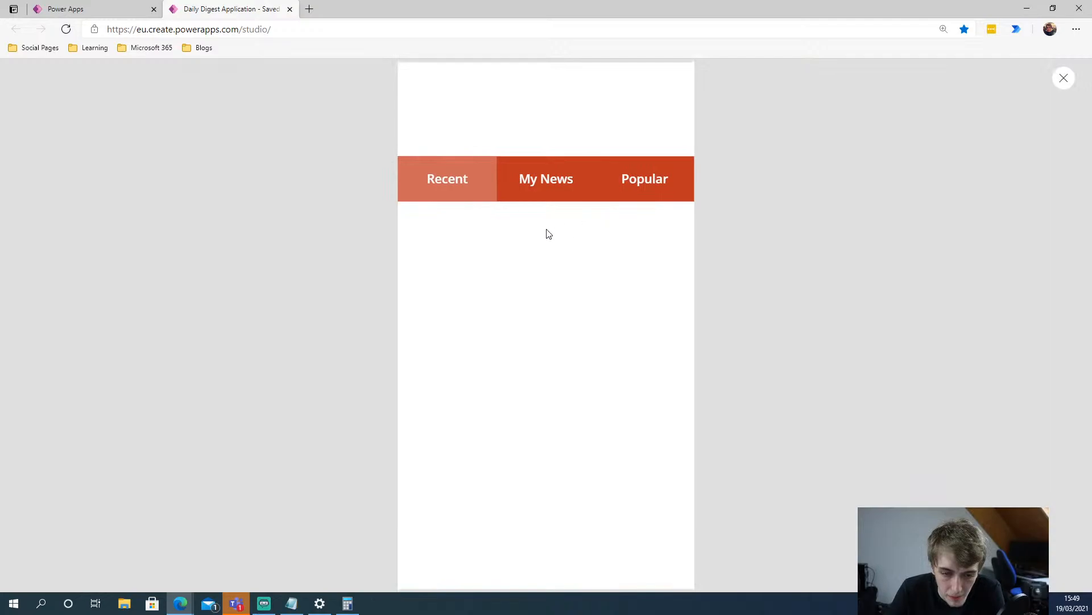
{"action": "left_click", "coordinate": [541, 179]}
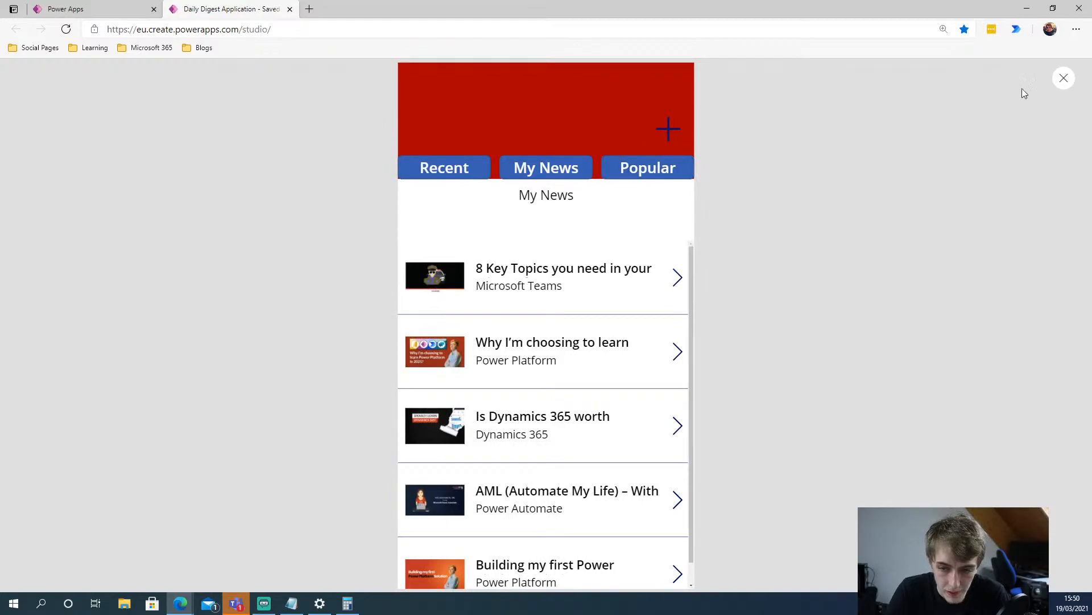
{"action": "left_click", "coordinate": [1063, 78]}
{"action": "left_click", "coordinate": [645, 377]}
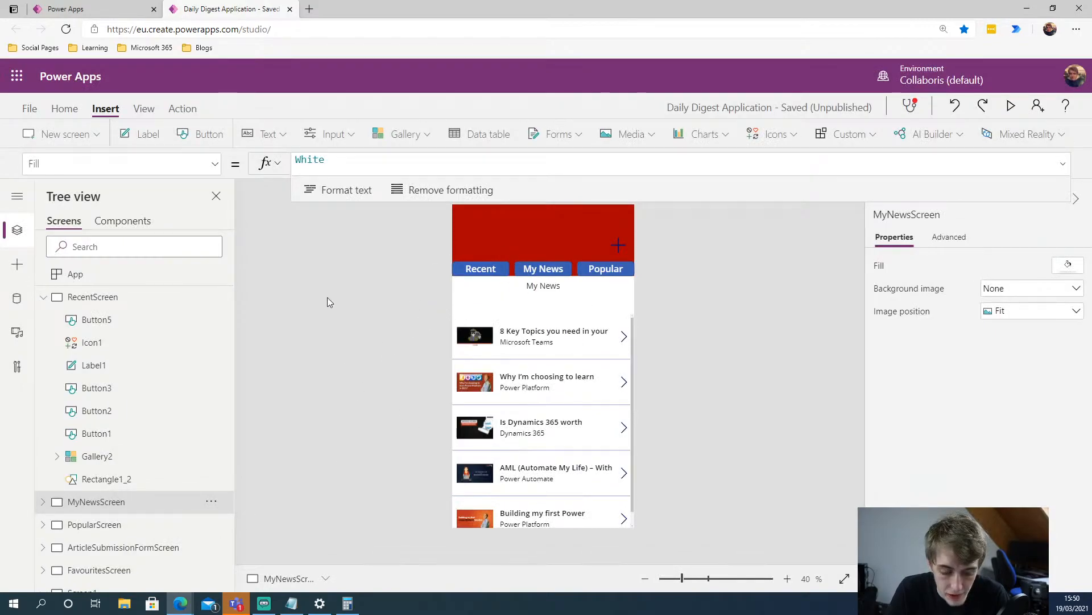
Delete the red header rectangle from MyNewsScreen and check the OnSelect formula of the add icon
{"action": "scroll", "coordinate": [104, 474], "scroll_direction": "down", "scroll_amount": 1}
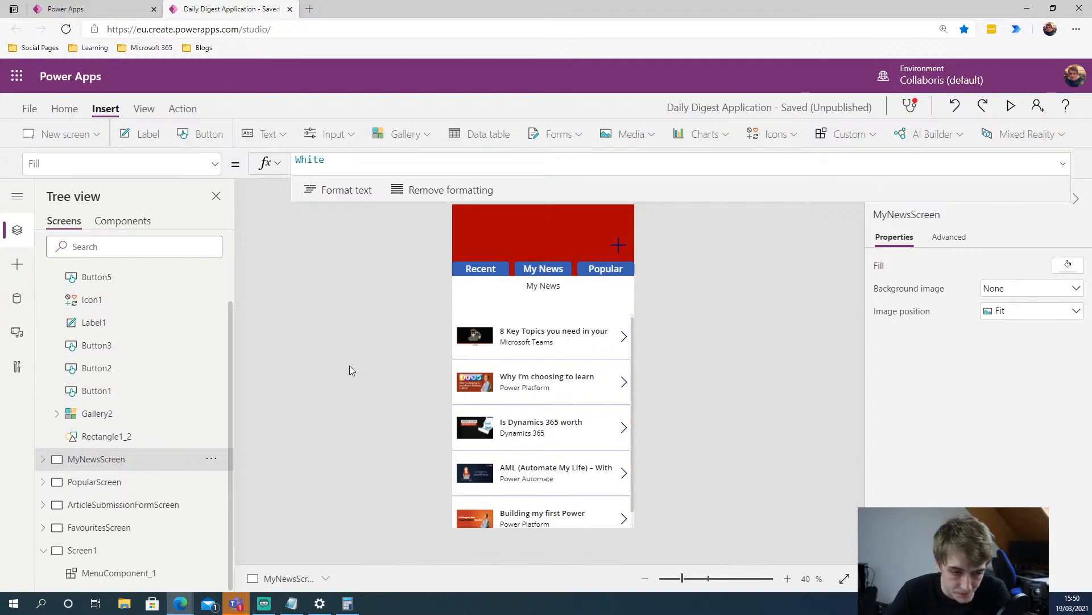
{"action": "left_click", "coordinate": [498, 271]}
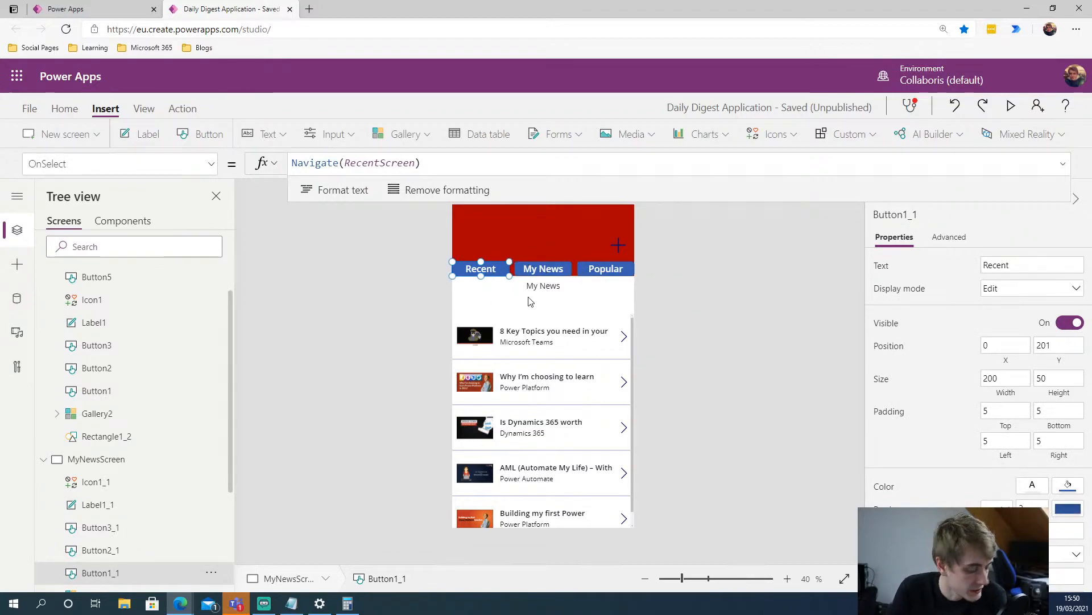
{"action": "left_click", "coordinate": [522, 226]}
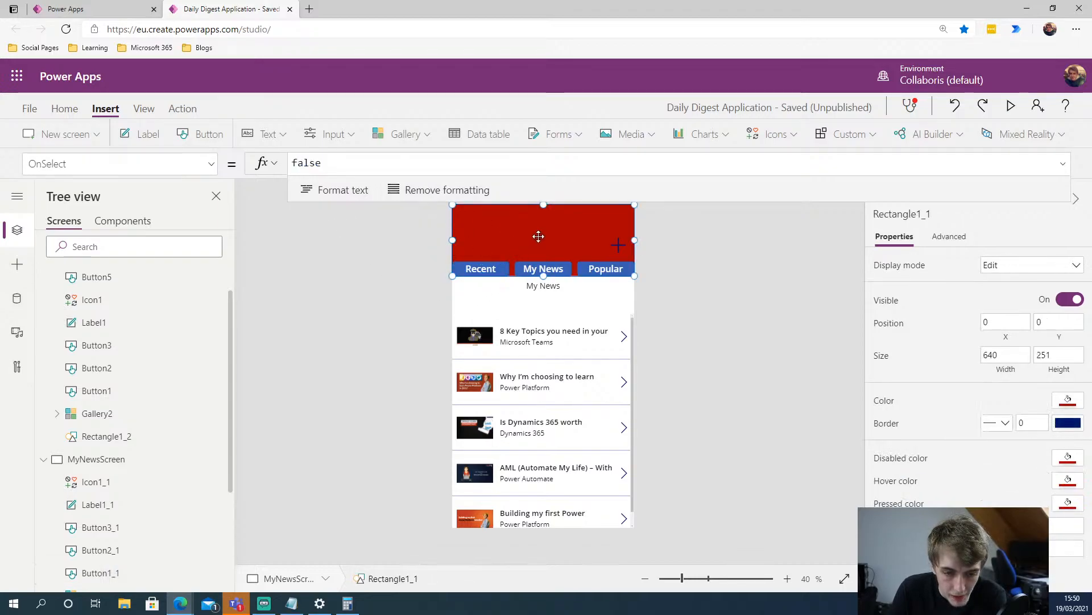
{"action": "key", "text": "Delete"}
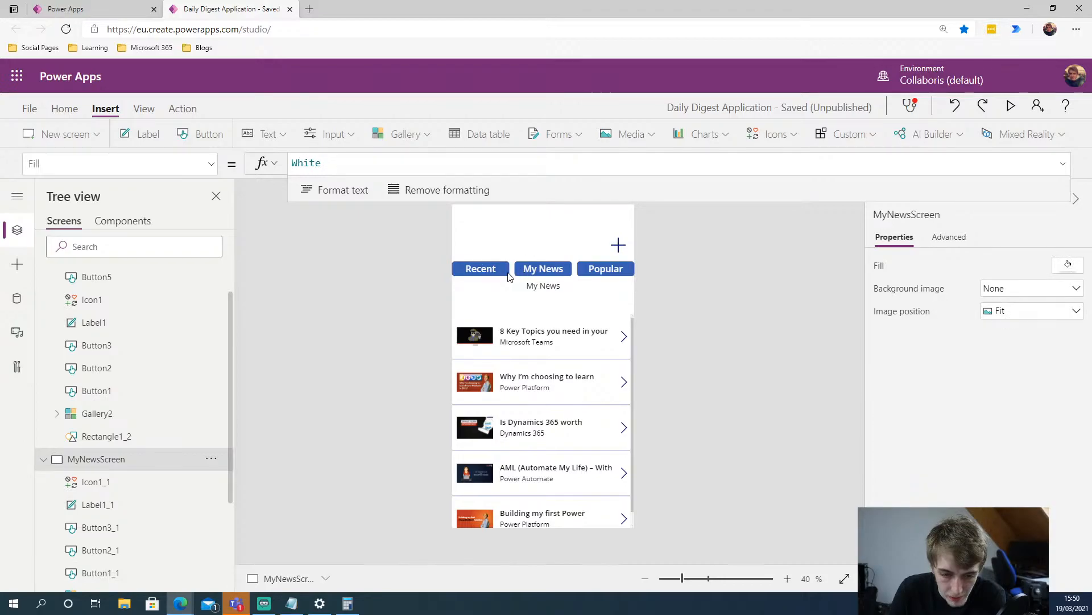
{"action": "left_click", "coordinate": [618, 245]}
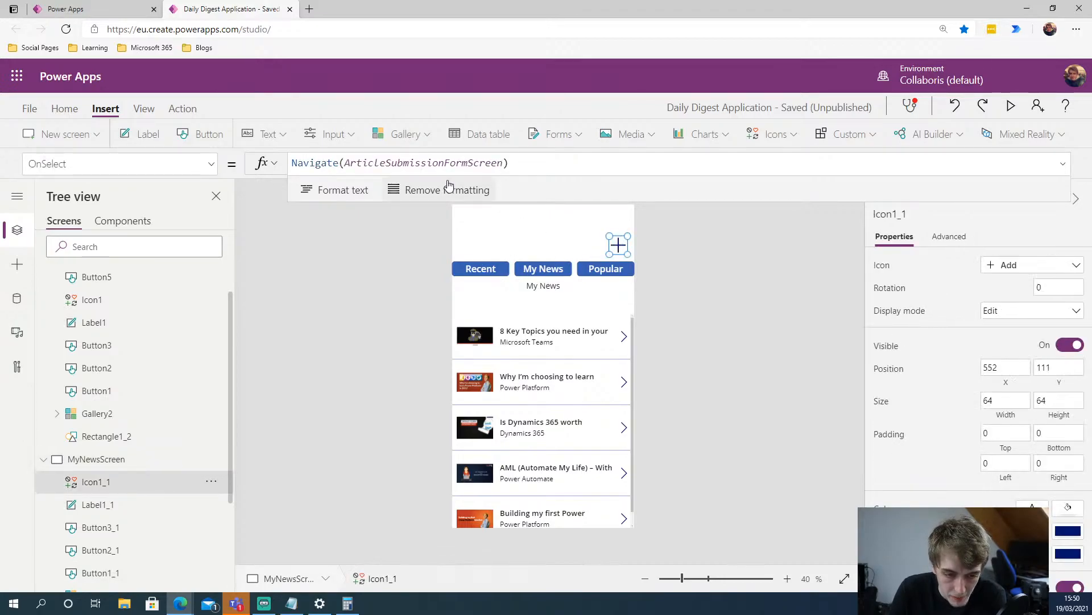
{"action": "left_click", "coordinate": [684, 252]}
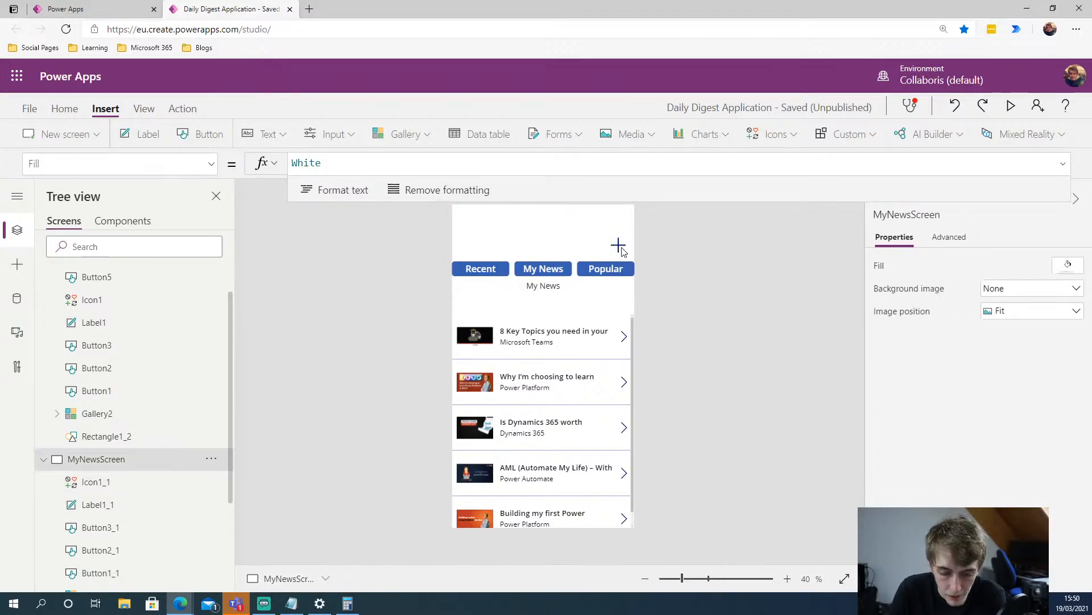
Check the OnSelect formula of the add icon on MyNewsScreen and view RecentScreen for comparison
{"action": "left_click", "coordinate": [619, 246]}
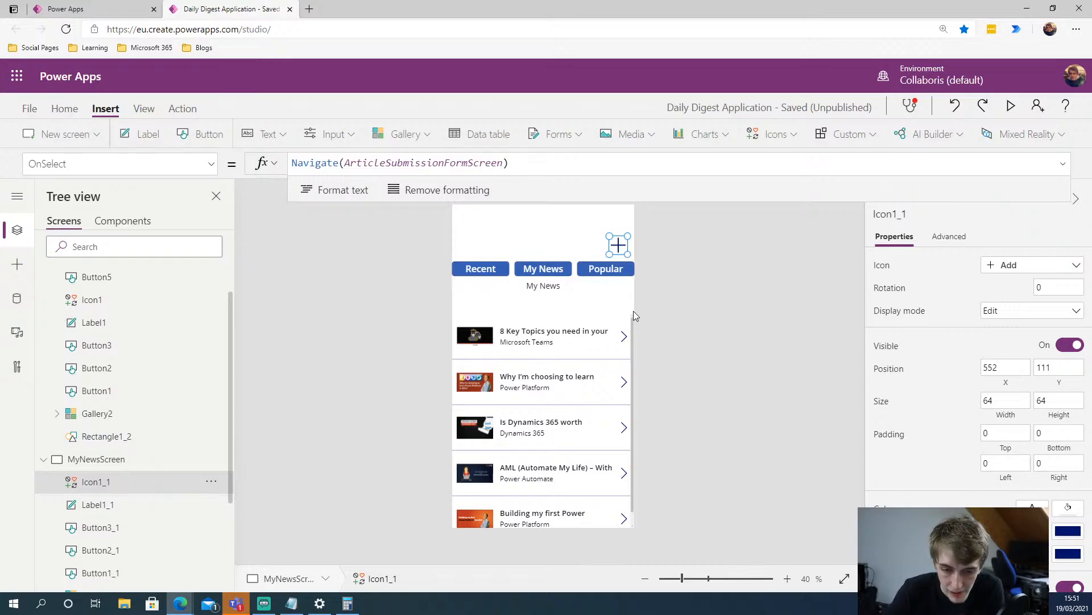
{"action": "left_click", "coordinate": [297, 333]}
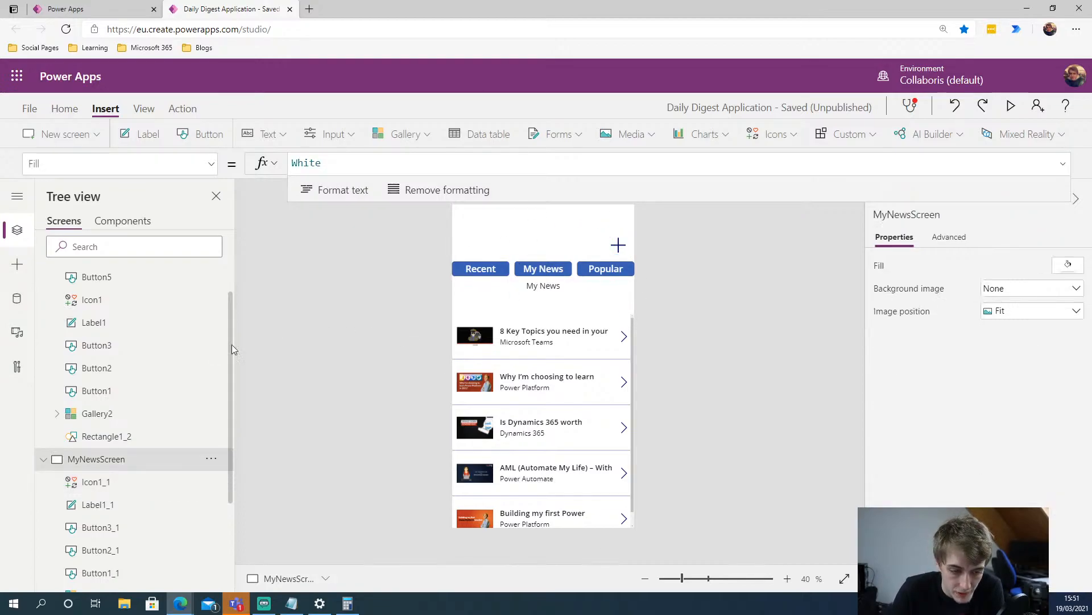
{"action": "scroll", "coordinate": [121, 298], "scroll_direction": "up", "scroll_amount": 3}
{"action": "left_click", "coordinate": [105, 297]}
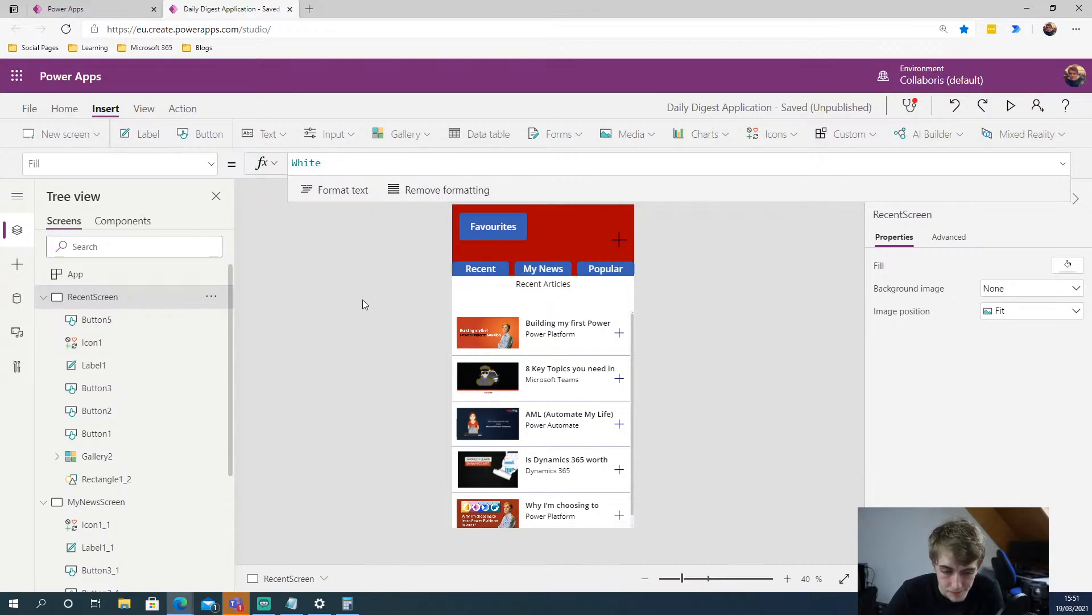
Insert a rectangle in MenuComponent, stretch it over the full 640 by 300 component, and send it to the back
{"action": "left_click", "coordinate": [135, 221]}
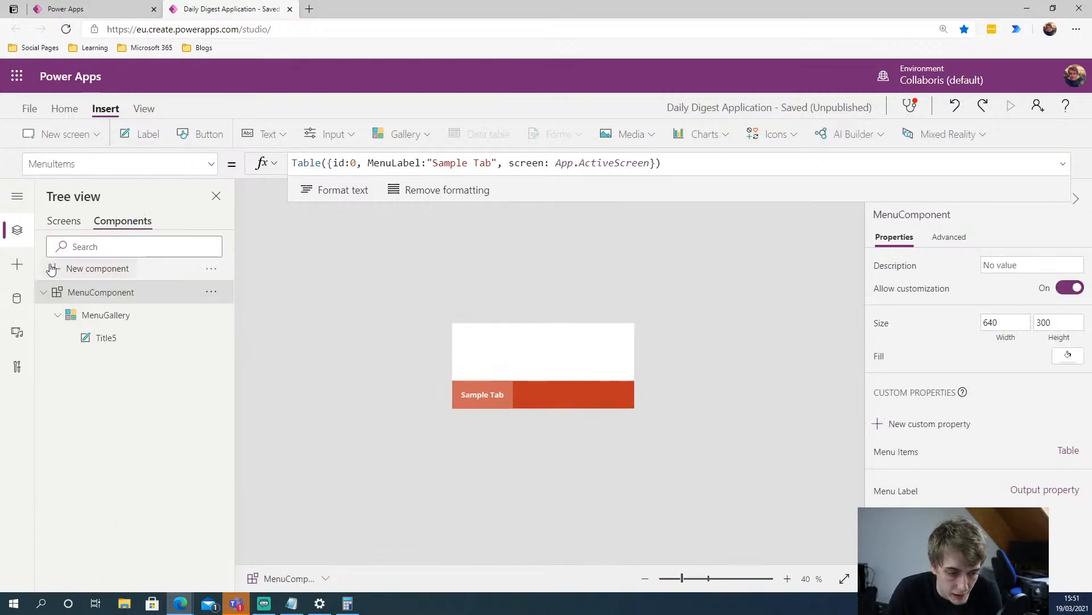
{"action": "left_click", "coordinate": [17, 266]}
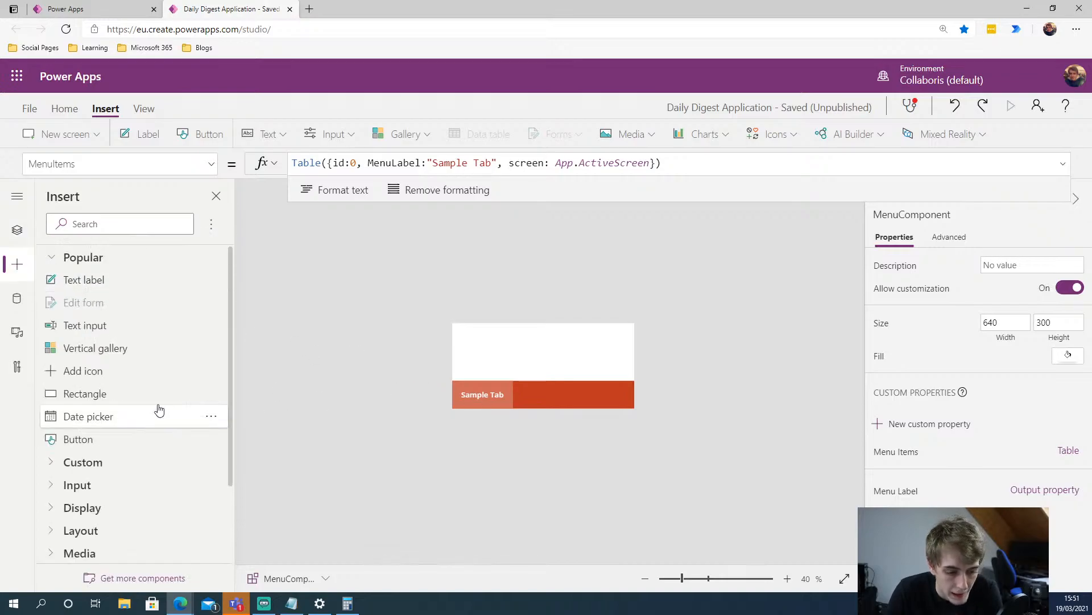
{"action": "left_click", "coordinate": [111, 395]}
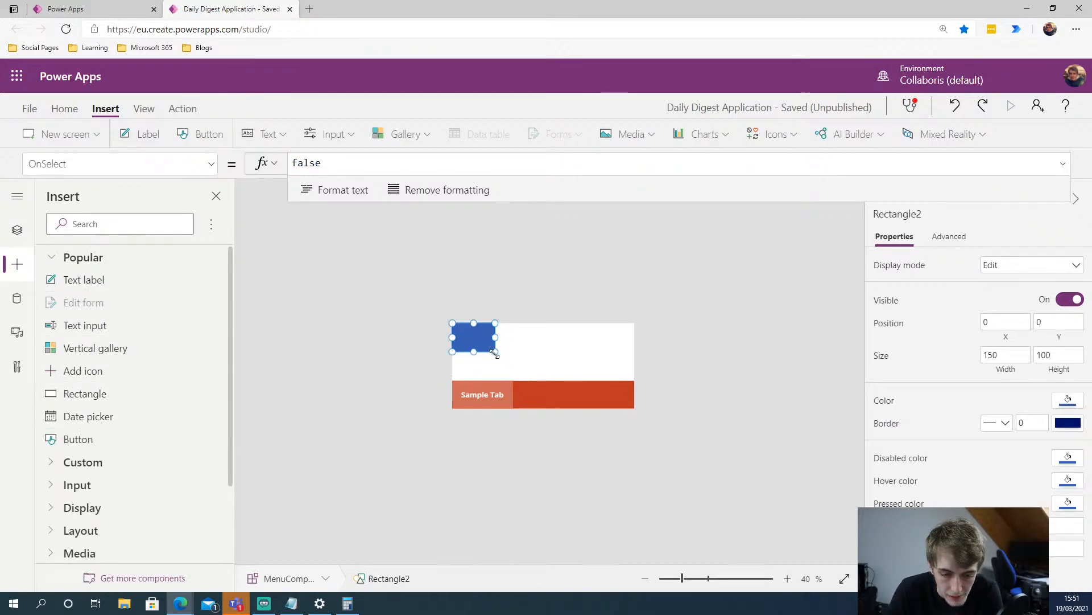
{"action": "left_click_drag", "start_coordinate": [495, 352], "coordinate": [644, 424]}
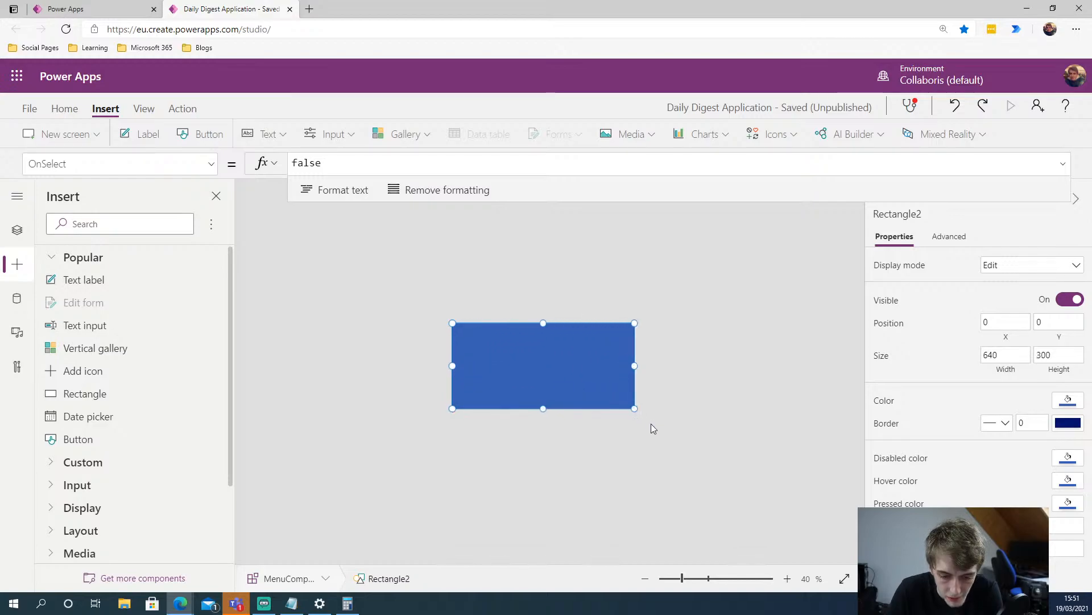
{"action": "right_click", "coordinate": [575, 353]}
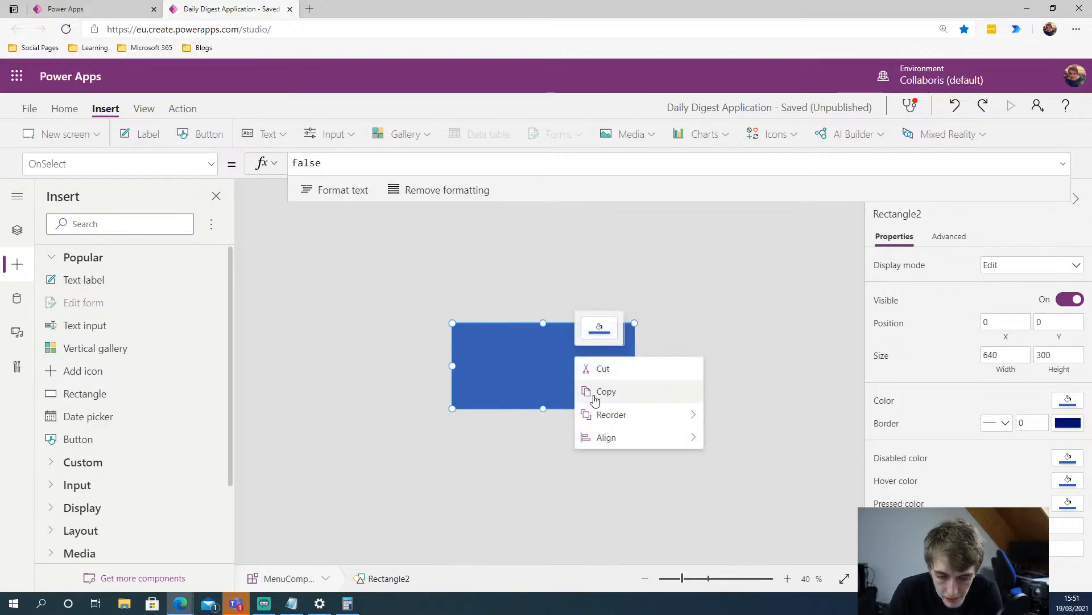
{"action": "mouse_move", "coordinate": [635, 421]}
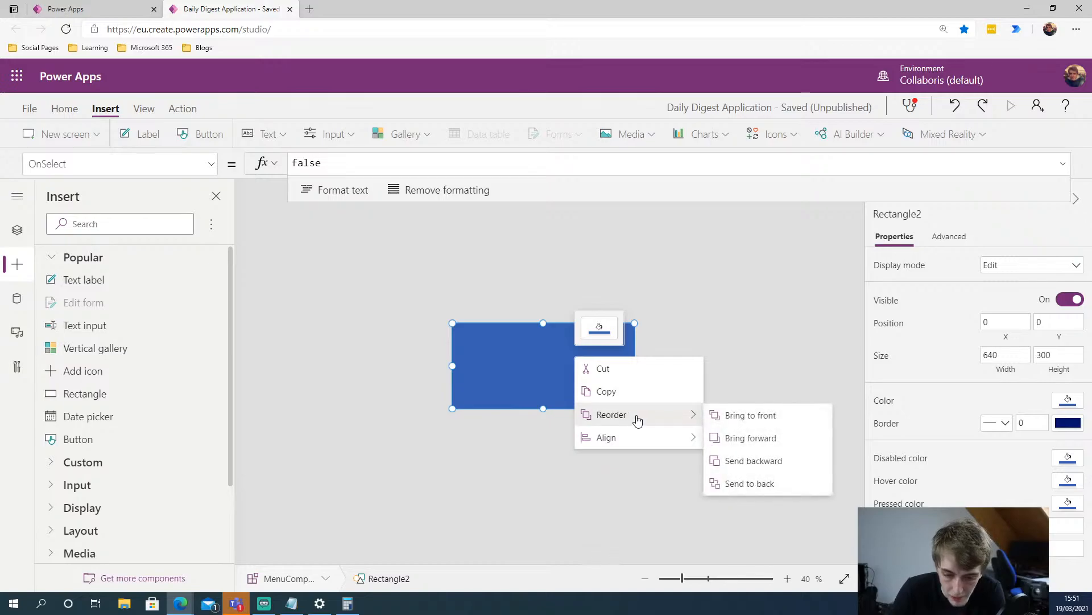
{"action": "left_click", "coordinate": [746, 485]}
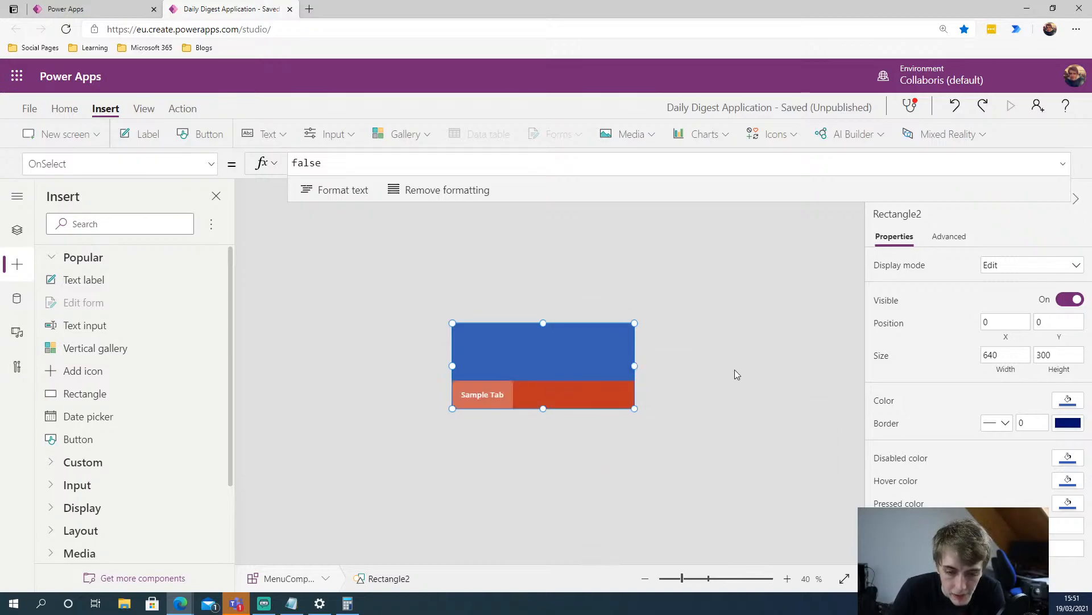
Fill the background rectangle with the custom orange-red hex colour that matches the tab bar
{"action": "left_click", "coordinate": [1065, 404]}
{"action": "left_click", "coordinate": [852, 466]}
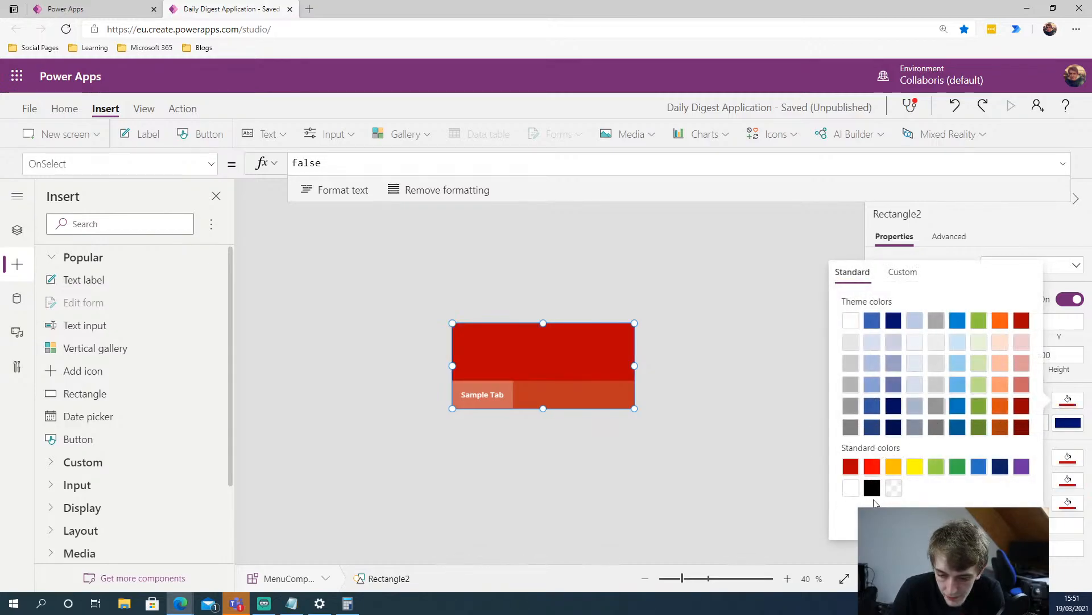
{"action": "left_click", "coordinate": [905, 271]}
{"action": "left_click", "coordinate": [851, 520]}
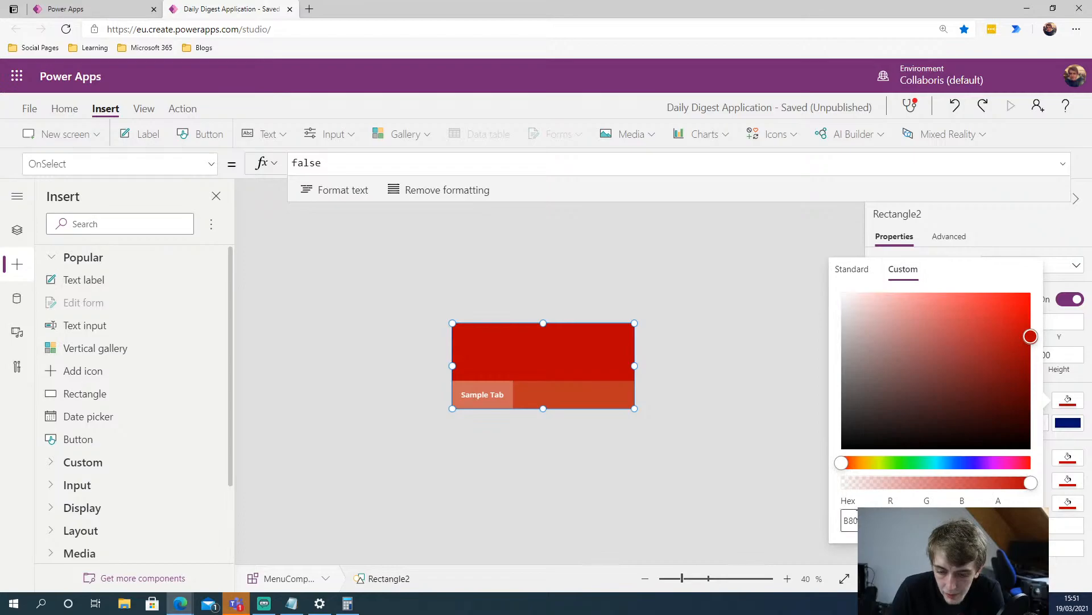
{"action": "type", "text": "BE"}
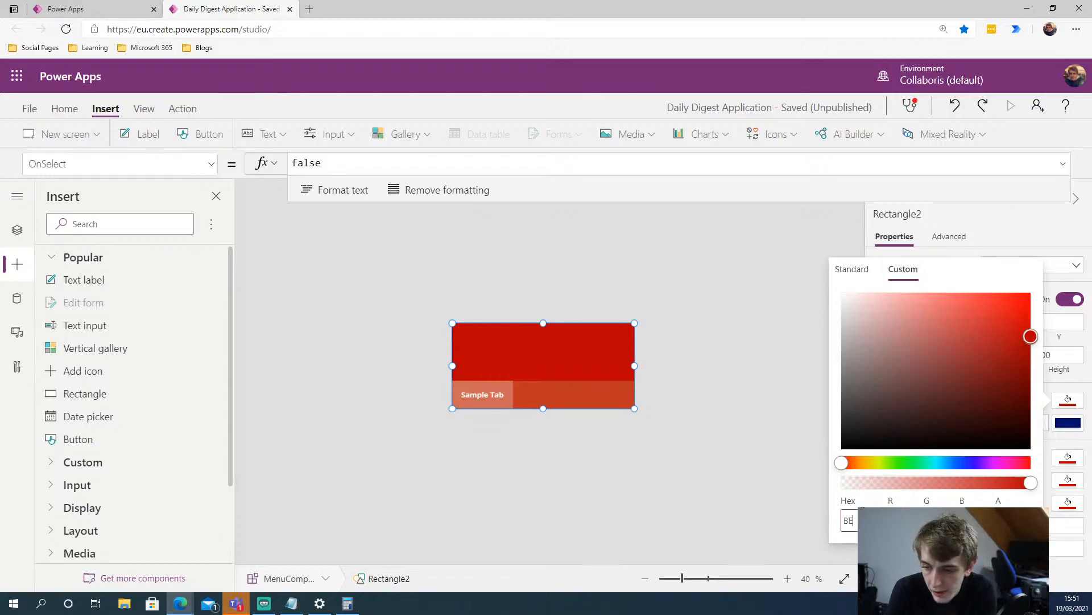
{"action": "type", "text": "3"}
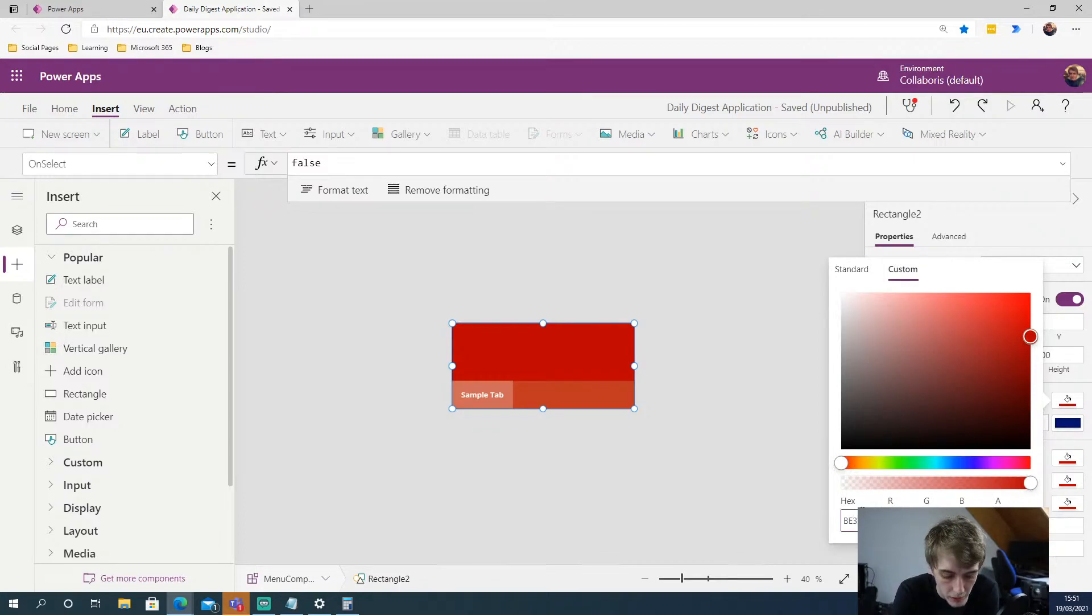
{"action": "type", "text": "0"}
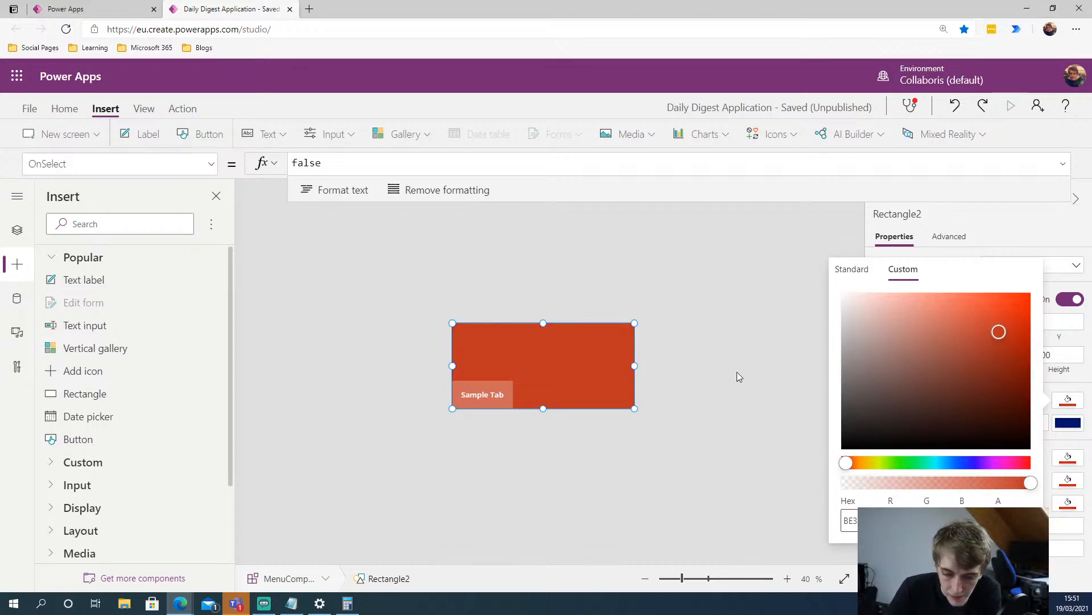
{"action": "left_click", "coordinate": [737, 374]}
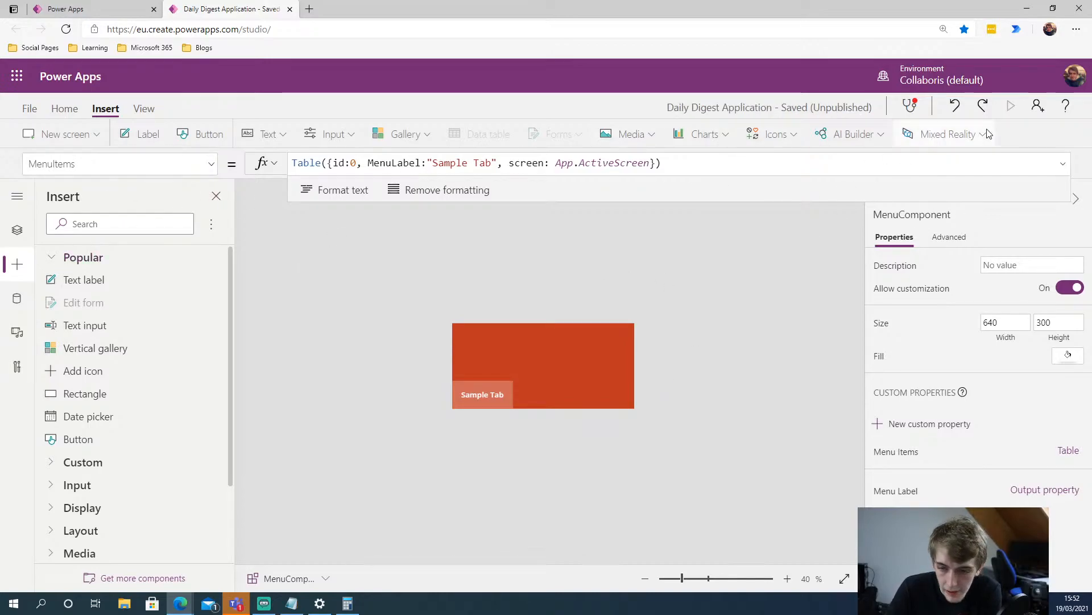
Preview RecentScreen and return to the editor
{"action": "left_click", "coordinate": [17, 230]}
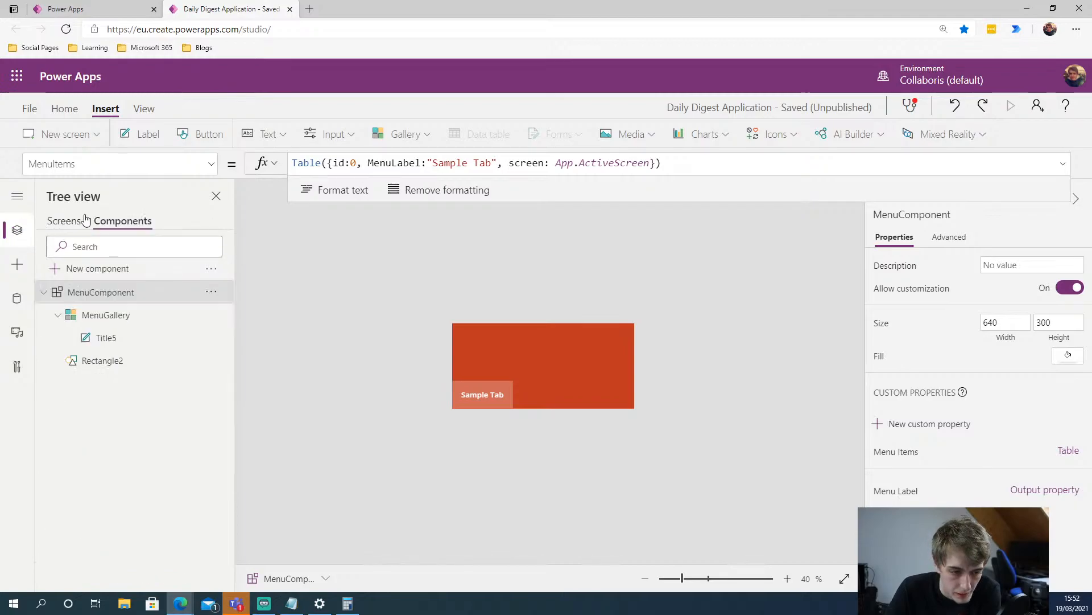
{"action": "left_click", "coordinate": [63, 221]}
{"action": "left_click", "coordinate": [1010, 106]}
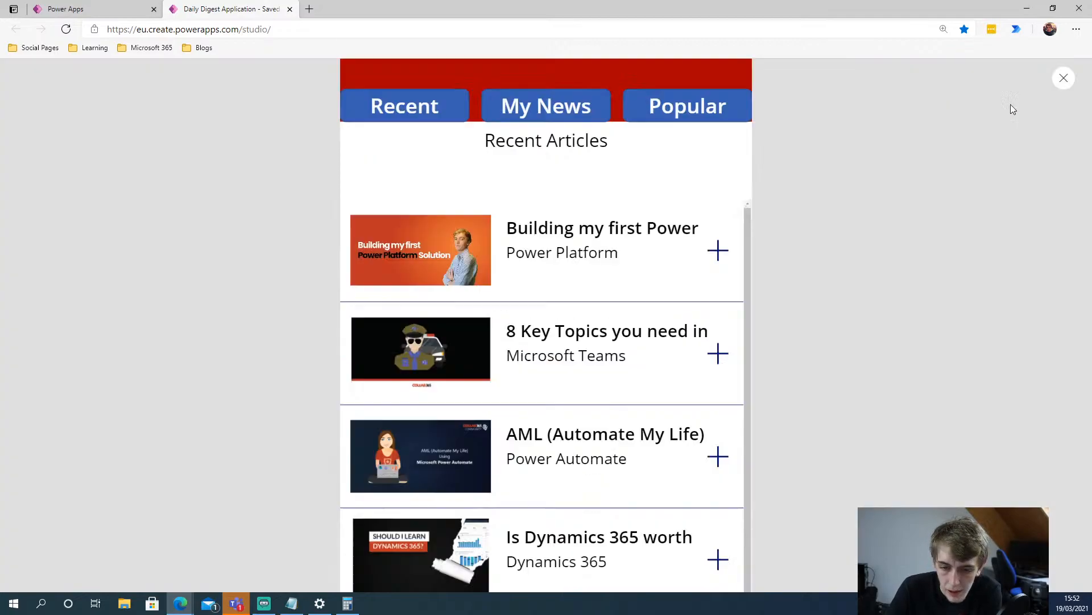
{"action": "left_click", "coordinate": [1062, 79]}
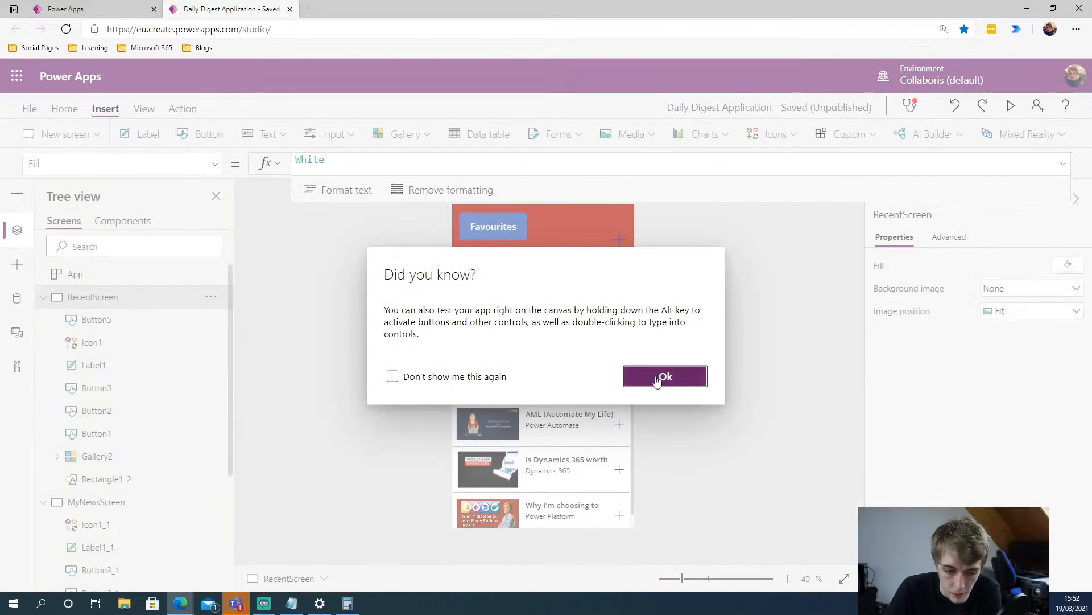
{"action": "left_click", "coordinate": [660, 377]}
Preview Screen1 with the filled menu header, test the navigation of the Popular tab, and return to the editor
{"action": "scroll", "coordinate": [165, 500], "scroll_direction": "down", "scroll_amount": 3}
{"action": "left_click", "coordinate": [82, 549]}
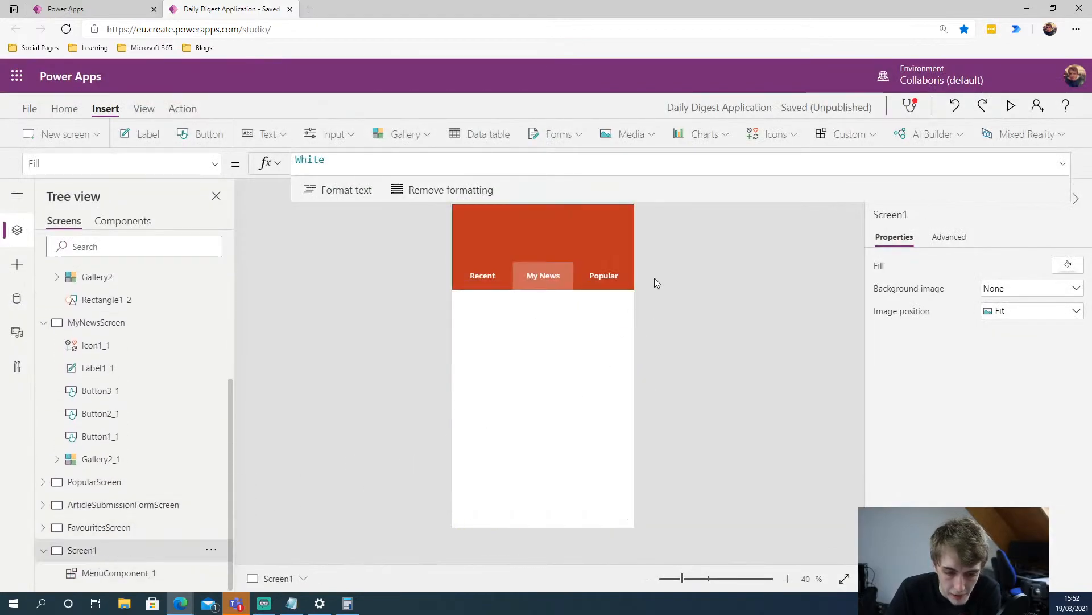
{"action": "left_click", "coordinate": [1010, 106]}
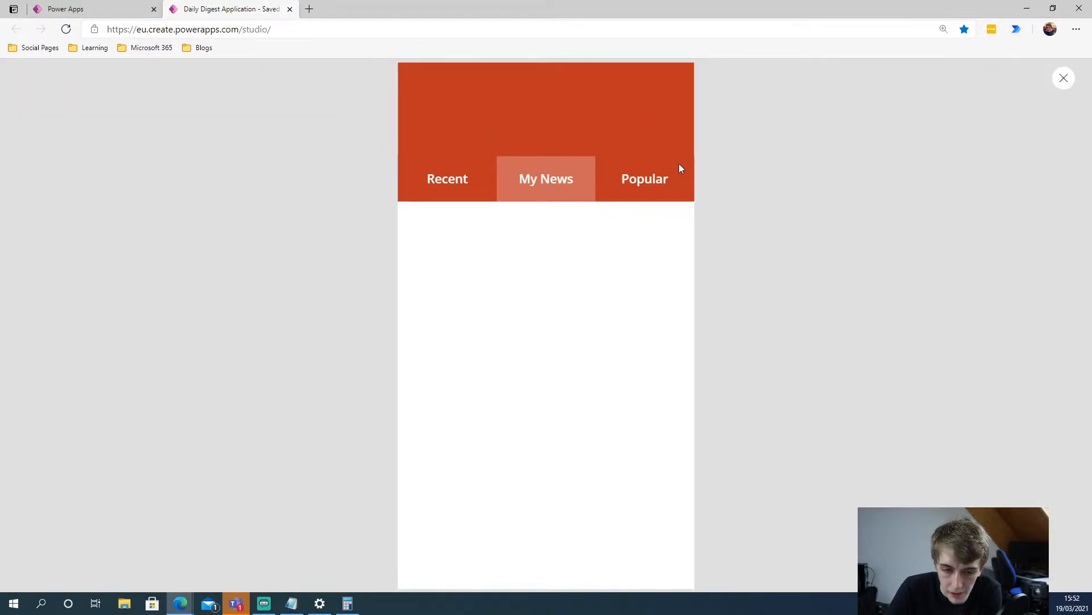
{"action": "left_click", "coordinate": [679, 165]}
{"action": "left_click", "coordinate": [1064, 78]}
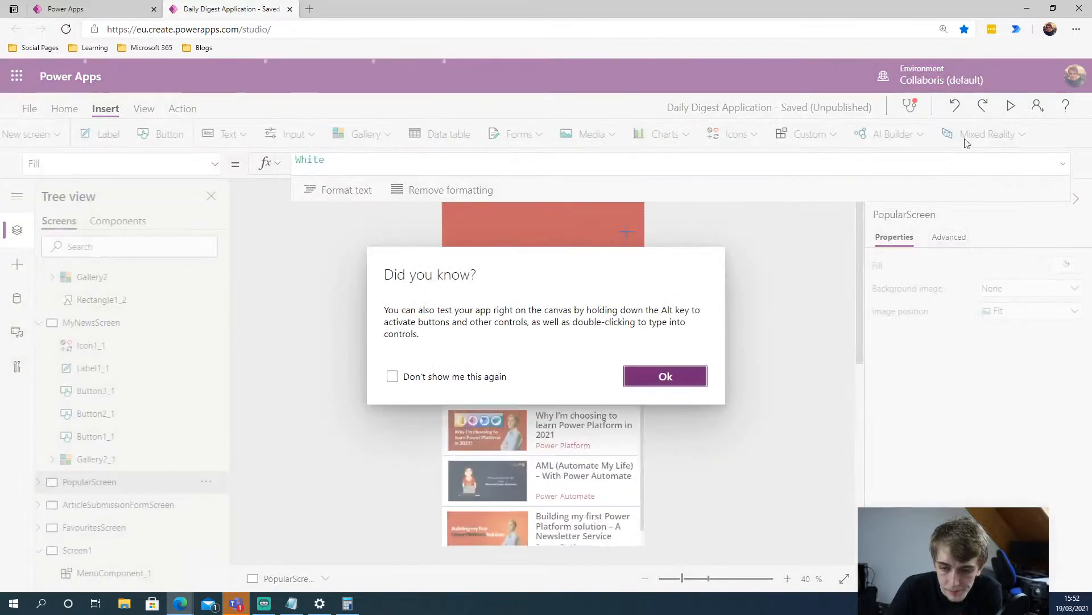
{"action": "left_click", "coordinate": [663, 377]}
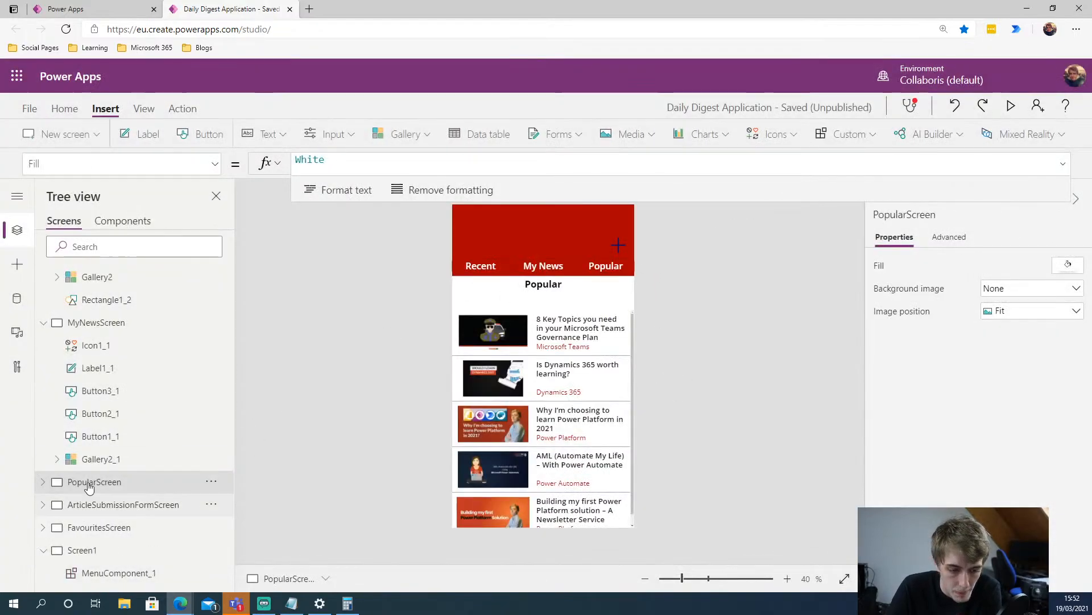
Insert an Add icon in MenuComponent and place it in the header's upper-left area at about X 76, Y 50
{"action": "scroll", "coordinate": [91, 370], "scroll_direction": "up", "scroll_amount": 10}
{"action": "left_click", "coordinate": [142, 222]}
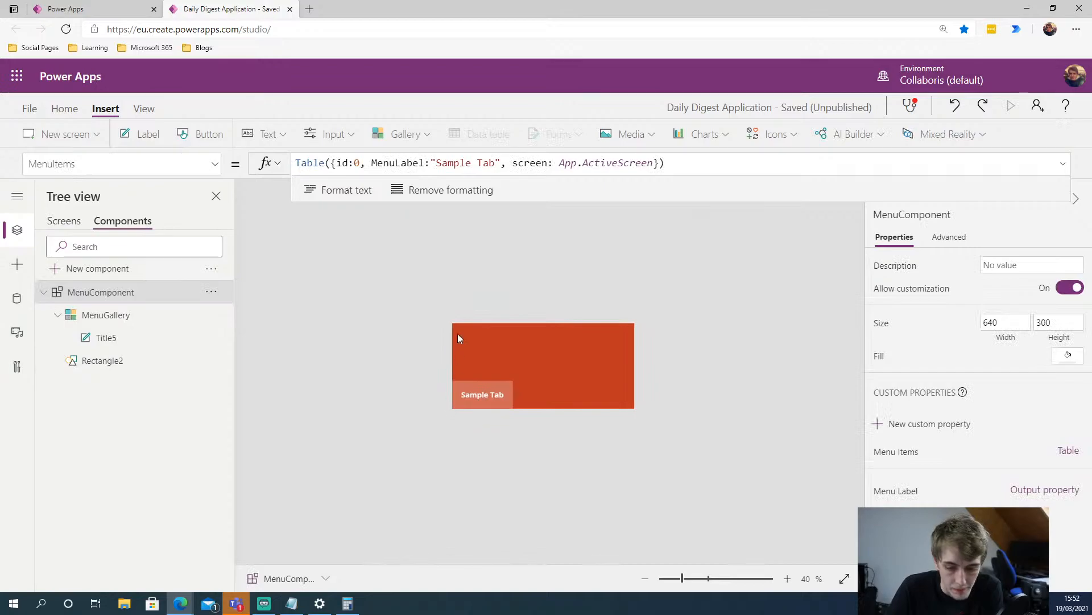
{"action": "left_click", "coordinate": [18, 266]}
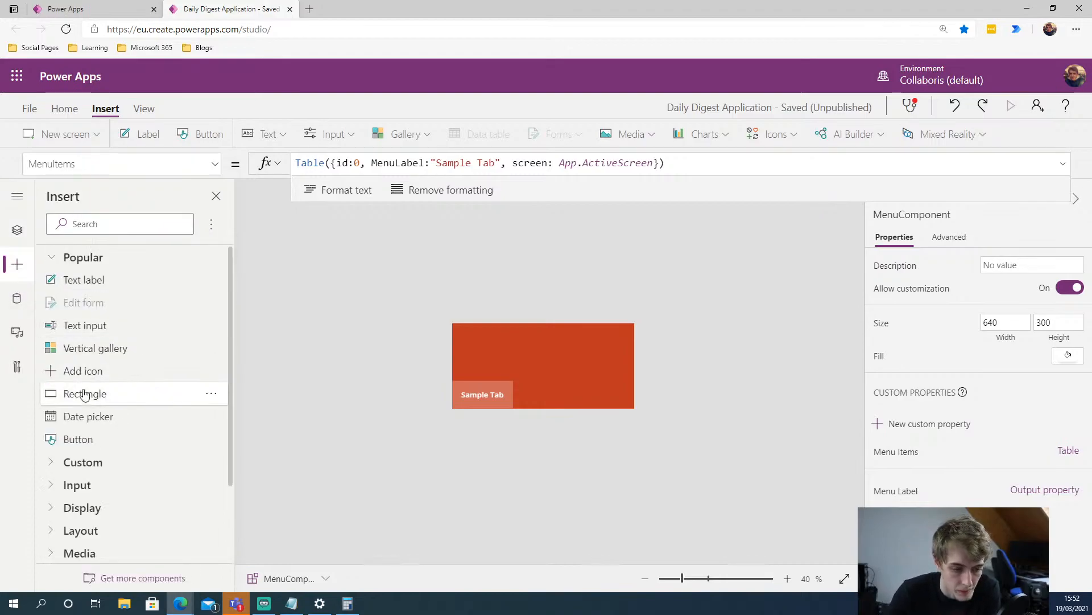
{"action": "left_click", "coordinate": [83, 371]}
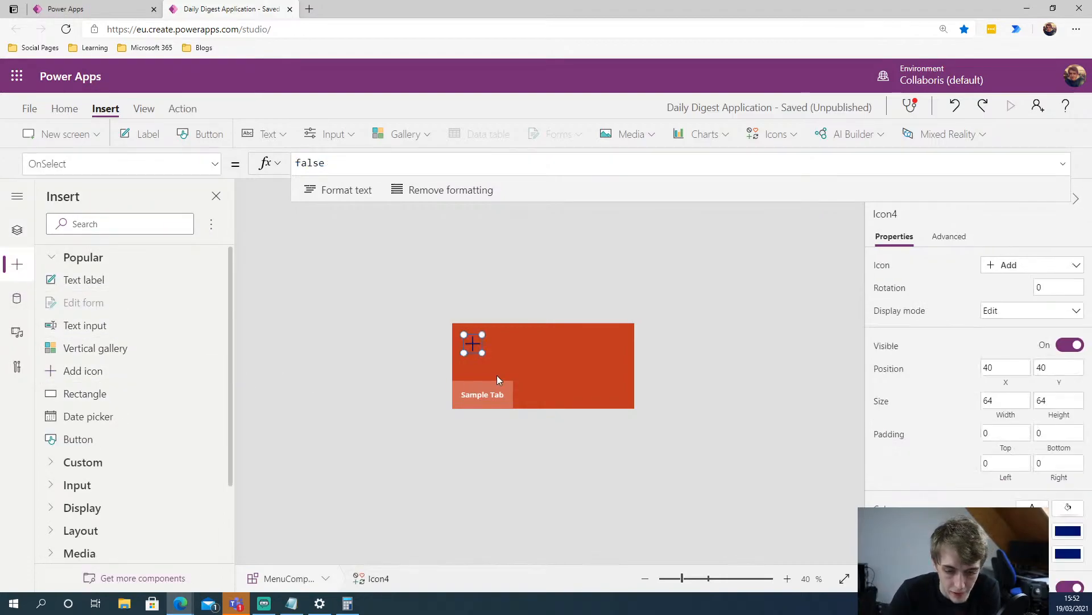
{"action": "left_click_drag", "start_coordinate": [476, 344], "coordinate": [487, 347]}
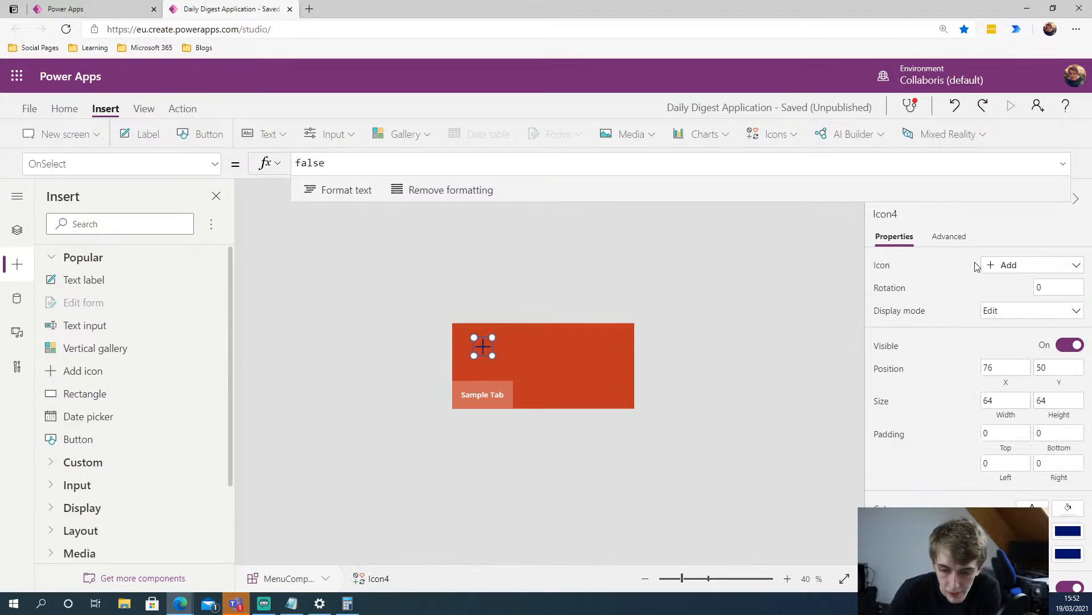
Change the new icon in MenuComponent from Add to Hamburger
{"action": "left_click", "coordinate": [1039, 270]}
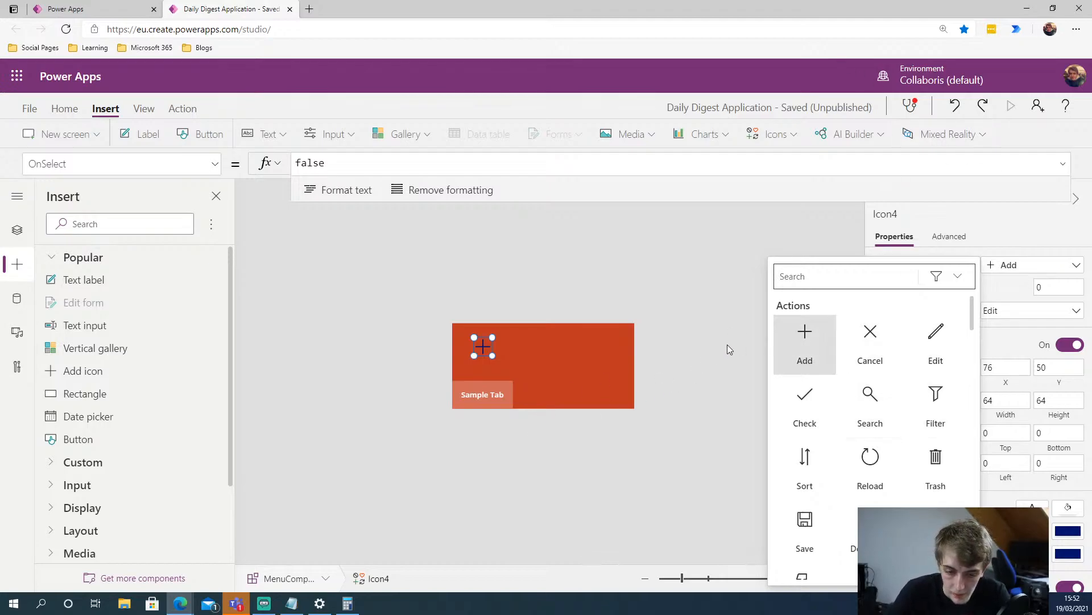
{"action": "scroll", "coordinate": [875, 388], "scroll_direction": "down", "scroll_amount": 1}
{"action": "scroll", "coordinate": [875, 388], "scroll_direction": "down", "scroll_amount": 10}
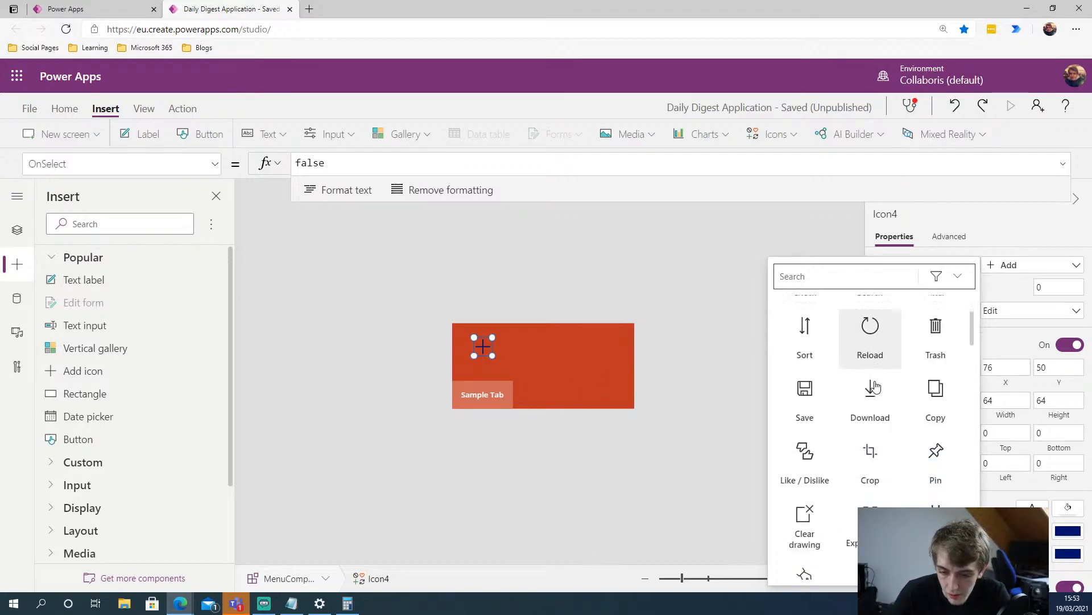
{"action": "scroll", "coordinate": [874, 384], "scroll_direction": "down", "scroll_amount": 1}
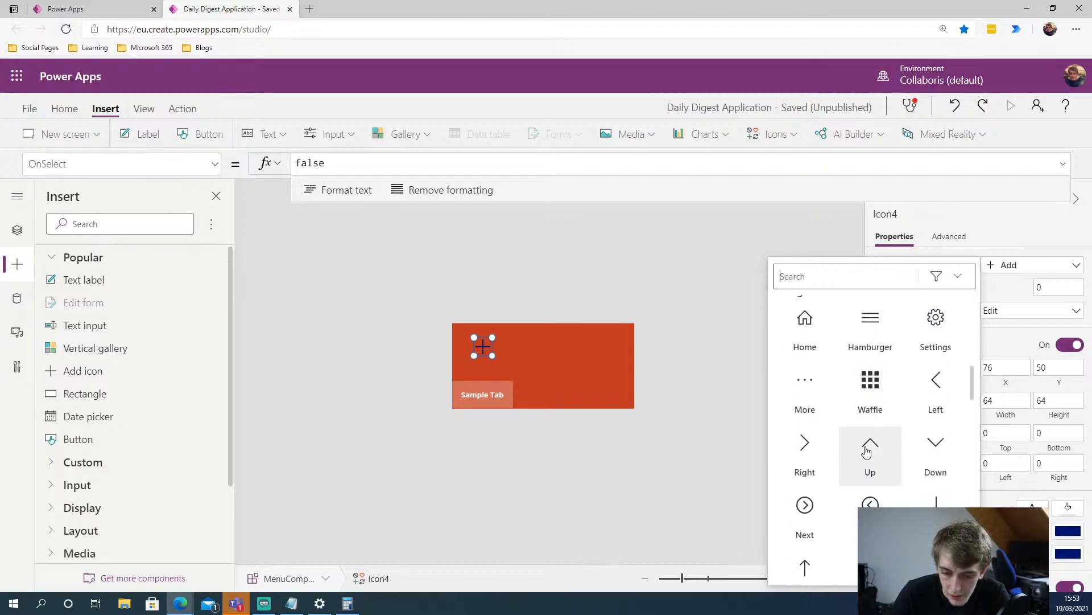
{"action": "left_click", "coordinate": [876, 325]}
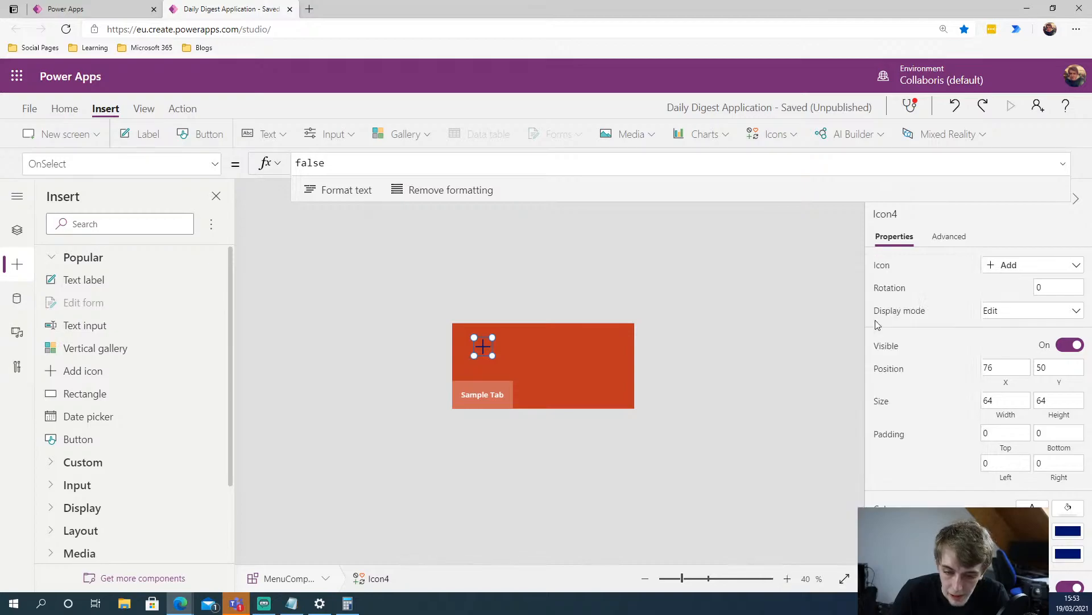
{"action": "left_click", "coordinate": [778, 357]}
Colour the hamburger icon white and move it slightly down and closer to the header's left edge
{"action": "left_click", "coordinate": [467, 344]}
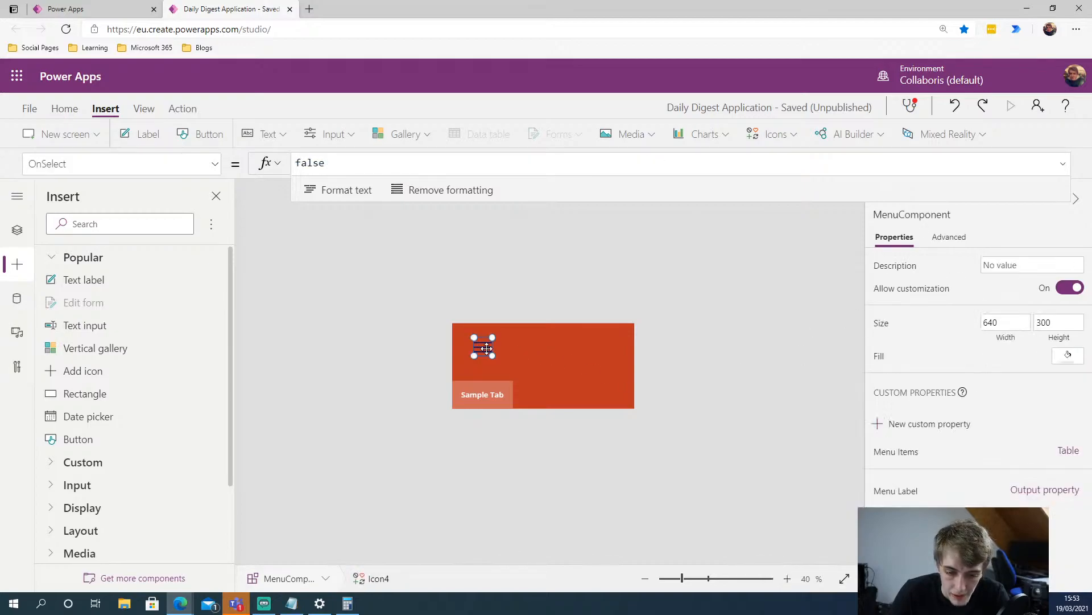
{"action": "scroll", "coordinate": [993, 432], "scroll_direction": "down", "scroll_amount": 3}
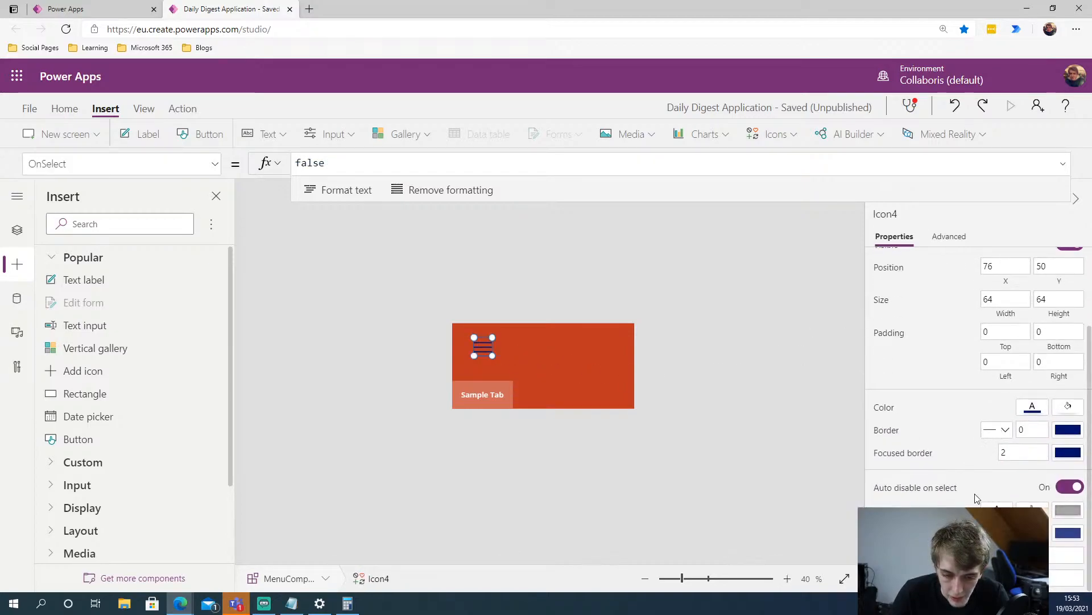
{"action": "left_click", "coordinate": [1033, 411]}
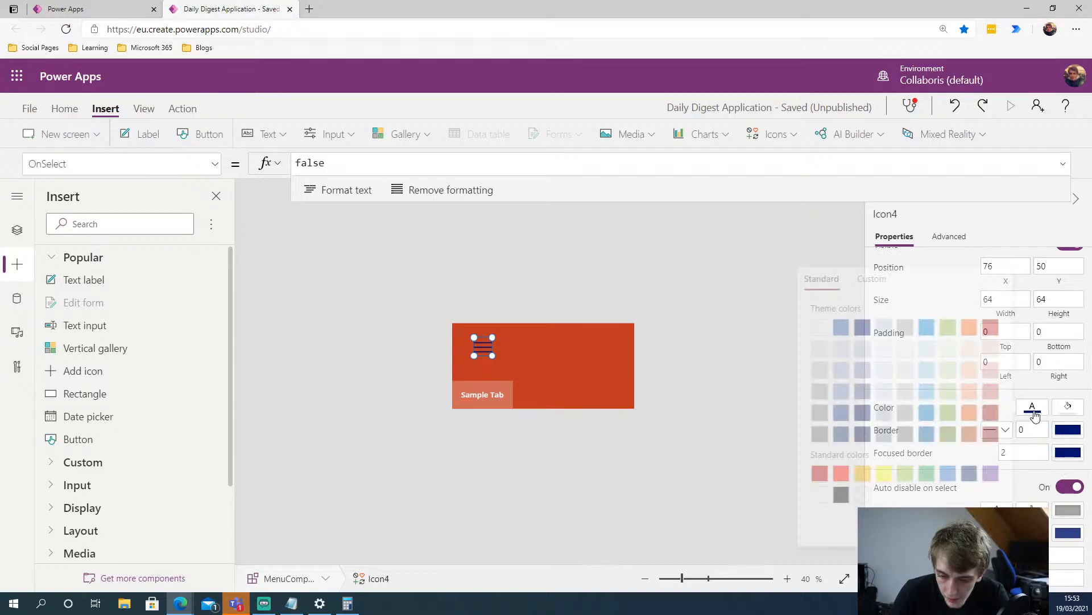
{"action": "left_click", "coordinate": [705, 382]}
{"action": "left_click", "coordinate": [485, 347]}
{"action": "mouse_move", "coordinate": [484, 347]}
{"action": "left_mouse_down"}
{"action": "mouse_move", "coordinate": [472, 344]}
{"action": "mouse_move", "coordinate": [500, 370]}
{"action": "mouse_move", "coordinate": [486, 361]}
{"action": "left_mouse_up"}
{"action": "left_click", "coordinate": [768, 339]}
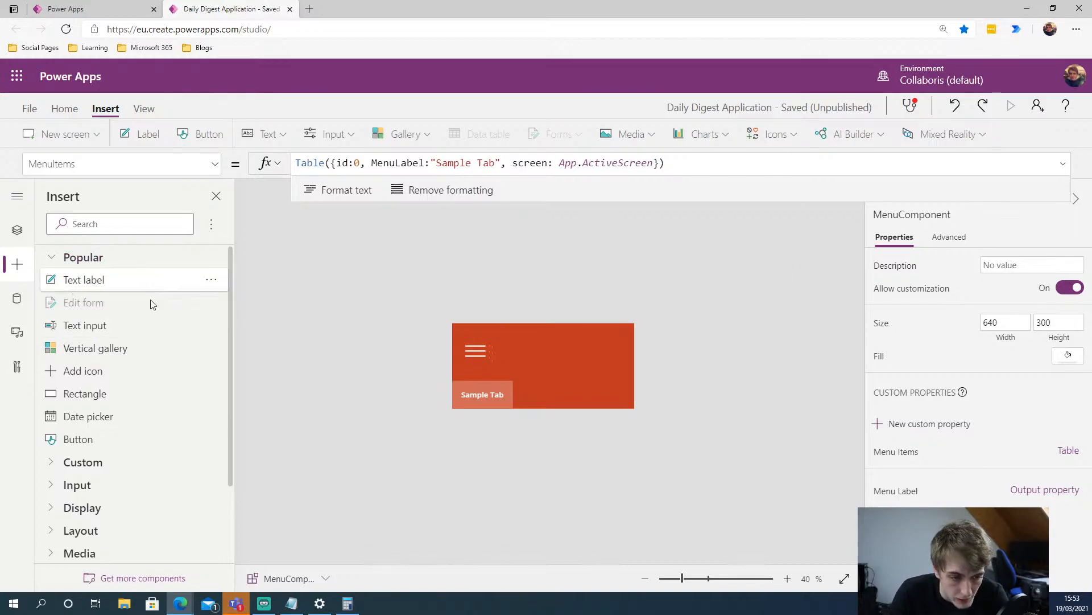
Insert an Add icon in MenuComponent and place it in the header's upper-right area at about X 535, Y 63
{"action": "left_click", "coordinate": [88, 373]}
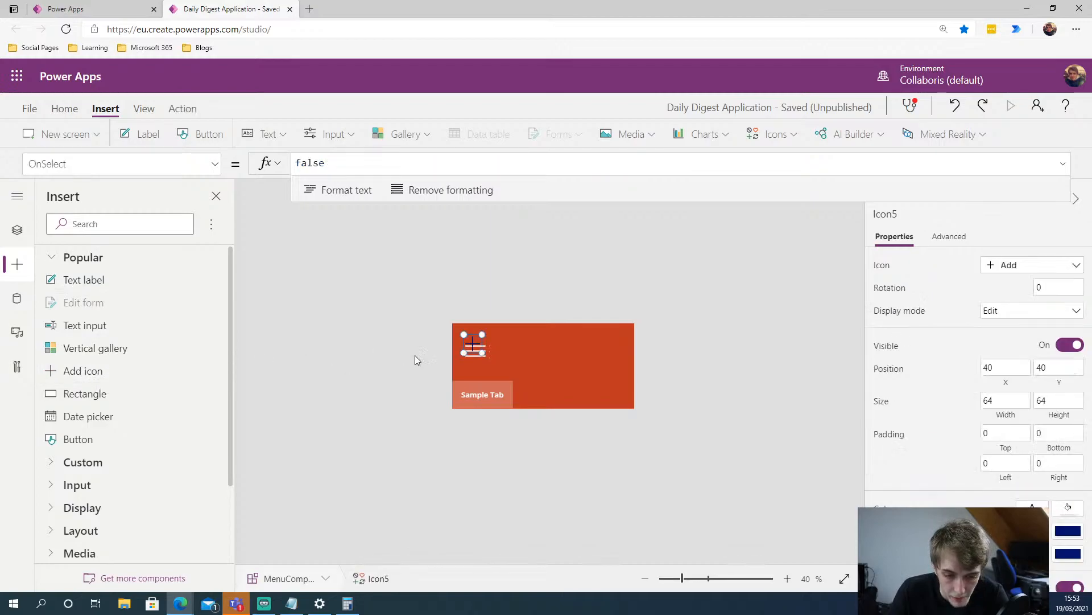
{"action": "left_click_drag", "start_coordinate": [473, 342], "coordinate": [614, 348]}
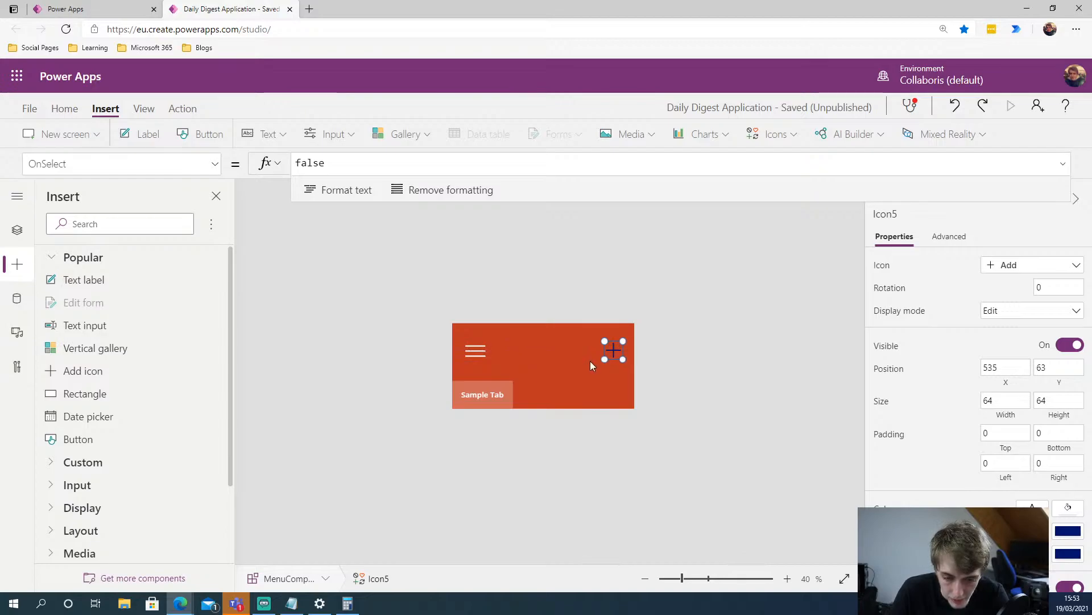
{"action": "left_click", "coordinate": [654, 354]}
{"action": "left_click", "coordinate": [608, 353]}
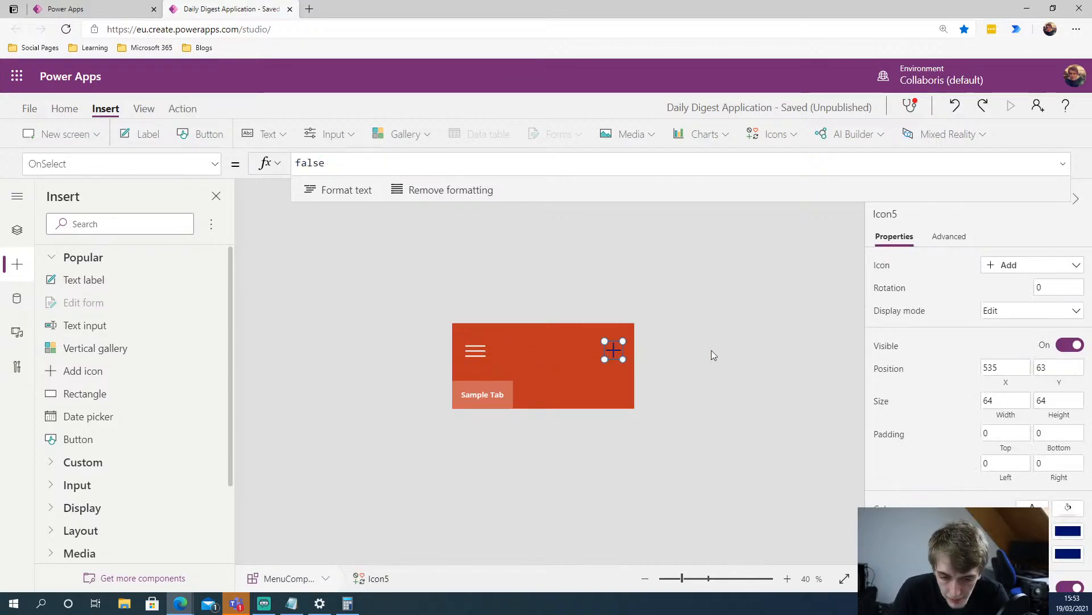
Colour the new Add icon in MenuComponent white
{"action": "scroll", "coordinate": [960, 421], "scroll_direction": "down", "scroll_amount": 2}
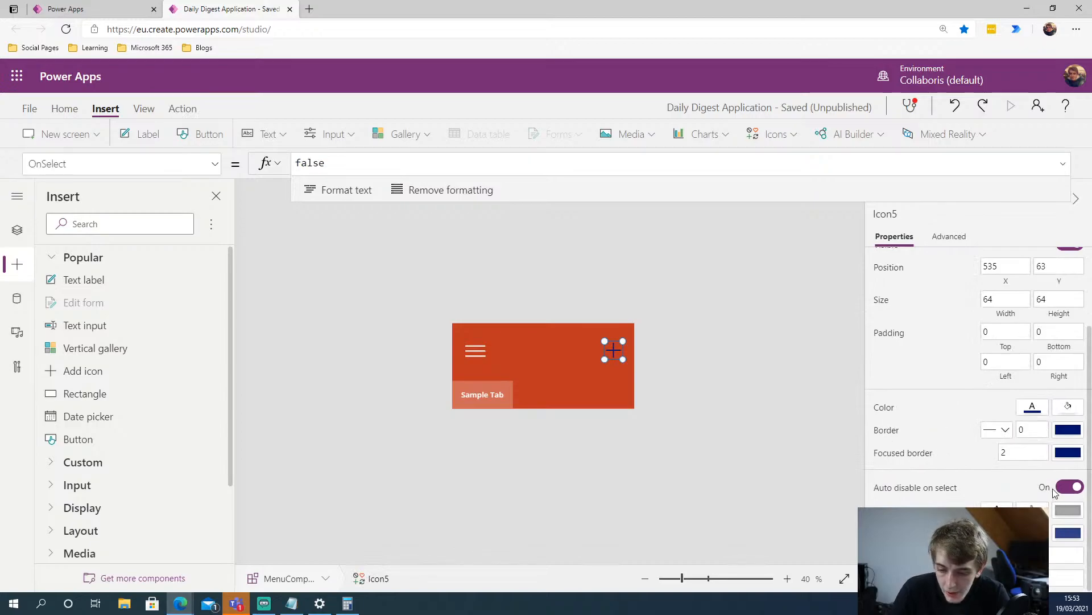
{"action": "left_click", "coordinate": [1032, 406]}
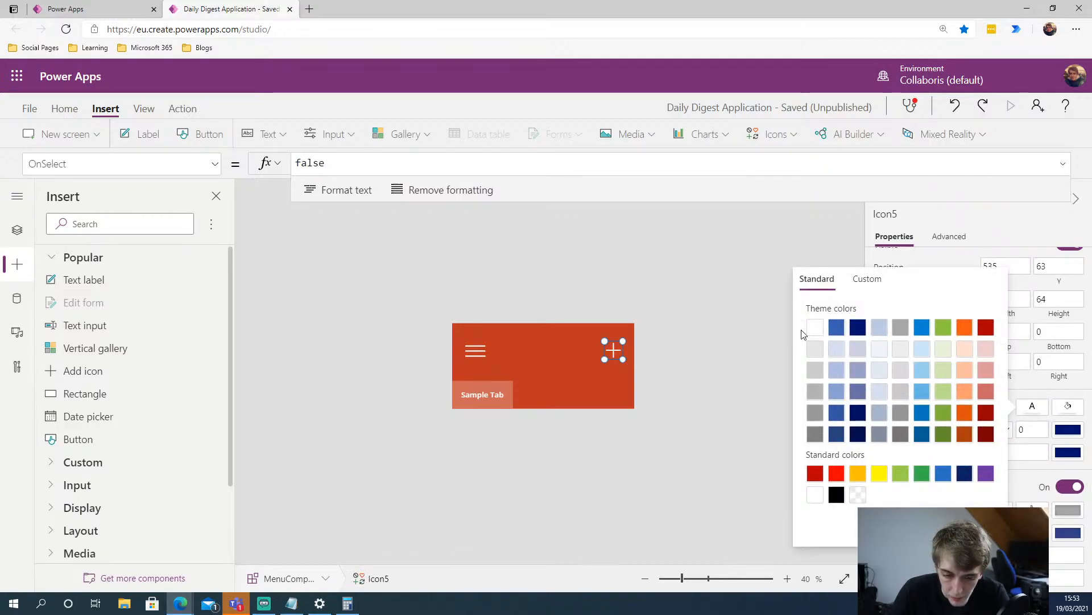
{"action": "left_click", "coordinate": [725, 327]}
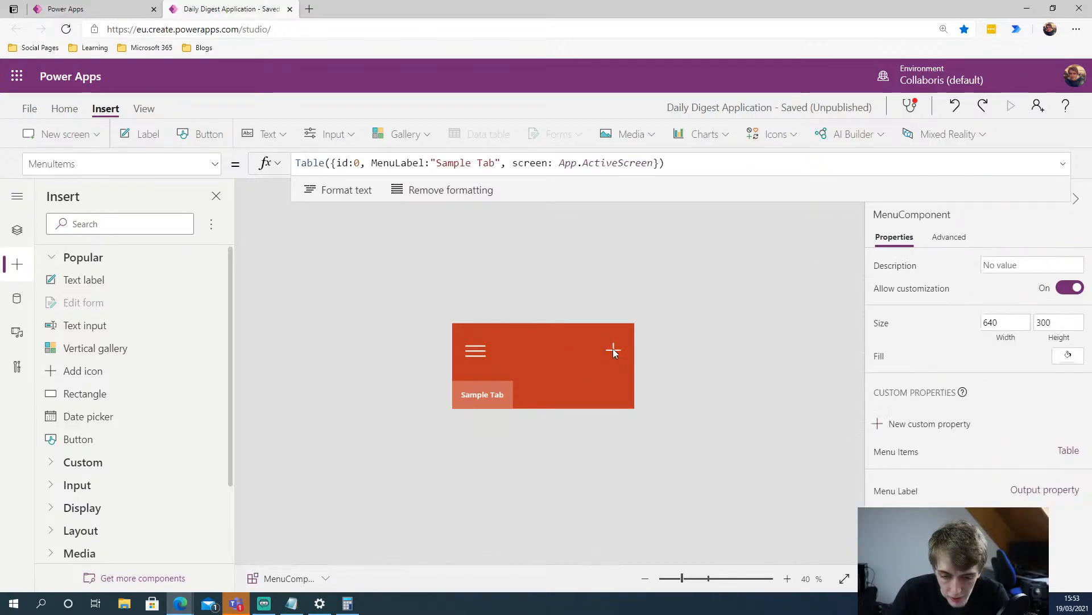
{"action": "left_click", "coordinate": [613, 348]}
{"action": "left_click", "coordinate": [727, 344]}
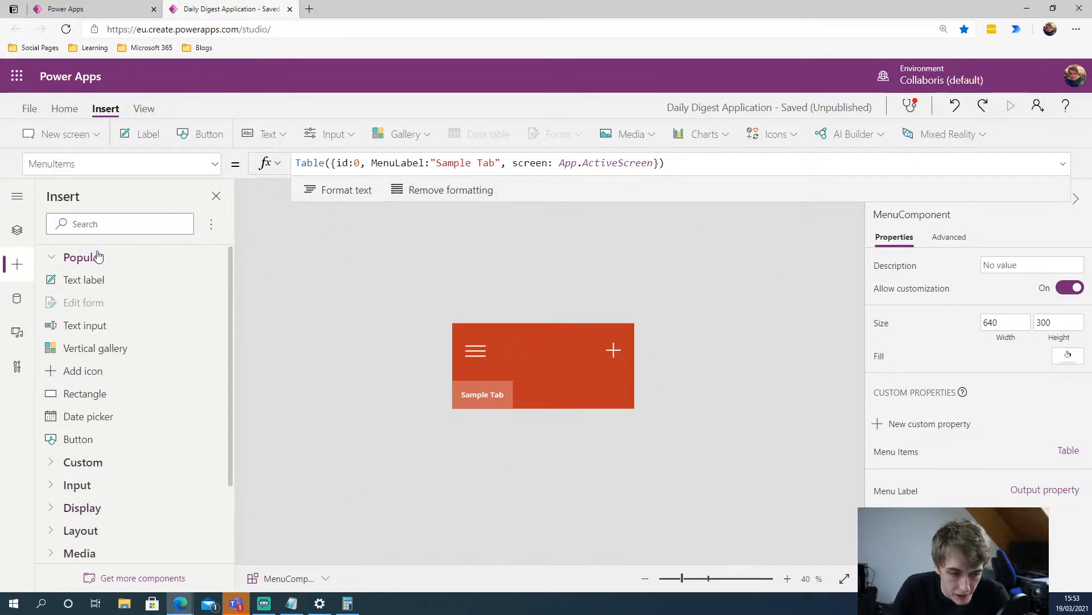
Compare the old layout of MyNewsScreen with the menu component placed on Screen1
{"action": "scroll", "coordinate": [151, 252], "scroll_direction": "down", "scroll_amount": 3}
{"action": "left_click", "coordinate": [17, 230]}
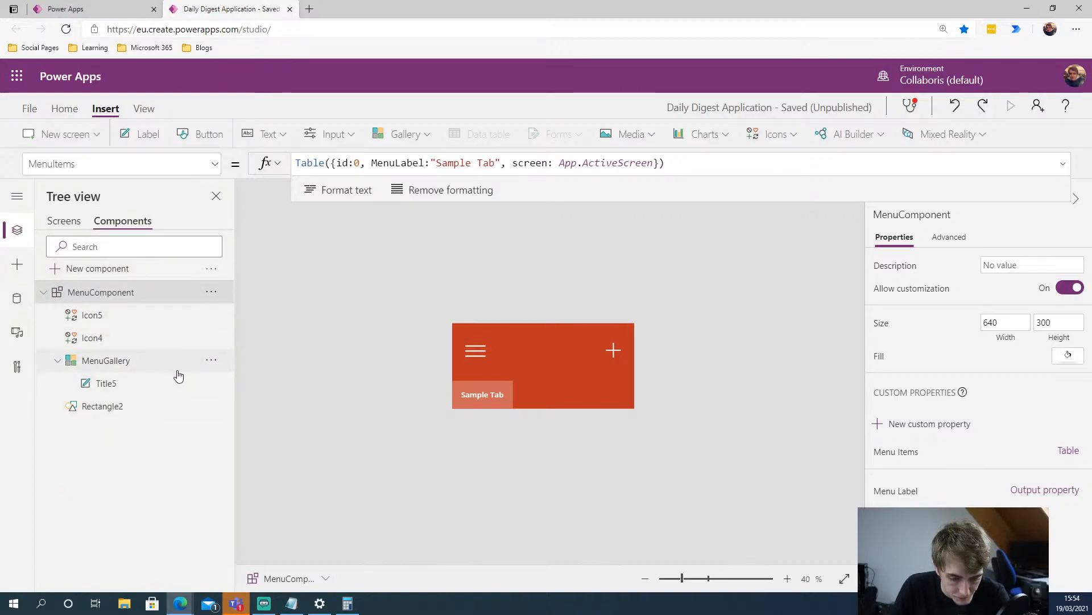
{"action": "left_click", "coordinate": [64, 220]}
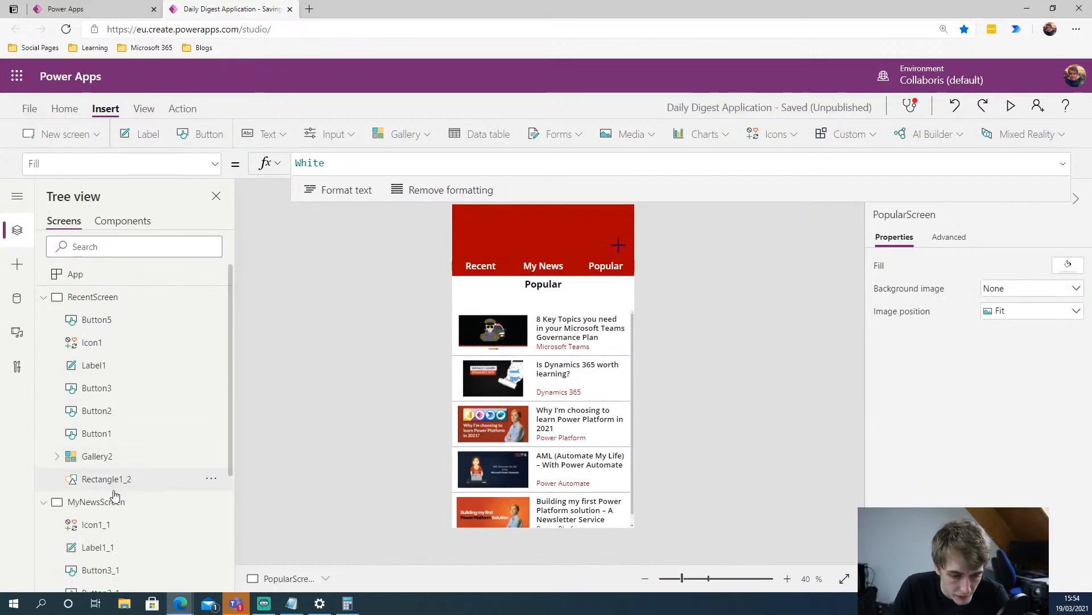
{"action": "left_click", "coordinate": [115, 501]}
{"action": "scroll", "coordinate": [111, 501], "scroll_direction": "down", "scroll_amount": 3}
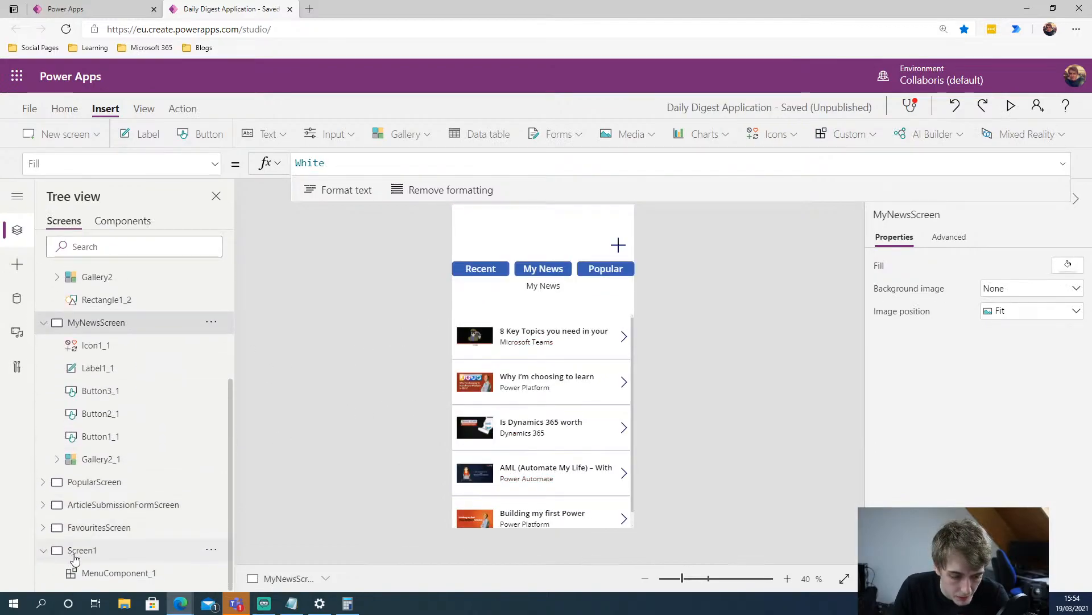
{"action": "left_click", "coordinate": [74, 555]}
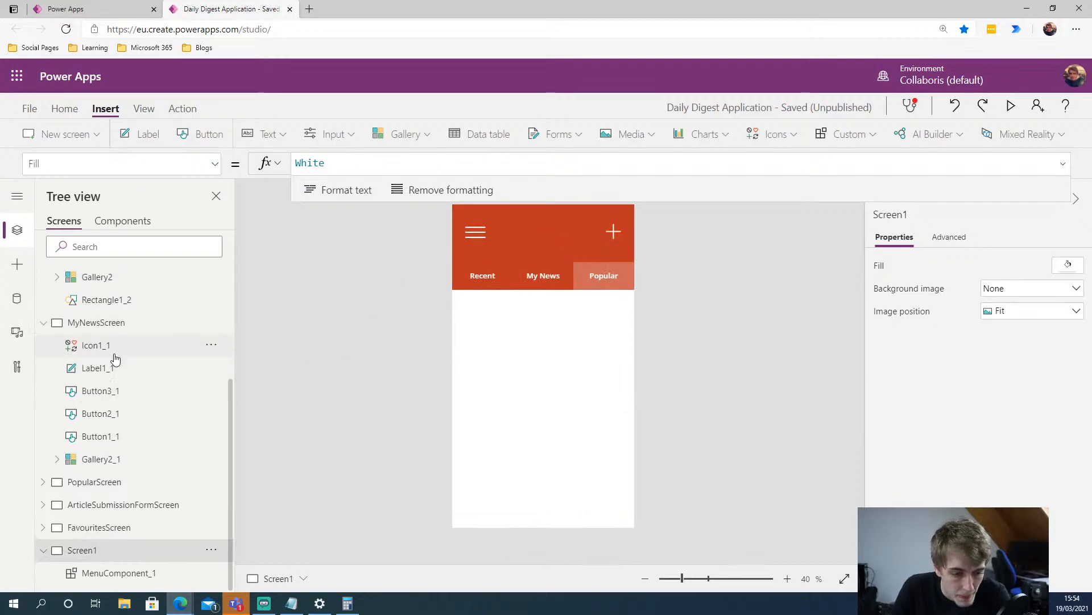
{"action": "scroll", "coordinate": [112, 359], "scroll_direction": "up", "scroll_amount": 3}
Examine RecentScreen's old header rectangle and the OnSelect formulas of its Favourites, Recent, Popular and My News buttons
{"action": "left_click", "coordinate": [94, 298]}
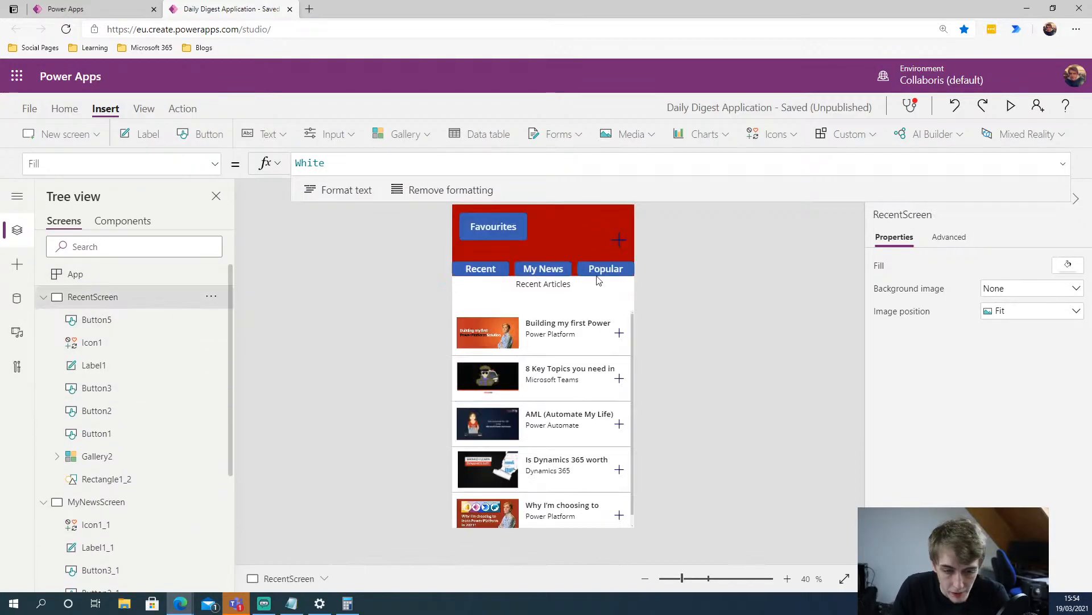
{"action": "left_click", "coordinate": [569, 231]}
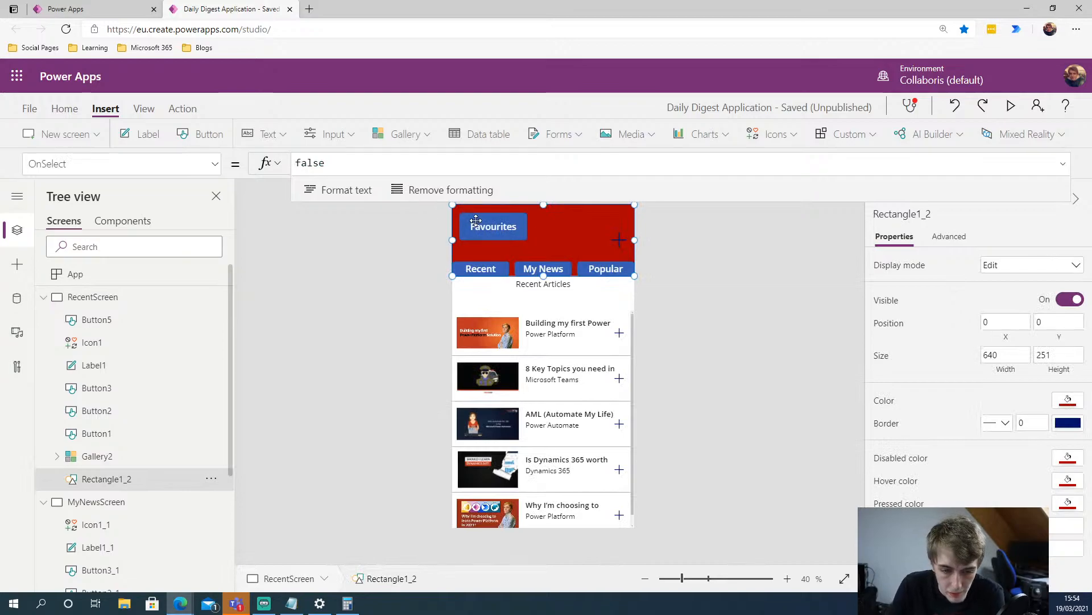
{"action": "left_click", "coordinate": [503, 233]}
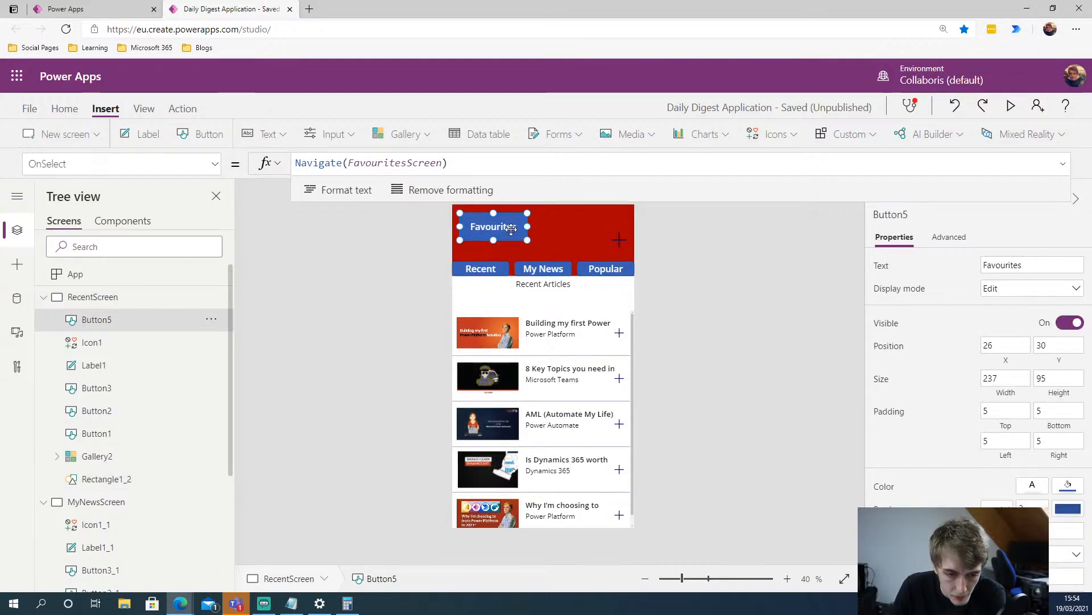
{"action": "left_click", "coordinate": [486, 271]}
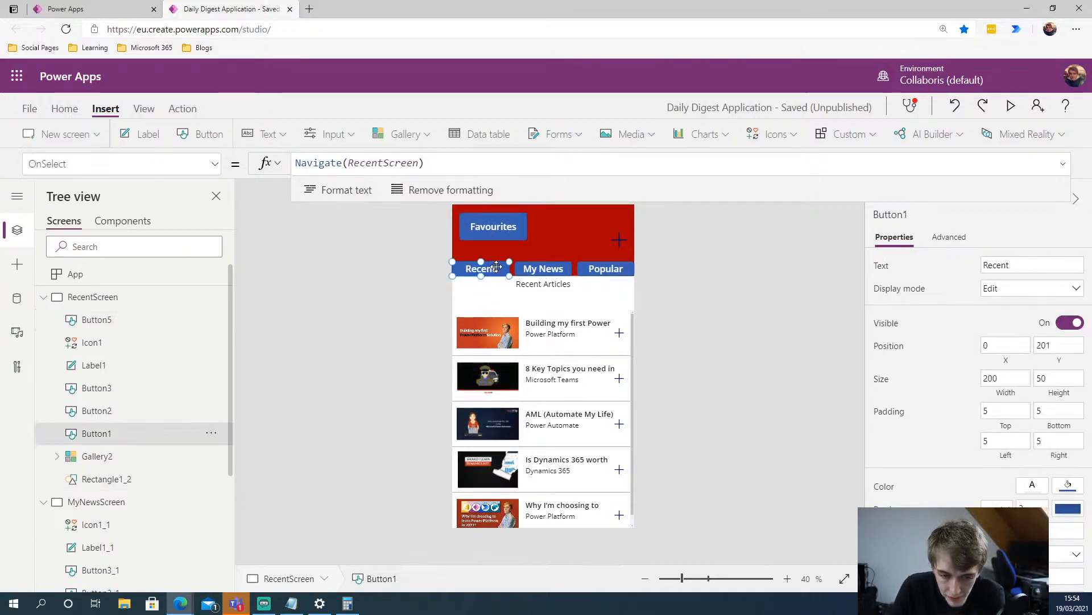
{"action": "left_click", "coordinate": [600, 271]}
{"action": "left_click", "coordinate": [533, 266]}
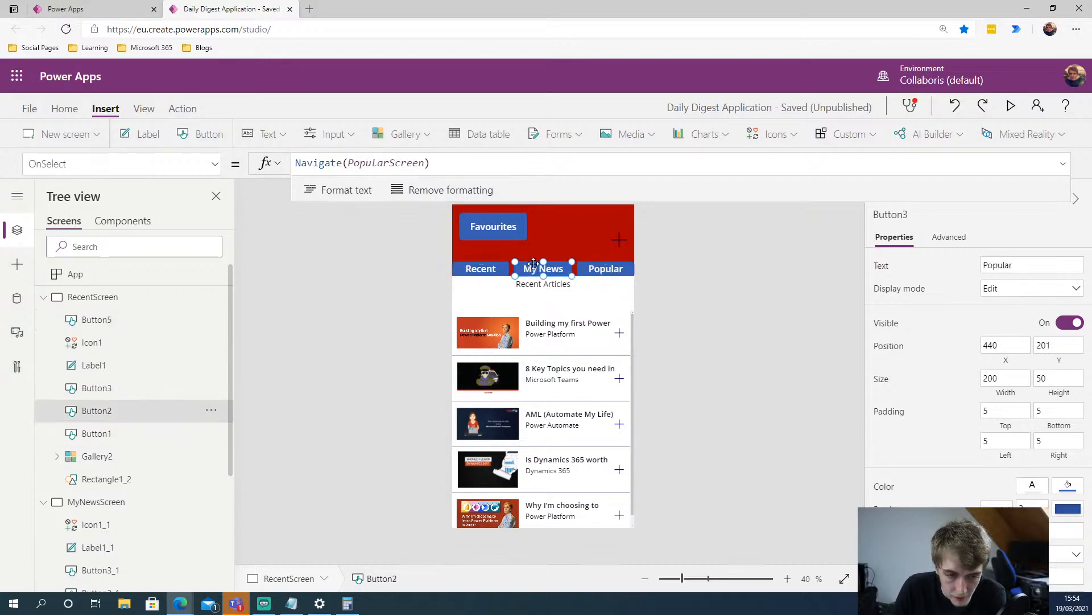
{"action": "left_click", "coordinate": [680, 245]}
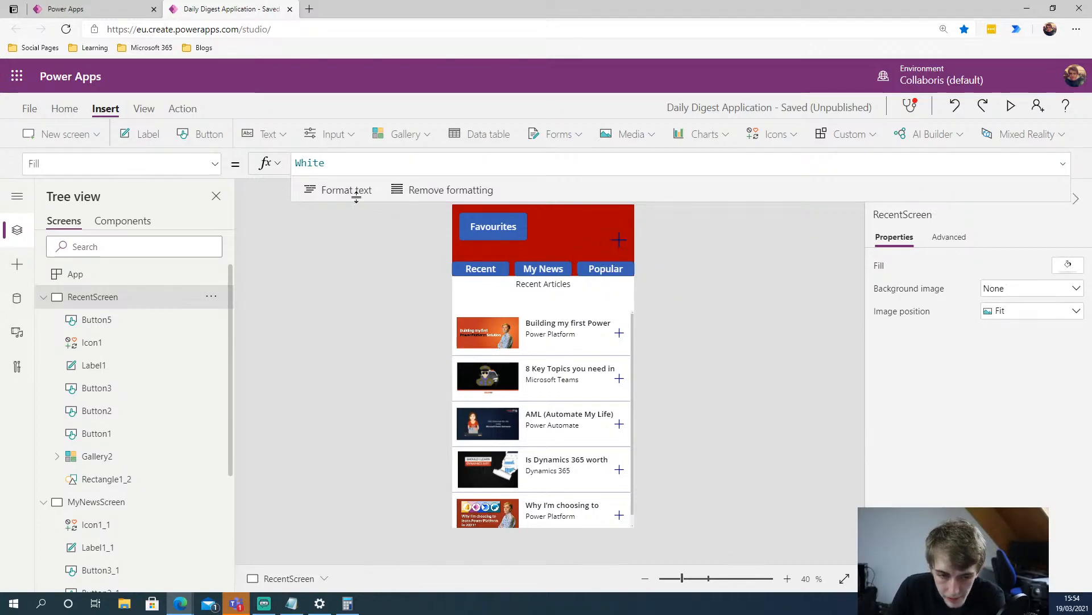
Delete the red header rectangle, the Popular, My News, Recent and Favourites buttons, and the header's Add icon from RecentScreen
{"action": "left_click", "coordinate": [586, 223]}
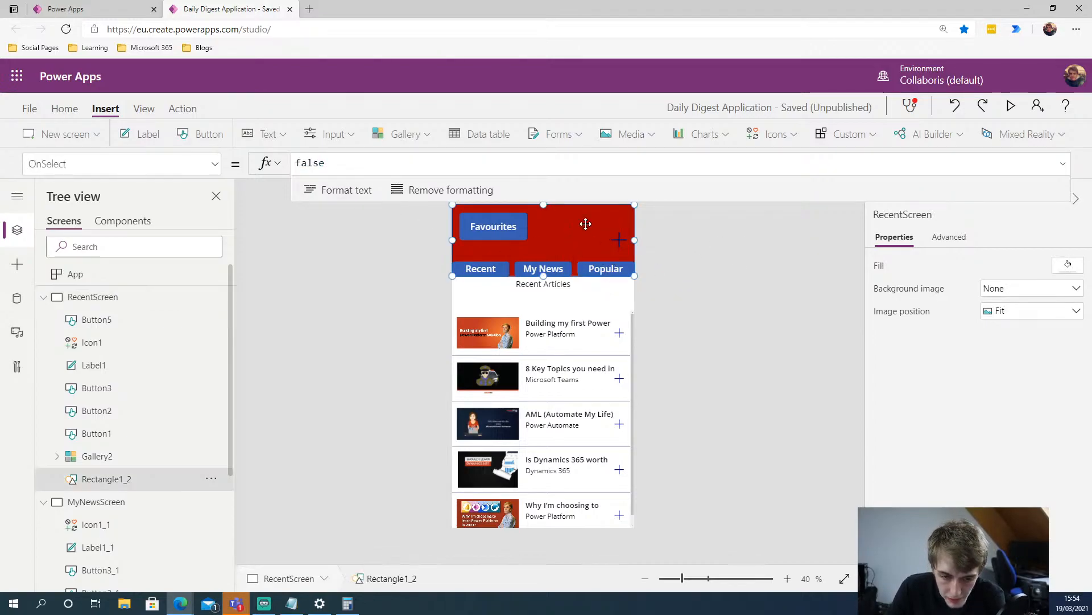
{"action": "key", "text": "Delete"}
{"action": "left_click", "coordinate": [604, 268]}
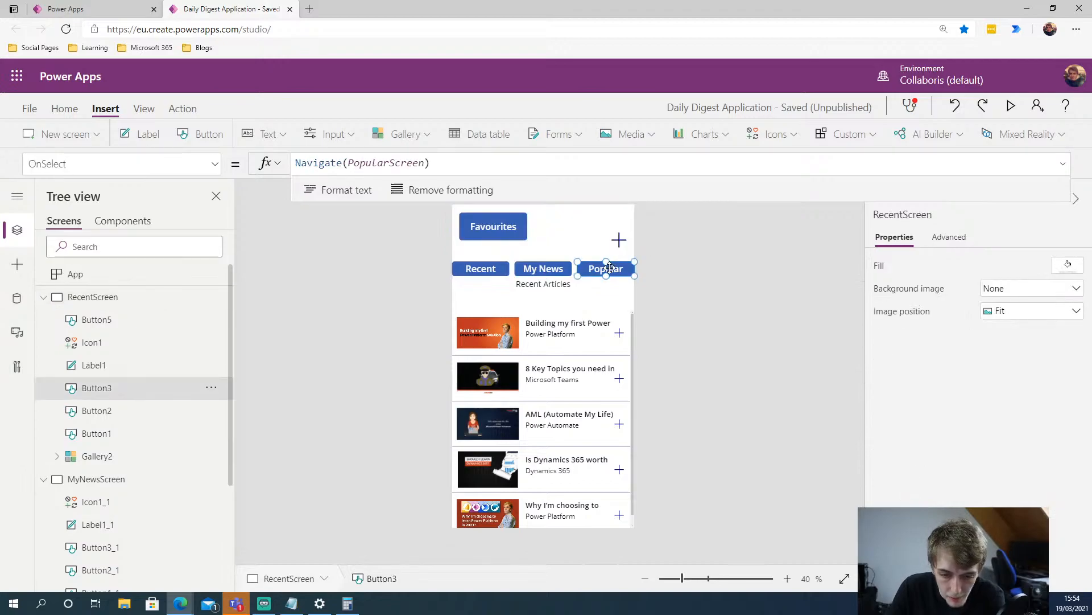
{"action": "key", "text": "Delete"}
{"action": "left_click", "coordinate": [551, 270]}
{"action": "key", "text": "Delete"}
{"action": "left_click", "coordinate": [480, 269]}
{"action": "key", "text": "Delete"}
{"action": "left_click", "coordinate": [517, 234]}
{"action": "key", "text": "Delete"}
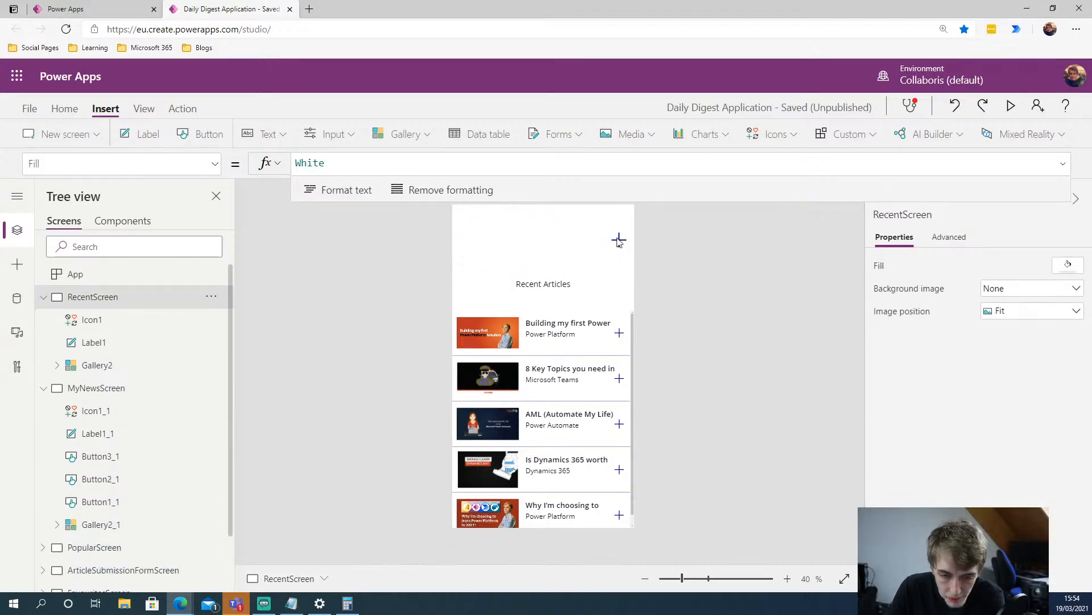
{"action": "left_click", "coordinate": [619, 241]}
{"action": "key", "text": "Delete"}
Delete the Popular, My News and Recent buttons and the header's Add icon from MyNewsScreen
{"action": "left_click", "coordinate": [96, 365]}
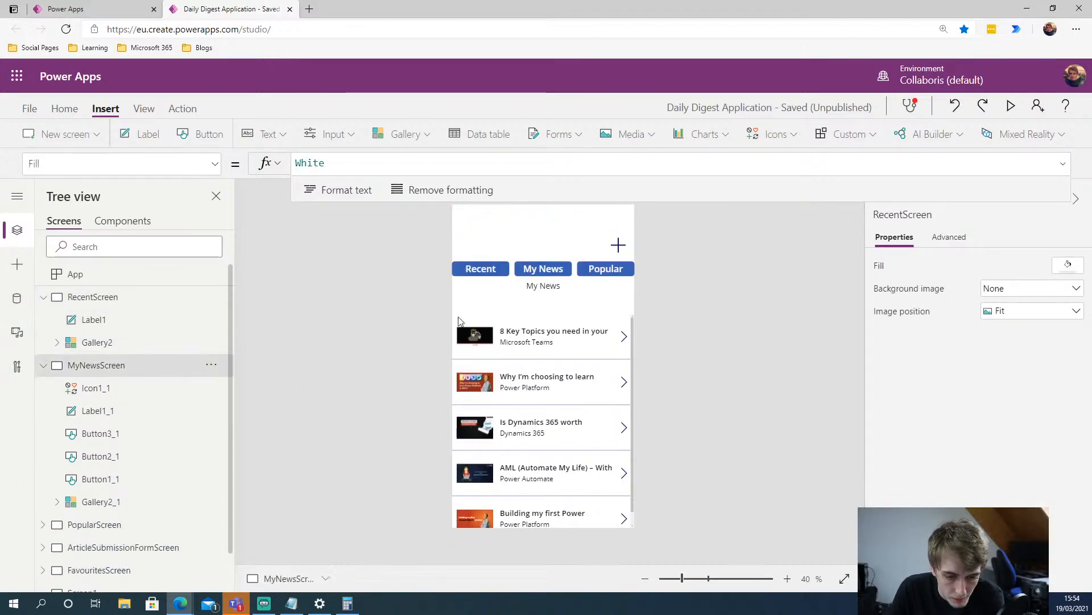
{"action": "left_click", "coordinate": [605, 268]}
{"action": "key", "text": "Delete"}
{"action": "left_click", "coordinate": [549, 270]}
{"action": "key", "text": "Delete"}
{"action": "left_click", "coordinate": [486, 270]}
{"action": "key", "text": "Delete"}
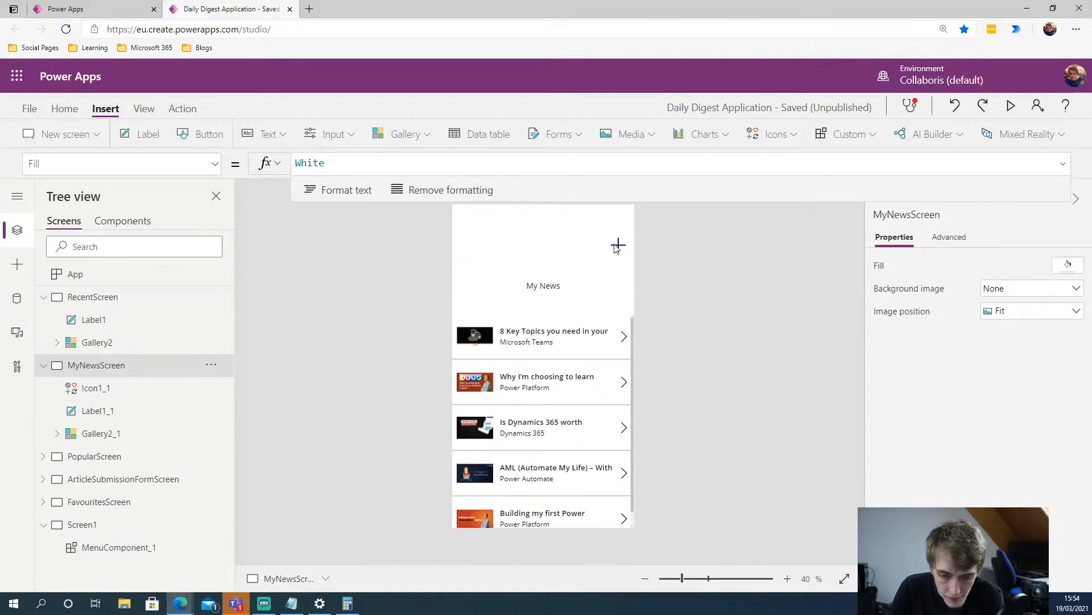
{"action": "left_click", "coordinate": [616, 249]}
{"action": "key", "text": "Delete"}
Delete the Popular, My News and Recent buttons, the Add icon and the red header rectangle from PopularScreen
{"action": "left_click", "coordinate": [102, 434]}
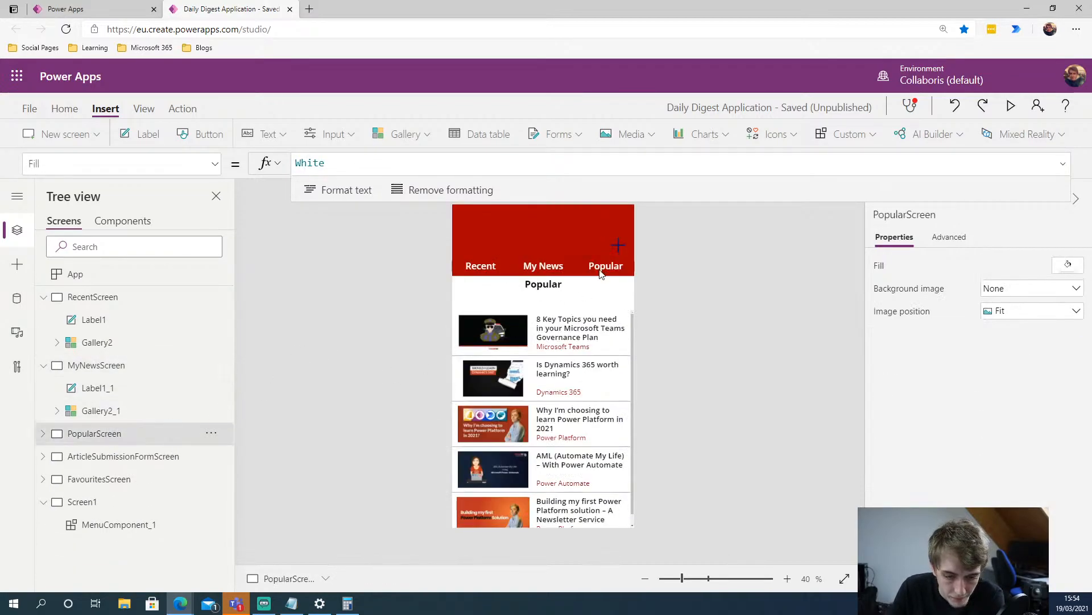
{"action": "left_click", "coordinate": [603, 269]}
{"action": "key", "text": "Delete"}
{"action": "left_click", "coordinate": [545, 268]}
{"action": "key", "text": "Delete"}
{"action": "left_click", "coordinate": [487, 269]}
{"action": "key", "text": "Delete"}
{"action": "left_click", "coordinate": [618, 246]}
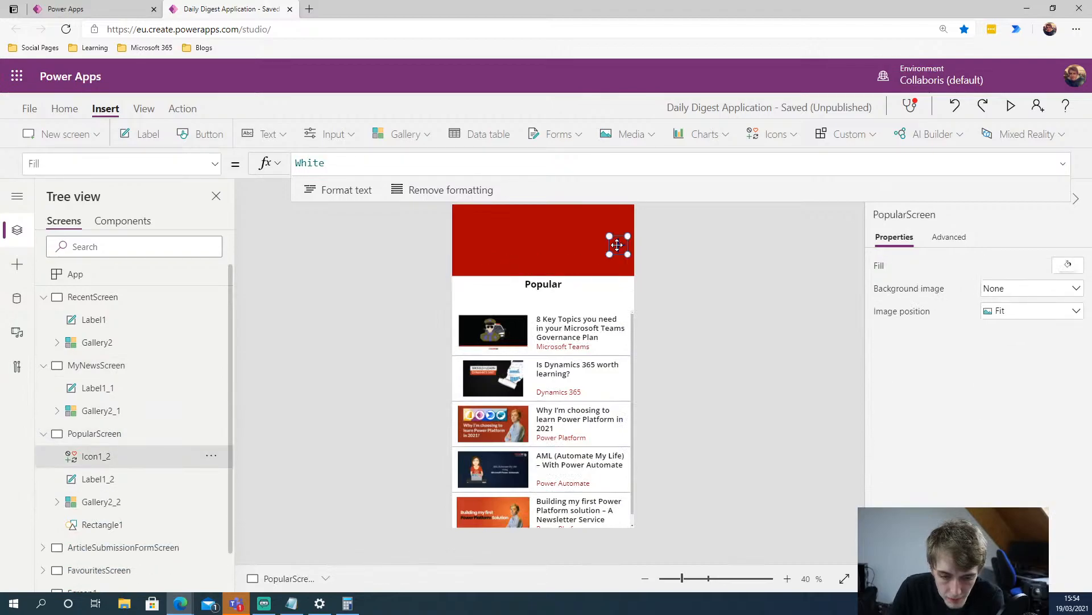
{"action": "key", "text": "Delete"}
{"action": "left_click", "coordinate": [592, 250]}
{"action": "key", "text": "Delete"}
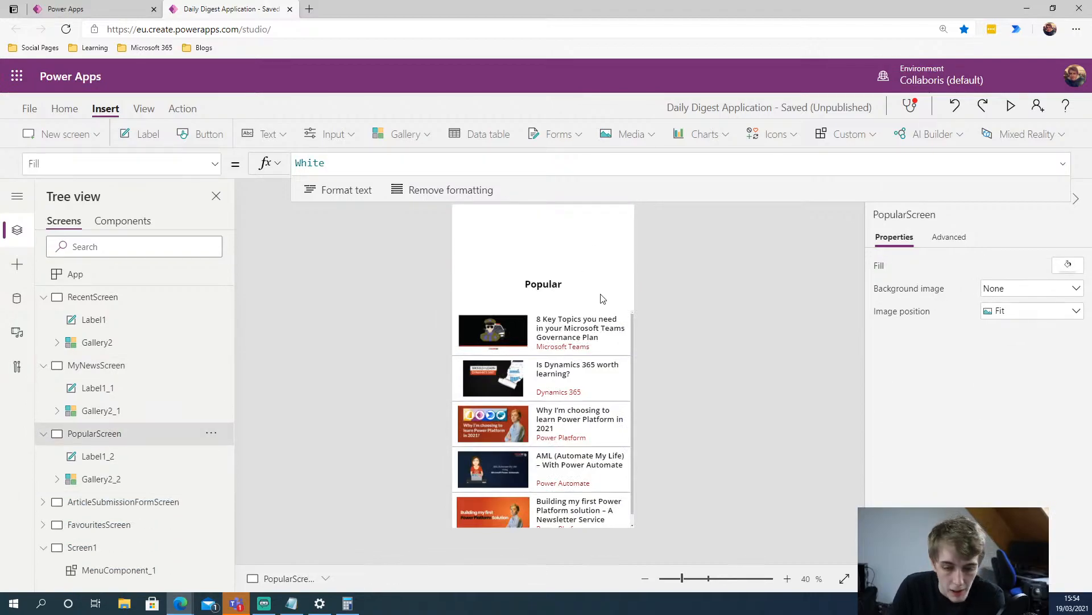
Delete the title labels above the galleries on PopularScreen, MyNewsScreen and RecentScreen
{"action": "left_click", "coordinate": [543, 284]}
{"action": "key", "text": "Delete"}
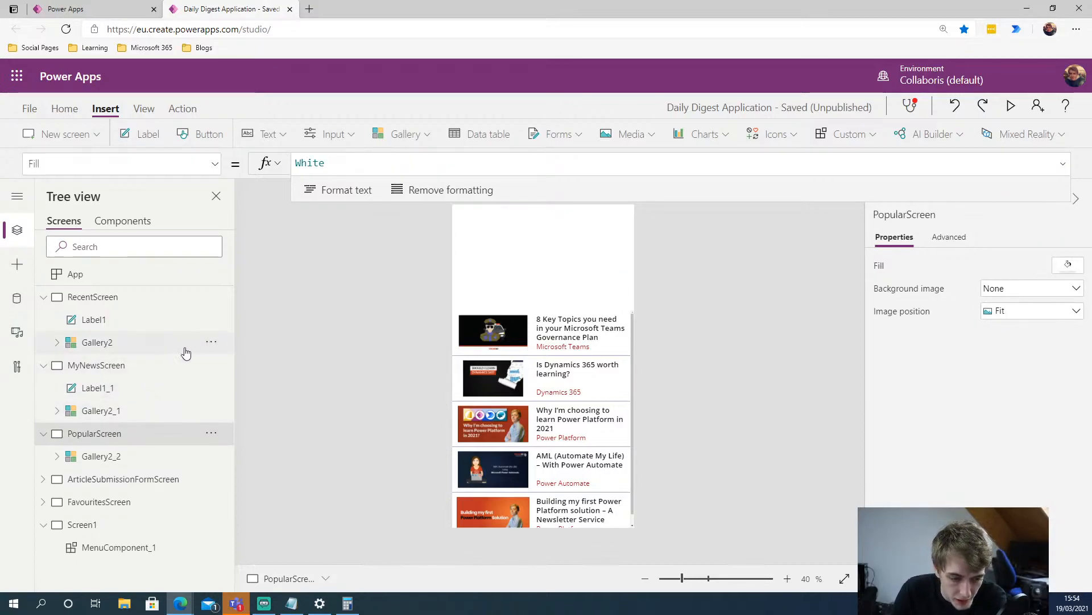
{"action": "left_click", "coordinate": [139, 367]}
{"action": "left_click", "coordinate": [534, 285]}
{"action": "key", "text": "Delete"}
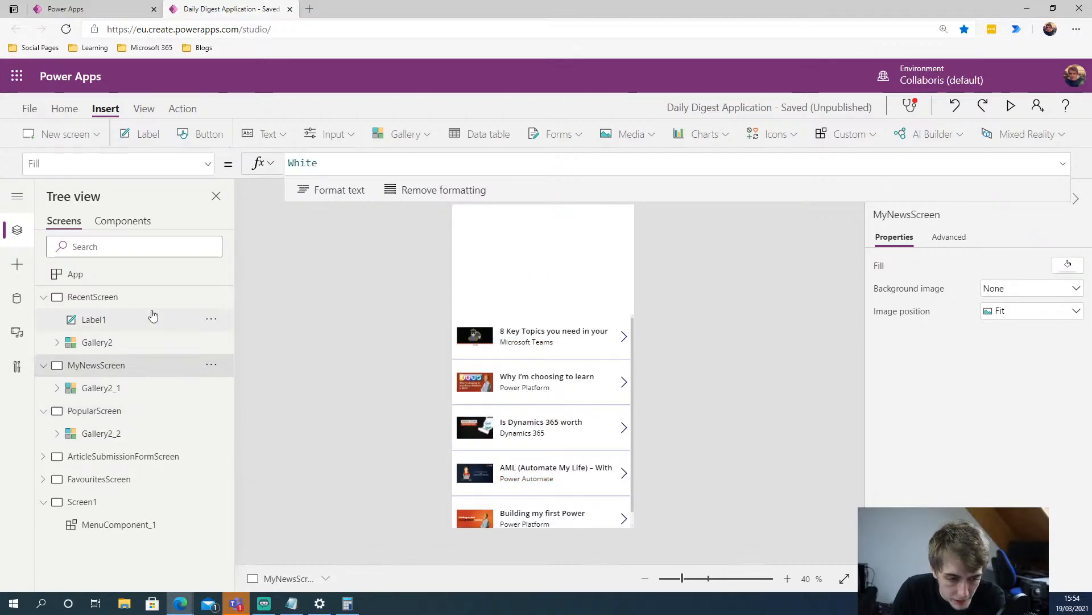
{"action": "left_click", "coordinate": [161, 296]}
{"action": "left_click", "coordinate": [543, 285]}
{"action": "key", "text": "Delete"}
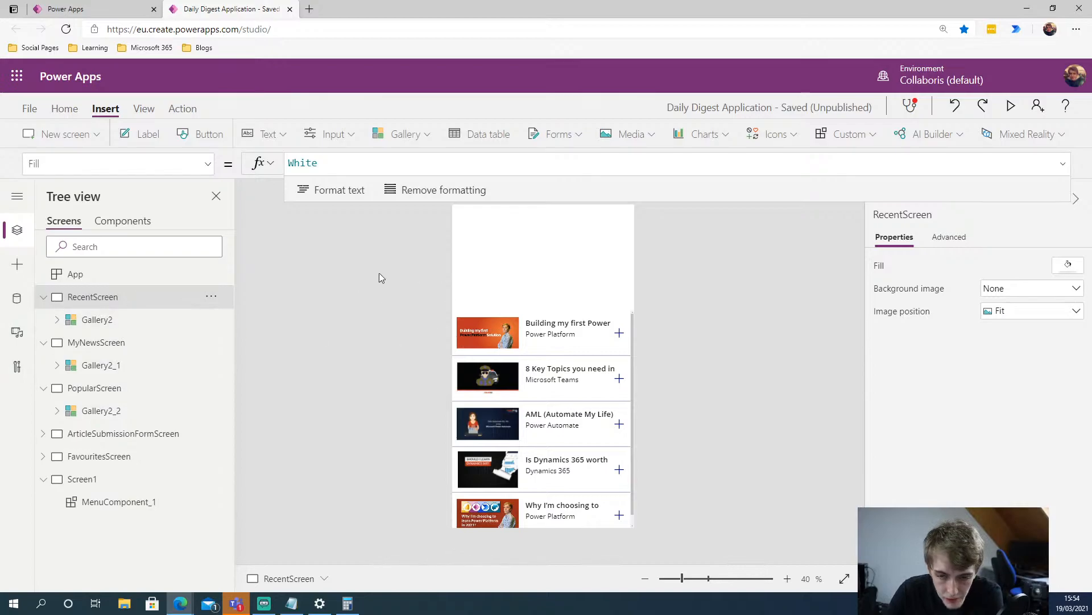
Insert MenuComponent as the header on each of RecentScreen, MyNewsScreen and PopularScreen
{"action": "left_click", "coordinate": [864, 138]}
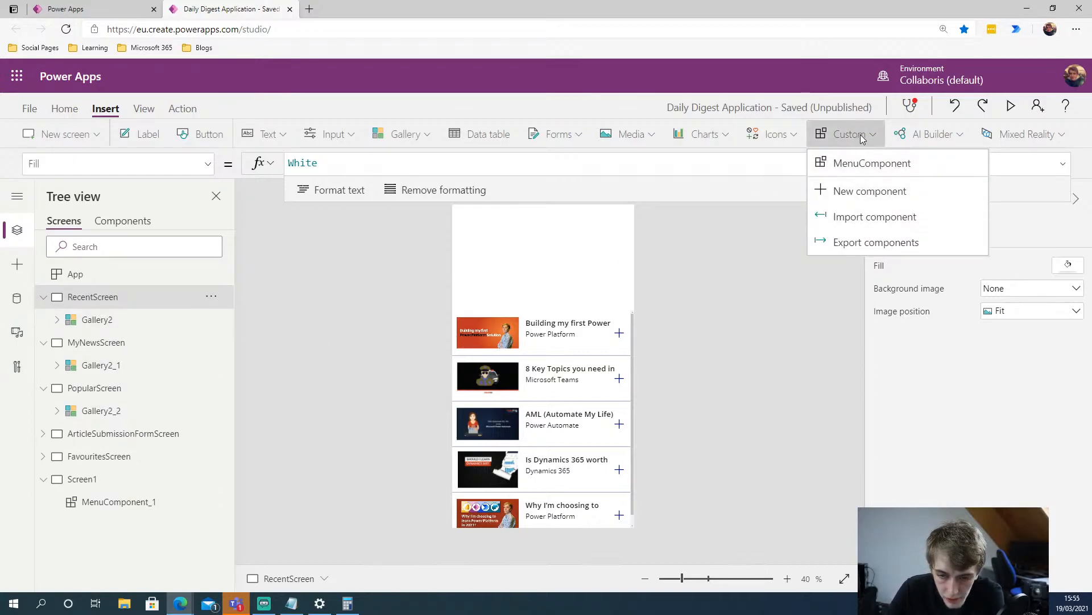
{"action": "left_click", "coordinate": [860, 164]}
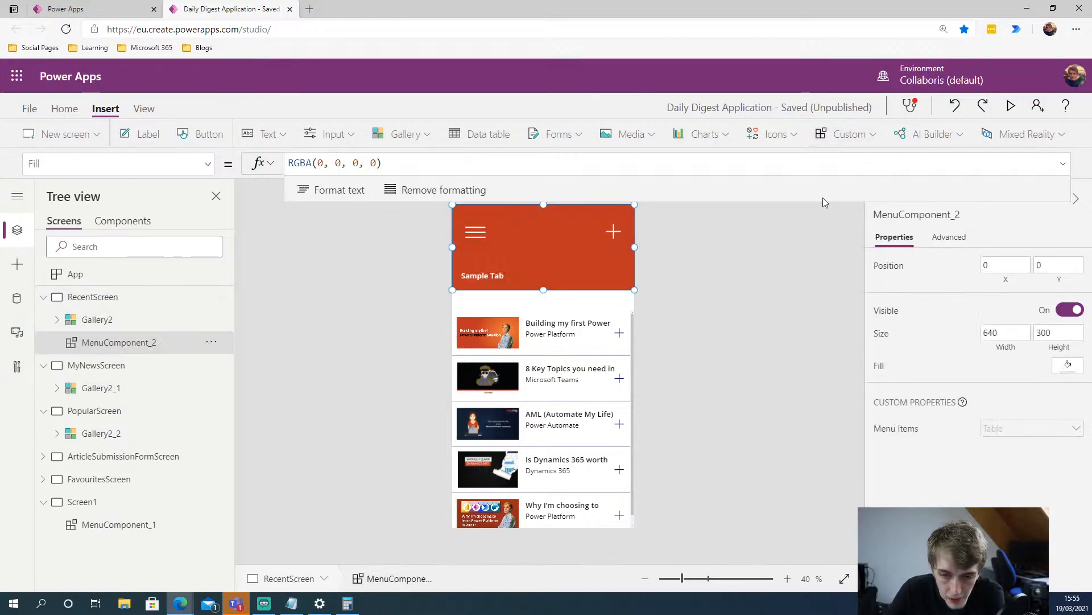
{"action": "left_click", "coordinate": [299, 357]}
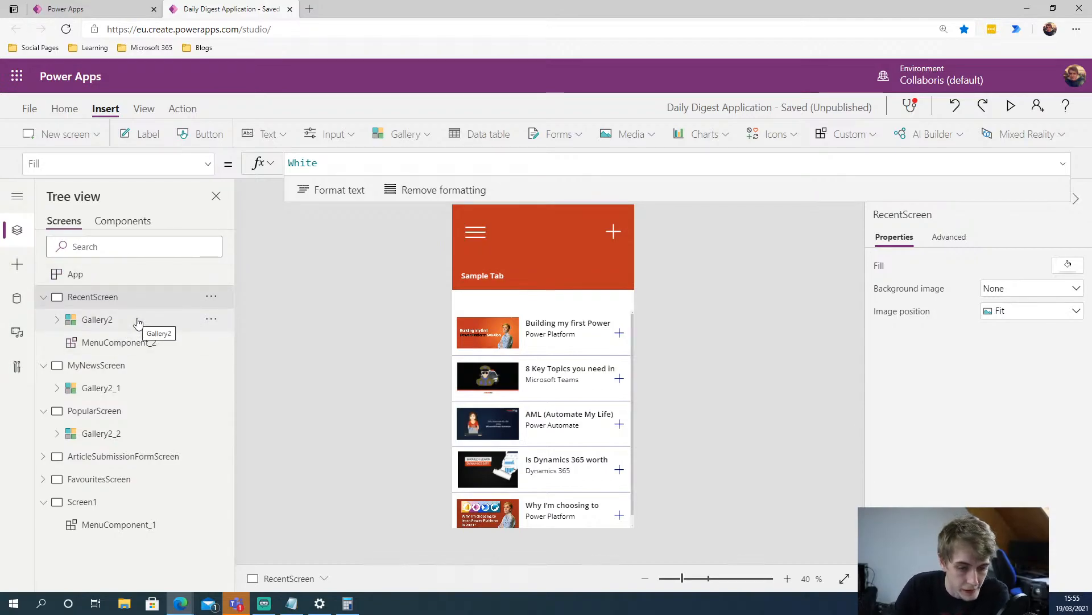
{"action": "left_click", "coordinate": [117, 365]}
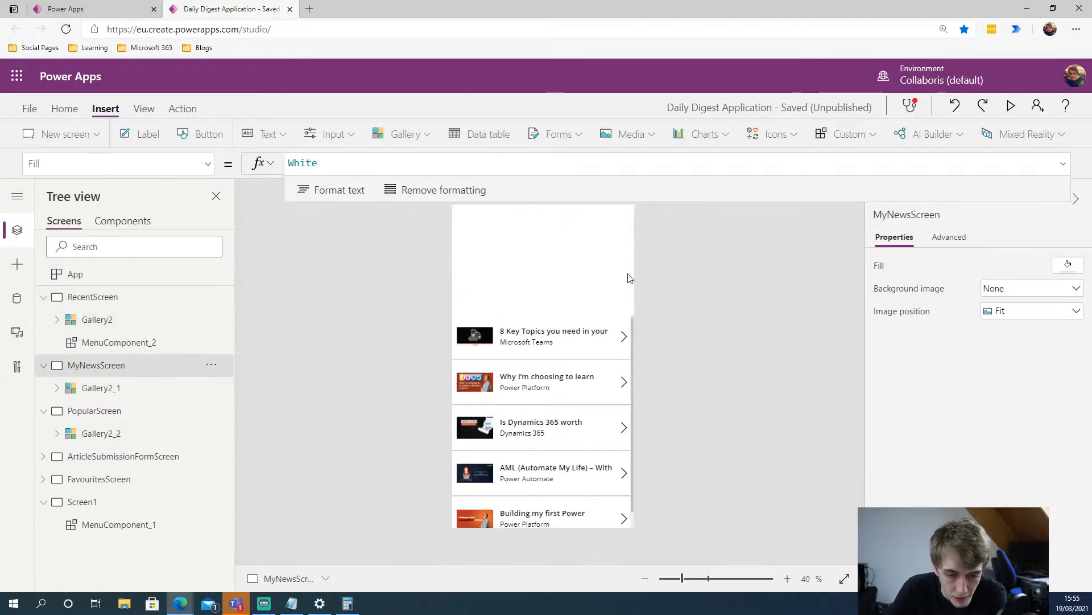
{"action": "left_click", "coordinate": [852, 135]}
{"action": "left_click", "coordinate": [859, 161]}
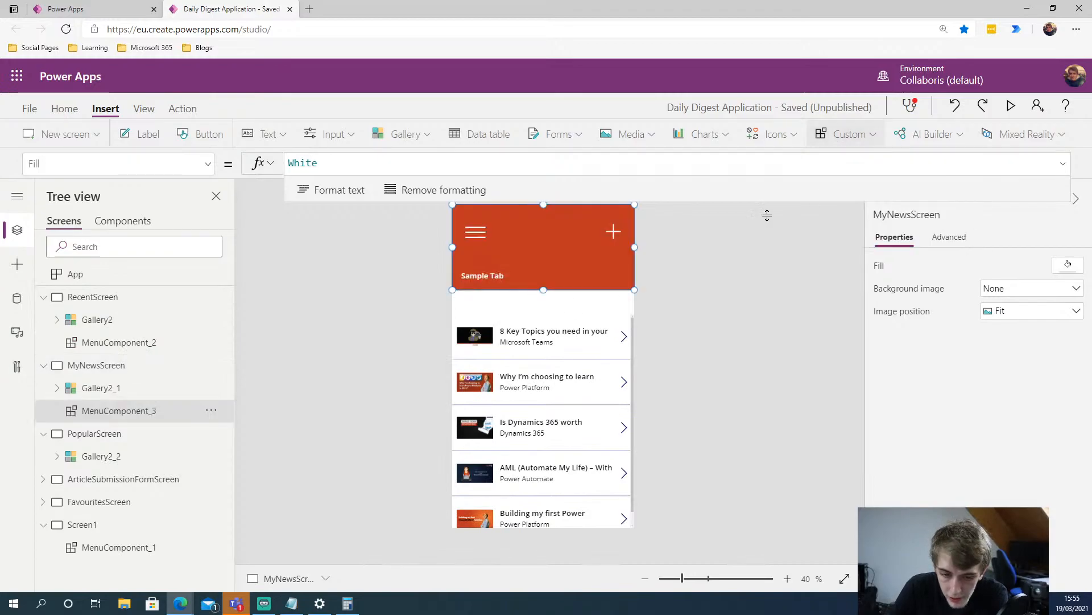
{"action": "left_click", "coordinate": [113, 435]}
{"action": "left_click", "coordinate": [848, 135]}
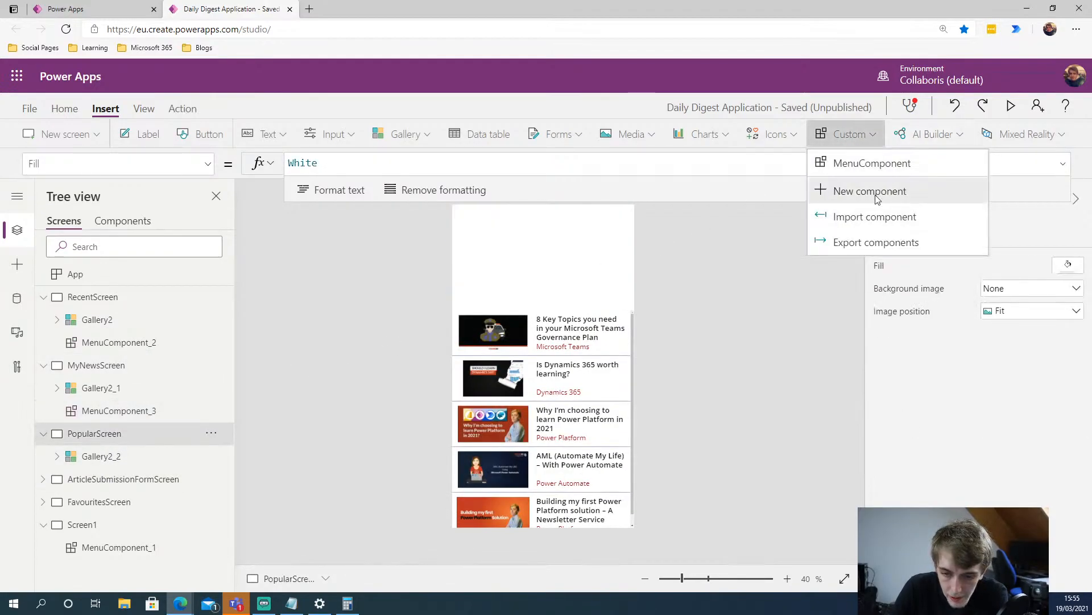
{"action": "left_click", "coordinate": [881, 166]}
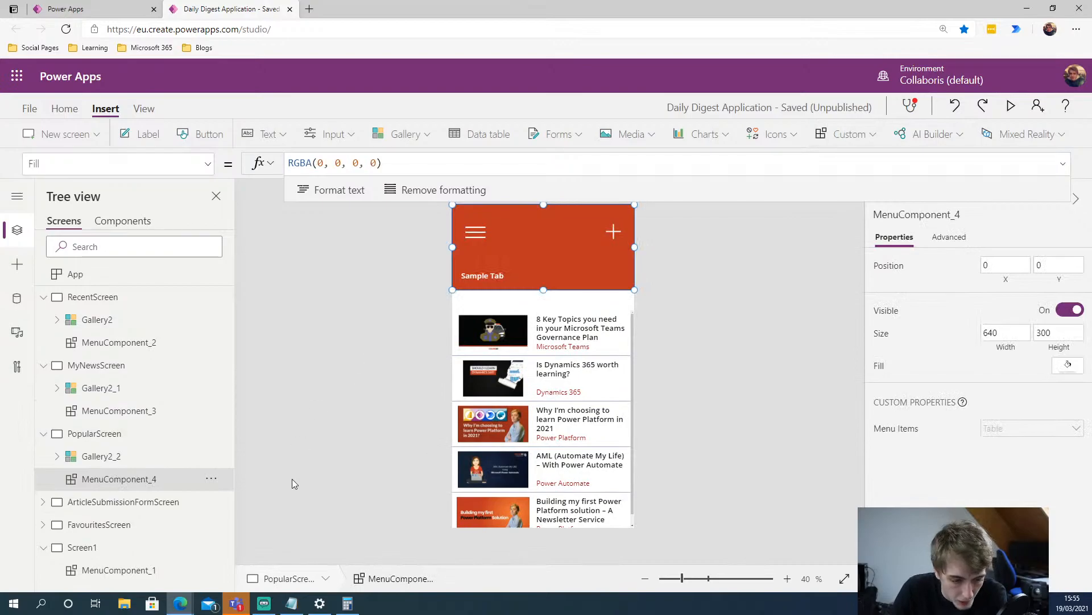
Look over ArticleSubmissionFormScreen and its title label
{"action": "left_click", "coordinate": [146, 503]}
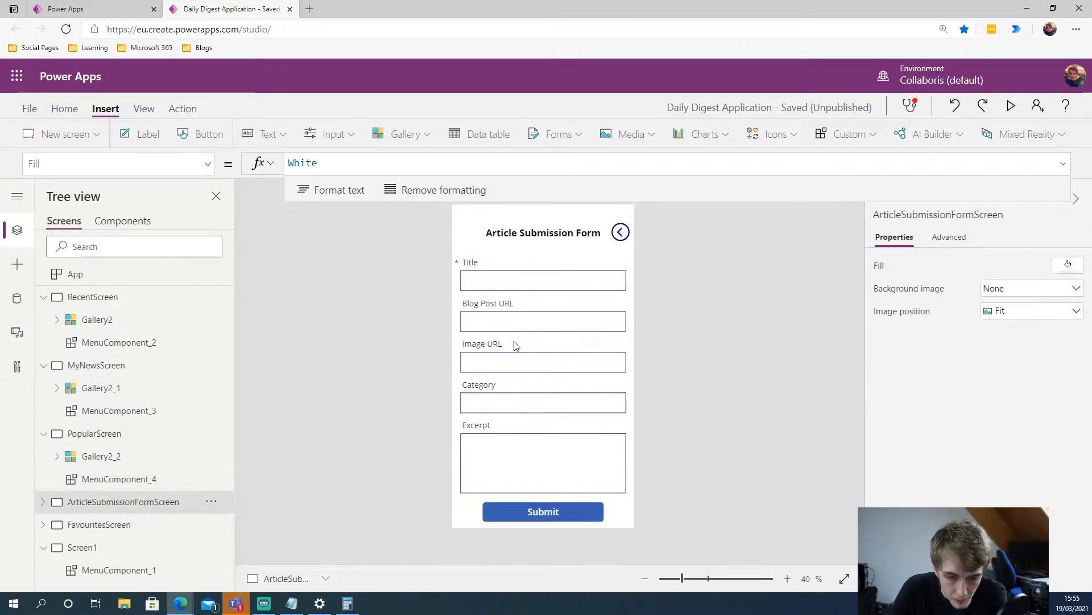
{"action": "left_click", "coordinate": [556, 265]}
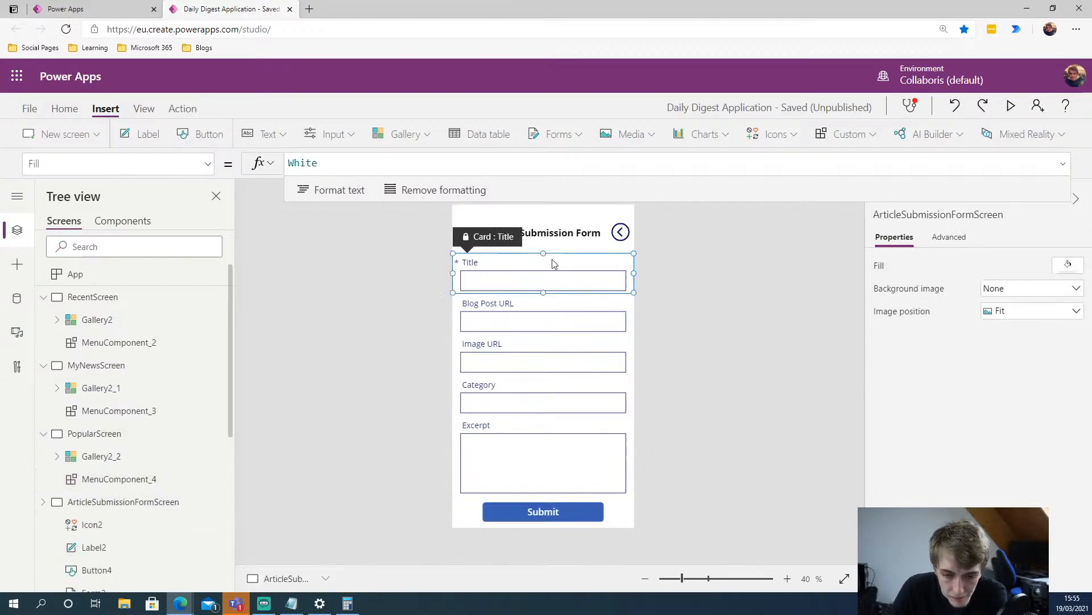
{"action": "left_click", "coordinate": [572, 235]}
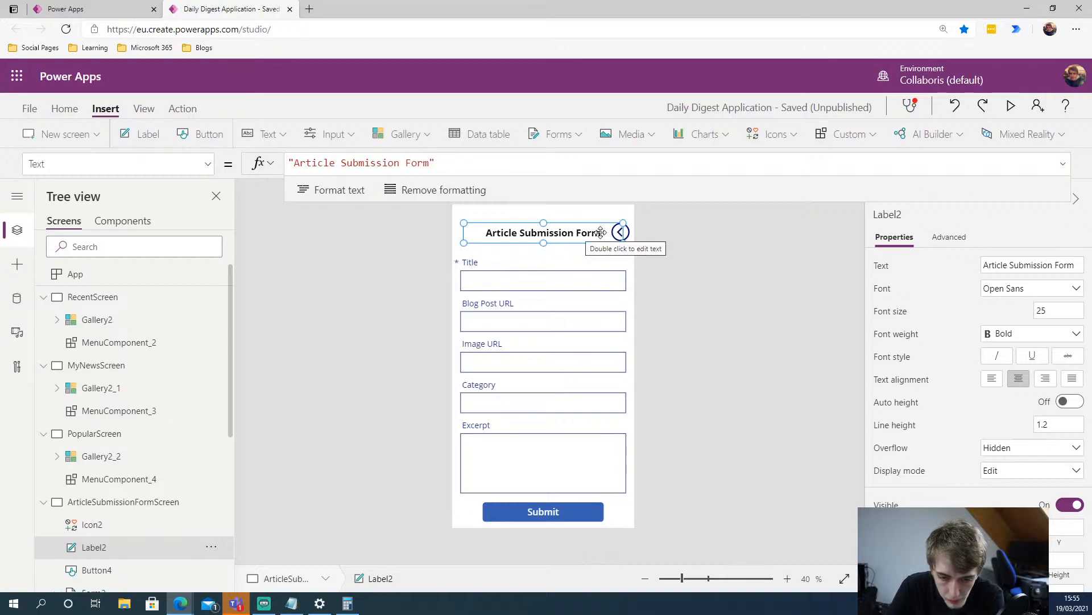
{"action": "left_click", "coordinate": [361, 361]}
Preview the app from RecentScreen to check the new menu header, then return to editing
{"action": "left_click", "coordinate": [94, 297]}
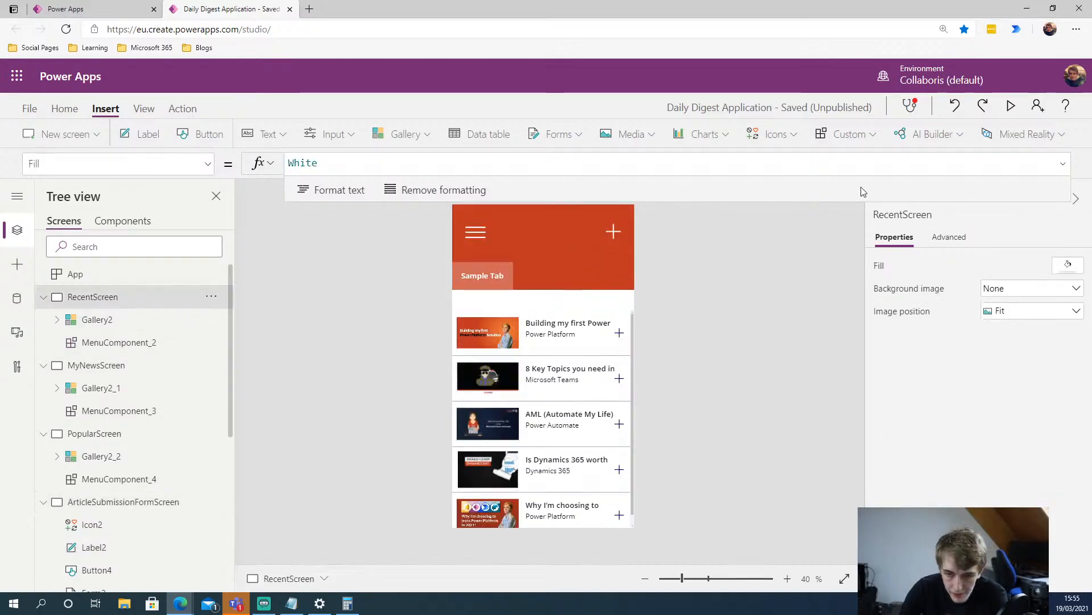
{"action": "left_click", "coordinate": [1012, 105]}
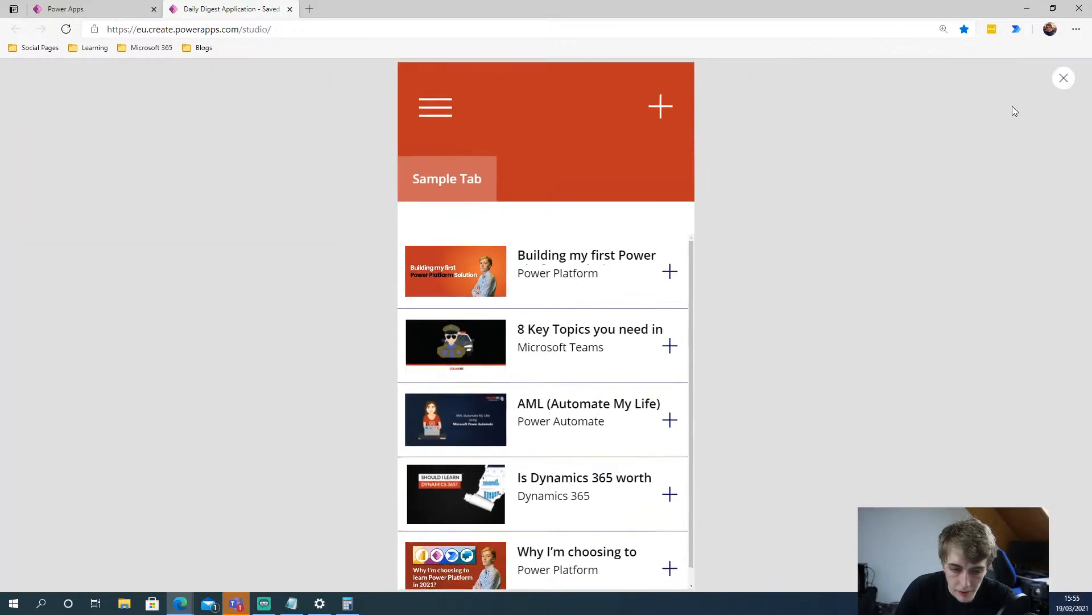
{"action": "left_click", "coordinate": [1063, 85]}
{"action": "left_click", "coordinate": [680, 375]}
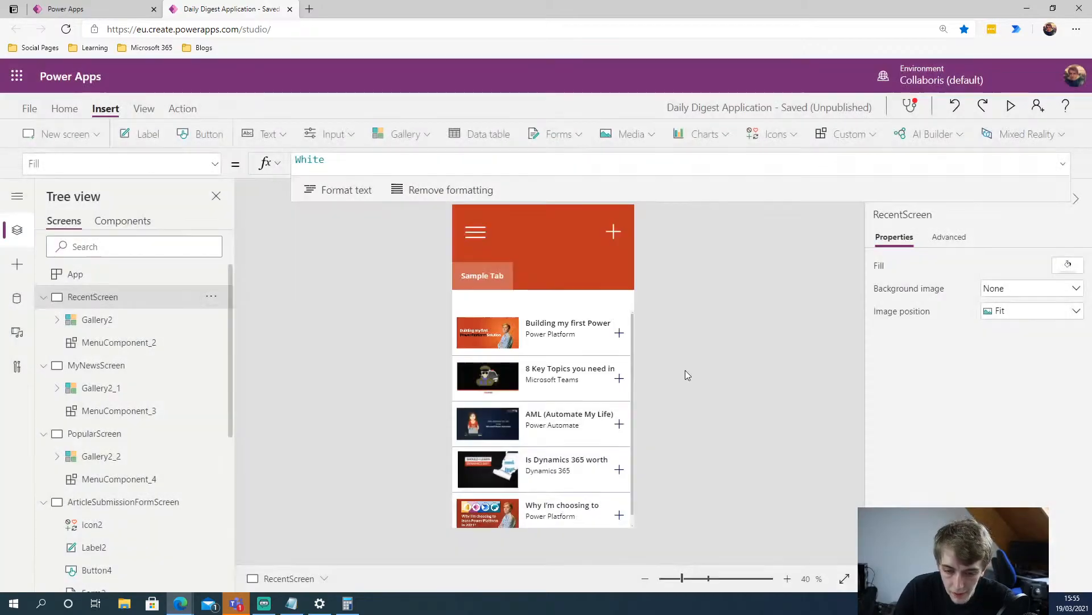
{"action": "left_click", "coordinate": [1012, 106]}
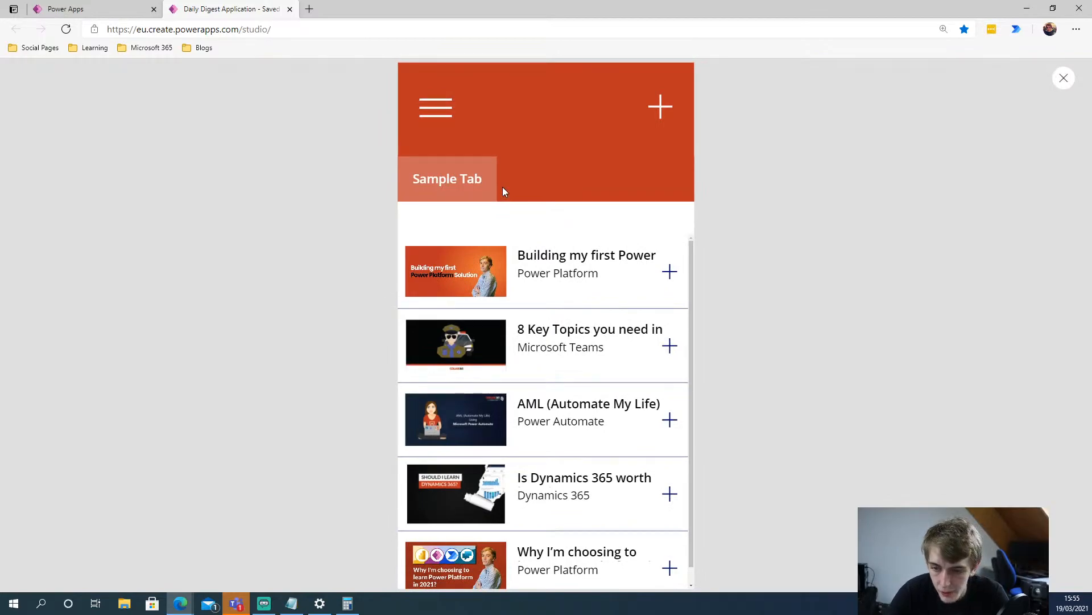
{"action": "left_click", "coordinate": [1063, 78]}
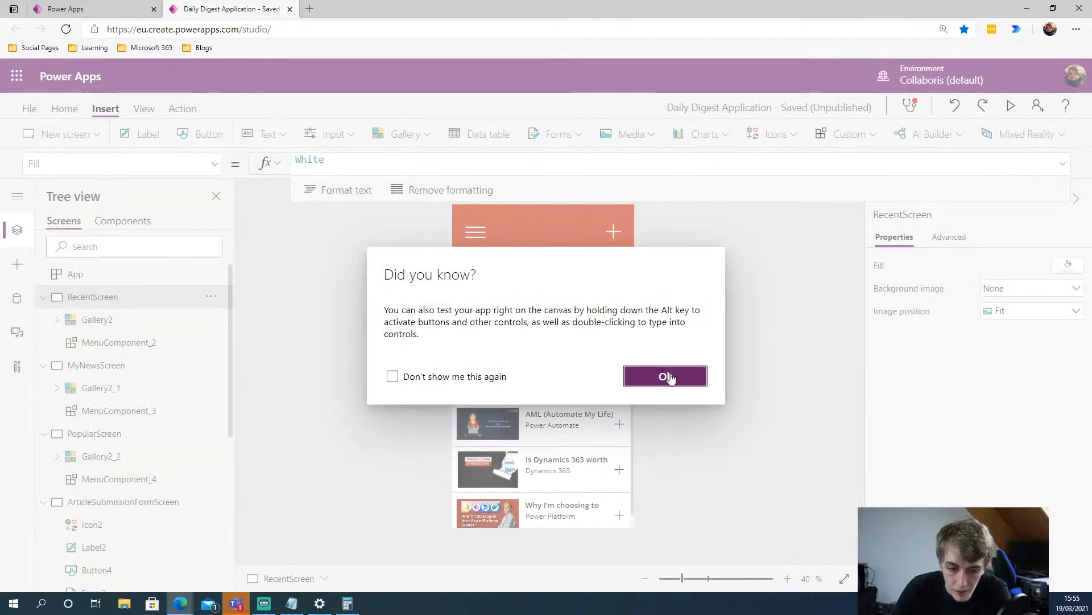
{"action": "left_click", "coordinate": [668, 375]}
Inspect the MenuItems formula of the menu component on Screen1
{"action": "scroll", "coordinate": [113, 512], "scroll_direction": "down", "scroll_amount": 5}
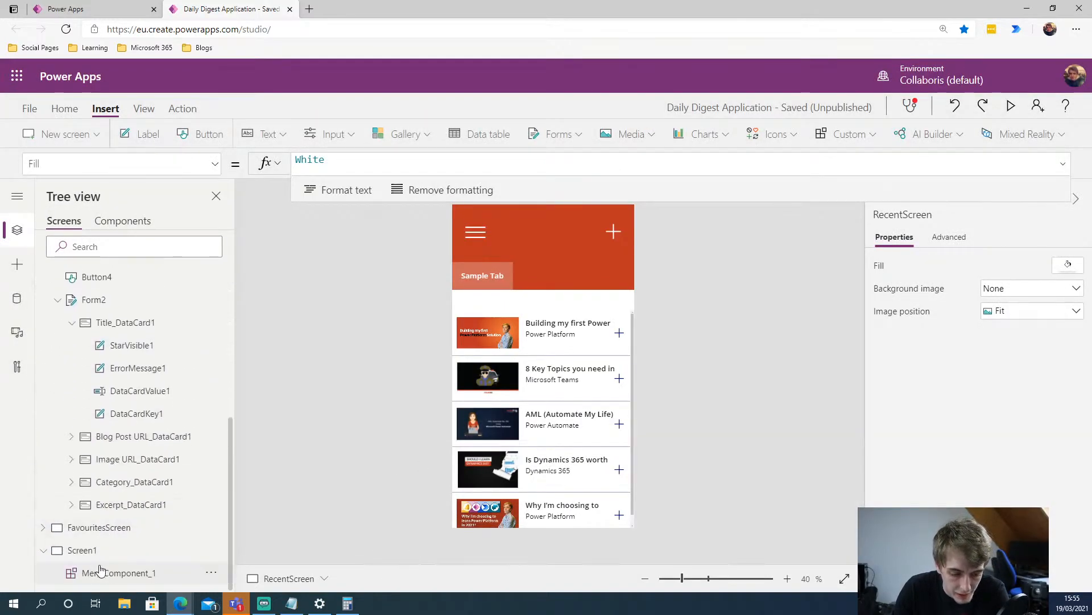
{"action": "left_click", "coordinate": [105, 553]}
{"action": "left_click", "coordinate": [536, 275]}
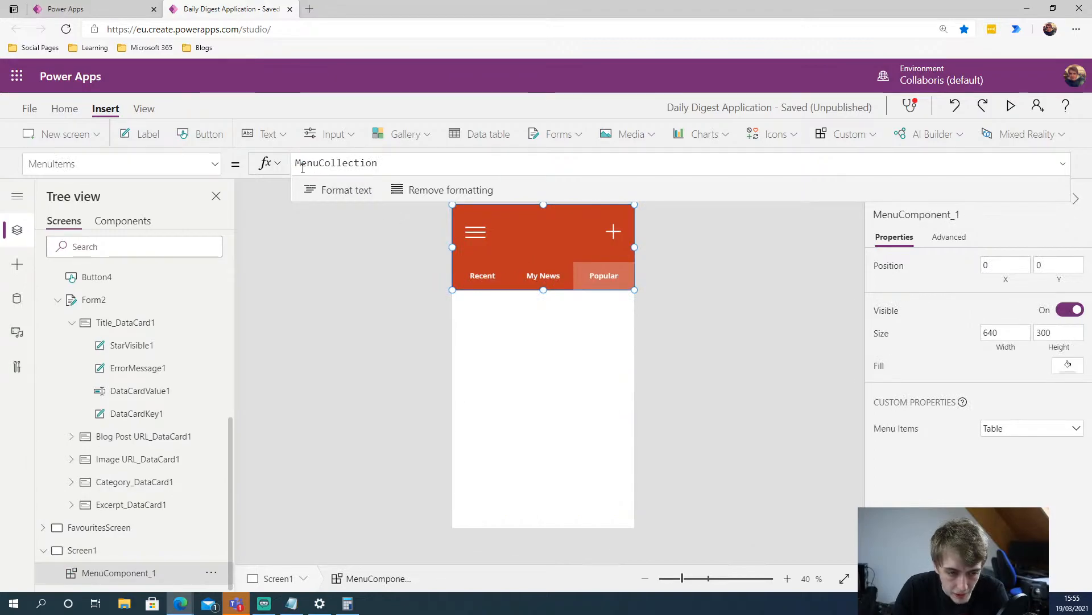
{"action": "left_click", "coordinate": [397, 273]}
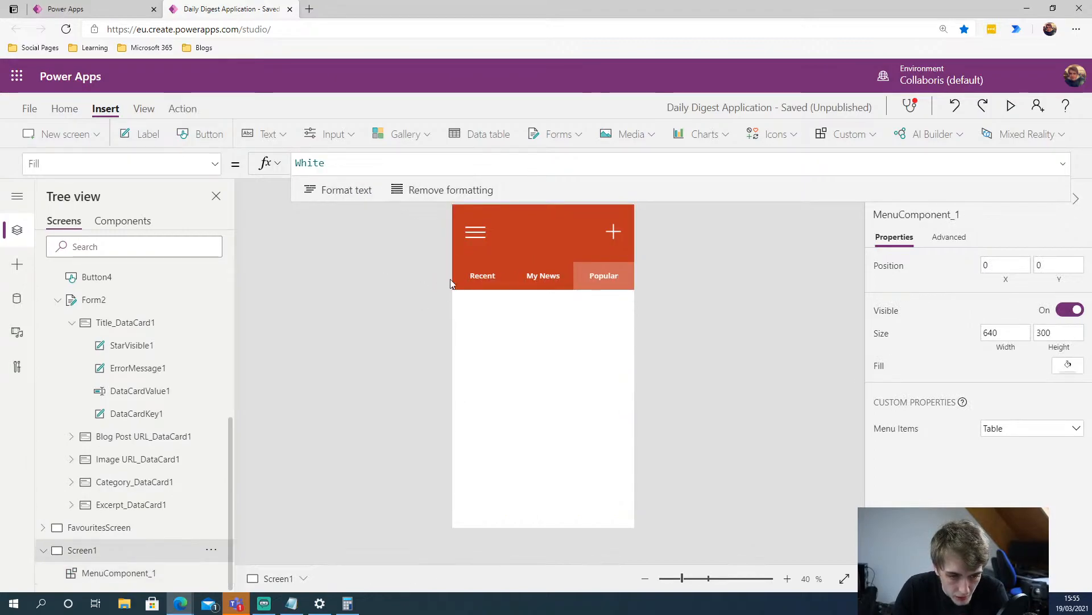
{"action": "left_click", "coordinate": [511, 277]}
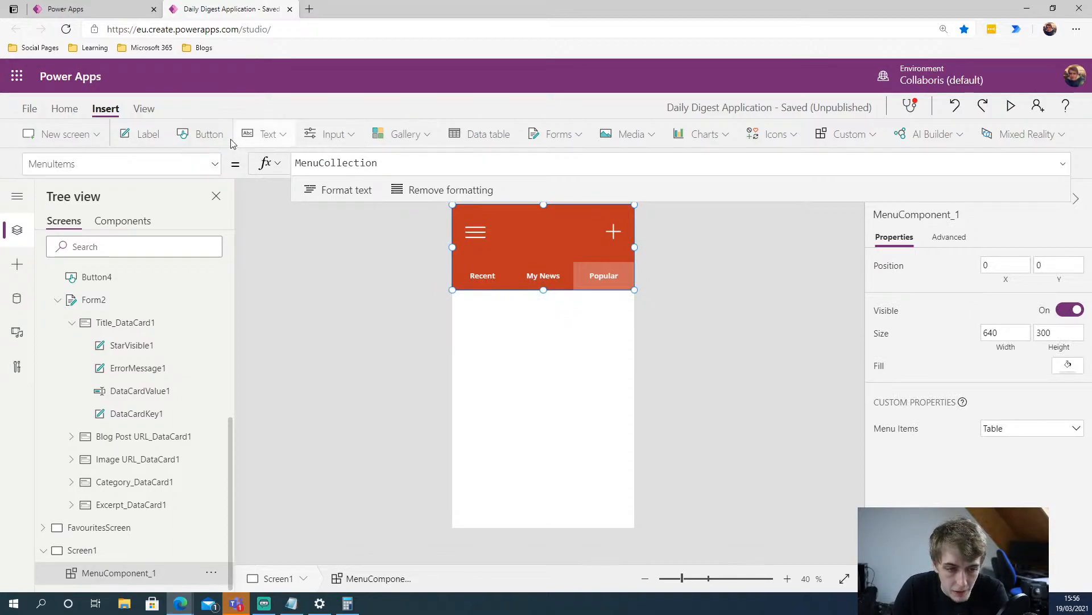
{"action": "left_click", "coordinate": [133, 227]}
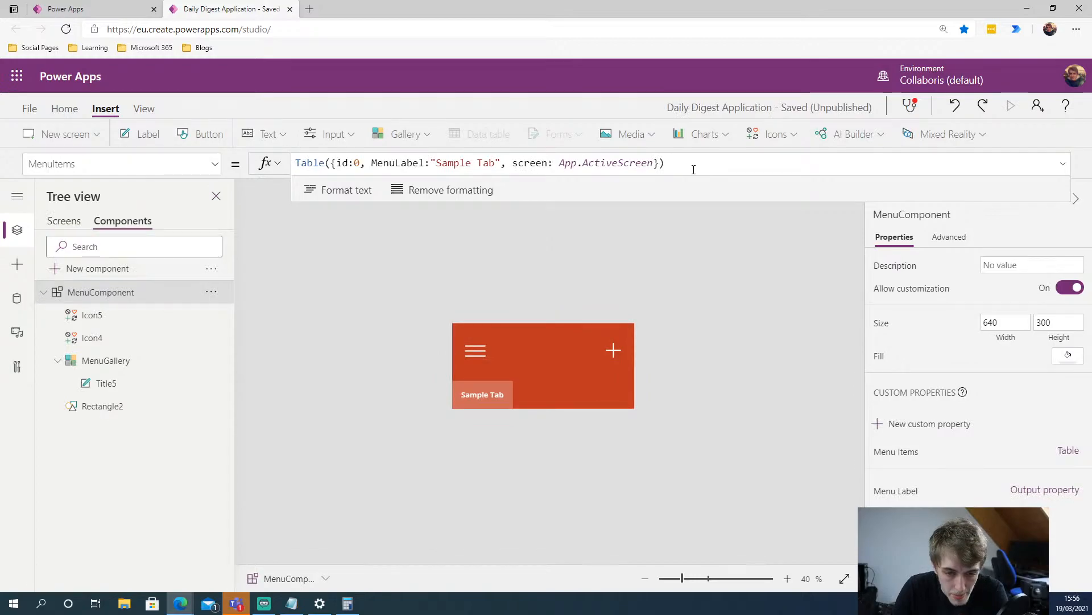
{"action": "left_click_drag", "start_coordinate": [701, 164], "coordinate": [262, 165]}
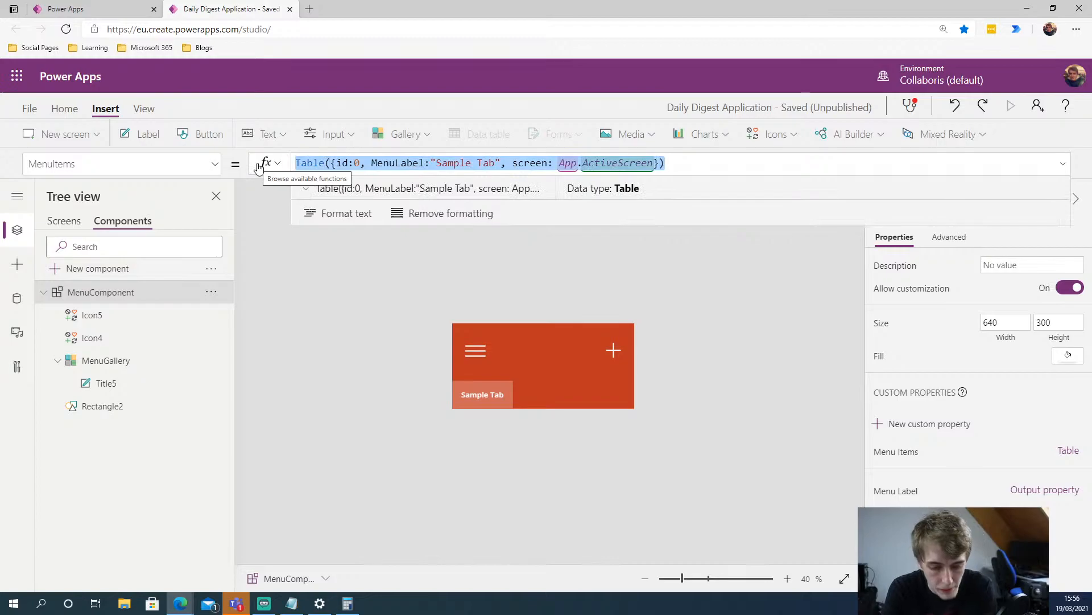
{"action": "type", "text": "Me"}
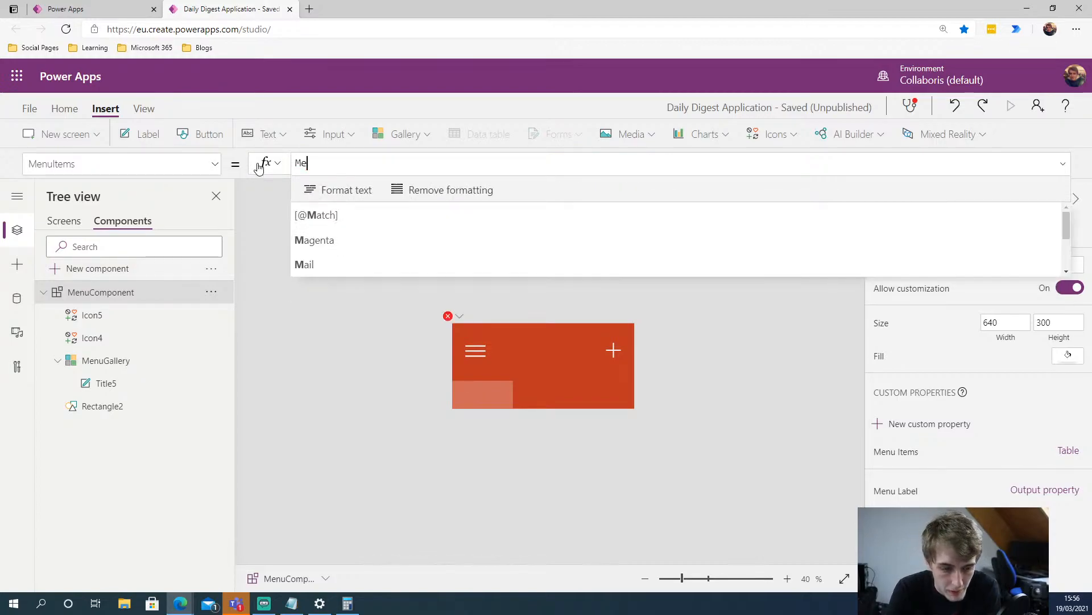
{"action": "type", "text": "nuColl"}
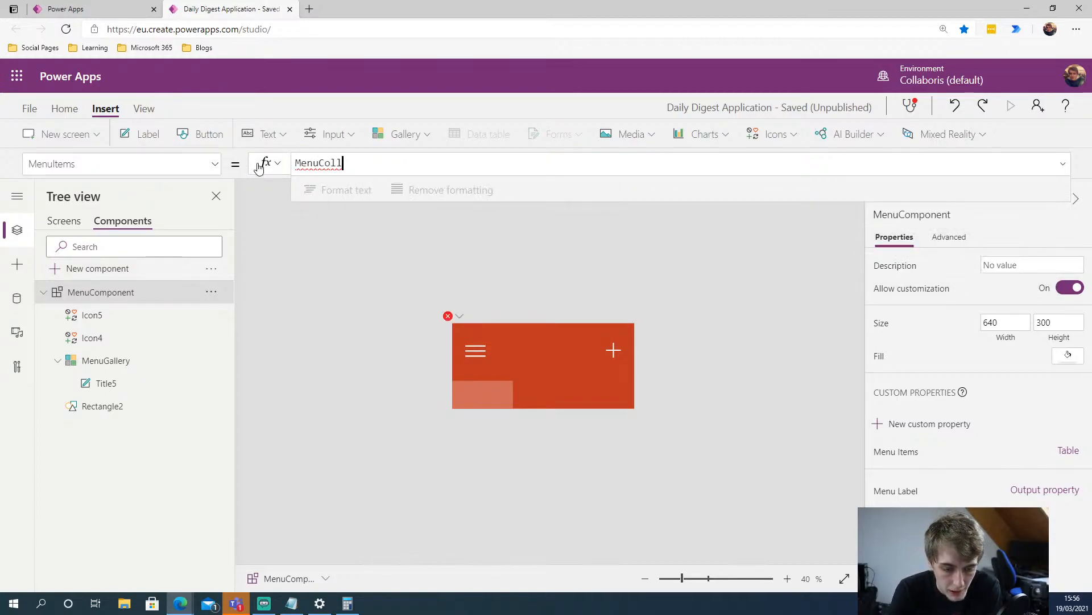
{"action": "key", "text": "ctrl+z"}
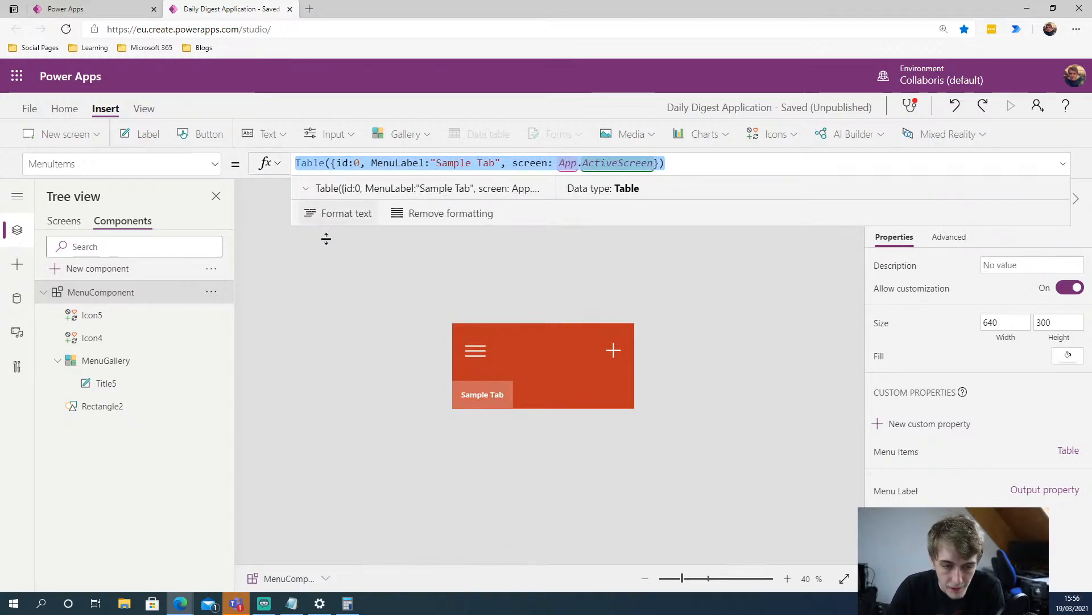
{"action": "left_click", "coordinate": [372, 306]}
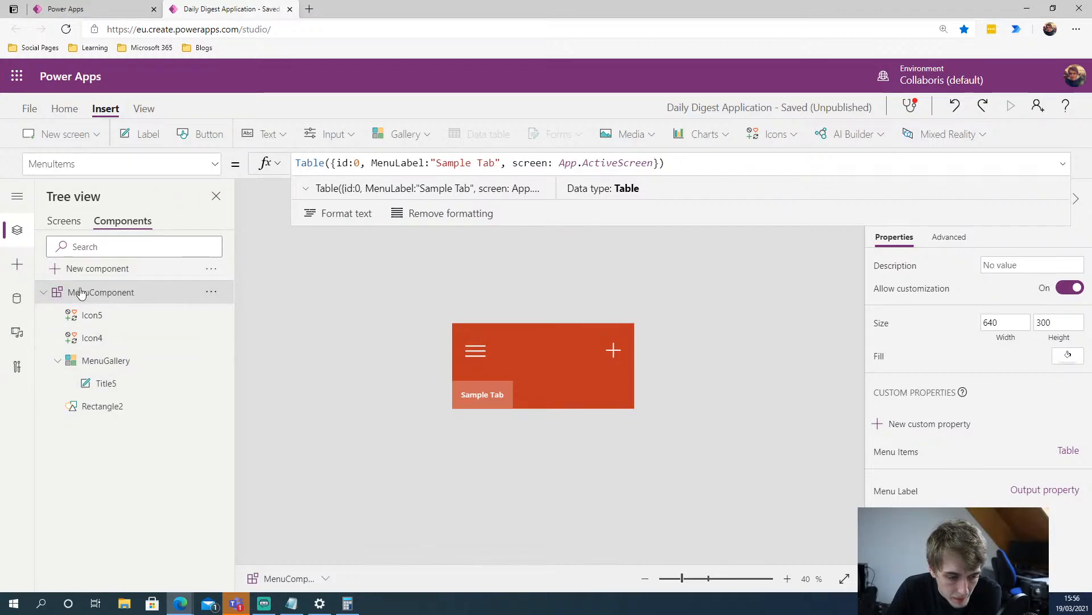
Set the MenuItems property of RecentScreen's menu component to MenuCollection
{"action": "left_click", "coordinate": [62, 220]}
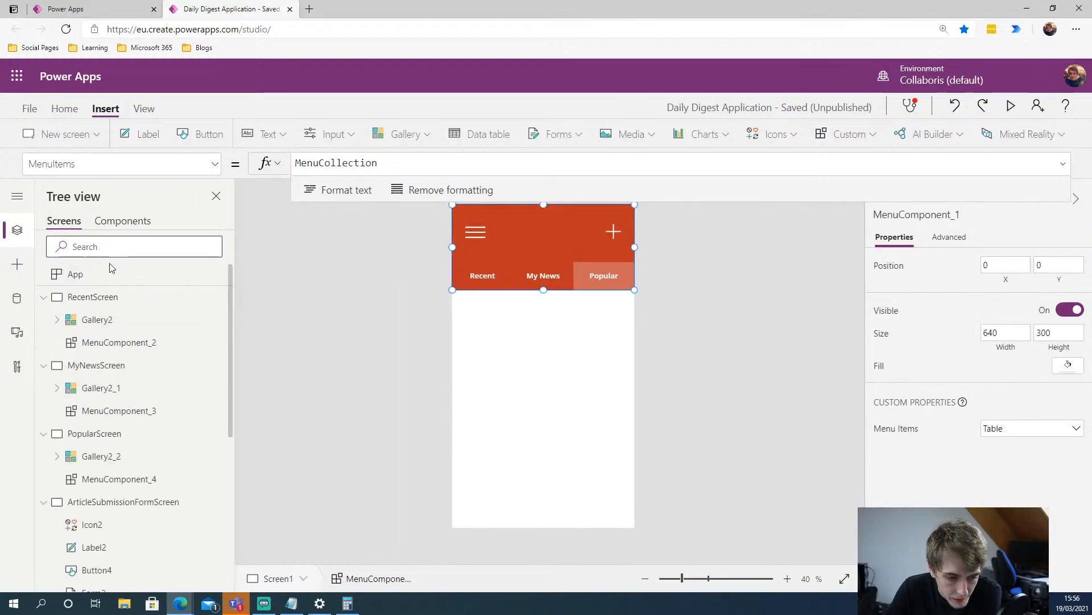
{"action": "left_click", "coordinate": [128, 295]}
{"action": "left_click", "coordinate": [549, 252]}
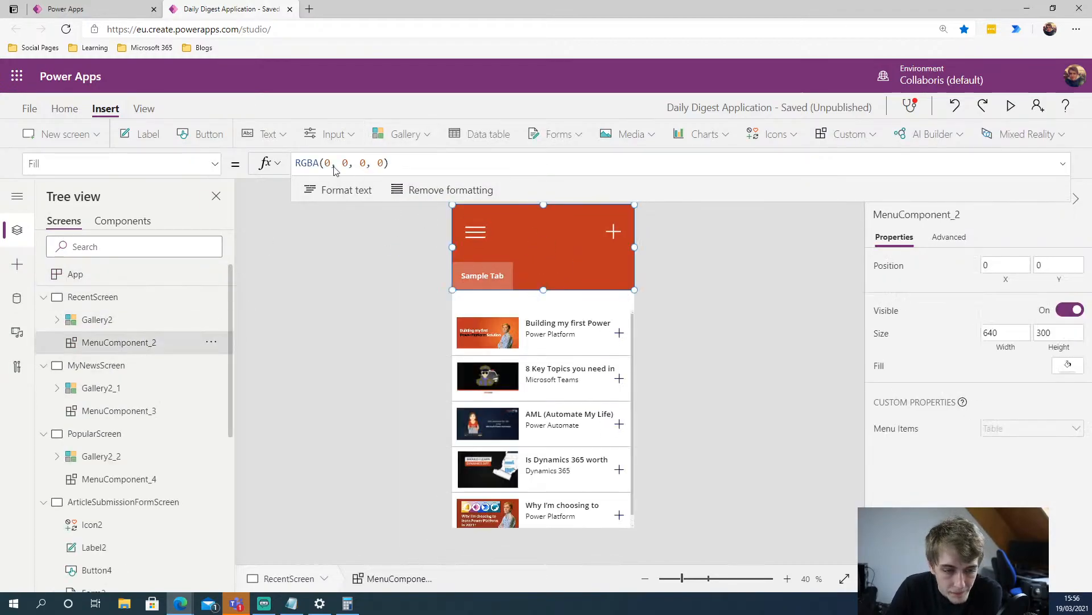
{"action": "left_click", "coordinate": [215, 163]}
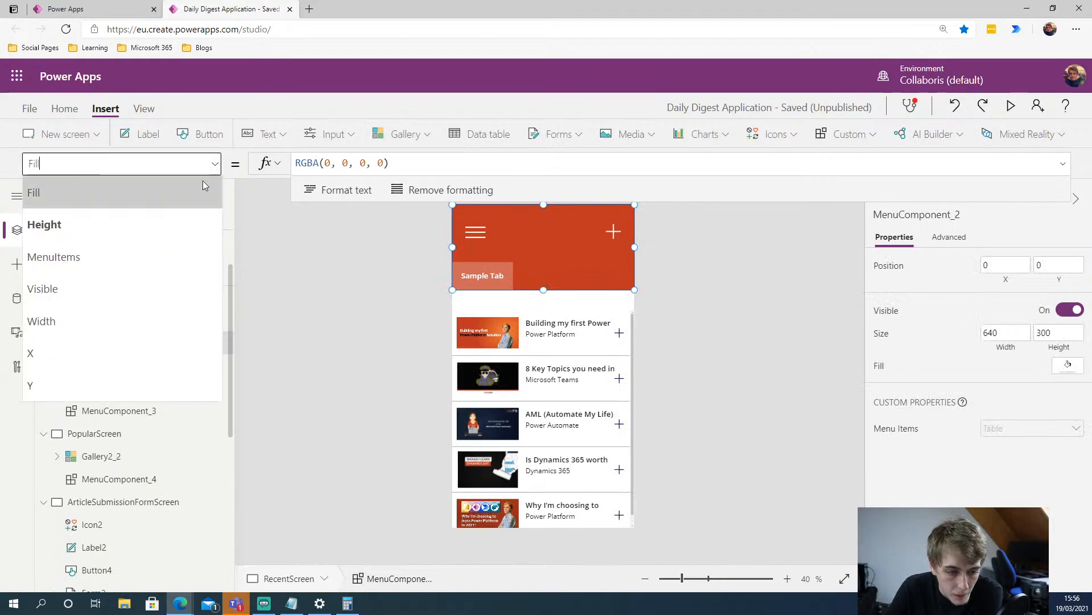
{"action": "left_click", "coordinate": [104, 258]}
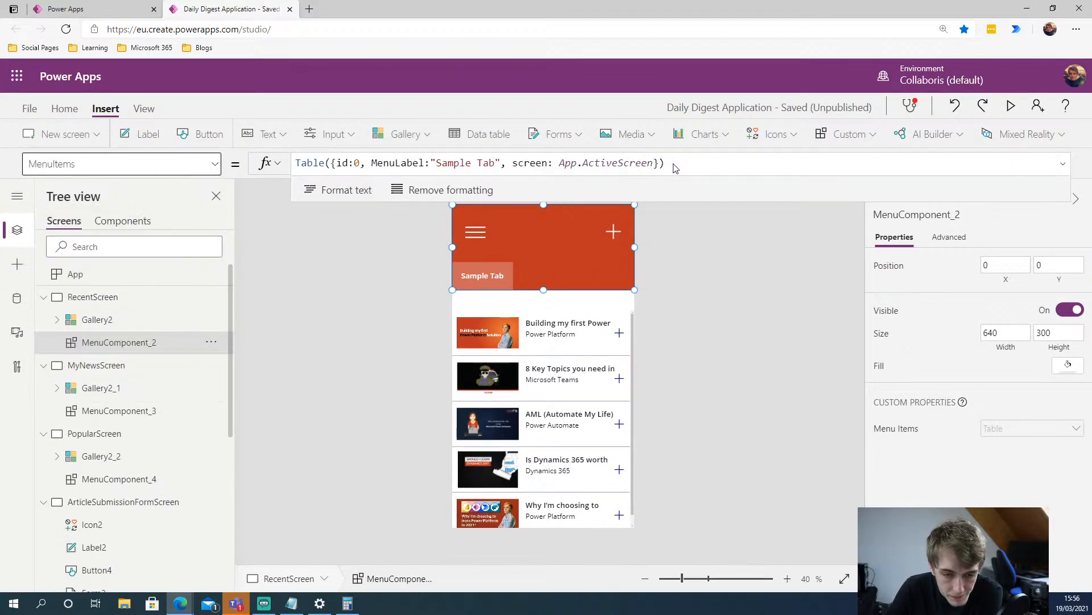
{"action": "left_click_drag", "start_coordinate": [673, 171], "coordinate": [275, 171]}
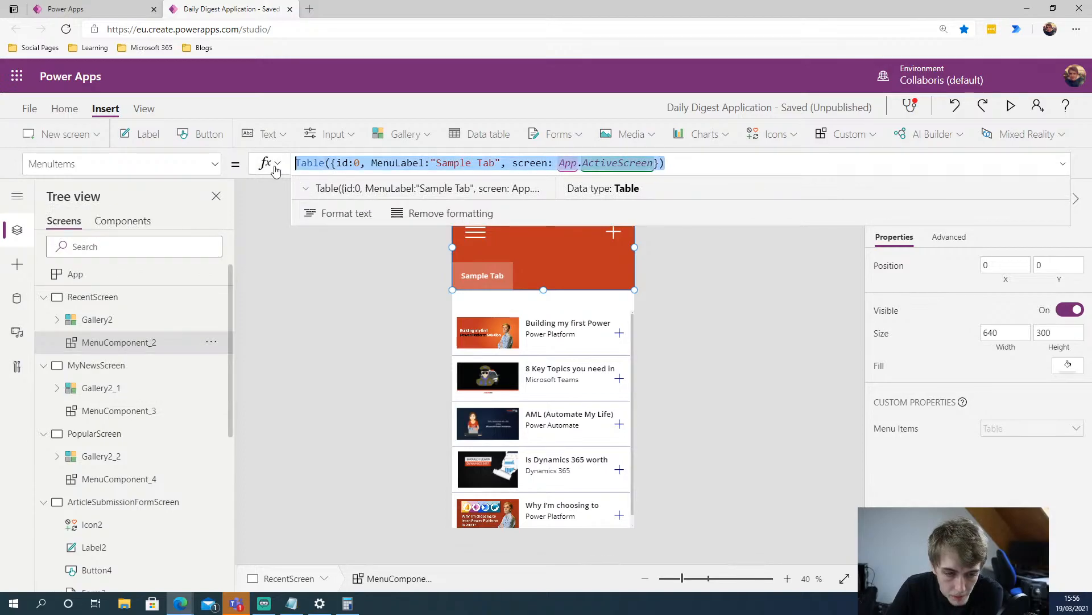
{"action": "type", "text": "Menu"}
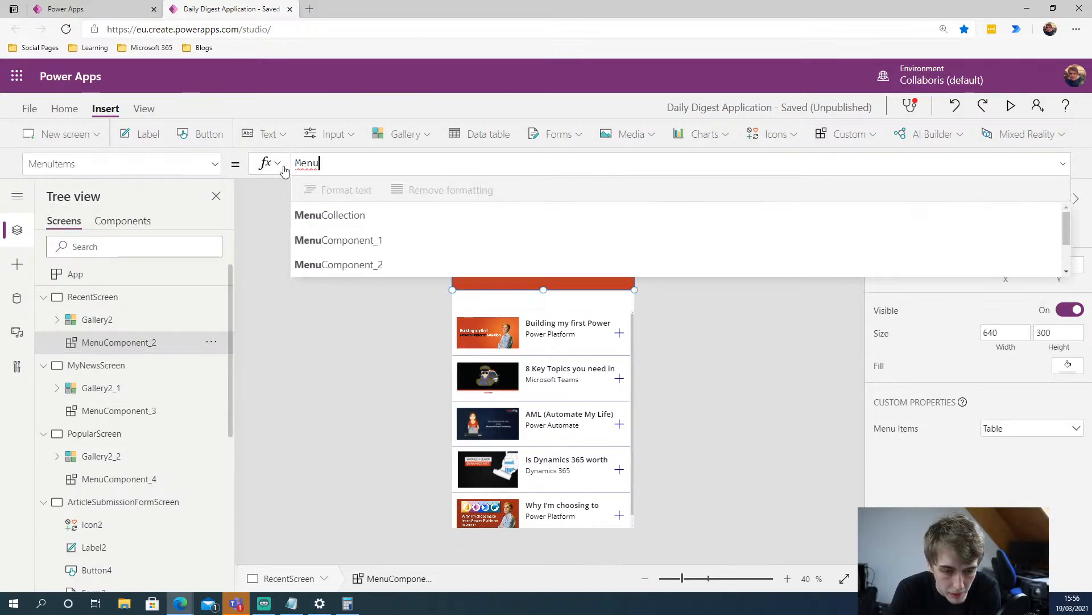
{"action": "left_click", "coordinate": [323, 223]}
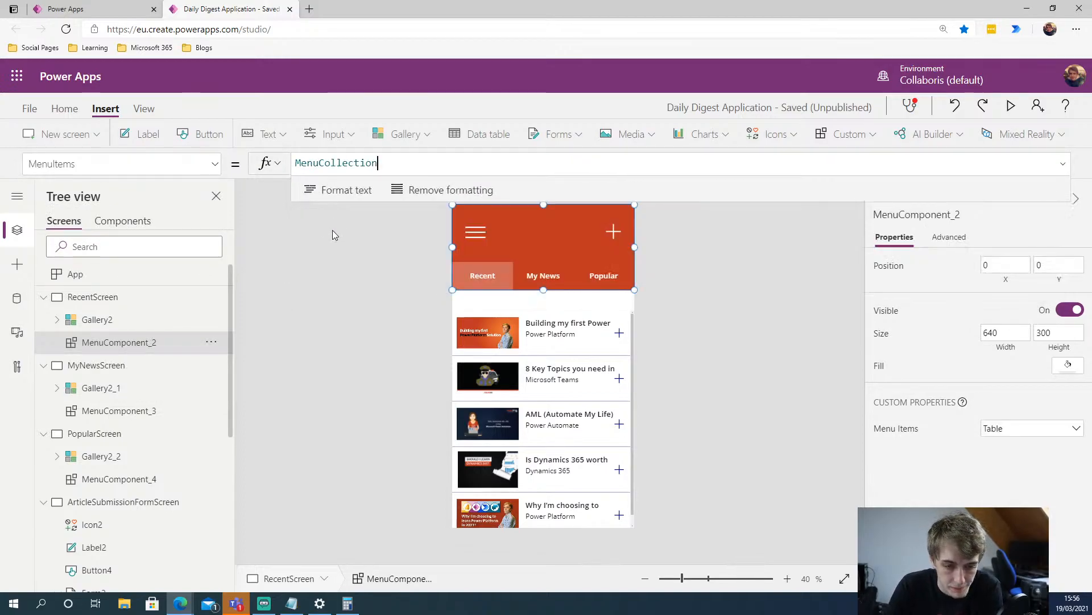
{"action": "left_click", "coordinate": [332, 295]}
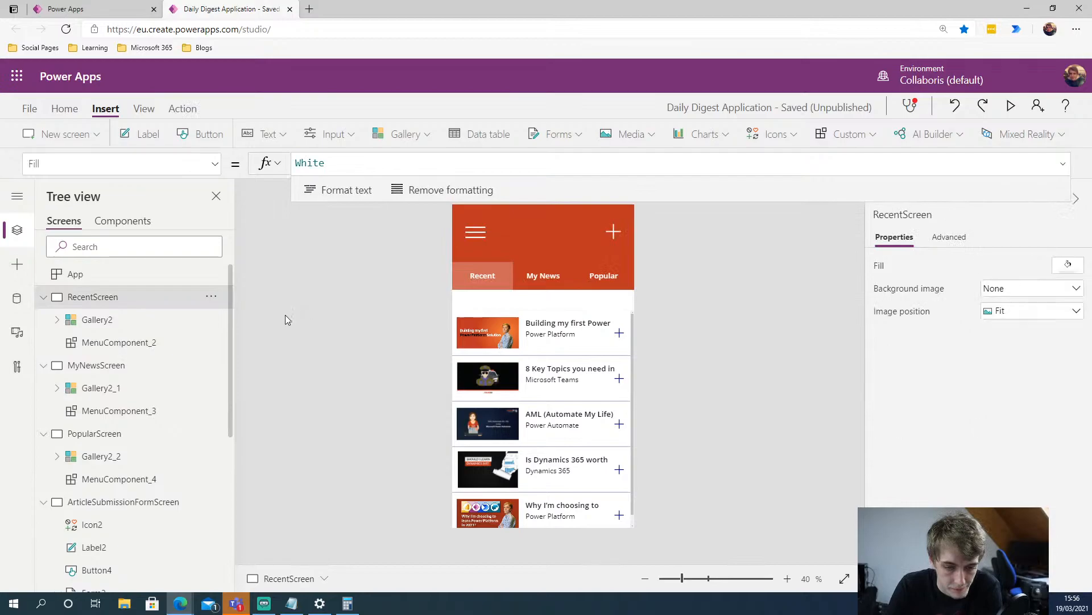
Copy the MenuCollection formula from RecentScreen's menu into the MenuItems property of MyNewsScreen's menu component
{"action": "left_click", "coordinate": [108, 277]}
{"action": "left_click", "coordinate": [105, 305]}
{"action": "left_click", "coordinate": [119, 342]}
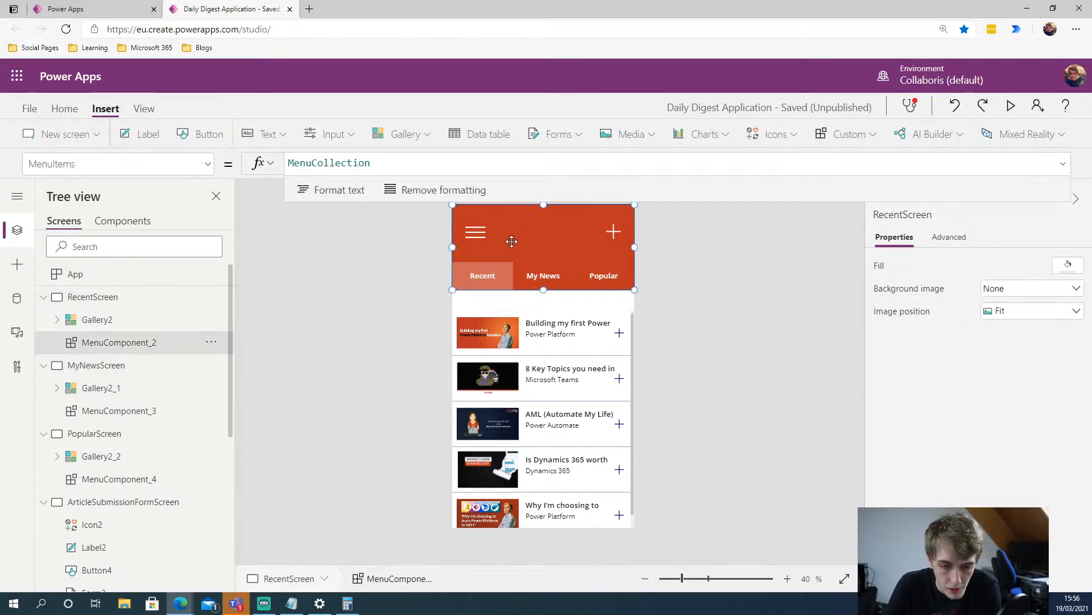
{"action": "double_click", "coordinate": [348, 163]}
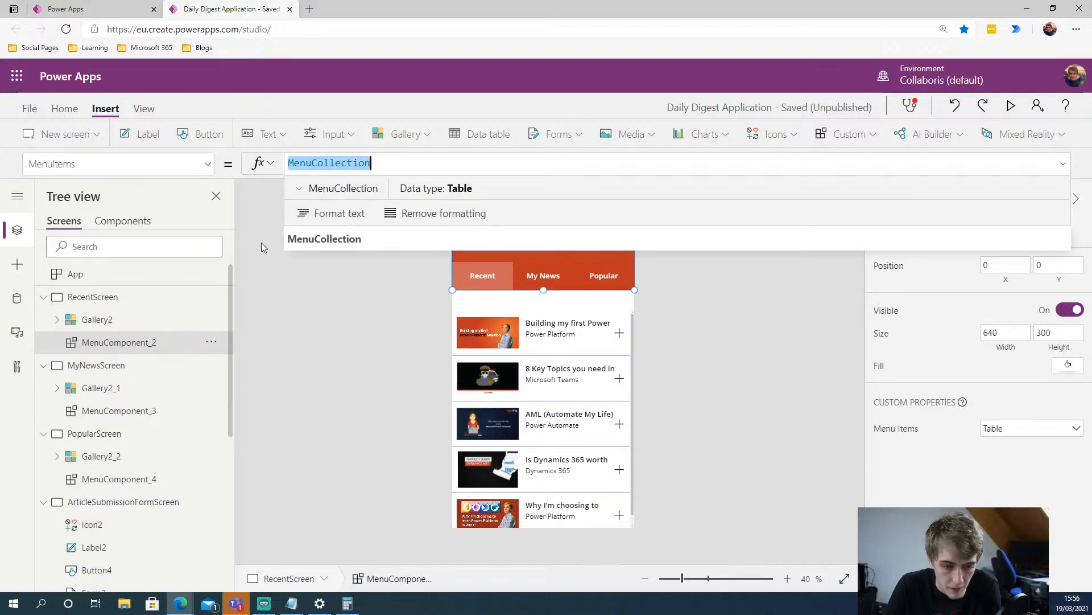
{"action": "left_click", "coordinate": [111, 368]}
{"action": "left_click", "coordinate": [534, 239]}
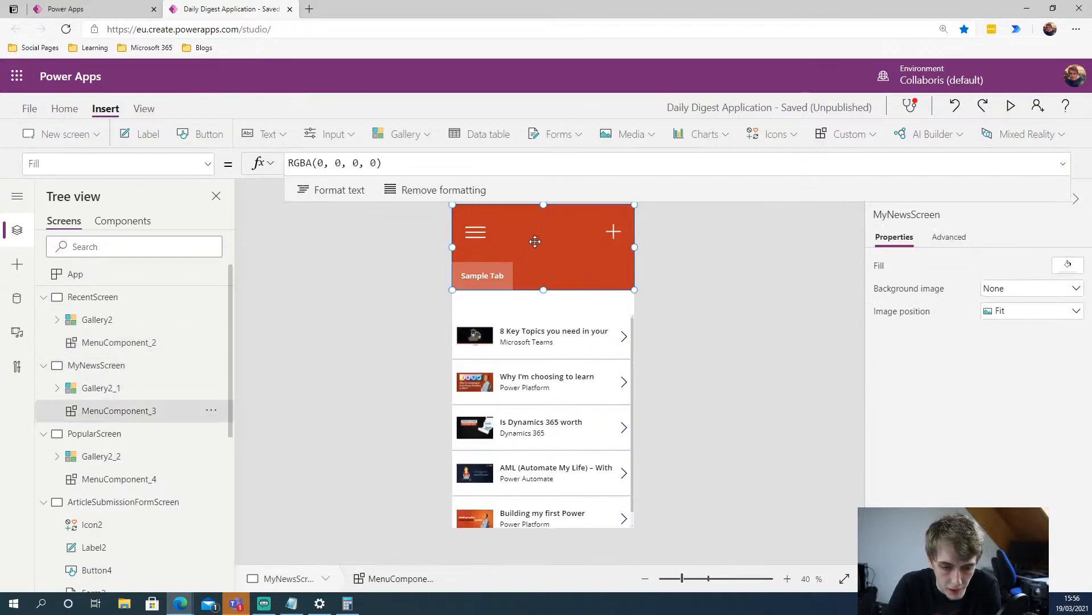
{"action": "left_click", "coordinate": [212, 165]}
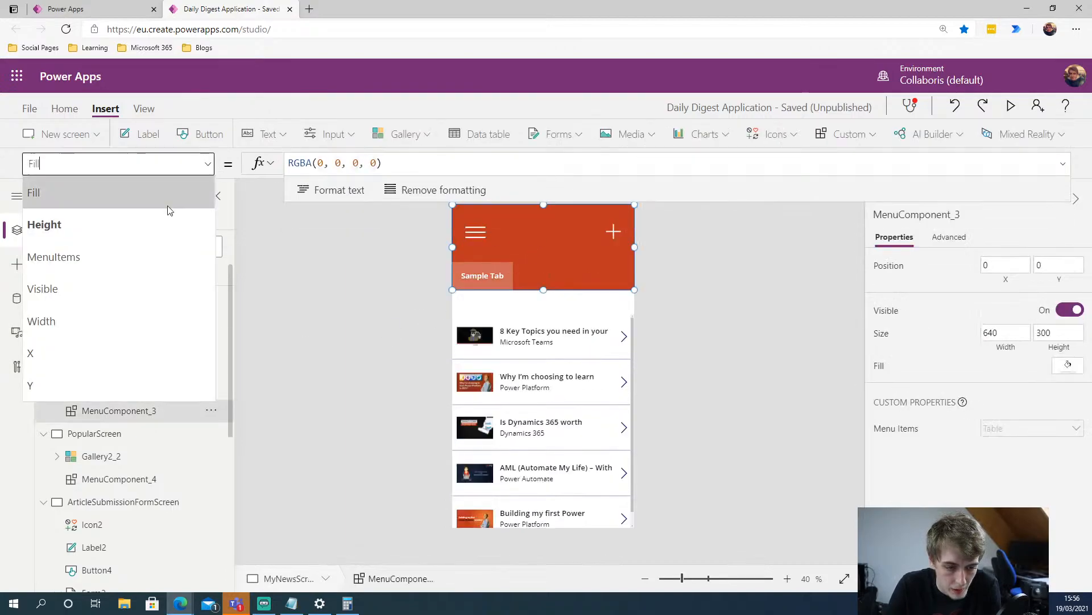
{"action": "left_click", "coordinate": [100, 257]}
{"action": "left_click_drag", "start_coordinate": [658, 163], "coordinate": [413, 170]}
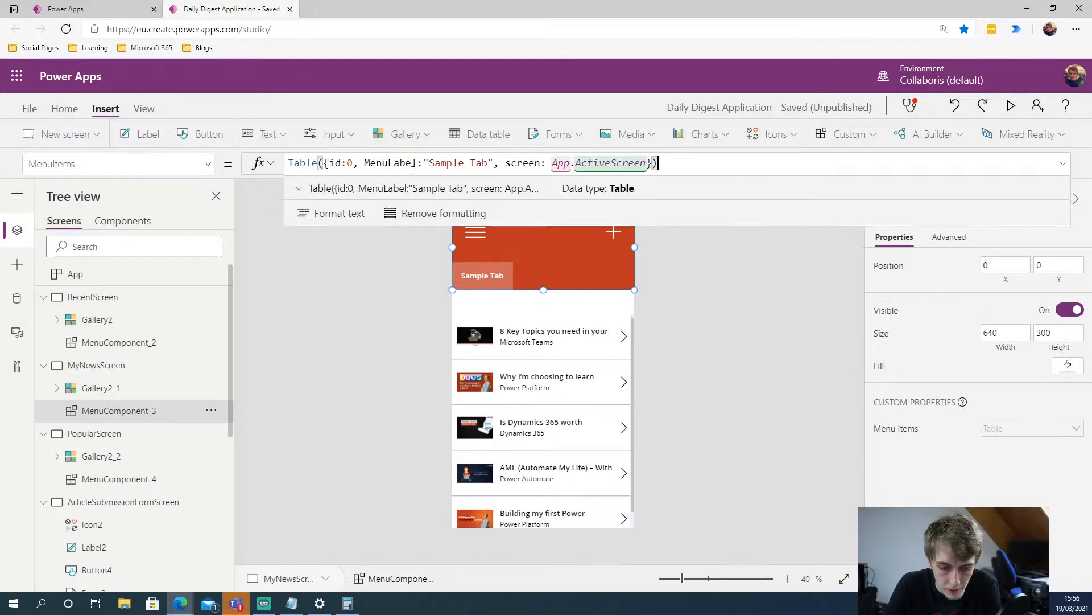
{"action": "left_click_drag", "start_coordinate": [676, 168], "coordinate": [254, 168]}
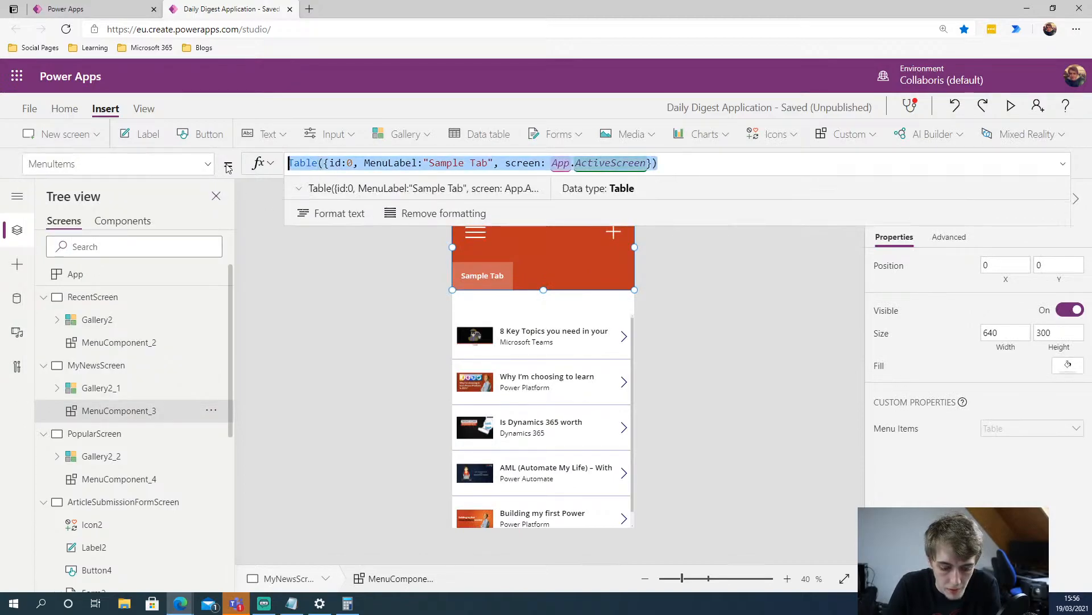
{"action": "type", "text": "MenuCollection"}
{"action": "left_click", "coordinate": [340, 353]}
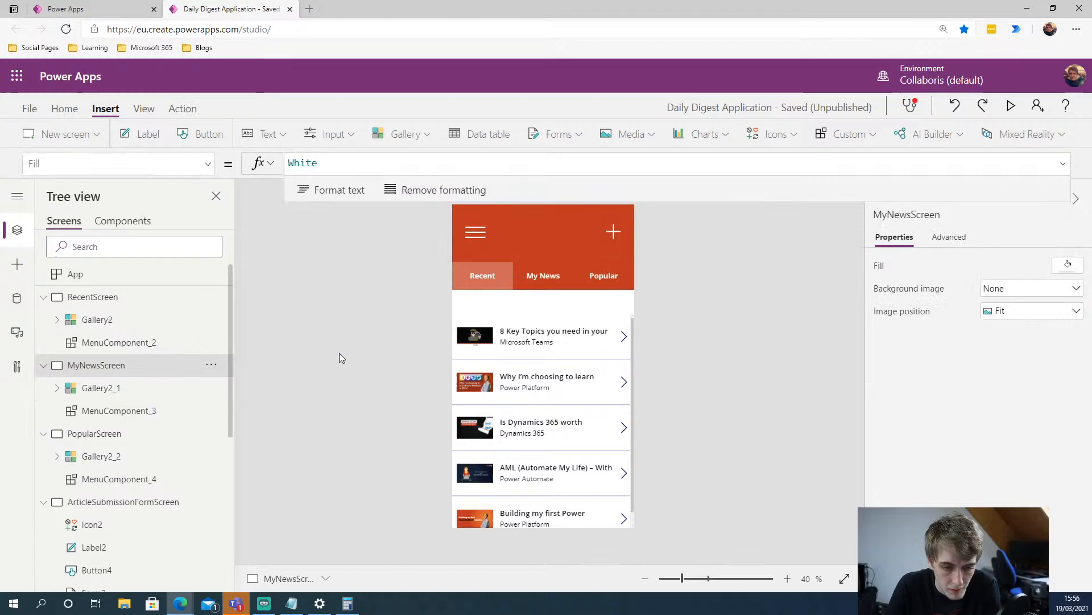
Set the MenuItems property of PopularScreen's menu component to MenuCollection
{"action": "left_click", "coordinate": [95, 434]}
{"action": "left_click", "coordinate": [455, 161]}
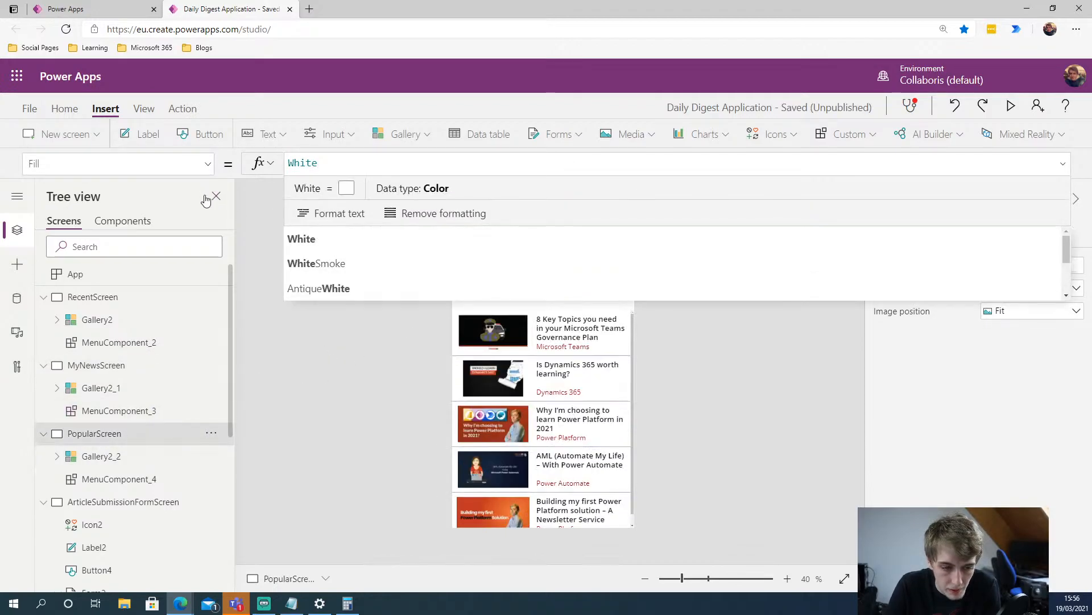
{"action": "left_click", "coordinate": [199, 164]}
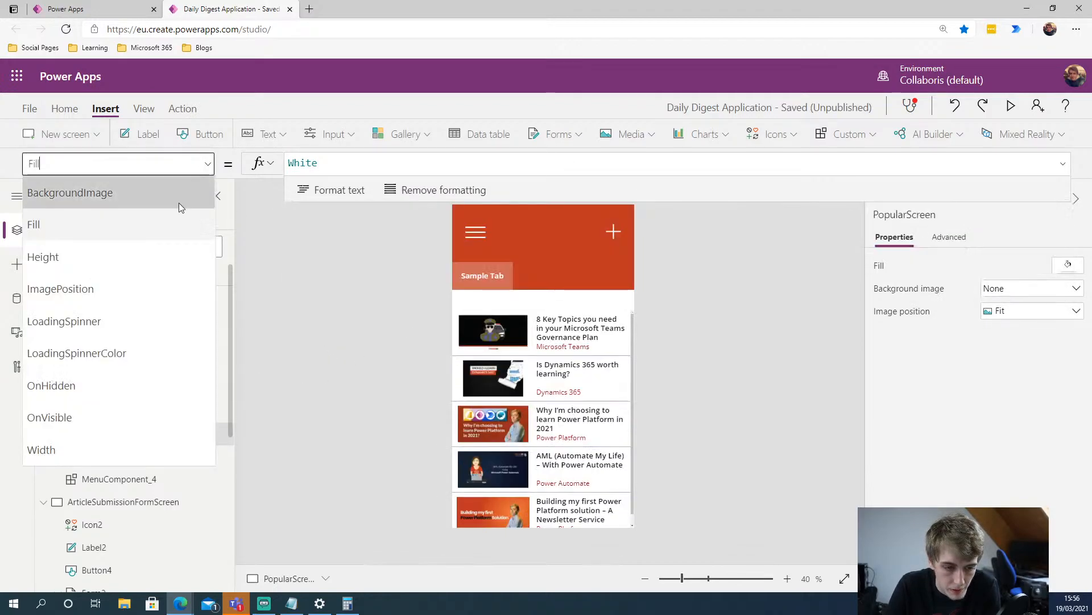
{"action": "left_click", "coordinate": [514, 240]}
{"action": "left_click", "coordinate": [206, 163]}
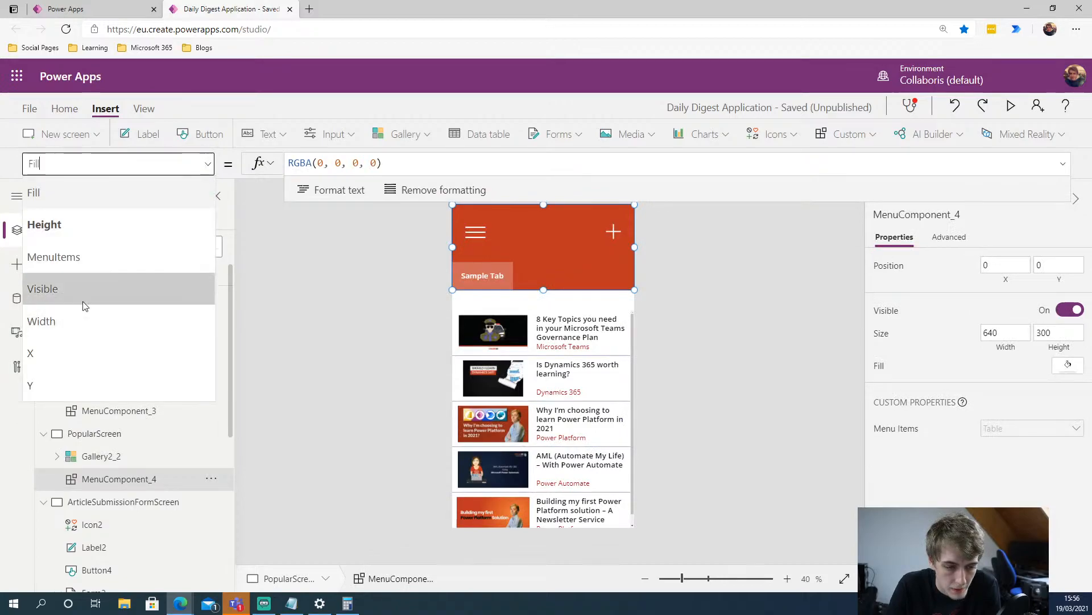
{"action": "left_click", "coordinate": [83, 263]}
{"action": "left_click", "coordinate": [659, 162]}
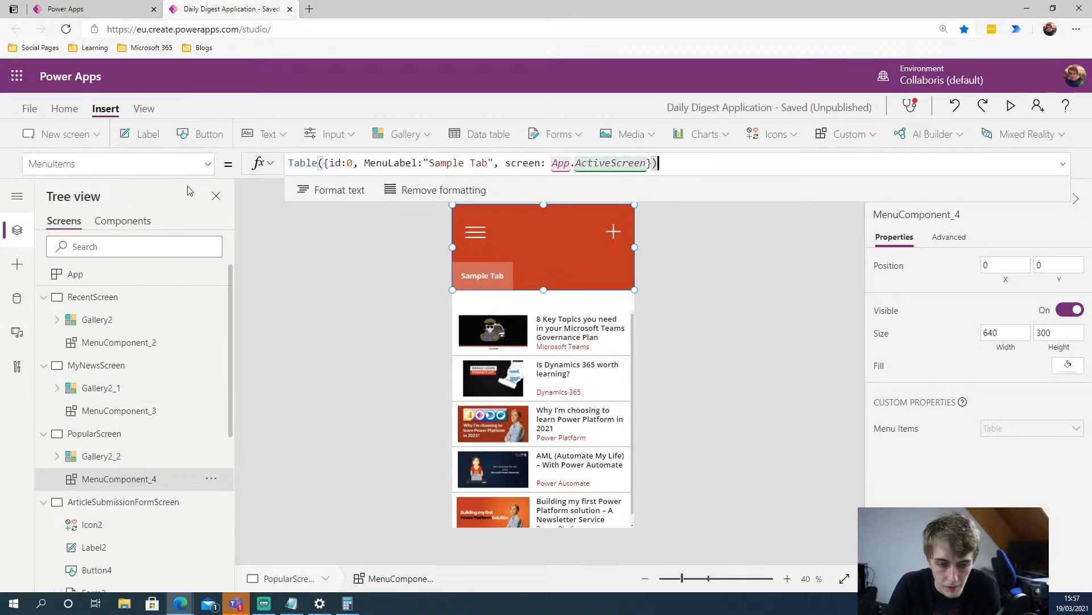
{"action": "key", "text": "ctrl+a"}
{"action": "type", "text": "MenuCollection"}
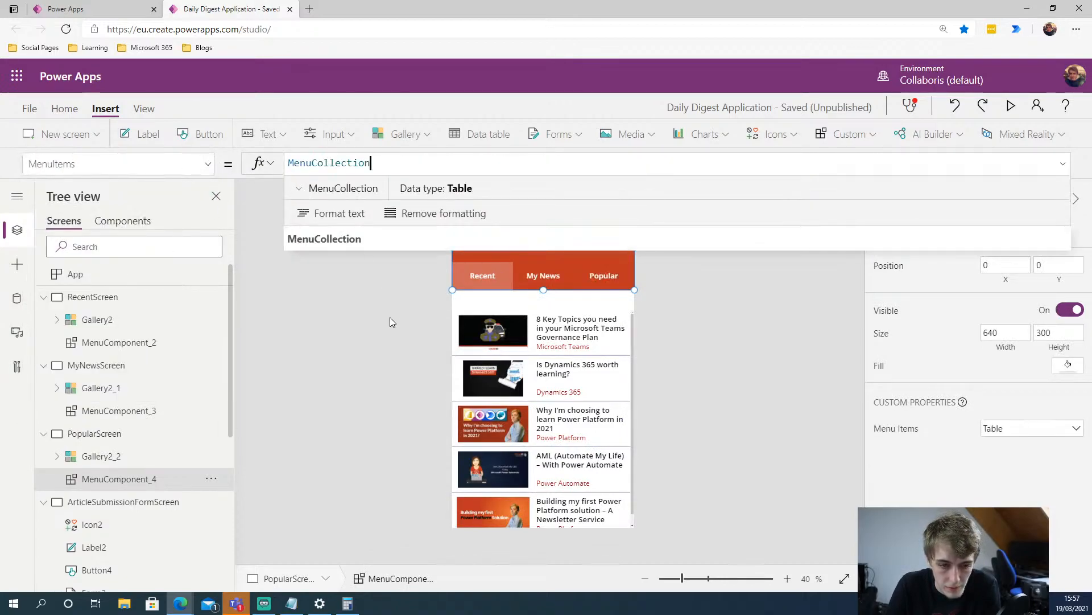
{"action": "left_click", "coordinate": [344, 342]}
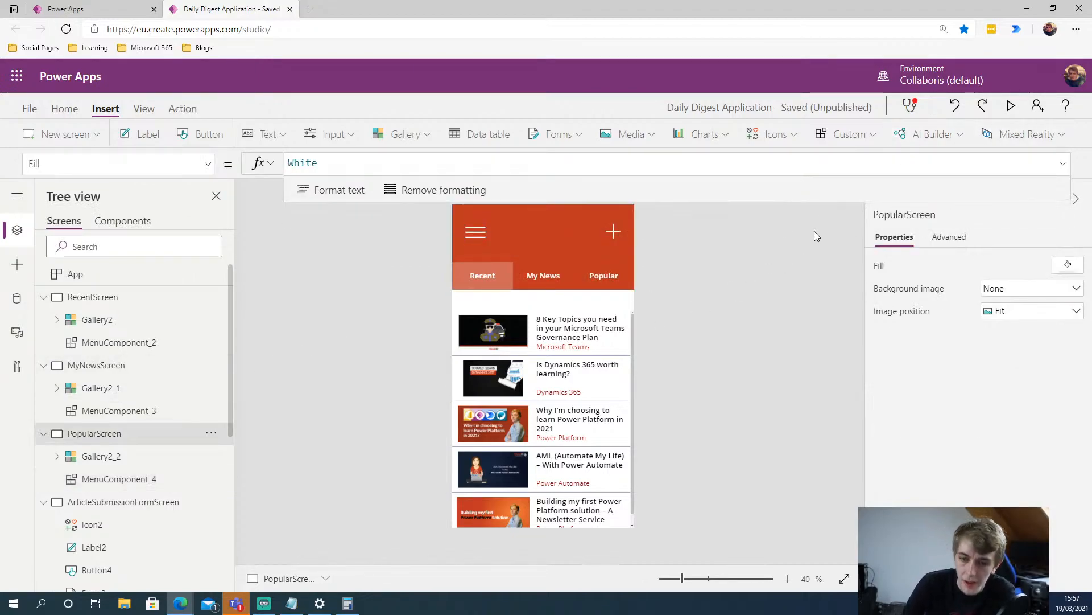
Preview the app from PopularScreen, test switching between the Recent, My News and Popular tabs, and return to editing
{"action": "left_click", "coordinate": [1011, 106]}
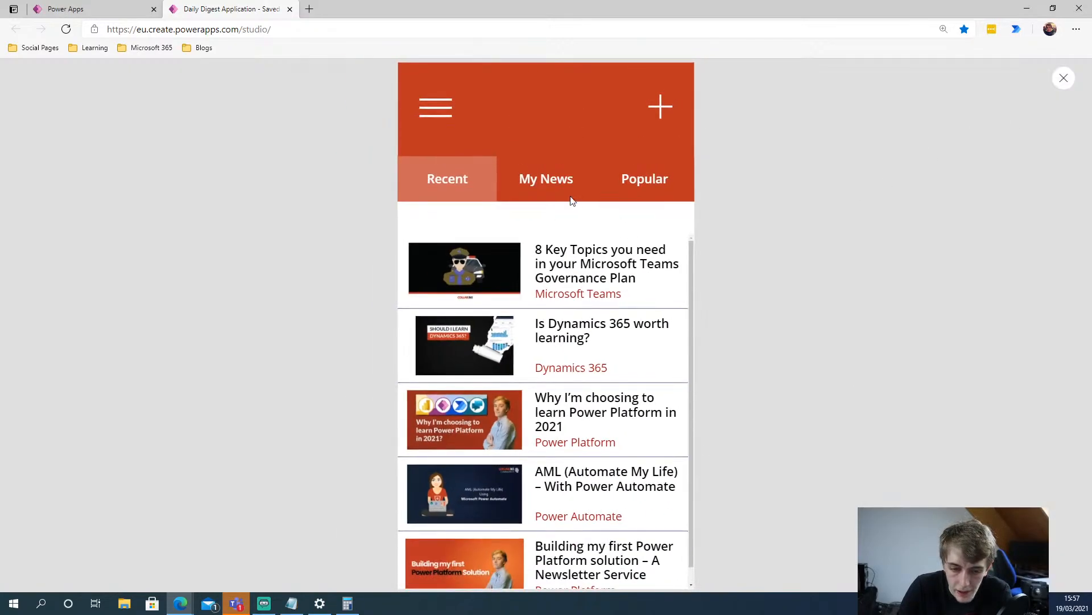
{"action": "left_click", "coordinate": [546, 176]}
{"action": "left_click", "coordinate": [652, 181]}
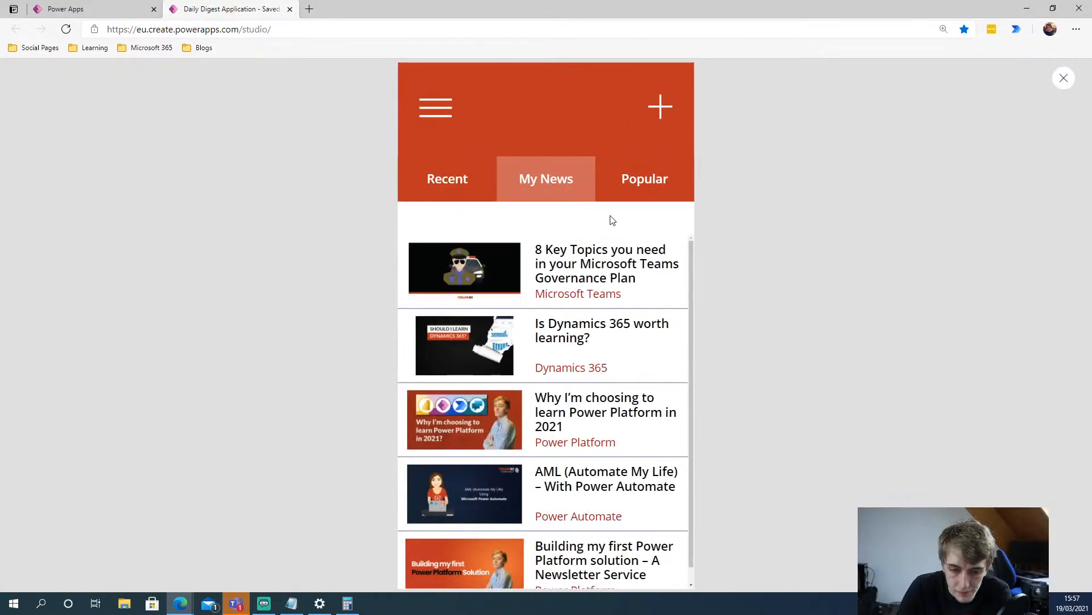
{"action": "left_click", "coordinate": [452, 173]}
{"action": "left_click", "coordinate": [545, 188]}
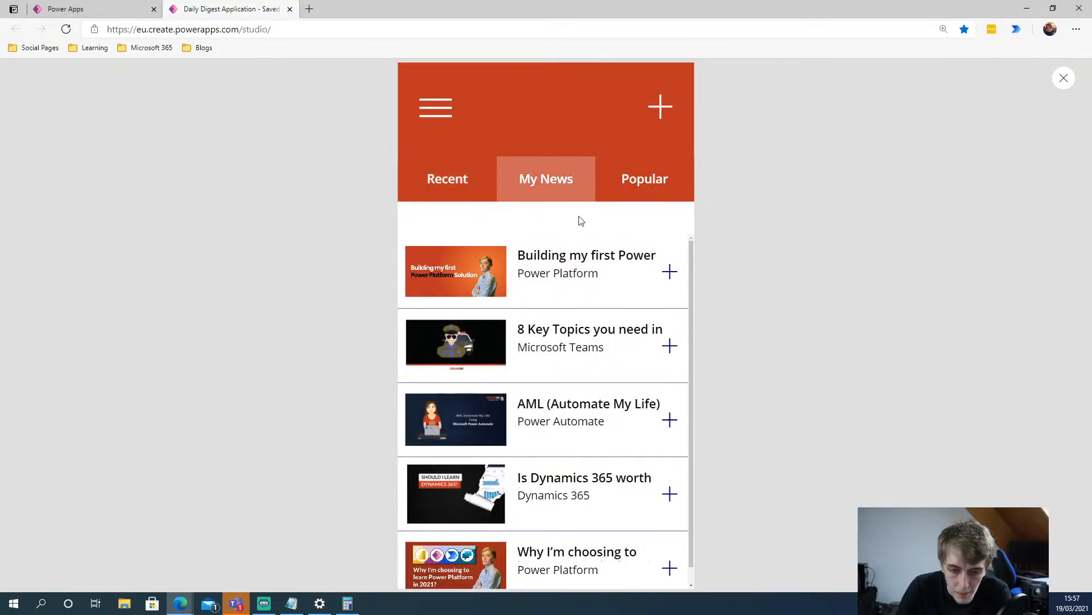
{"action": "left_click", "coordinate": [644, 181]}
{"action": "left_click", "coordinate": [540, 190]}
{"action": "left_click", "coordinate": [645, 184]}
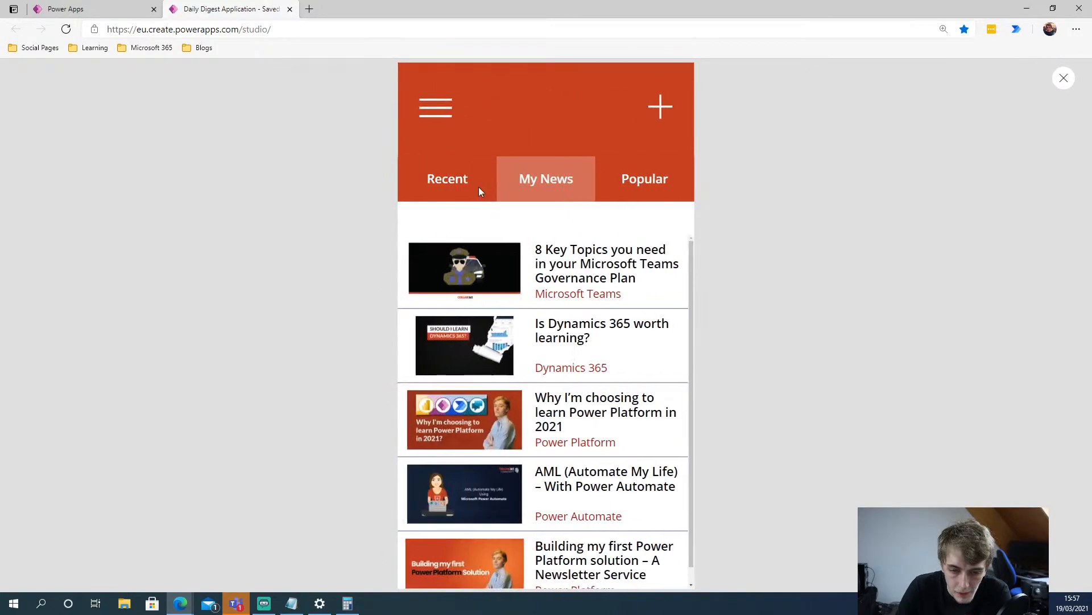
{"action": "left_click", "coordinate": [480, 188]}
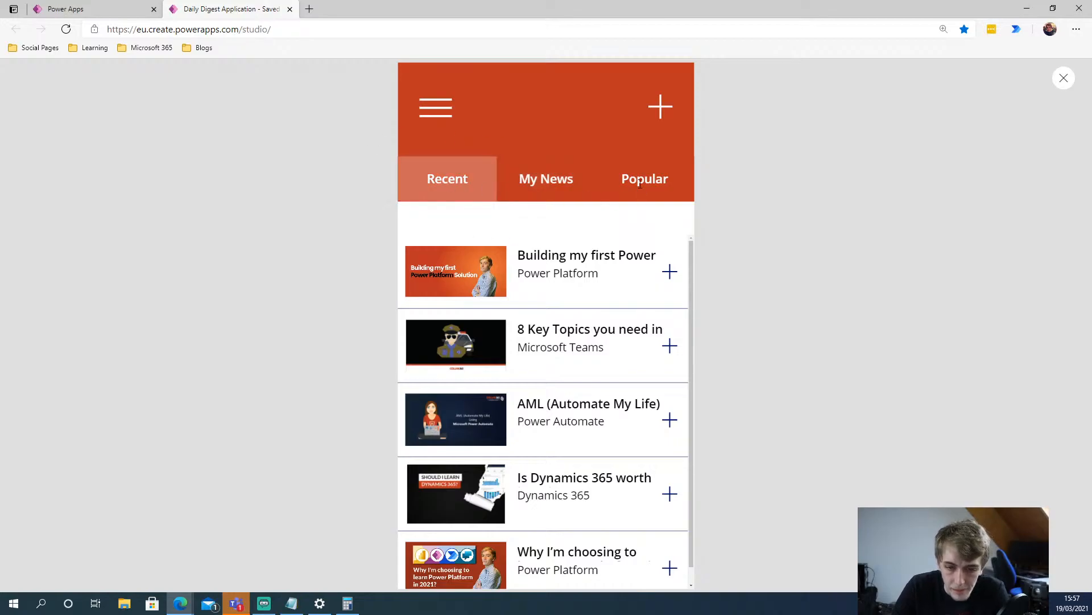
{"action": "left_click", "coordinate": [563, 189]}
{"action": "left_click", "coordinate": [637, 184]}
{"action": "left_click", "coordinate": [460, 181]}
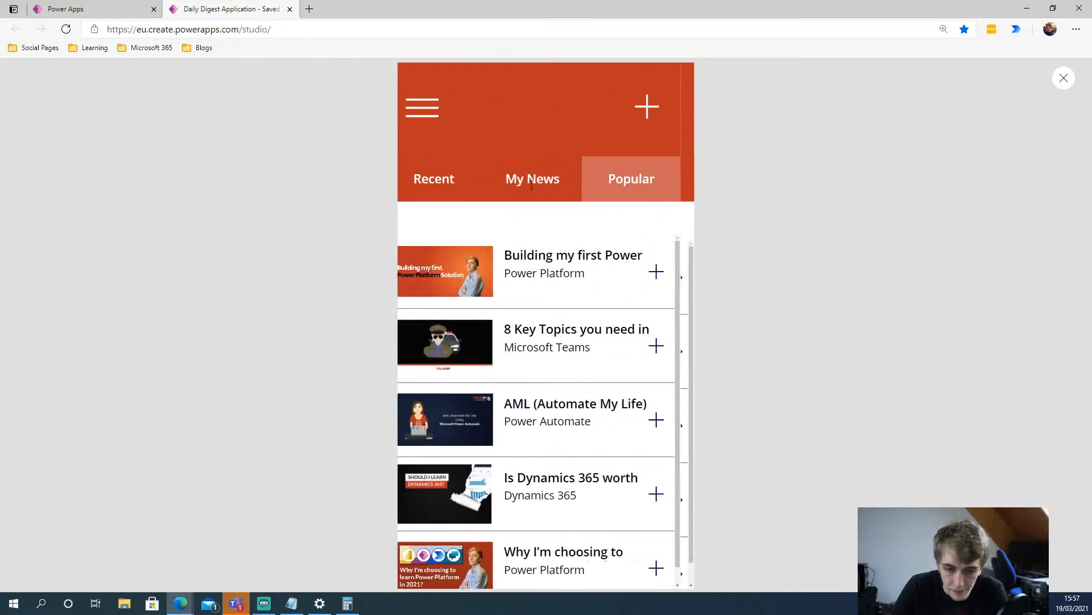
{"action": "left_click", "coordinate": [546, 179]}
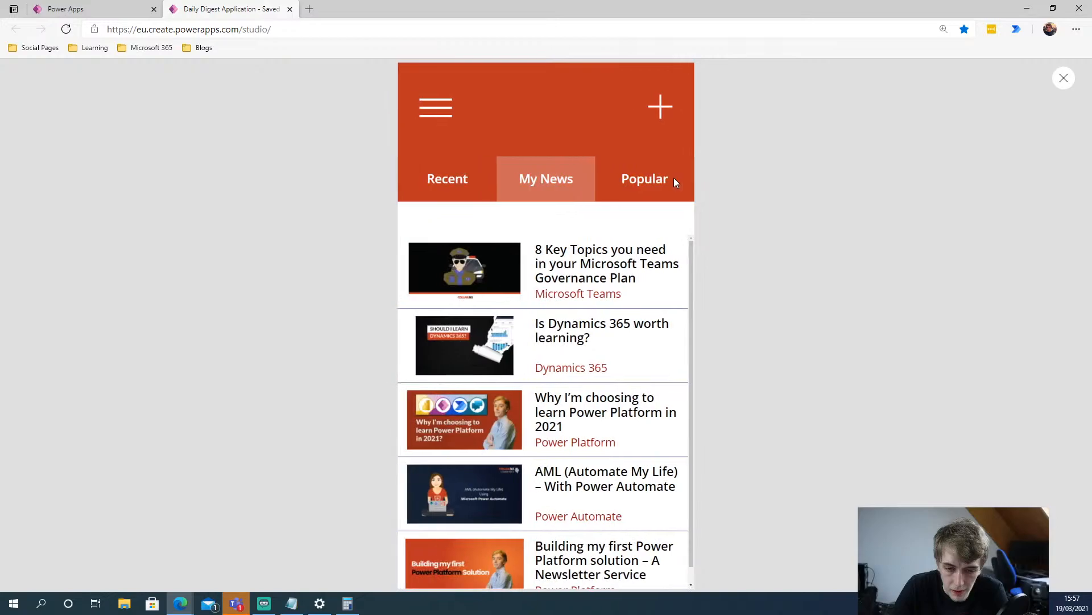
{"action": "left_click", "coordinate": [1063, 78]}
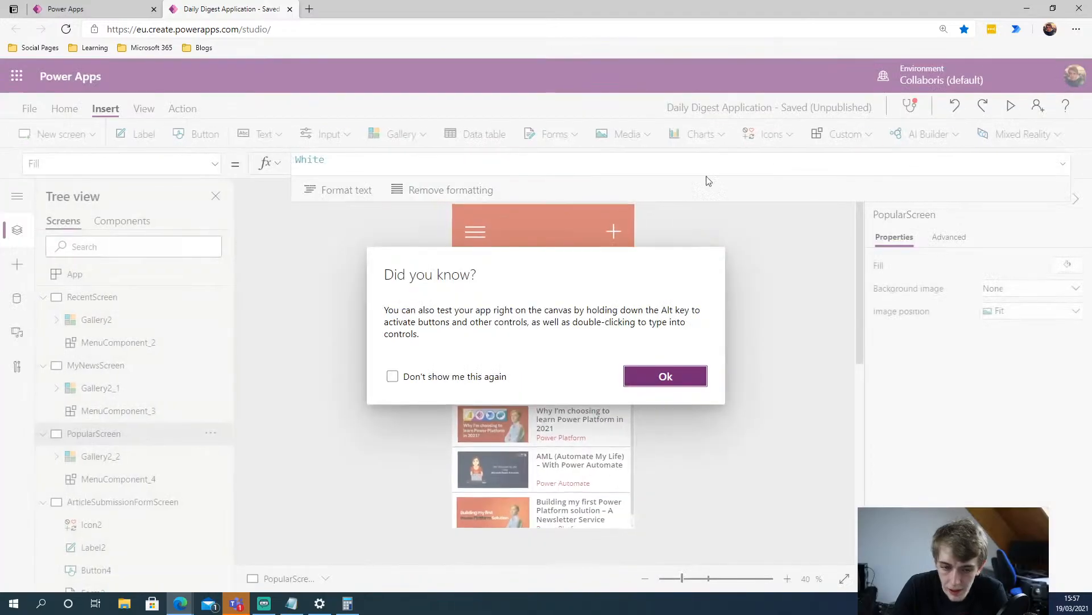
{"action": "left_click", "coordinate": [674, 377]}
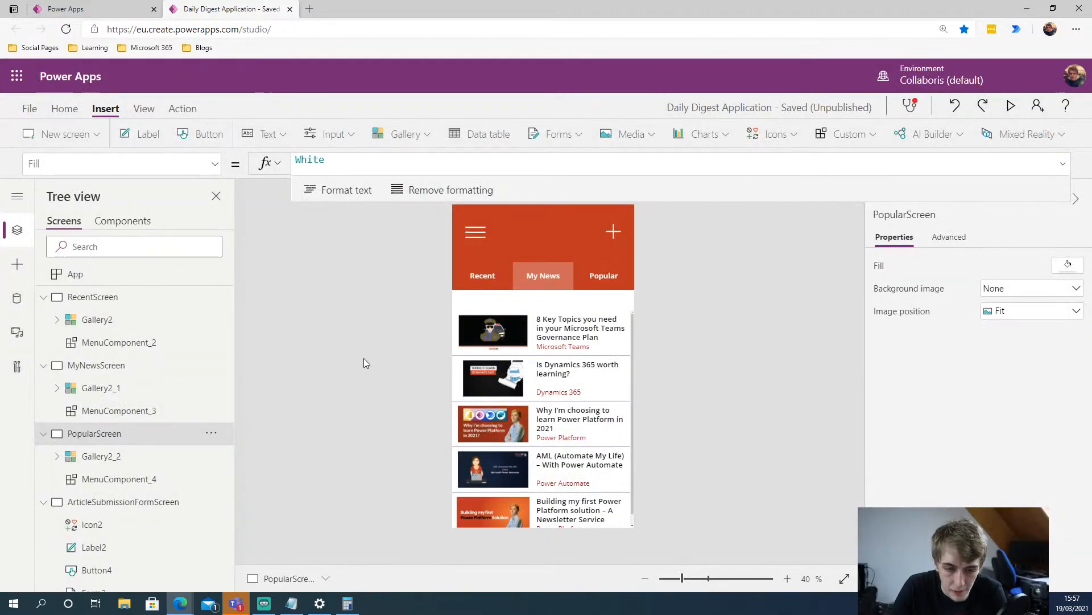
Show Screen1 to check its menu header
{"action": "left_click", "coordinate": [539, 234]}
{"action": "left_click", "coordinate": [251, 300]}
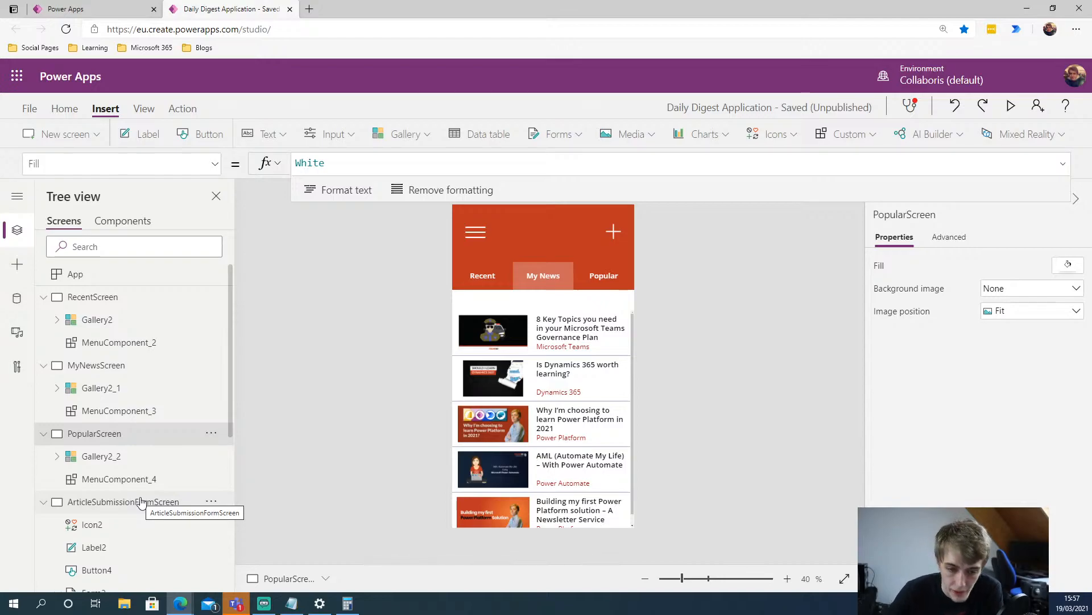
{"action": "scroll", "coordinate": [147, 499], "scroll_direction": "down", "scroll_amount": 5}
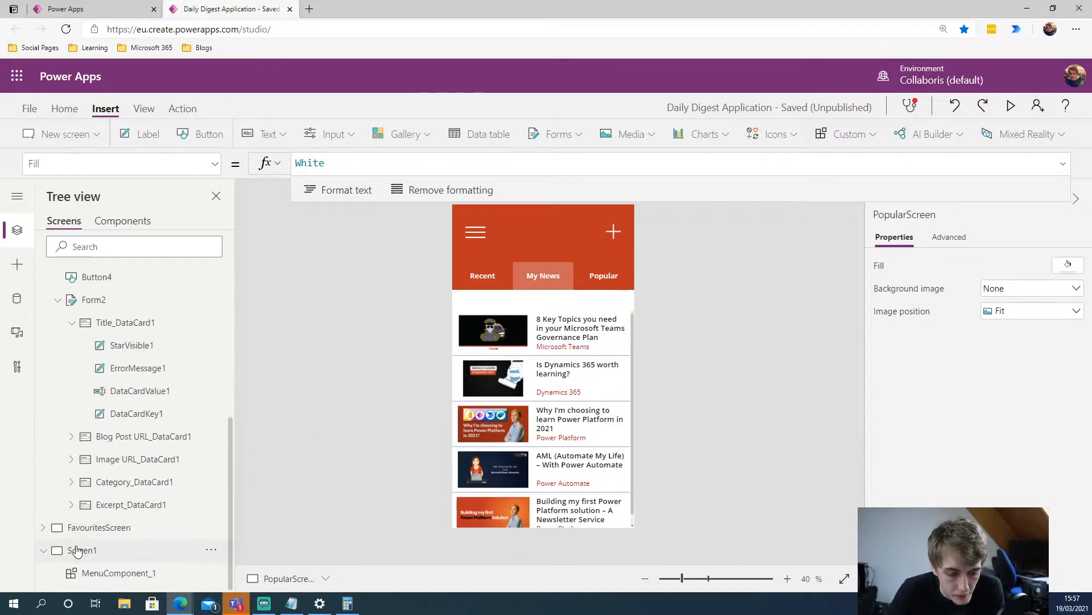
{"action": "left_click", "coordinate": [78, 551]}
{"action": "scroll", "coordinate": [134, 273], "scroll_direction": "up", "scroll_amount": 4}
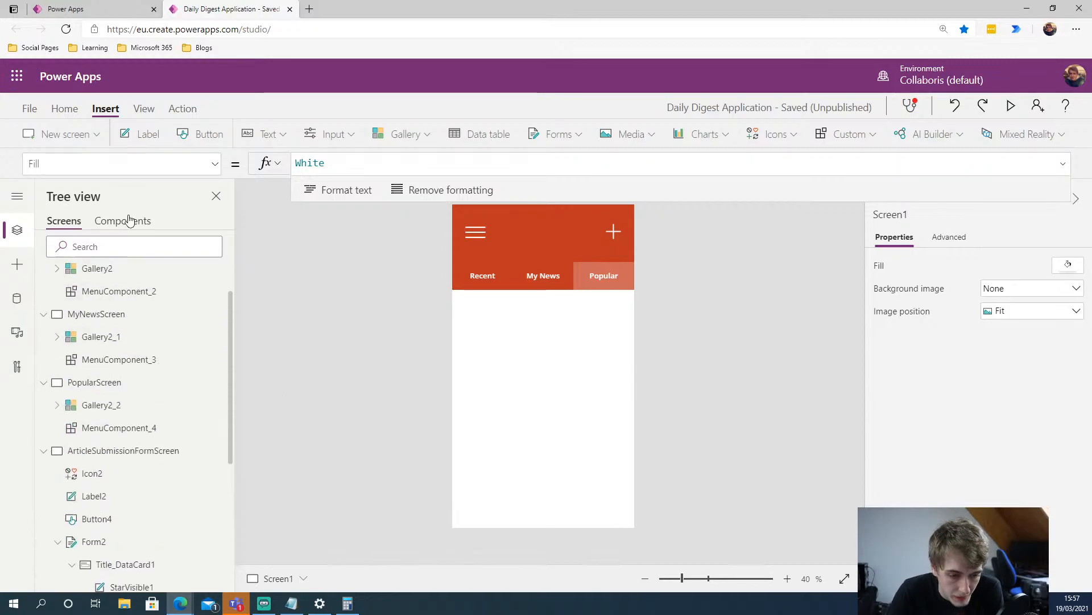
In MenuComponent, set MenuGallery's OnSelect formula to Navigate(ThisItem.screen,ScreenTransition.Fade)
{"action": "left_click", "coordinate": [130, 220]}
{"action": "left_click", "coordinate": [572, 353]}
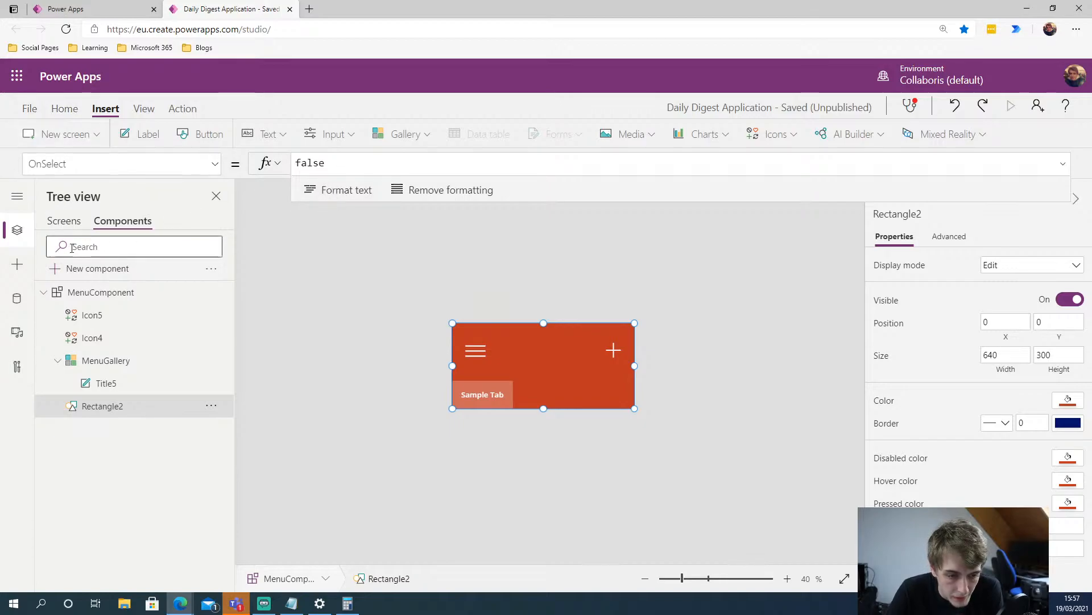
{"action": "left_click", "coordinate": [501, 447]}
{"action": "left_click", "coordinate": [498, 398]}
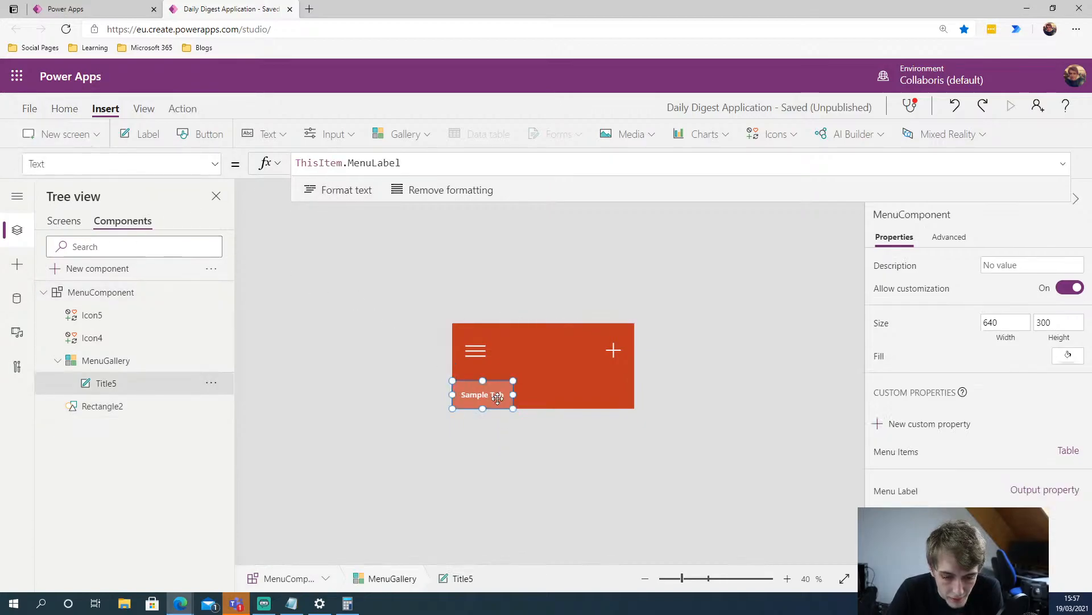
{"action": "left_click", "coordinate": [500, 392]}
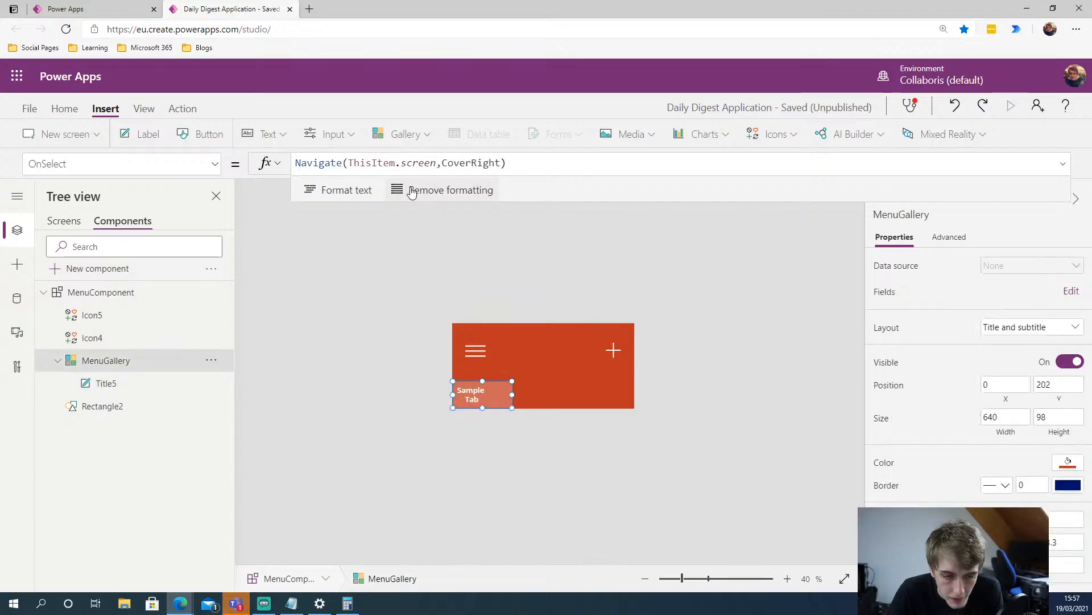
{"action": "left_click", "coordinate": [444, 163]}
{"action": "type", "text": "ScreenTransition."}
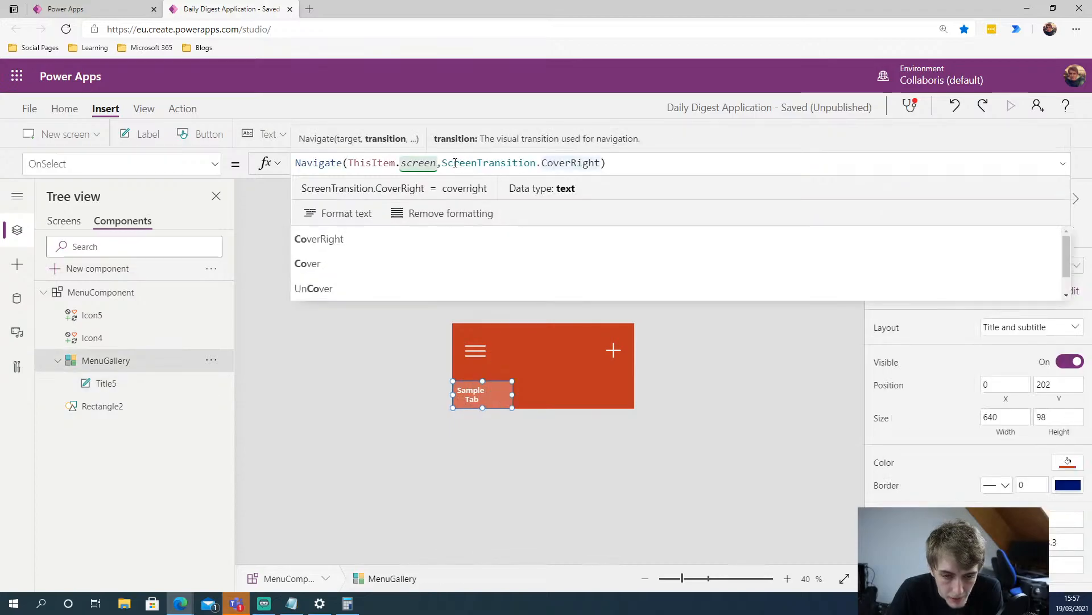
{"action": "left_click_drag", "start_coordinate": [537, 164], "coordinate": [601, 164]}
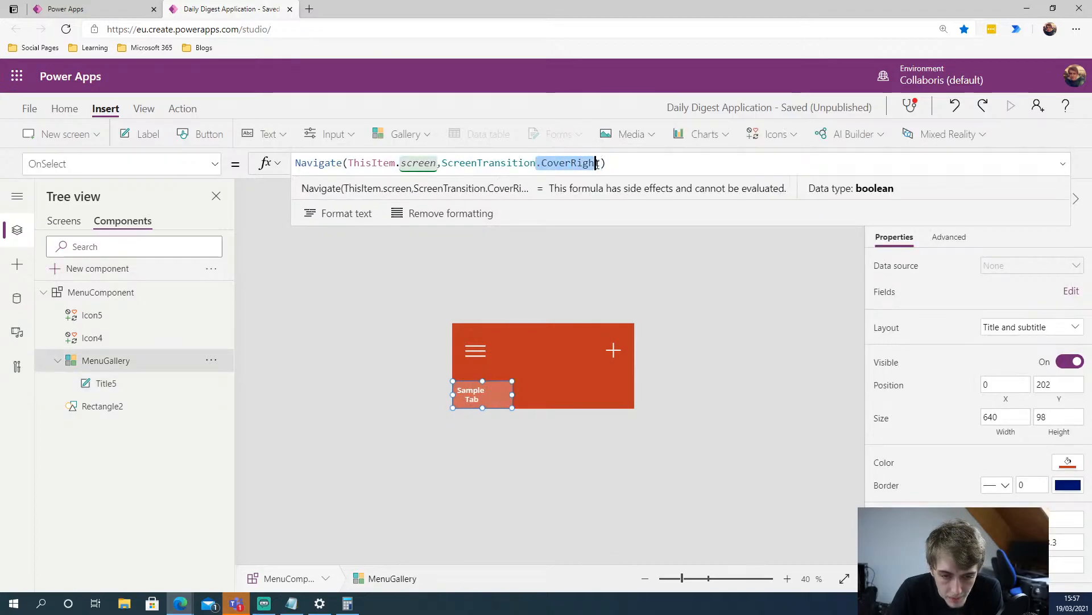
{"action": "type", "text": "."}
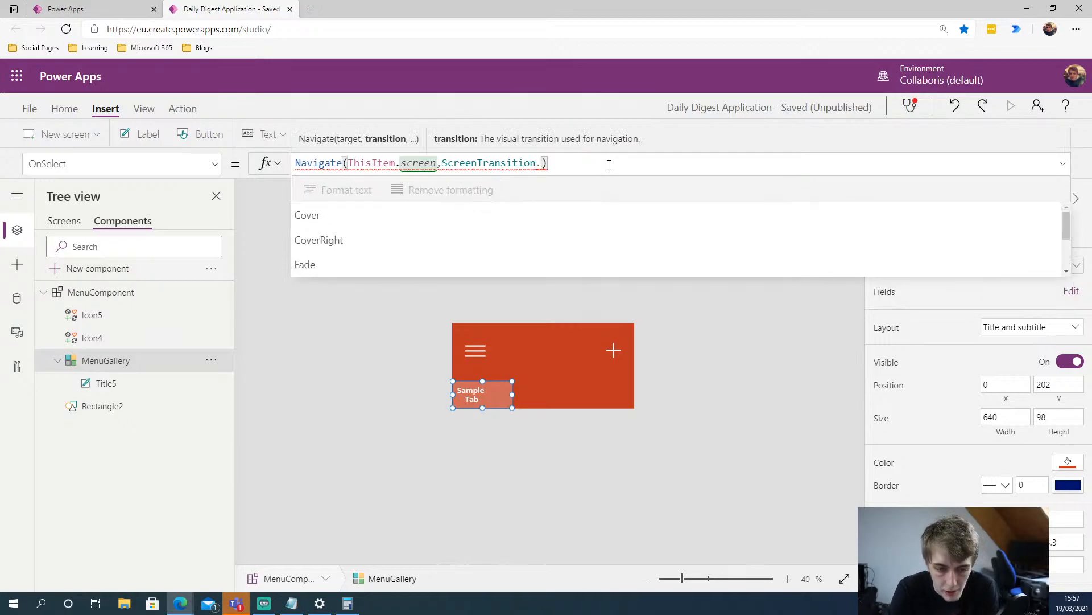
{"action": "left_click", "coordinate": [340, 262]}
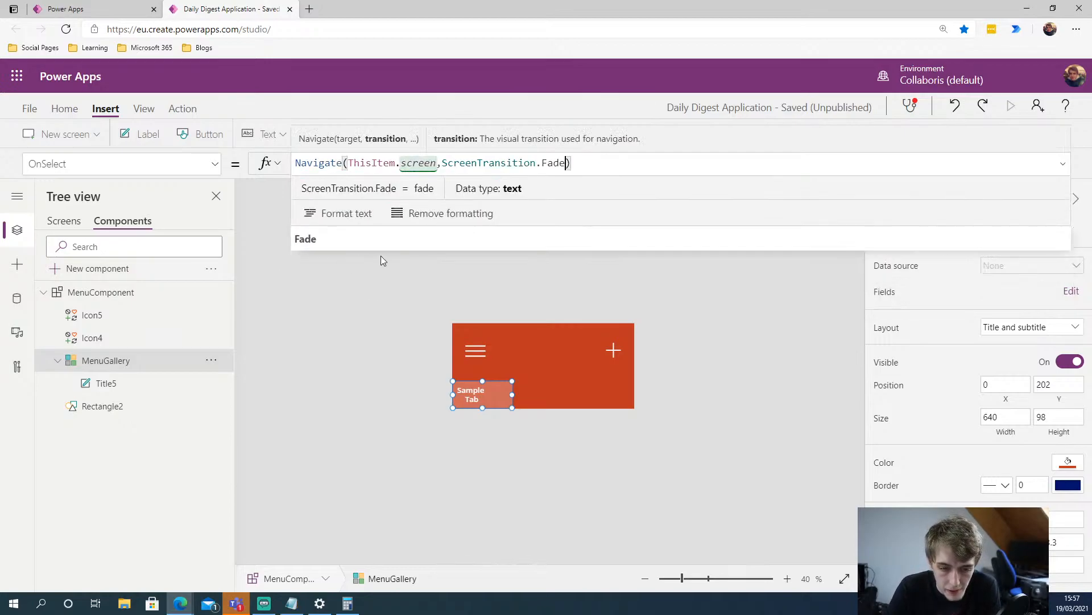
{"action": "left_click", "coordinate": [362, 243]}
{"action": "left_click", "coordinate": [371, 297]}
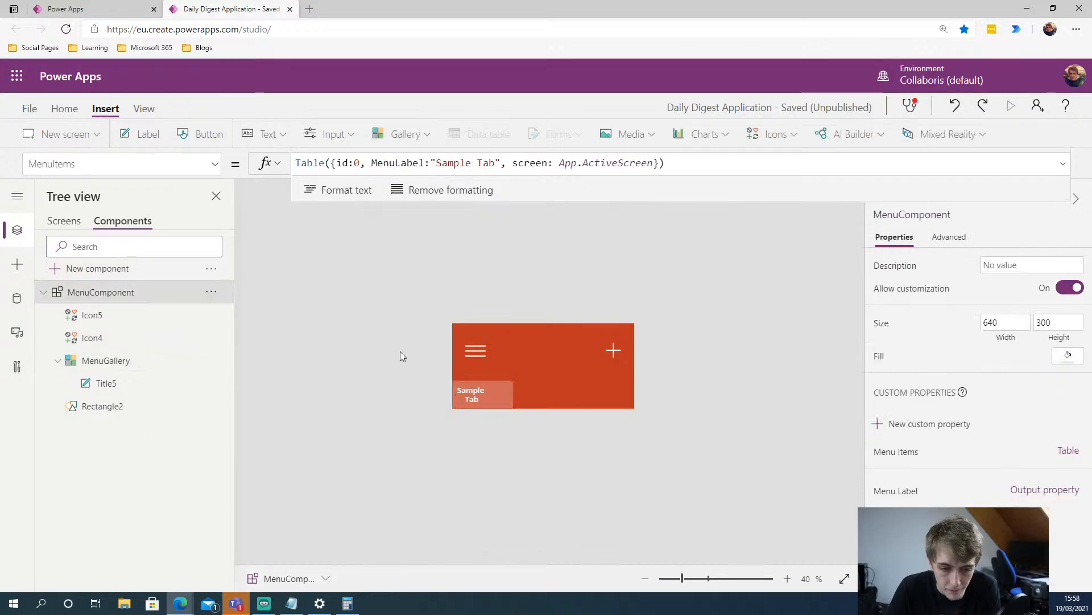
{"action": "left_click", "coordinate": [482, 391]}
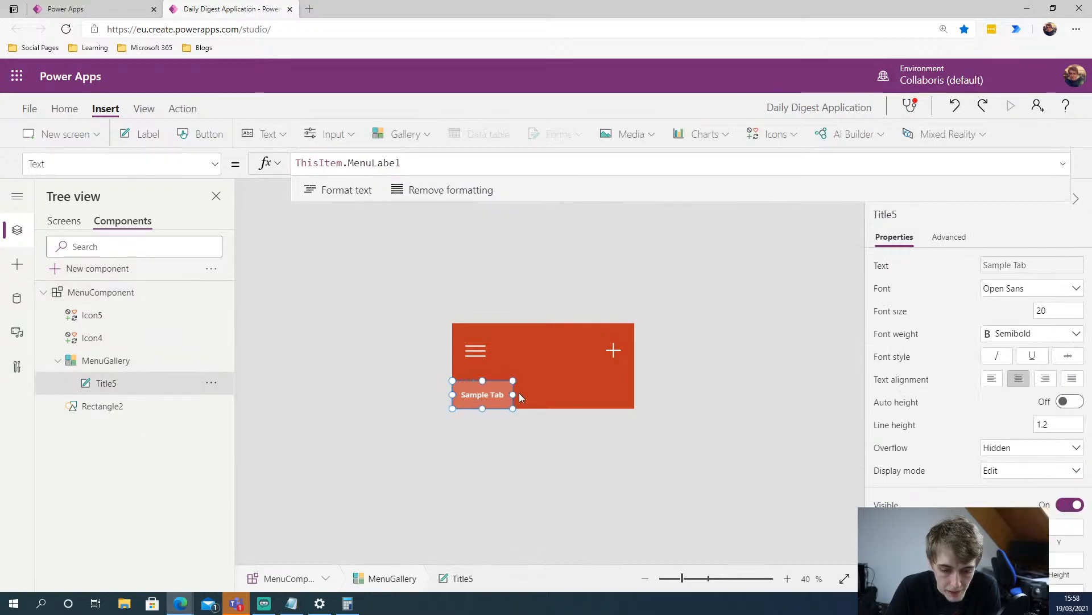
{"action": "left_click", "coordinate": [325, 311]}
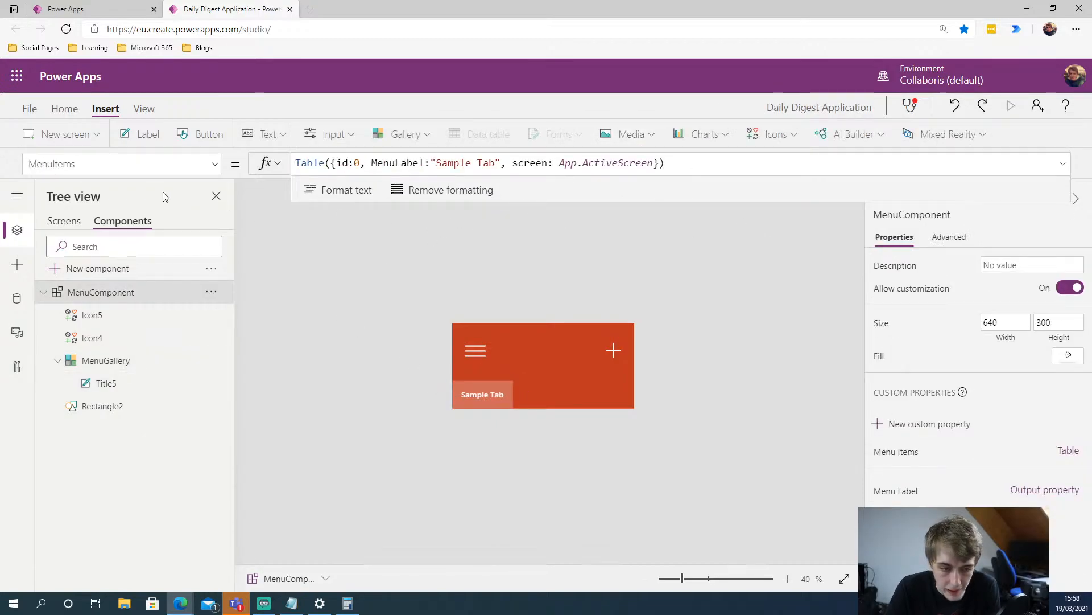
Preview the app from Screen1 and switch repeatedly between Recent, My News and Popular to check the Fade transition
{"action": "left_click", "coordinate": [78, 221]}
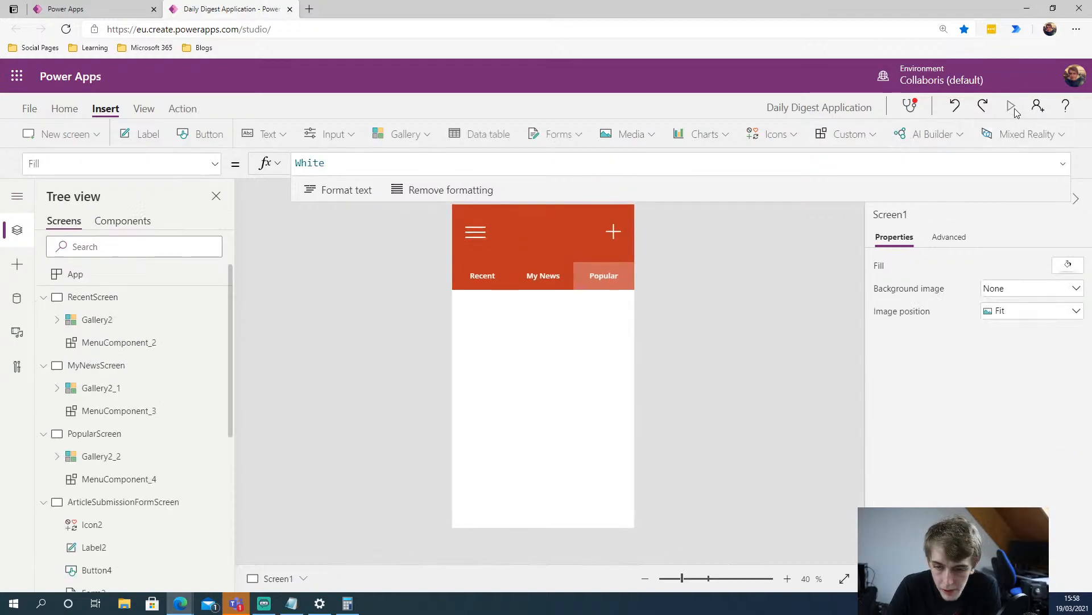
{"action": "left_click", "coordinate": [1011, 106]}
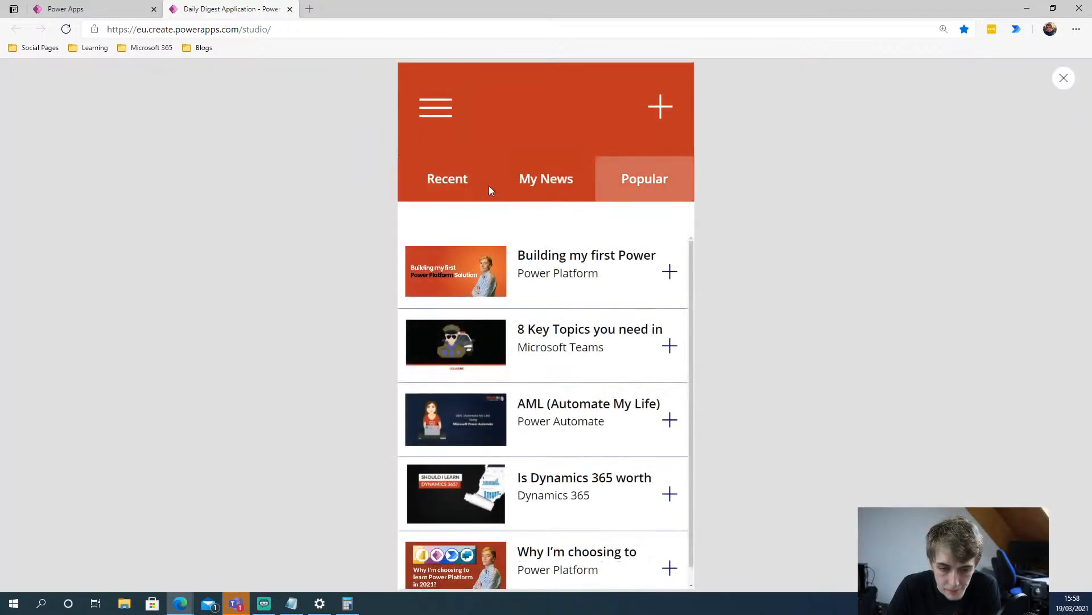
{"action": "left_click", "coordinate": [446, 180]}
{"action": "left_click", "coordinate": [539, 180]}
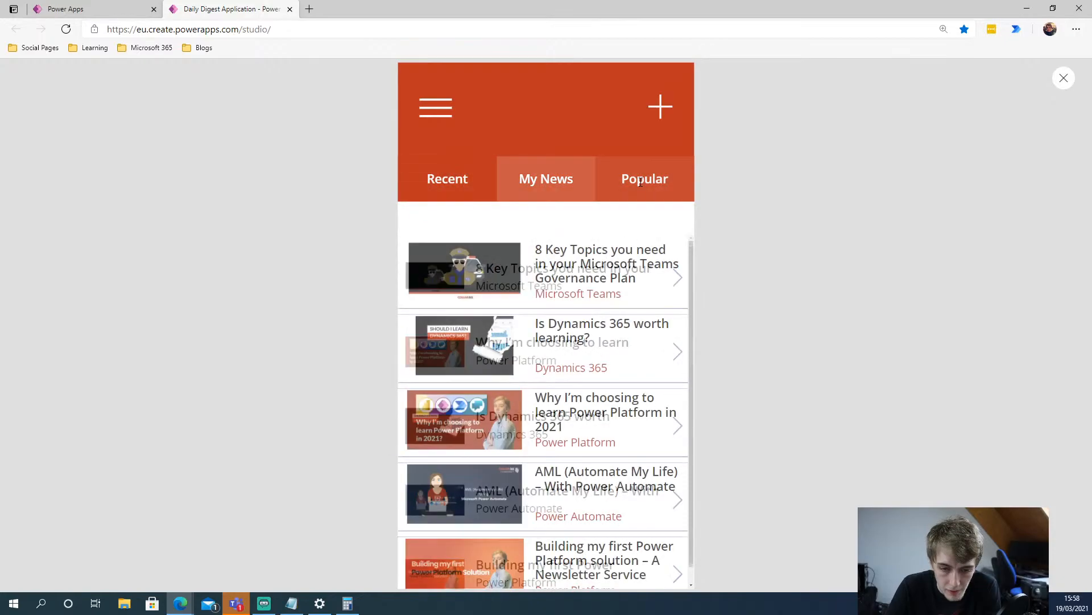
{"action": "left_click", "coordinate": [640, 182]}
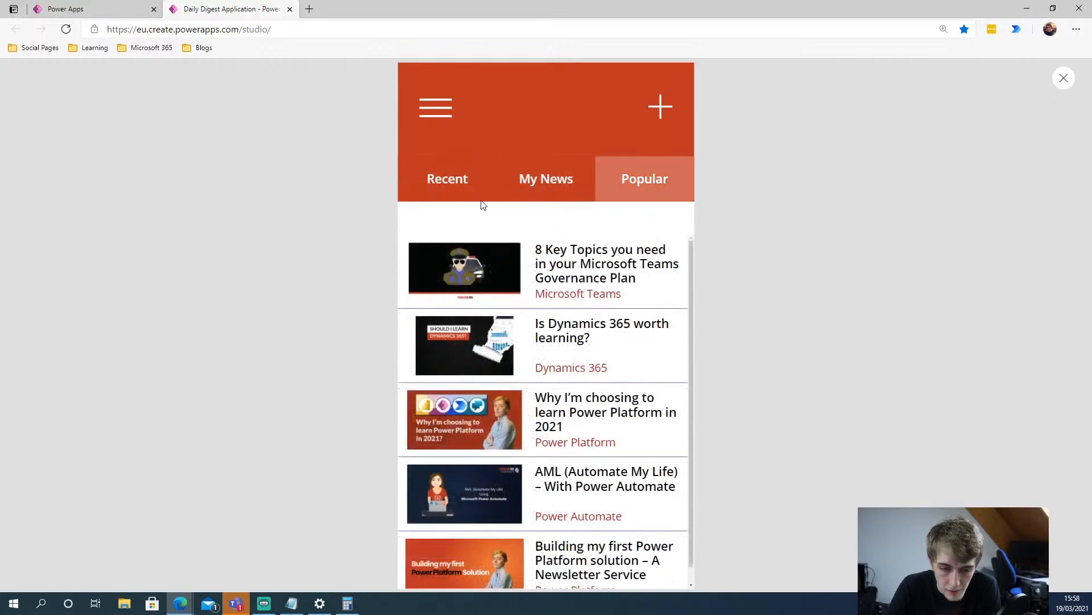
{"action": "left_click", "coordinate": [529, 179]}
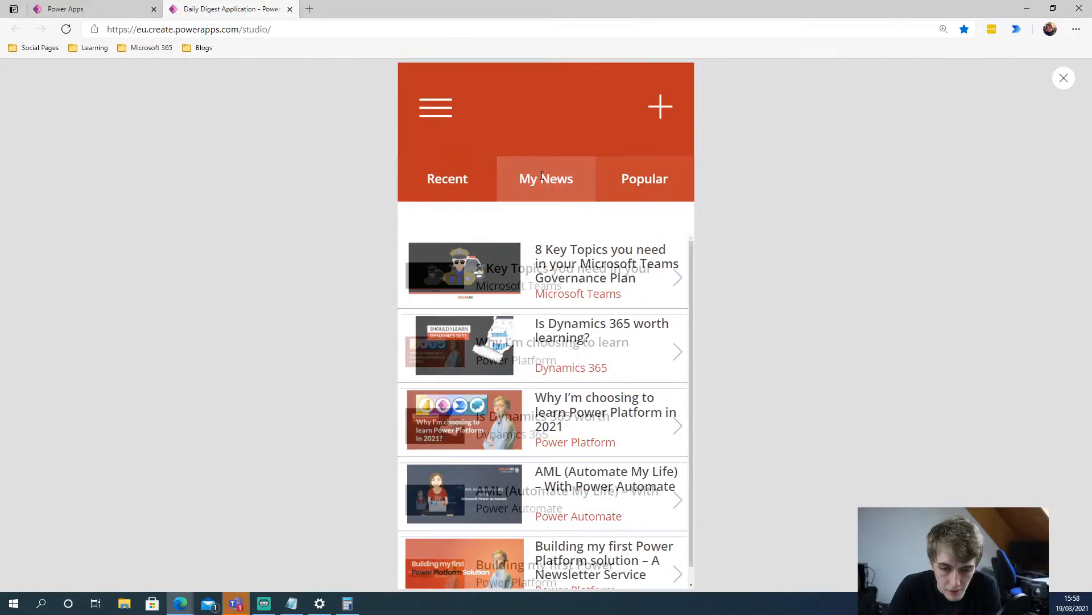
{"action": "left_click", "coordinate": [450, 179]}
{"action": "left_click", "coordinate": [530, 180]}
{"action": "left_click", "coordinate": [450, 176]}
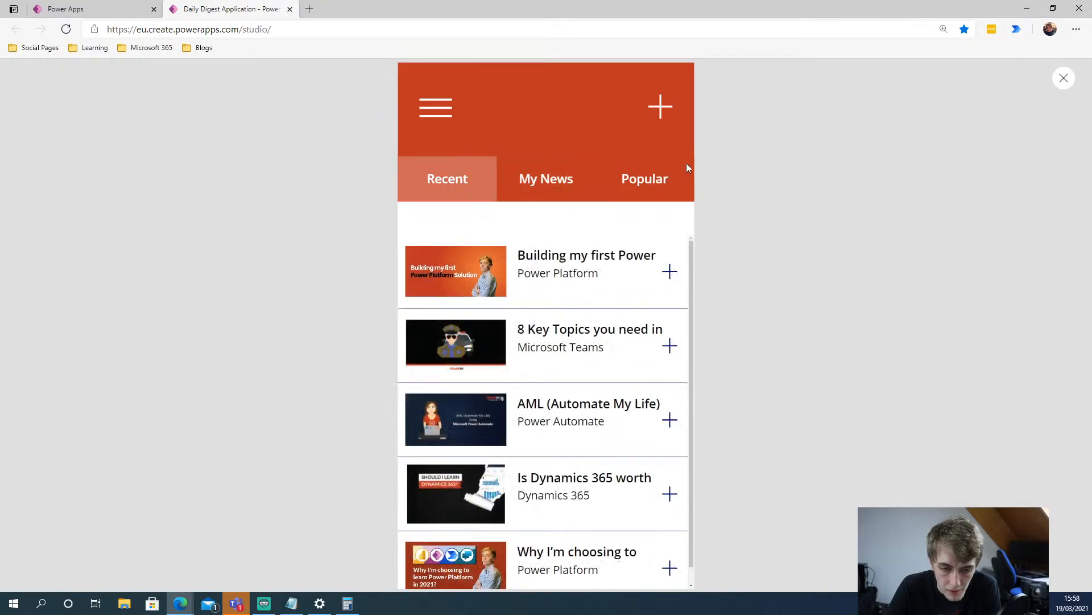
{"action": "left_click", "coordinate": [686, 167]}
{"action": "left_click", "coordinate": [546, 180]}
{"action": "left_click", "coordinate": [469, 183]}
{"action": "left_click", "coordinate": [574, 188]}
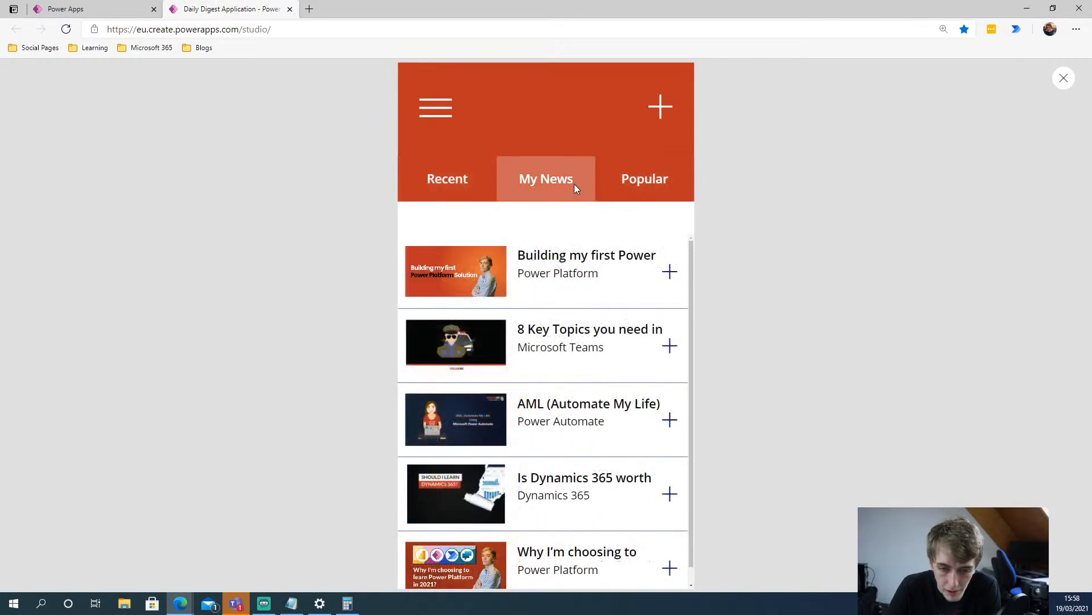
Keep switching between the Recent, My News and Popular tabs to check the Fade transition, and return to editing
{"action": "left_click", "coordinate": [638, 179]}
{"action": "left_click", "coordinate": [461, 180]}
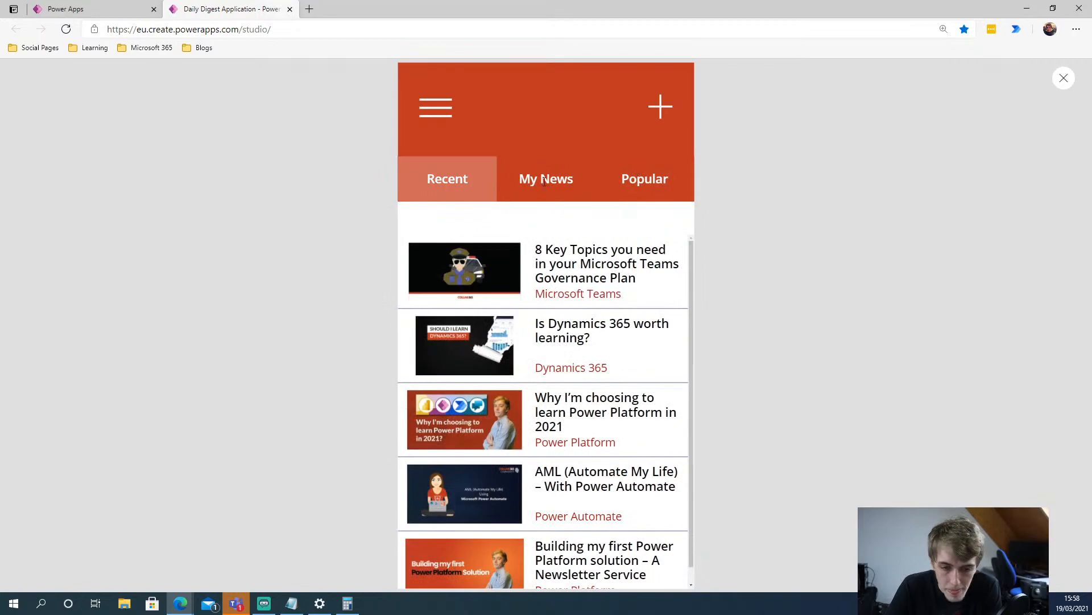
{"action": "left_click", "coordinate": [637, 197]}
{"action": "left_click", "coordinate": [533, 181]}
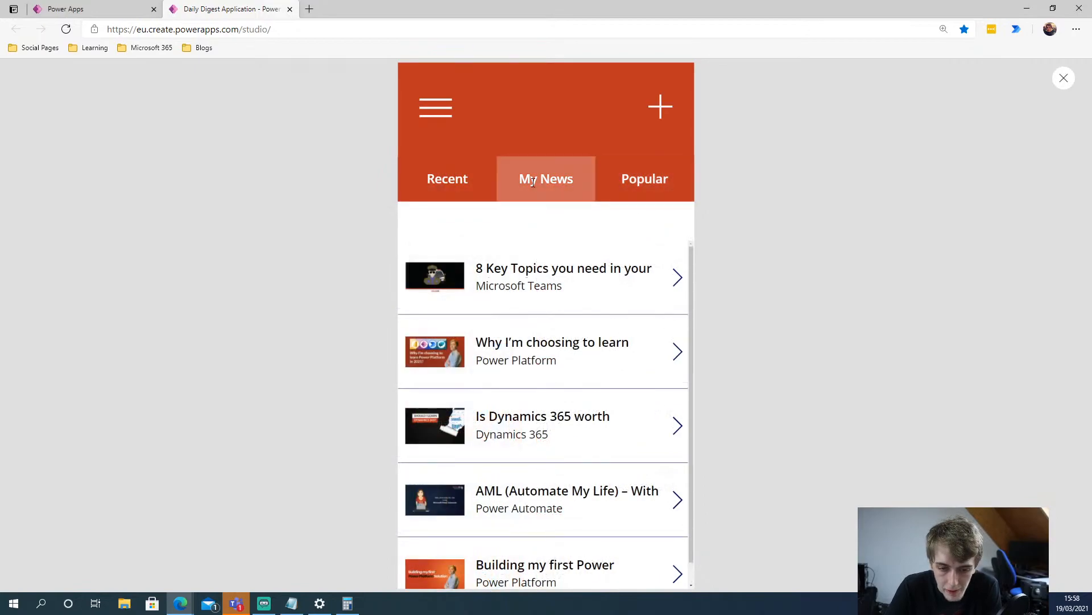
{"action": "left_click", "coordinate": [467, 180]}
{"action": "left_click", "coordinate": [624, 179]}
{"action": "left_click", "coordinate": [476, 186]}
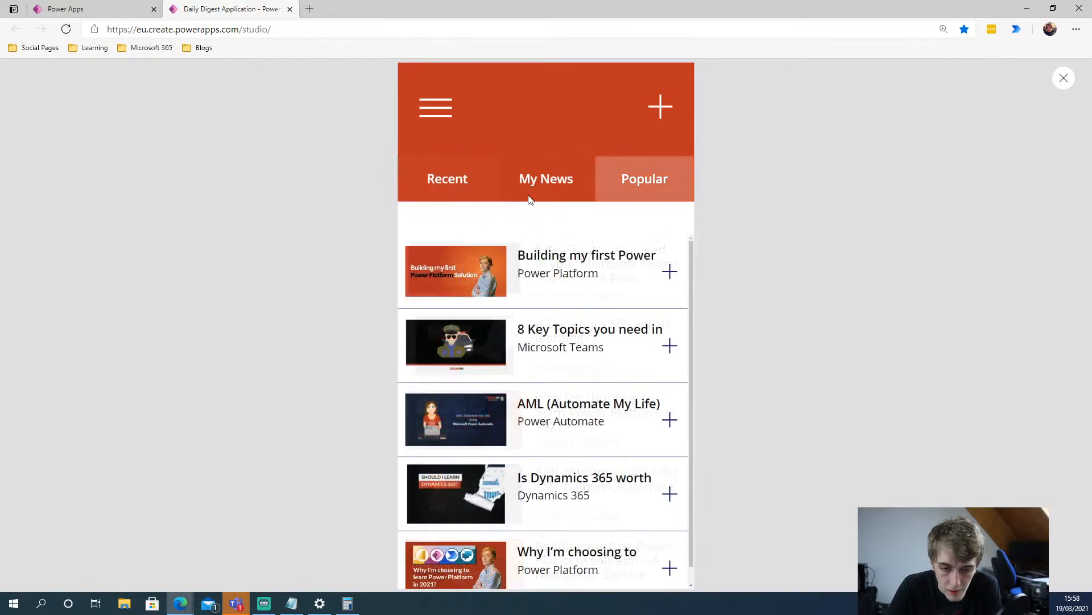
{"action": "left_click", "coordinate": [1063, 77]}
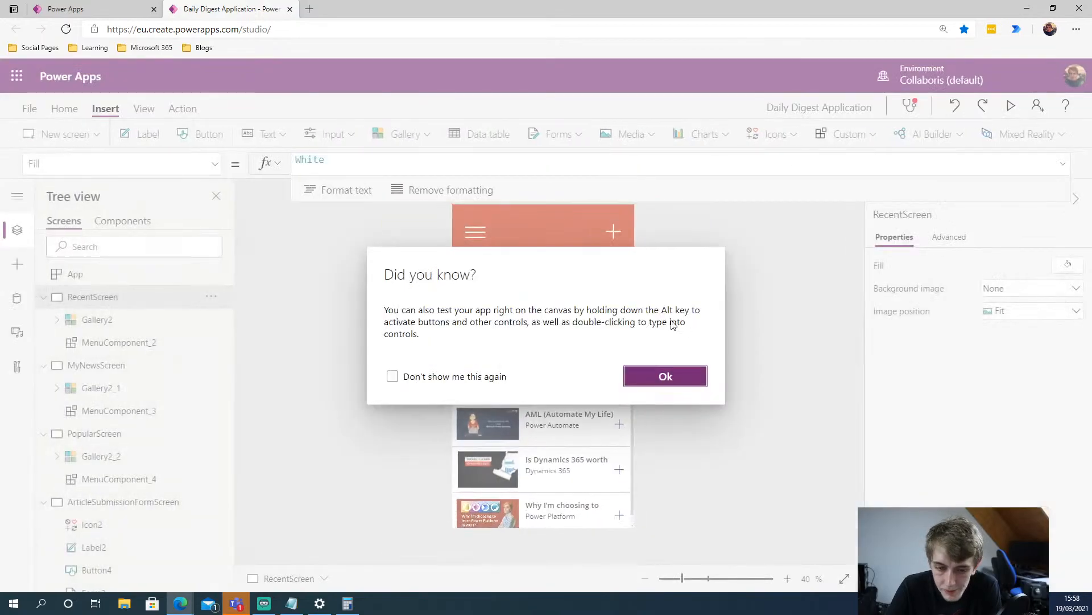
{"action": "left_click", "coordinate": [664, 375]}
Open MenuComponent for editing and narrow the Sample Tab text label inside MenuGallery to less than the tab's width
{"action": "left_click", "coordinate": [573, 279]}
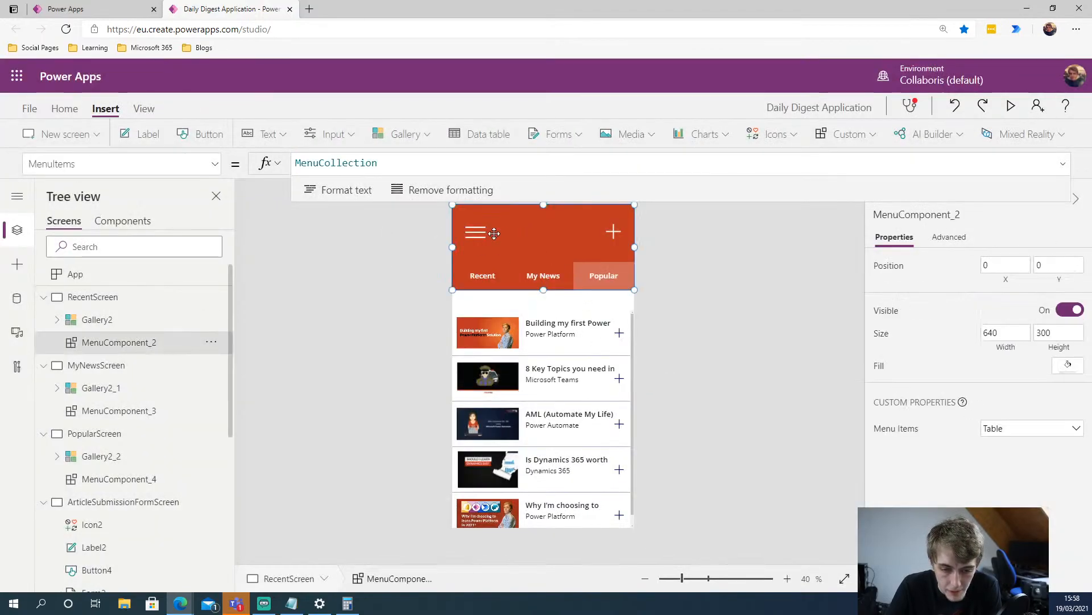
{"action": "left_click", "coordinate": [136, 222]}
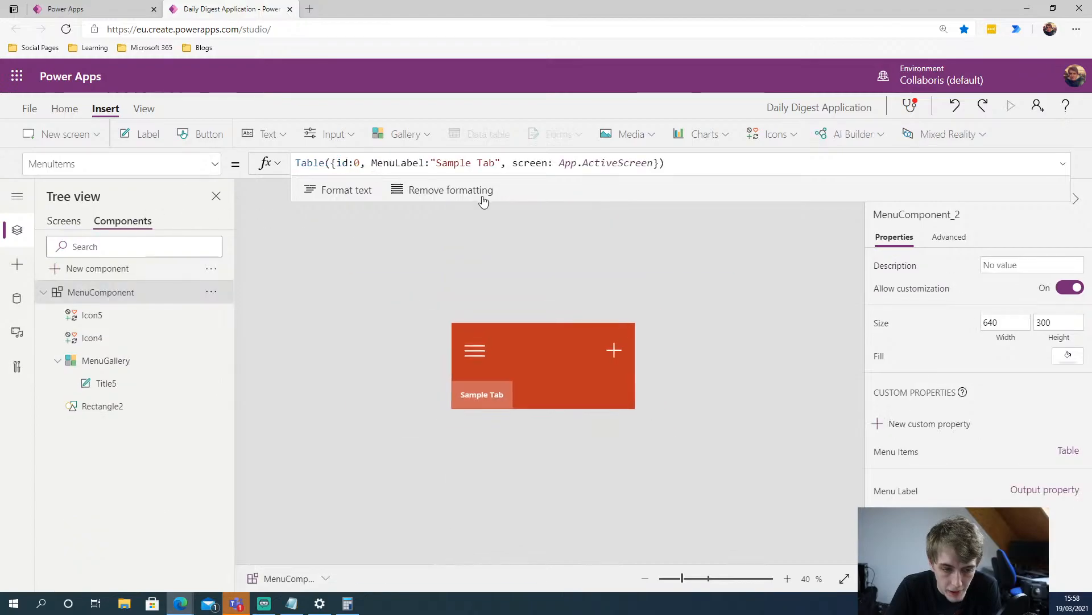
{"action": "left_click", "coordinate": [551, 336]}
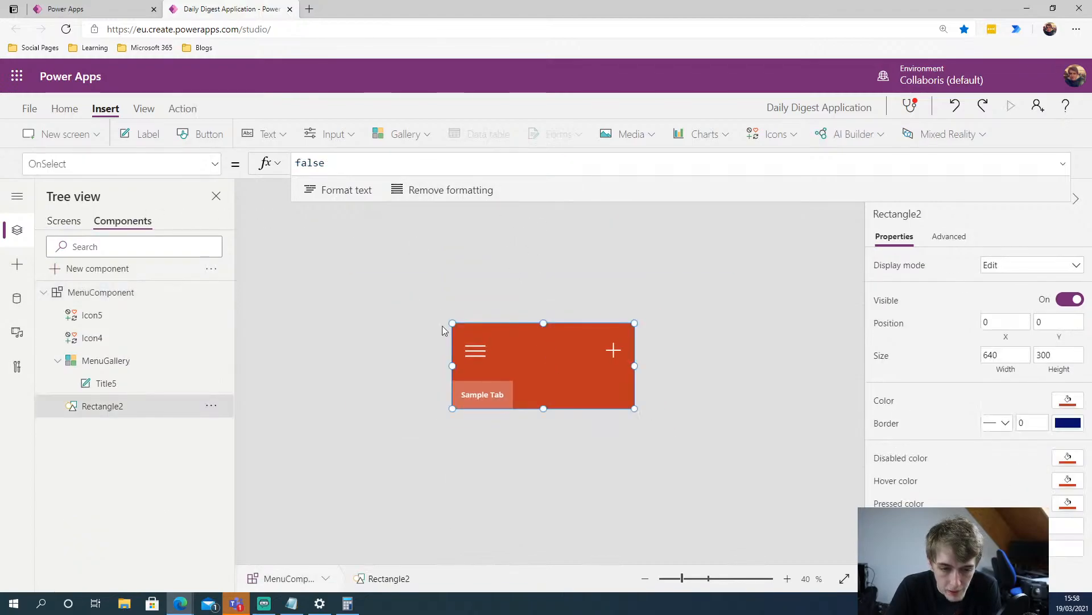
{"action": "left_click", "coordinate": [421, 449]}
{"action": "left_click", "coordinate": [482, 394]}
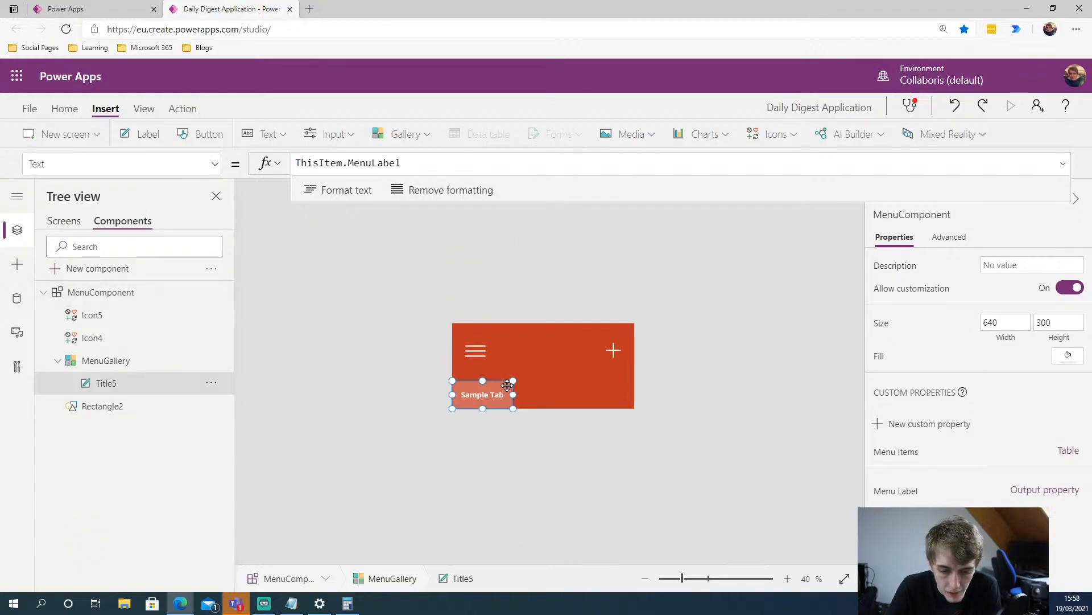
{"action": "left_click_drag", "start_coordinate": [513, 394], "coordinate": [488, 394]}
In MenuComponent, set MenuGallery's OnSelect formula to Navigate(ThisItem.screen,ScreenTransition.None)
{"action": "left_click", "coordinate": [503, 393]}
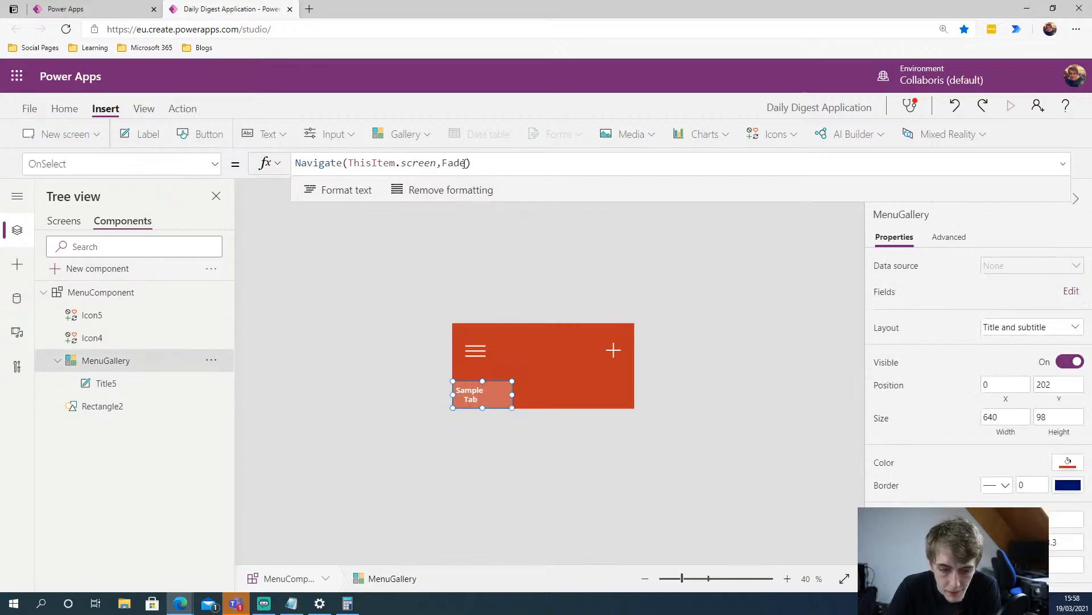
{"action": "left_click", "coordinate": [443, 162]}
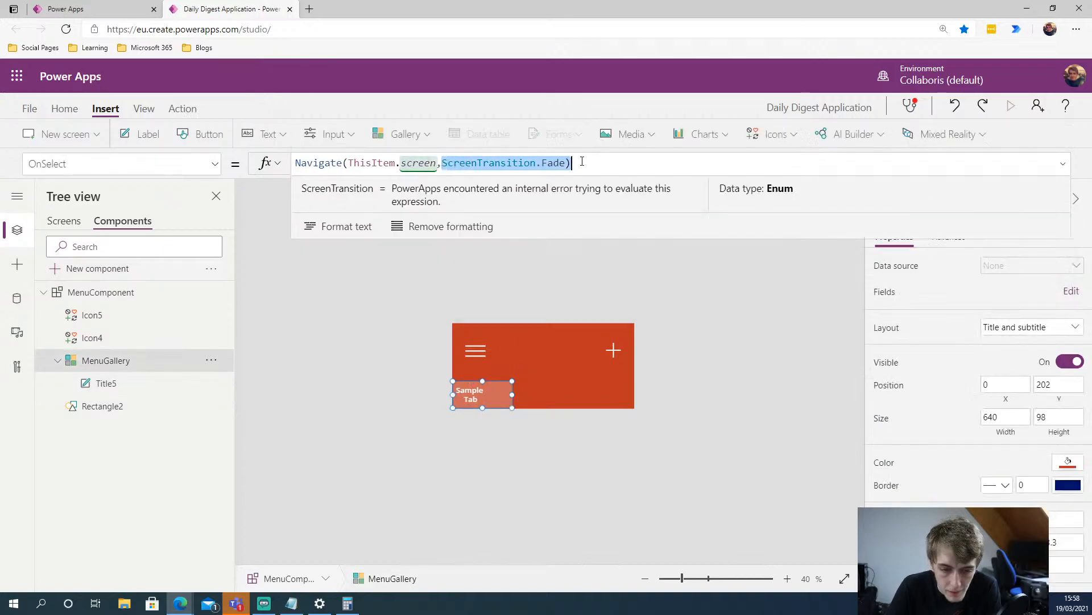
{"action": "key", "text": "BackSpace"}
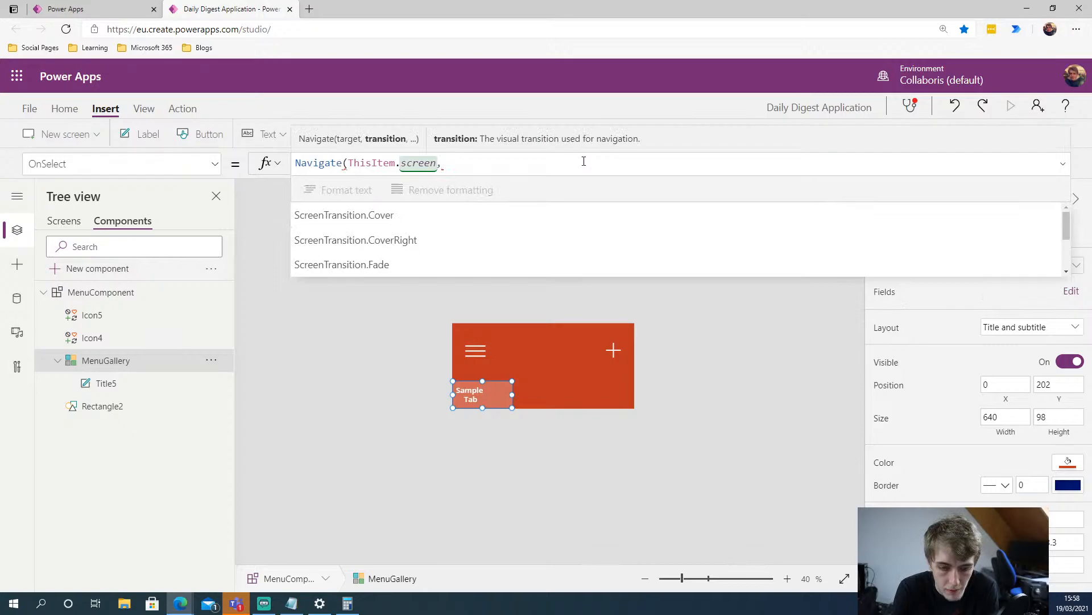
{"action": "type", "text": "None"}
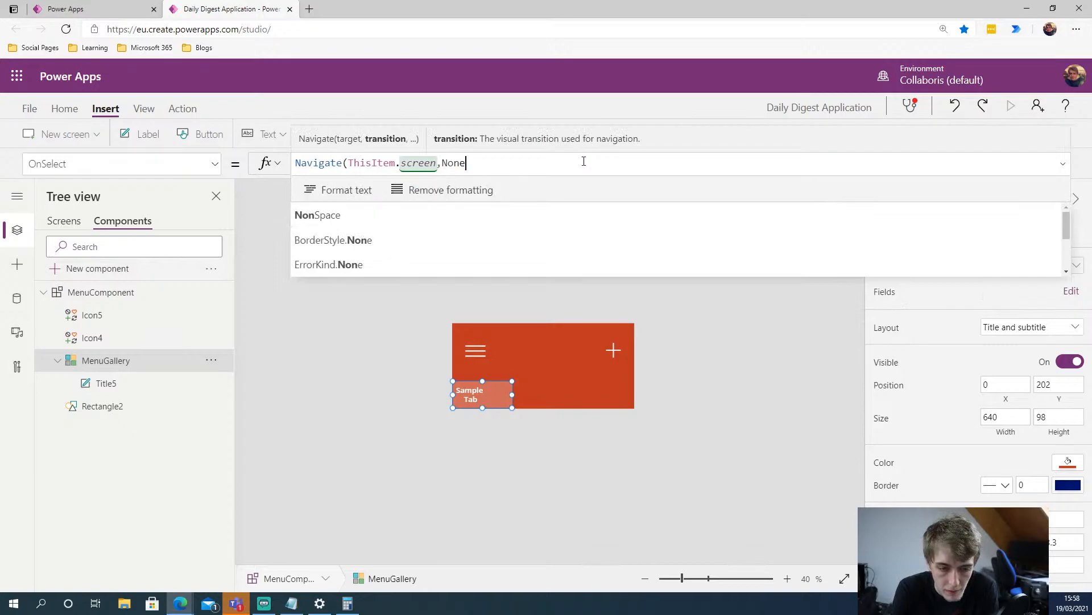
{"action": "key", "text": "BackSpace"}
{"action": "key", "text": "BackSpace"}
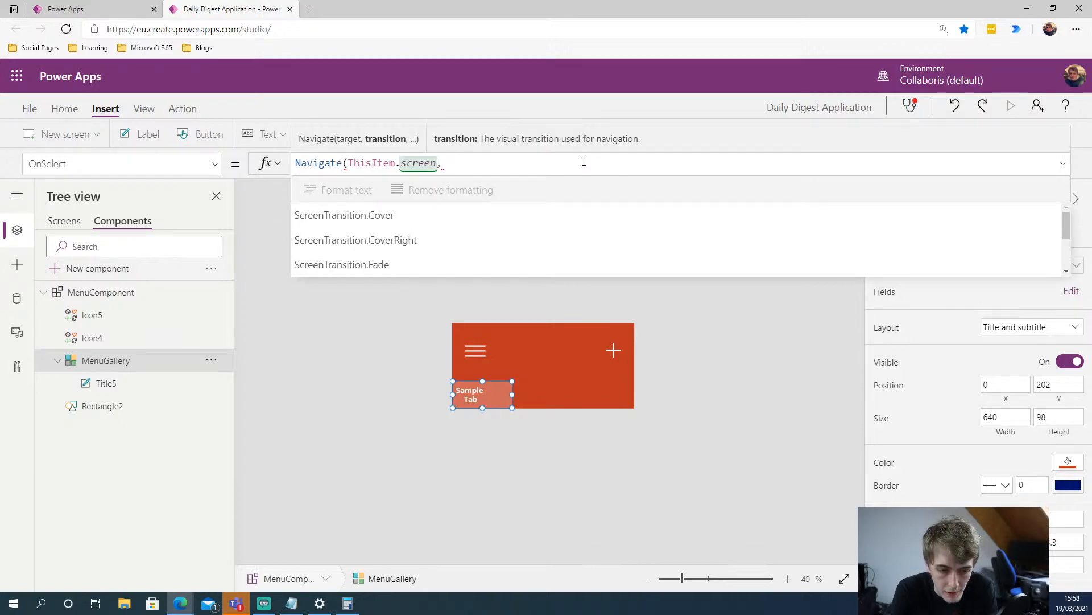
{"action": "type", "text": "s"}
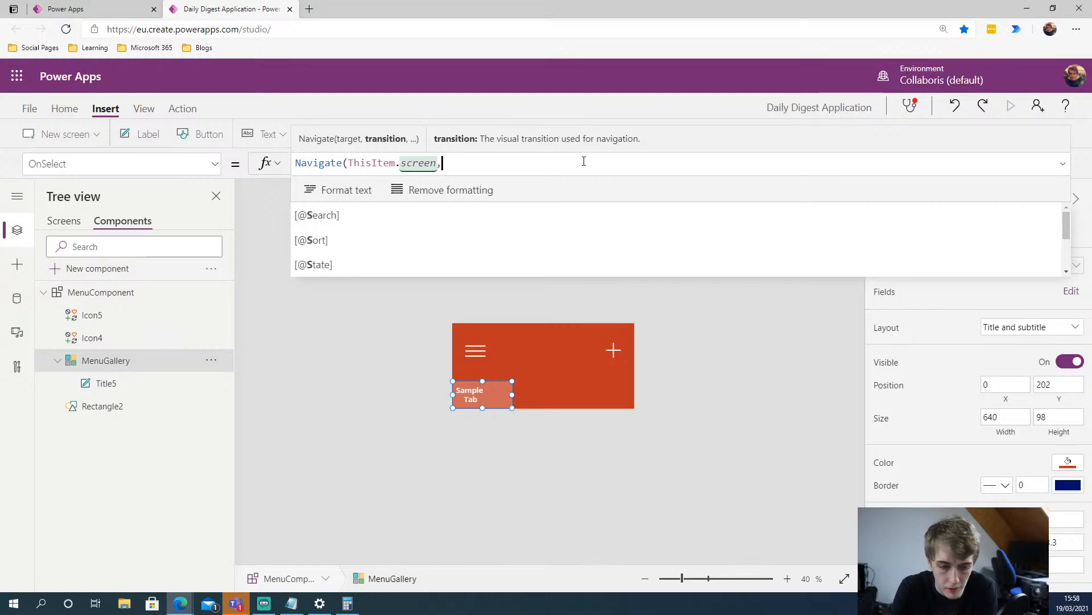
{"action": "key", "text": "BackSpace"}
{"action": "scroll", "coordinate": [464, 237], "scroll_direction": "down", "scroll_amount": 2}
{"action": "left_click", "coordinate": [427, 235]}
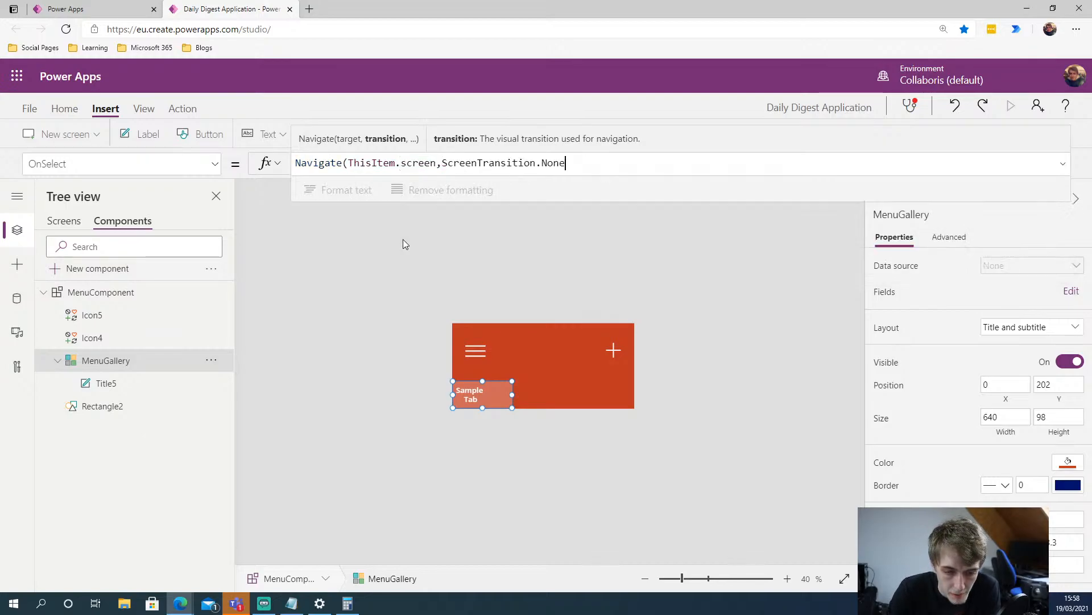
{"action": "type", "text": ")"}
{"action": "left_click", "coordinate": [650, 259]}
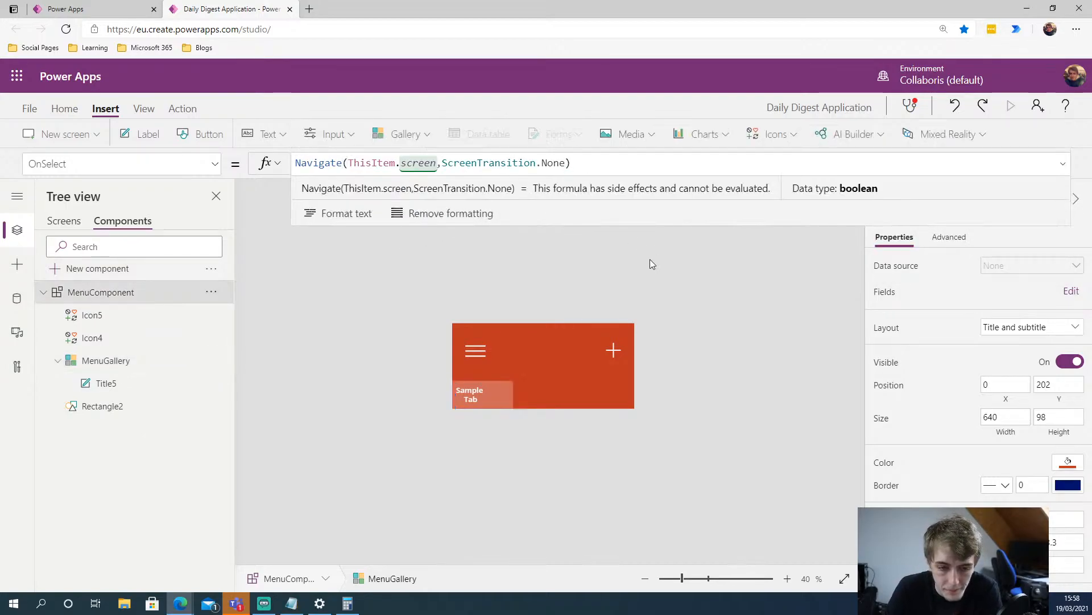
Preview the app from RecentScreen, switch between the My News, Recent and Popular tabs to check navigation without a transition, and return to editing
{"action": "left_click", "coordinate": [64, 220]}
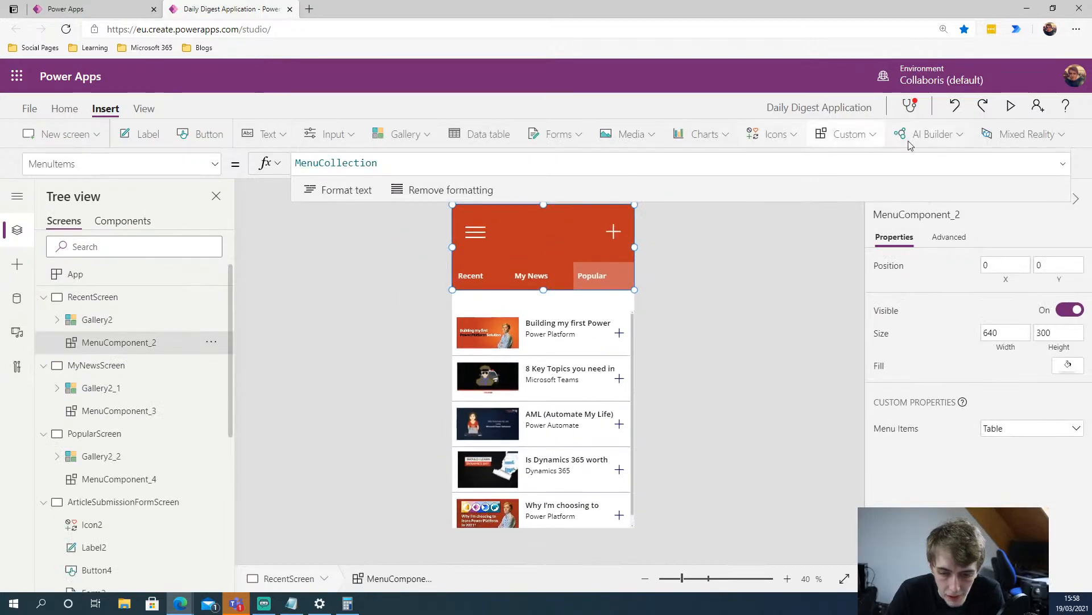
{"action": "left_click", "coordinate": [1011, 106]}
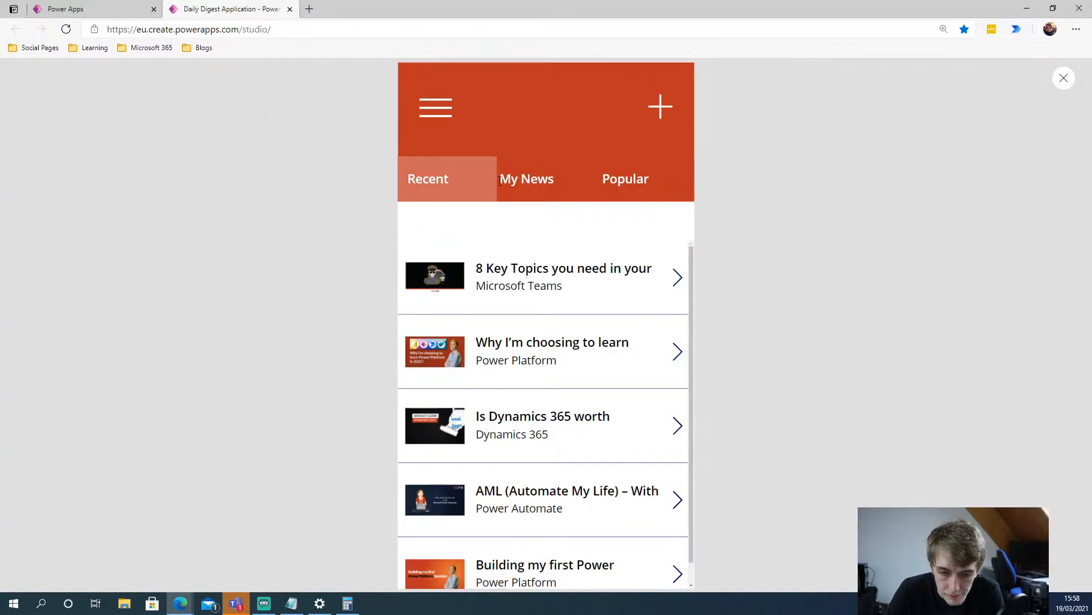
{"action": "left_click", "coordinate": [532, 174]}
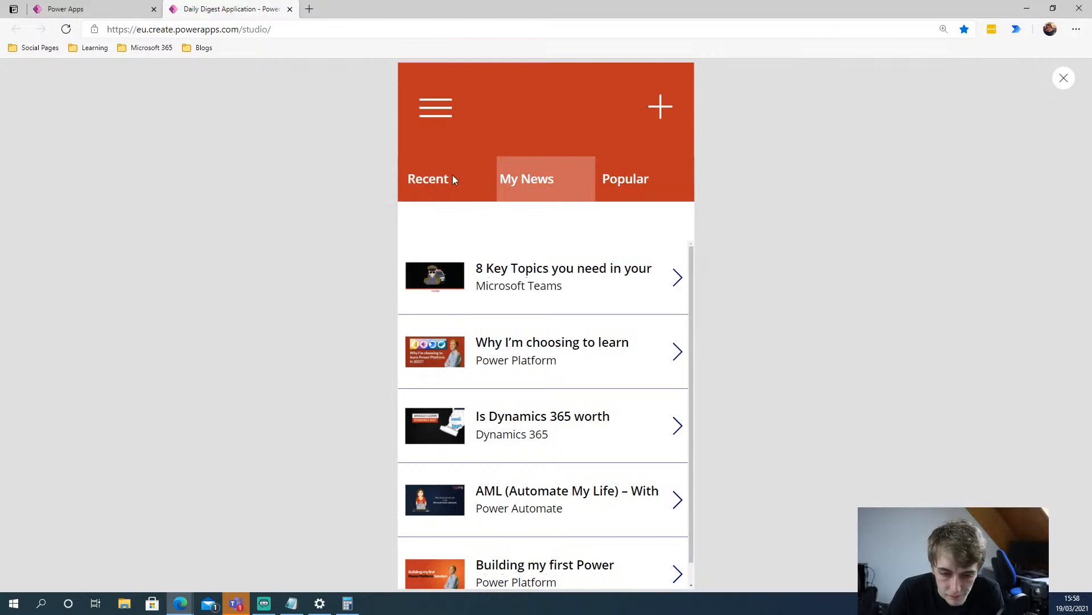
{"action": "left_click", "coordinate": [479, 179]}
{"action": "left_click", "coordinate": [629, 176]}
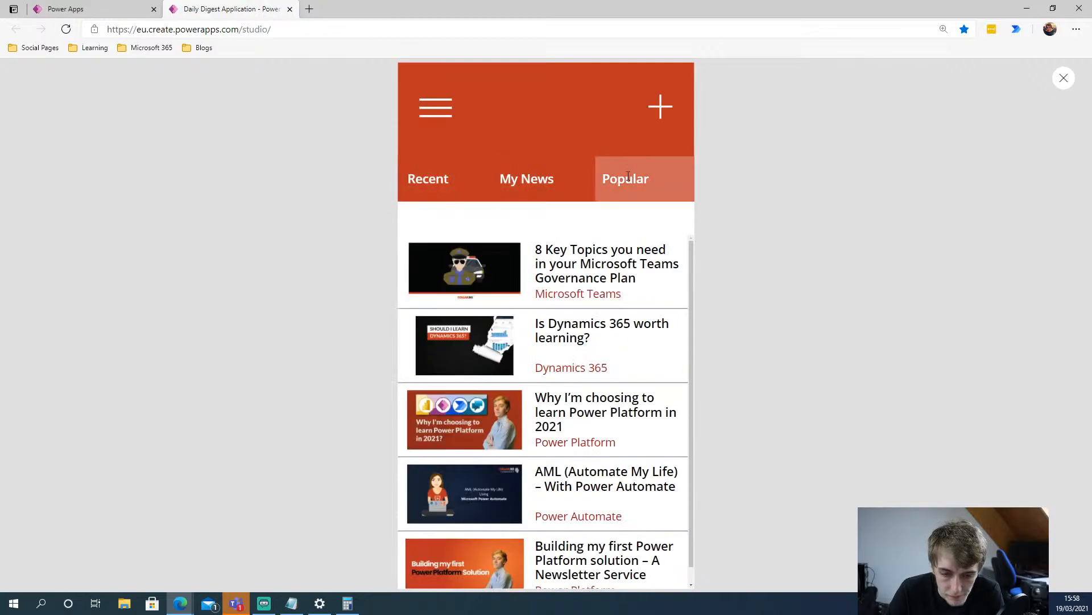
{"action": "left_click", "coordinate": [450, 182]}
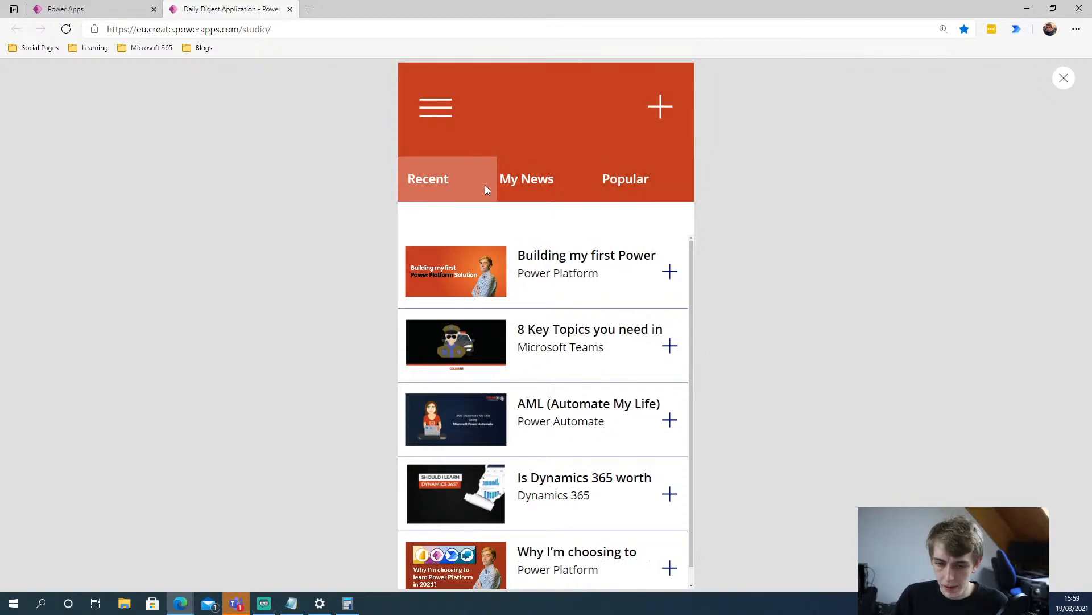
{"action": "left_click", "coordinate": [1063, 78]}
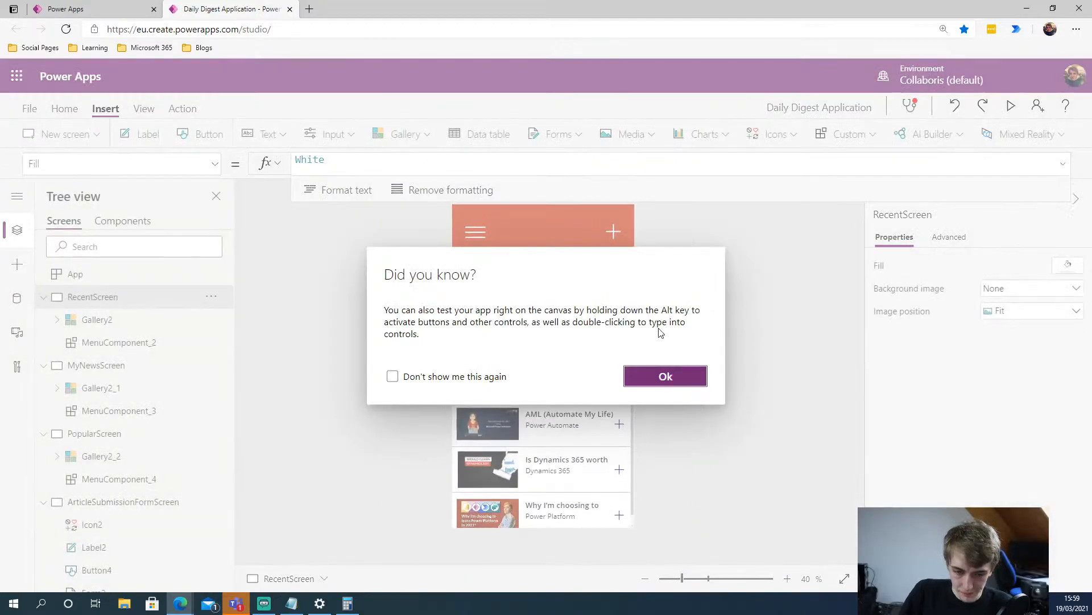
{"action": "left_click", "coordinate": [647, 380]}
{"action": "left_click", "coordinate": [553, 246]}
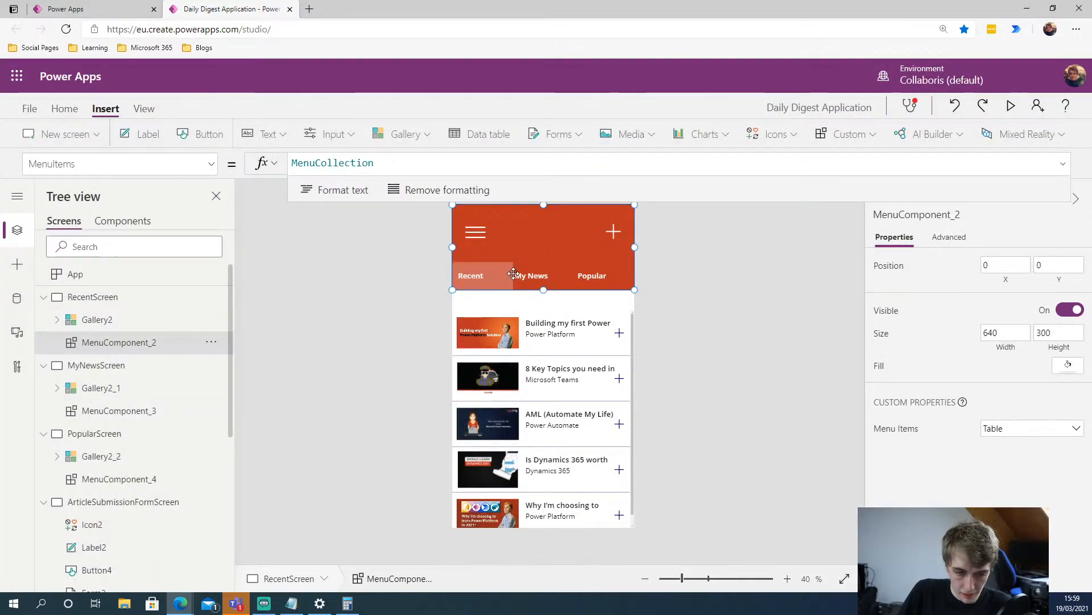
{"action": "left_click", "coordinate": [357, 276]}
{"action": "left_click", "coordinate": [545, 279]}
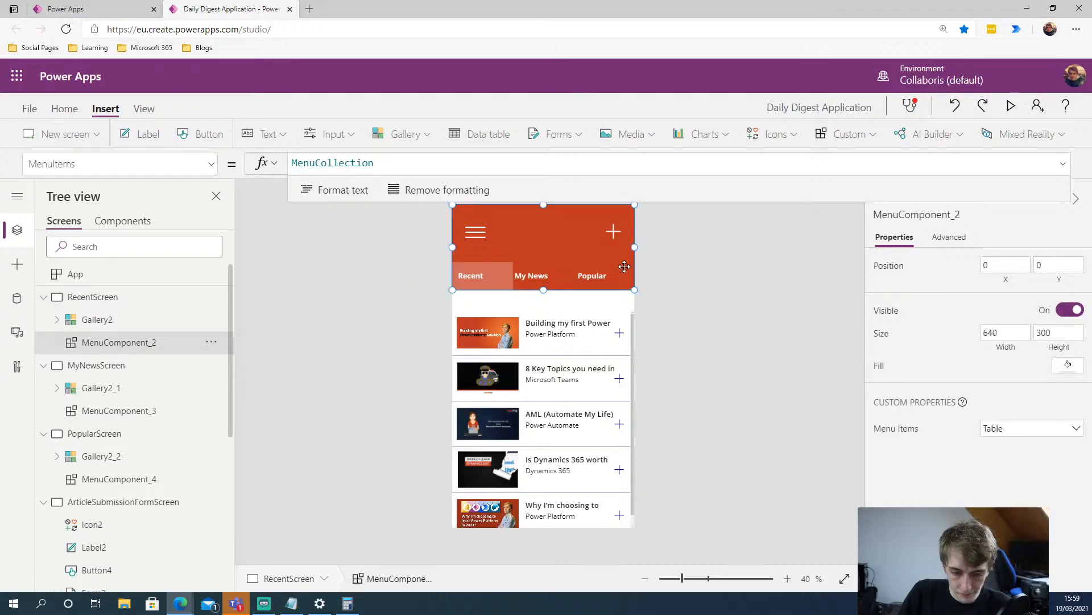
{"action": "left_click", "coordinate": [693, 258]}
{"action": "left_click", "coordinate": [554, 278]}
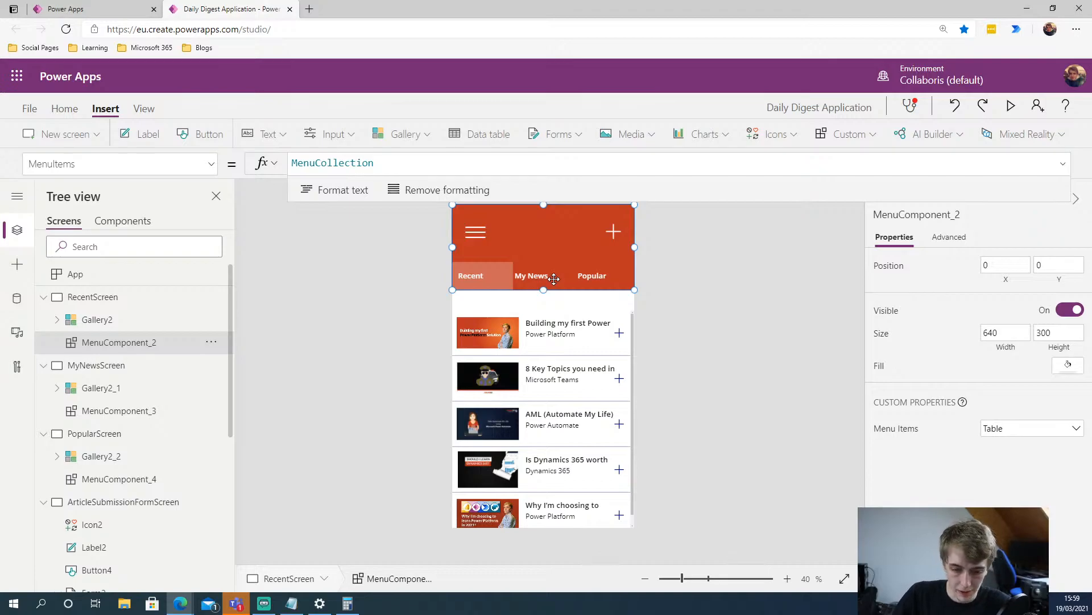
{"action": "left_click", "coordinate": [636, 277]}
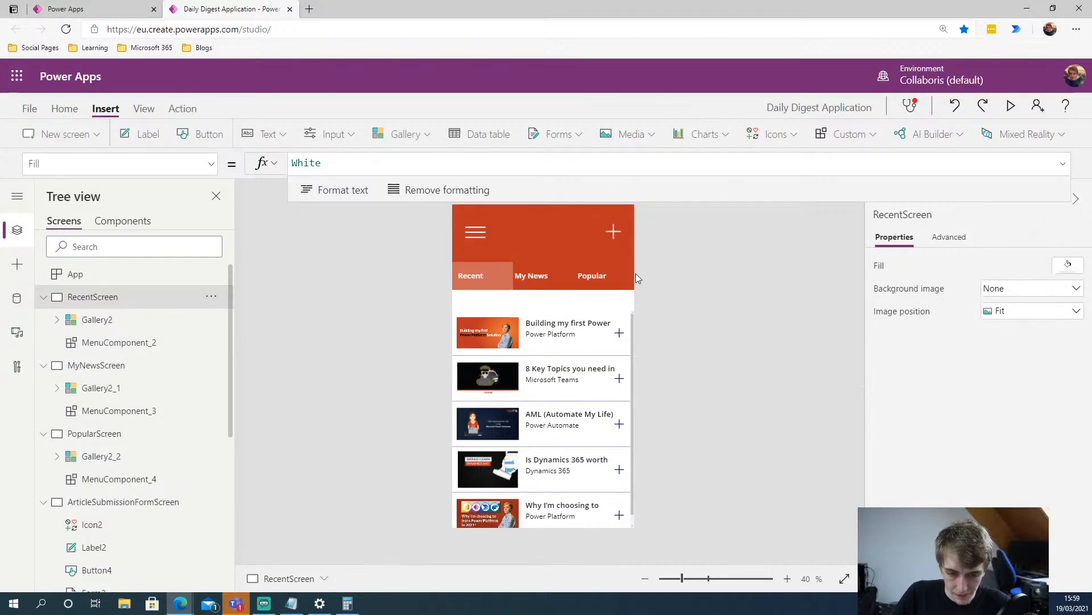
{"action": "left_click", "coordinate": [566, 237]}
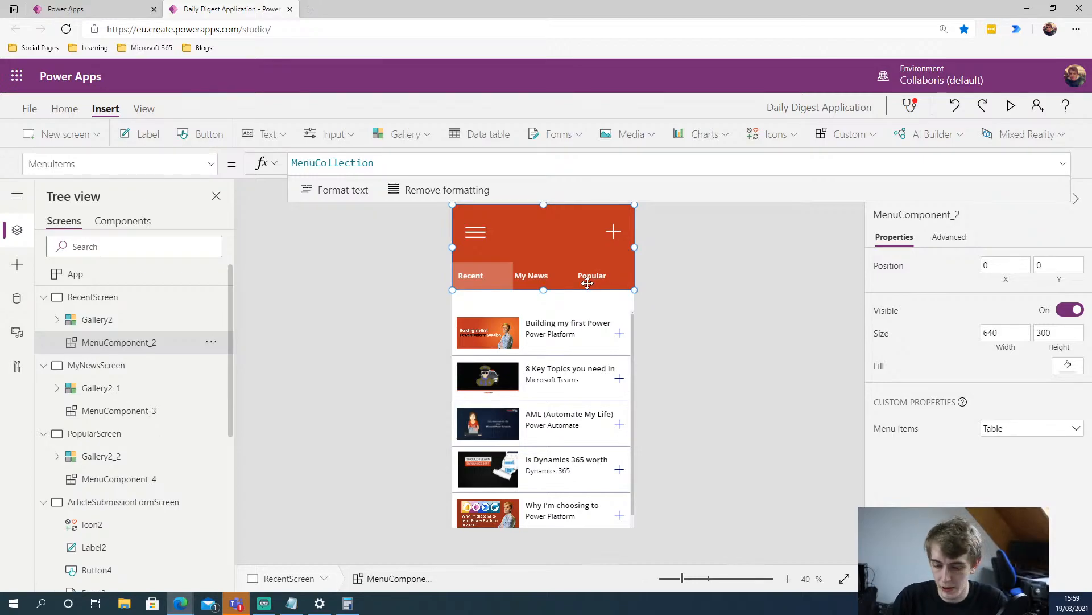
{"action": "left_click", "coordinate": [655, 313]}
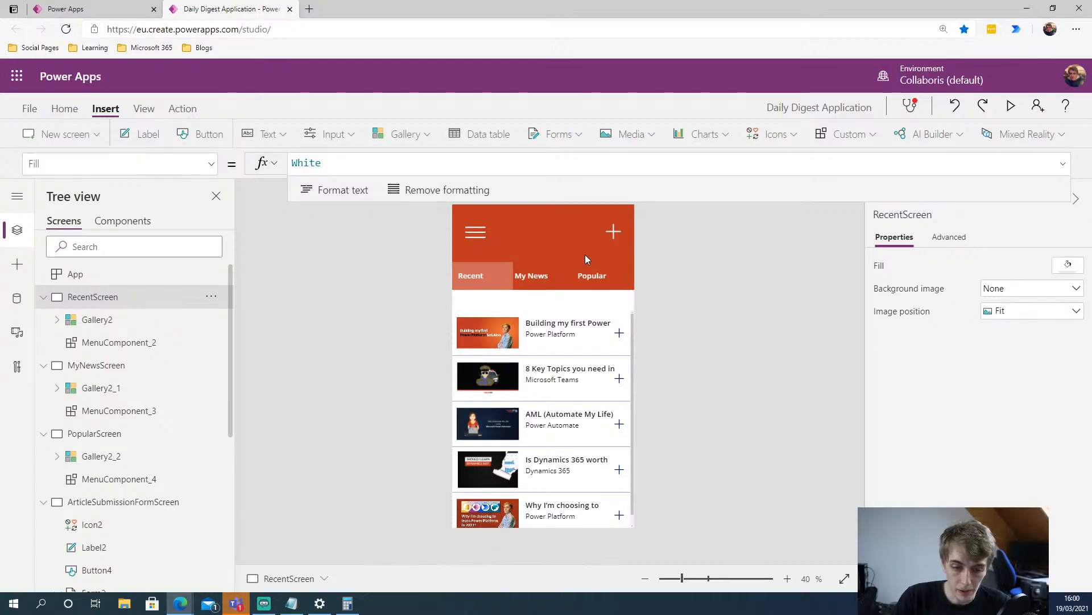
Save the app, look at MenuComponent's definition and return to RecentScreen
{"action": "key", "text": "ctrl+s"}
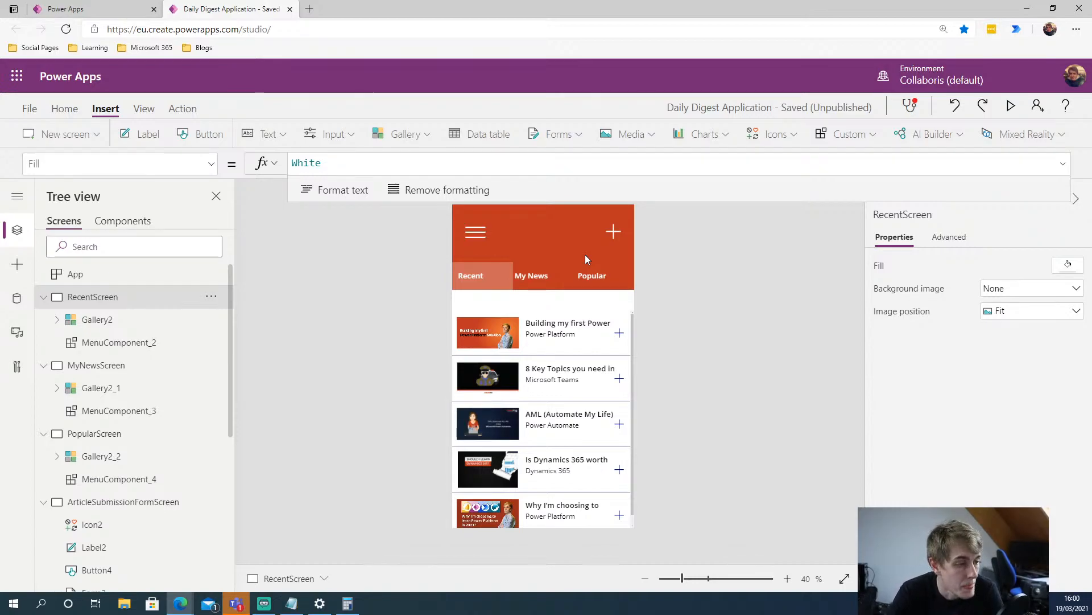
{"action": "left_click", "coordinate": [129, 221]}
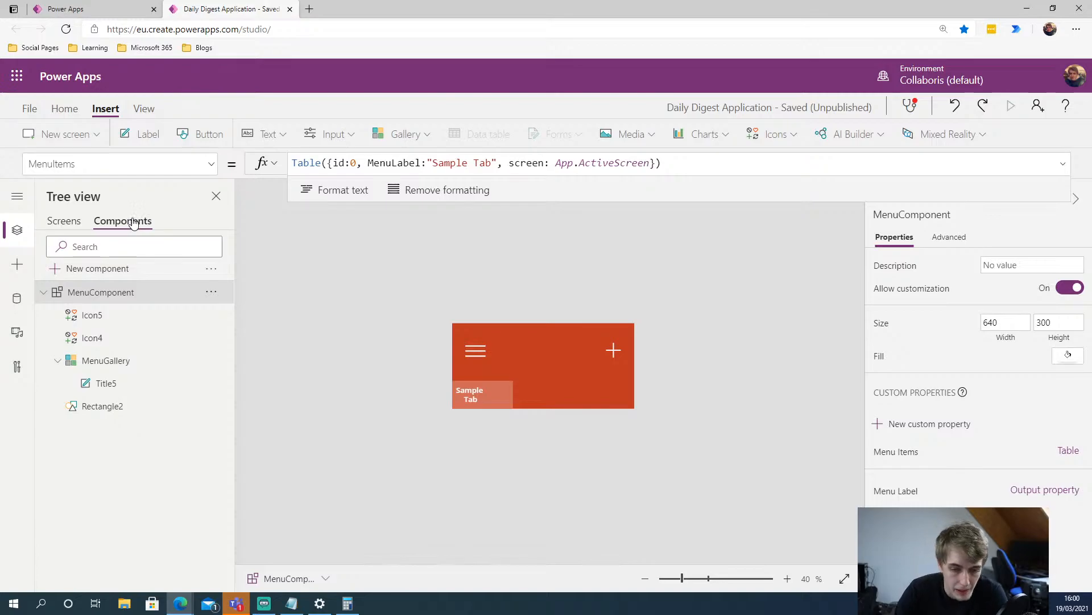
{"action": "left_click", "coordinate": [67, 222]}
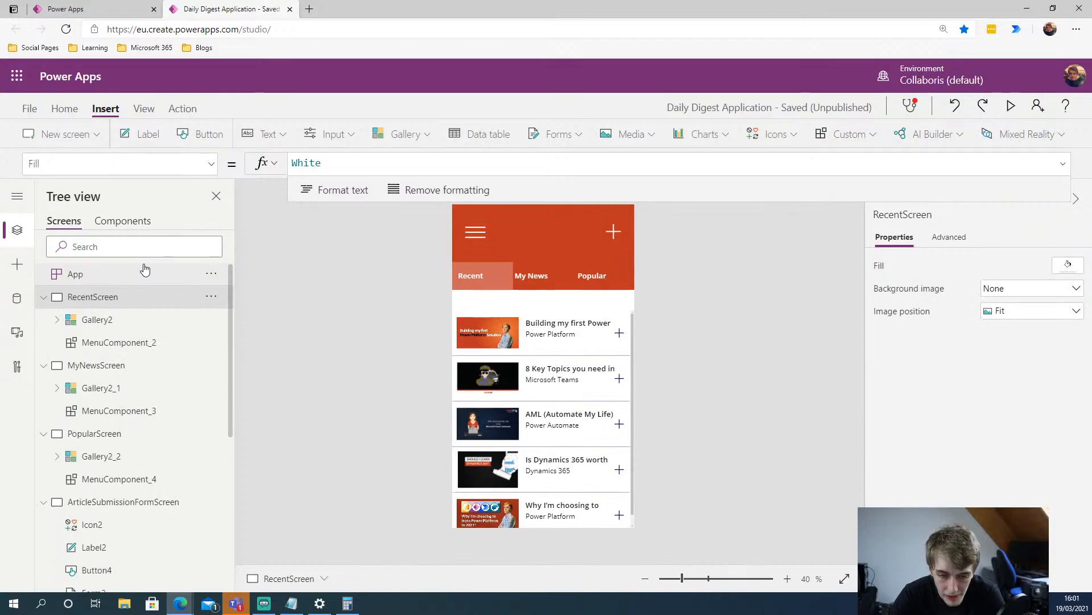
Preview the app, go to the Popular tab to check the alignment of the tab labels, and return to editing
{"action": "left_click", "coordinate": [1010, 106]}
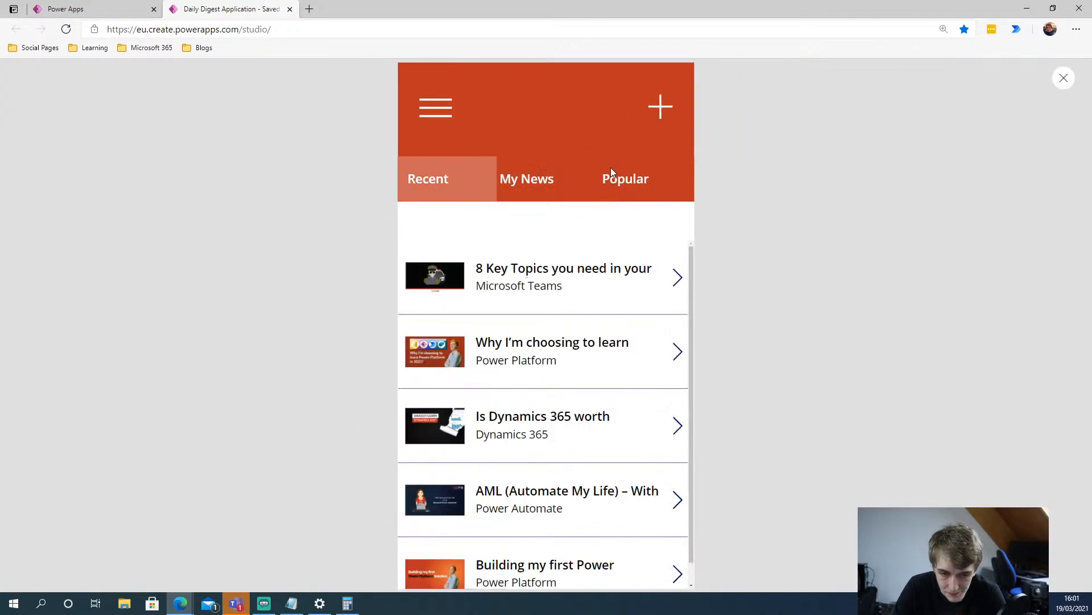
{"action": "left_click", "coordinate": [1064, 79]}
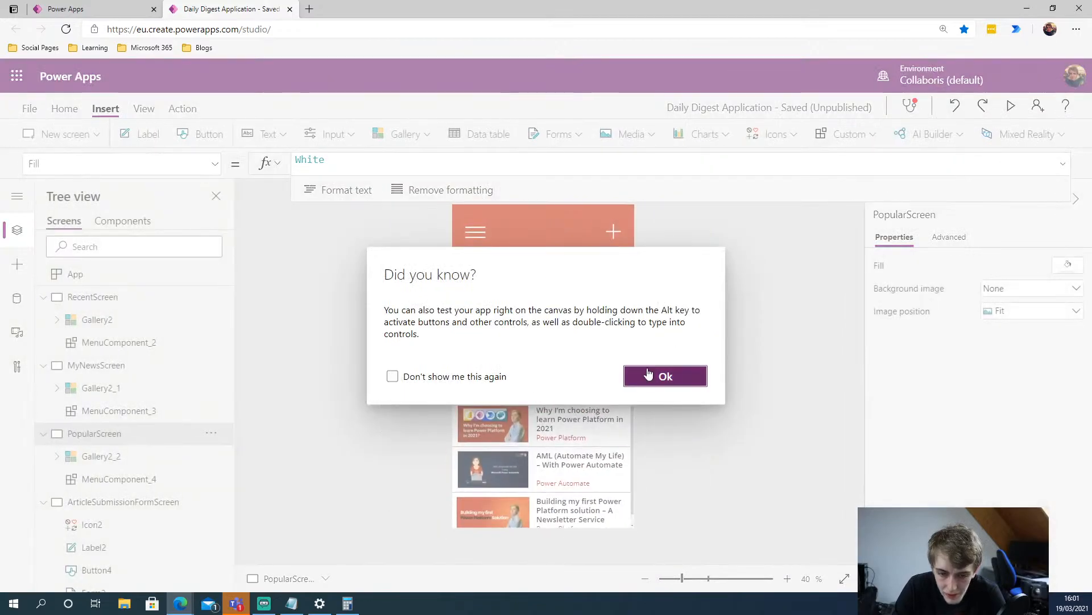
{"action": "left_click", "coordinate": [670, 373]}
In MenuComponent, widen the Sample Tab text label in MenuGallery to the full width of the tab
{"action": "left_click", "coordinate": [122, 221]}
{"action": "left_click", "coordinate": [473, 399]}
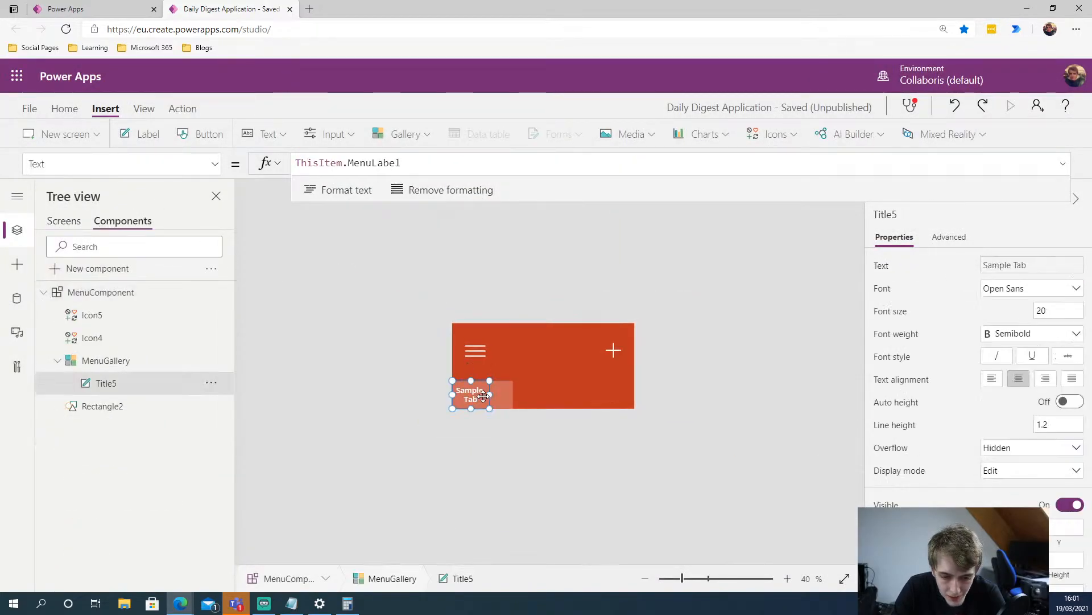
{"action": "left_click_drag", "start_coordinate": [494, 395], "coordinate": [513, 395]}
{"action": "left_click", "coordinate": [787, 396]}
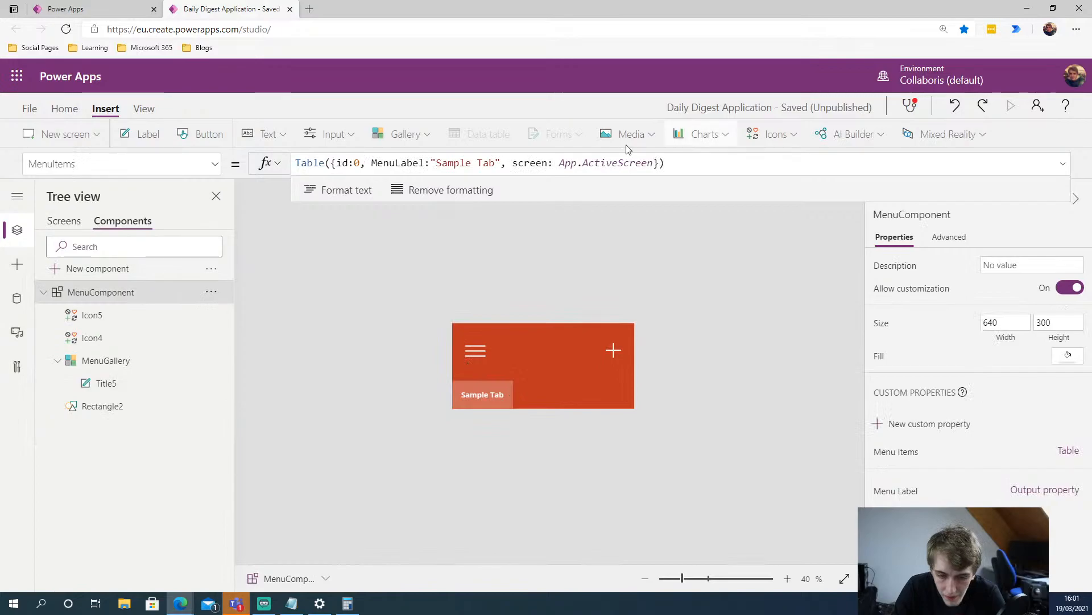
Preview the app from PopularScreen and switch between Popular and My News to check the tab labels' alignment
{"action": "left_click", "coordinate": [64, 221]}
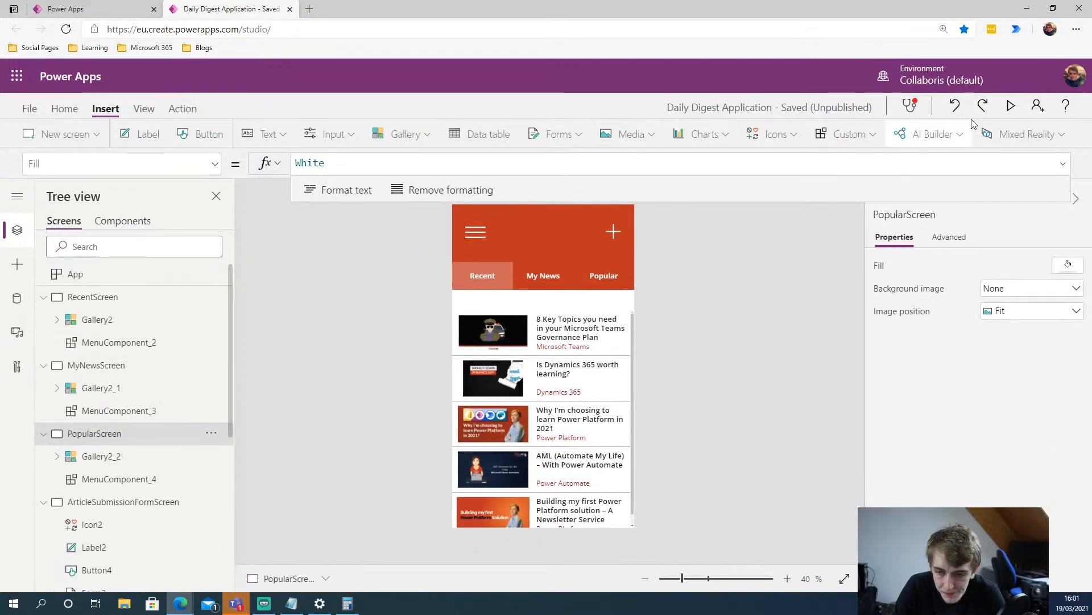
{"action": "left_click", "coordinate": [1011, 106]}
{"action": "left_click", "coordinate": [648, 182]}
{"action": "left_click", "coordinate": [557, 185]}
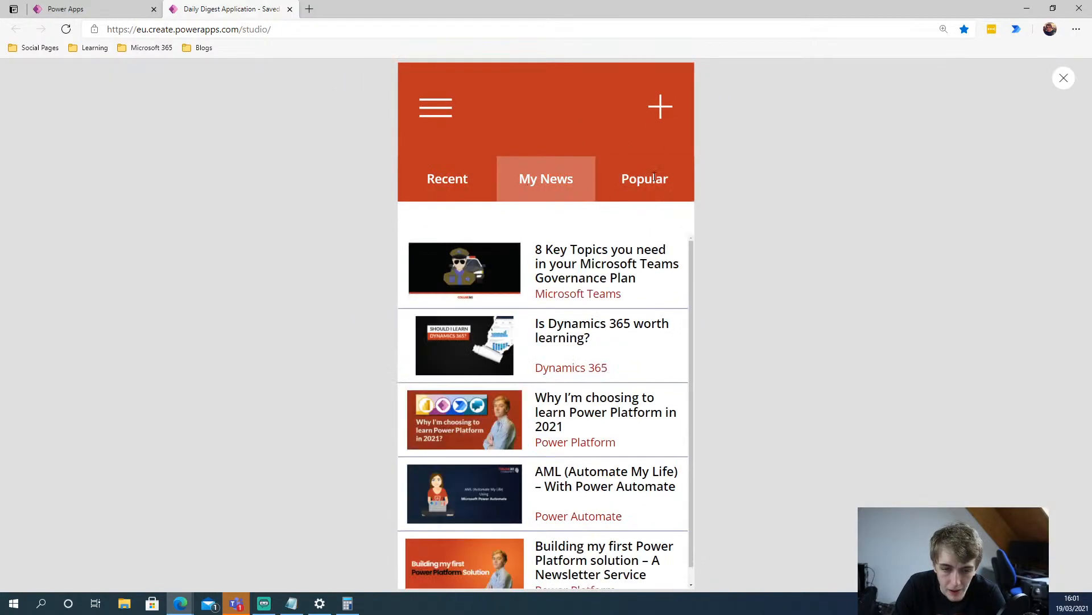
{"action": "left_click", "coordinate": [675, 178]}
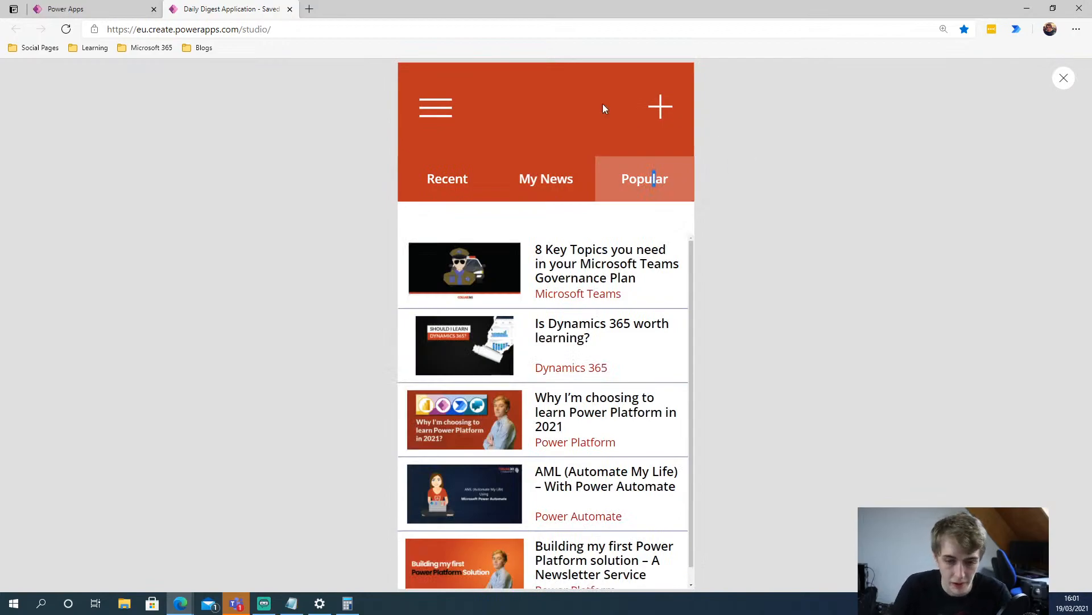